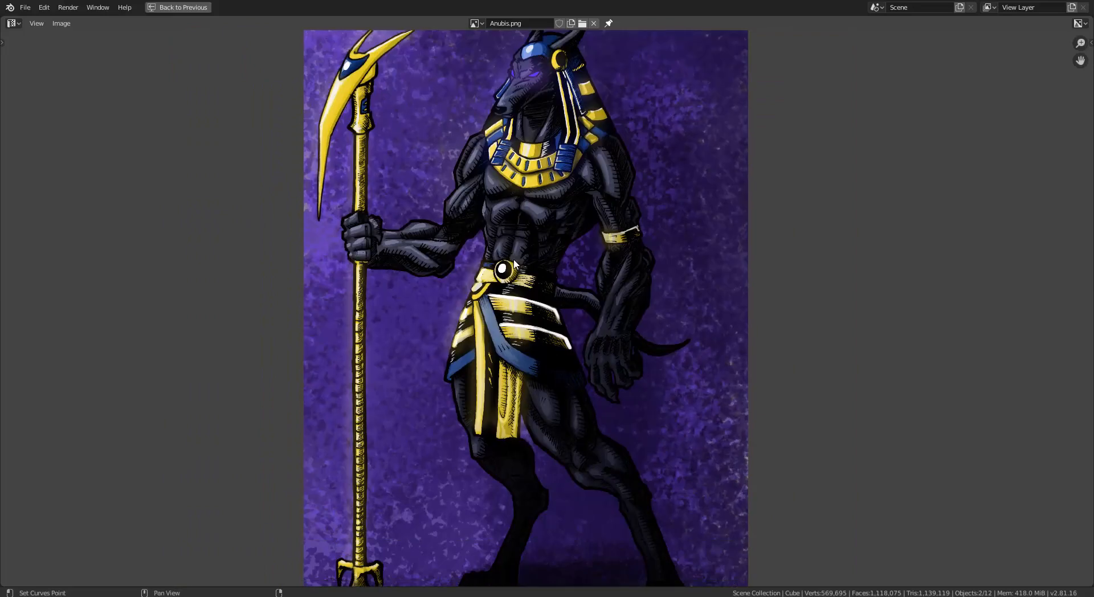
Step: Examine the Anubis.png reference from the kilt up to the headdress, and return to the multi-pane layout
{"action": "scroll", "coordinate": [513, 245], "scroll_direction": "up", "scroll_amount": 3}
{"action": "middle_click_drag", "start_coordinate": [503, 351], "coordinate": [546, 295], "text": "shift"}
{"action": "middle_click_drag", "start_coordinate": [550, 341], "coordinate": [521, 272], "text": "shift"}
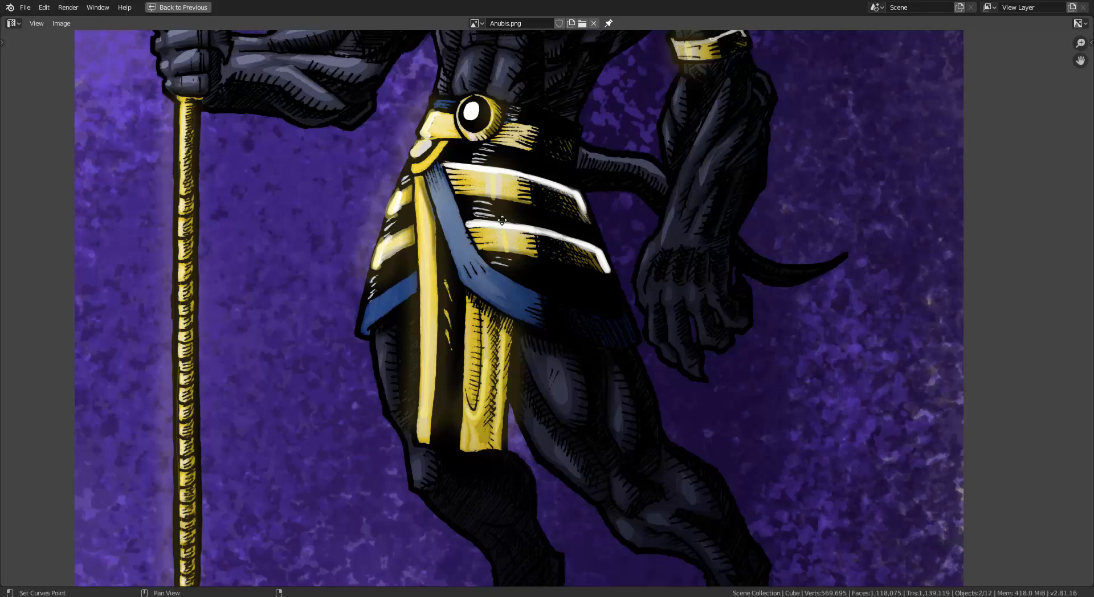
{"action": "middle_click_drag", "start_coordinate": [502, 221], "coordinate": [484, 272]}
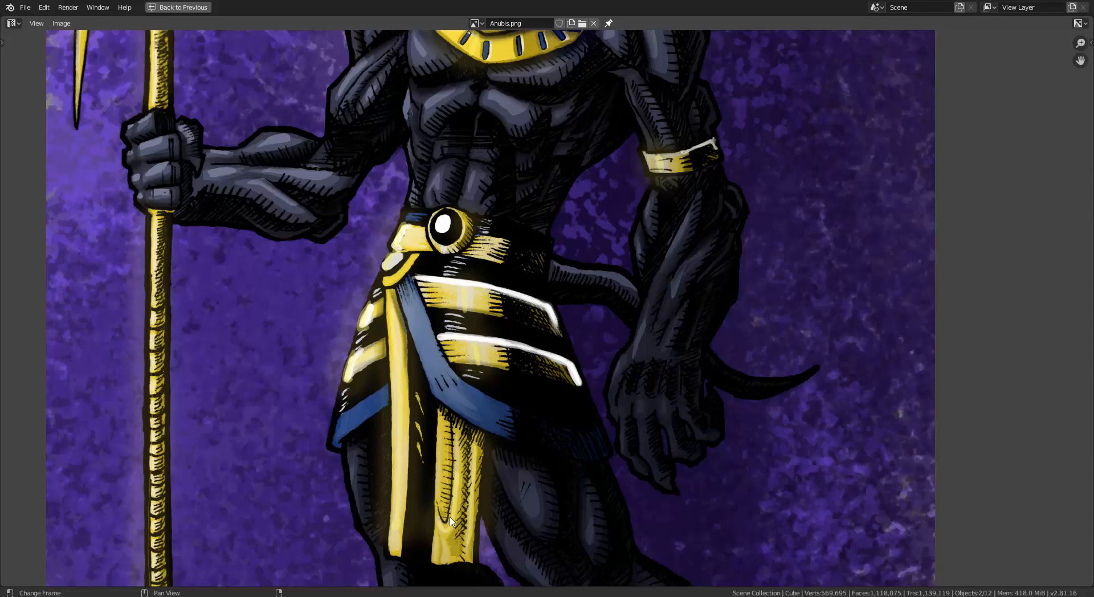
{"action": "middle_click_drag", "start_coordinate": [575, 188], "coordinate": [525, 392]}
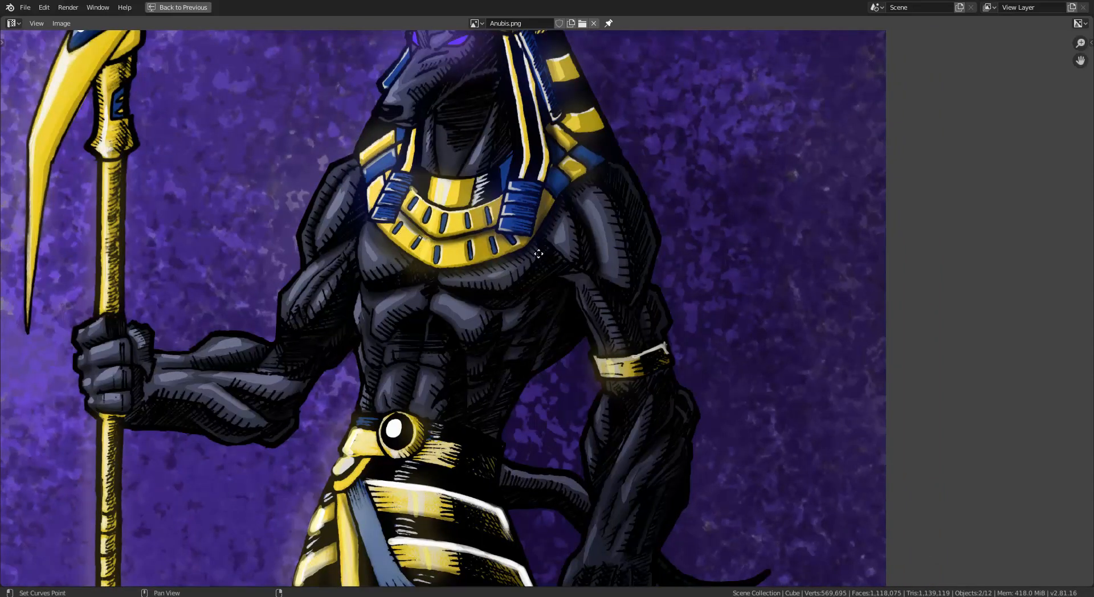
{"action": "middle_click_drag", "start_coordinate": [539, 253], "coordinate": [526, 336]}
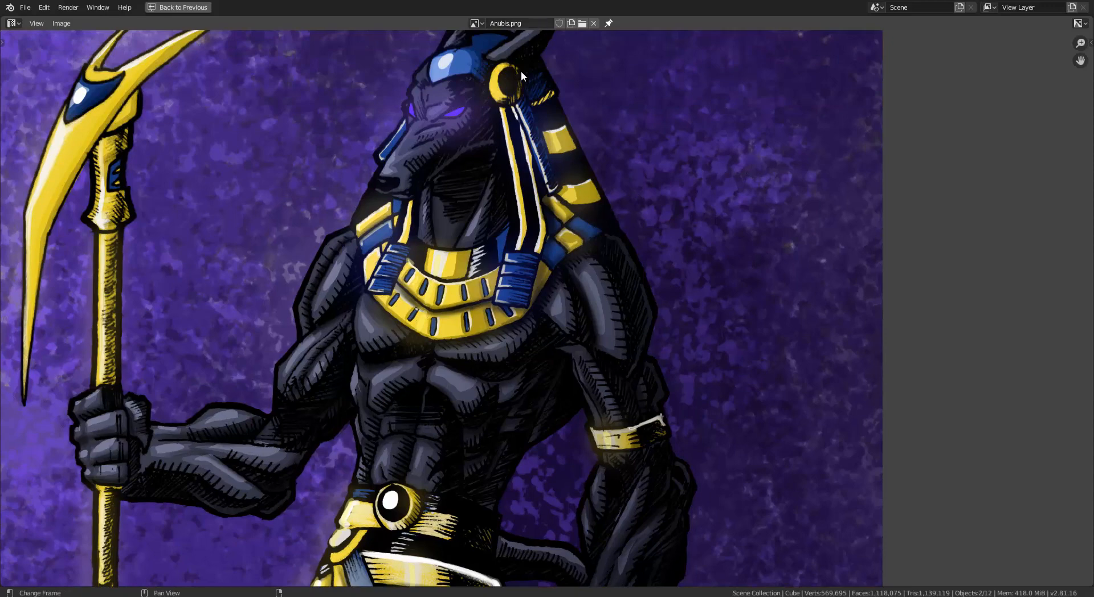
{"action": "scroll", "coordinate": [437, 266], "scroll_direction": "down", "scroll_amount": 5}
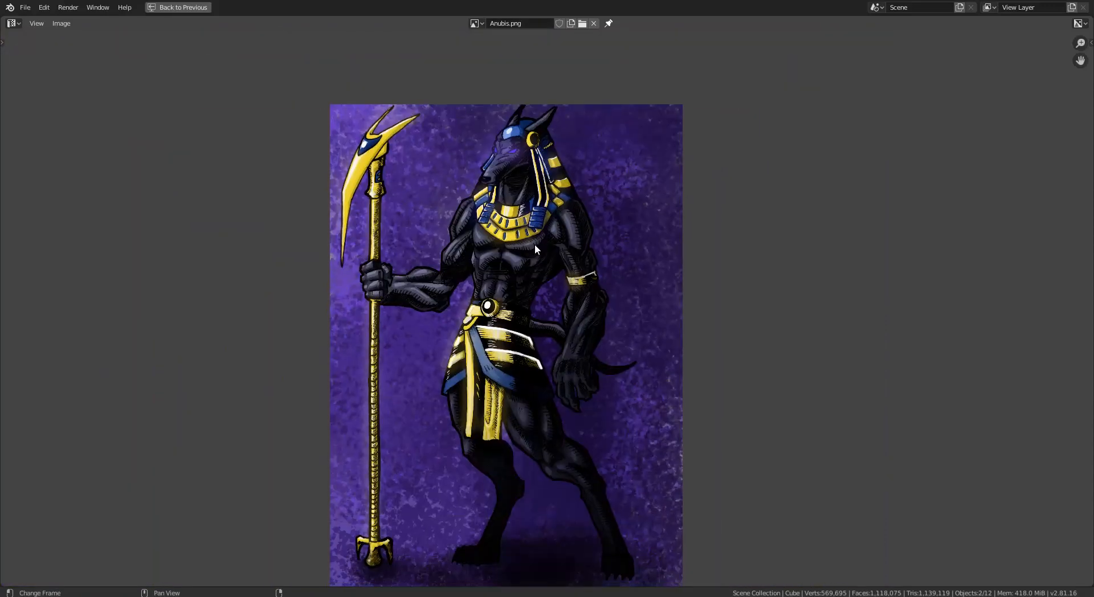
{"action": "key", "text": "ctrl+space"}
Step: Isolate the teeth and gums by selecting both objects and hiding everything else in the scene
{"action": "scroll", "coordinate": [581, 232], "scroll_direction": "up", "scroll_amount": 5}
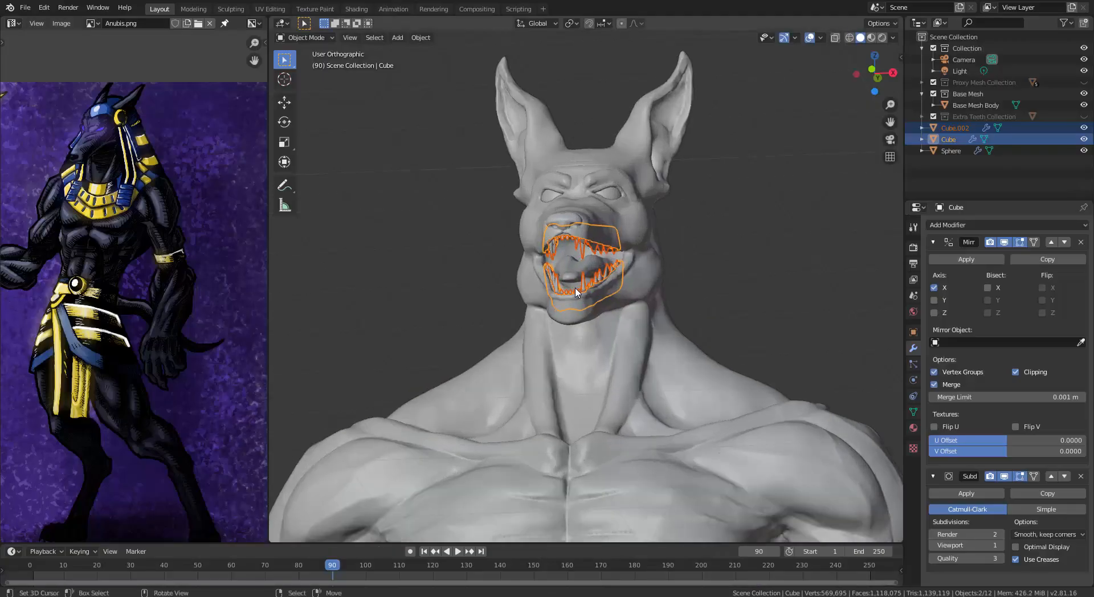
{"action": "middle_click_drag", "start_coordinate": [581, 231], "coordinate": [539, 319]}
{"action": "left_click", "coordinate": [496, 325]}
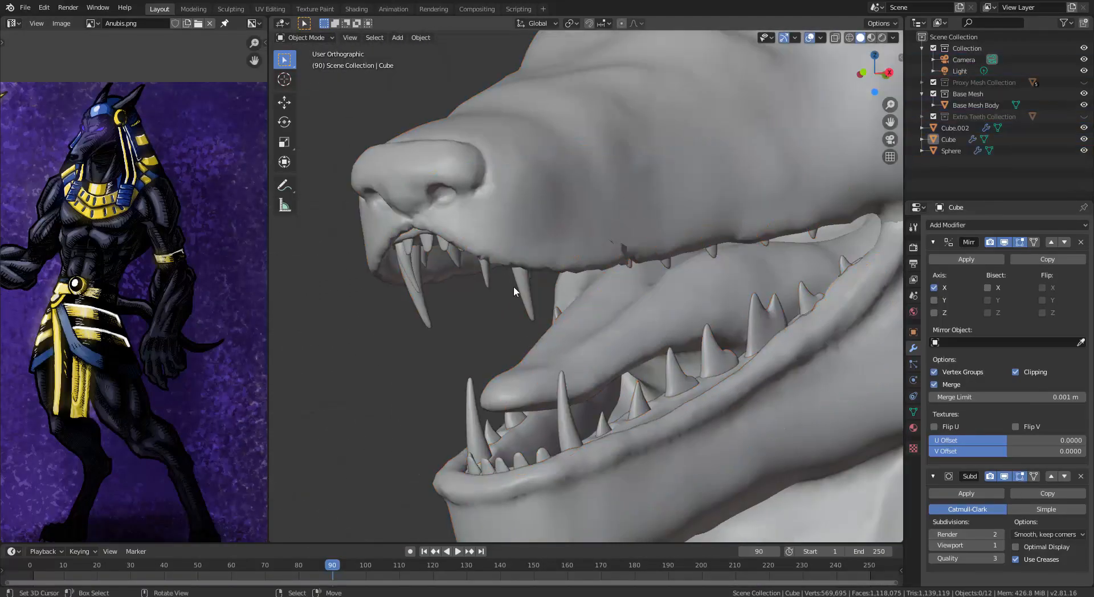
{"action": "left_click", "coordinate": [527, 294]}
{"action": "middle_click_drag", "start_coordinate": [493, 306], "coordinate": [488, 329]}
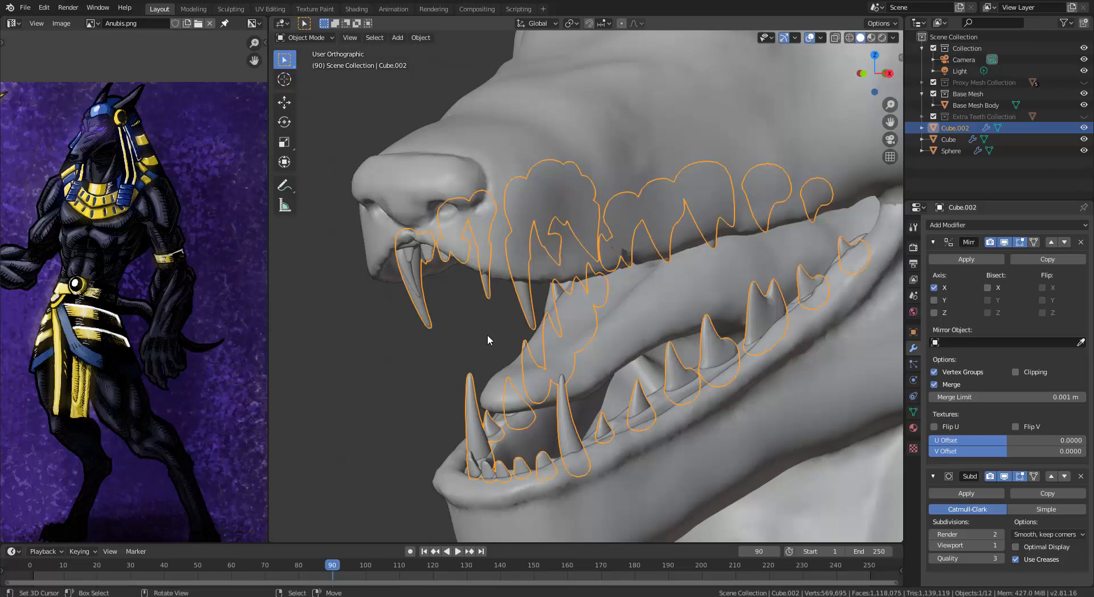
{"action": "middle_click_drag", "start_coordinate": [488, 335], "coordinate": [613, 389]}
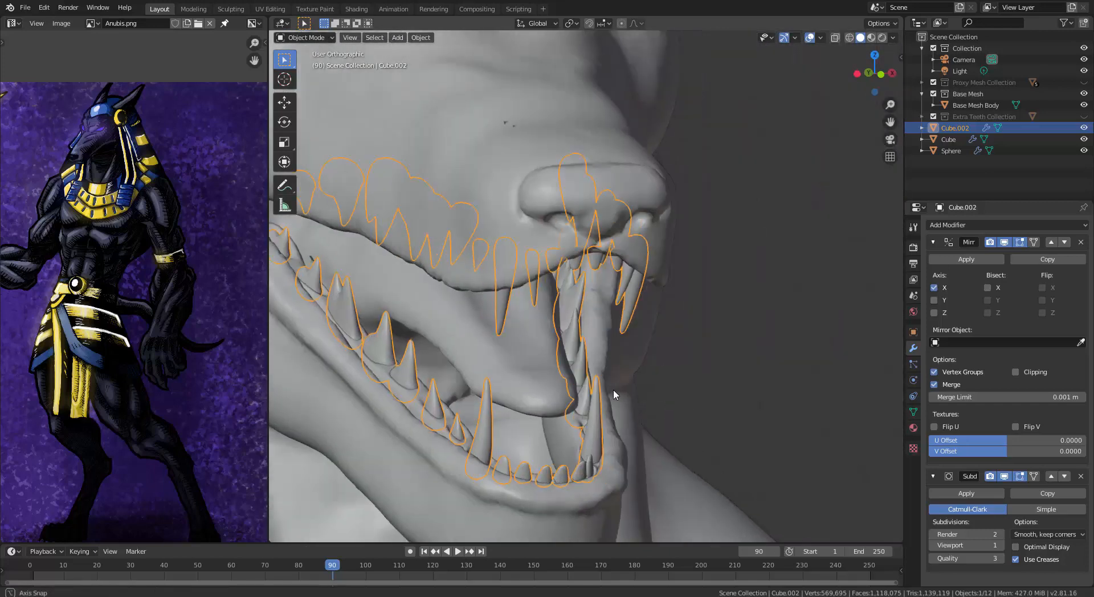
{"action": "left_click", "coordinate": [566, 445], "text": "shift"}
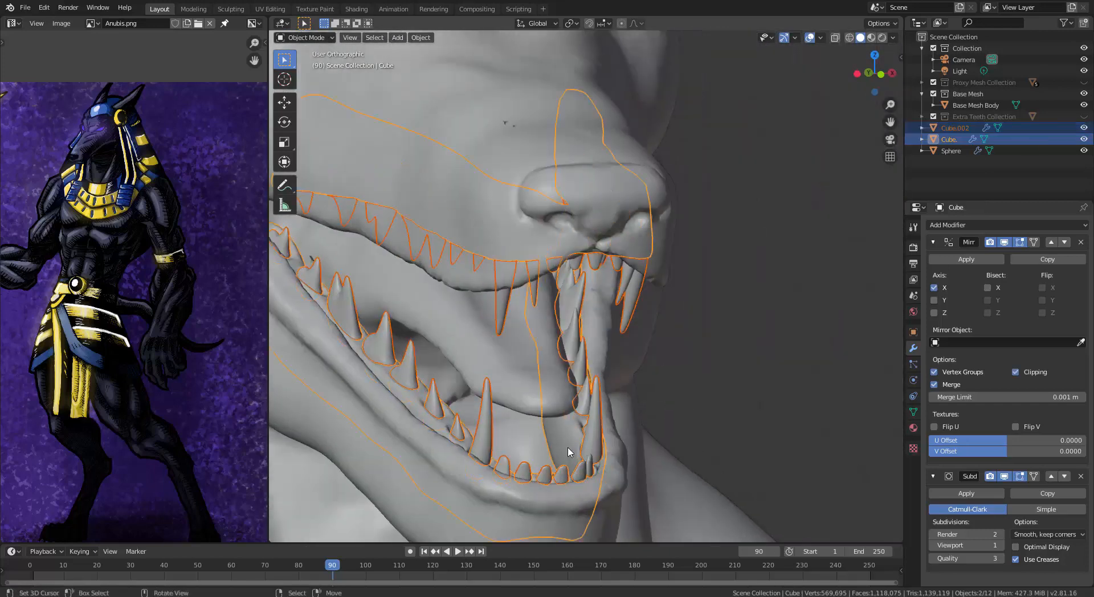
{"action": "scroll", "coordinate": [569, 452], "scroll_direction": "down", "scroll_amount": 2}
{"action": "key", "text": "ctrl+i"}
{"action": "key", "text": "h"}
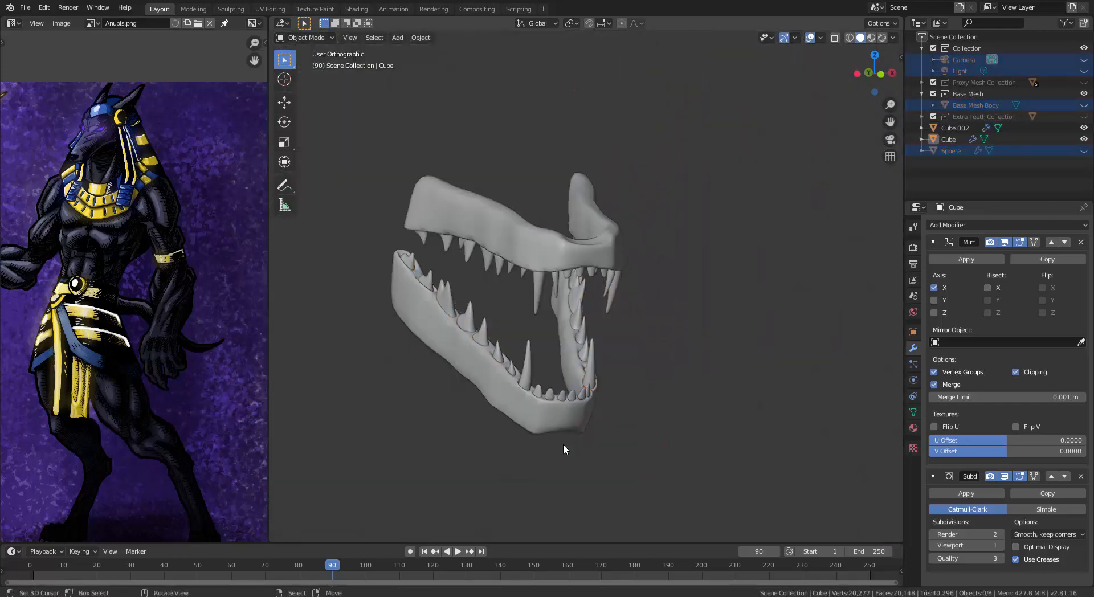
Step: Inspect the isolated gums and teeth from several sides, and unhide the rest of the model
{"action": "middle_click_drag", "start_coordinate": [563, 444], "coordinate": [659, 226]}
{"action": "left_click", "coordinate": [659, 226]}
{"action": "middle_click_drag", "start_coordinate": [681, 288], "coordinate": [647, 298]}
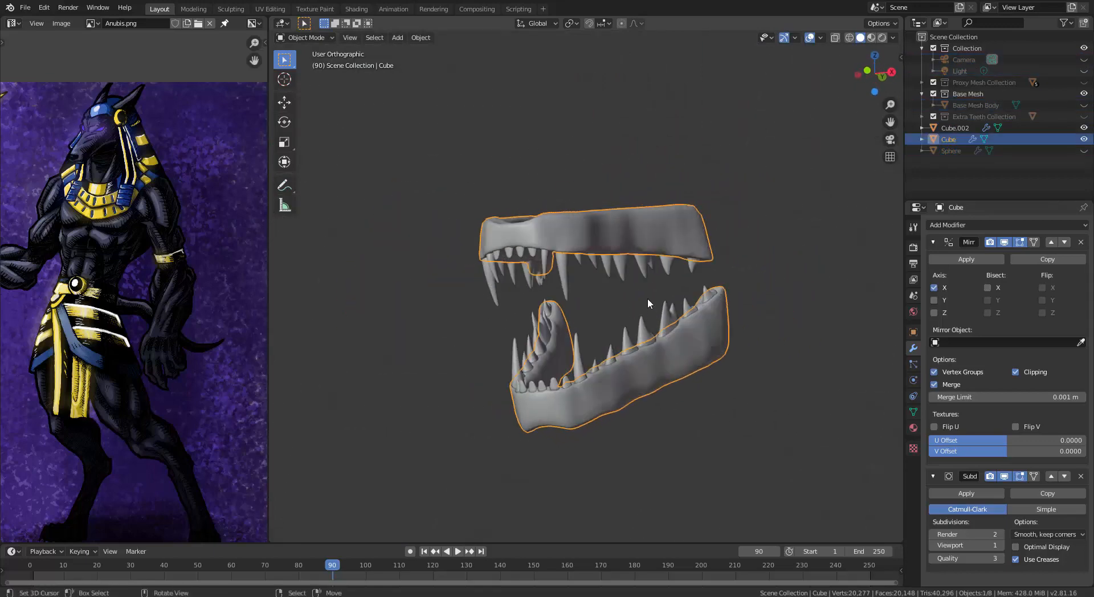
{"action": "left_click", "coordinate": [564, 277], "text": "shift"}
{"action": "middle_click_drag", "start_coordinate": [470, 342], "coordinate": [547, 471]}
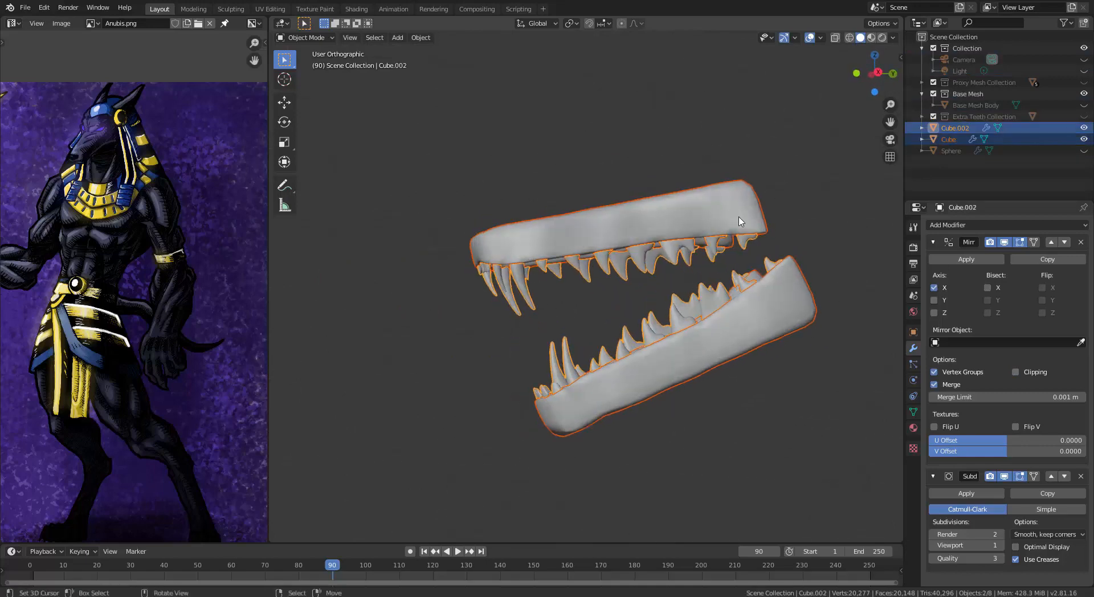
{"action": "middle_click_drag", "start_coordinate": [740, 222], "coordinate": [596, 350]}
{"action": "key", "text": "alt+h"}
Step: Select the base mesh body and switch to the Sculpting workspace to sculpt the area around the open mouth
{"action": "scroll", "coordinate": [591, 391], "scroll_direction": "up", "scroll_amount": 3}
{"action": "right_click", "coordinate": [589, 398]}
{"action": "scroll", "coordinate": [665, 391], "scroll_direction": "down", "scroll_amount": 4}
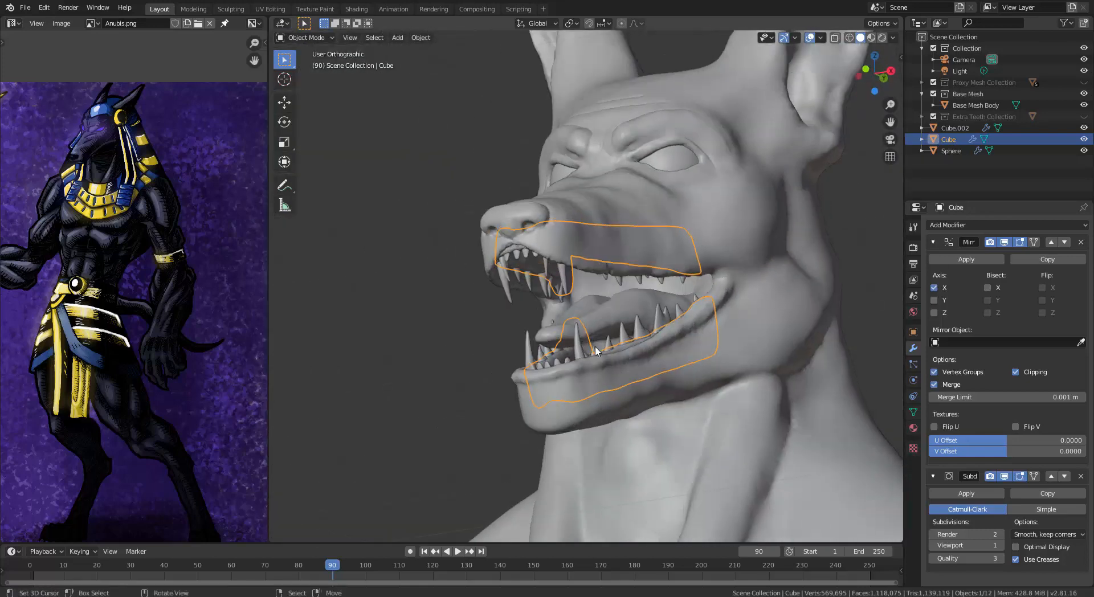
{"action": "middle_click_drag", "start_coordinate": [655, 221], "coordinate": [670, 248], "text": "shift"}
{"action": "right_click", "coordinate": [705, 241]}
{"action": "scroll", "coordinate": [655, 279], "scroll_direction": "up", "scroll_amount": 2}
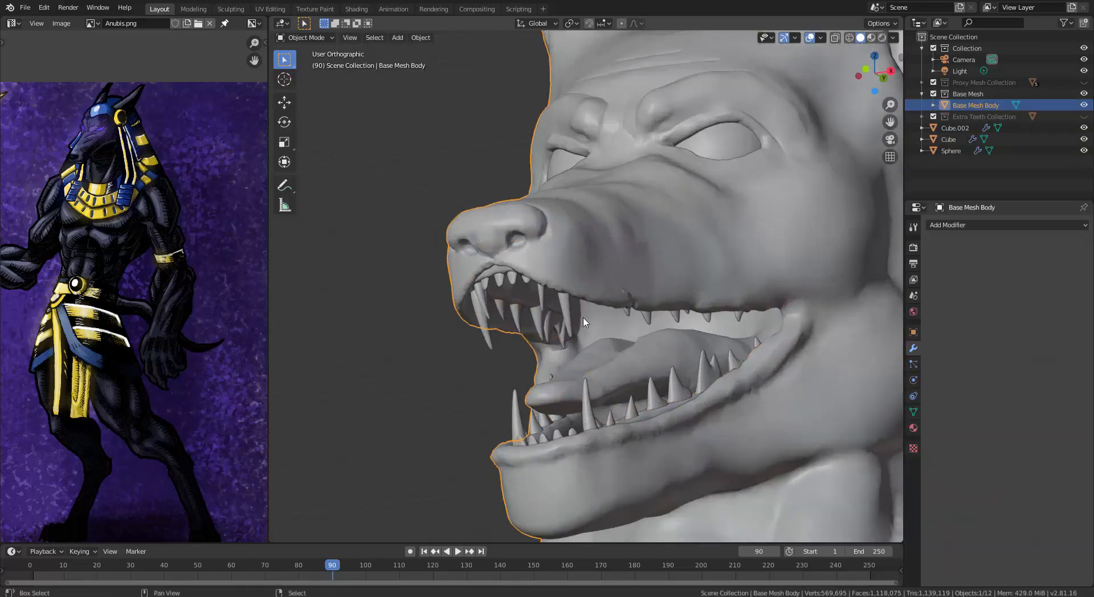
{"action": "middle_click_drag", "start_coordinate": [560, 303], "coordinate": [588, 322], "text": "shift"}
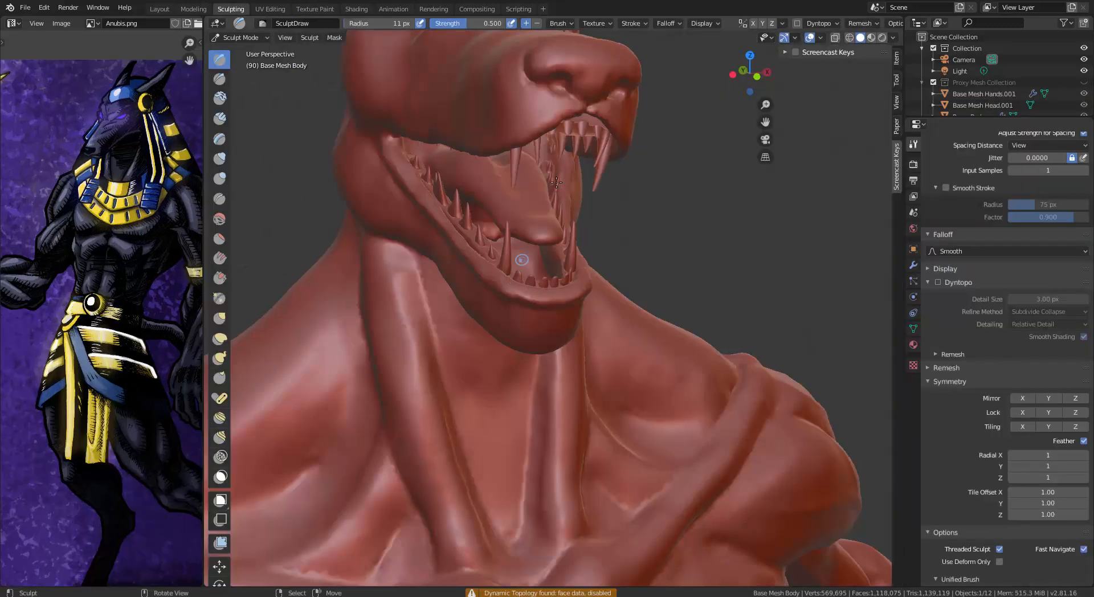
{"action": "mouse_move", "coordinate": [522, 260]}
{"action": "middle_mouse_down", "text": "shift"}
{"action": "mouse_move", "coordinate": [536, 228]}
{"action": "mouse_move", "coordinate": [566, 260]}
{"action": "mouse_move", "coordinate": [492, 153]}
{"action": "middle_mouse_up", "text": "shift"}
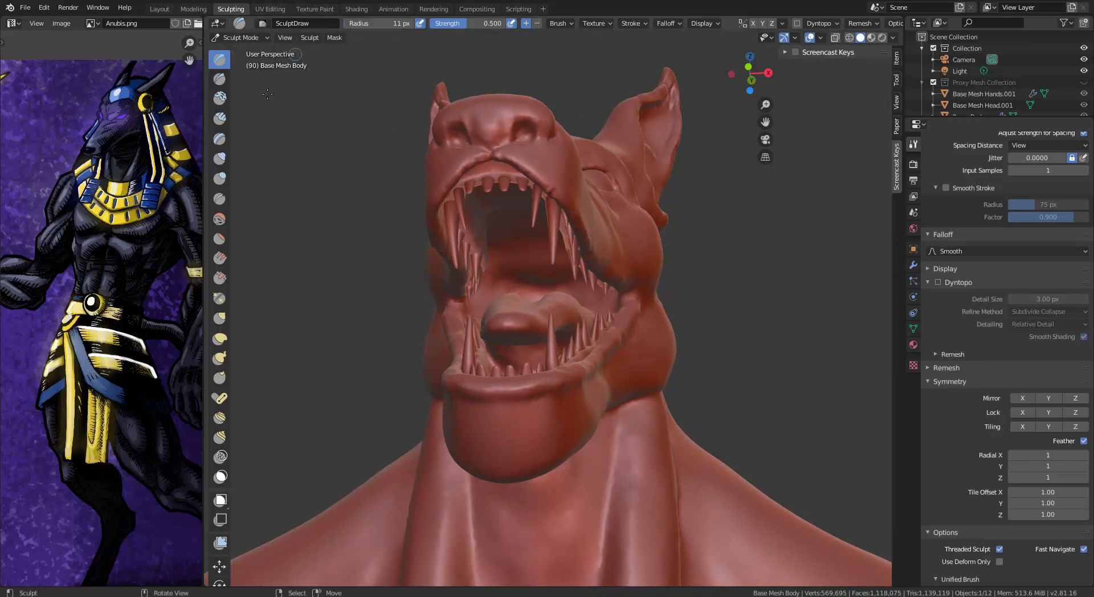
Step: Enable Dyntopo on the base mesh body, accept the vertex data warning, and set the detail size to 5 px
{"action": "scroll", "coordinate": [1013, 466], "scroll_direction": "down", "scroll_amount": 3}
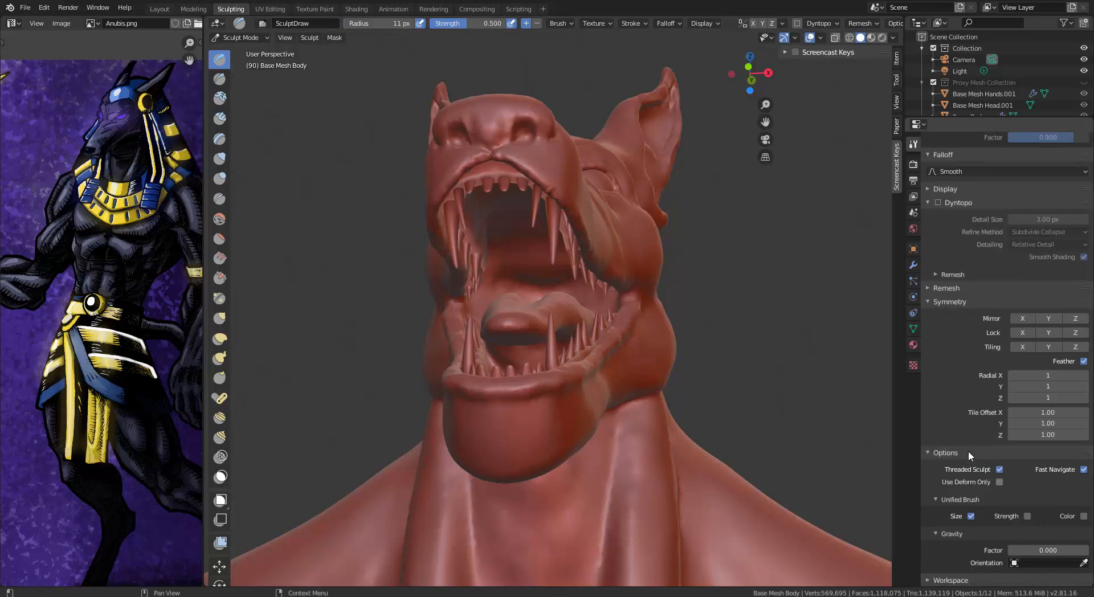
{"action": "left_click", "coordinate": [937, 203]}
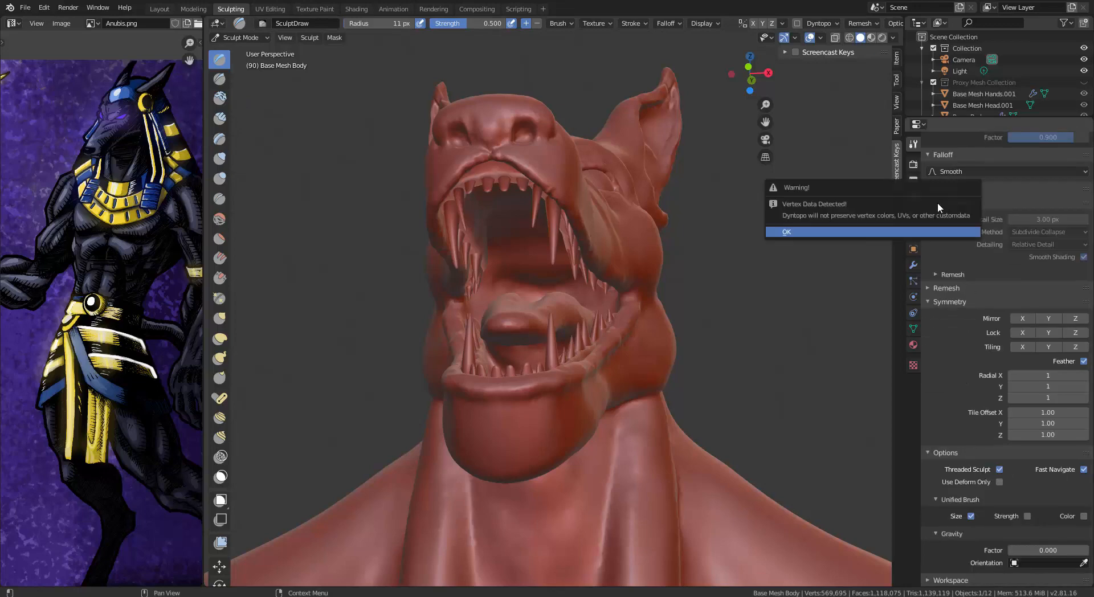
{"action": "left_click", "coordinate": [943, 234]}
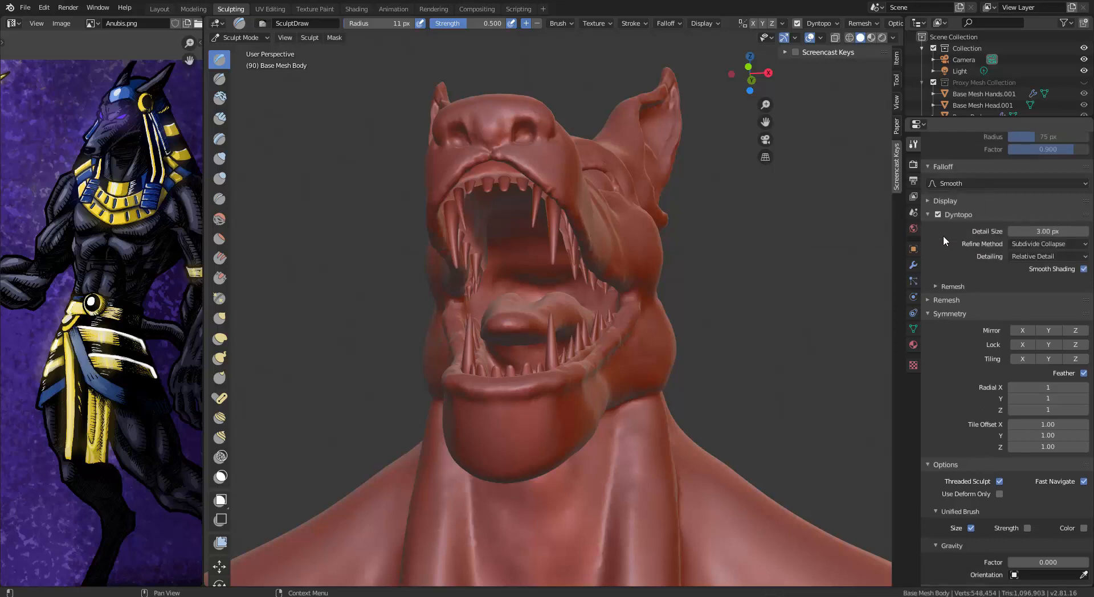
{"action": "left_click", "coordinate": [1057, 227]}
{"action": "type", "text": "5"}
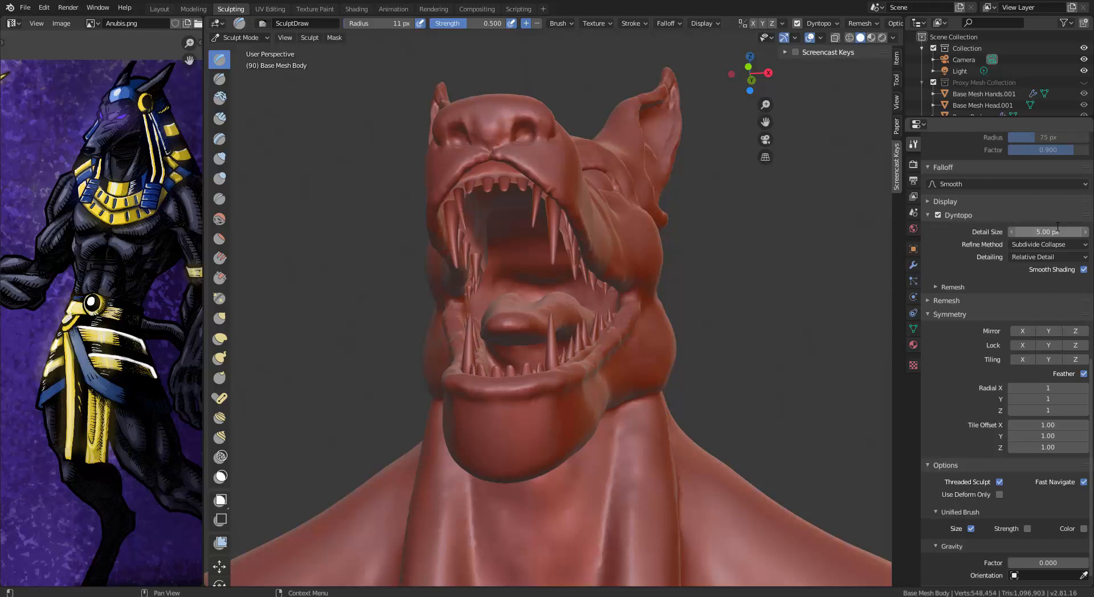
{"action": "key", "text": "Return"}
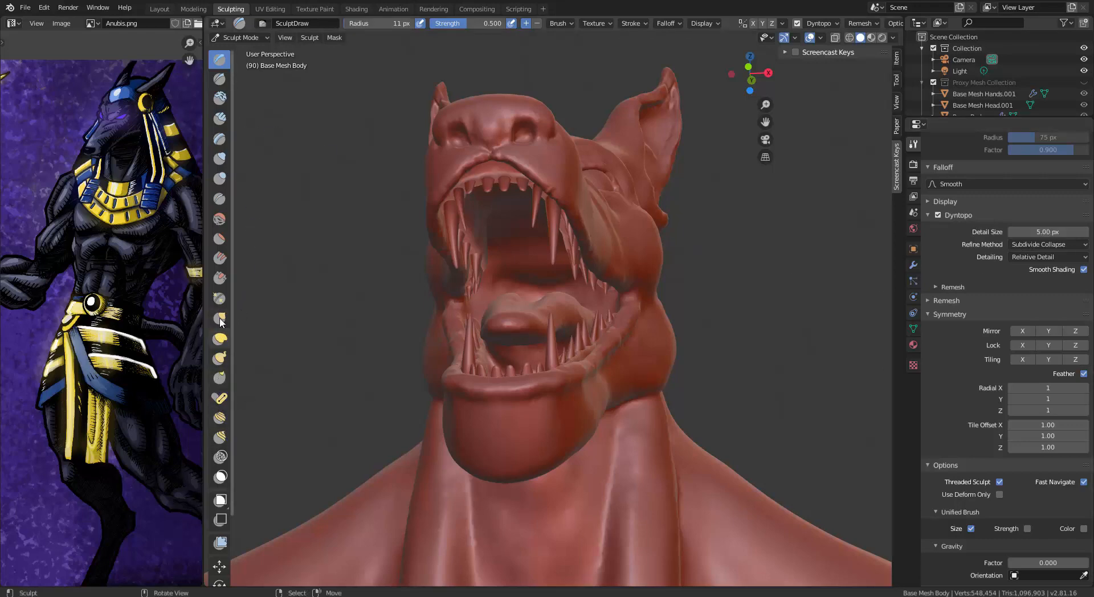
Step: Set up the Inflate/Deflate brush with a 74 px radius and X mirror symmetry for the front of the mouth
{"action": "left_click", "coordinate": [222, 163]}
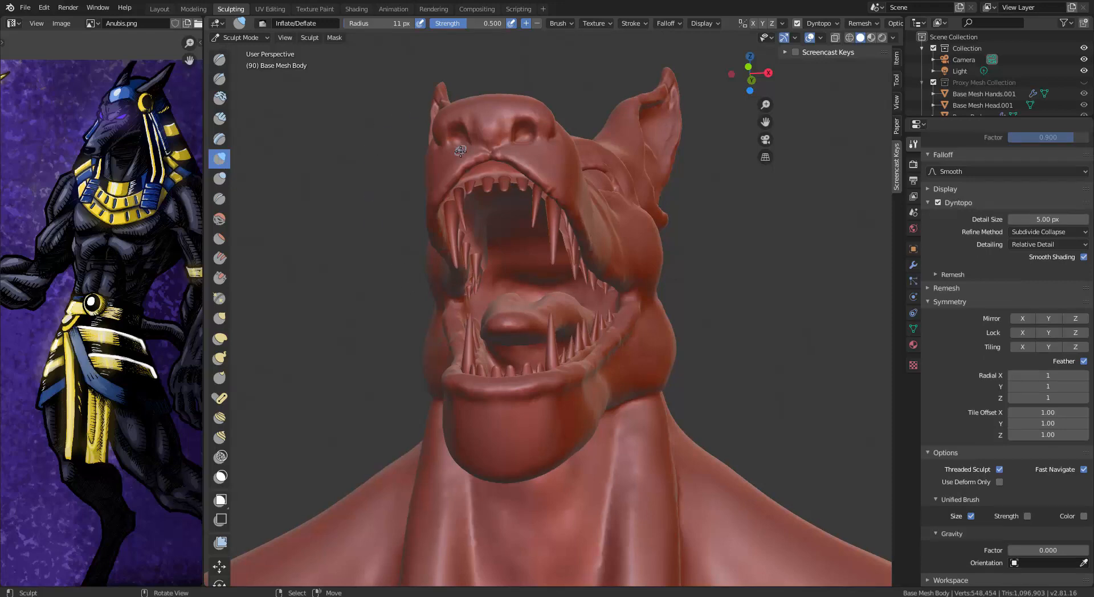
{"action": "middle_click_drag", "start_coordinate": [466, 165], "coordinate": [427, 112], "text": "ctrl"}
{"action": "scroll", "coordinate": [480, 151], "scroll_direction": "down", "scroll_amount": 1}
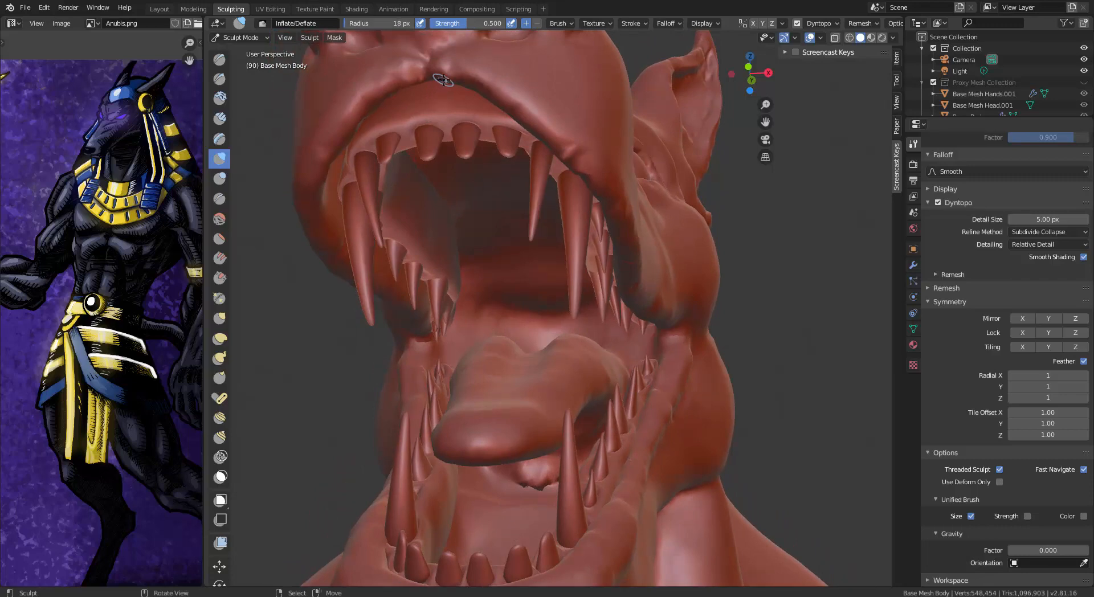
{"action": "key", "text": "bracketright"}
{"action": "key", "text": "bracketright"}
{"action": "key", "text": "bracketright"}
{"action": "key", "text": "bracketright"}
{"action": "key", "text": "bracketright"}
{"action": "key", "text": "bracketright"}
{"action": "key", "text": "bracketright"}
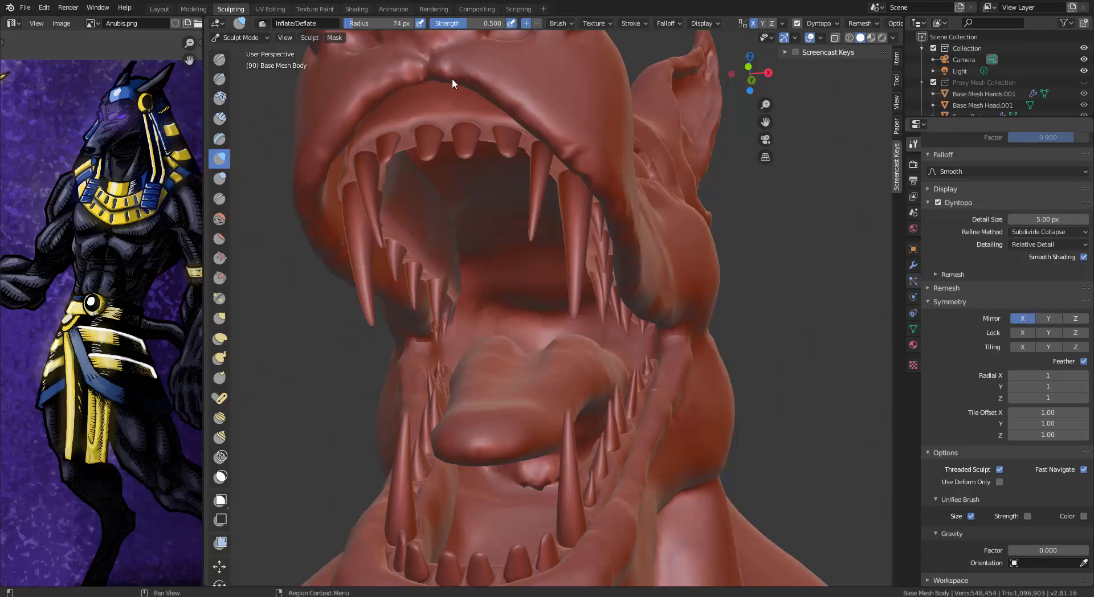
Step: Inflate the edge of the upper lip from its front centre back past the canine teeth
{"action": "mouse_move", "coordinate": [440, 73]}
{"action": "left_mouse_down"}
{"action": "mouse_move", "coordinate": [450, 78]}
{"action": "mouse_move", "coordinate": [406, 75]}
{"action": "mouse_move", "coordinate": [473, 86]}
{"action": "mouse_move", "coordinate": [509, 109]}
{"action": "mouse_move", "coordinate": [410, 86]}
{"action": "mouse_move", "coordinate": [479, 103]}
{"action": "mouse_move", "coordinate": [426, 108]}
{"action": "mouse_move", "coordinate": [439, 98]}
{"action": "mouse_move", "coordinate": [412, 91]}
{"action": "mouse_move", "coordinate": [421, 80]}
{"action": "left_mouse_up"}
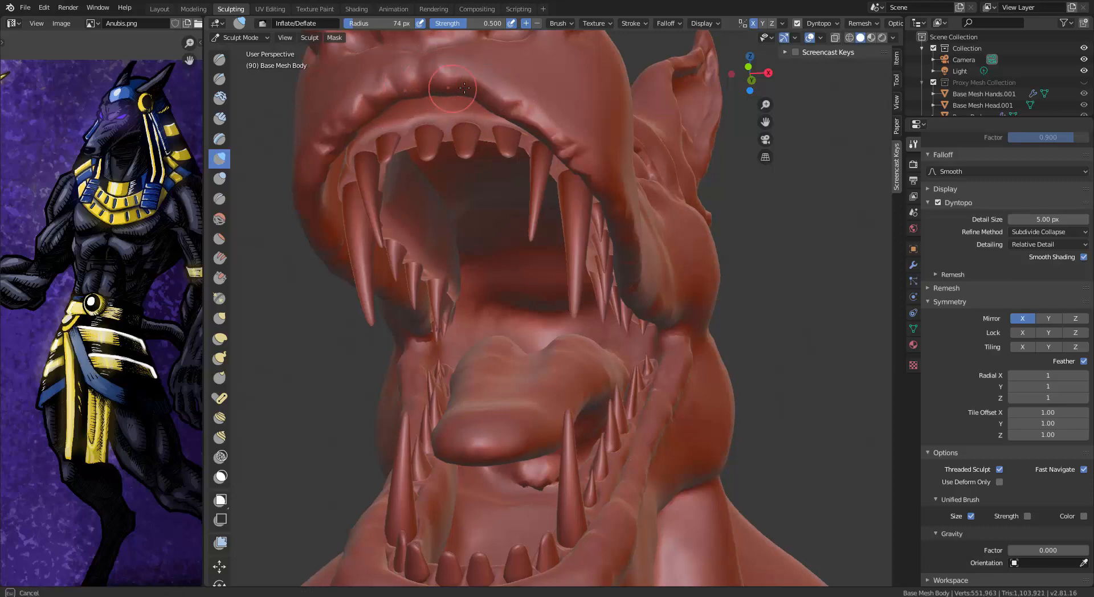
{"action": "mouse_move", "coordinate": [537, 114]}
{"action": "left_mouse_down"}
{"action": "mouse_move", "coordinate": [513, 73]}
{"action": "mouse_move", "coordinate": [555, 123]}
{"action": "left_mouse_up"}
{"action": "mouse_move", "coordinate": [556, 122]}
{"action": "middle_mouse_down"}
{"action": "mouse_move", "coordinate": [534, 47]}
{"action": "mouse_move", "coordinate": [541, 36]}
{"action": "middle_mouse_up"}
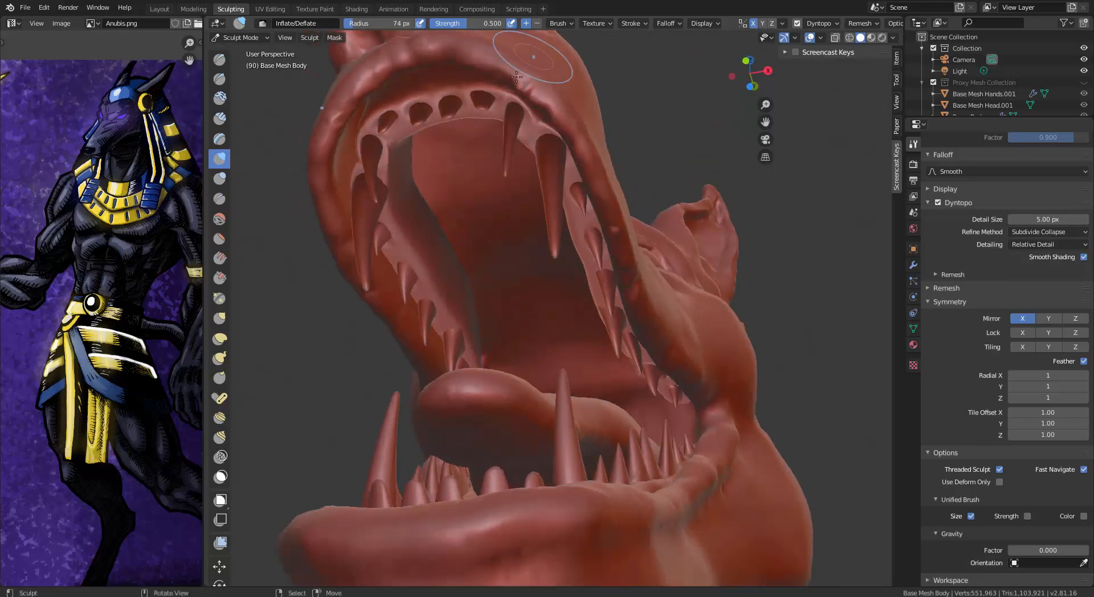
{"action": "mouse_move", "coordinate": [516, 73]}
{"action": "left_mouse_down"}
{"action": "mouse_move", "coordinate": [562, 128]}
{"action": "mouse_move", "coordinate": [579, 187]}
{"action": "left_mouse_up"}
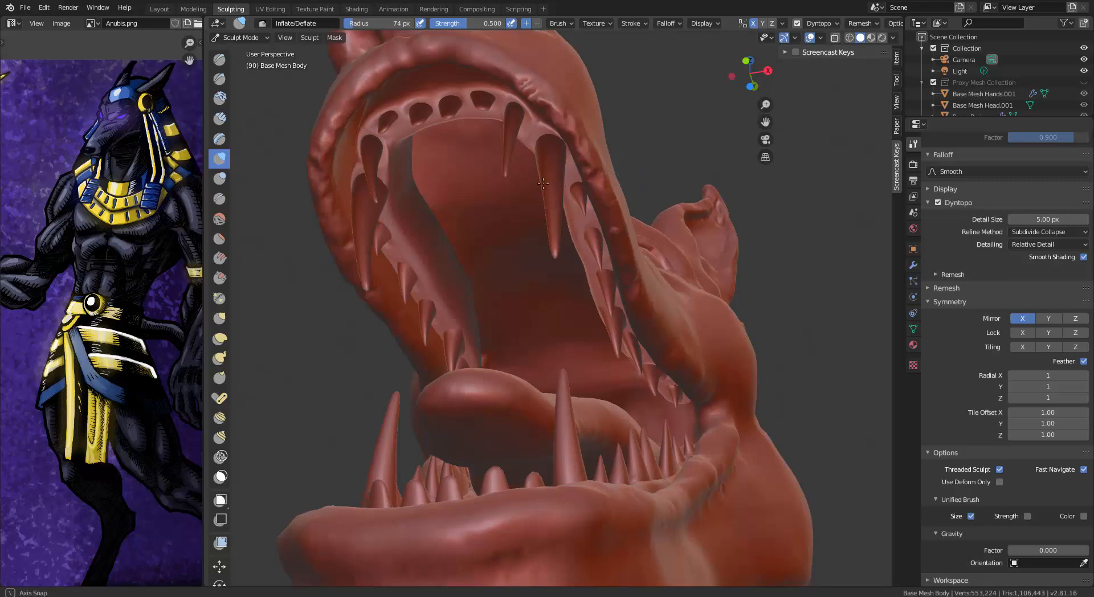
{"action": "middle_click_drag", "start_coordinate": [579, 186], "coordinate": [541, 162]}
{"action": "mouse_move", "coordinate": [546, 159]}
{"action": "left_mouse_down"}
{"action": "mouse_move", "coordinate": [654, 305]}
{"action": "mouse_move", "coordinate": [739, 367]}
{"action": "mouse_move", "coordinate": [664, 310]}
{"action": "mouse_move", "coordinate": [496, 118]}
{"action": "mouse_move", "coordinate": [414, 85]}
{"action": "mouse_move", "coordinate": [378, 90]}
{"action": "mouse_move", "coordinate": [363, 106]}
{"action": "mouse_move", "coordinate": [402, 92]}
{"action": "mouse_move", "coordinate": [528, 140]}
{"action": "left_mouse_up"}
{"action": "mouse_move", "coordinate": [528, 139]}
{"action": "middle_mouse_down"}
{"action": "mouse_move", "coordinate": [567, 162]}
{"action": "mouse_move", "coordinate": [451, 43]}
{"action": "middle_mouse_up"}
Step: Thicken and even out the upper lip's edge along the side of the muzzle to the mouth corner
{"action": "mouse_move", "coordinate": [419, 122]}
{"action": "left_mouse_down"}
{"action": "mouse_move", "coordinate": [379, 117]}
{"action": "mouse_move", "coordinate": [436, 102]}
{"action": "mouse_move", "coordinate": [505, 137]}
{"action": "mouse_move", "coordinate": [544, 184]}
{"action": "left_mouse_up"}
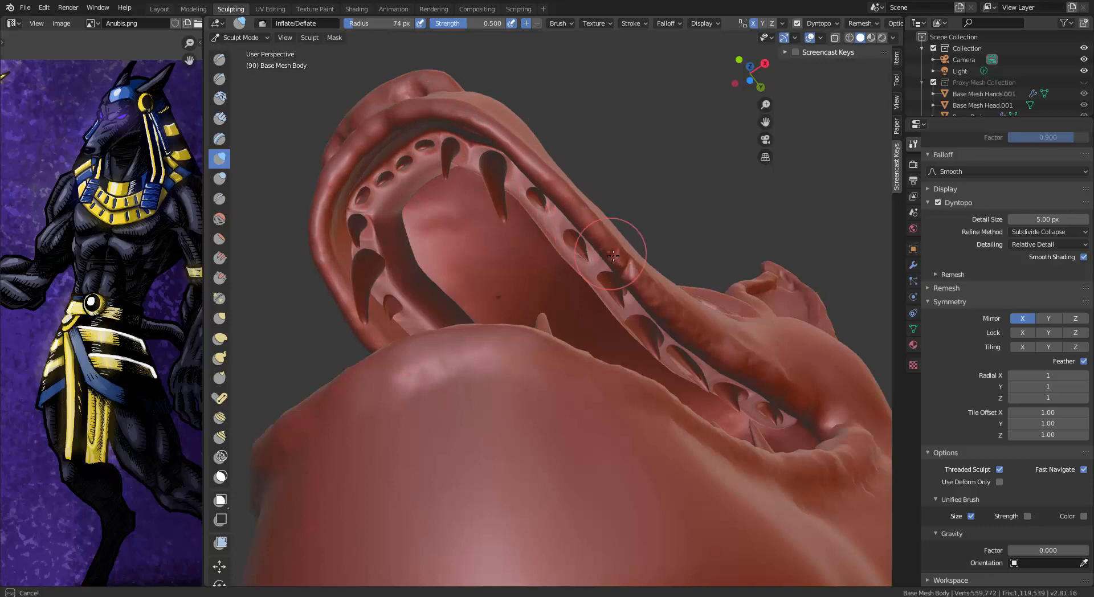
{"action": "left_click_drag", "start_coordinate": [613, 255], "coordinate": [620, 259]}
{"action": "left_click_drag", "start_coordinate": [661, 302], "coordinate": [698, 339]}
{"action": "left_click_drag", "start_coordinate": [758, 367], "coordinate": [603, 245]}
{"action": "left_click_drag", "start_coordinate": [510, 122], "coordinate": [512, 126]}
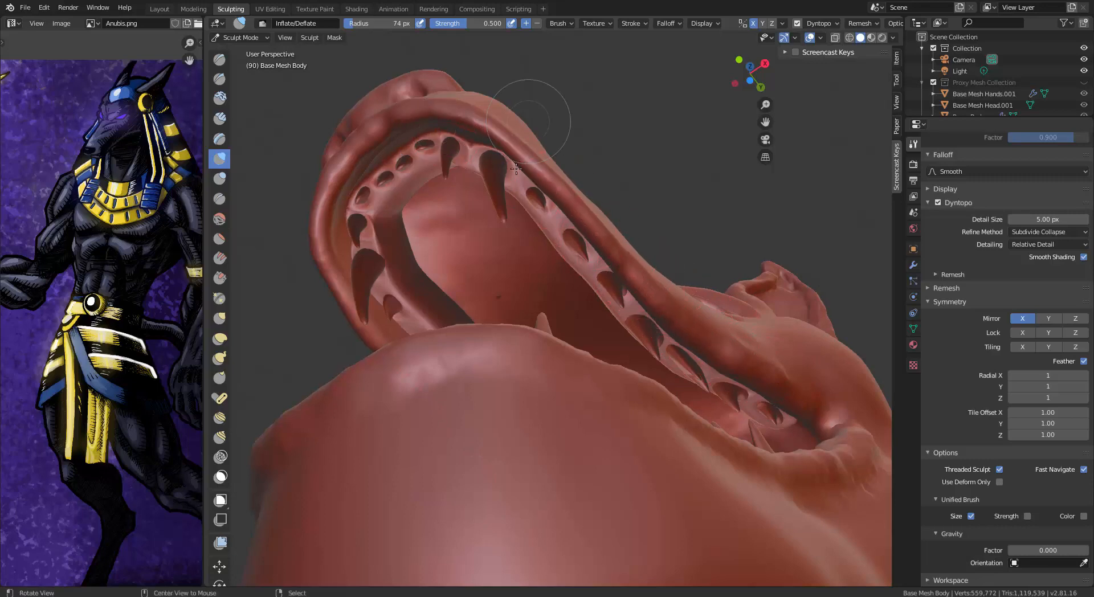
{"action": "mouse_move", "coordinate": [512, 126]}
{"action": "middle_mouse_down"}
{"action": "mouse_move", "coordinate": [520, 236]}
{"action": "mouse_move", "coordinate": [578, 194]}
{"action": "mouse_move", "coordinate": [524, 245]}
{"action": "middle_mouse_up"}
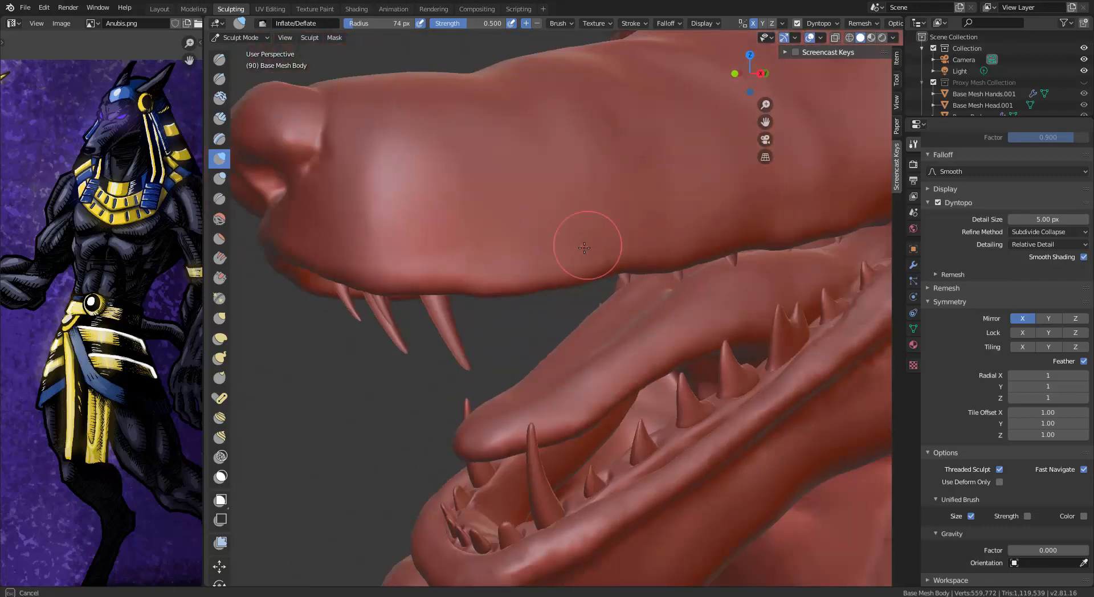
Step: Pull the front of the upper lip down over the tooth roots with a 114 px Elastic Deform brush
{"action": "mouse_move", "coordinate": [611, 232]}
{"action": "middle_mouse_down"}
{"action": "mouse_move", "coordinate": [642, 187]}
{"action": "mouse_move", "coordinate": [505, 123]}
{"action": "middle_mouse_up"}
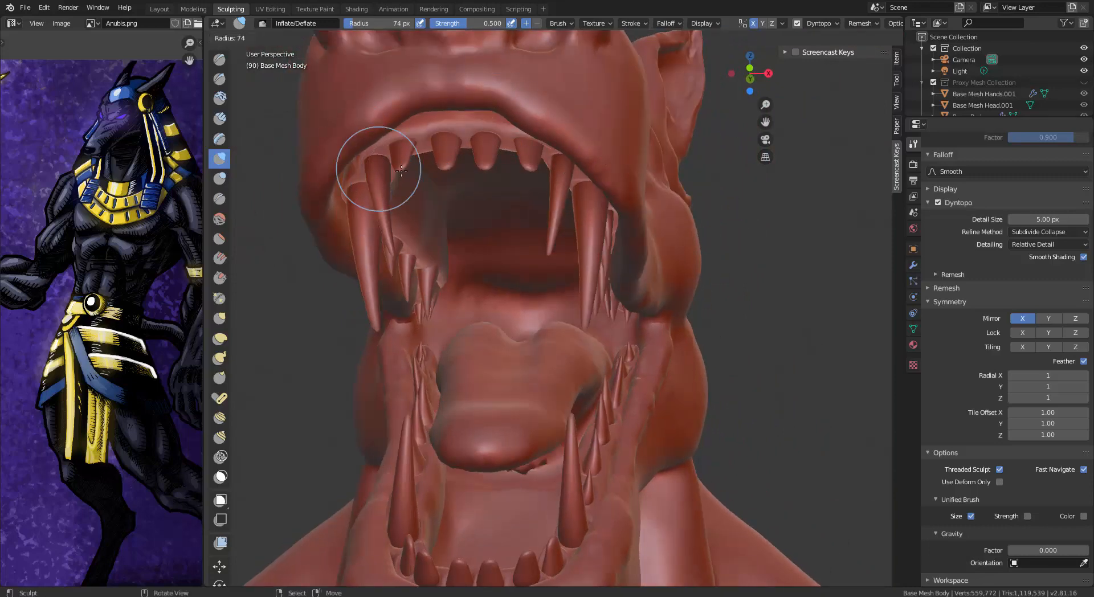
{"action": "key", "text": "f"}
{"action": "left_click", "coordinate": [258, 258]}
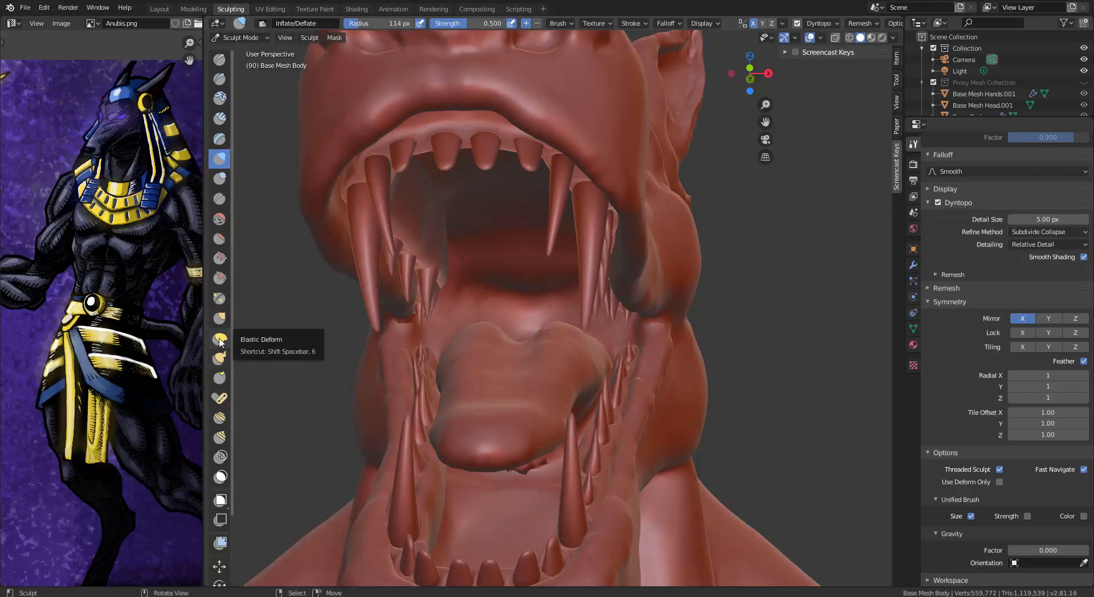
{"action": "left_click", "coordinate": [220, 341]}
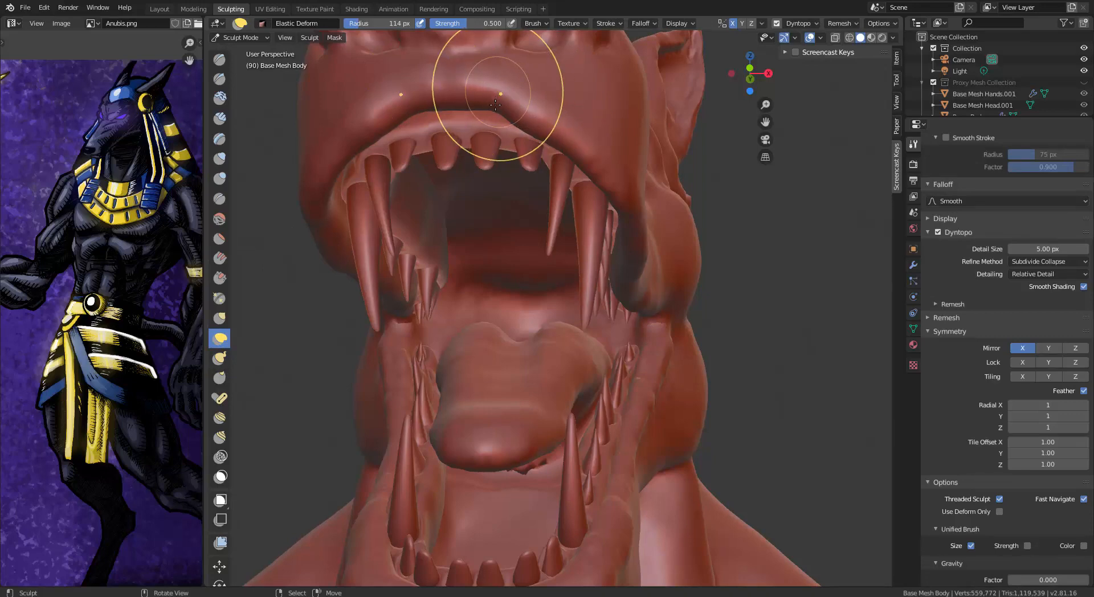
{"action": "left_click_drag", "start_coordinate": [496, 104], "coordinate": [501, 188]}
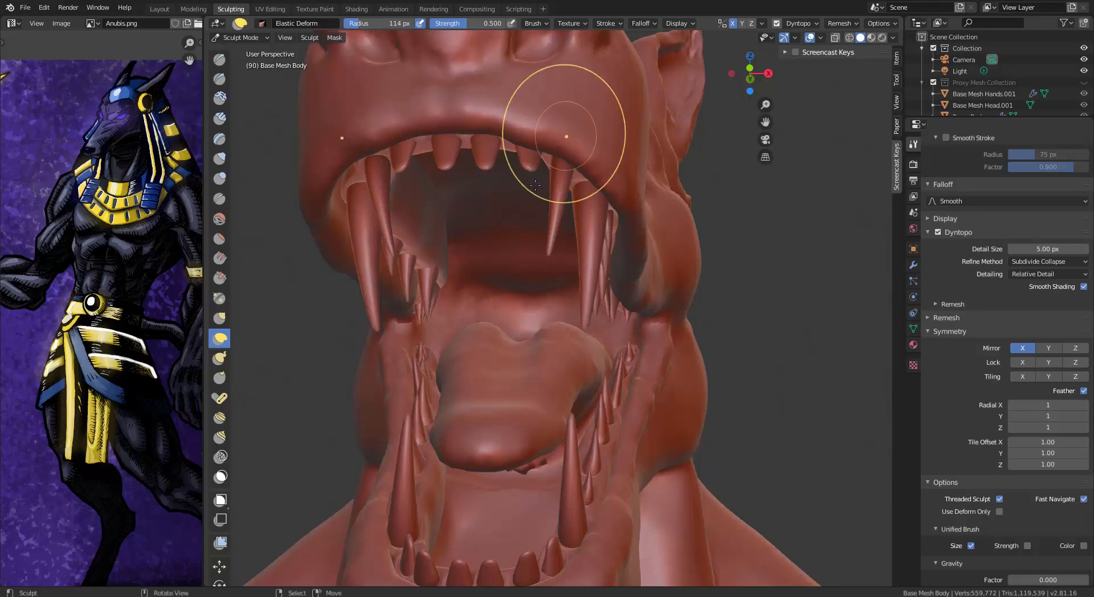
Step: Pull the upper lip outward along the side of the muzzle with the Elastic Deform brush, clearing the side teeth
{"action": "mouse_move", "coordinate": [516, 203]}
{"action": "middle_mouse_down", "text": "ctrl"}
{"action": "mouse_move", "coordinate": [519, 171]}
{"action": "mouse_move", "coordinate": [532, 341]}
{"action": "mouse_move", "coordinate": [522, 353]}
{"action": "mouse_move", "coordinate": [605, 351]}
{"action": "mouse_move", "coordinate": [524, 347]}
{"action": "mouse_move", "coordinate": [533, 271]}
{"action": "middle_mouse_up", "text": "ctrl"}
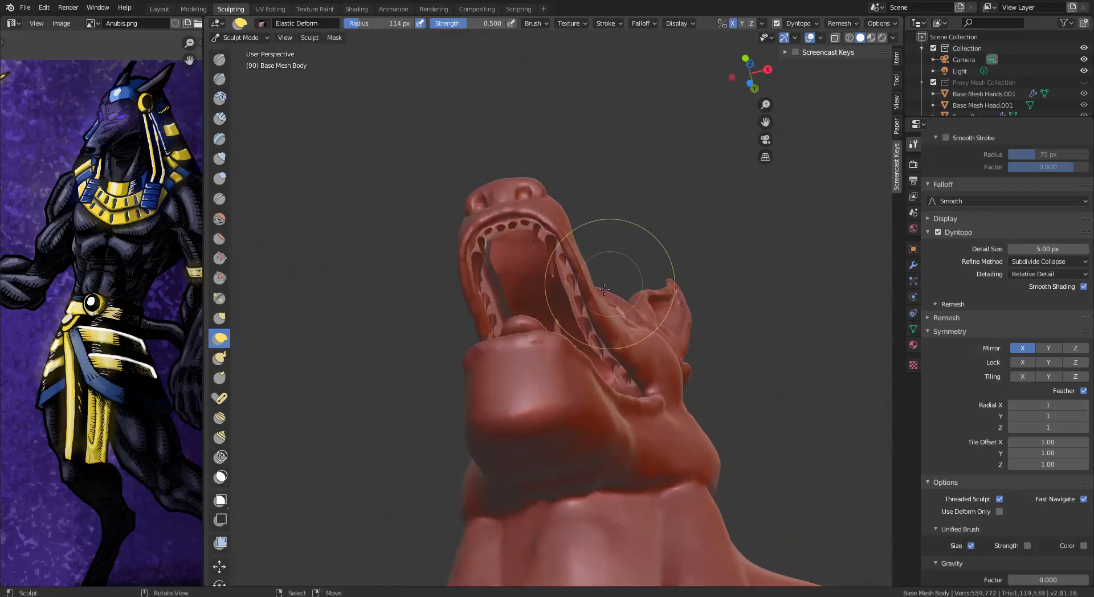
{"action": "middle_click_drag", "start_coordinate": [598, 285], "coordinate": [626, 250], "text": "ctrl"}
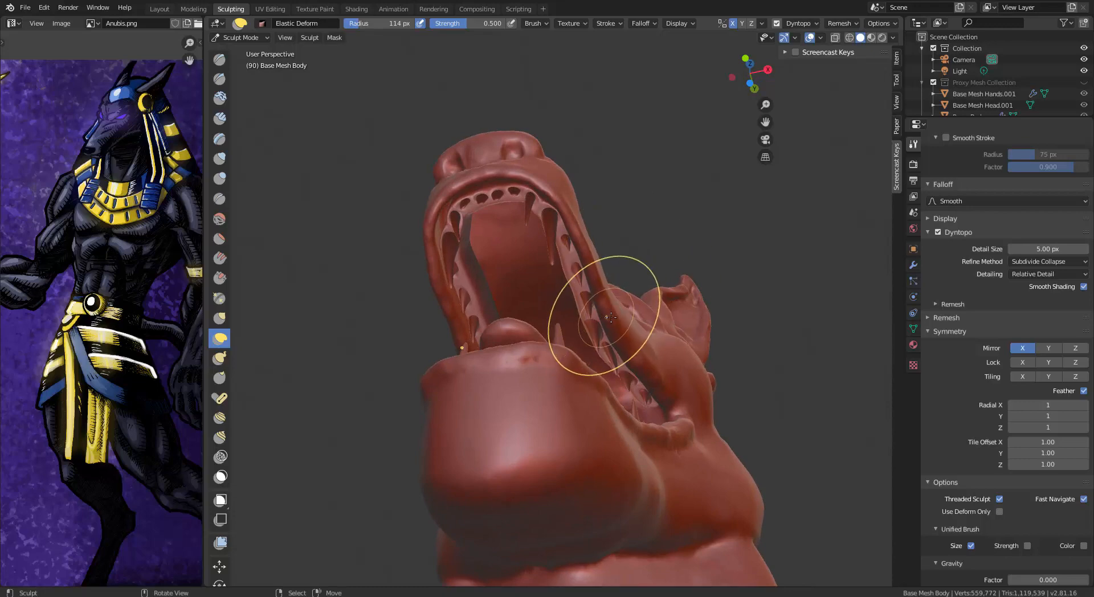
{"action": "left_click_drag", "start_coordinate": [613, 318], "coordinate": [621, 316]}
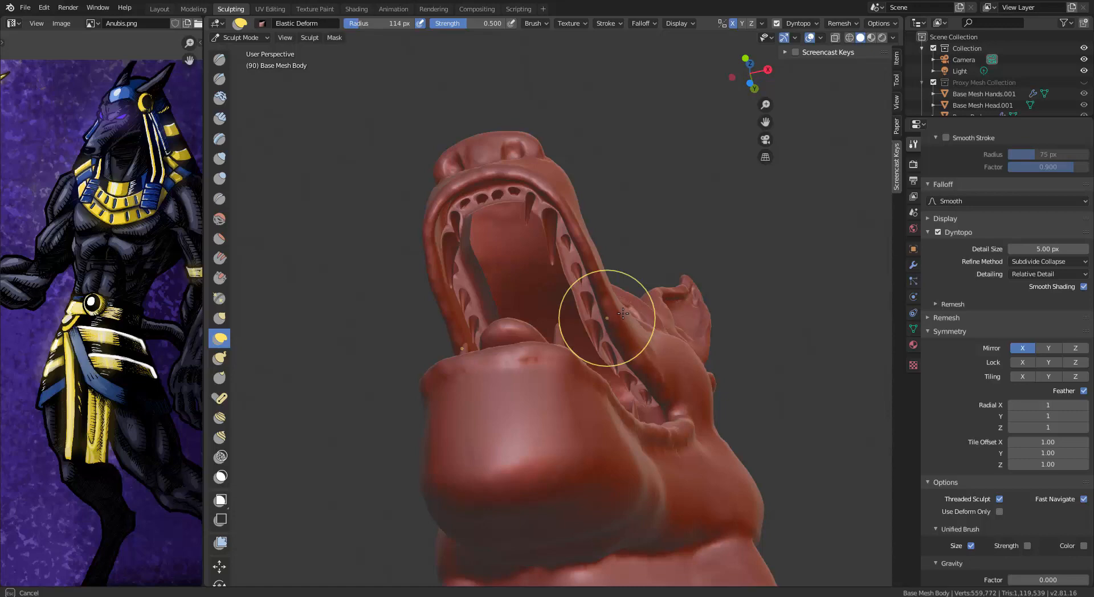
{"action": "left_click_drag", "start_coordinate": [625, 310], "coordinate": [625, 311]}
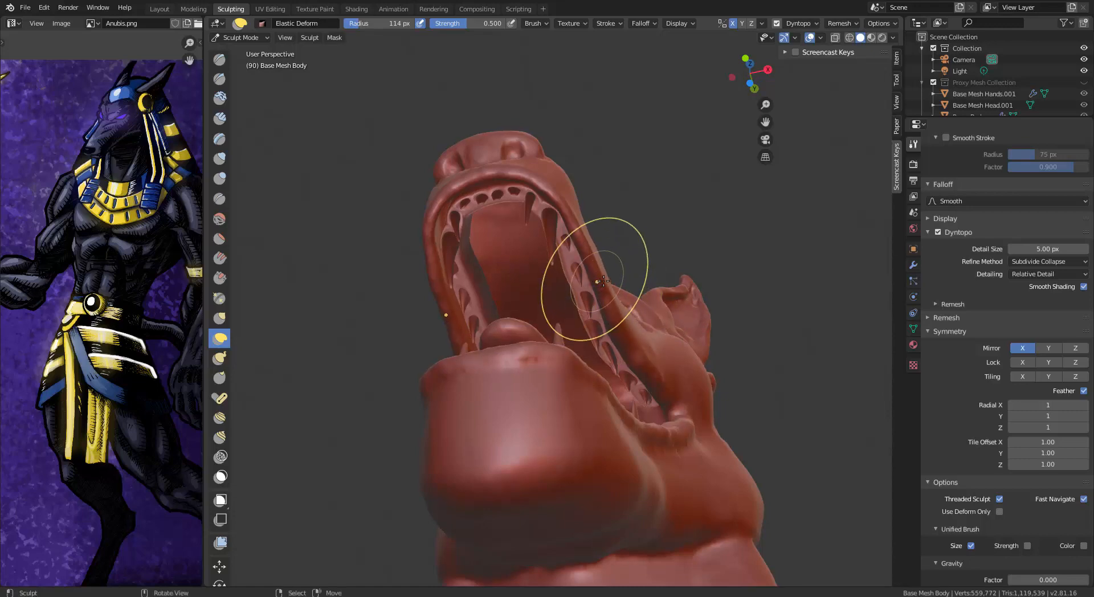
{"action": "left_click_drag", "start_coordinate": [608, 280], "coordinate": [608, 279]}
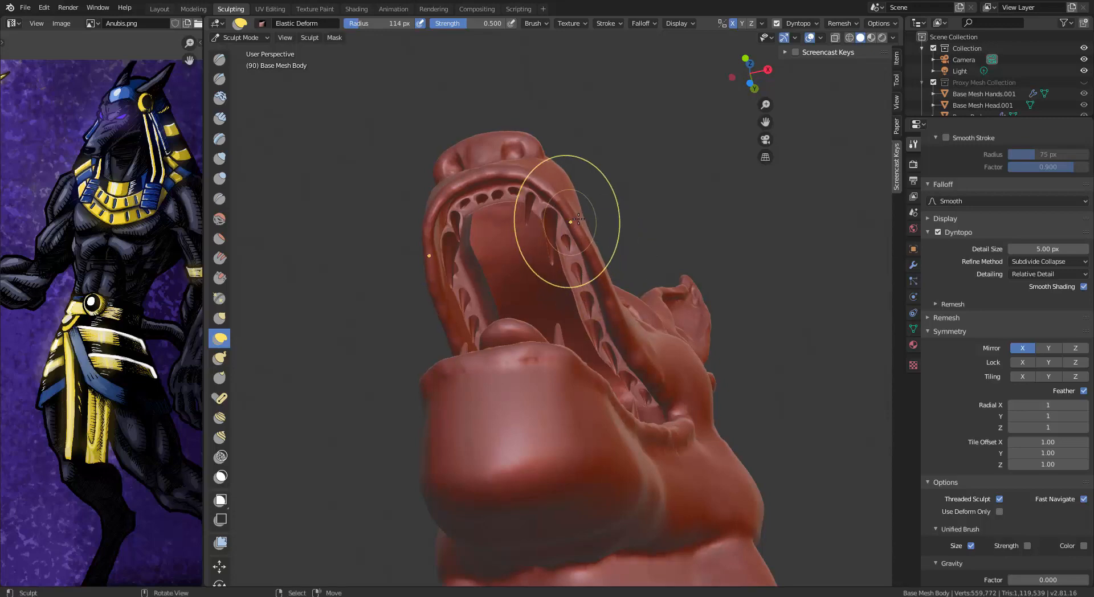
{"action": "left_click_drag", "start_coordinate": [581, 217], "coordinate": [593, 219]}
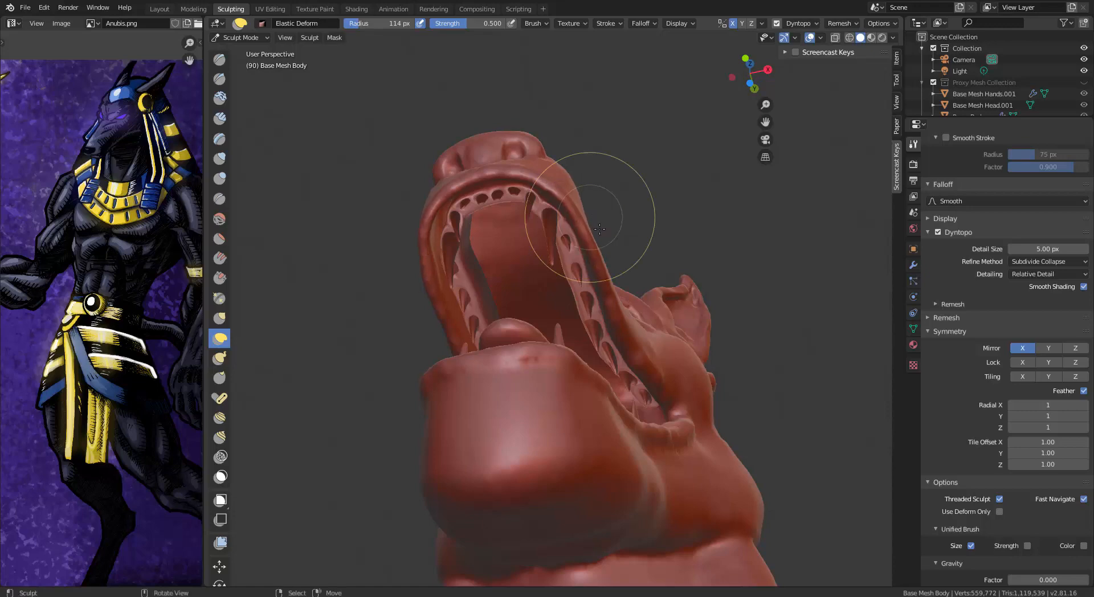
Step: Pull the rear stretch of the upper lip outward near the mouth corner with Elastic Deform
{"action": "mouse_move", "coordinate": [598, 215]}
{"action": "middle_mouse_down"}
{"action": "mouse_move", "coordinate": [578, 241]}
{"action": "mouse_move", "coordinate": [662, 272]}
{"action": "mouse_move", "coordinate": [624, 268]}
{"action": "middle_mouse_up"}
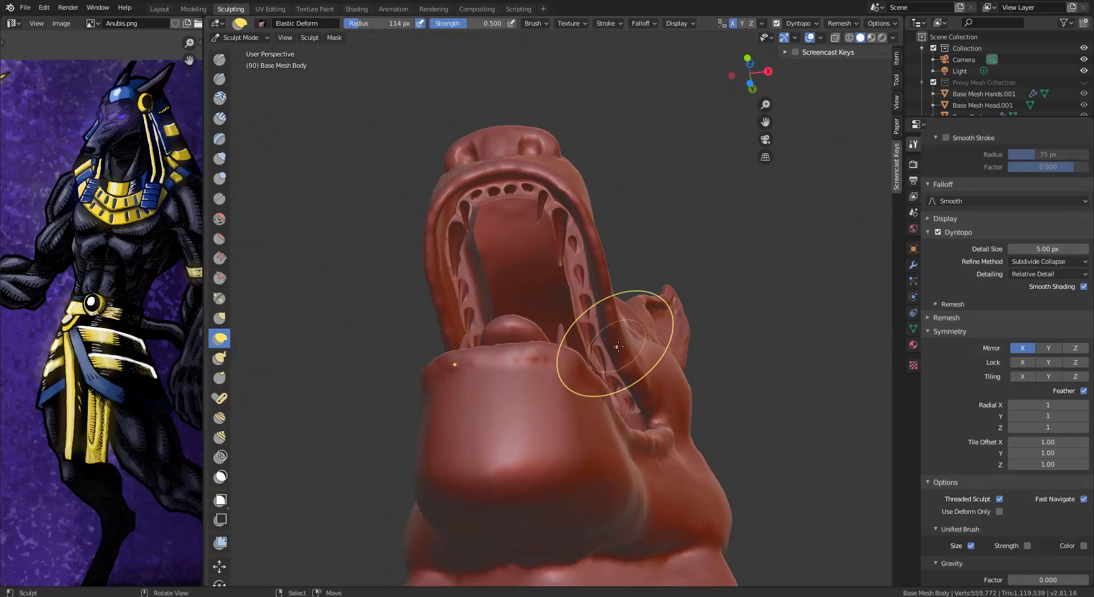
{"action": "left_click_drag", "start_coordinate": [625, 343], "coordinate": [635, 344]}
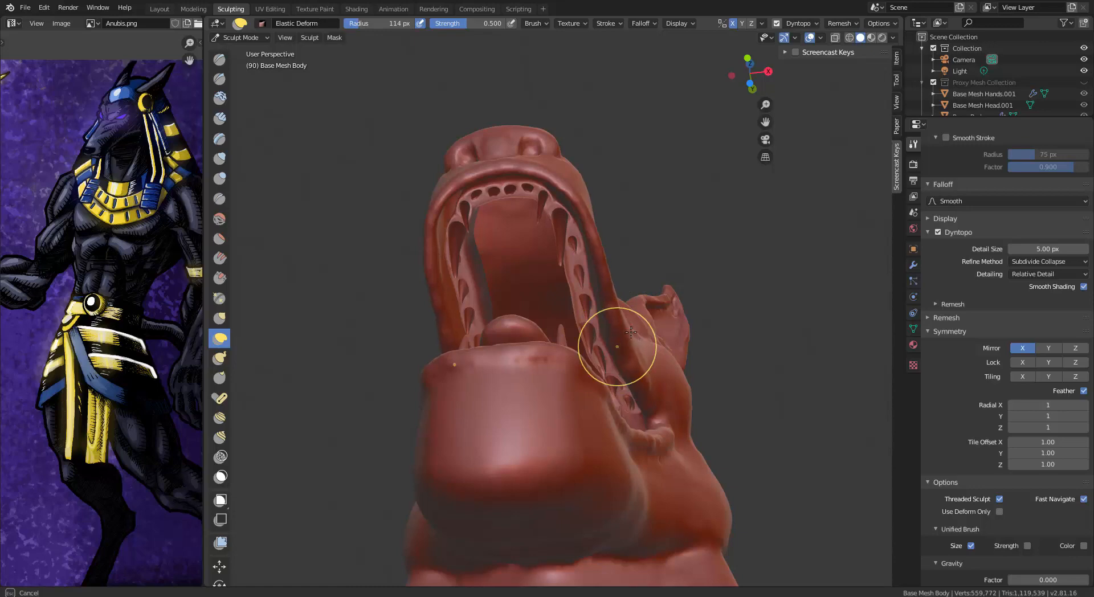
{"action": "left_click_drag", "start_coordinate": [632, 332], "coordinate": [634, 332]}
Step: Reshape the mouth corner and the rear of the lower lip beside the back teeth with small Elastic Deform strokes
{"action": "mouse_move", "coordinate": [644, 314]}
{"action": "middle_mouse_down"}
{"action": "mouse_move", "coordinate": [573, 313]}
{"action": "mouse_move", "coordinate": [631, 389]}
{"action": "mouse_move", "coordinate": [636, 419]}
{"action": "mouse_move", "coordinate": [656, 342]}
{"action": "middle_mouse_up"}
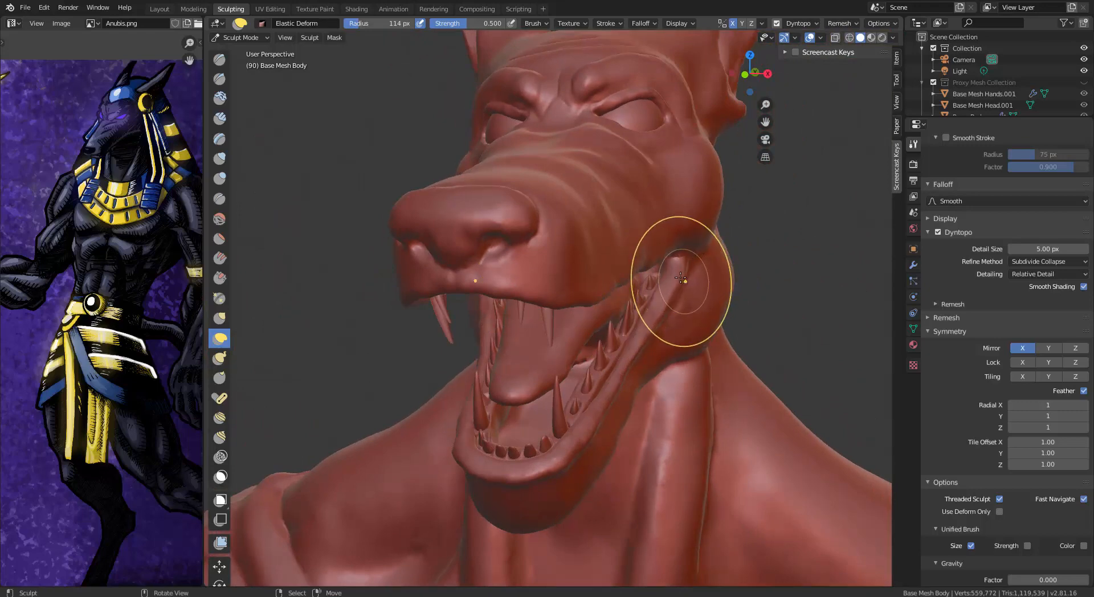
{"action": "left_click_drag", "start_coordinate": [680, 278], "coordinate": [677, 277]}
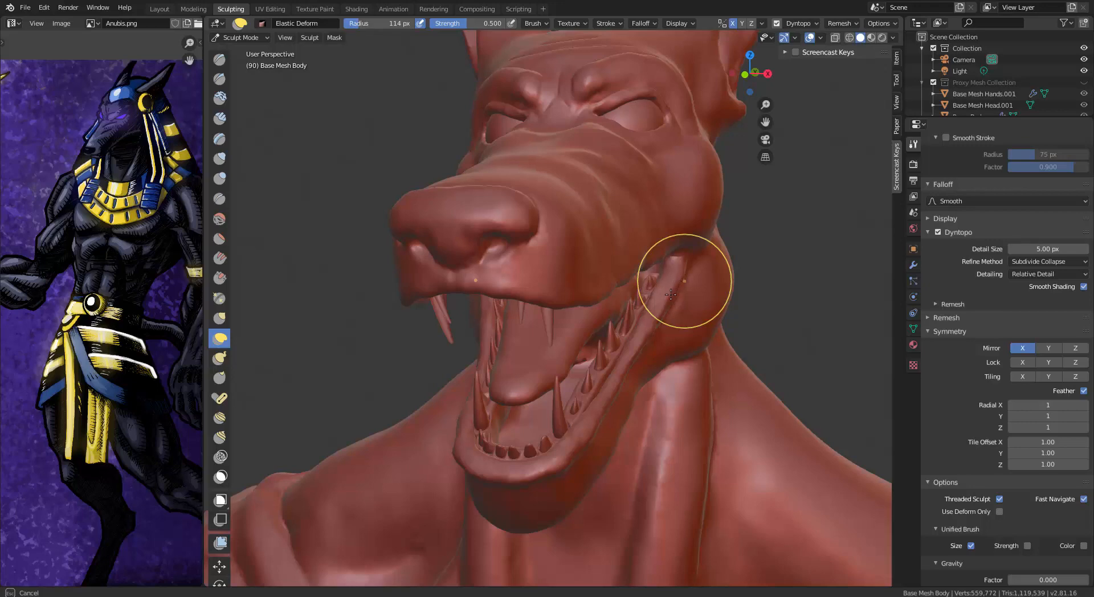
{"action": "left_click_drag", "start_coordinate": [668, 303], "coordinate": [667, 303]}
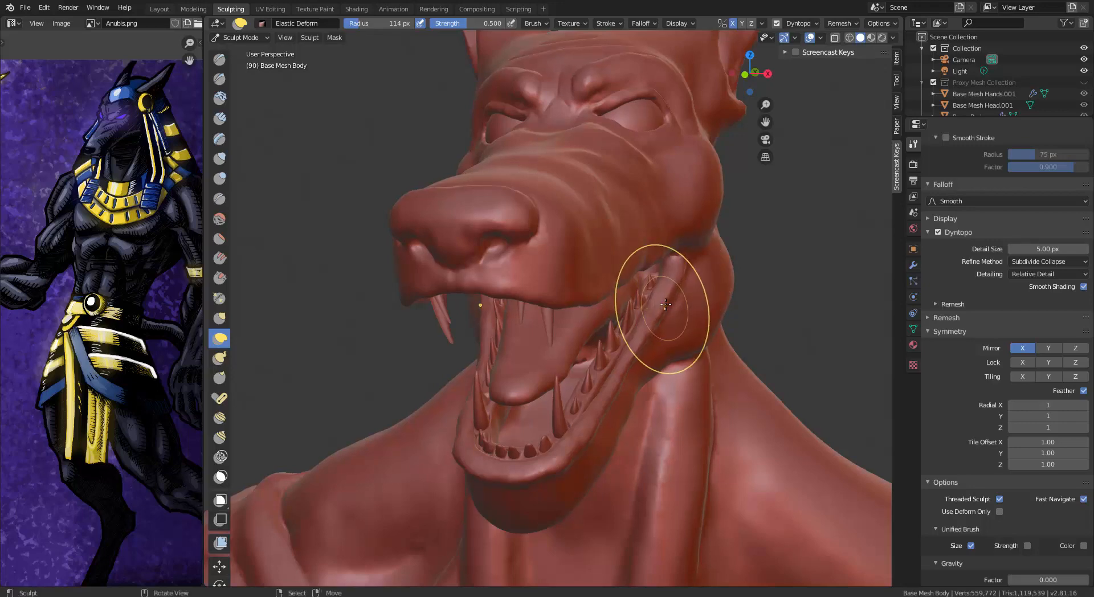
{"action": "left_click_drag", "start_coordinate": [664, 303], "coordinate": [663, 301]}
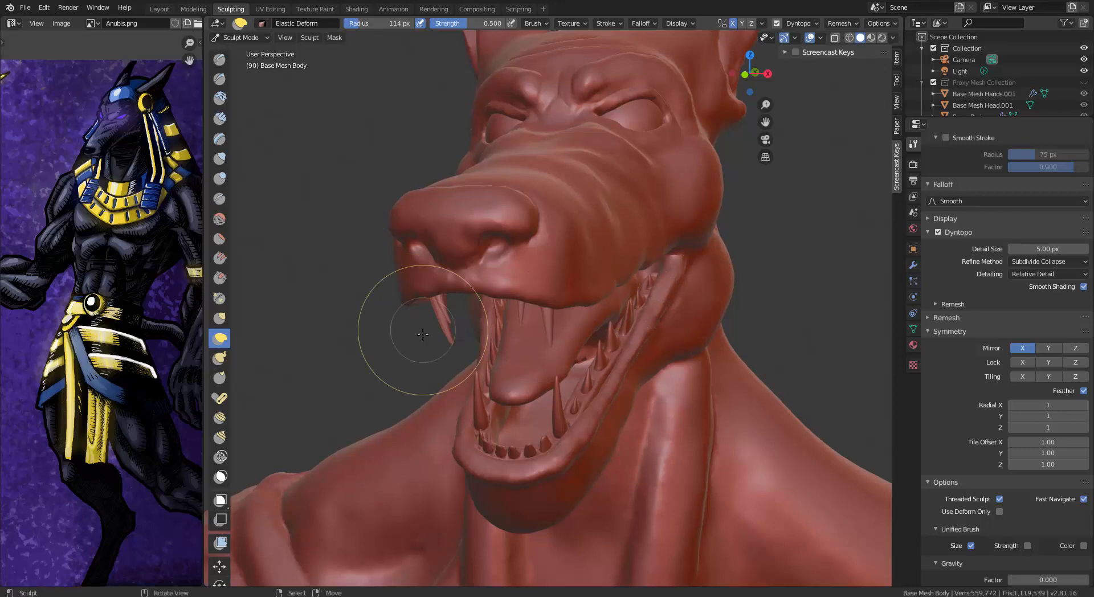
Step: Leave the sculpting workspace and switch to the Layout workspace
{"action": "scroll", "coordinate": [508, 219], "scroll_direction": "down", "scroll_amount": 5}
{"action": "mouse_move", "coordinate": [540, 281]}
{"action": "middle_mouse_down"}
{"action": "mouse_move", "coordinate": [505, 270]}
{"action": "mouse_move", "coordinate": [521, 285]}
{"action": "middle_mouse_up"}
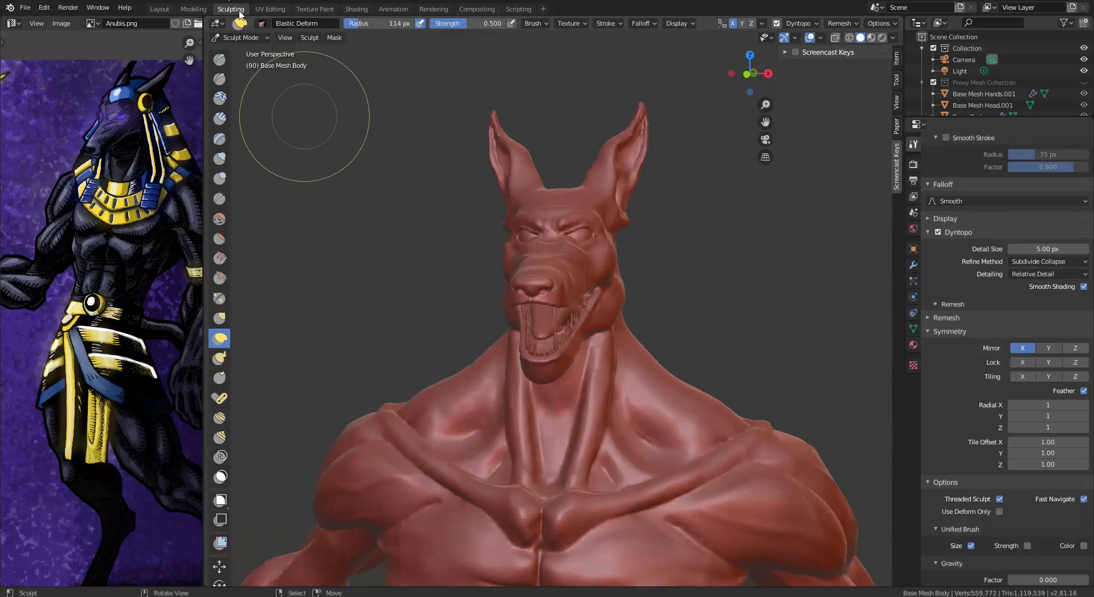
{"action": "left_click", "coordinate": [156, 8]}
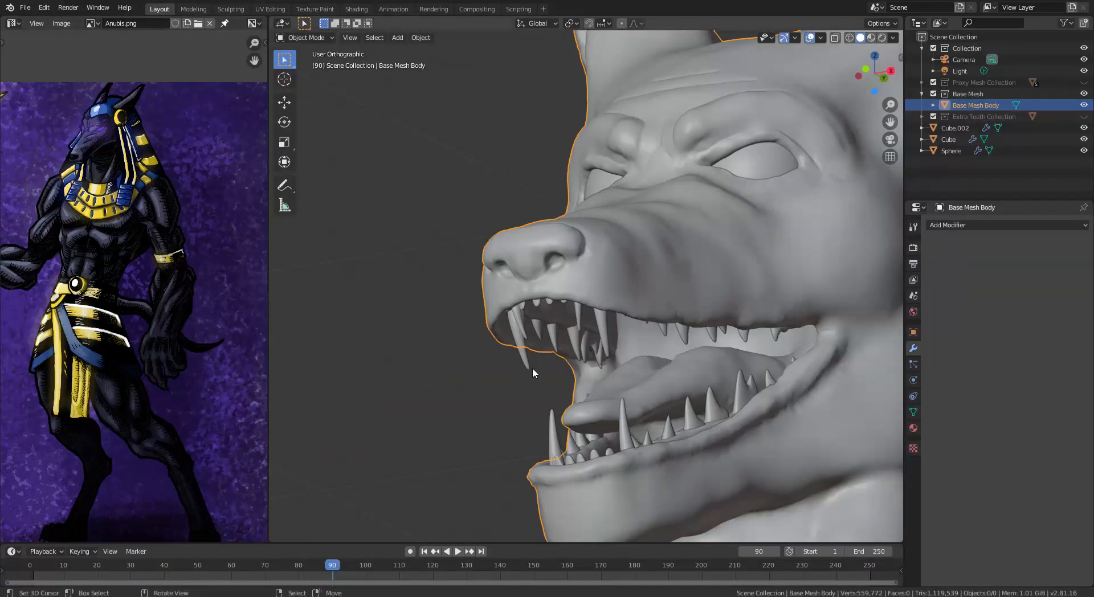
Step: Examine the head, torso and full body of the Anubis model from the front and three-quarter views
{"action": "scroll", "coordinate": [468, 282], "scroll_direction": "down", "scroll_amount": 5}
{"action": "middle_click_drag", "start_coordinate": [468, 282], "coordinate": [593, 346]}
{"action": "scroll", "coordinate": [568, 352], "scroll_direction": "down", "scroll_amount": 1}
{"action": "scroll", "coordinate": [592, 346], "scroll_direction": "up", "scroll_amount": 4}
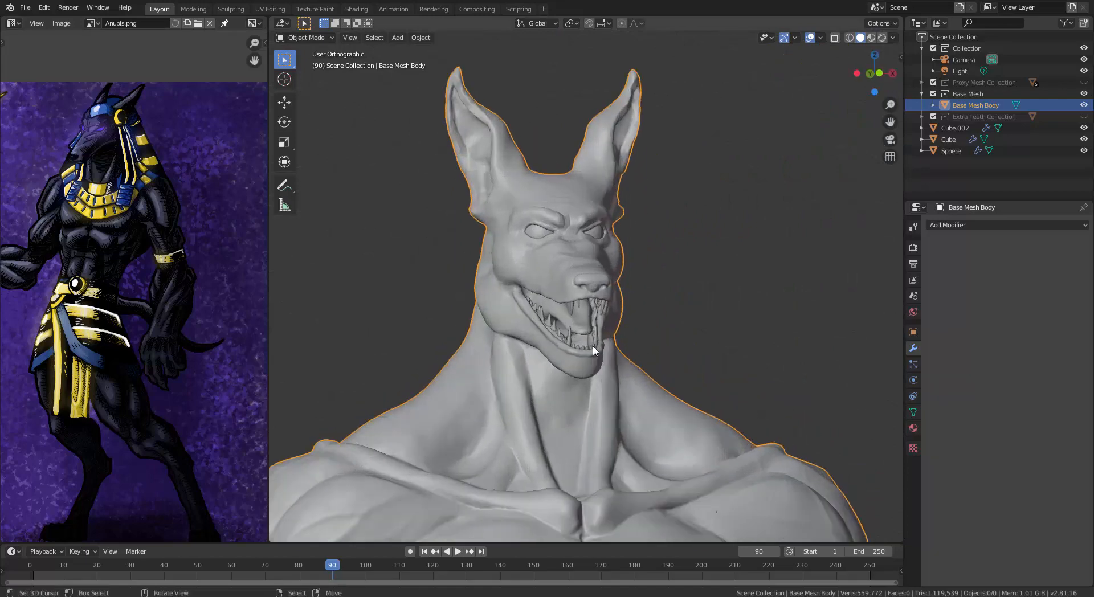
{"action": "scroll", "coordinate": [593, 346], "scroll_direction": "down", "scroll_amount": 1}
{"action": "scroll", "coordinate": [593, 346], "scroll_direction": "down", "scroll_amount": 1}
{"action": "middle_click_drag", "start_coordinate": [631, 415], "coordinate": [701, 217], "text": "shift"}
{"action": "middle_click_drag", "start_coordinate": [707, 317], "coordinate": [635, 323]}
{"action": "scroll", "coordinate": [678, 308], "scroll_direction": "down", "scroll_amount": 2}
{"action": "scroll", "coordinate": [672, 344], "scroll_direction": "down", "scroll_amount": 1}
{"action": "middle_click_drag", "start_coordinate": [682, 381], "coordinate": [692, 340]}
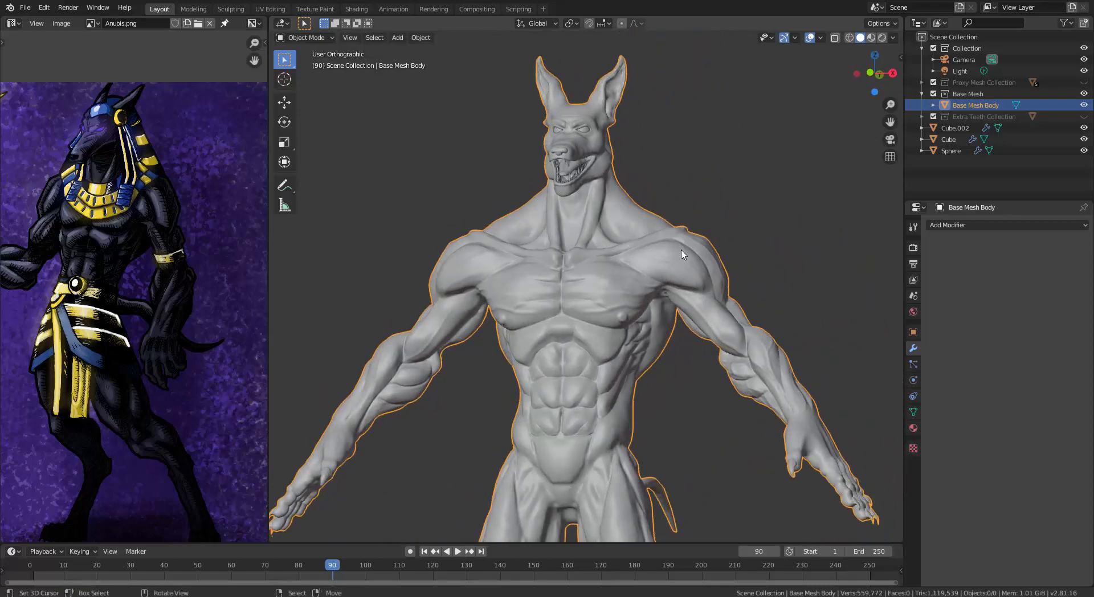
{"action": "middle_click_drag", "start_coordinate": [686, 254], "coordinate": [636, 276]}
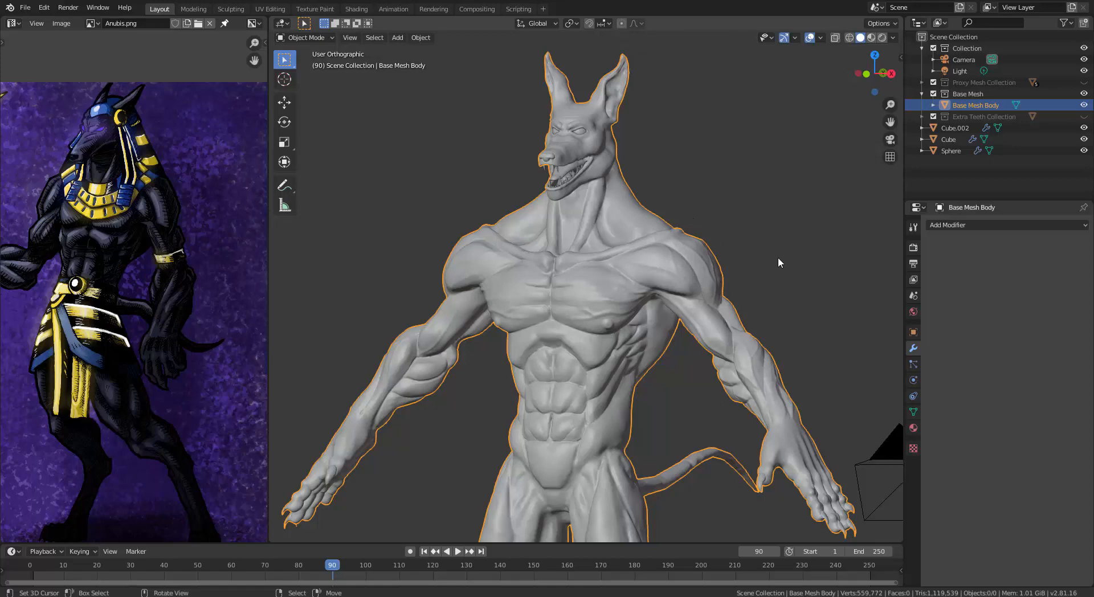
{"action": "scroll", "coordinate": [694, 358], "scroll_direction": "up", "scroll_amount": 4}
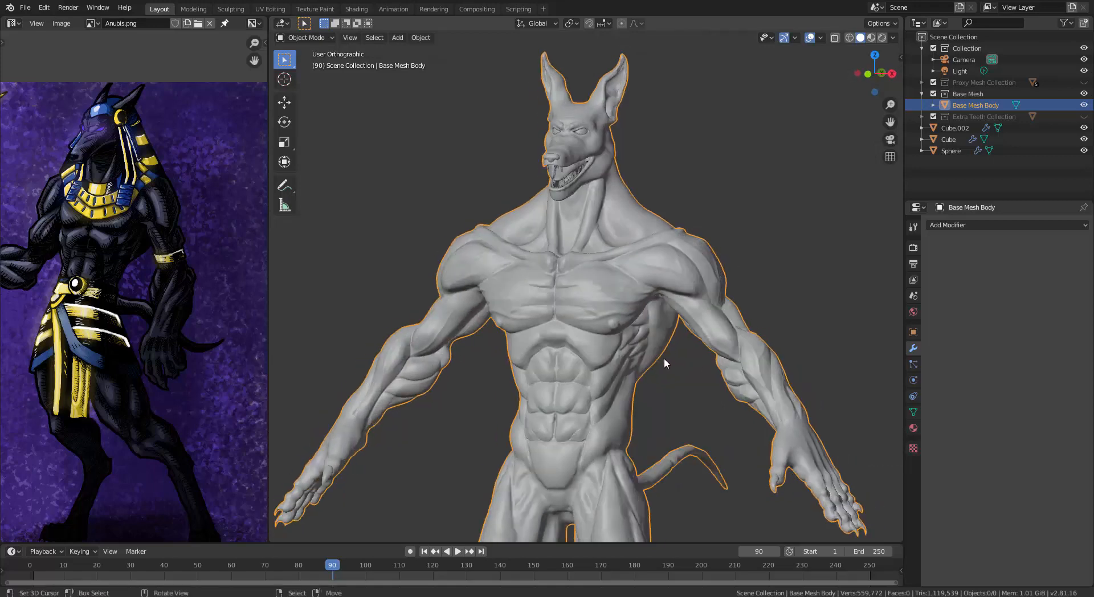
{"action": "scroll", "coordinate": [667, 361], "scroll_direction": "down", "scroll_amount": 2}
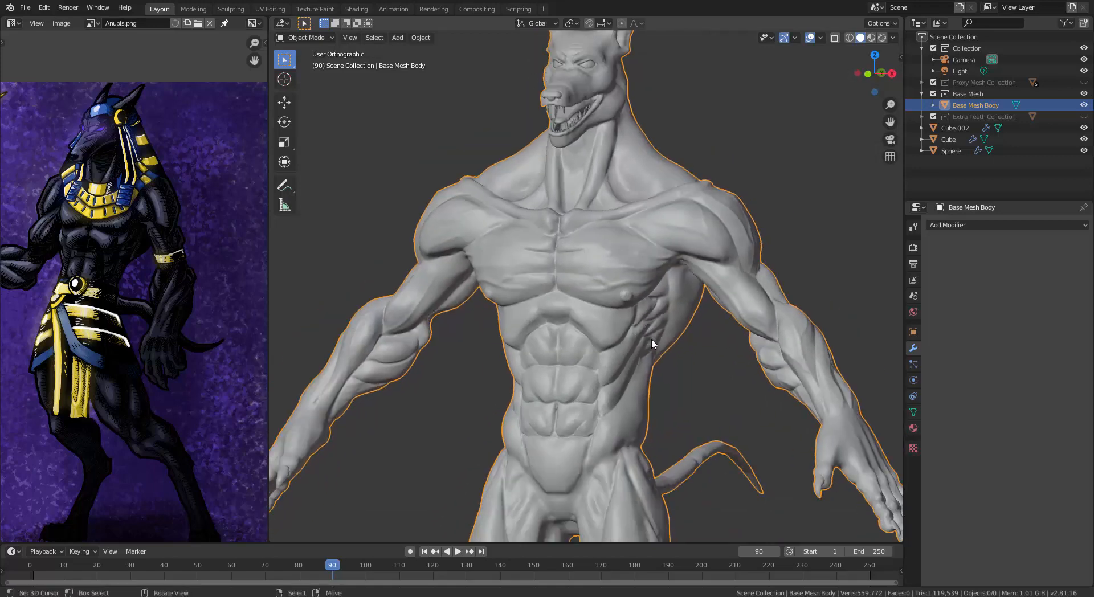
{"action": "middle_click_drag", "start_coordinate": [631, 288], "coordinate": [658, 284]}
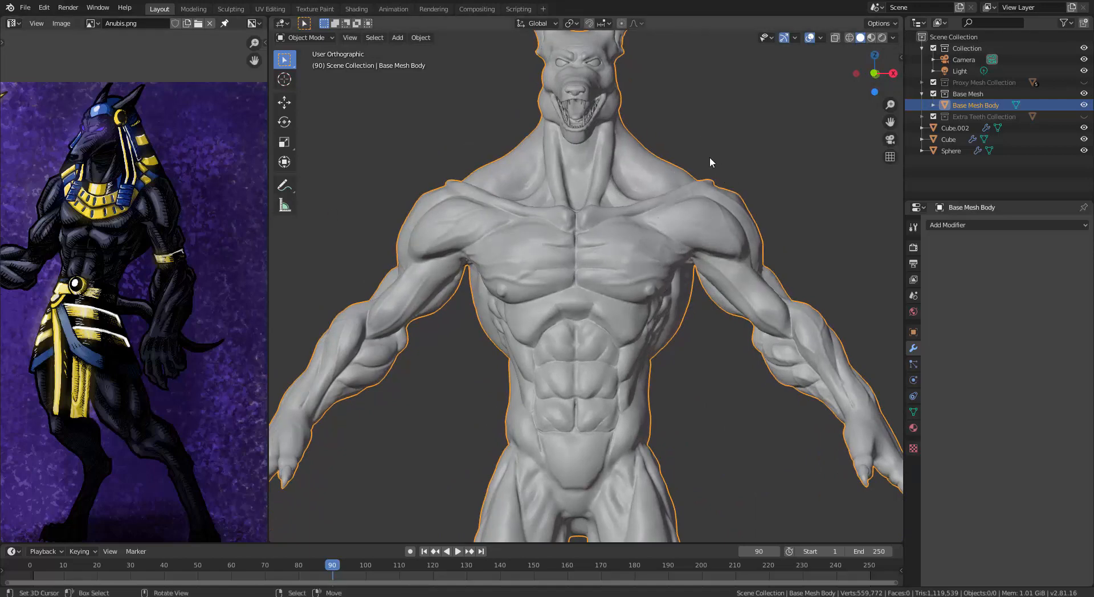
{"action": "middle_click_drag", "start_coordinate": [710, 156], "coordinate": [600, 239]}
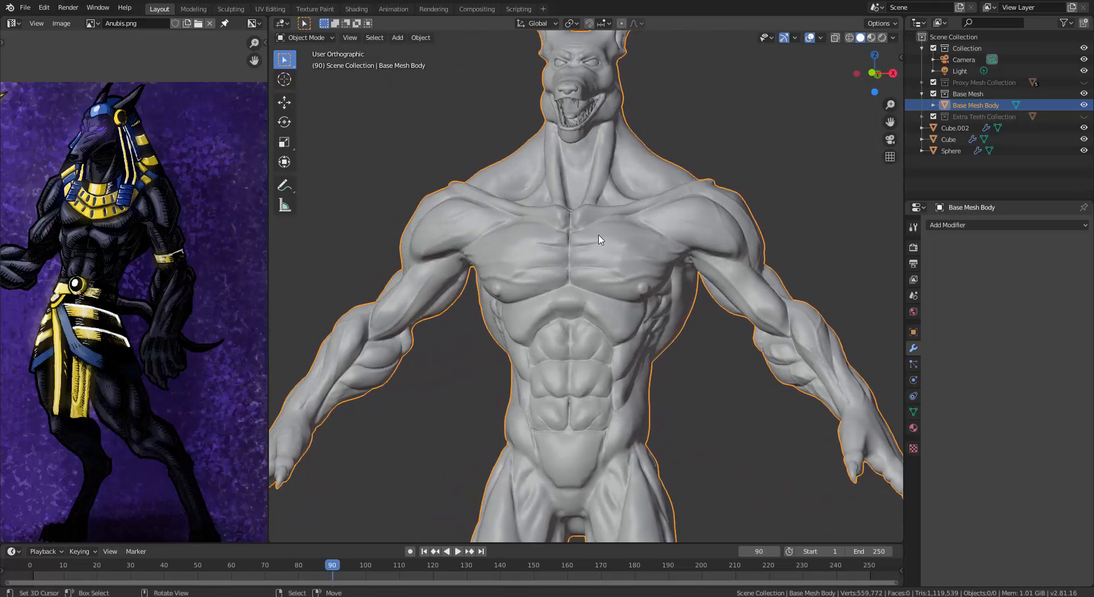
{"action": "scroll", "coordinate": [652, 287], "scroll_direction": "down", "scroll_amount": 6}
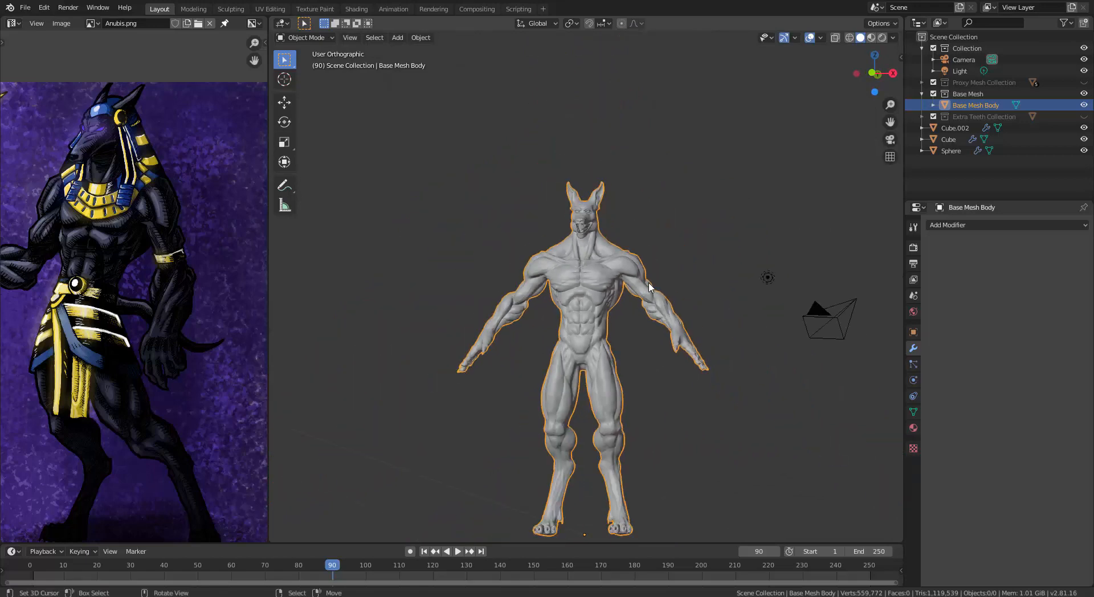
Step: Start a Wavefront OBJ export of the selected body and choose the Anubis Tutorial folder within Documents on the DATA (D:) drive
{"action": "left_click", "coordinate": [25, 7]}
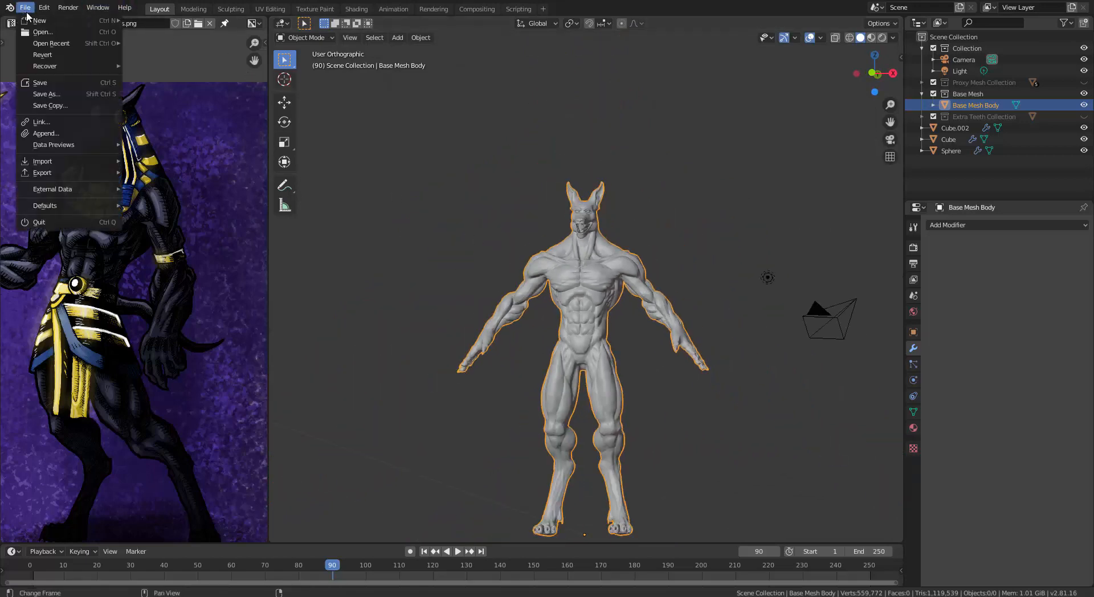
{"action": "mouse_move", "coordinate": [74, 172]}
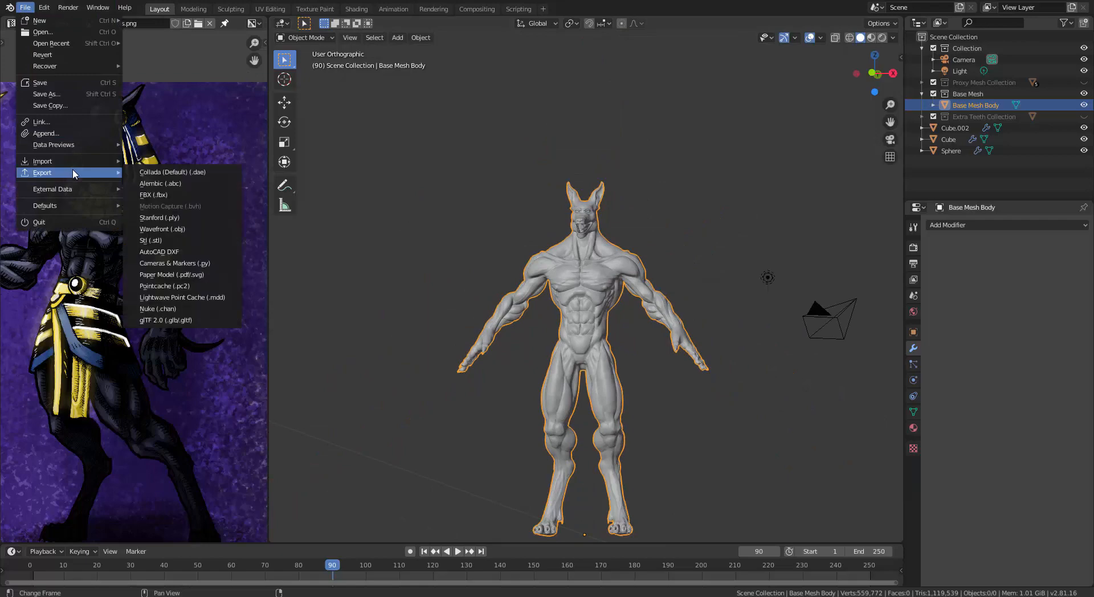
{"action": "left_click", "coordinate": [190, 230]}
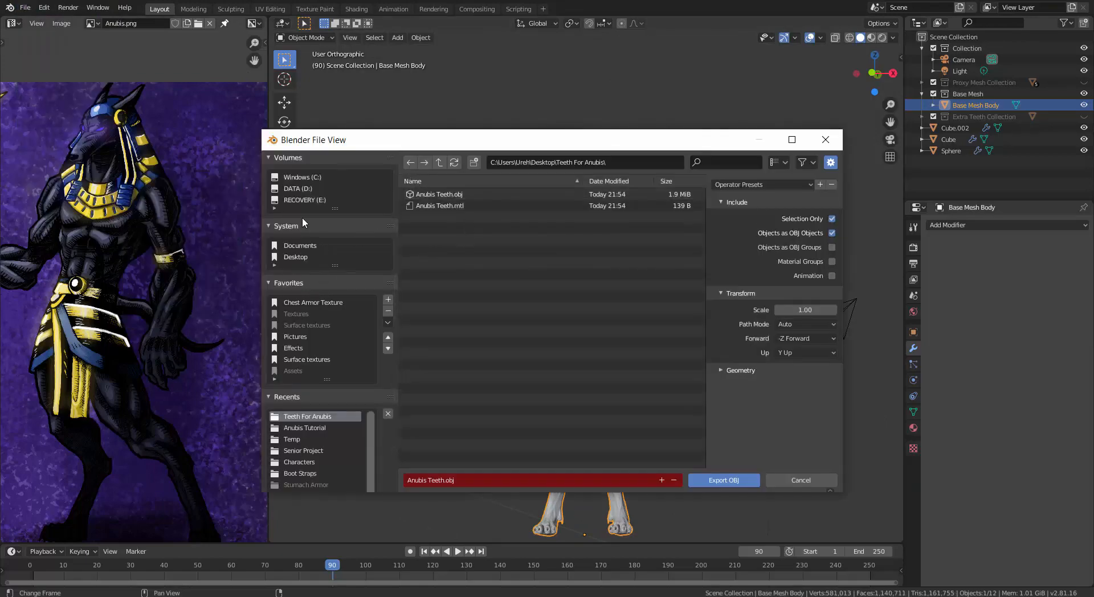
{"action": "left_click", "coordinate": [319, 189]}
{"action": "scroll", "coordinate": [477, 296], "scroll_direction": "down", "scroll_amount": 3}
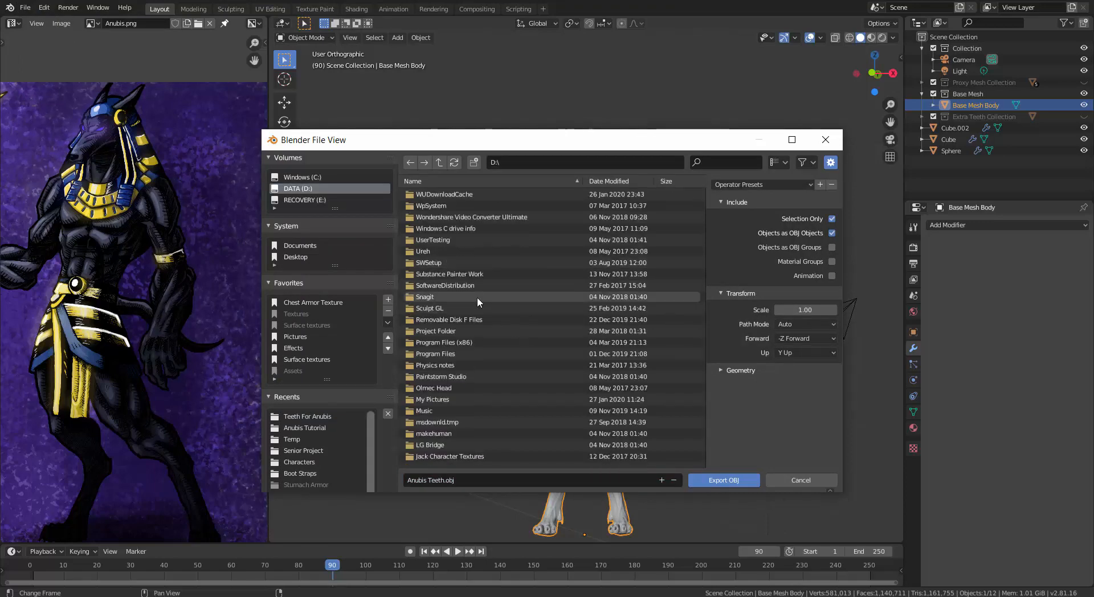
{"action": "scroll", "coordinate": [446, 354], "scroll_direction": "down", "scroll_amount": 2}
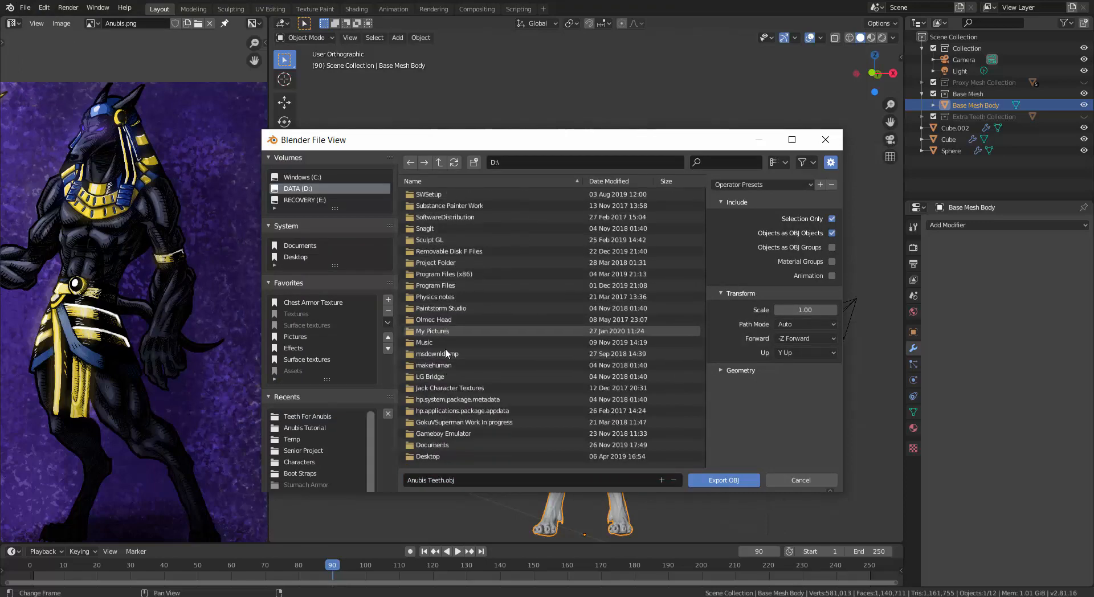
{"action": "double_click", "coordinate": [440, 445]}
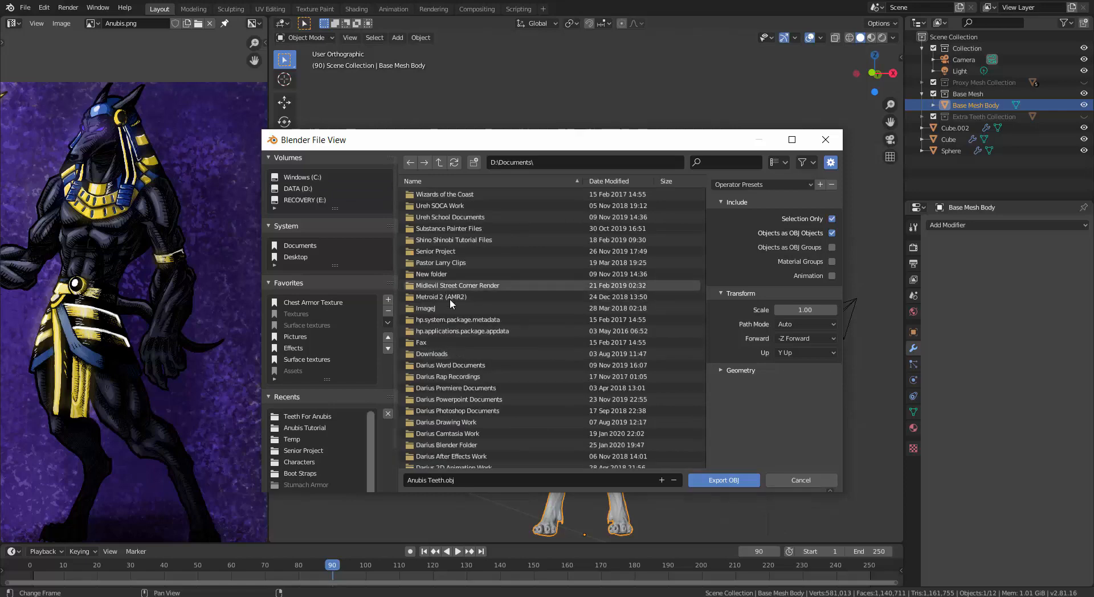
{"action": "left_click", "coordinate": [448, 445]}
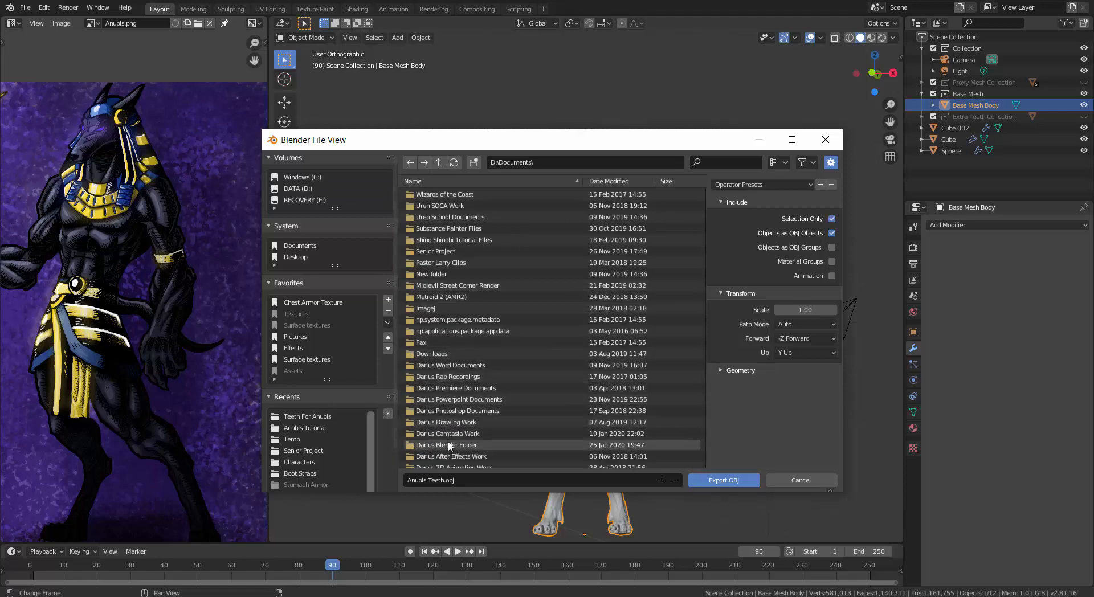
{"action": "double_click", "coordinate": [448, 441]}
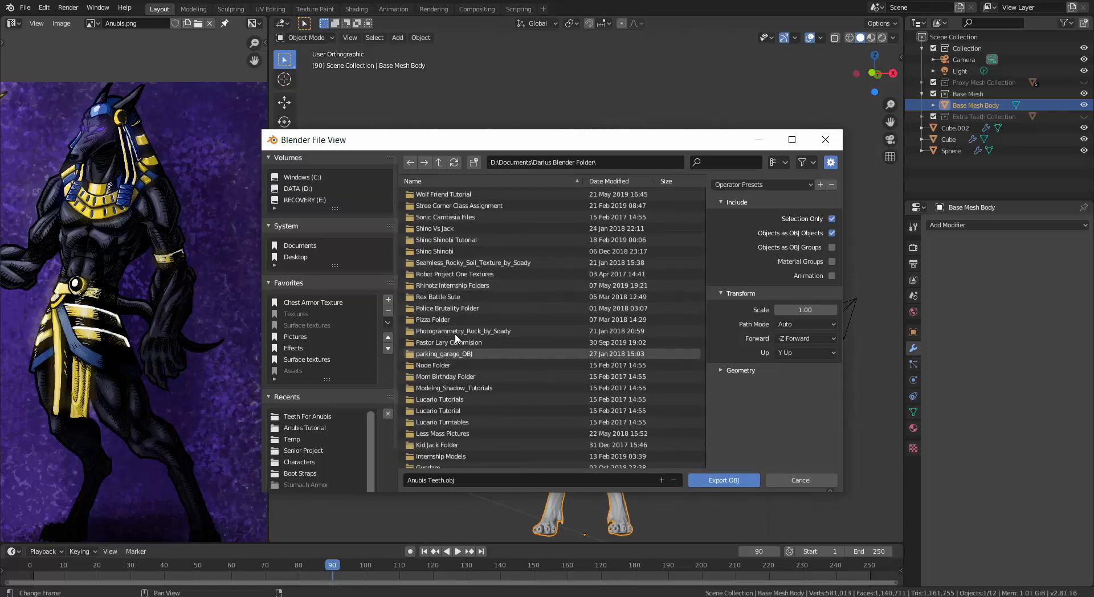
{"action": "scroll", "coordinate": [501, 314], "scroll_direction": "down", "scroll_amount": 5}
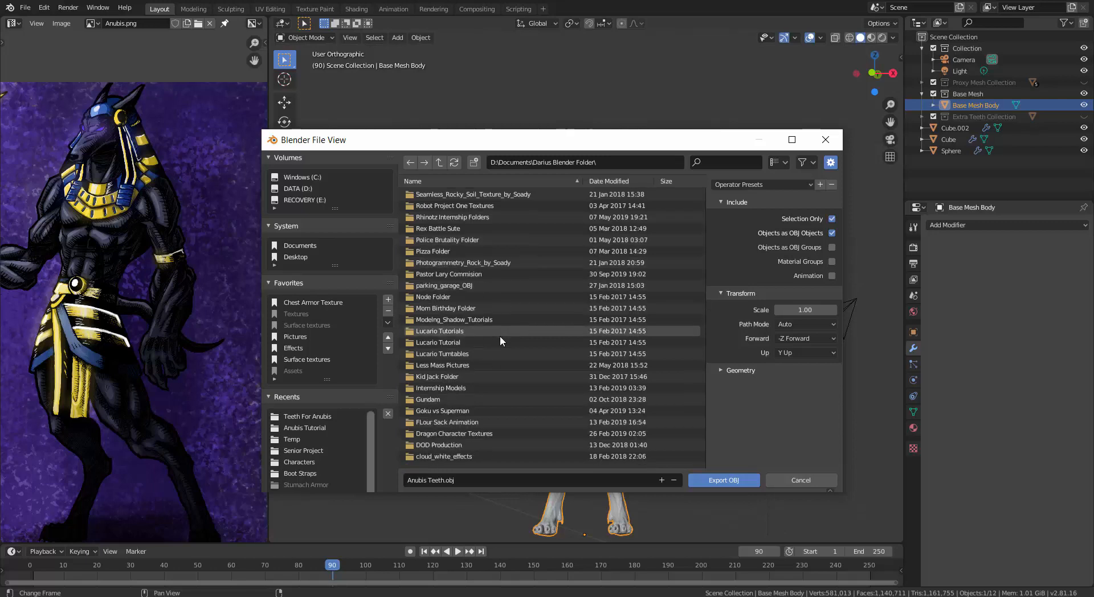
{"action": "scroll", "coordinate": [500, 341], "scroll_direction": "down", "scroll_amount": 2}
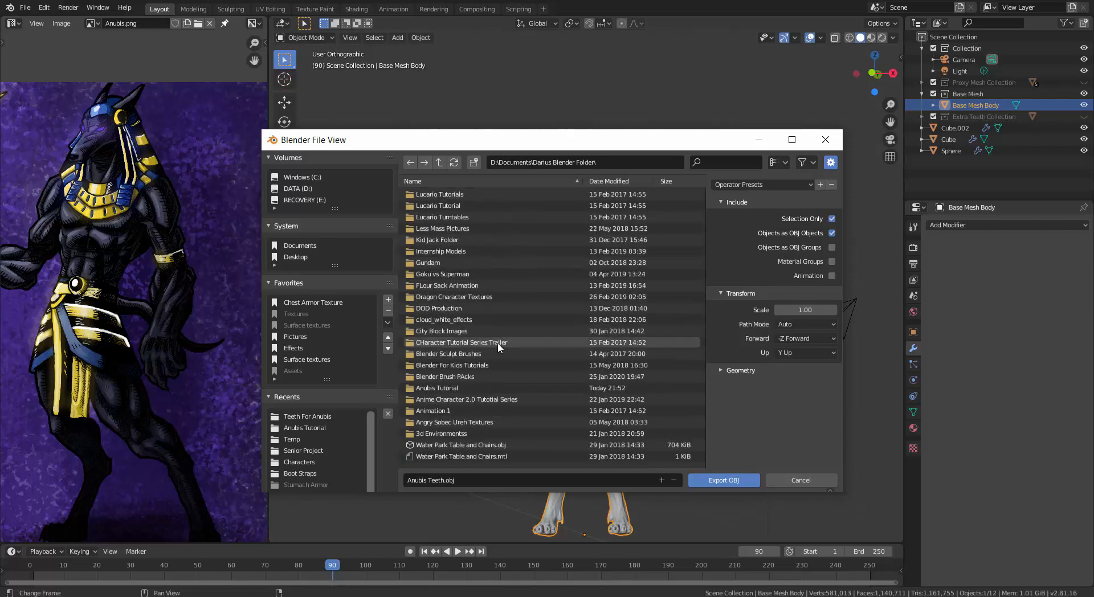
{"action": "double_click", "coordinate": [475, 387]}
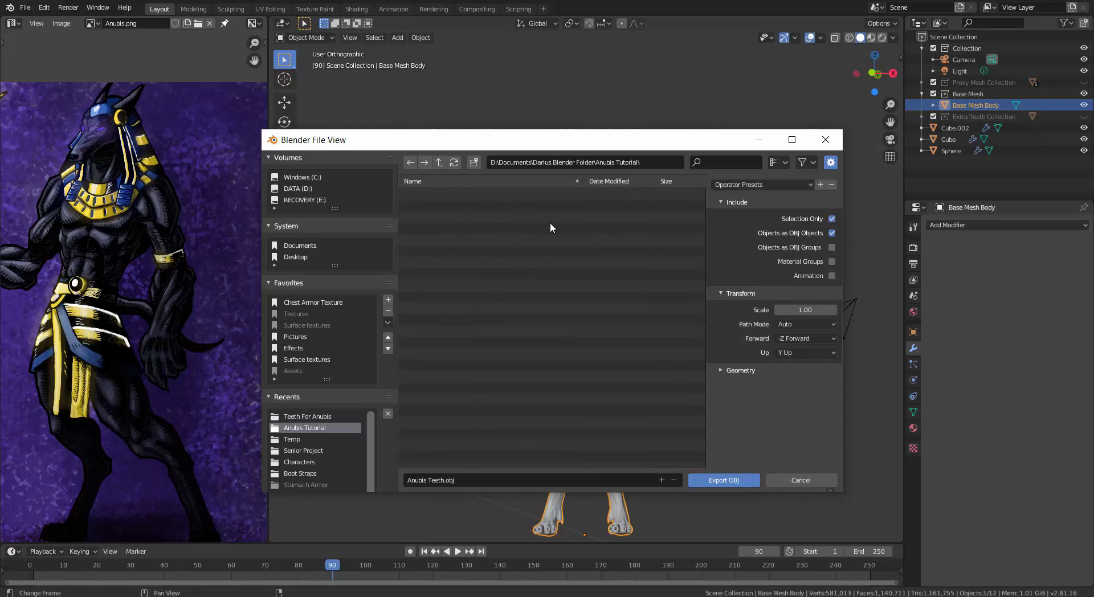
Step: Name the export file Anubis High Poly.obj and export the selected body as OBJ
{"action": "left_click", "coordinate": [461, 480]}
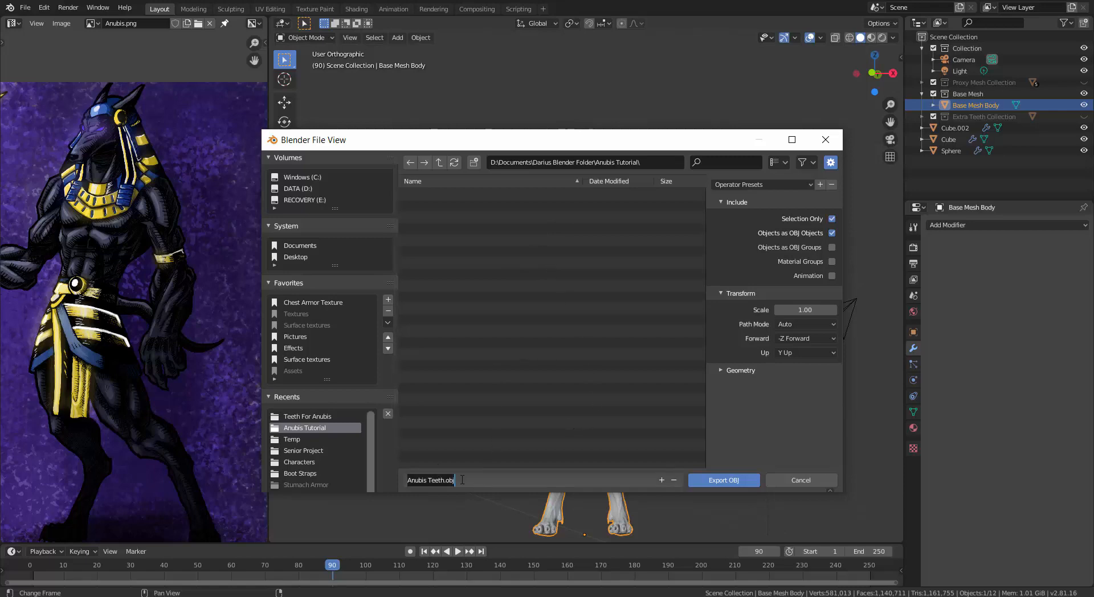
{"action": "type", "text": "Anu"}
{"action": "type", "text": "bis High Pol"}
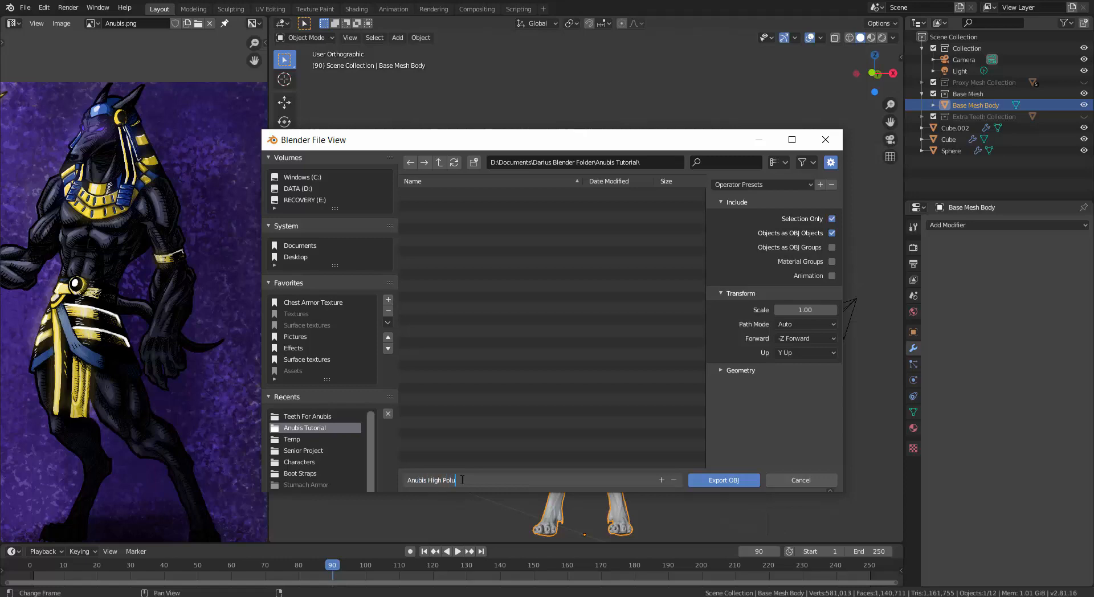
{"action": "type", "text": "y"}
{"action": "key", "text": "Return"}
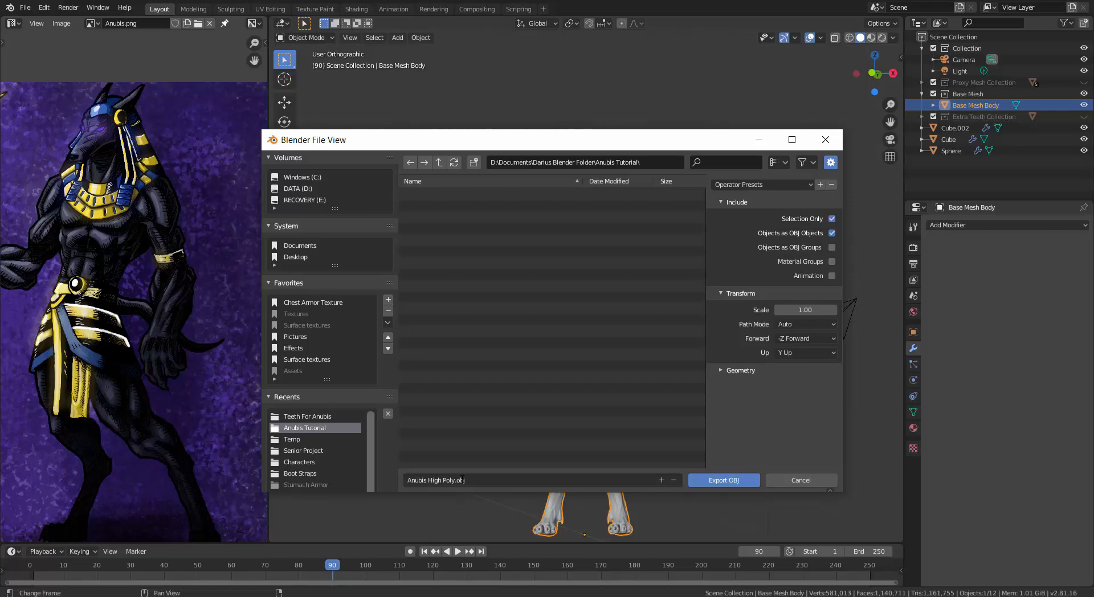
{"action": "left_click", "coordinate": [732, 483]}
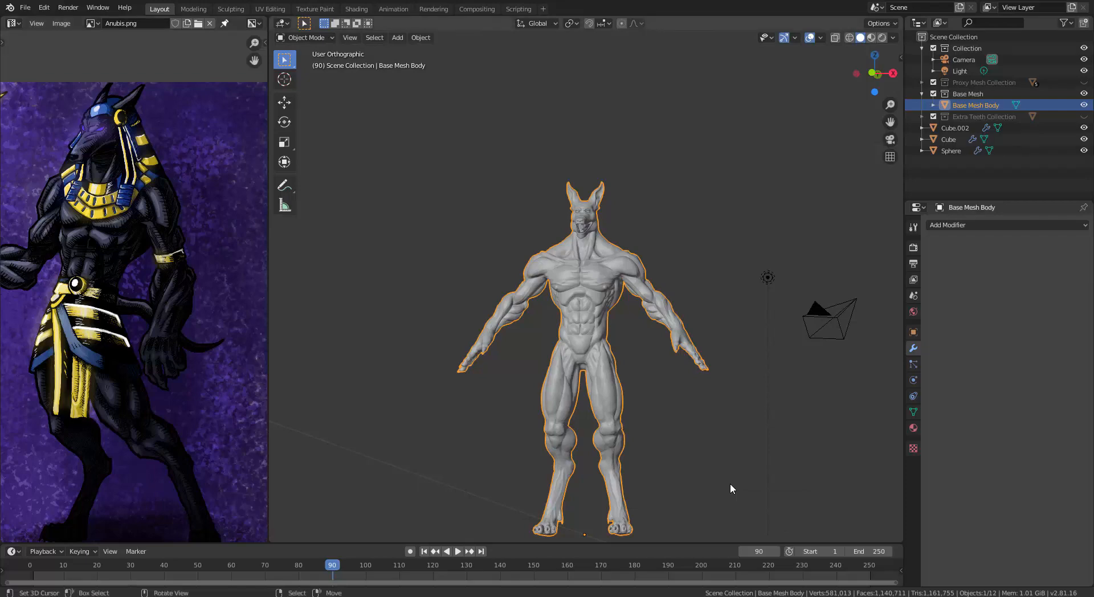
Step: Add a Decimate modifier to the Anubis body in Collapse mode and set its ratio to 0.4
{"action": "mouse_move", "coordinate": [566, 327]}
{"action": "middle_mouse_down"}
{"action": "mouse_move", "coordinate": [611, 339]}
{"action": "mouse_move", "coordinate": [556, 342]}
{"action": "middle_mouse_up"}
{"action": "scroll", "coordinate": [587, 365], "scroll_direction": "up", "scroll_amount": 3}
{"action": "middle_click_drag", "start_coordinate": [605, 400], "coordinate": [600, 286], "text": "shift"}
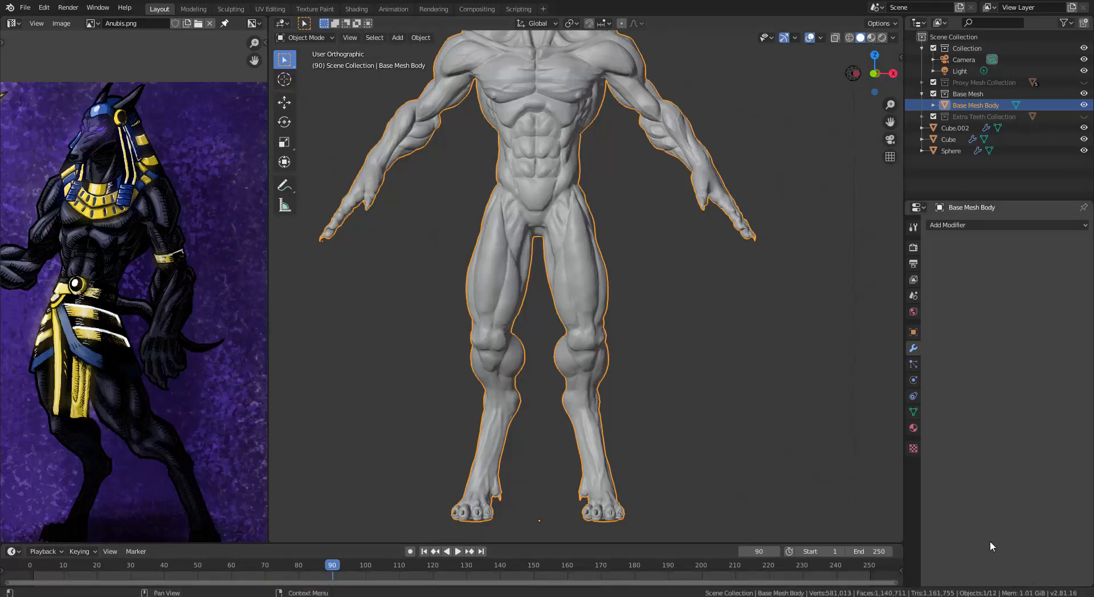
{"action": "middle_click_drag", "start_coordinate": [814, 378], "coordinate": [755, 349]}
{"action": "middle_click_drag", "start_coordinate": [643, 289], "coordinate": [712, 376]}
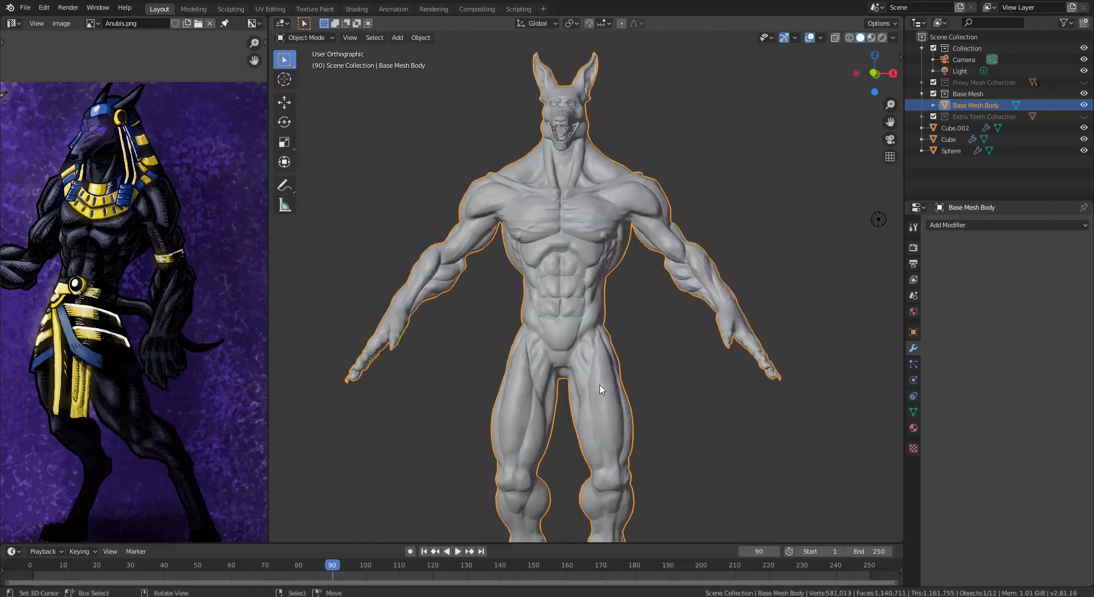
{"action": "left_click", "coordinate": [942, 224]}
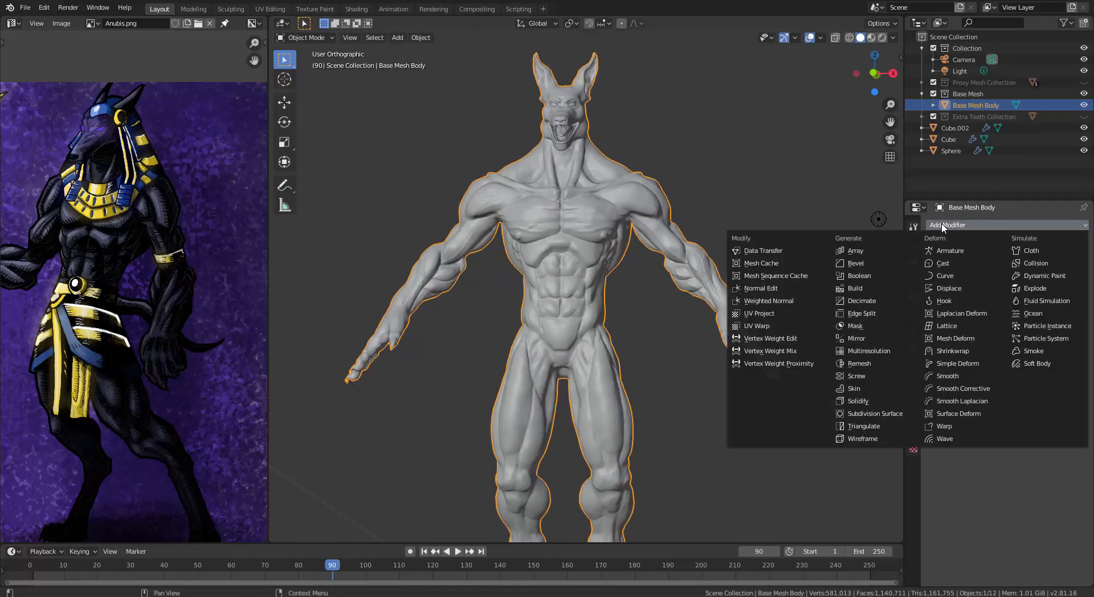
{"action": "left_click", "coordinate": [891, 298]}
{"action": "scroll", "coordinate": [890, 297], "scroll_direction": "up", "scroll_amount": 1}
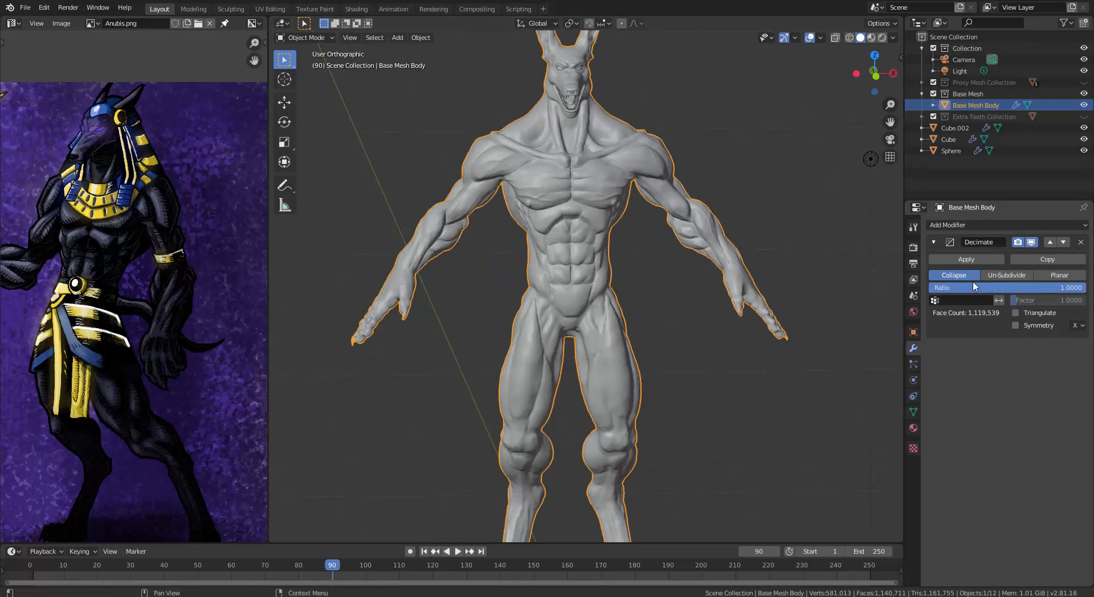
{"action": "left_click", "coordinate": [1001, 288]}
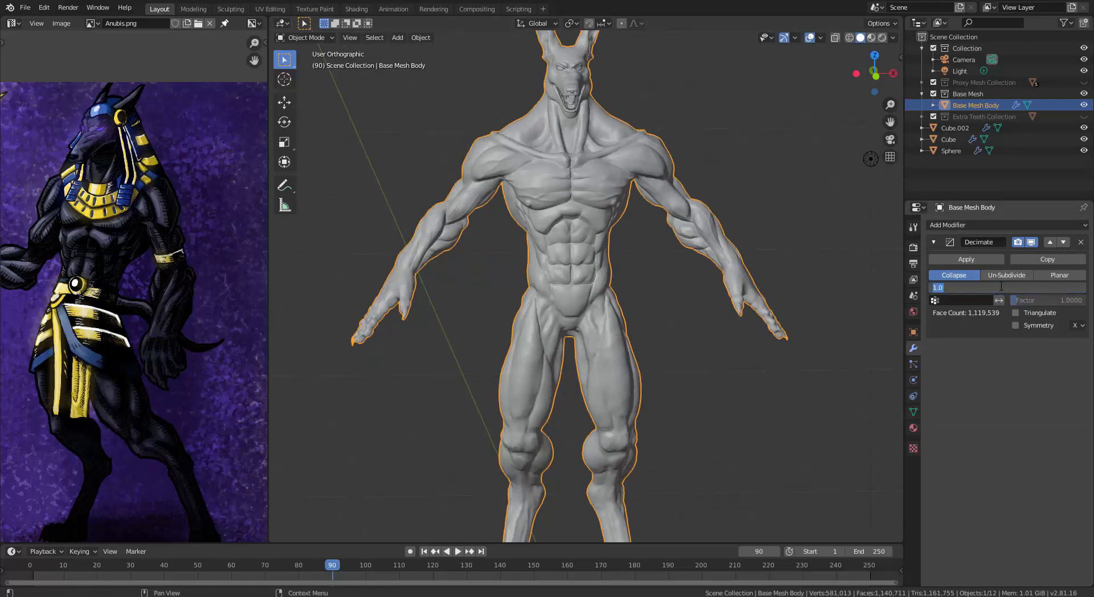
{"action": "type", "text": ".4"}
{"action": "key", "text": "Return"}
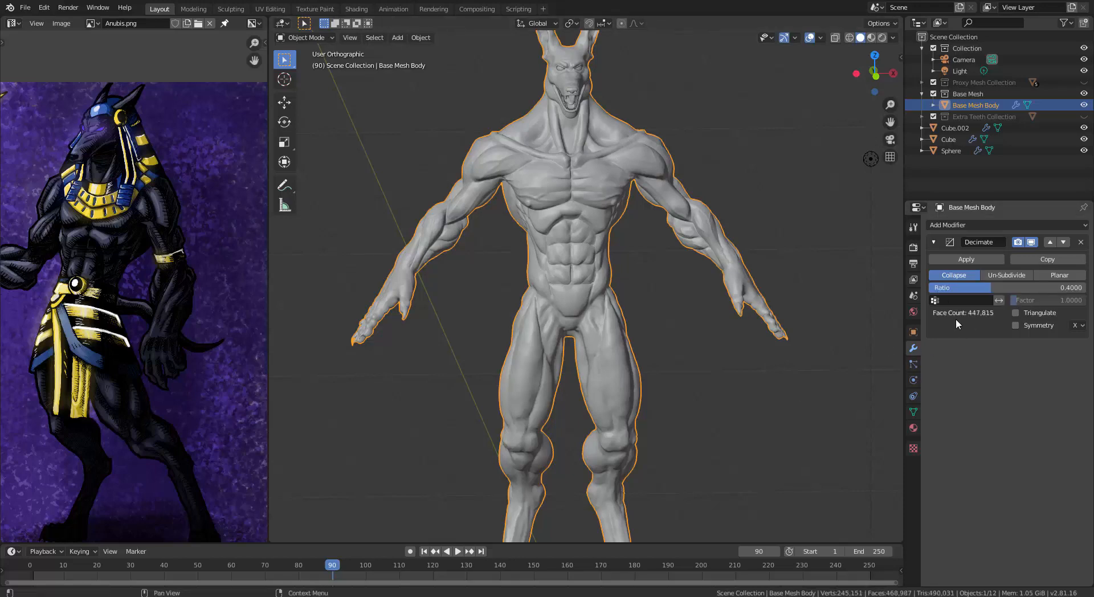
Step: Examine the decimated torso and shoulder up close in solid shading and in wireframe shading
{"action": "scroll", "coordinate": [659, 412], "scroll_direction": "up", "scroll_amount": 8}
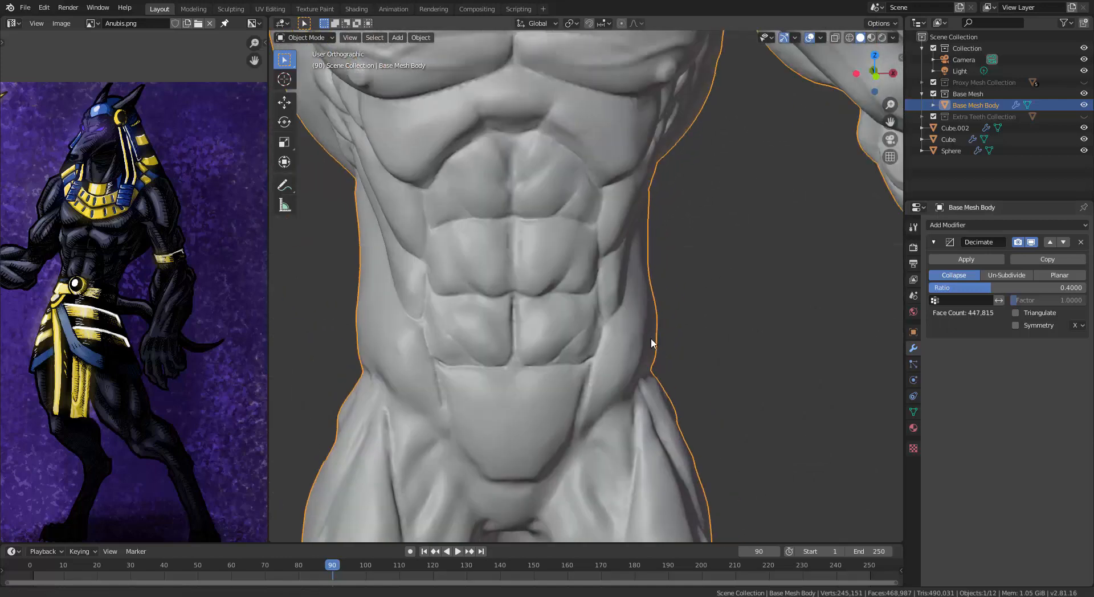
{"action": "middle_click_drag", "start_coordinate": [652, 138], "coordinate": [654, 306], "text": "shift"}
{"action": "middle_click_drag", "start_coordinate": [691, 158], "coordinate": [652, 327], "text": "shift"}
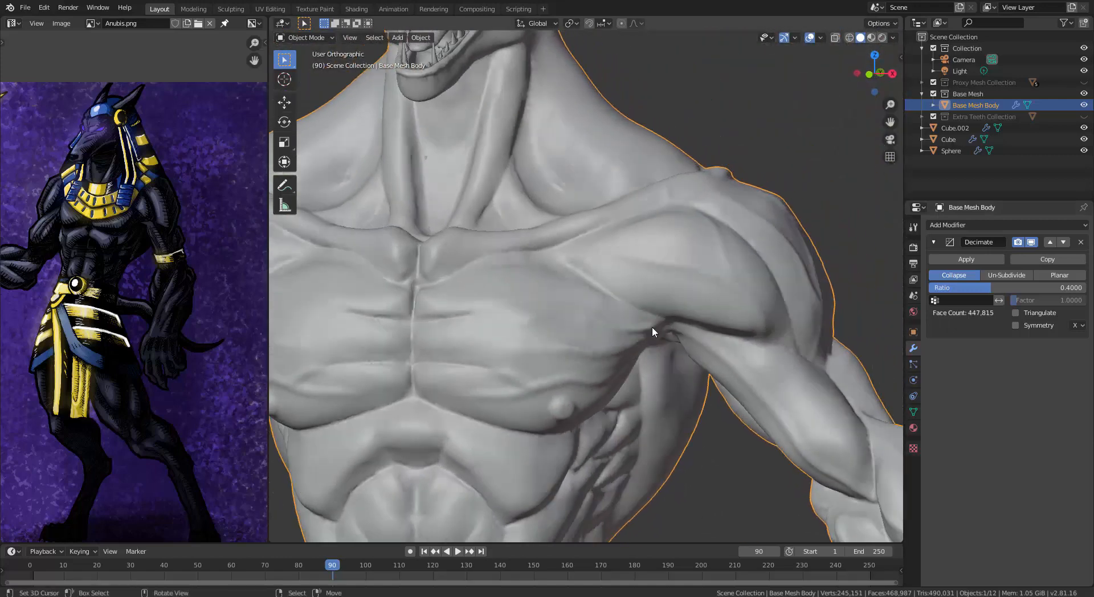
{"action": "key", "text": "z"}
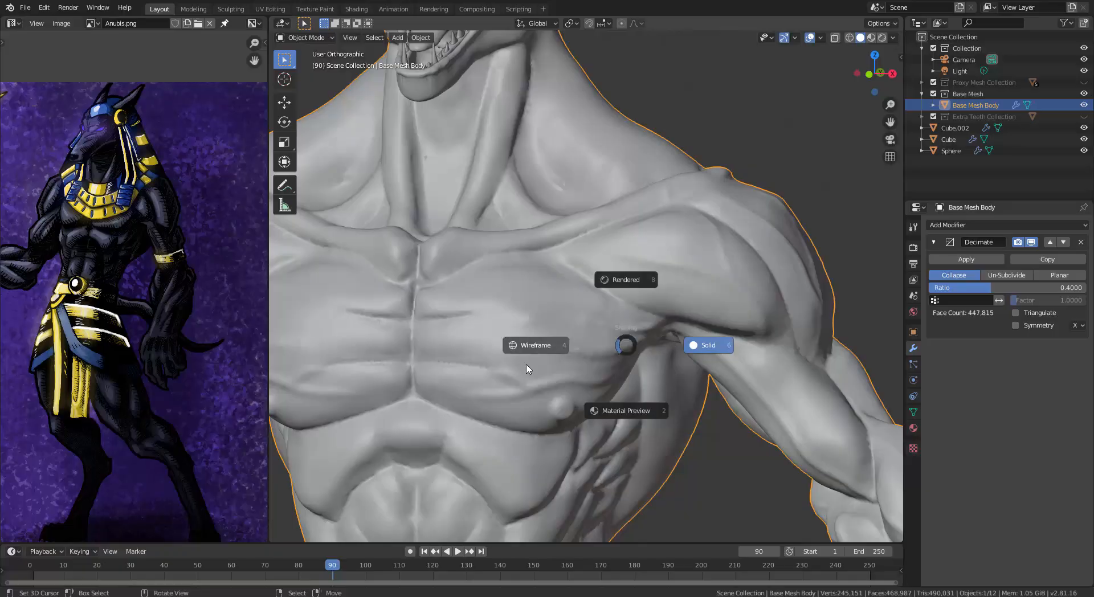
{"action": "left_click", "coordinate": [566, 328]}
{"action": "mouse_move", "coordinate": [566, 327]}
{"action": "middle_mouse_down"}
{"action": "mouse_move", "coordinate": [627, 322]}
{"action": "mouse_move", "coordinate": [682, 300]}
{"action": "mouse_move", "coordinate": [603, 293]}
{"action": "mouse_move", "coordinate": [570, 317]}
{"action": "middle_mouse_up"}
{"action": "scroll", "coordinate": [603, 293], "scroll_direction": "down", "scroll_amount": 8}
{"action": "scroll", "coordinate": [570, 316], "scroll_direction": "up", "scroll_amount": 9}
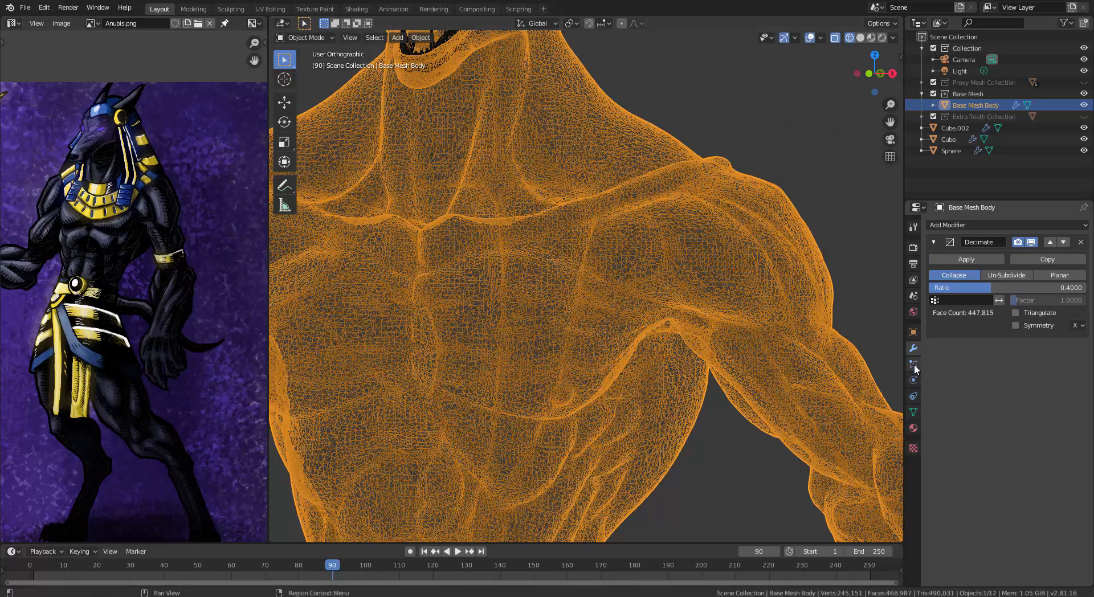
Step: Open the body's object-level Viewport Display settings and turn on All Edges
{"action": "left_click", "coordinate": [914, 411]}
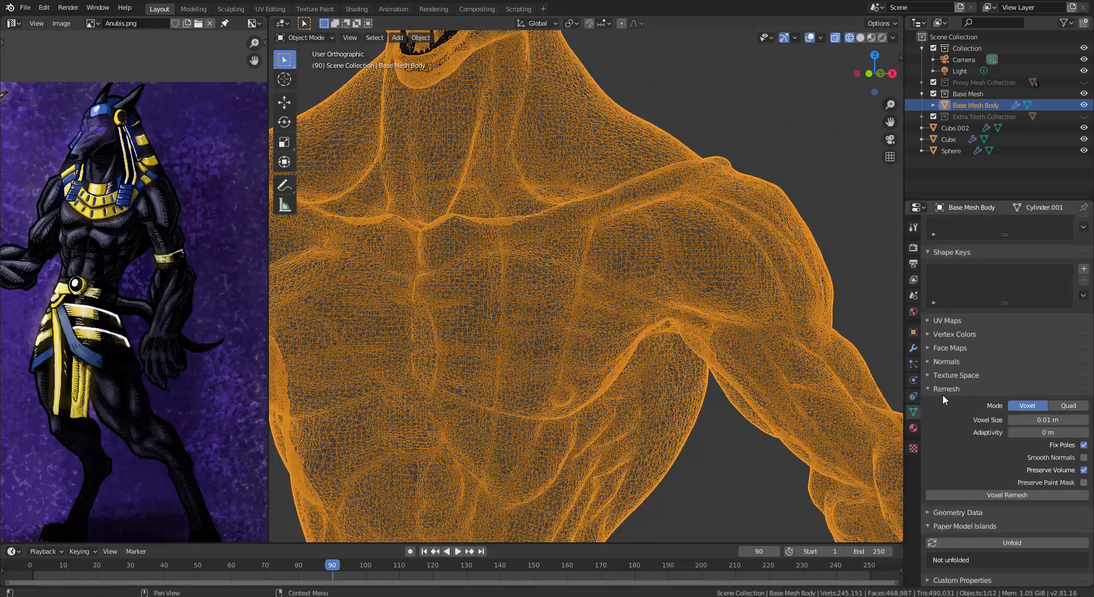
{"action": "scroll", "coordinate": [943, 395], "scroll_direction": "up", "scroll_amount": 2}
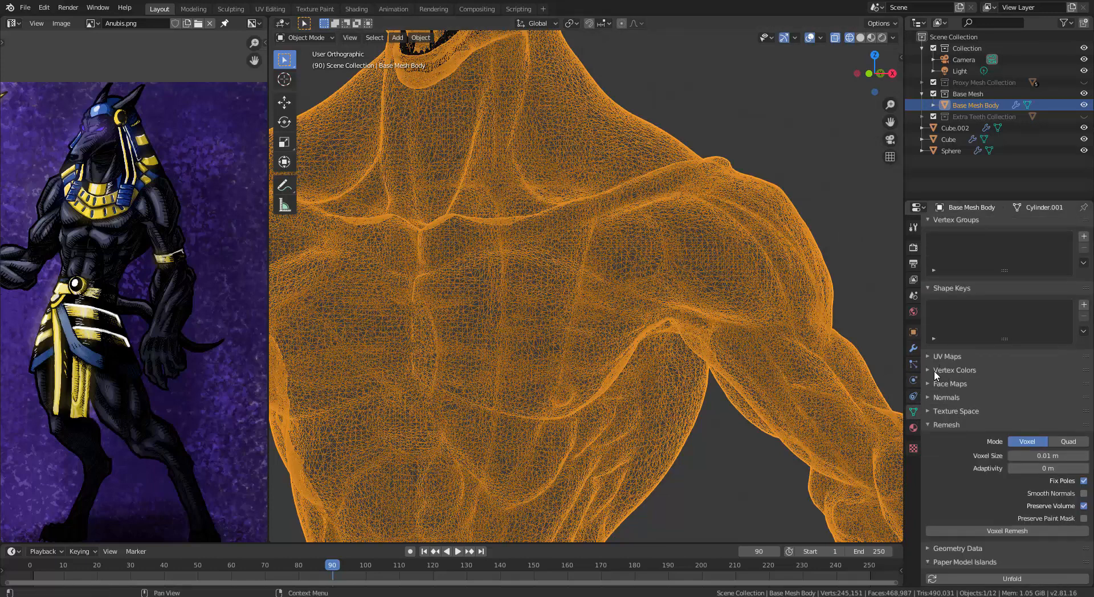
{"action": "scroll", "coordinate": [940, 422], "scroll_direction": "up", "scroll_amount": 2}
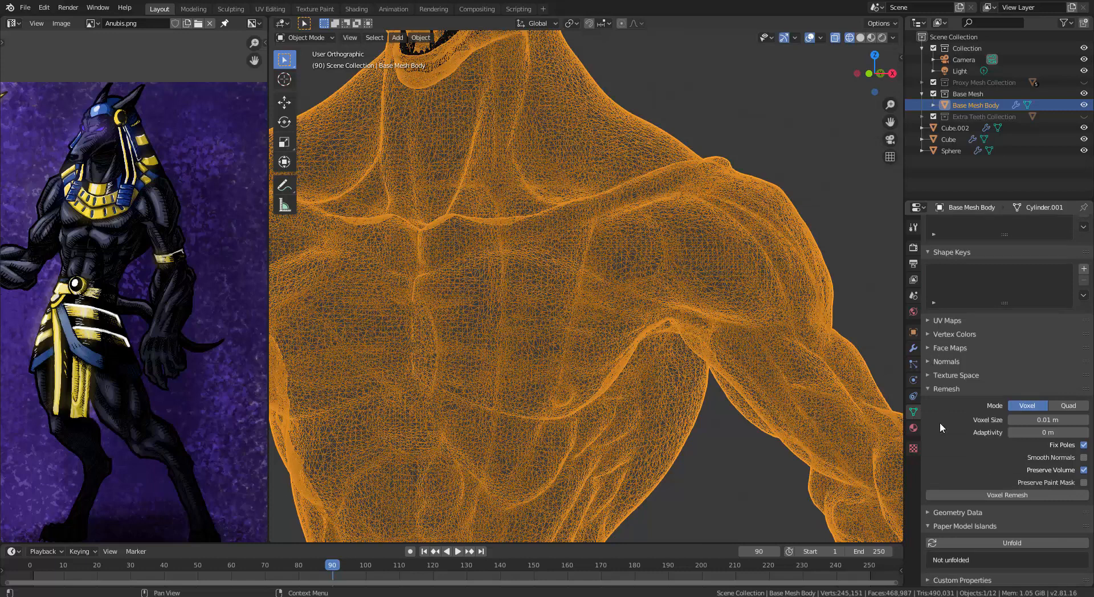
{"action": "left_click", "coordinate": [914, 333]}
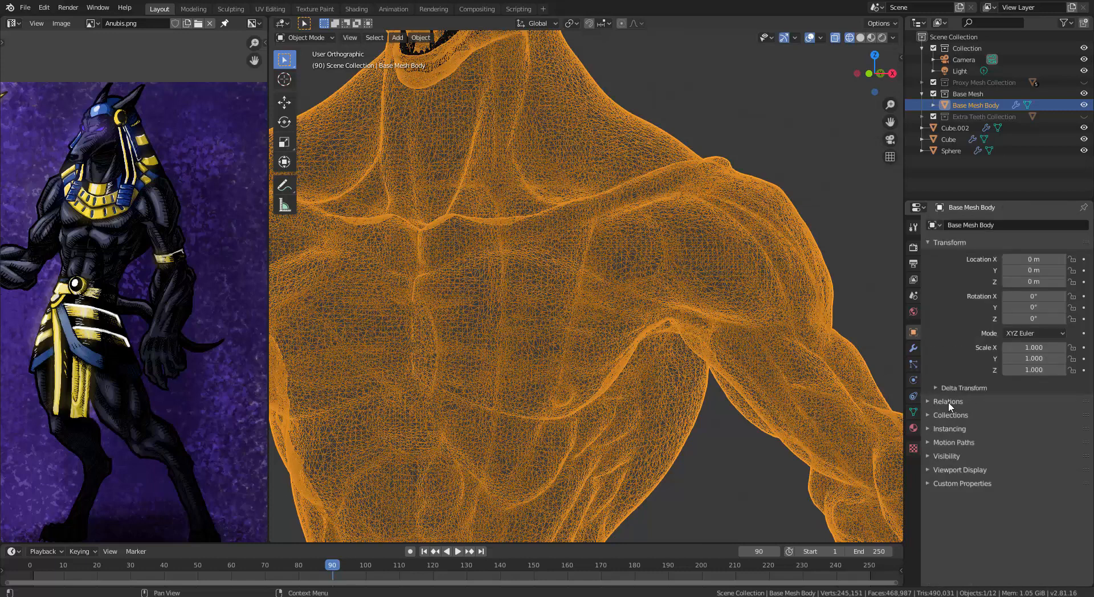
{"action": "left_click", "coordinate": [939, 456]}
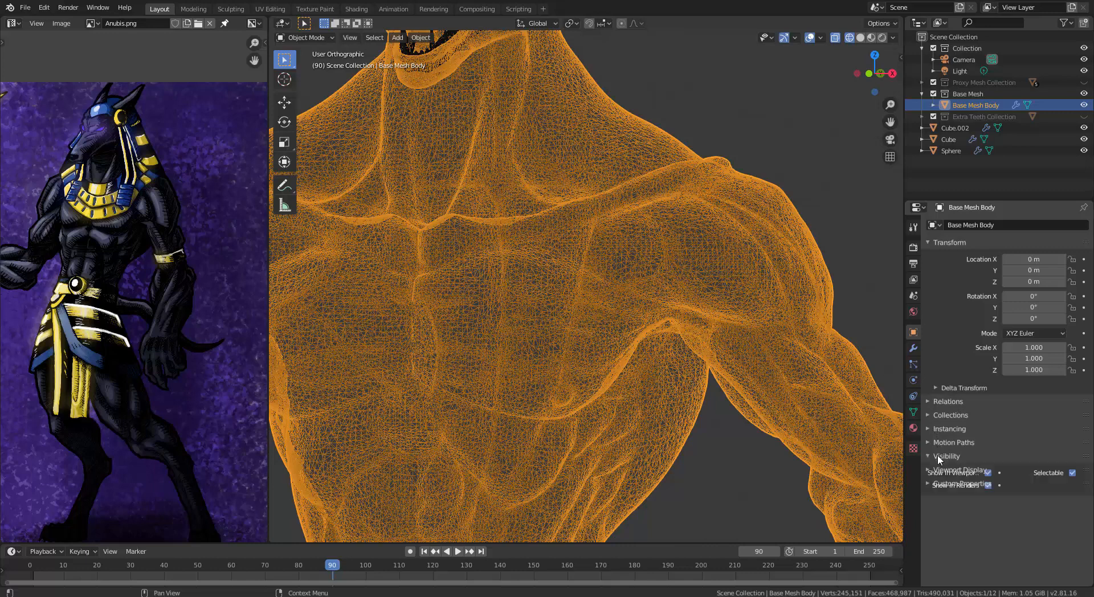
{"action": "left_click", "coordinate": [962, 503]}
{"action": "scroll", "coordinate": [966, 507], "scroll_direction": "down", "scroll_amount": 2}
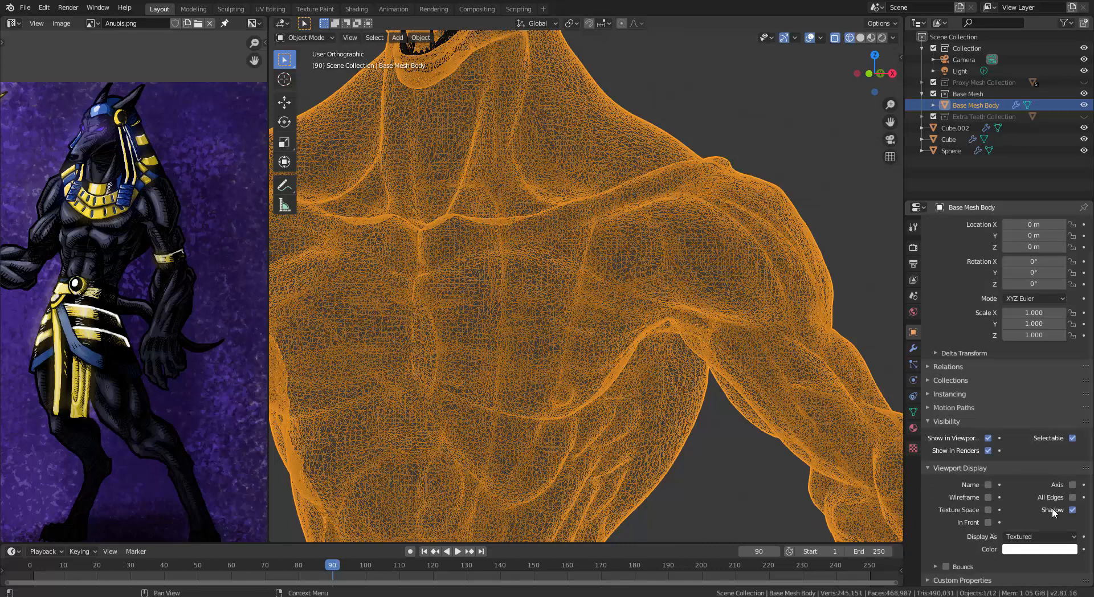
{"action": "left_click", "coordinate": [1072, 498]}
Step: Enable Triangulate and Symmetry on the X axis in the Decimate modifier, and return the viewport to solid shading
{"action": "left_click", "coordinate": [914, 349]}
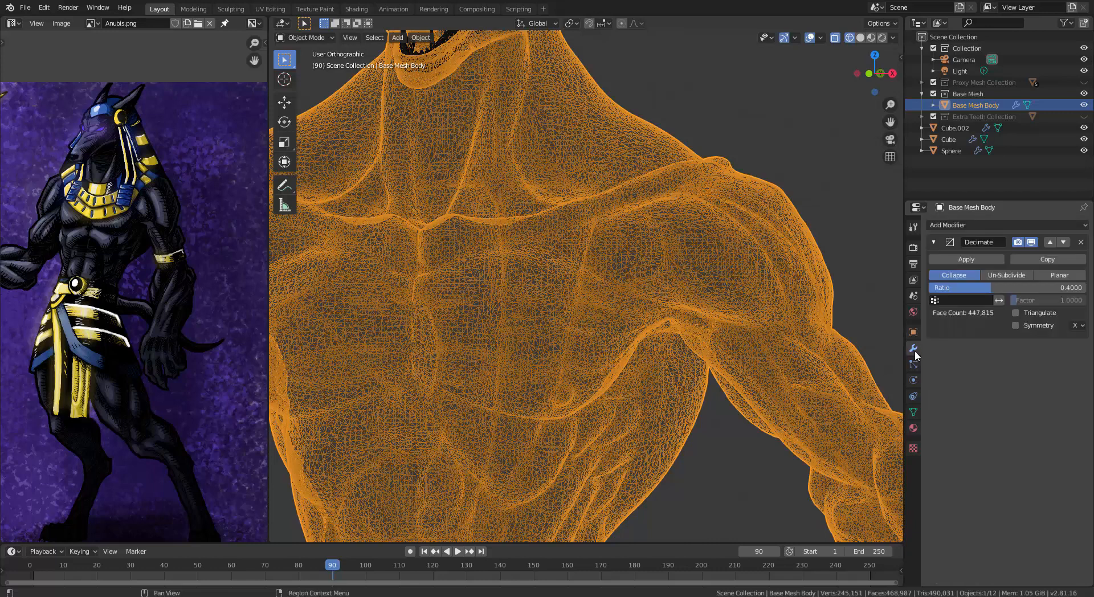
{"action": "left_click", "coordinate": [1016, 313]}
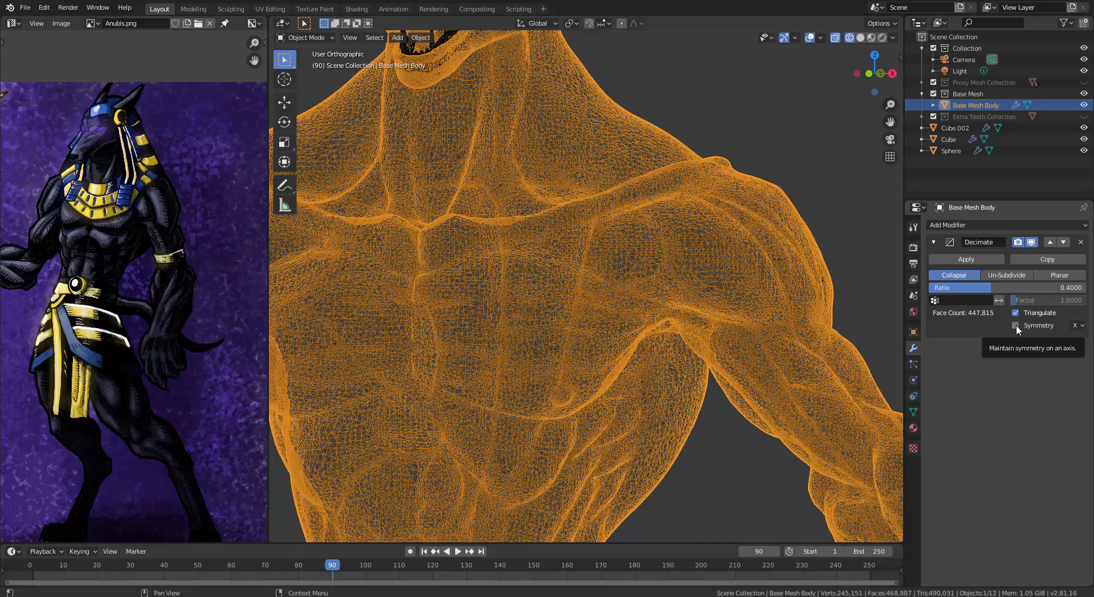
{"action": "left_click", "coordinate": [1015, 325]}
{"action": "scroll", "coordinate": [699, 277], "scroll_direction": "down", "scroll_amount": 5}
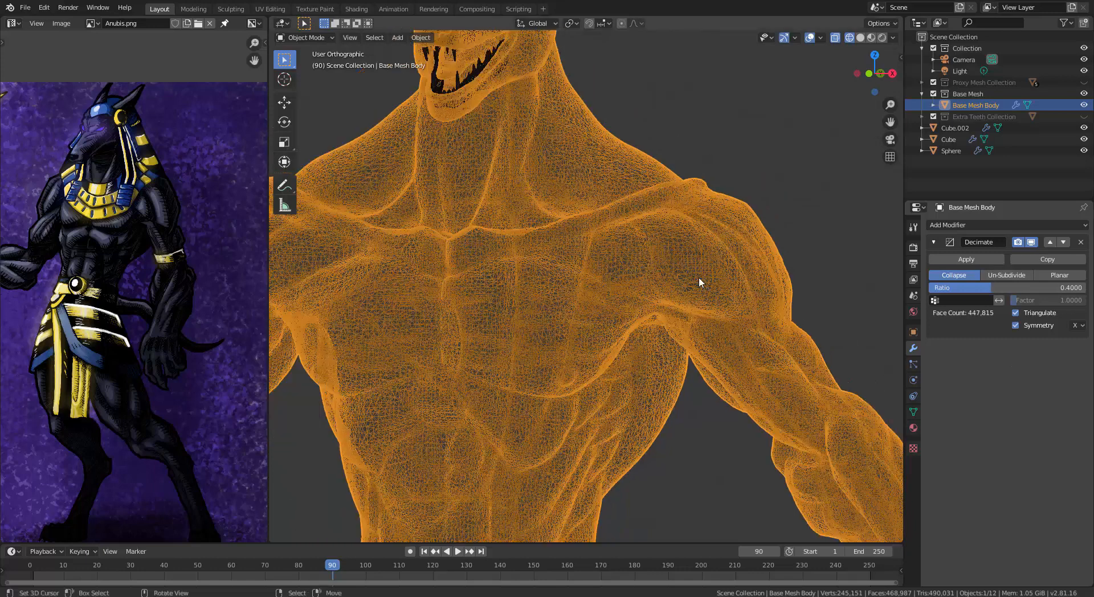
{"action": "key", "text": "z"}
{"action": "left_click", "coordinate": [692, 350]}
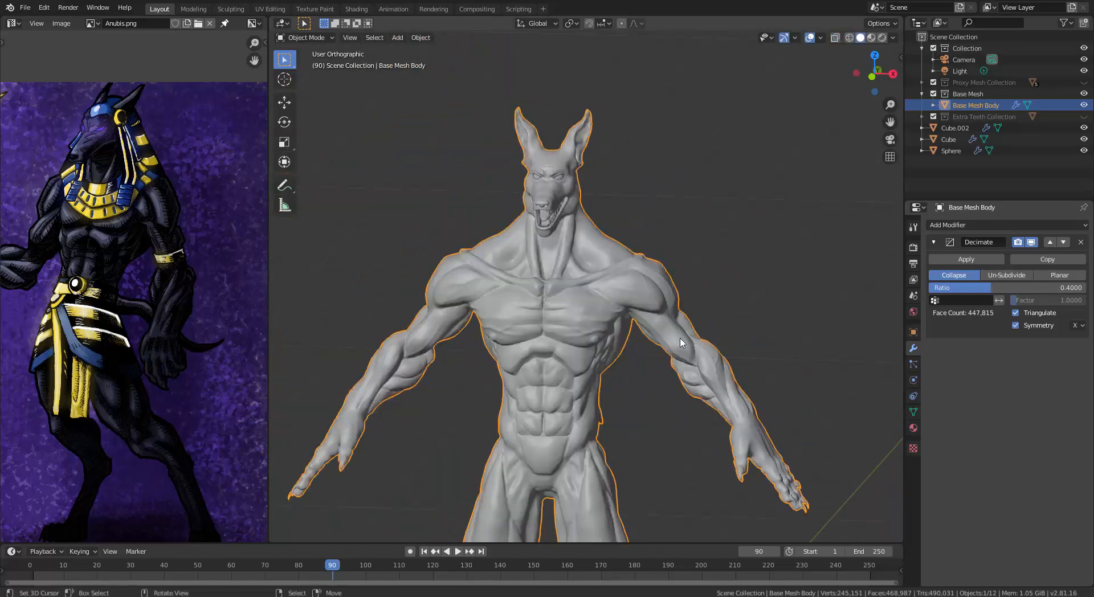
Step: Examine the decimated head, chest, legs and clawed feet for lost detail
{"action": "scroll", "coordinate": [637, 351], "scroll_direction": "up", "scroll_amount": 6}
{"action": "scroll", "coordinate": [637, 352], "scroll_direction": "up", "scroll_amount": 10, "text": "shift"}
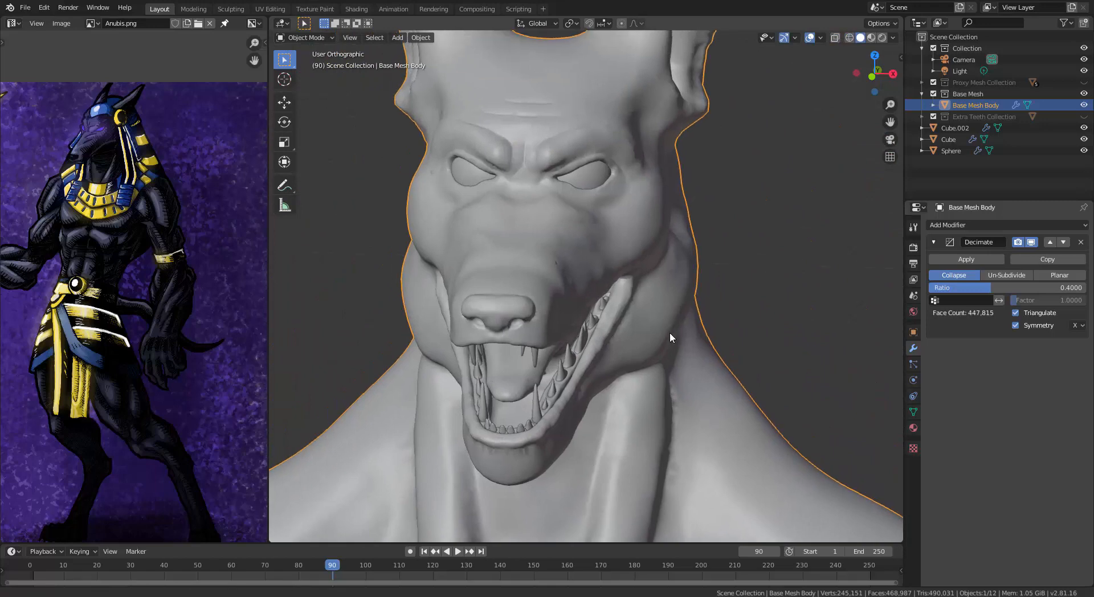
{"action": "mouse_move", "coordinate": [669, 333]}
{"action": "middle_mouse_down"}
{"action": "mouse_move", "coordinate": [631, 349]}
{"action": "mouse_move", "coordinate": [676, 333]}
{"action": "middle_mouse_up"}
{"action": "scroll", "coordinate": [671, 332], "scroll_direction": "down", "scroll_amount": 5}
{"action": "middle_click_drag", "start_coordinate": [656, 454], "coordinate": [635, 336], "text": "shift"}
{"action": "scroll", "coordinate": [635, 381], "scroll_direction": "up", "scroll_amount": 1}
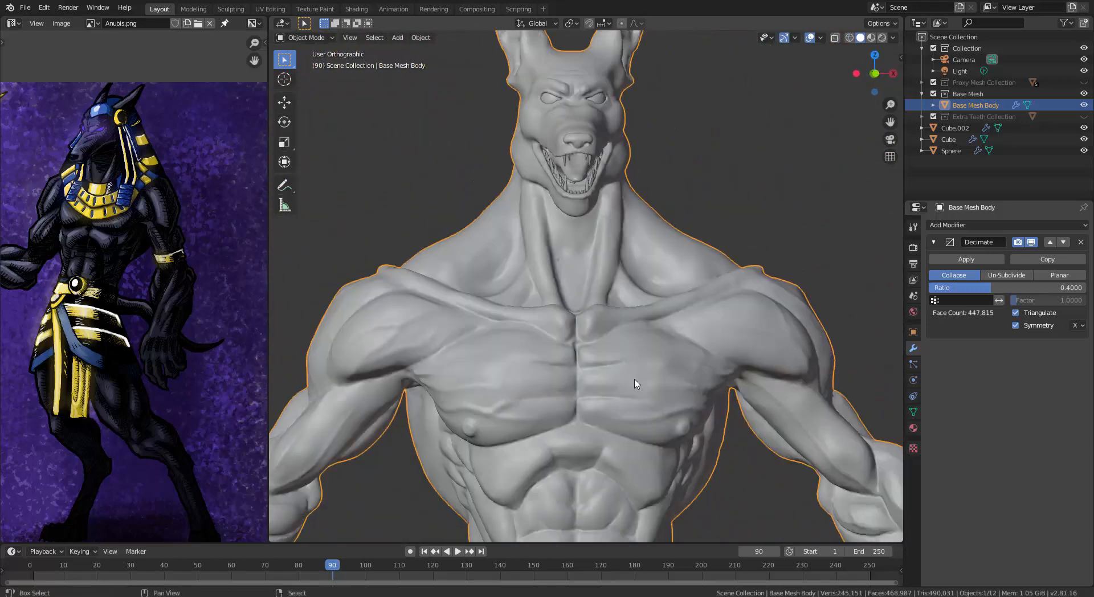
{"action": "middle_click_drag", "start_coordinate": [645, 426], "coordinate": [590, 250], "text": "shift"}
{"action": "middle_click_drag", "start_coordinate": [736, 427], "coordinate": [717, 337], "text": "shift"}
{"action": "scroll", "coordinate": [717, 340], "scroll_direction": "down", "scroll_amount": 12, "text": "shift"}
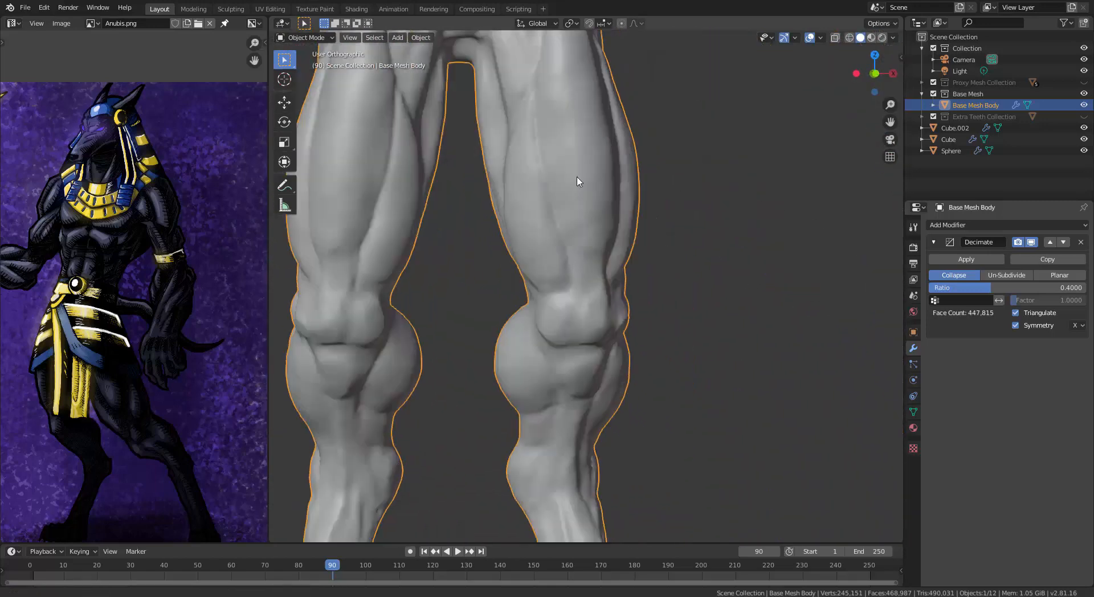
{"action": "middle_click_drag", "start_coordinate": [567, 292], "coordinate": [710, 256]}
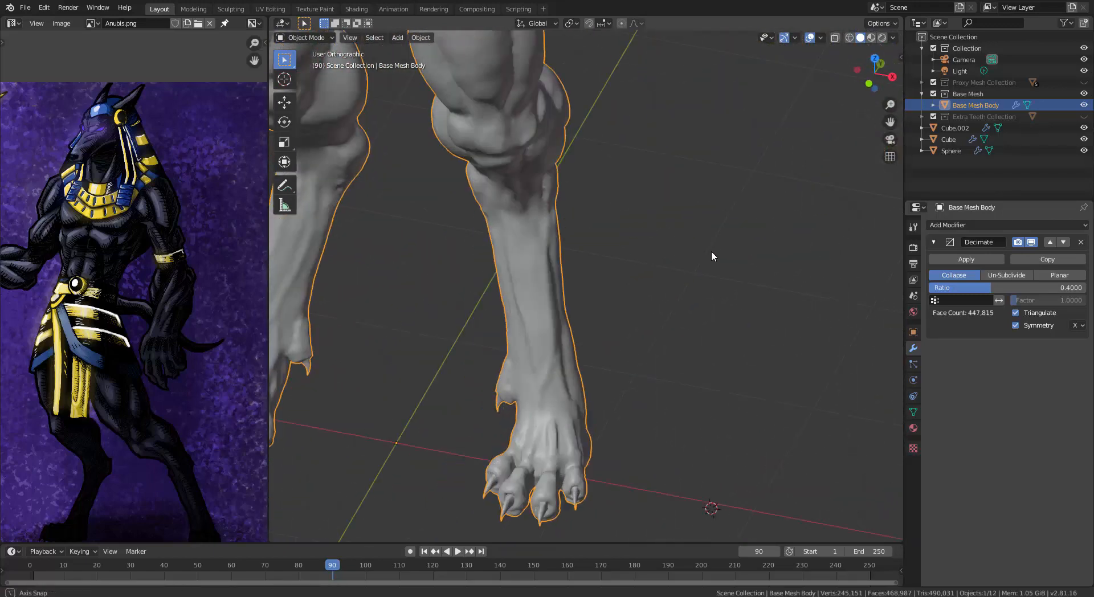
{"action": "scroll", "coordinate": [710, 256], "scroll_direction": "up", "scroll_amount": 2}
Step: Set the Decimate modifier's ratio to 0.2
{"action": "left_click", "coordinate": [982, 289]}
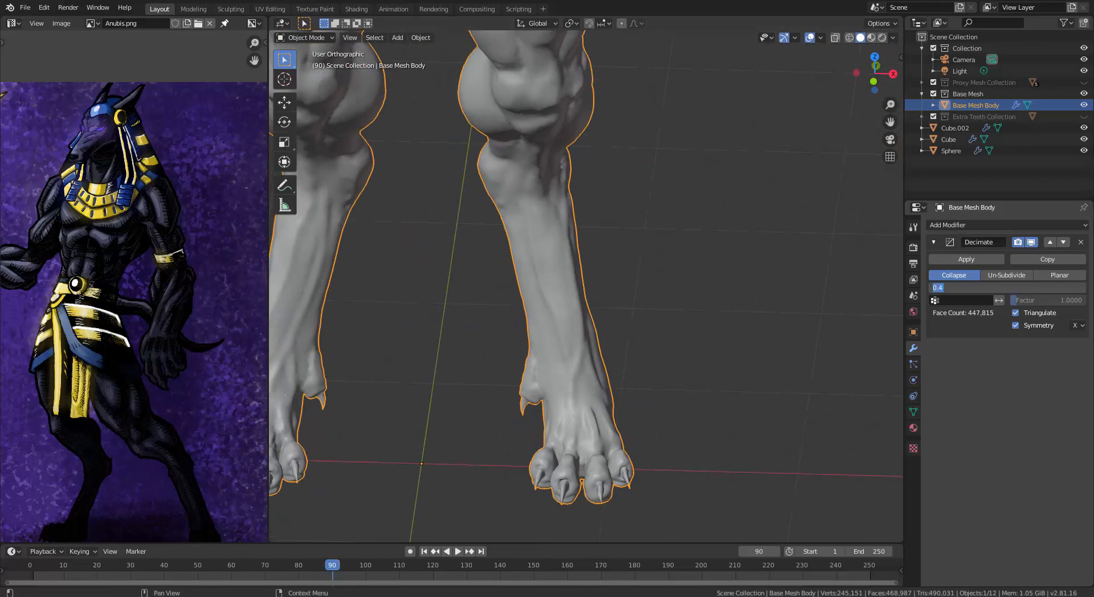
{"action": "type", "text": ".2"}
{"action": "key", "text": "Return"}
Step: Examine the more strongly decimated lower leg, foot, hand, arm and torso for lost detail
{"action": "scroll", "coordinate": [764, 245], "scroll_direction": "down", "scroll_amount": 2}
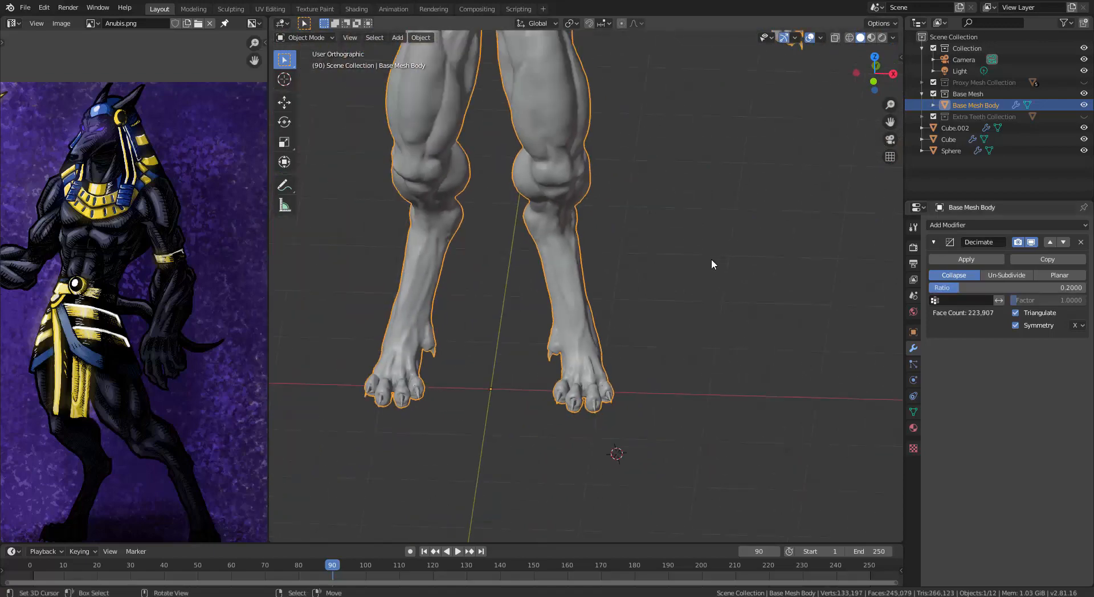
{"action": "scroll", "coordinate": [618, 422], "scroll_direction": "up", "scroll_amount": 5}
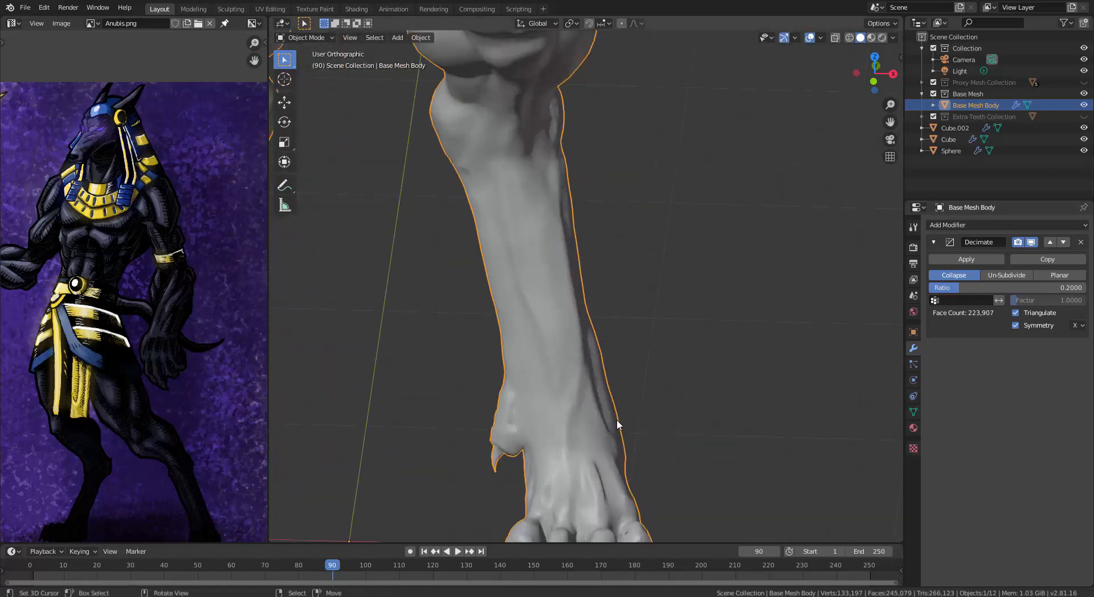
{"action": "middle_click_drag", "start_coordinate": [603, 425], "coordinate": [748, 368]}
{"action": "scroll", "coordinate": [561, 281], "scroll_direction": "down", "scroll_amount": 6}
{"action": "middle_click_drag", "start_coordinate": [872, 408], "coordinate": [702, 367], "text": "shift"}
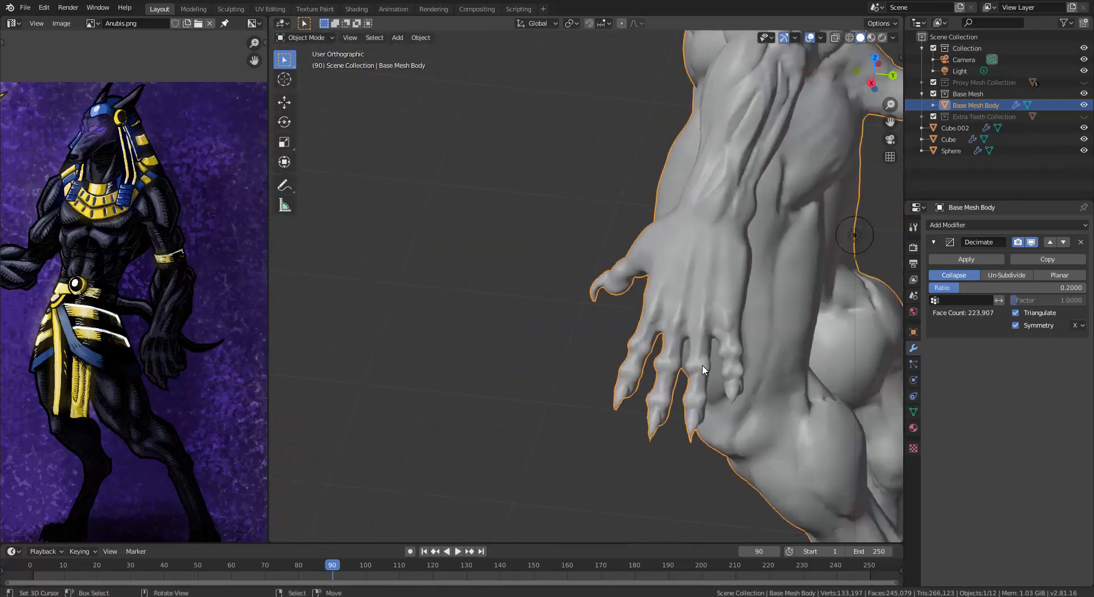
{"action": "middle_click_drag", "start_coordinate": [711, 114], "coordinate": [659, 244], "text": "shift"}
{"action": "middle_click_drag", "start_coordinate": [677, 148], "coordinate": [527, 403], "text": "shift"}
{"action": "scroll", "coordinate": [606, 377], "scroll_direction": "up", "scroll_amount": 6}
{"action": "middle_click_drag", "start_coordinate": [650, 403], "coordinate": [764, 361]}
{"action": "scroll", "coordinate": [741, 365], "scroll_direction": "down", "scroll_amount": 5}
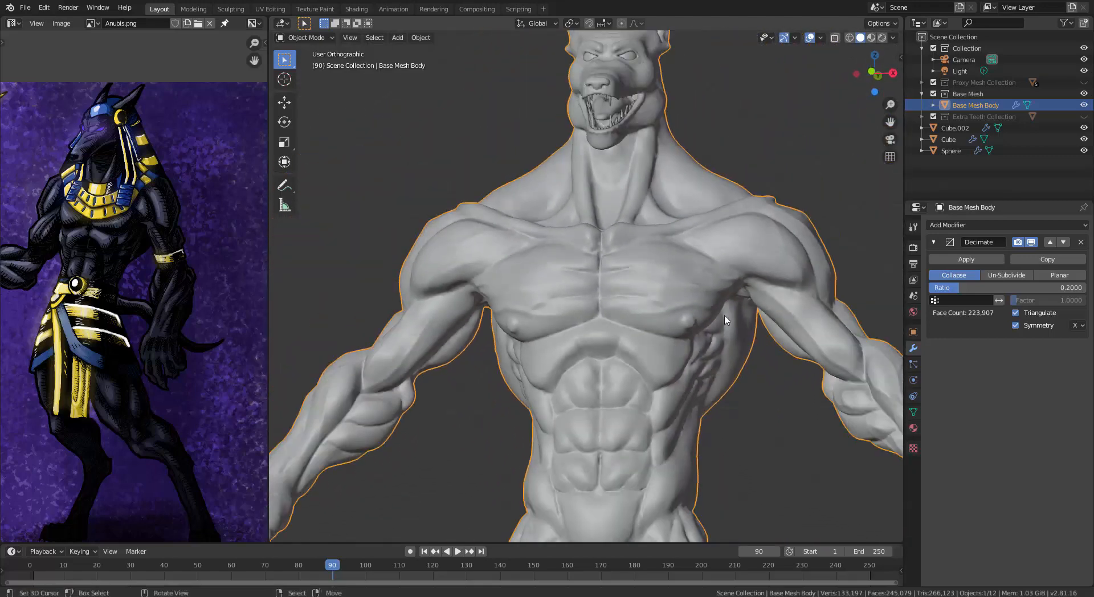
Step: Check the decimated head and jaw, and apply the Decimate modifier to the body mesh
{"action": "middle_click_drag", "start_coordinate": [713, 316], "coordinate": [679, 302]}
{"action": "scroll", "coordinate": [668, 309], "scroll_direction": "down", "scroll_amount": 3}
{"action": "middle_click_drag", "start_coordinate": [638, 348], "coordinate": [624, 490], "text": "shift"}
{"action": "scroll", "coordinate": [624, 423], "scroll_direction": "up", "scroll_amount": 8}
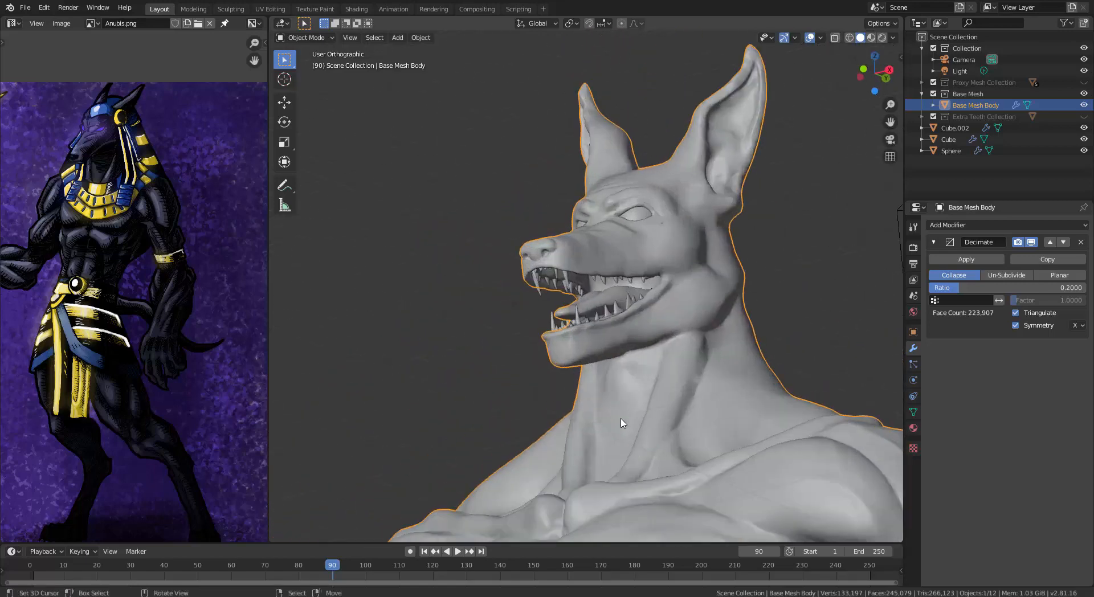
{"action": "middle_click_drag", "start_coordinate": [630, 397], "coordinate": [673, 228]}
{"action": "middle_click_drag", "start_coordinate": [636, 178], "coordinate": [614, 383]}
{"action": "scroll", "coordinate": [618, 302], "scroll_direction": "down", "scroll_amount": 5}
{"action": "left_click", "coordinate": [987, 259]}
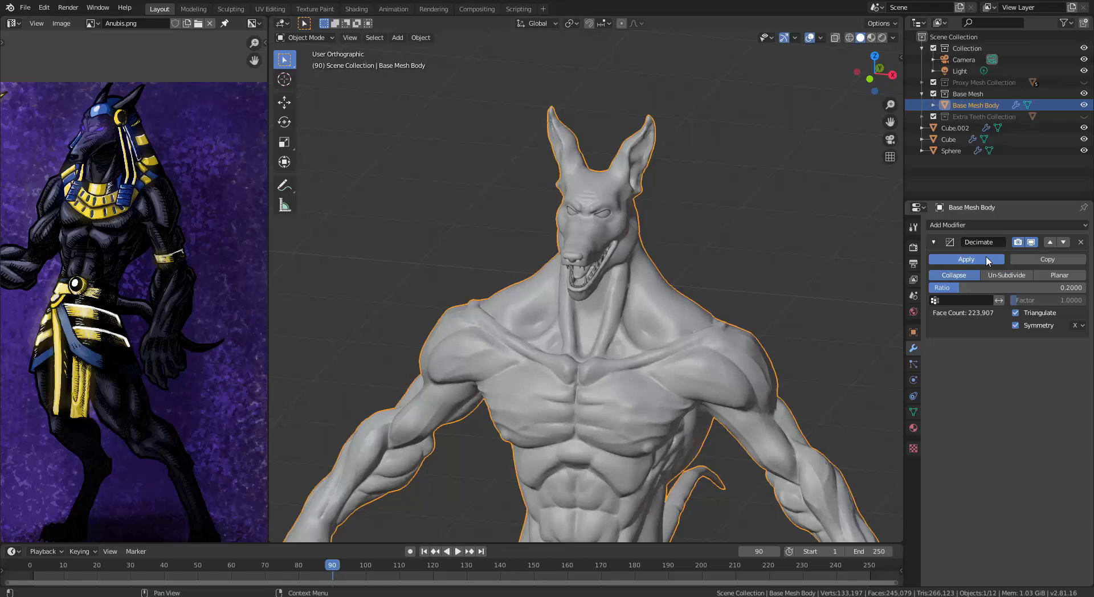
Step: Apply the Decimate modifier to the body mesh and check the whole figure from the front and side
{"action": "left_click", "coordinate": [987, 260]}
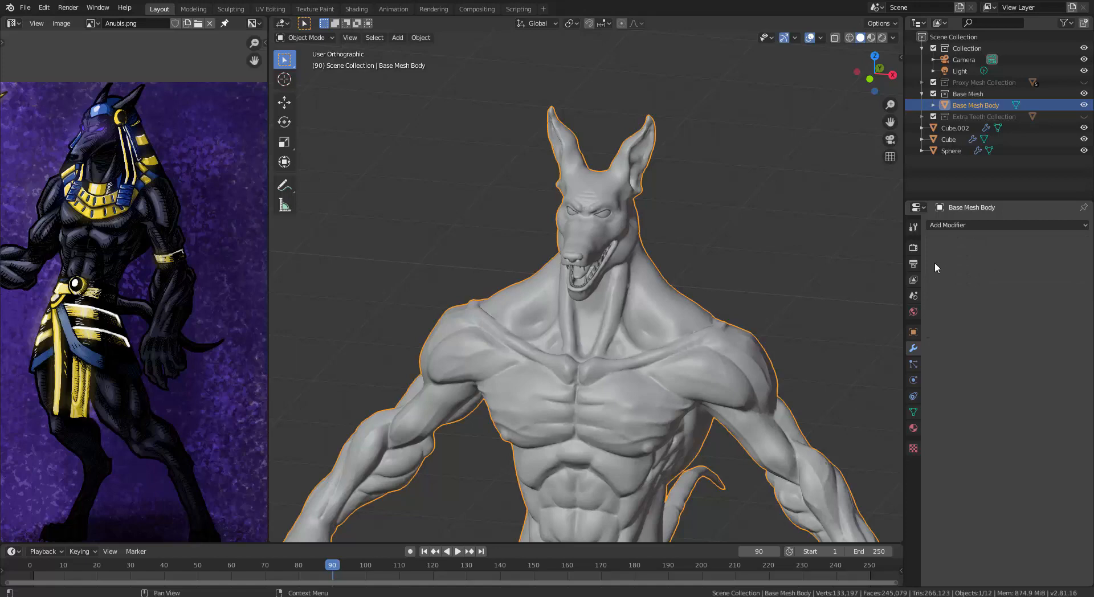
{"action": "key", "text": "KP_1"}
{"action": "scroll", "coordinate": [706, 330], "scroll_direction": "down", "scroll_amount": 7}
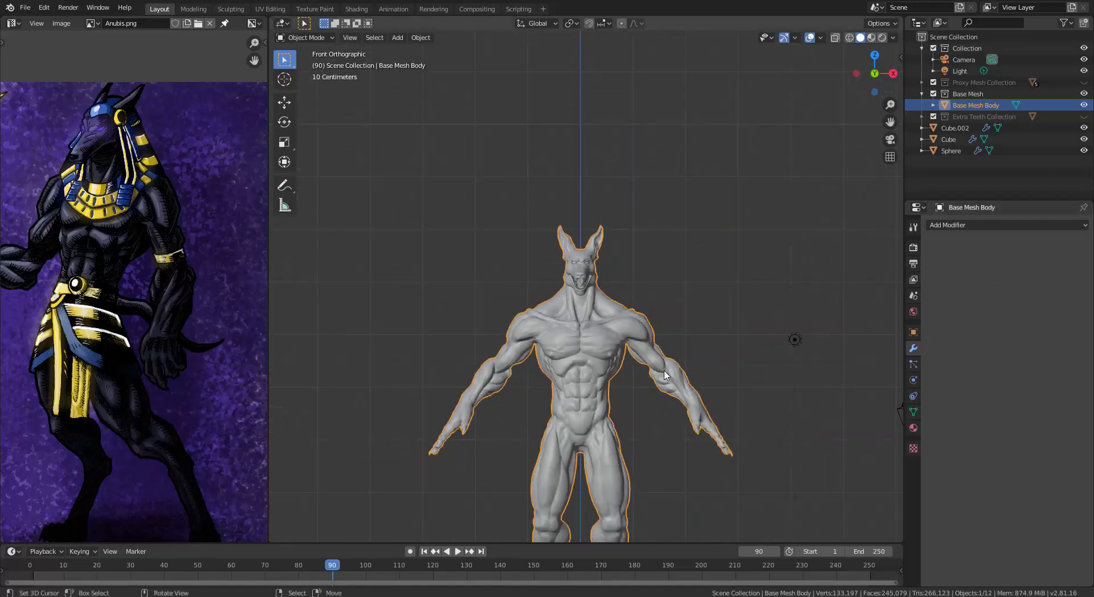
{"action": "scroll", "coordinate": [668, 315], "scroll_direction": "up", "scroll_amount": 1}
{"action": "middle_click_drag", "start_coordinate": [684, 350], "coordinate": [672, 327], "text": "shift"}
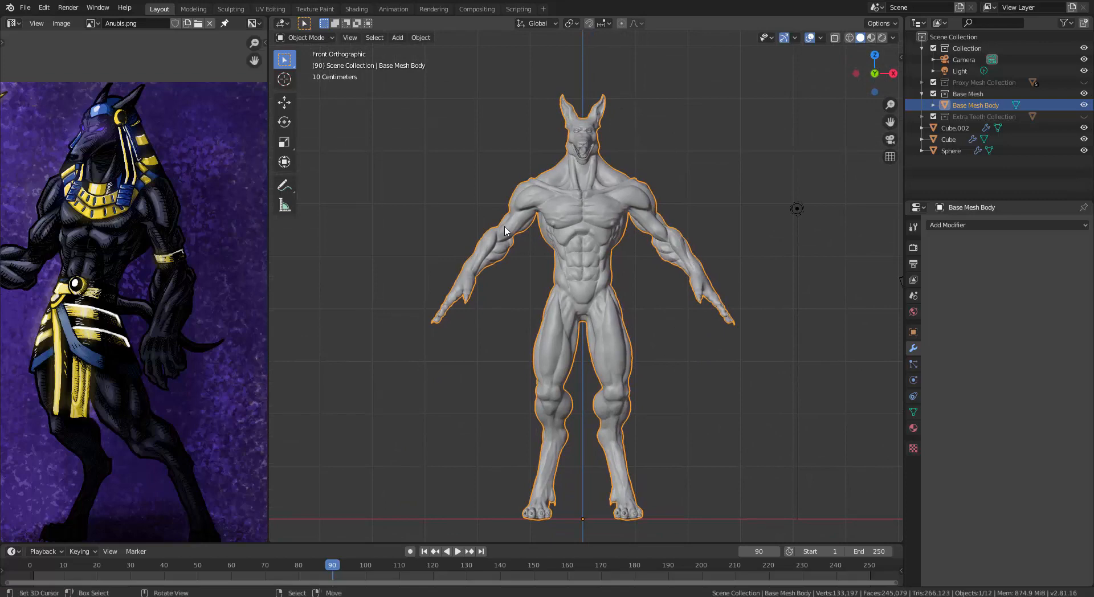
{"action": "middle_click_drag", "start_coordinate": [604, 268], "coordinate": [630, 238]}
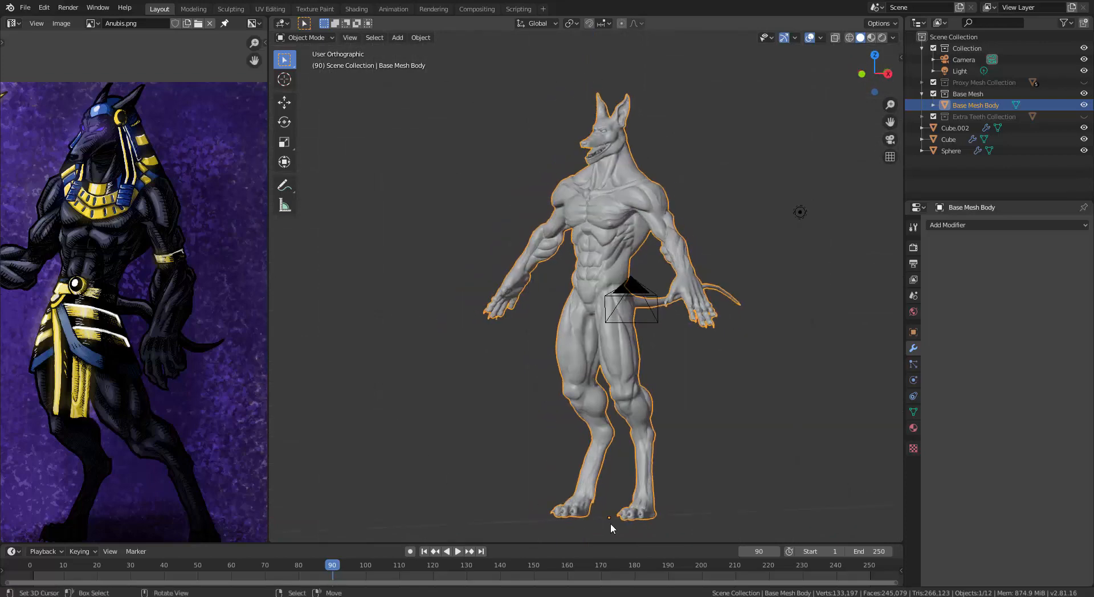
{"action": "middle_click_drag", "start_coordinate": [599, 226], "coordinate": [410, 197]}
Step: Export the selected decimated body as a Wavefront OBJ named "Anubis Retopo obj.obj" in the Anubis Tutorial folder
{"action": "left_click", "coordinate": [25, 8]}
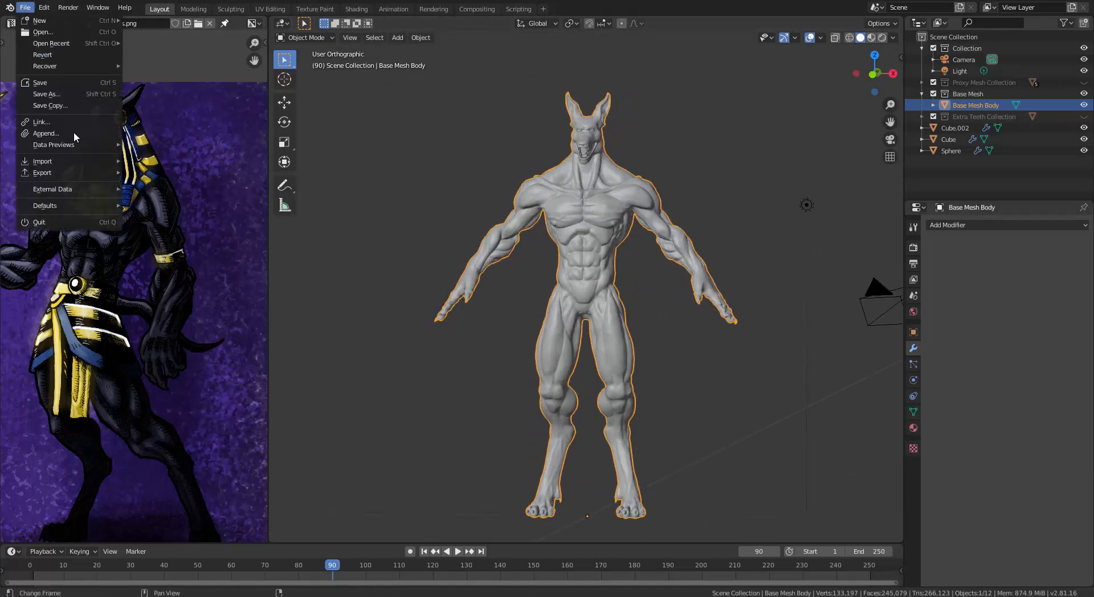
{"action": "mouse_move", "coordinate": [58, 174]}
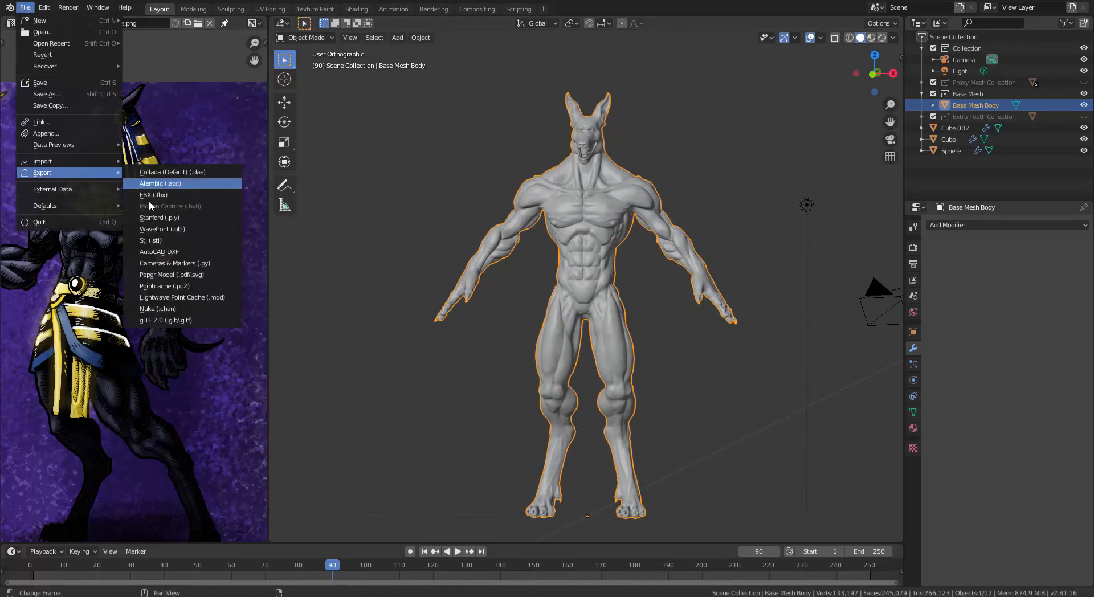
{"action": "left_click", "coordinate": [163, 230]}
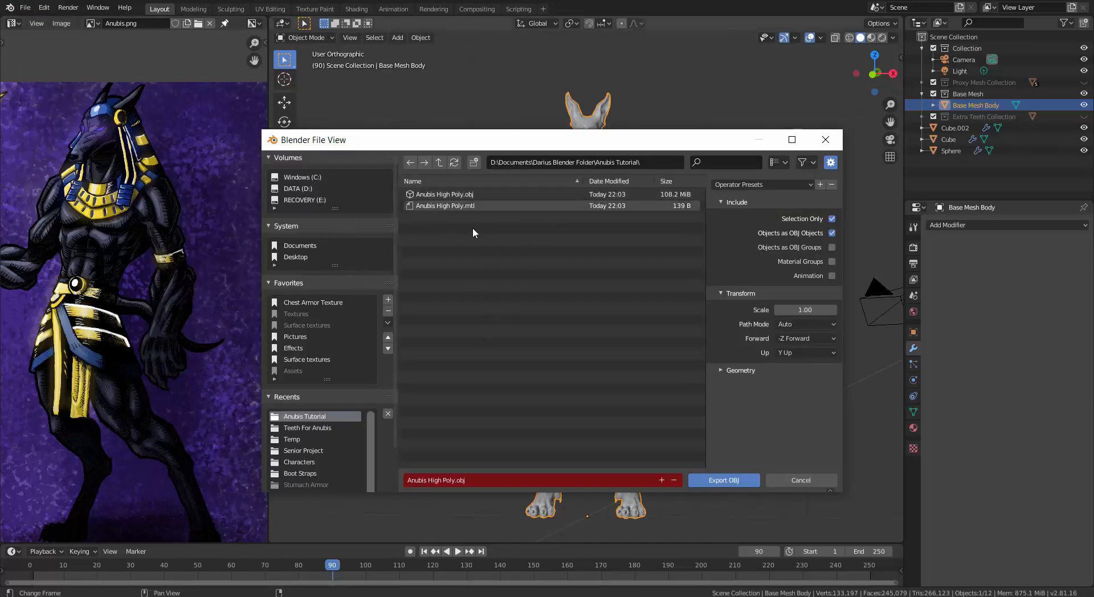
{"action": "left_click", "coordinate": [462, 482]}
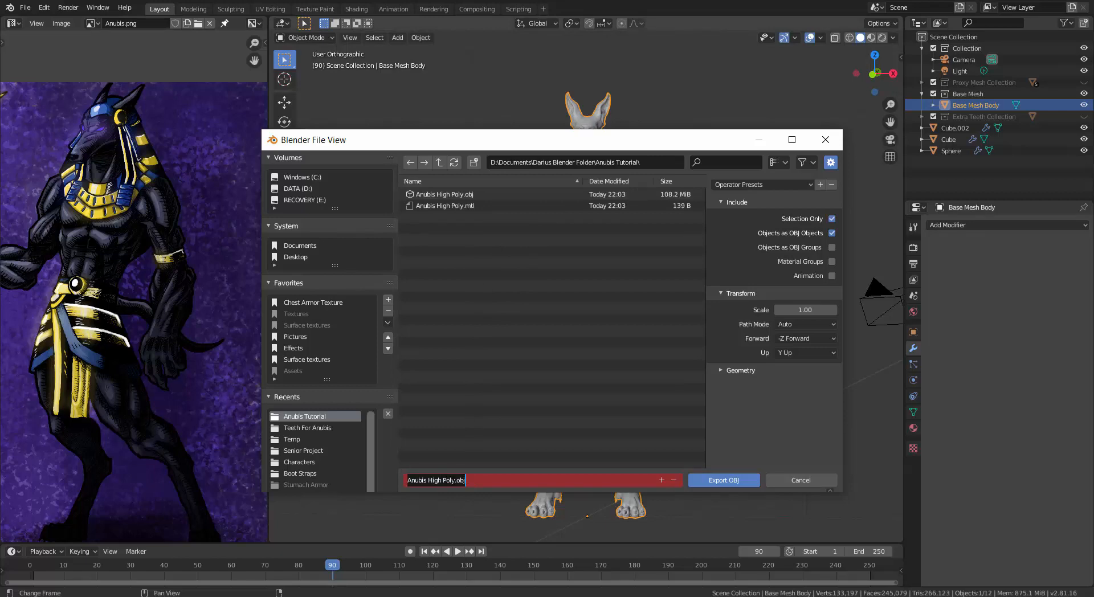
{"action": "left_click", "coordinate": [452, 481]}
{"action": "left_click_drag", "start_coordinate": [452, 480], "coordinate": [443, 481]}
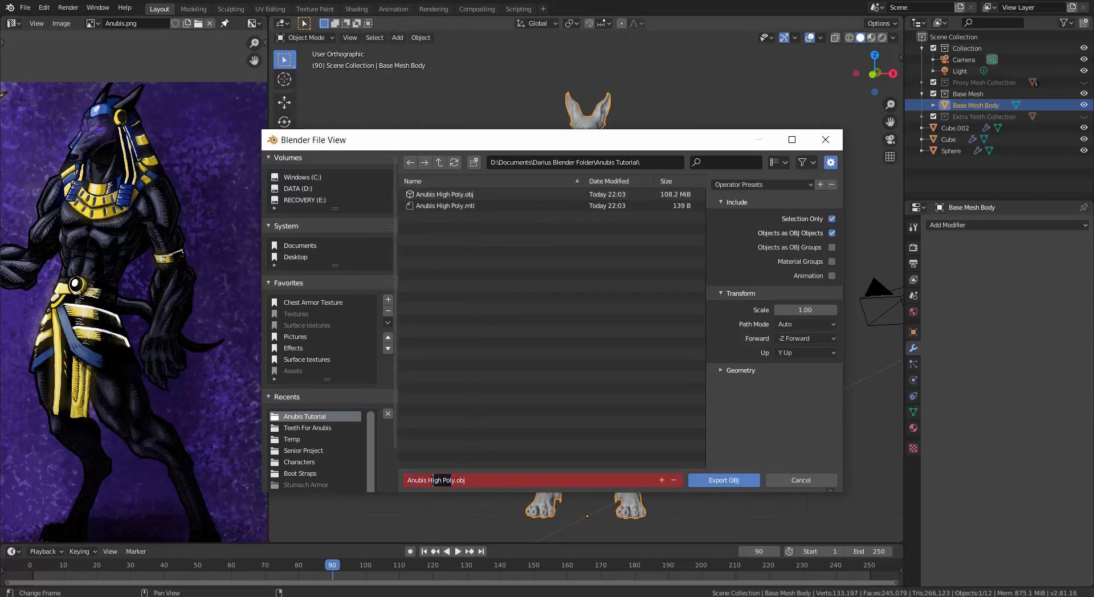
{"action": "key", "text": "BackSpace"}
{"action": "type", "text": "Retopo Ob"}
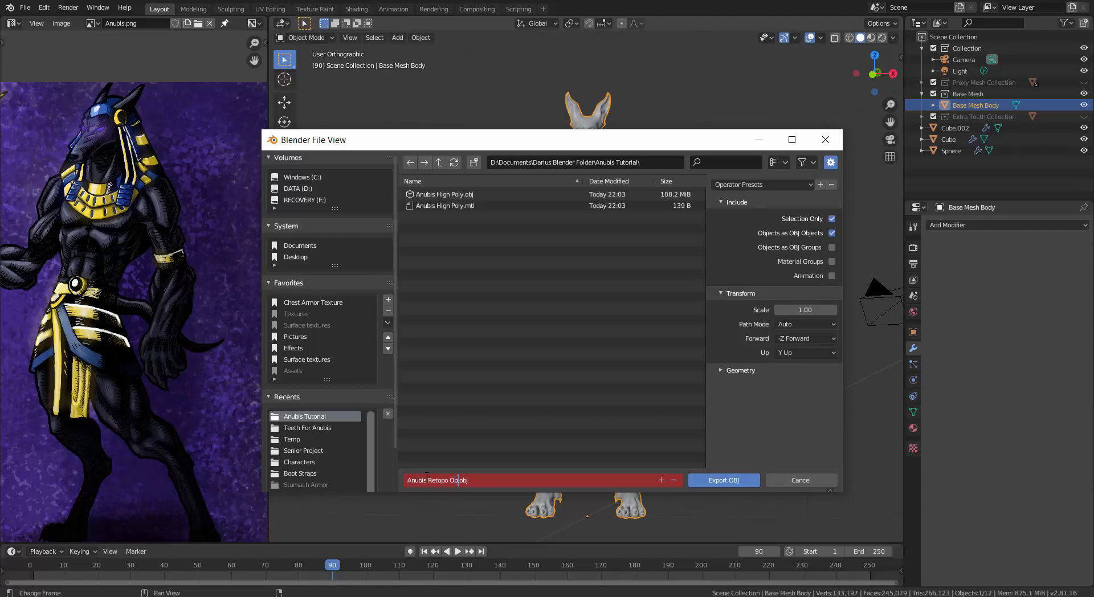
{"action": "key", "text": "BackSpace"}
{"action": "key", "text": "BackSpace"}
{"action": "key", "text": "BackSpace"}
{"action": "type", "text": "obj"}
{"action": "key", "text": "Return"}
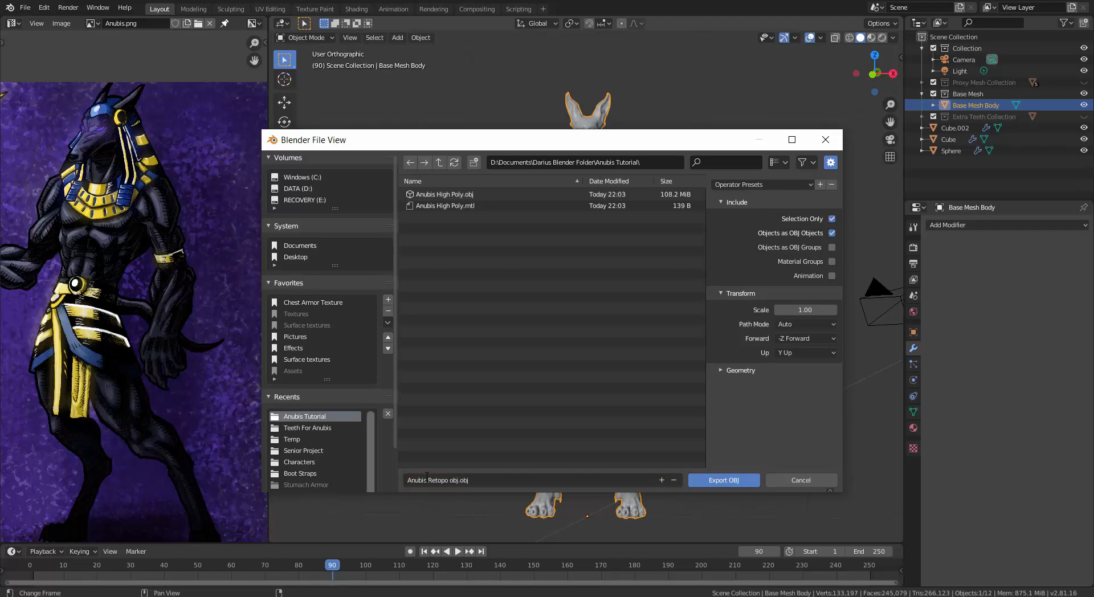
{"action": "left_click", "coordinate": [719, 482]}
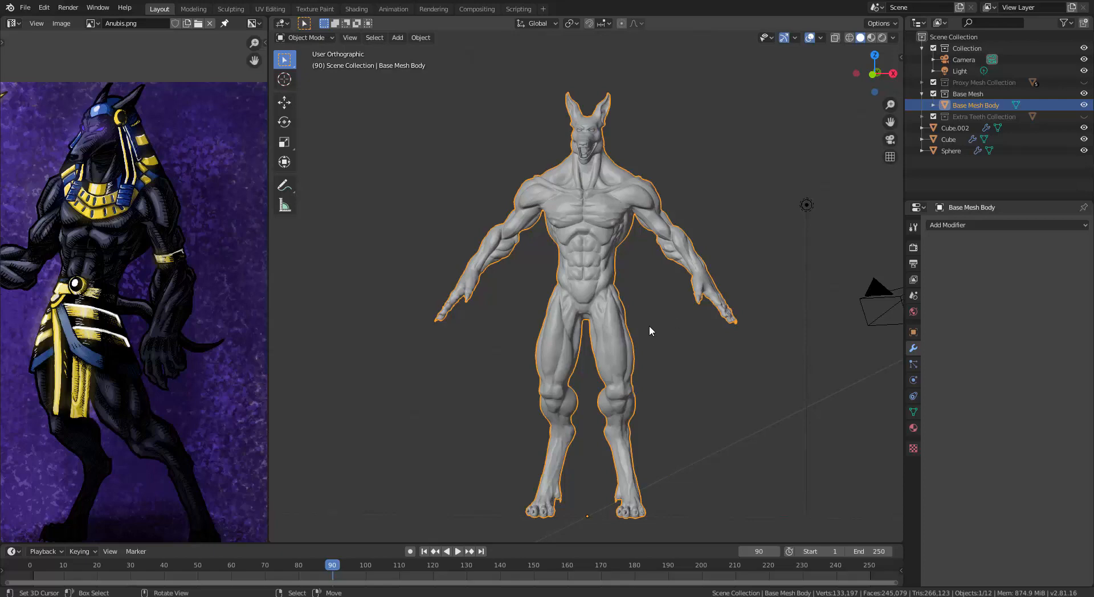
Step: Start a new General file, saving the changes to "Anubis Part 5"
{"action": "left_click", "coordinate": [25, 8]}
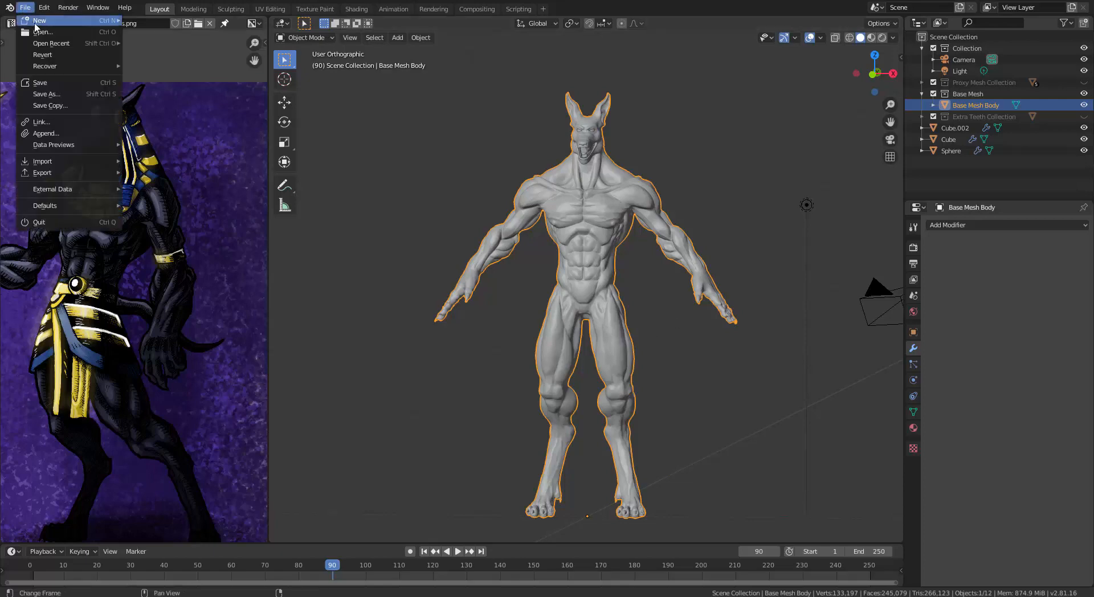
{"action": "mouse_move", "coordinate": [36, 25]}
{"action": "left_click", "coordinate": [150, 20]}
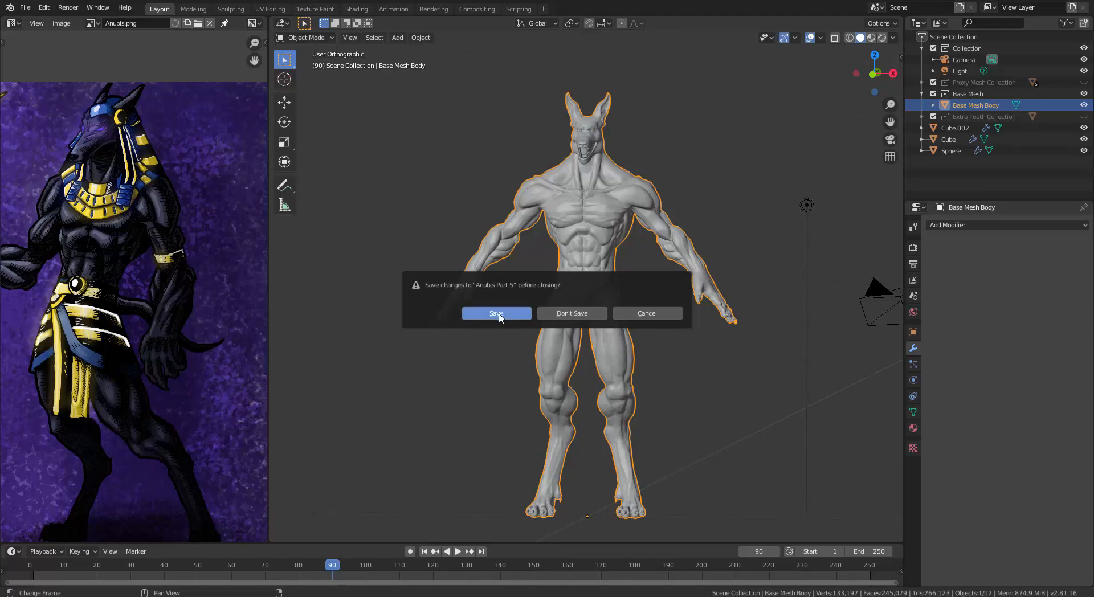
{"action": "left_click", "coordinate": [496, 314]}
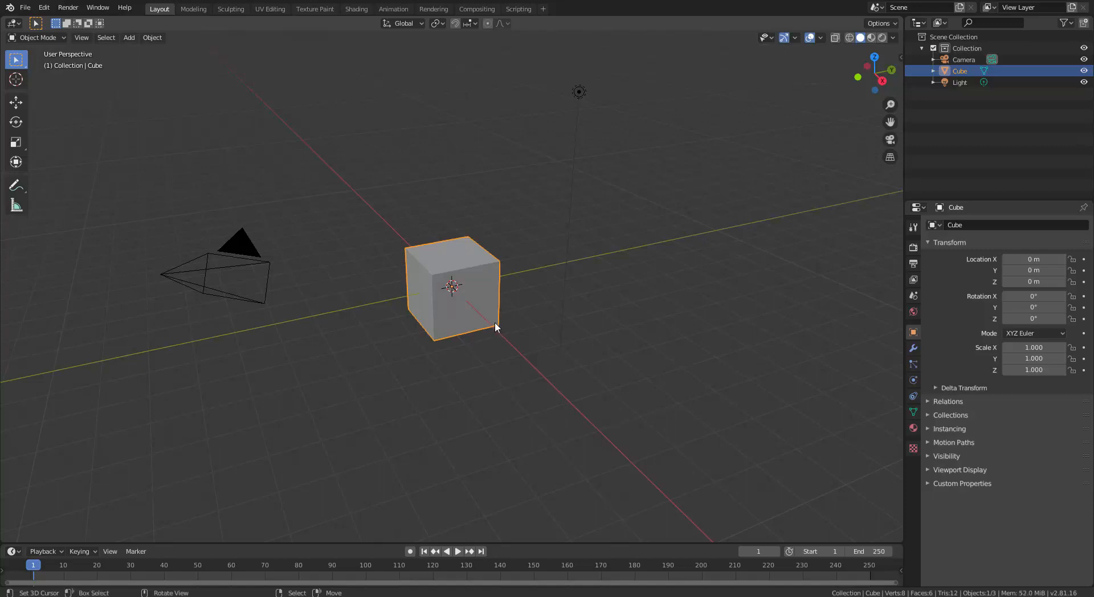
Step: Delete the default cube from the new scene
{"action": "middle_click_drag", "start_coordinate": [509, 317], "coordinate": [491, 286]}
{"action": "key", "text": "x"}
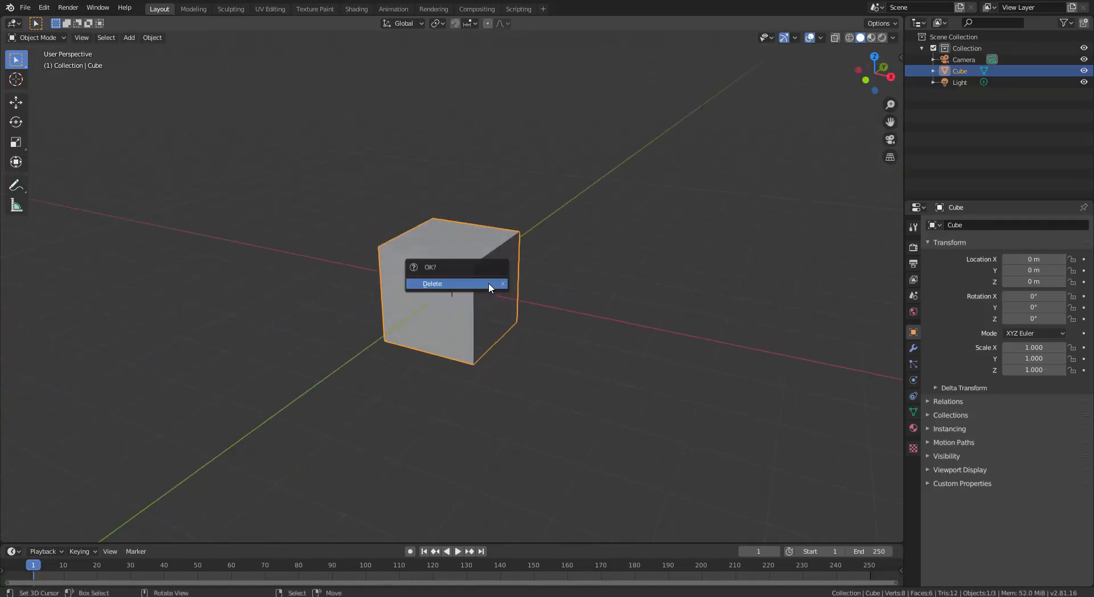
{"action": "left_click", "coordinate": [491, 287]}
{"action": "scroll", "coordinate": [585, 168], "scroll_direction": "down", "scroll_amount": 3}
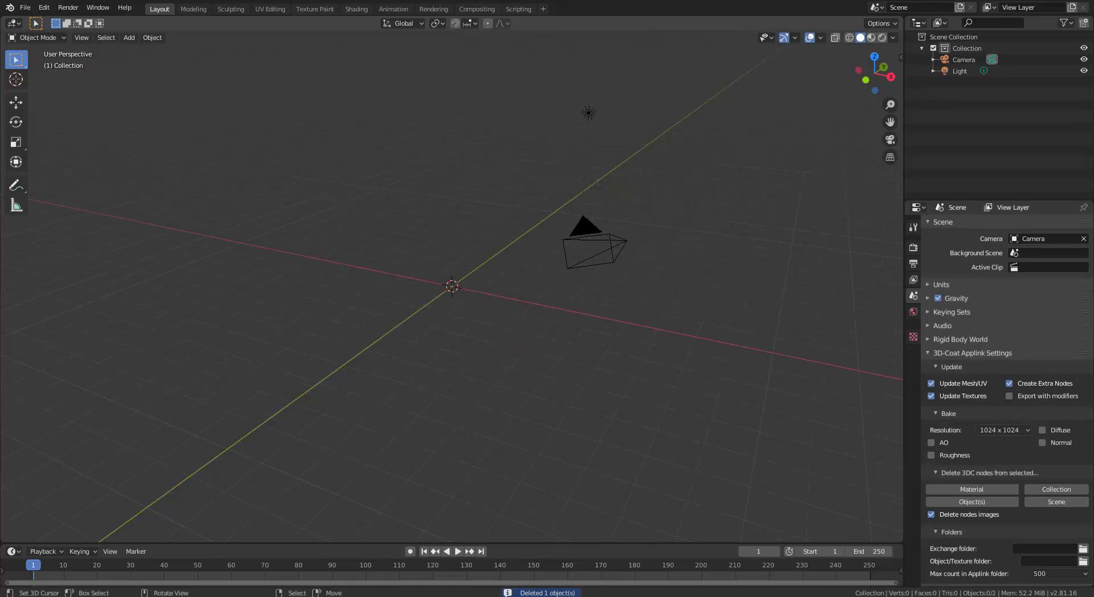
{"action": "left_click", "coordinate": [26, 7]}
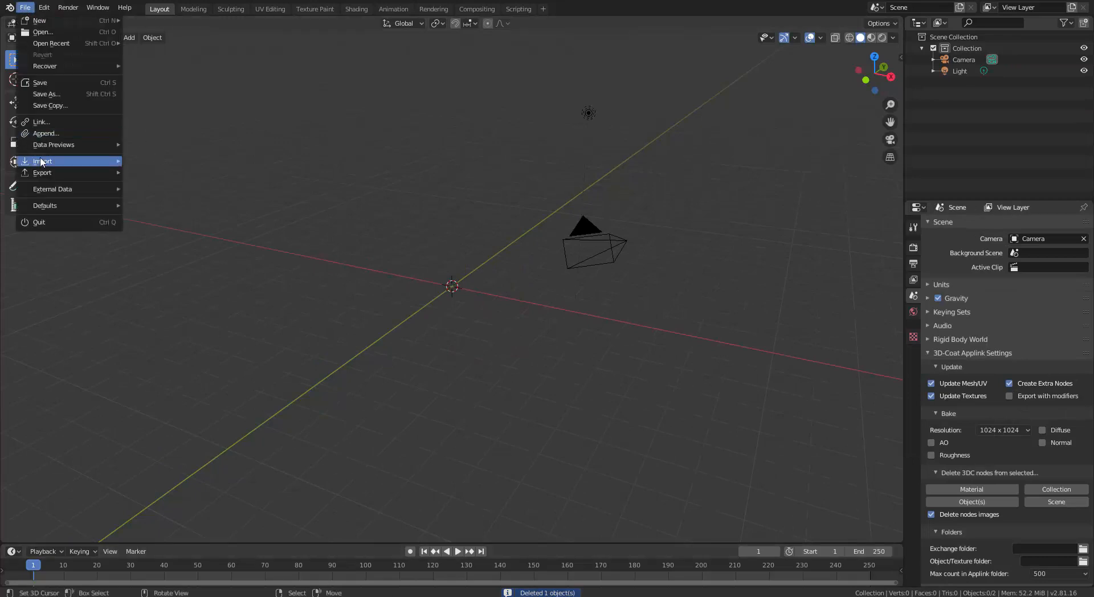
{"action": "mouse_move", "coordinate": [62, 162]}
{"action": "left_click", "coordinate": [216, 218]}
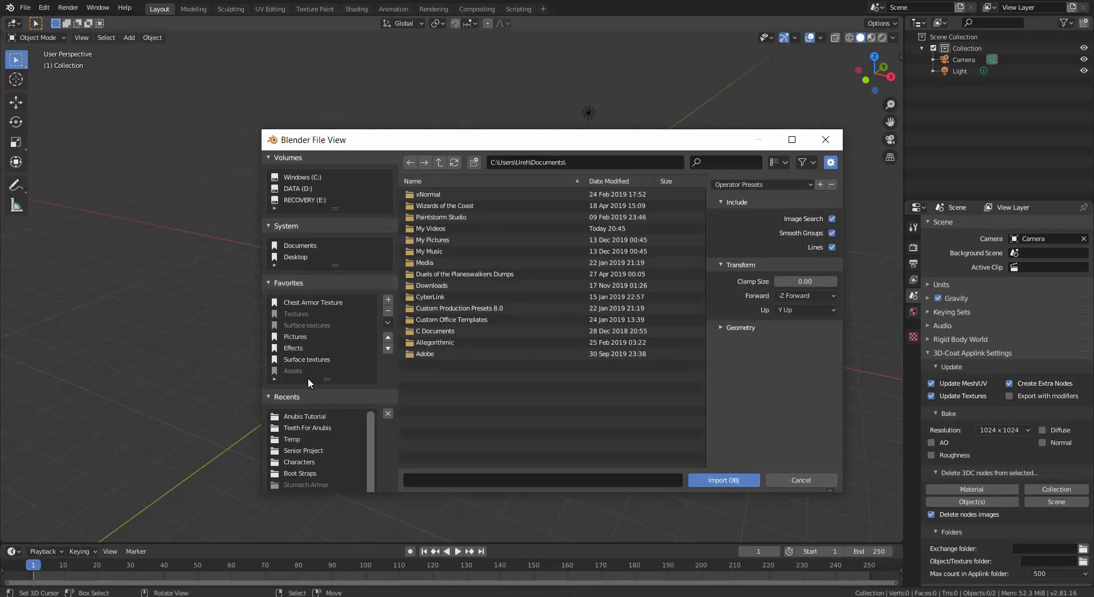
{"action": "left_click", "coordinate": [312, 418]}
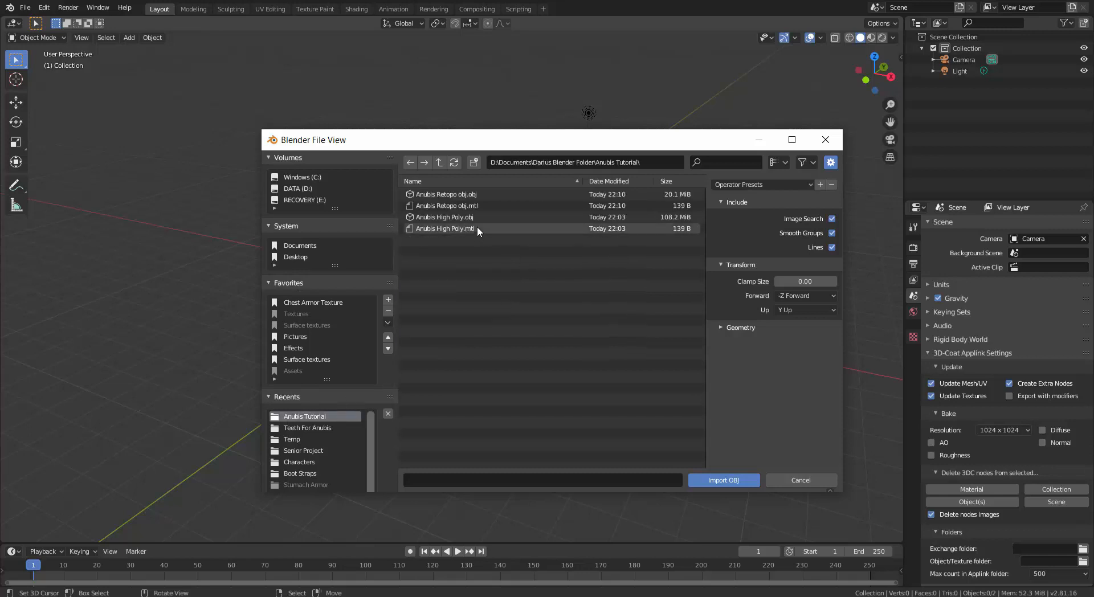
{"action": "double_click", "coordinate": [470, 203]}
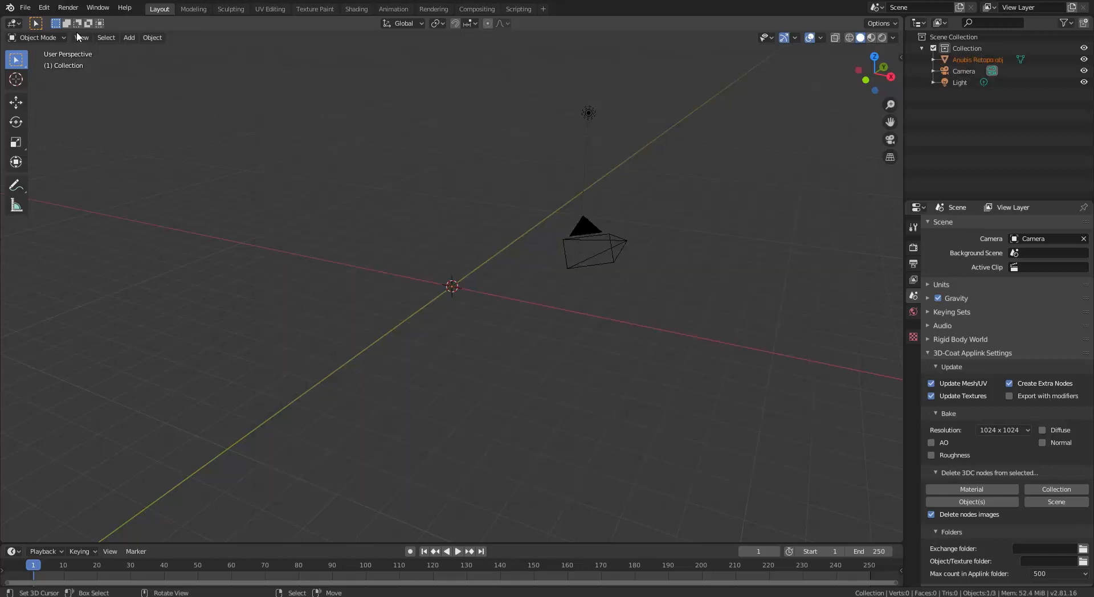
{"action": "key", "text": "Delete"}
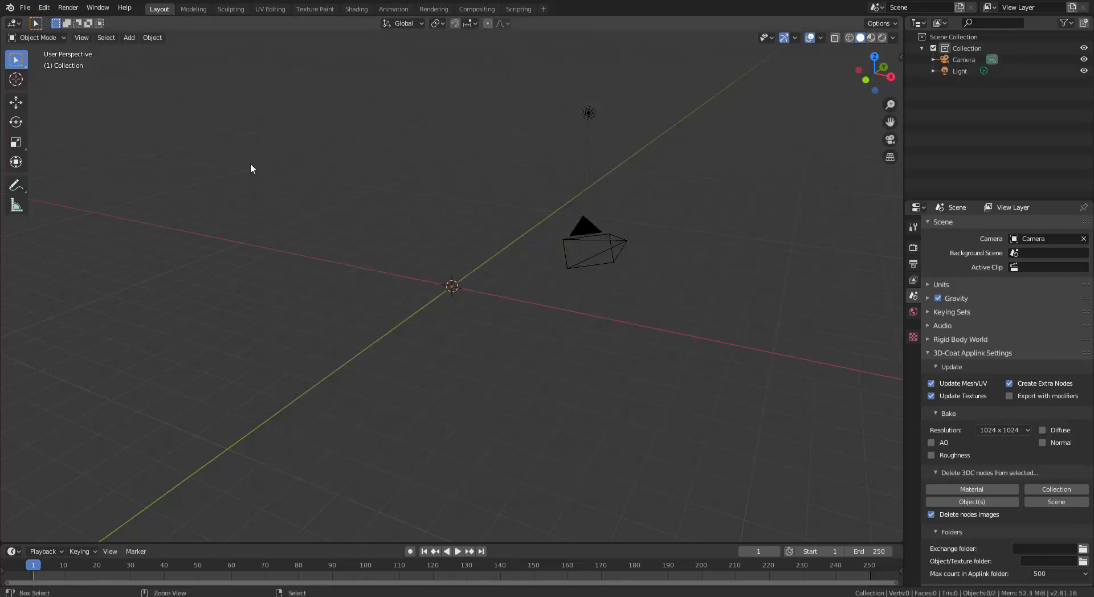
Step: Import the Wavefront file "Anubis Retopo obj.obj" from the Anubis Tutorial folder
{"action": "left_click", "coordinate": [26, 8]}
{"action": "mouse_move", "coordinate": [74, 163]}
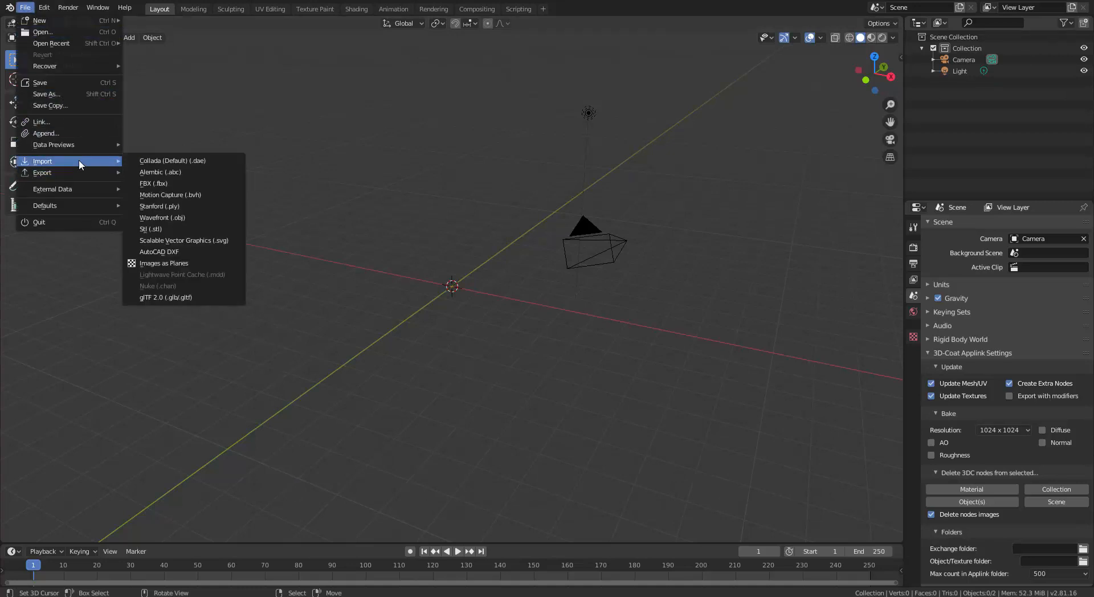
{"action": "left_click", "coordinate": [203, 218]}
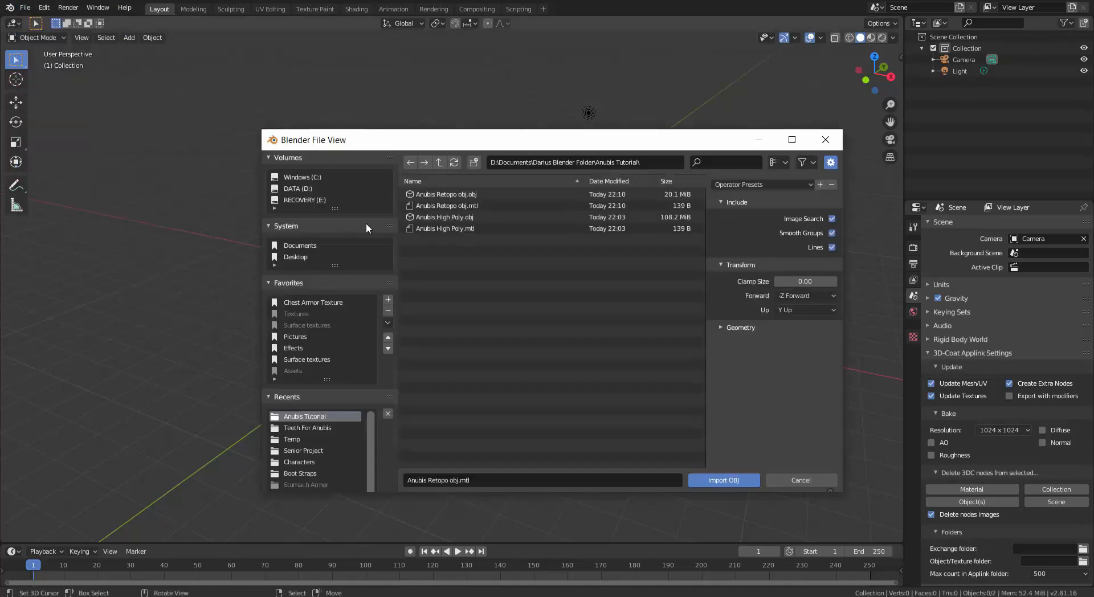
{"action": "double_click", "coordinate": [447, 198]}
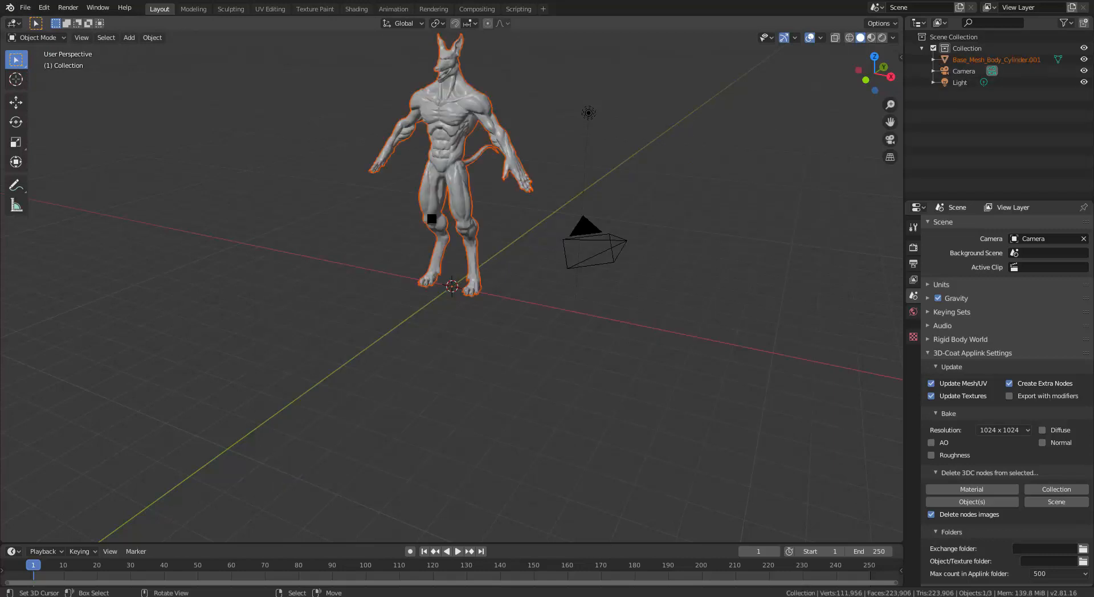
Step: Examine the imported body's legs, torso, arms and head, and select the mesh
{"action": "scroll", "coordinate": [581, 188], "scroll_direction": "up", "scroll_amount": 6}
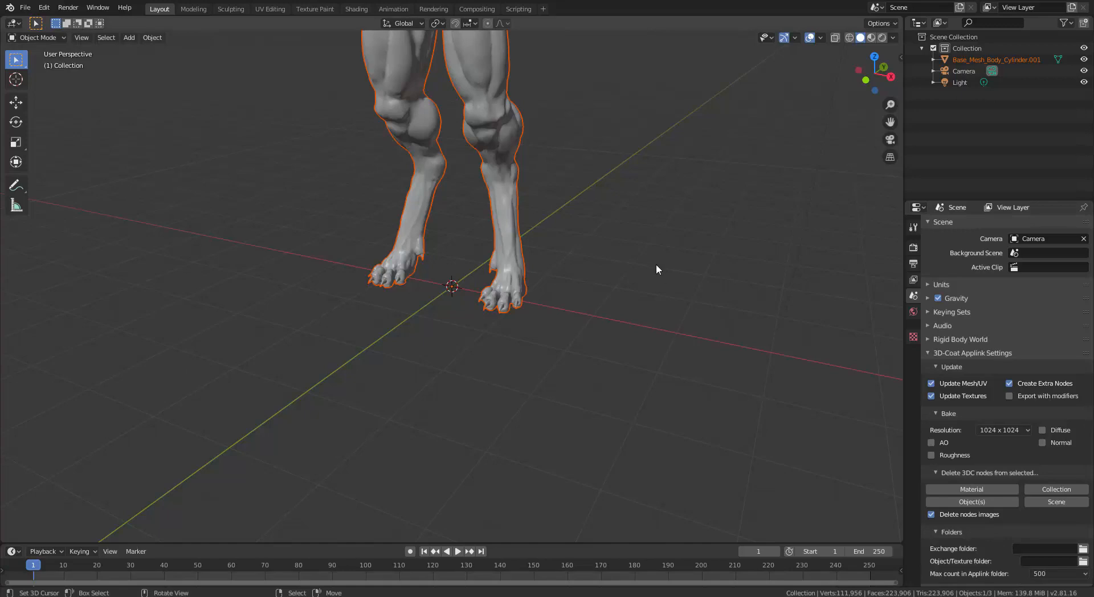
{"action": "middle_click_drag", "start_coordinate": [536, 157], "coordinate": [544, 350], "text": "shift"}
{"action": "middle_click_drag", "start_coordinate": [544, 351], "coordinate": [564, 267]}
{"action": "mouse_move", "coordinate": [564, 267]}
{"action": "middle_mouse_down", "text": "shift"}
{"action": "mouse_move", "coordinate": [548, 227]}
{"action": "mouse_move", "coordinate": [545, 262]}
{"action": "mouse_move", "coordinate": [500, 245]}
{"action": "mouse_move", "coordinate": [552, 267]}
{"action": "middle_mouse_up", "text": "shift"}
{"action": "scroll", "coordinate": [545, 261], "scroll_direction": "up", "scroll_amount": 3}
{"action": "scroll", "coordinate": [533, 229], "scroll_direction": "down", "scroll_amount": 5}
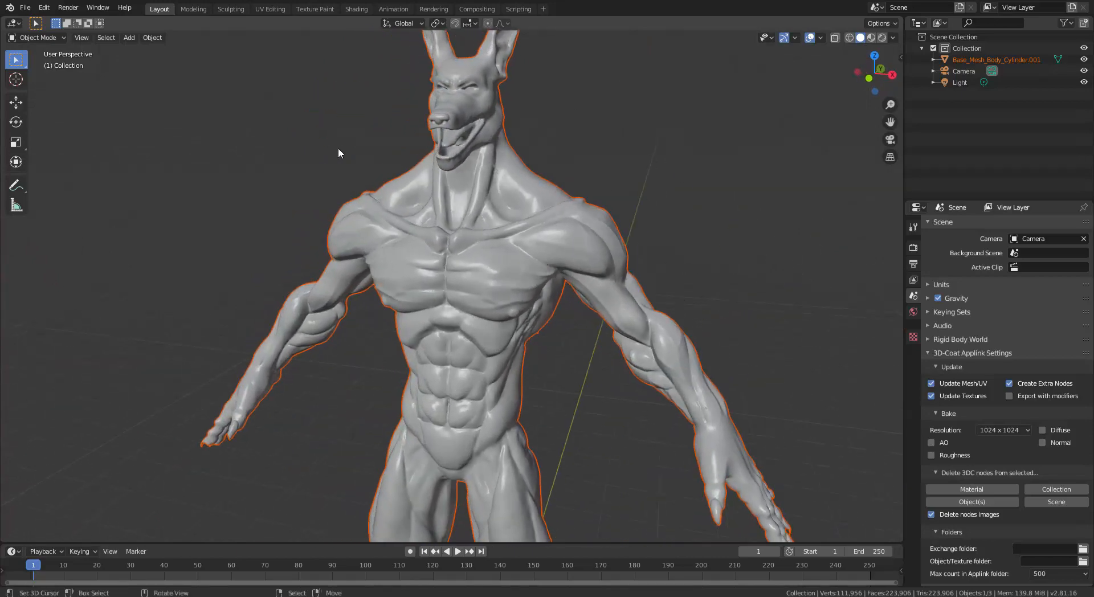
{"action": "middle_click_drag", "start_coordinate": [535, 270], "coordinate": [488, 189]}
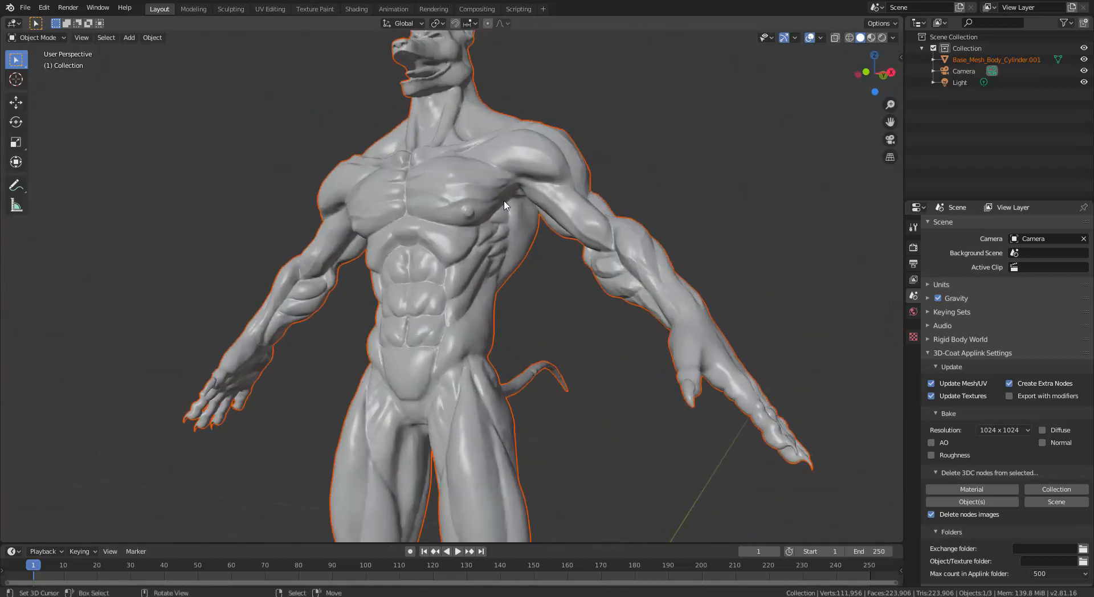
{"action": "left_click", "coordinate": [488, 189]}
{"action": "scroll", "coordinate": [491, 260], "scroll_direction": "down", "scroll_amount": 6}
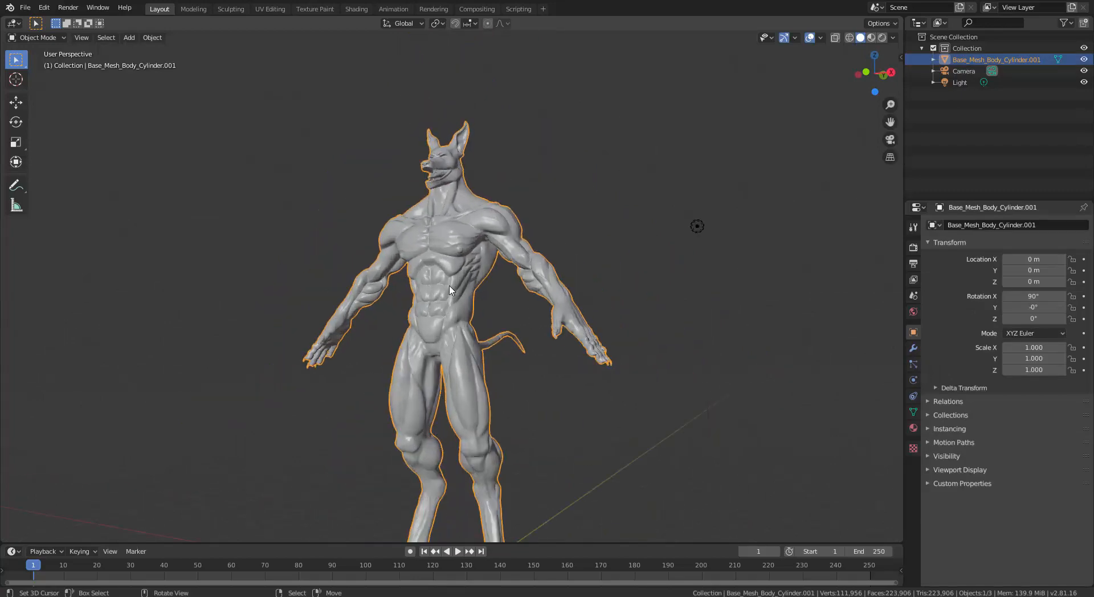
{"action": "scroll", "coordinate": [451, 289], "scroll_direction": "up", "scroll_amount": 5}
Step: Import the Wavefront file "Anubis Teeth.obj" from the Teeth For Anubis folder on the Desktop
{"action": "left_click", "coordinate": [25, 7]}
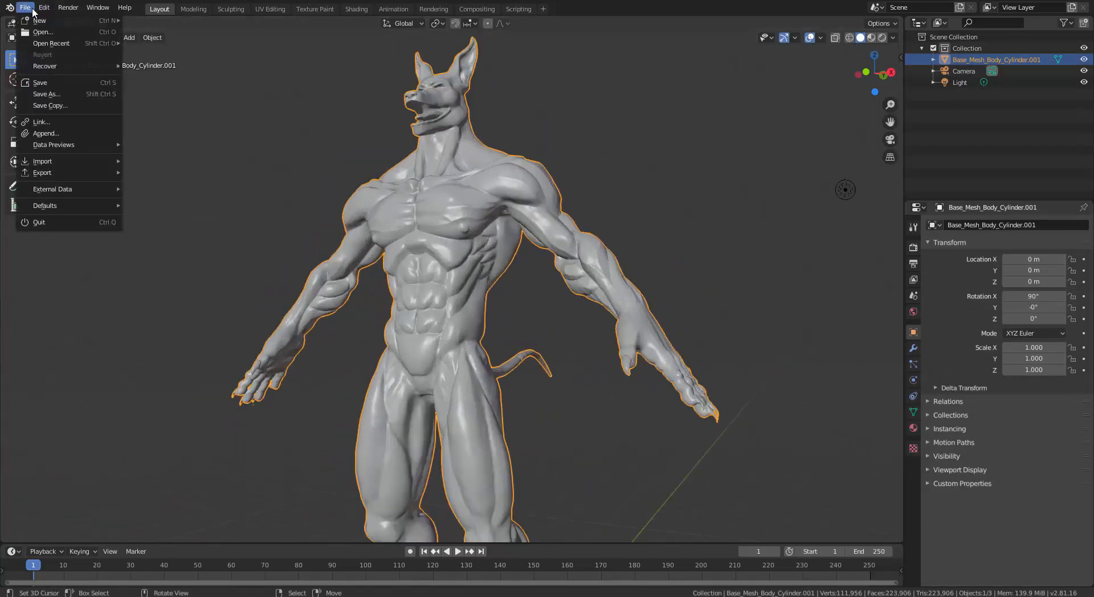
{"action": "mouse_move", "coordinate": [44, 8]}
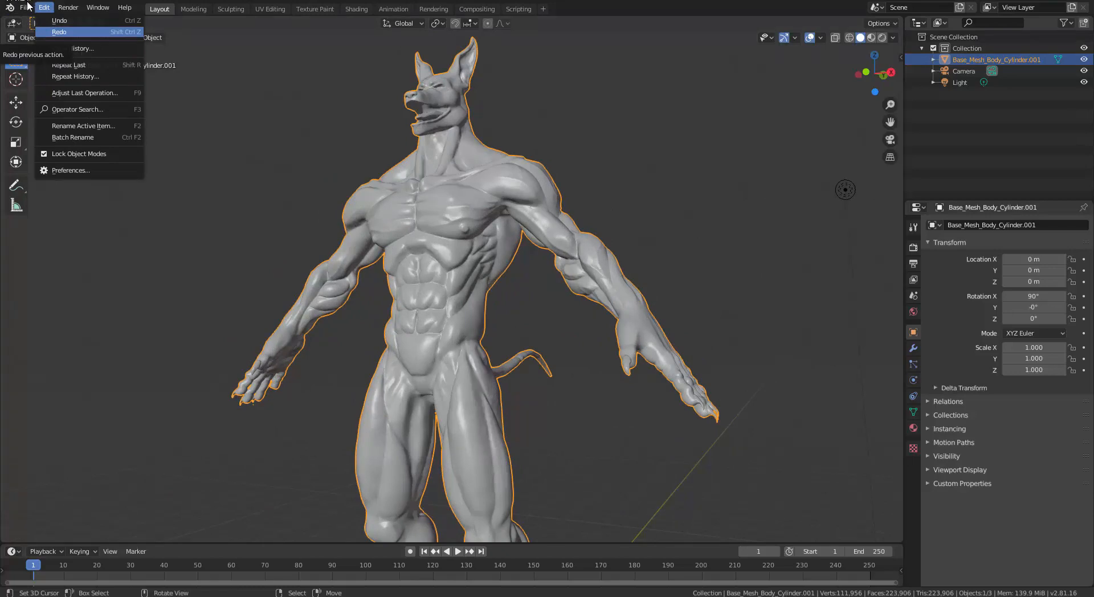
{"action": "mouse_move", "coordinate": [70, 162]}
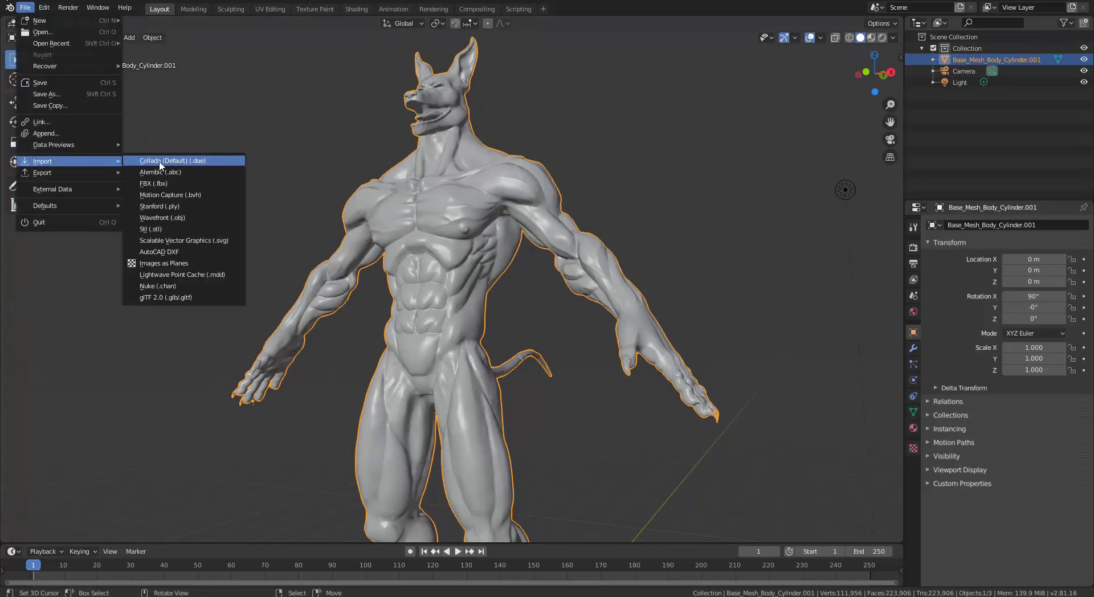
{"action": "left_click", "coordinate": [171, 218]}
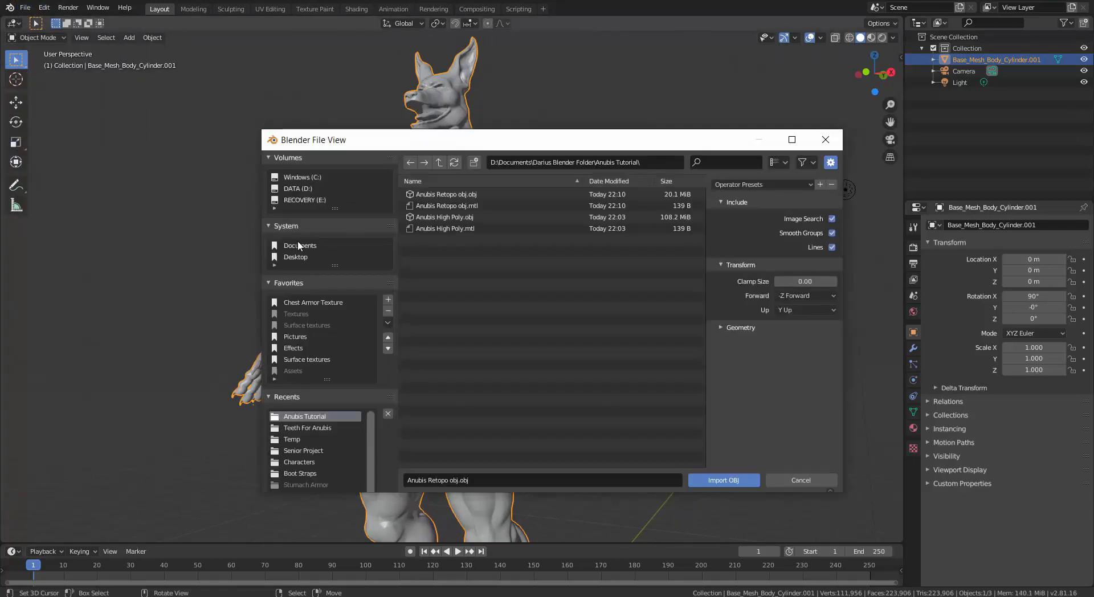
{"action": "left_click", "coordinate": [296, 257]}
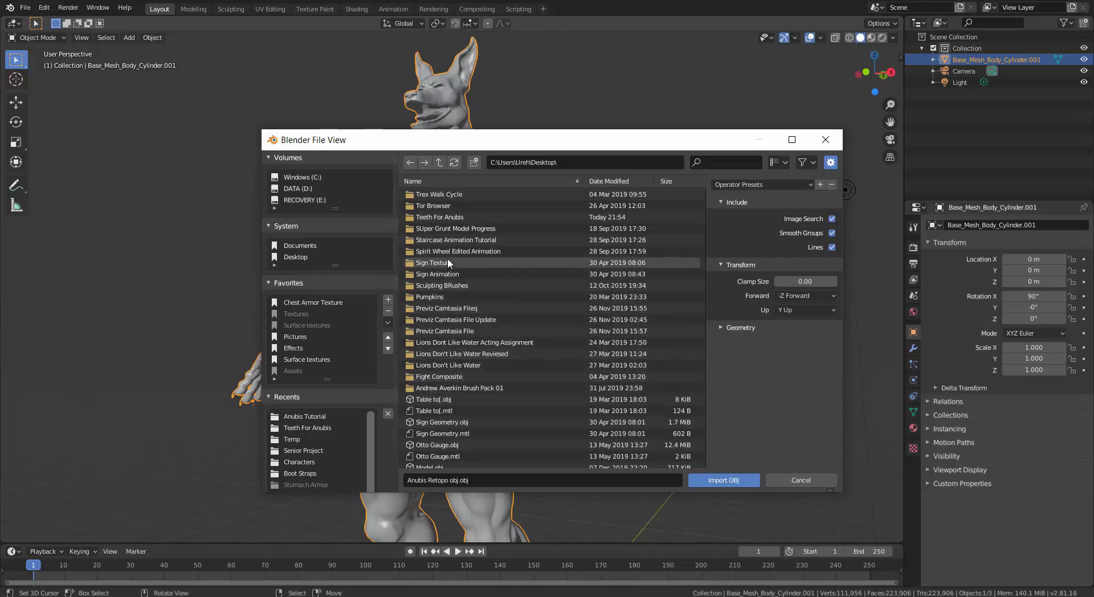
{"action": "scroll", "coordinate": [449, 237], "scroll_direction": "down", "scroll_amount": 3}
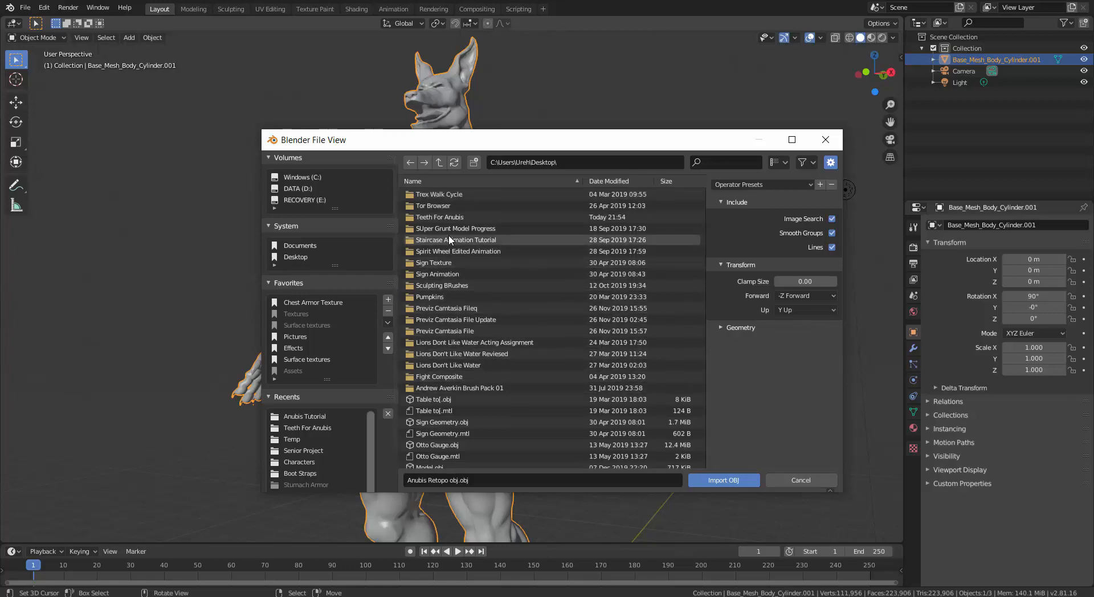
{"action": "scroll", "coordinate": [449, 237], "scroll_direction": "up", "scroll_amount": 3}
{"action": "double_click", "coordinate": [443, 217]}
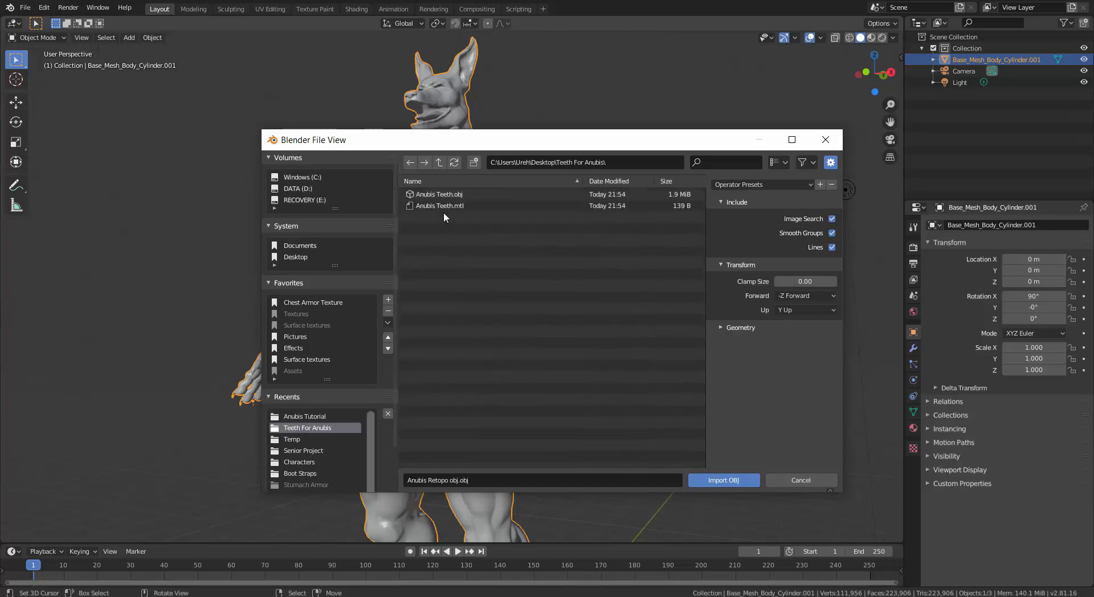
{"action": "double_click", "coordinate": [450, 194]}
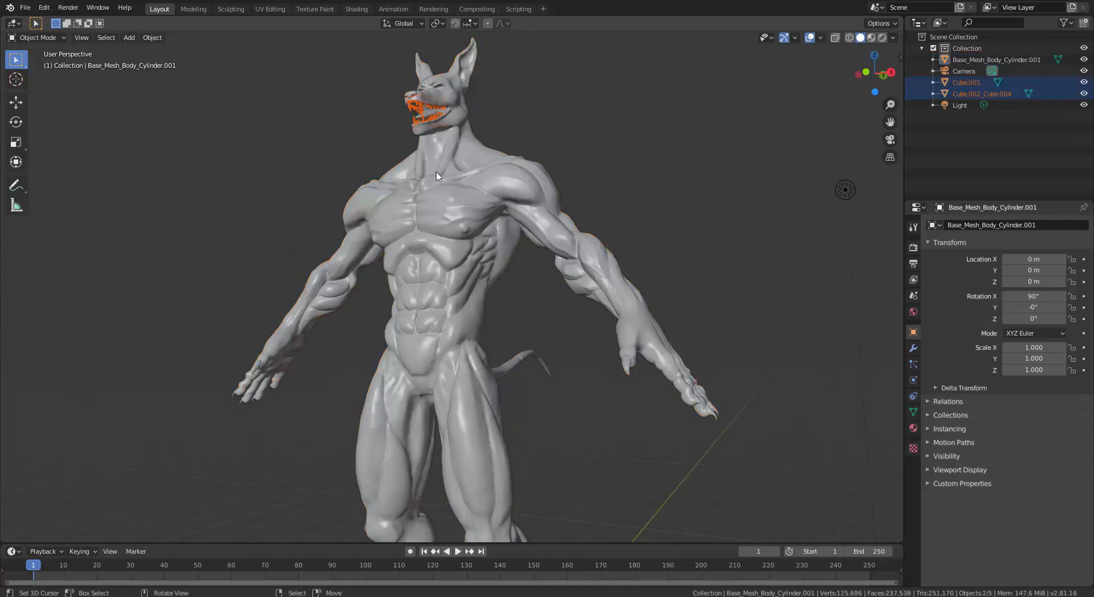
Step: Select the body mesh and examine how the imported teeth sit in the open mouth, including the full figure
{"action": "scroll", "coordinate": [477, 202], "scroll_direction": "up", "scroll_amount": 5}
{"action": "middle_click_drag", "start_coordinate": [494, 117], "coordinate": [485, 208], "text": "shift"}
{"action": "middle_click_drag", "start_coordinate": [526, 122], "coordinate": [534, 263], "text": "shift"}
{"action": "right_click", "coordinate": [535, 262]}
{"action": "scroll", "coordinate": [544, 276], "scroll_direction": "up", "scroll_amount": 4}
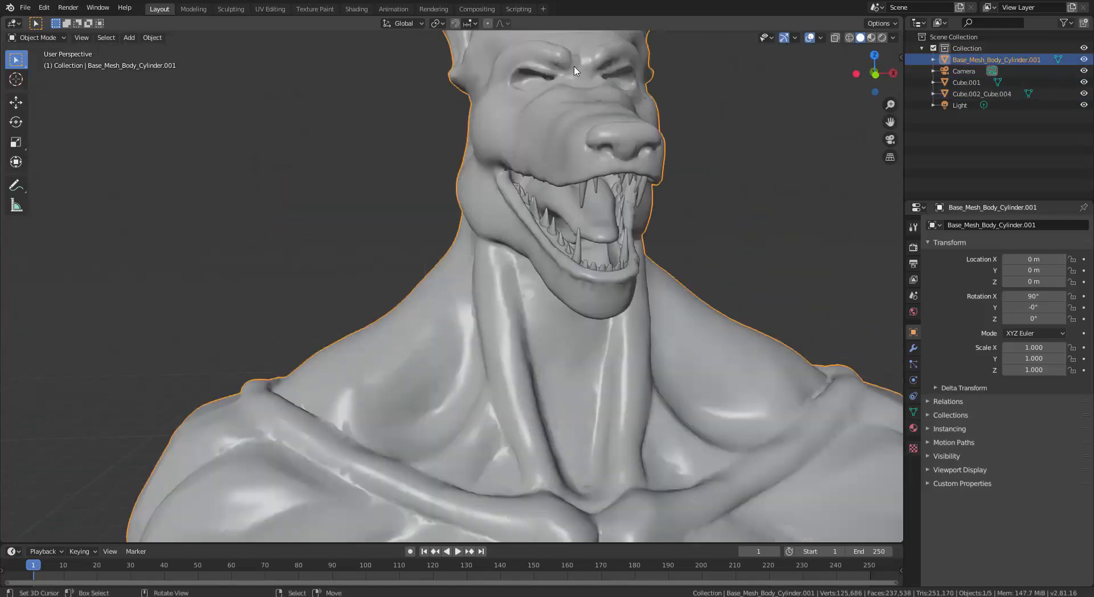
{"action": "scroll", "coordinate": [579, 266], "scroll_direction": "down", "scroll_amount": 10}
{"action": "middle_click_drag", "start_coordinate": [521, 392], "coordinate": [466, 363], "text": "shift"}
{"action": "scroll", "coordinate": [471, 356], "scroll_direction": "up", "scroll_amount": 4}
{"action": "scroll", "coordinate": [473, 354], "scroll_direction": "down", "scroll_amount": 6}
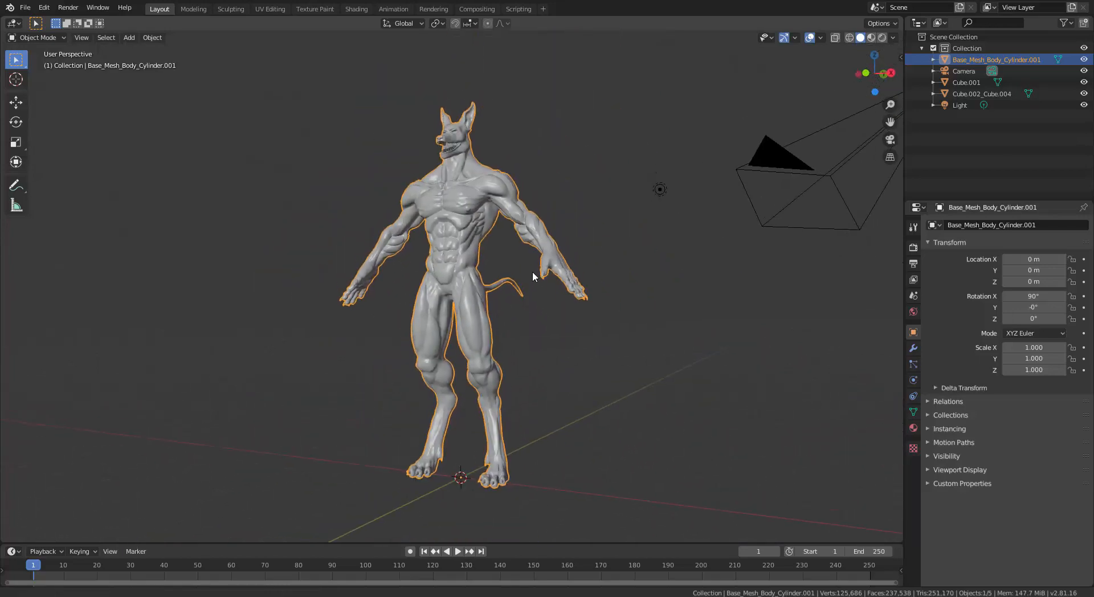
{"action": "middle_click_drag", "start_coordinate": [532, 272], "coordinate": [542, 295]}
Step: Show the model from the front and split the 3D viewport into two side-by-side areas, one narrower than the other
{"action": "key", "text": "KP_1"}
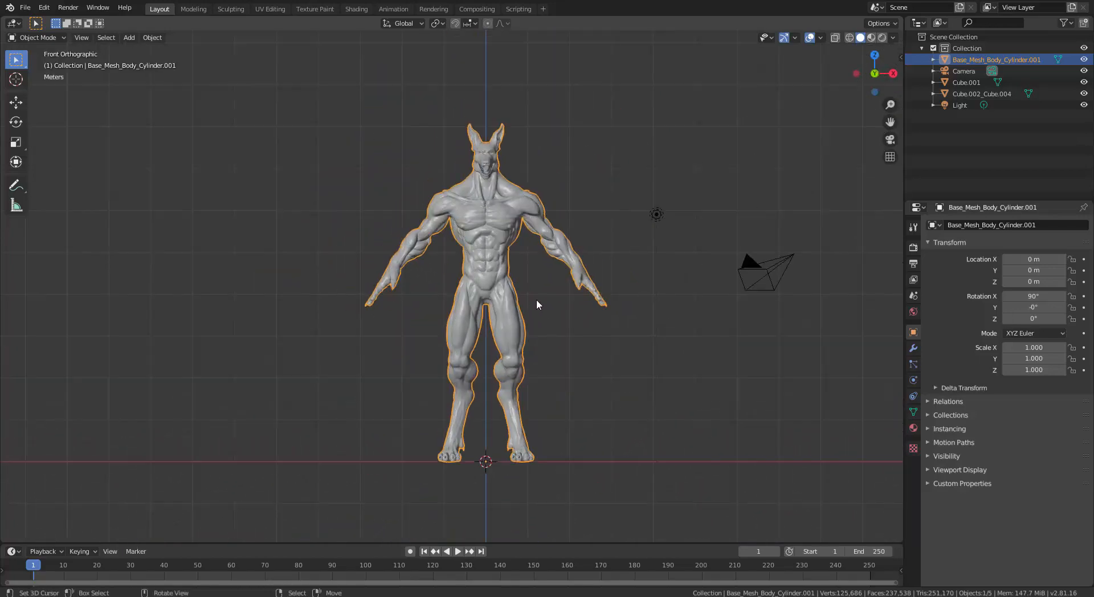
{"action": "scroll", "coordinate": [535, 297], "scroll_direction": "up", "scroll_amount": 5}
{"action": "middle_click_drag", "start_coordinate": [530, 289], "coordinate": [556, 321], "text": "shift"}
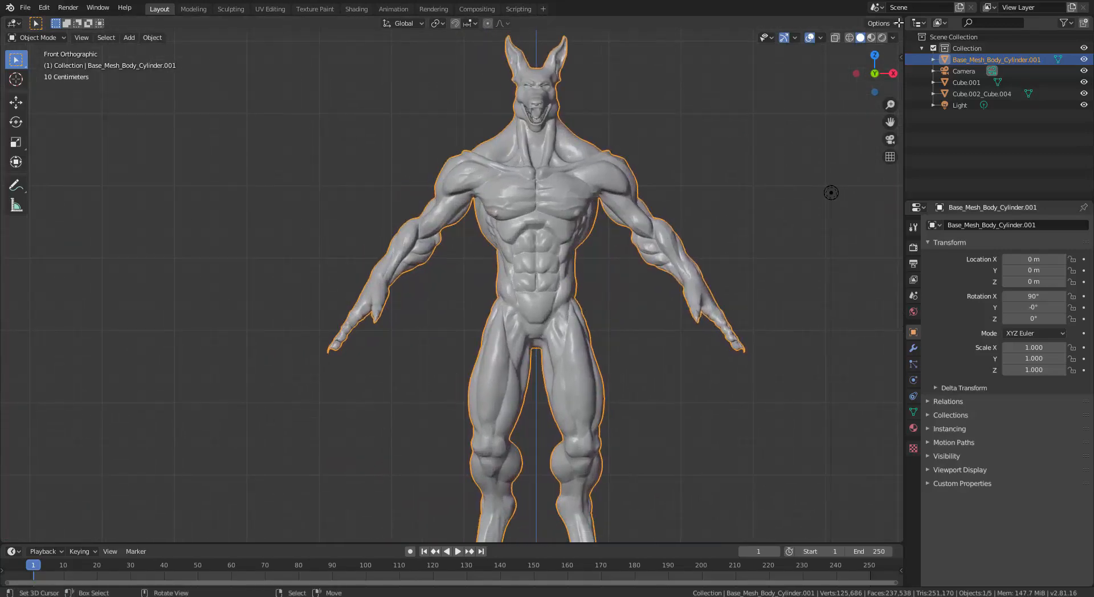
{"action": "left_click_drag", "start_coordinate": [900, 22], "coordinate": [366, 57]}
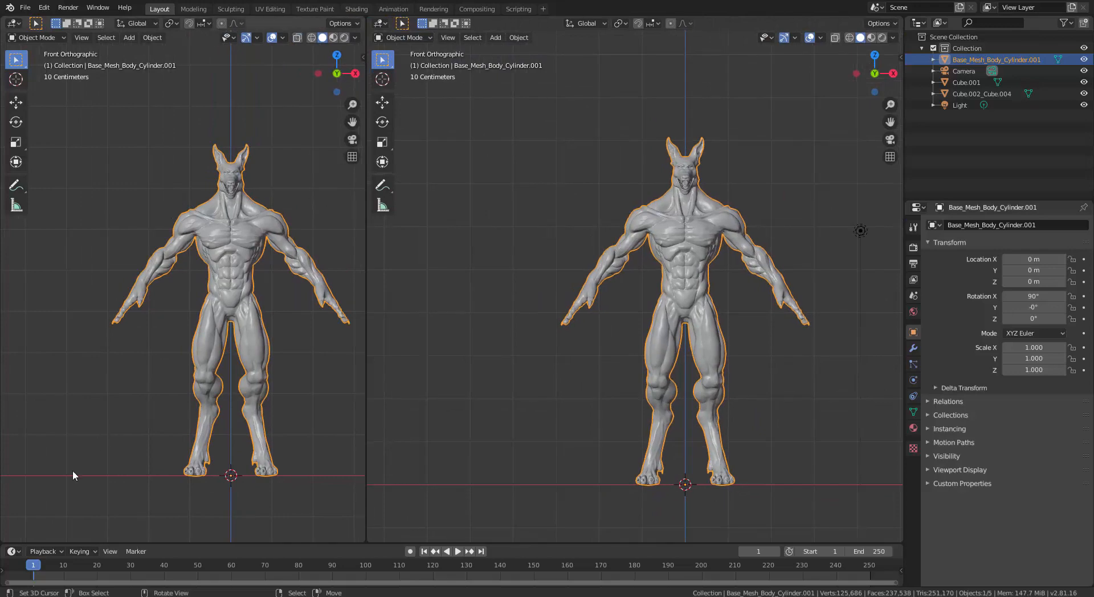
{"action": "left_click", "coordinate": [15, 551]}
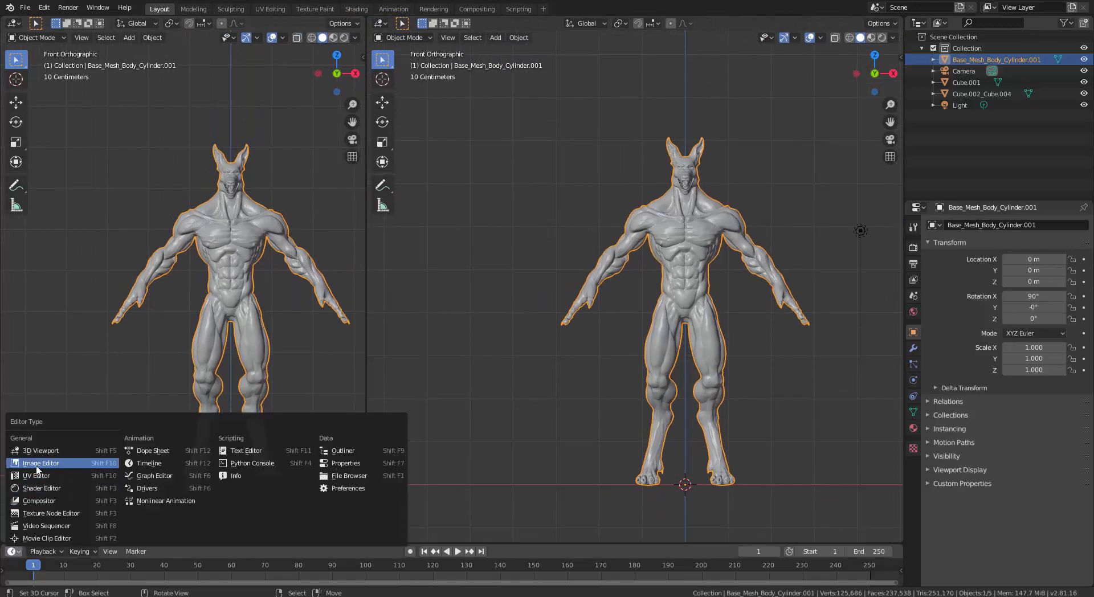
{"action": "left_click", "coordinate": [37, 465]}
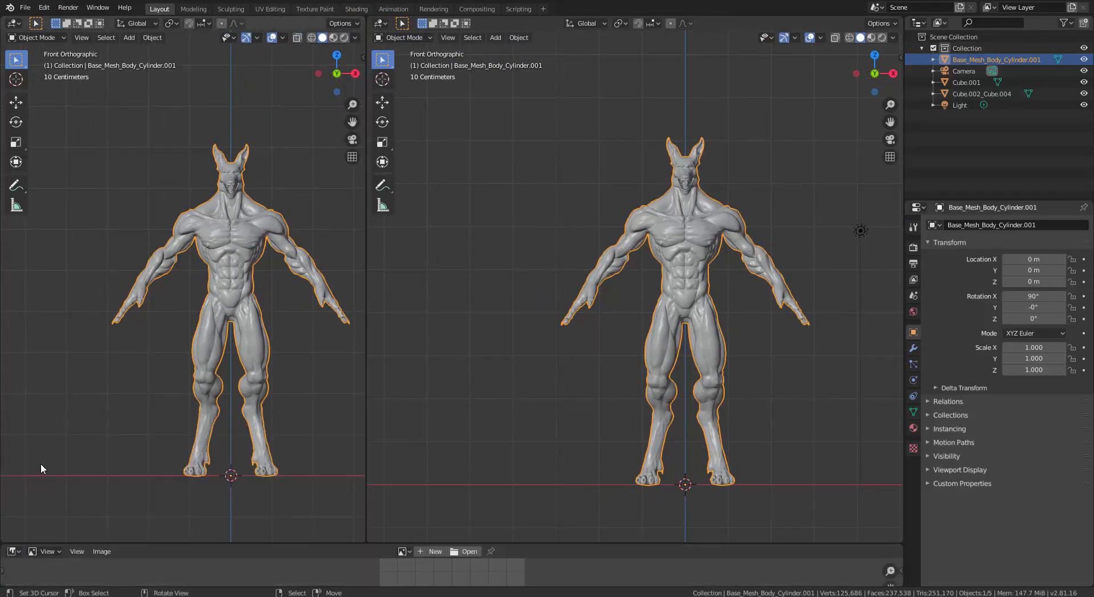
{"action": "left_click", "coordinate": [12, 551]}
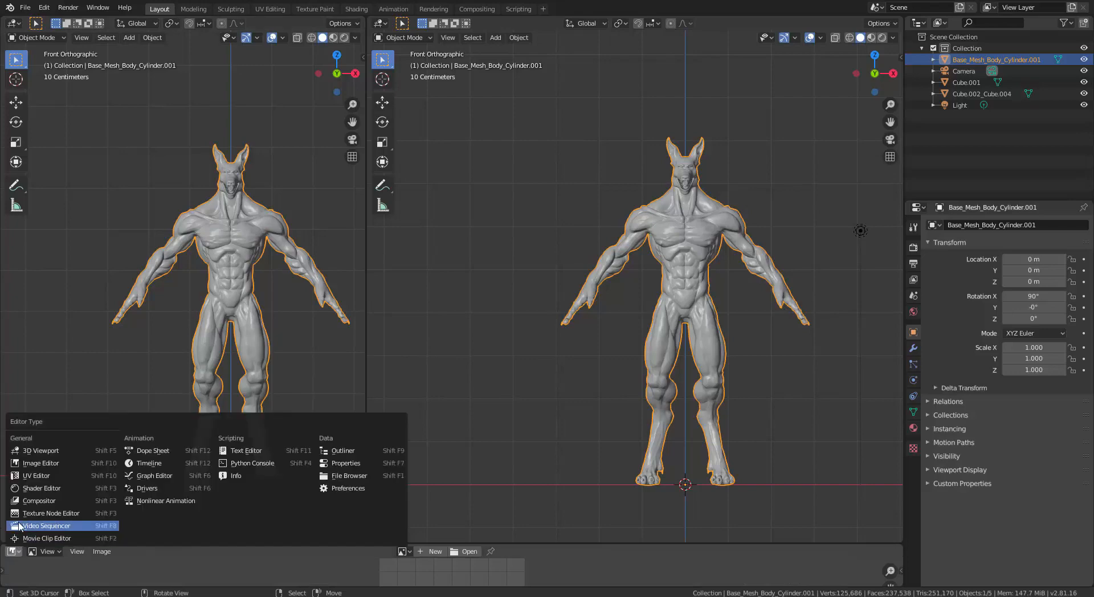
{"action": "left_click", "coordinate": [150, 463]}
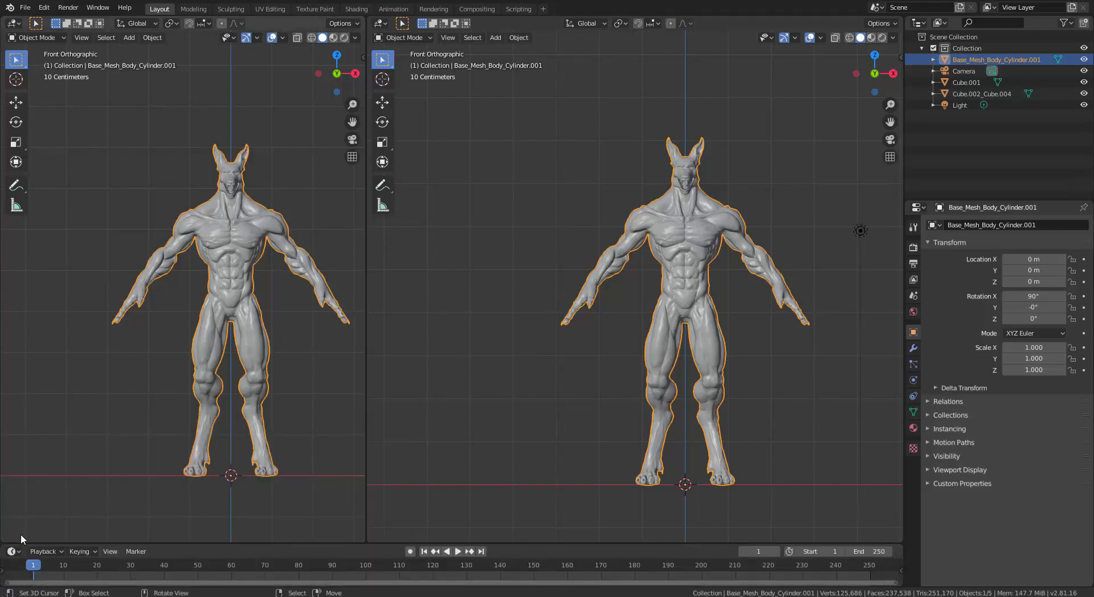
Step: Turn the smaller viewport into an Image Editor showing the reference picture Anubis.png, and narrow that area
{"action": "left_click", "coordinate": [14, 23]}
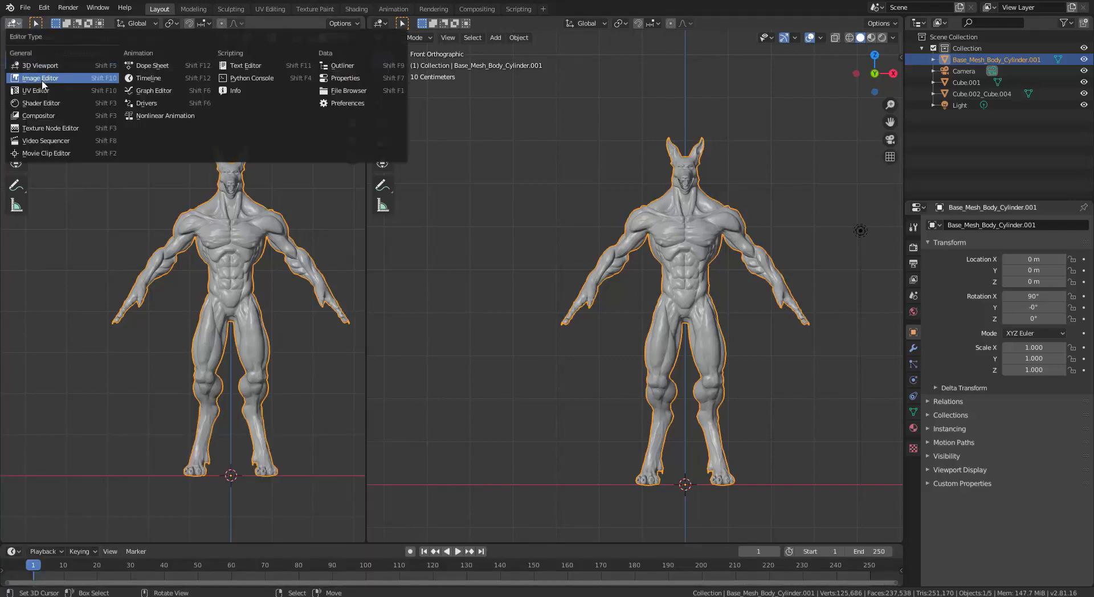
{"action": "left_click", "coordinate": [42, 80]}
{"action": "left_click", "coordinate": [200, 24]}
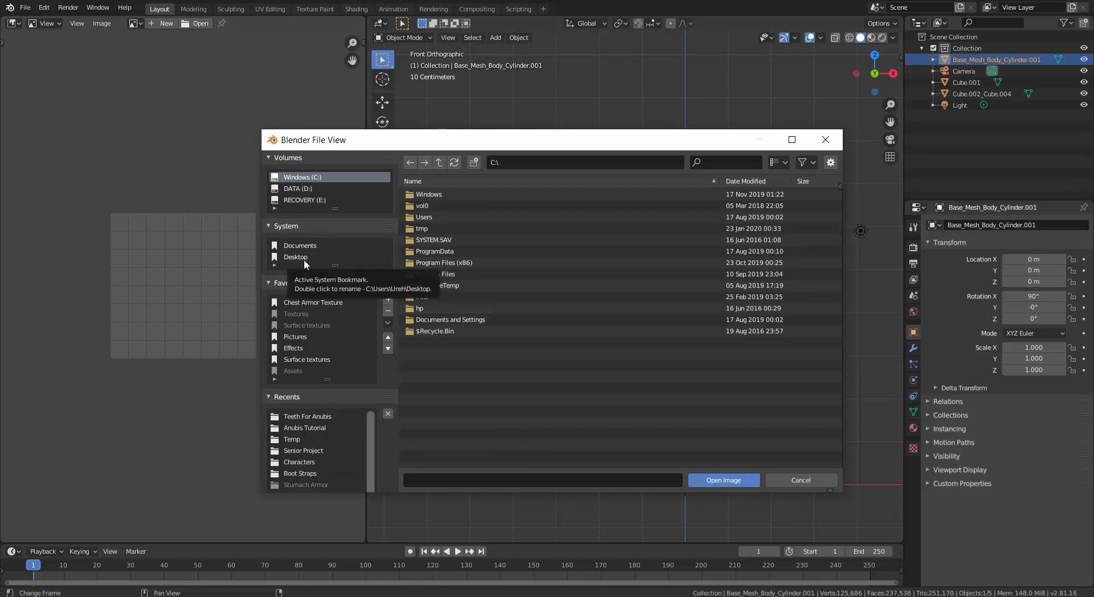
{"action": "scroll", "coordinate": [319, 337], "scroll_direction": "down", "scroll_amount": 3}
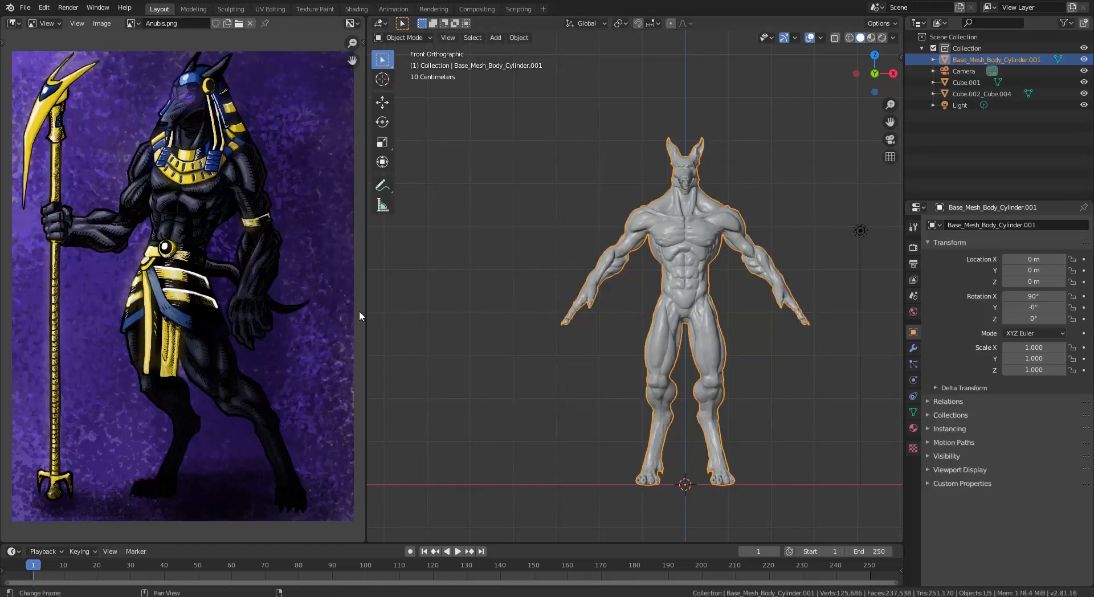
{"action": "left_click_drag", "start_coordinate": [359, 316], "coordinate": [312, 312]}
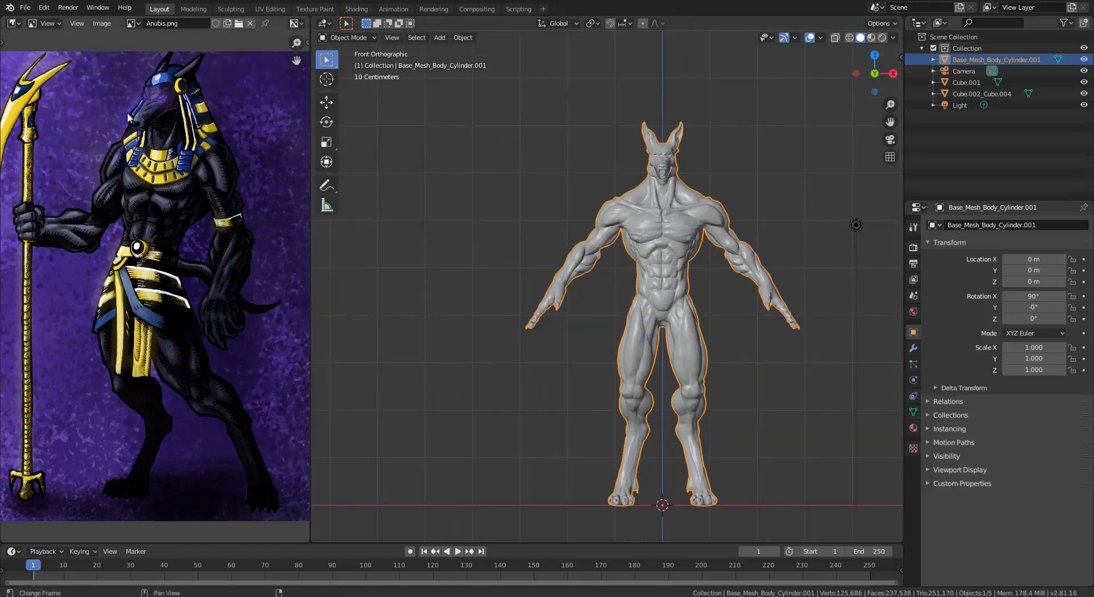
Step: Add a mesh circle with 12 vertices to the scene
{"action": "scroll", "coordinate": [704, 302], "scroll_direction": "up", "scroll_amount": 5}
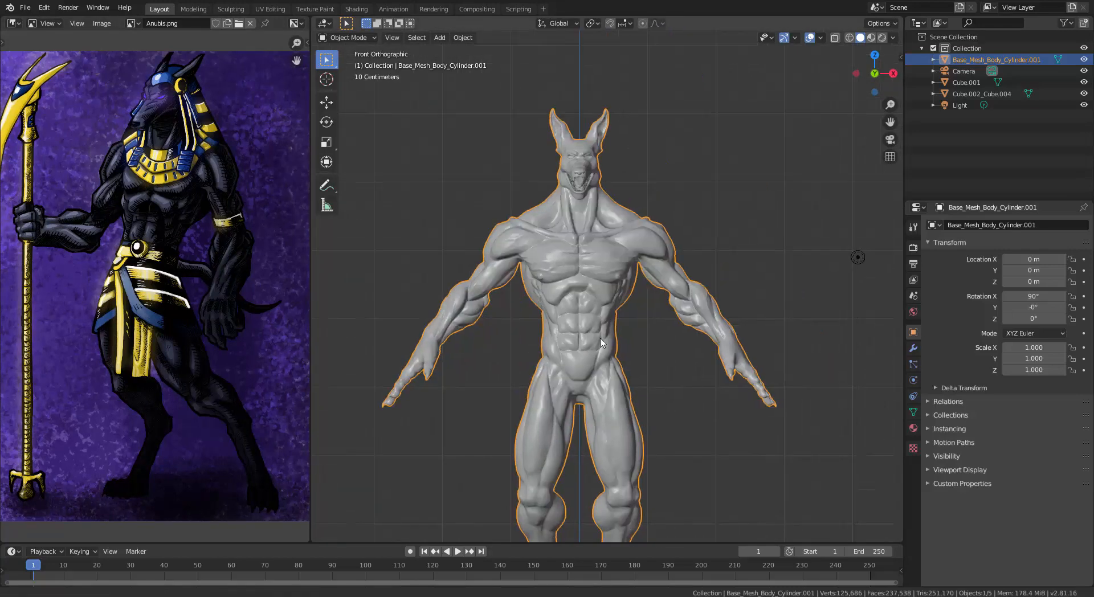
{"action": "scroll", "coordinate": [589, 346], "scroll_direction": "up", "scroll_amount": 4}
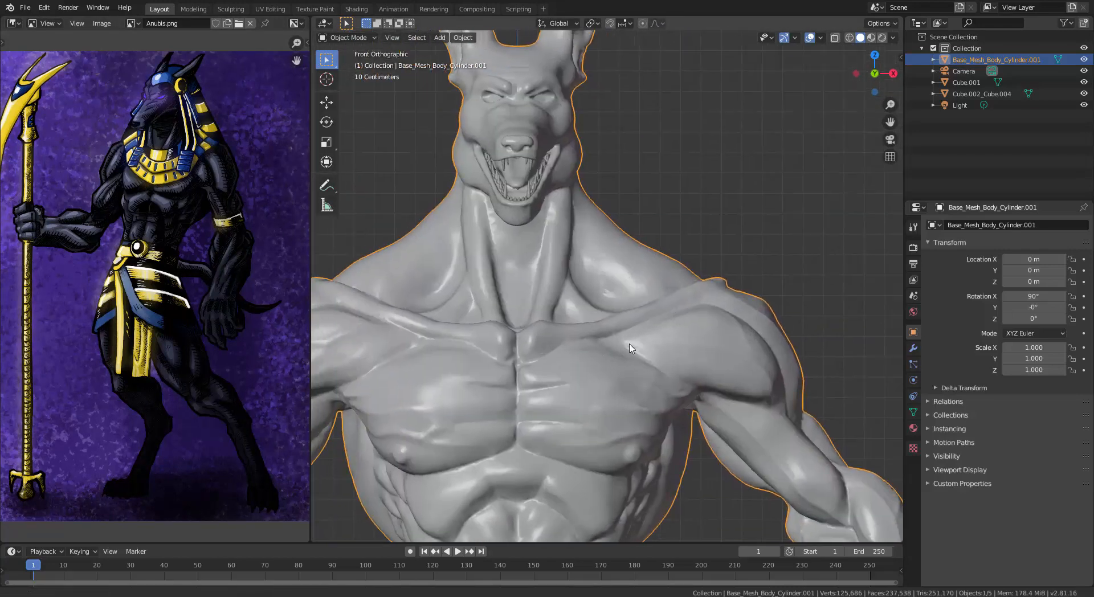
{"action": "scroll", "coordinate": [615, 383], "scroll_direction": "down", "scroll_amount": 9}
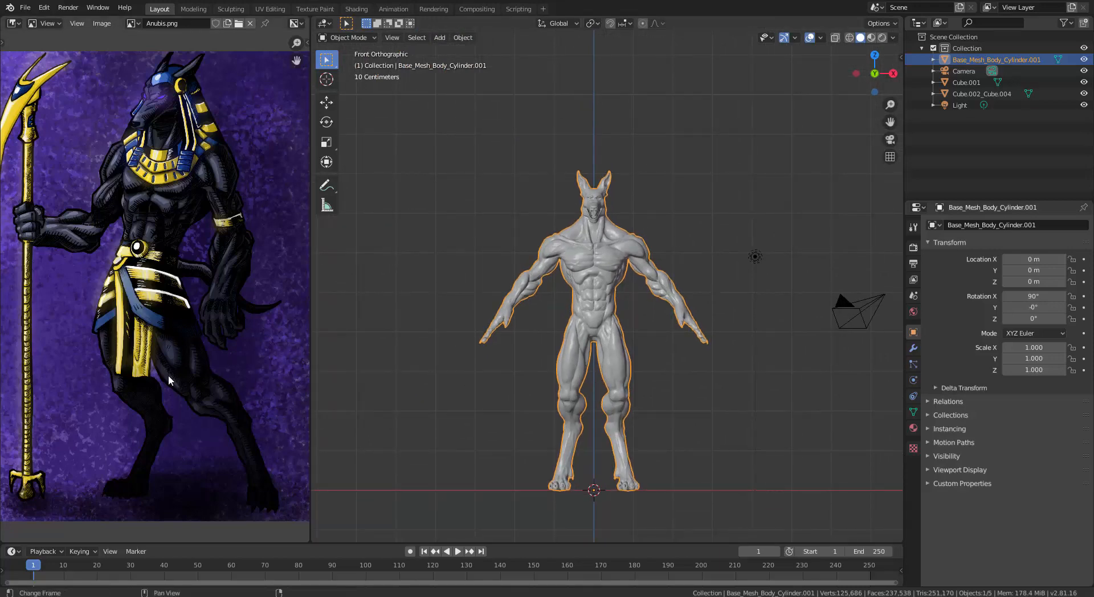
{"action": "scroll", "coordinate": [648, 425], "scroll_direction": "up", "scroll_amount": 1}
{"action": "scroll", "coordinate": [647, 425], "scroll_direction": "up", "scroll_amount": 2}
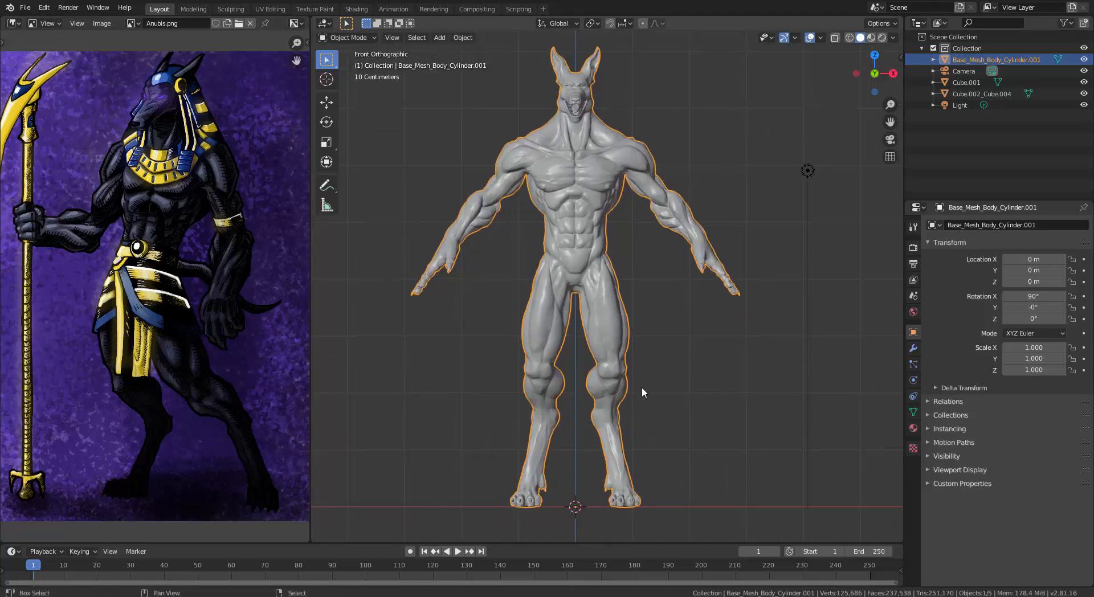
{"action": "key", "text": "shift+a"}
{"action": "mouse_move", "coordinate": [635, 379]}
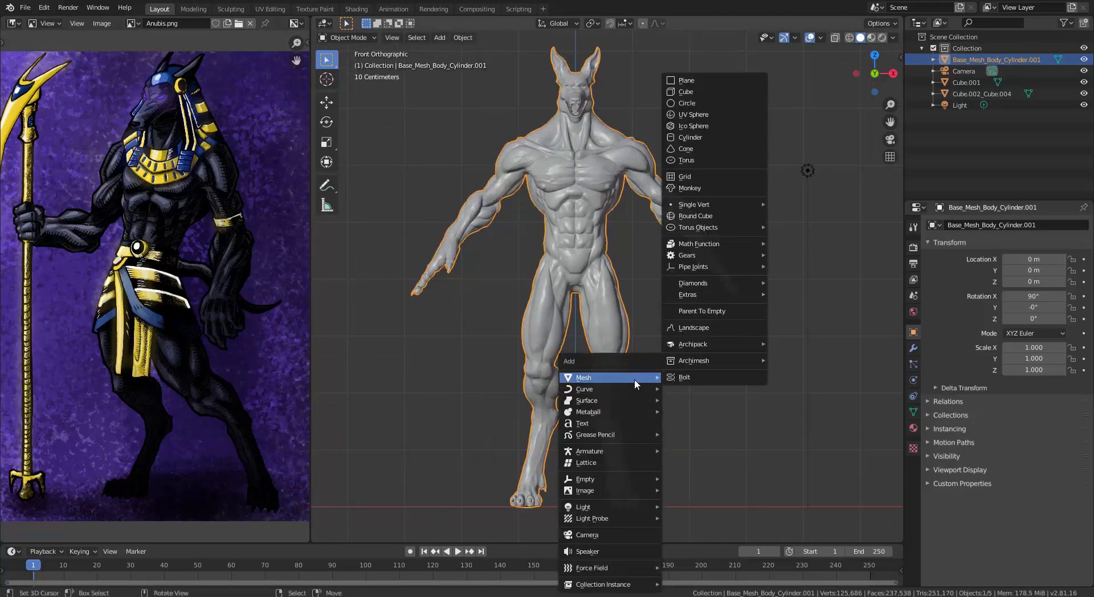
{"action": "left_click", "coordinate": [700, 104]}
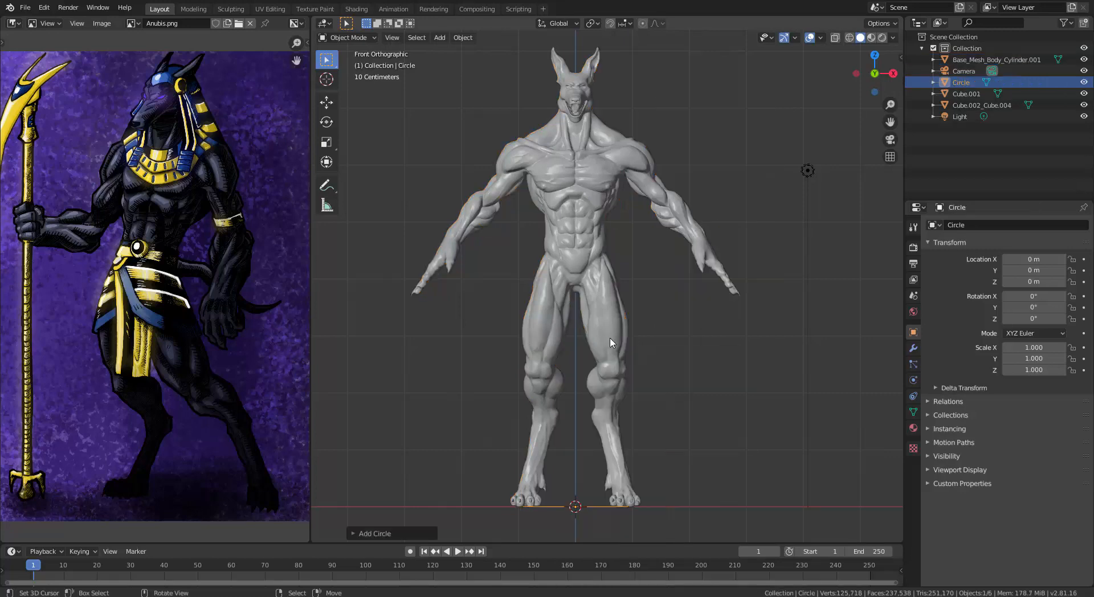
{"action": "left_click", "coordinate": [388, 534]}
{"action": "left_click", "coordinate": [464, 408]}
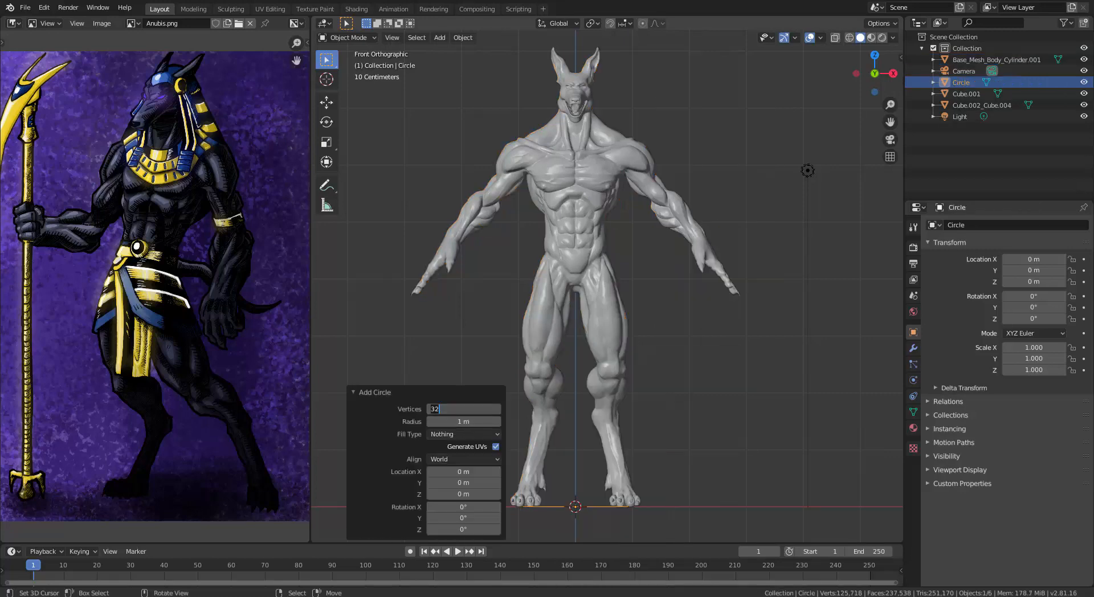
{"action": "key", "text": "Return"}
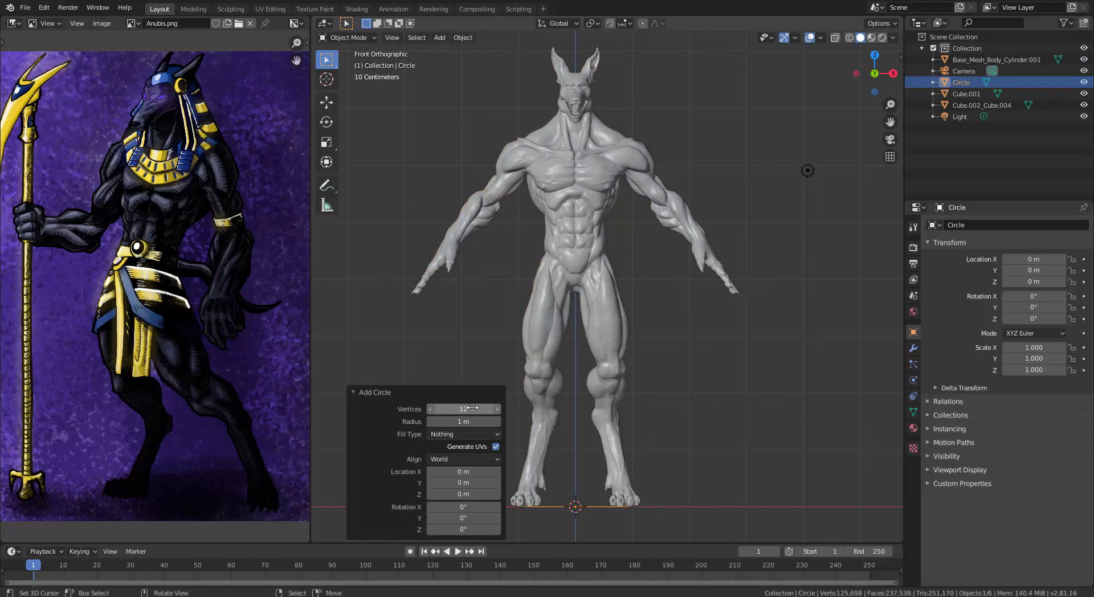
{"action": "left_click", "coordinate": [362, 393]}
Step: In Edit Mode, raise the whole circle along Z to waist height and scale it down closer to the waist's width
{"action": "key", "text": "Tab"}
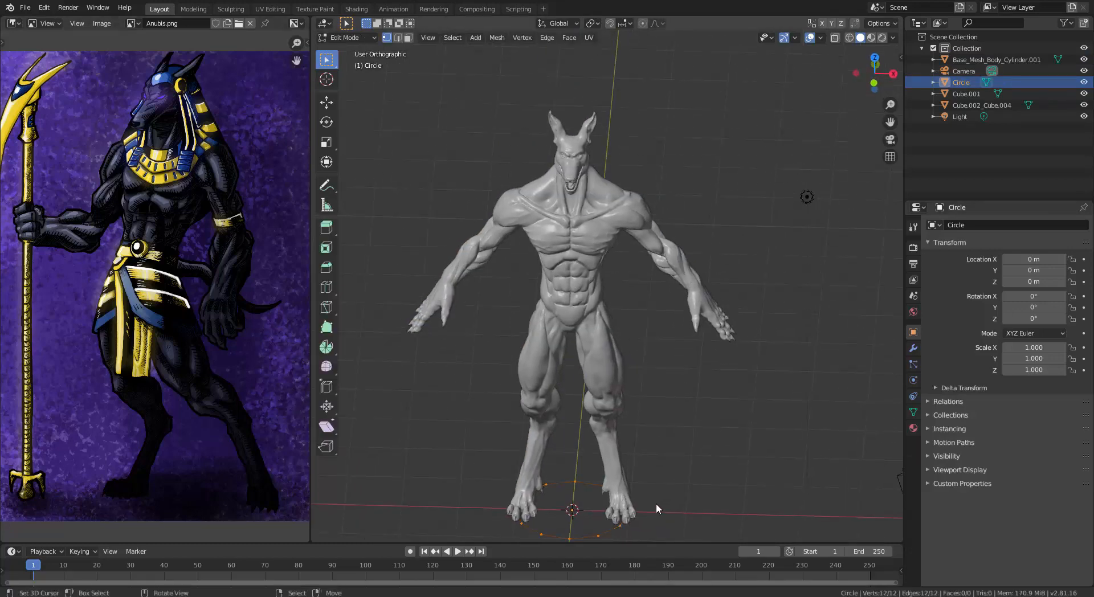
{"action": "key", "text": "g"}
{"action": "key", "text": "z"}
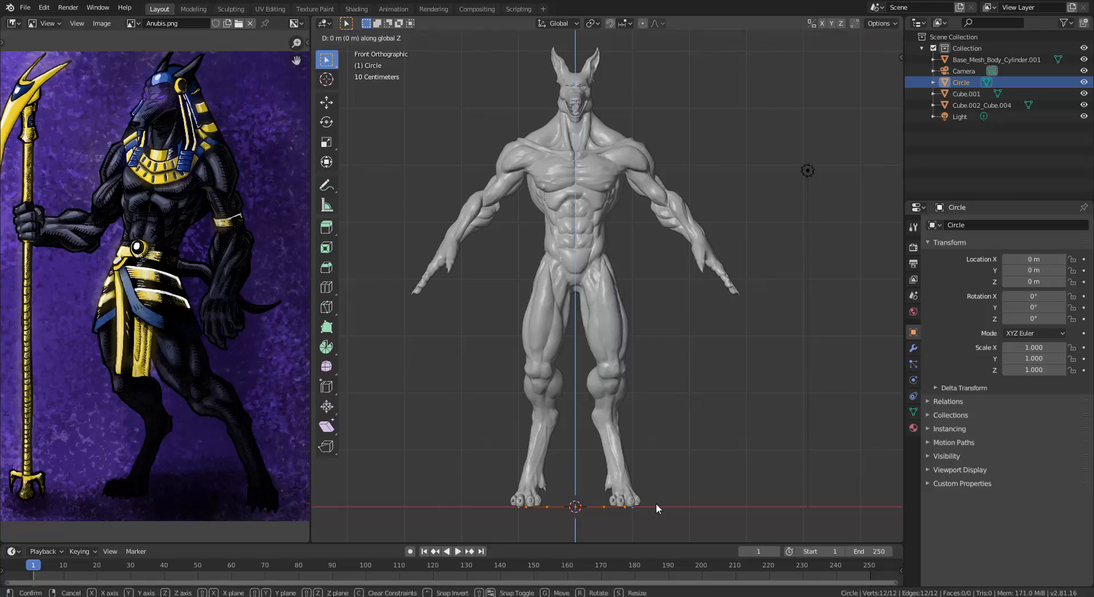
{"action": "left_click", "coordinate": [675, 241]}
{"action": "scroll", "coordinate": [656, 288], "scroll_direction": "up", "scroll_amount": 5}
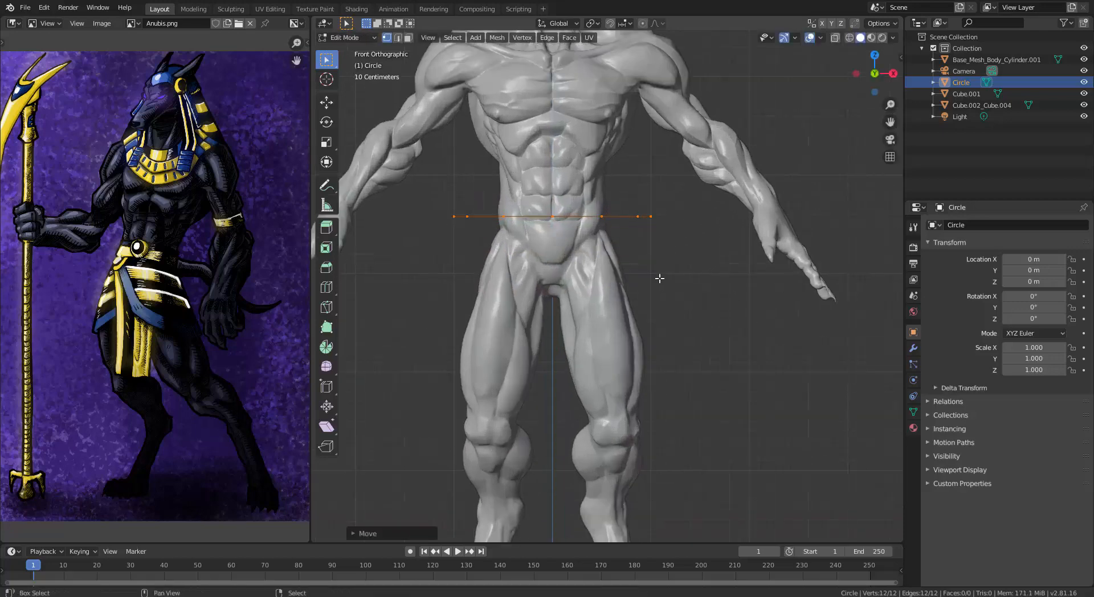
{"action": "key", "text": "s"}
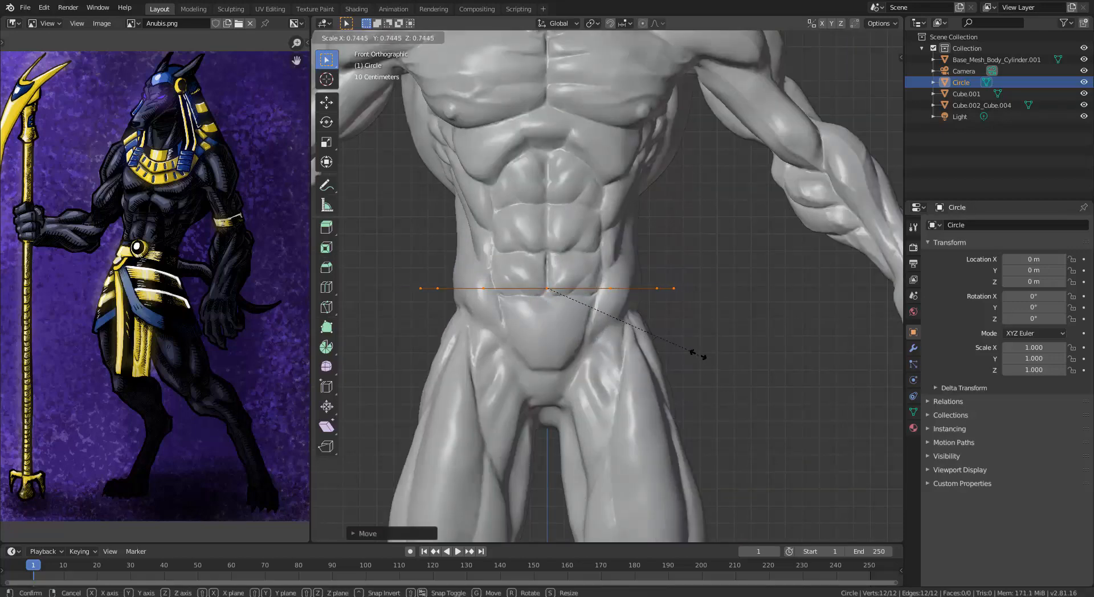
{"action": "left_click", "coordinate": [686, 340]}
Step: From the side view, move the whole circle along Y by about -0.29 m toward the body's waist
{"action": "key", "text": "KP_3"}
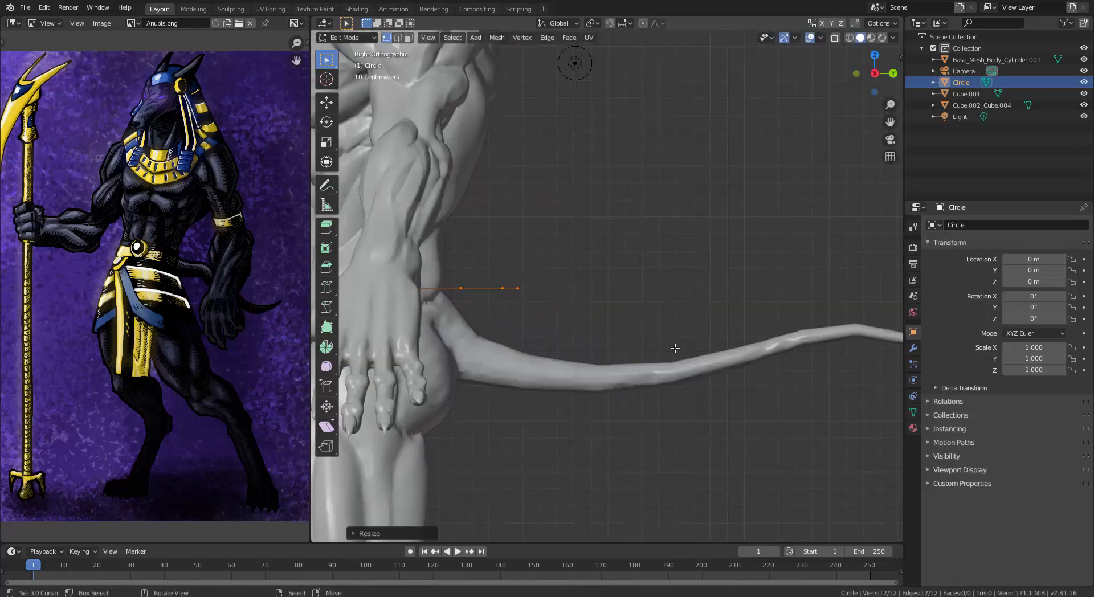
{"action": "middle_click_drag", "start_coordinate": [630, 352], "coordinate": [777, 368], "text": "shift"}
{"action": "key", "text": "g"}
{"action": "key", "text": "y"}
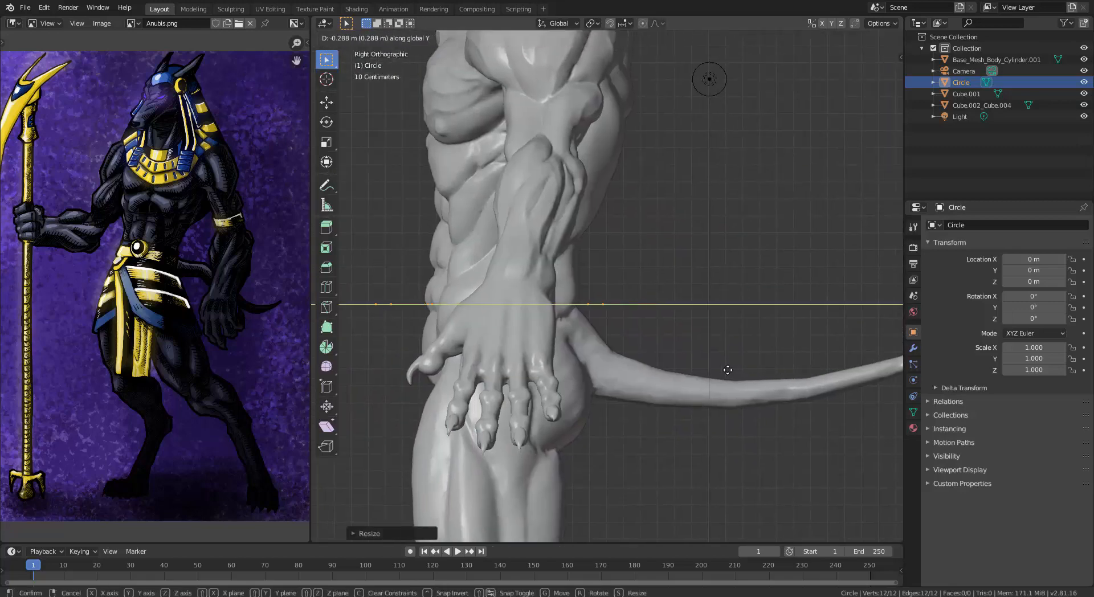
{"action": "left_click", "coordinate": [728, 370]}
Step: Scale the whole circle down and shift it along Y so it sits around the waist
{"action": "middle_click_drag", "start_coordinate": [696, 376], "coordinate": [744, 395]}
{"action": "middle_click_drag", "start_coordinate": [745, 403], "coordinate": [602, 430]}
{"action": "key", "text": "s"}
{"action": "left_click", "coordinate": [728, 417]}
{"action": "key", "text": "g"}
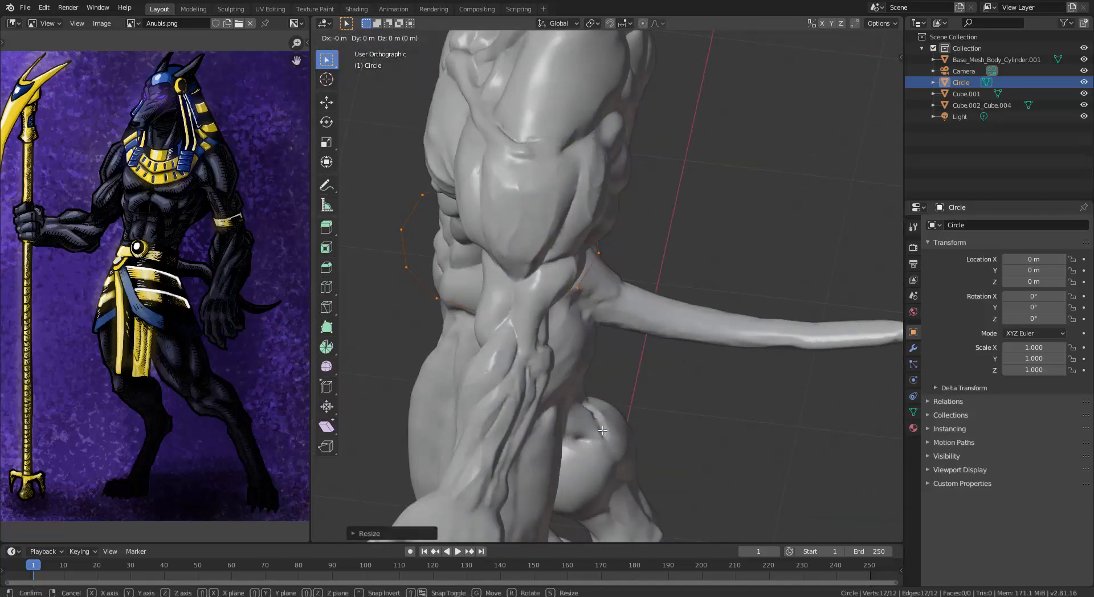
{"action": "key", "text": "y"}
{"action": "left_click", "coordinate": [615, 435]}
Step: Scale the circle along Y to match the waist's depth and reposition it around the body
{"action": "middle_click_drag", "start_coordinate": [660, 402], "coordinate": [792, 424]}
{"action": "key", "text": "s"}
{"action": "key", "text": "y"}
{"action": "left_click", "coordinate": [682, 318]}
{"action": "key", "text": "s"}
{"action": "key", "text": "y"}
{"action": "left_click", "coordinate": [645, 447]}
{"action": "middle_click_drag", "start_coordinate": [564, 399], "coordinate": [591, 241]}
{"action": "key", "text": "g"}
{"action": "left_click", "coordinate": [623, 448]}
{"action": "middle_click_drag", "start_coordinate": [617, 296], "coordinate": [578, 368]}
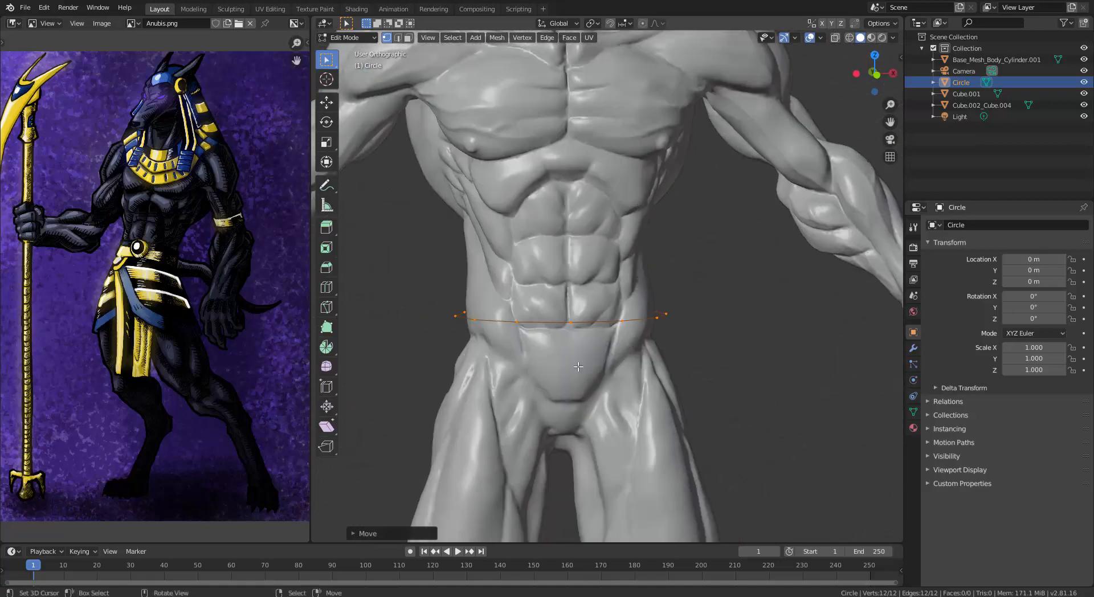
{"action": "middle_click_drag", "start_coordinate": [568, 312], "coordinate": [563, 336]}
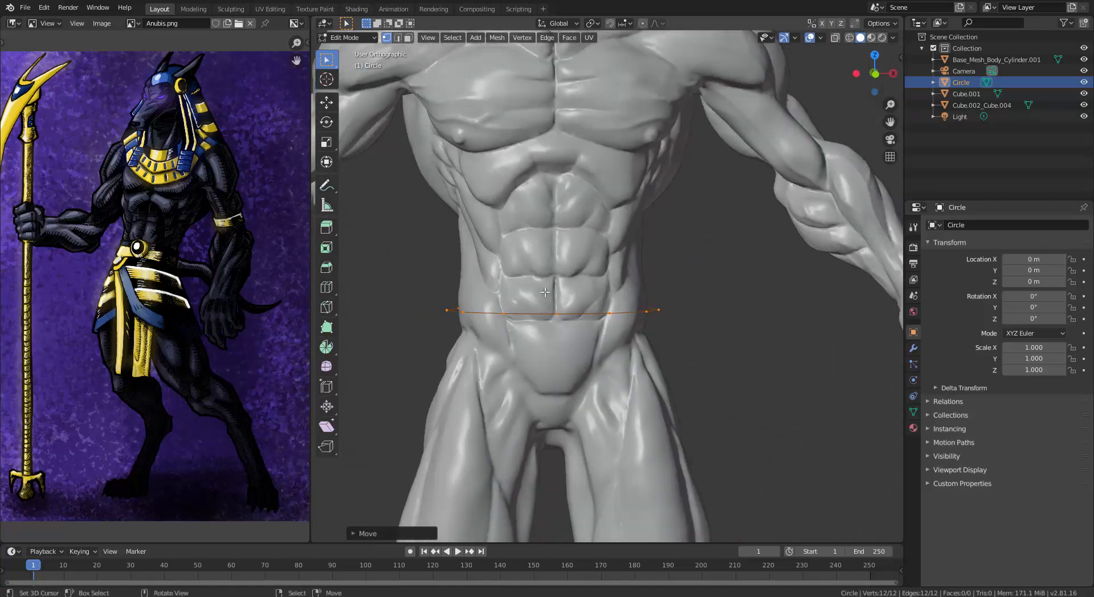
Step: From the front, scale the circle along X to about 0.93 and raise it slightly along Z
{"action": "key", "text": "KP_1"}
{"action": "scroll", "coordinate": [593, 349], "scroll_direction": "up", "scroll_amount": 4}
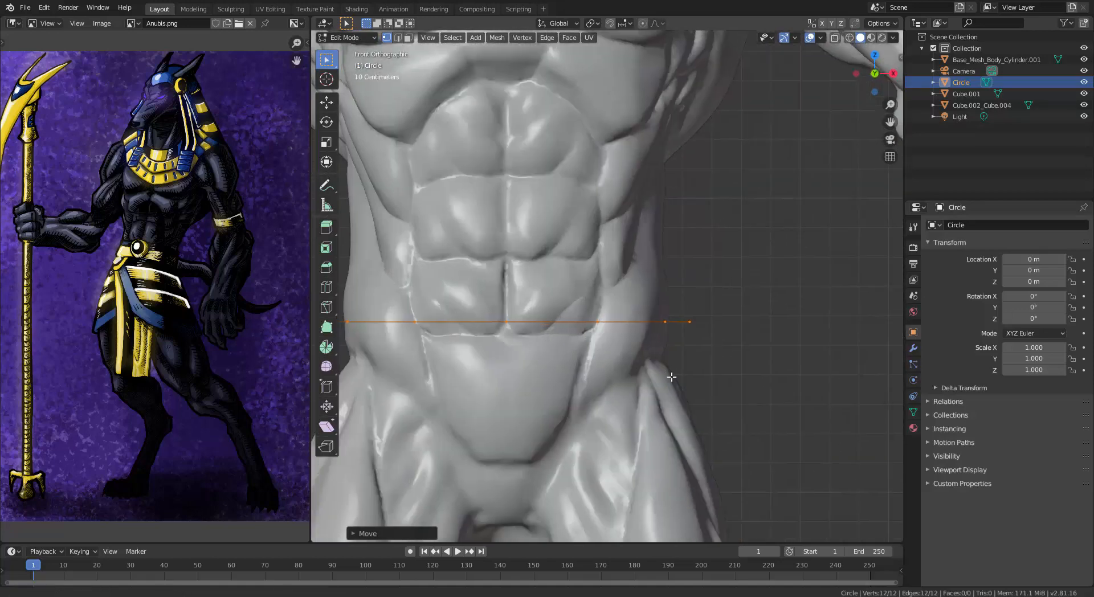
{"action": "key", "text": "s"}
{"action": "key", "text": "x"}
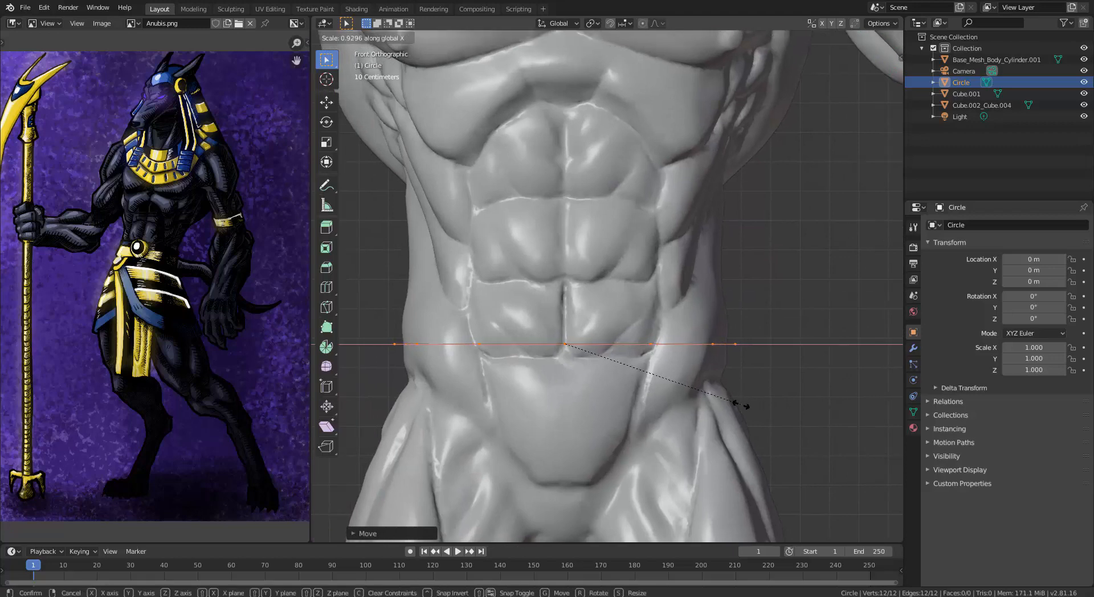
{"action": "left_click", "coordinate": [740, 404]}
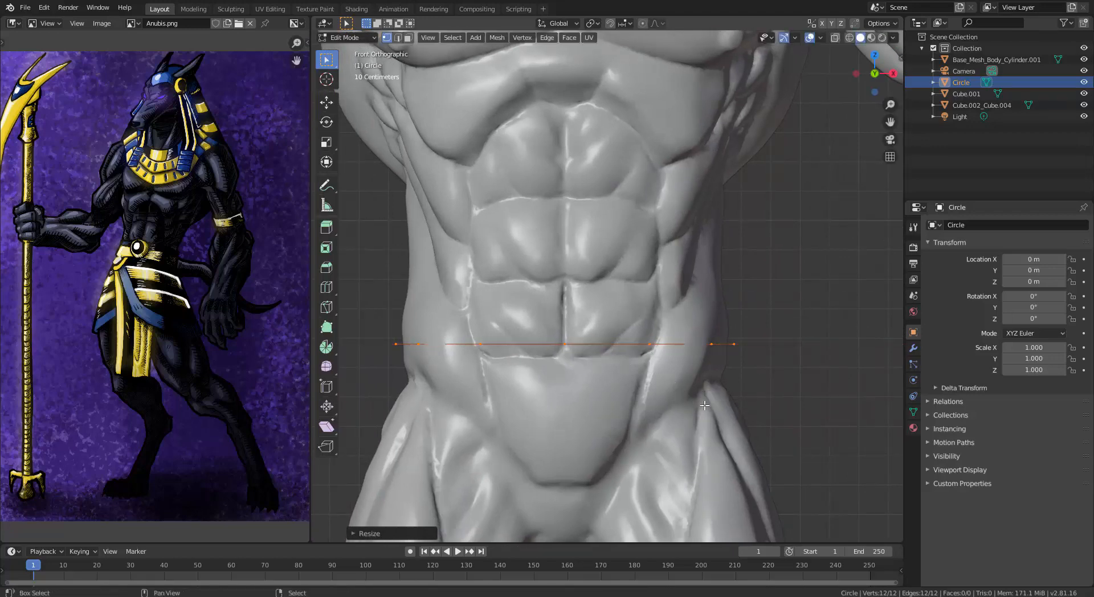
{"action": "scroll", "coordinate": [705, 405], "scroll_direction": "down", "scroll_amount": 3}
{"action": "key", "text": "g"}
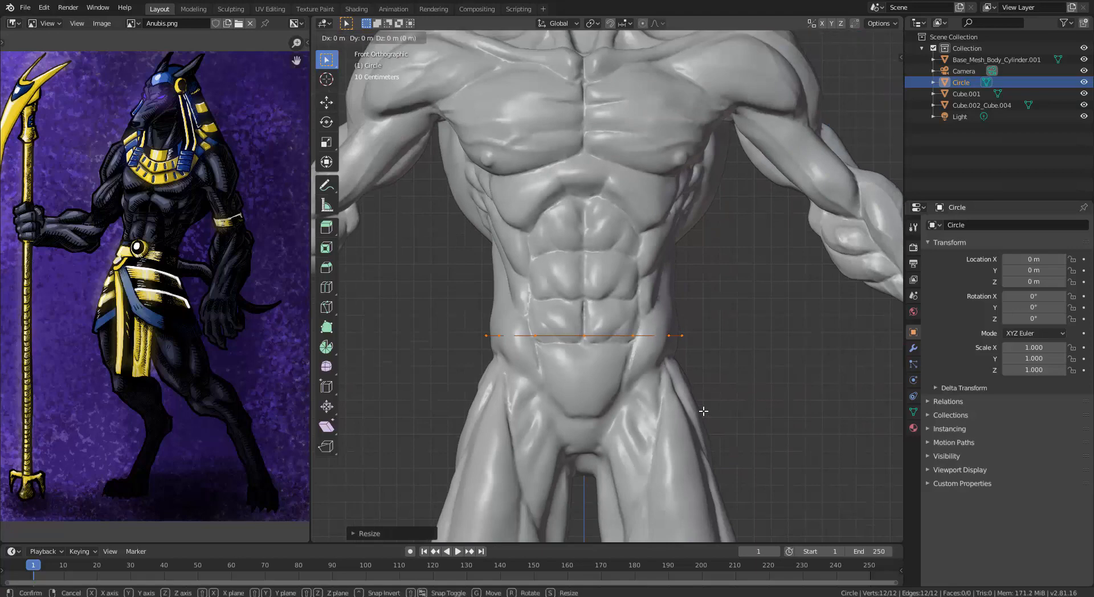
{"action": "key", "text": "z"}
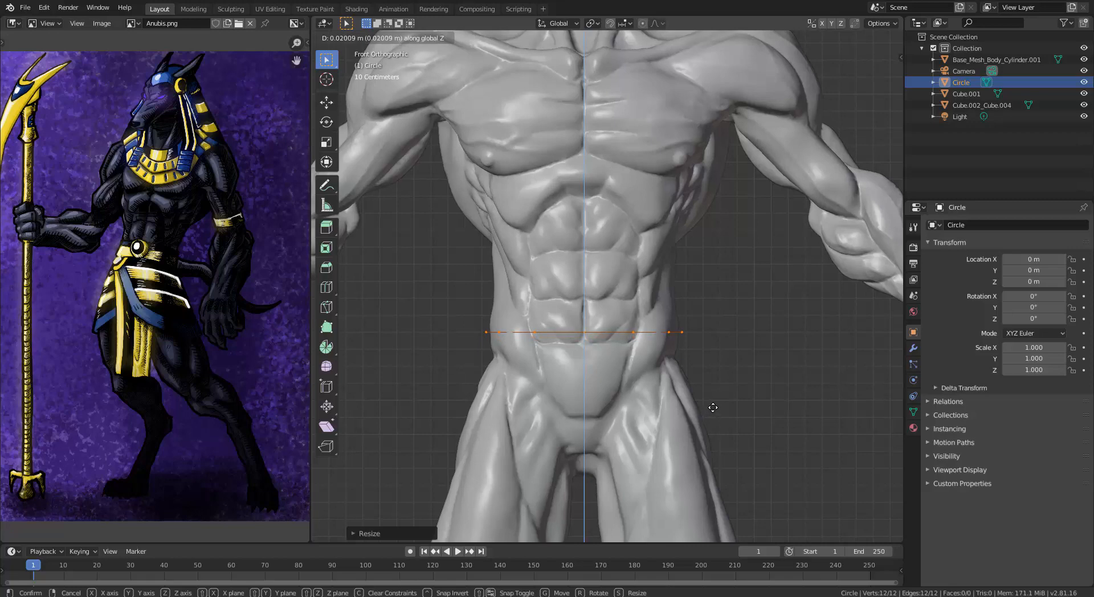
{"action": "left_click", "coordinate": [715, 403]}
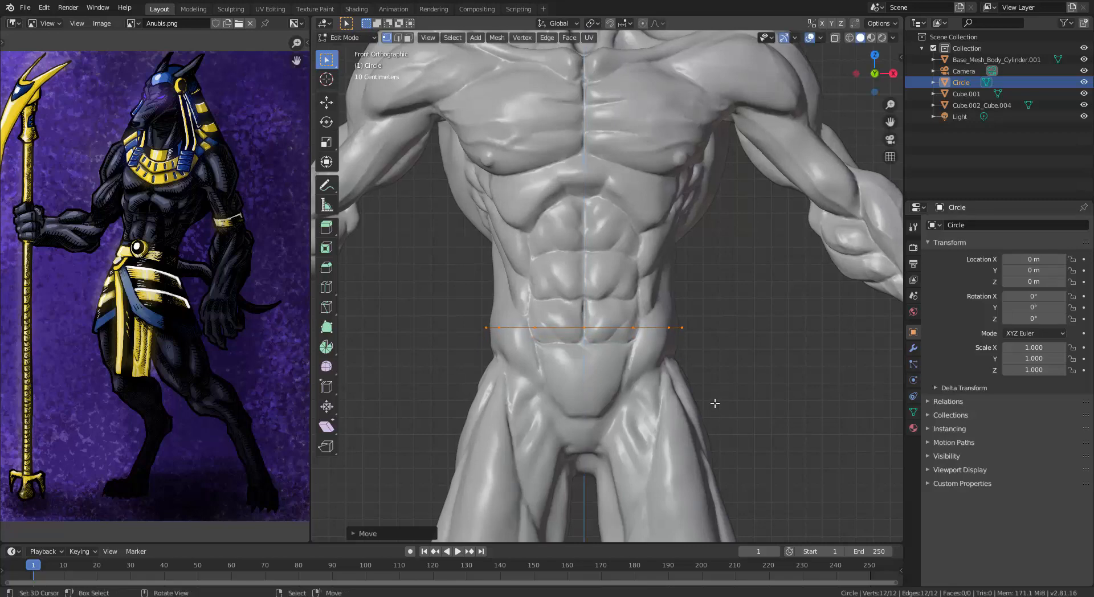
Step: Extrude the circle downward along Z to form a belt band around the waist
{"action": "key", "text": "e"}
{"action": "key", "text": "z"}
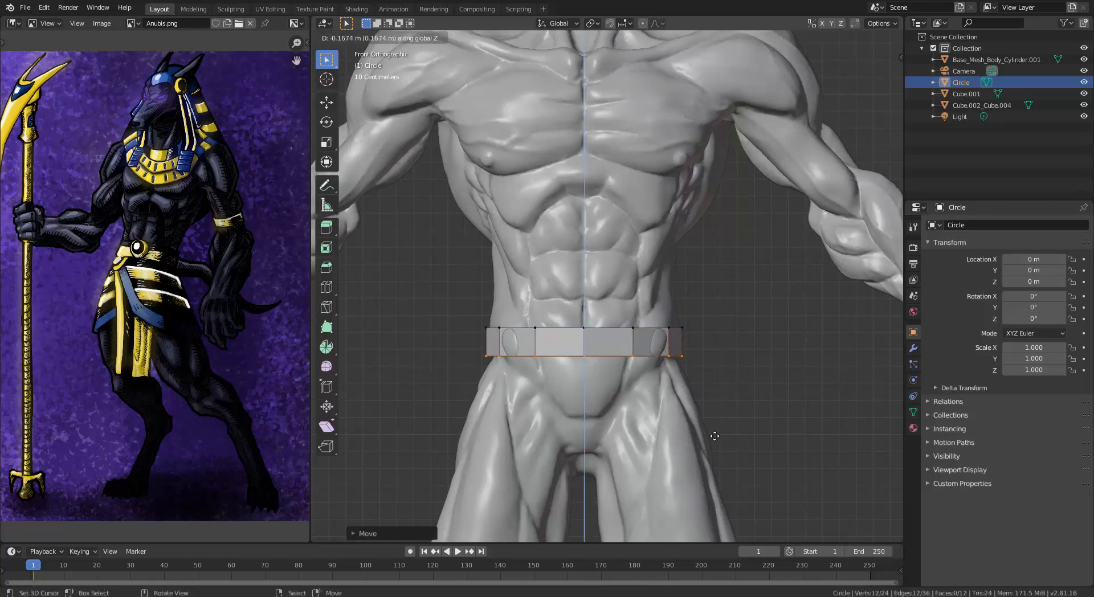
{"action": "left_click", "coordinate": [714, 443]}
Step: Select the entire linked band and expand it slightly outward with Shrink/Fatten
{"action": "middle_click_drag", "start_coordinate": [684, 443], "coordinate": [626, 411]}
{"action": "key", "text": "ctrl+l"}
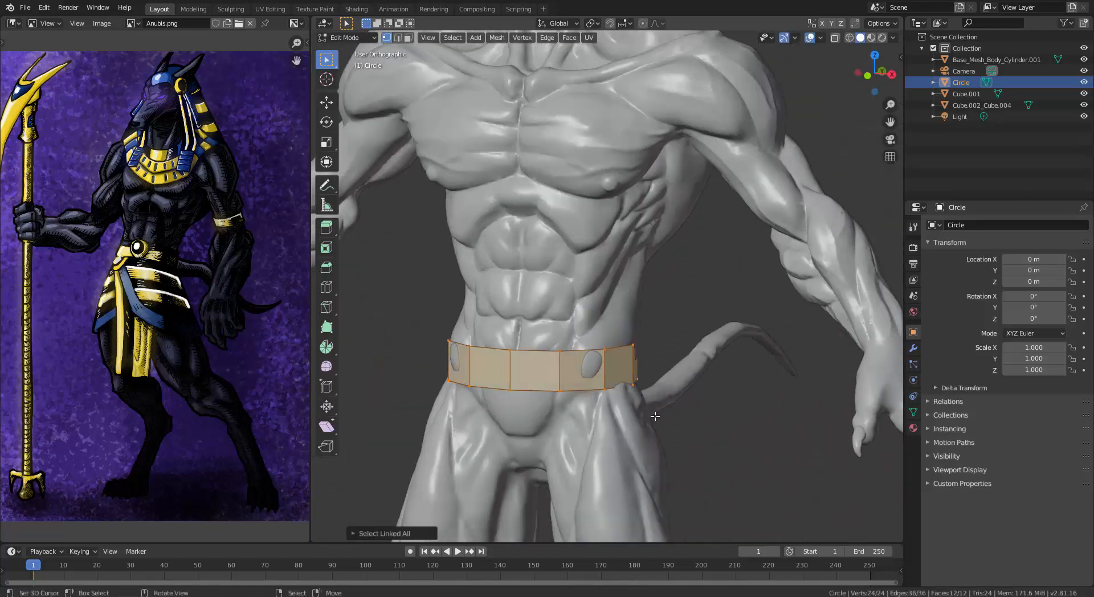
{"action": "middle_click_drag", "start_coordinate": [650, 448], "coordinate": [671, 465]}
{"action": "middle_click_drag", "start_coordinate": [703, 326], "coordinate": [679, 433]}
{"action": "key", "text": "alt+s"}
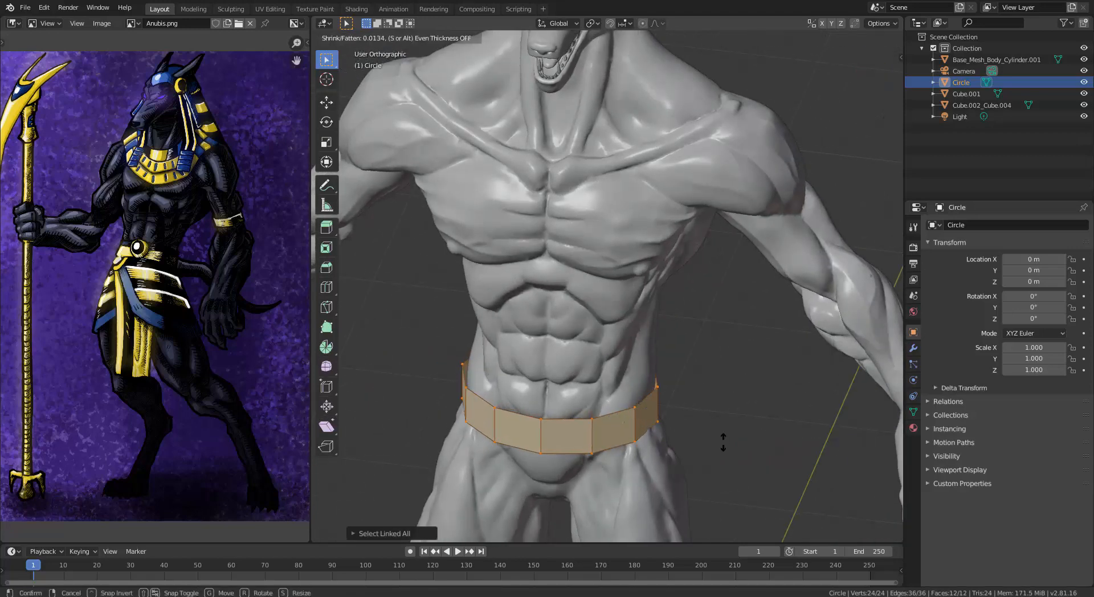
{"action": "left_click", "coordinate": [726, 441]}
Step: Add a Solidify modifier to the belt with a thickness of 0.05 m
{"action": "left_click", "coordinate": [913, 227]}
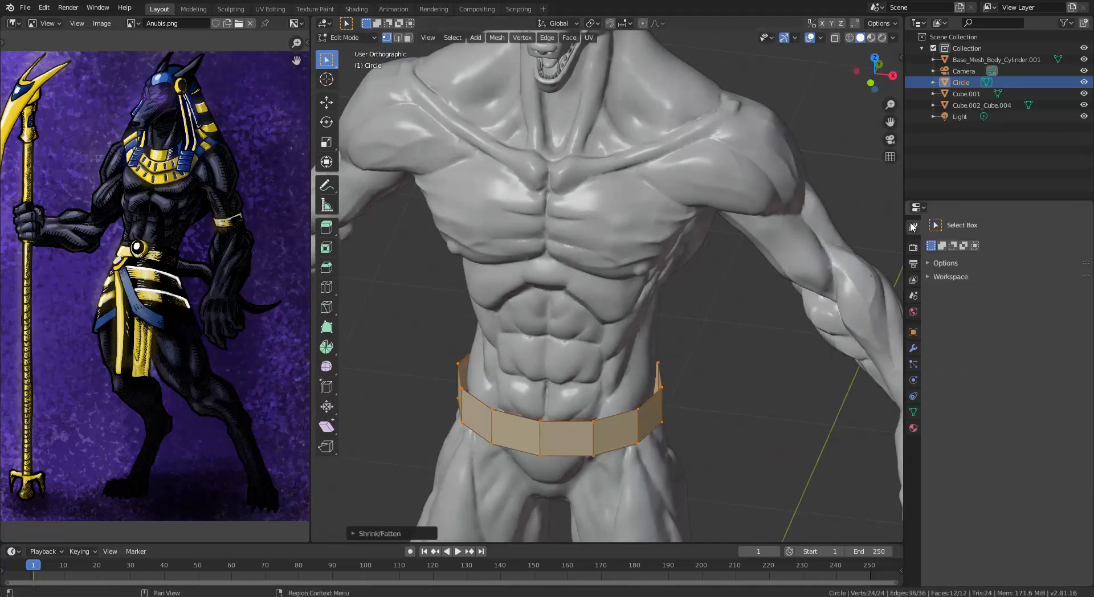
{"action": "left_click", "coordinate": [913, 347]}
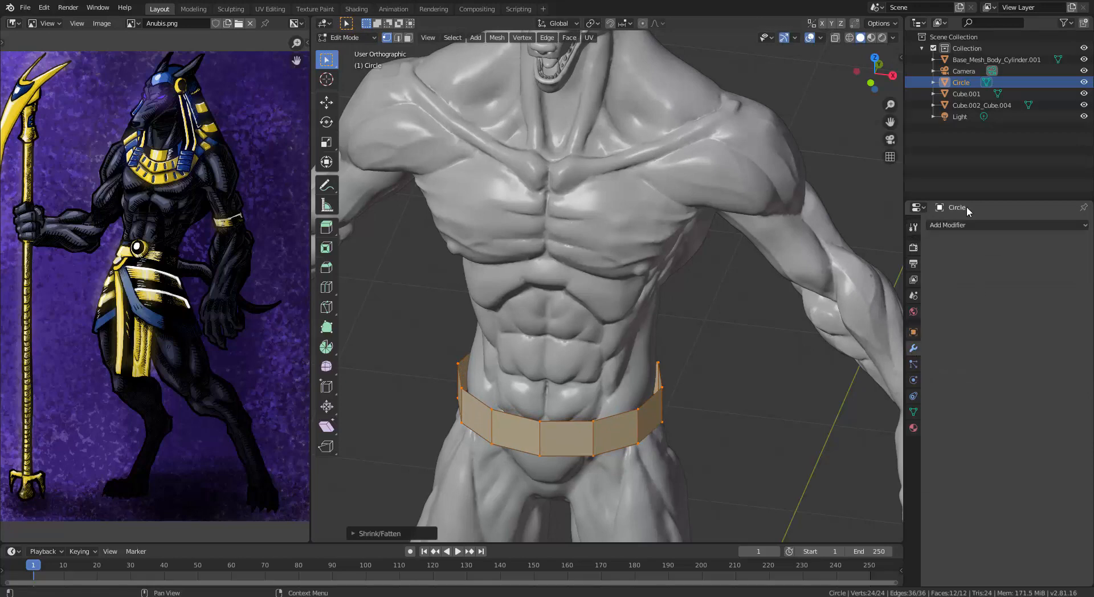
{"action": "left_click", "coordinate": [971, 225]}
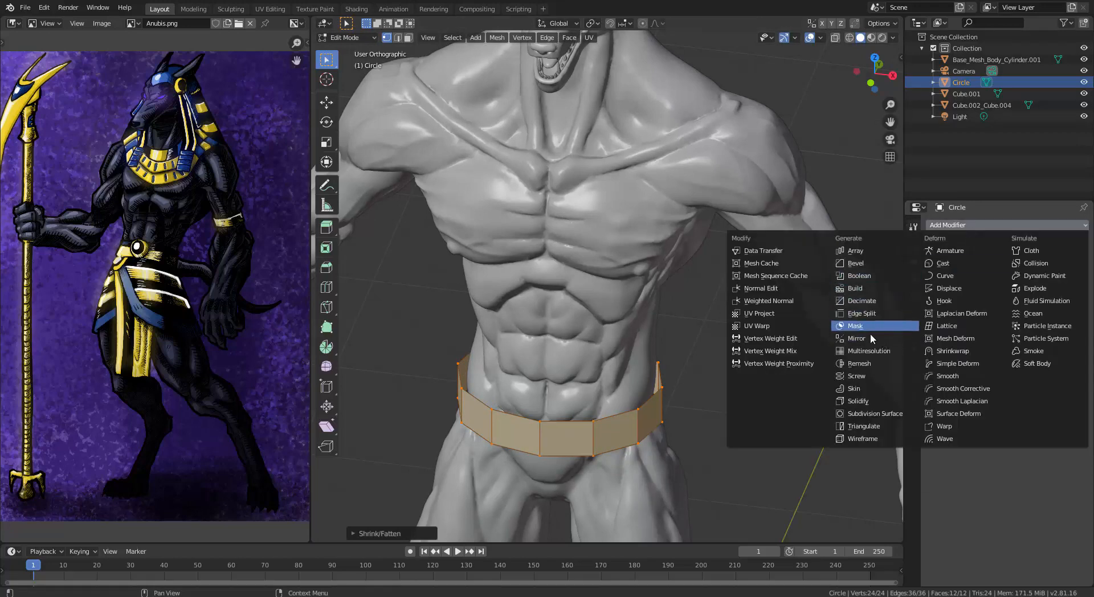
{"action": "left_click", "coordinate": [864, 402]}
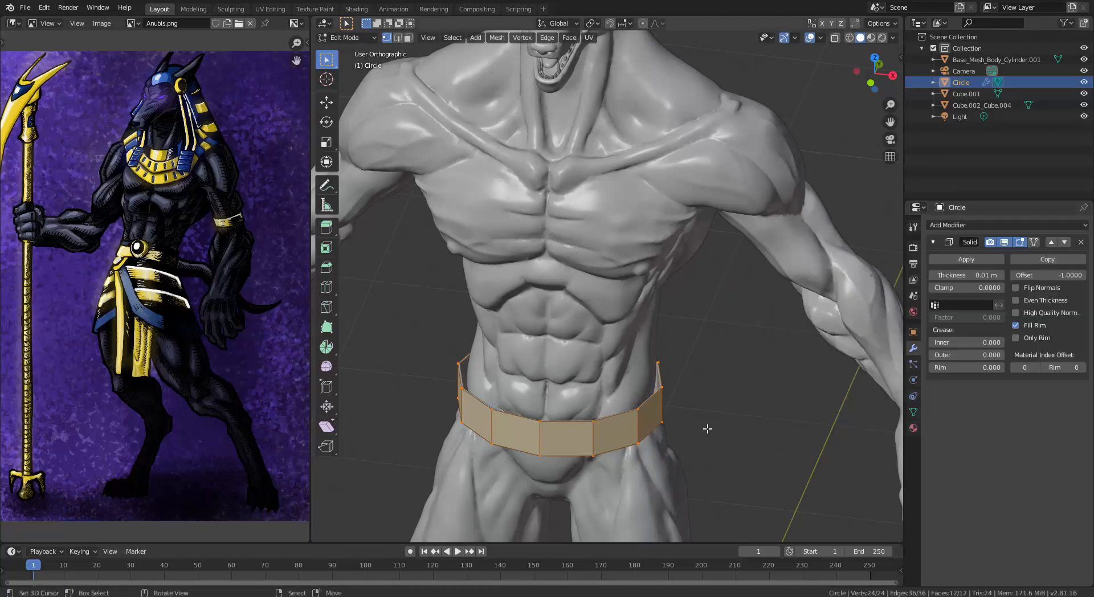
{"action": "left_click", "coordinate": [1004, 276]}
{"action": "left_click", "coordinate": [1004, 276]}
{"action": "left_click", "coordinate": [1004, 276]}
{"action": "left_click", "coordinate": [1004, 276]}
Step: Move the two vertical edges flanking the belt's front centre along Y by about 0.05 m to round the front
{"action": "middle_click_drag", "start_coordinate": [802, 386], "coordinate": [848, 419]}
{"action": "middle_click_drag", "start_coordinate": [787, 452], "coordinate": [656, 385]}
{"action": "right_click", "coordinate": [650, 382], "text": "alt"}
{"action": "key", "text": "g"}
{"action": "key", "text": "y"}
{"action": "left_click", "coordinate": [650, 416]}
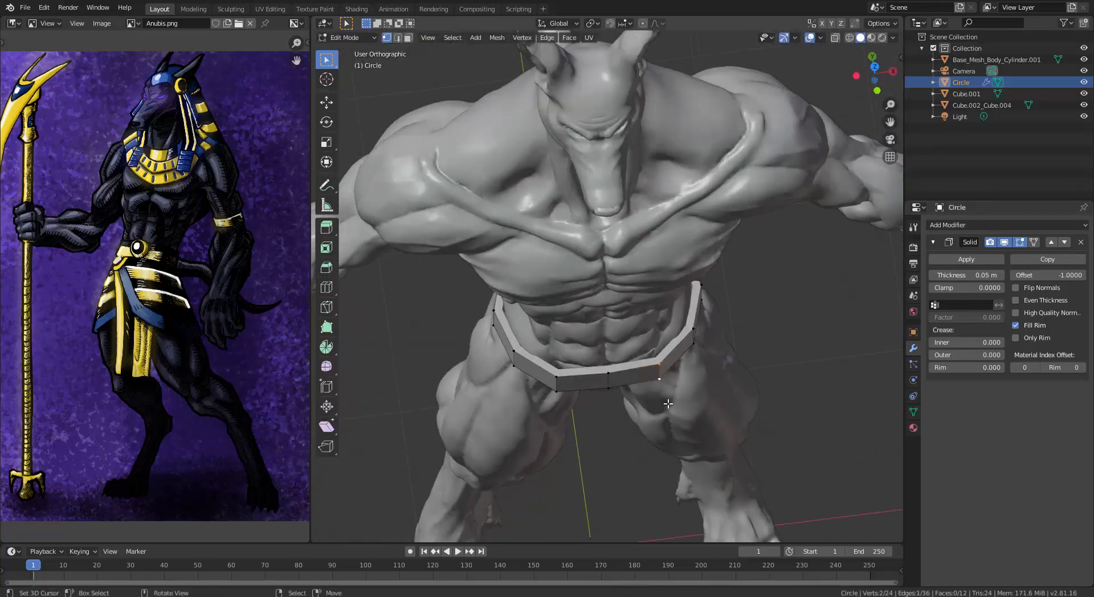
{"action": "key", "text": "g"}
{"action": "left_click", "coordinate": [667, 400]}
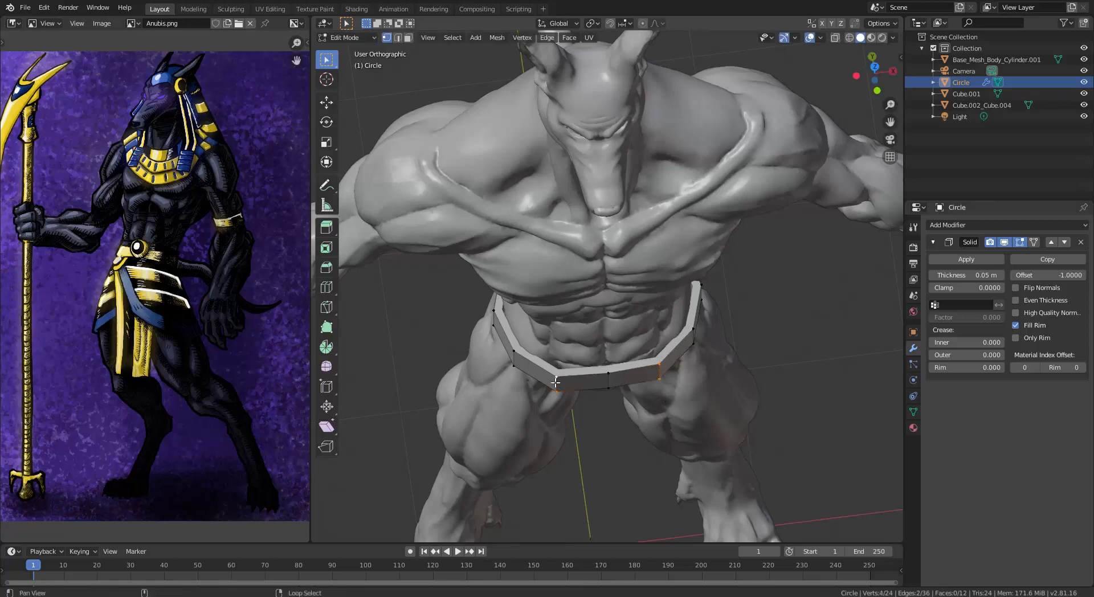
{"action": "key", "text": "g"}
{"action": "key", "text": "y"}
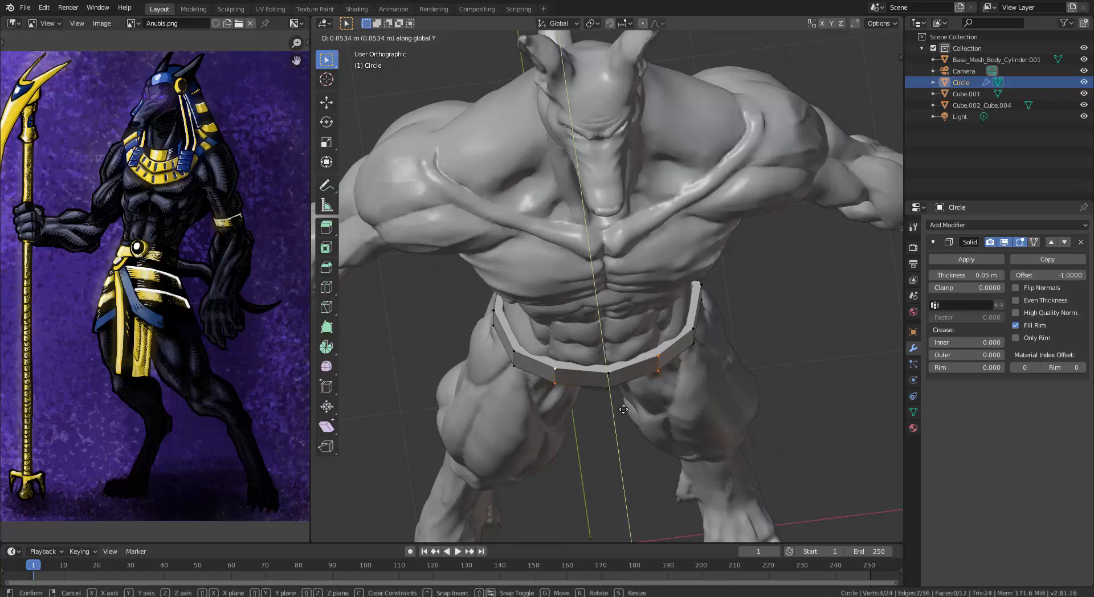
{"action": "left_click", "coordinate": [623, 410]}
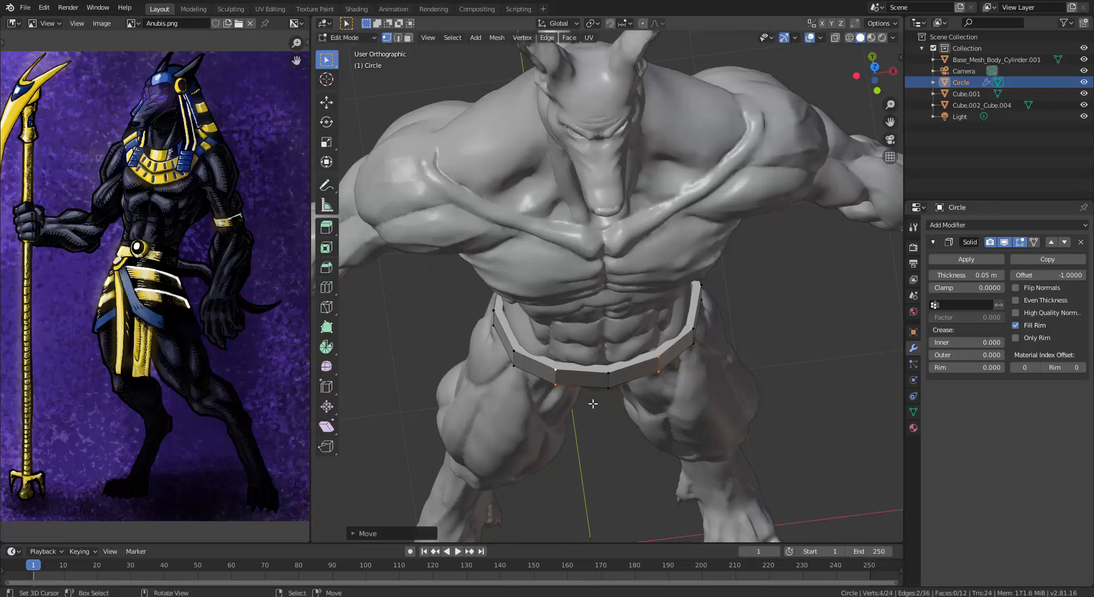
Step: Check the belt in the reference picture, add a horizontal loop cut around the band and slide it slightly above the middle
{"action": "scroll", "coordinate": [215, 218], "scroll_direction": "up", "scroll_amount": 6}
{"action": "middle_click_drag", "start_coordinate": [150, 215], "coordinate": [207, 272]}
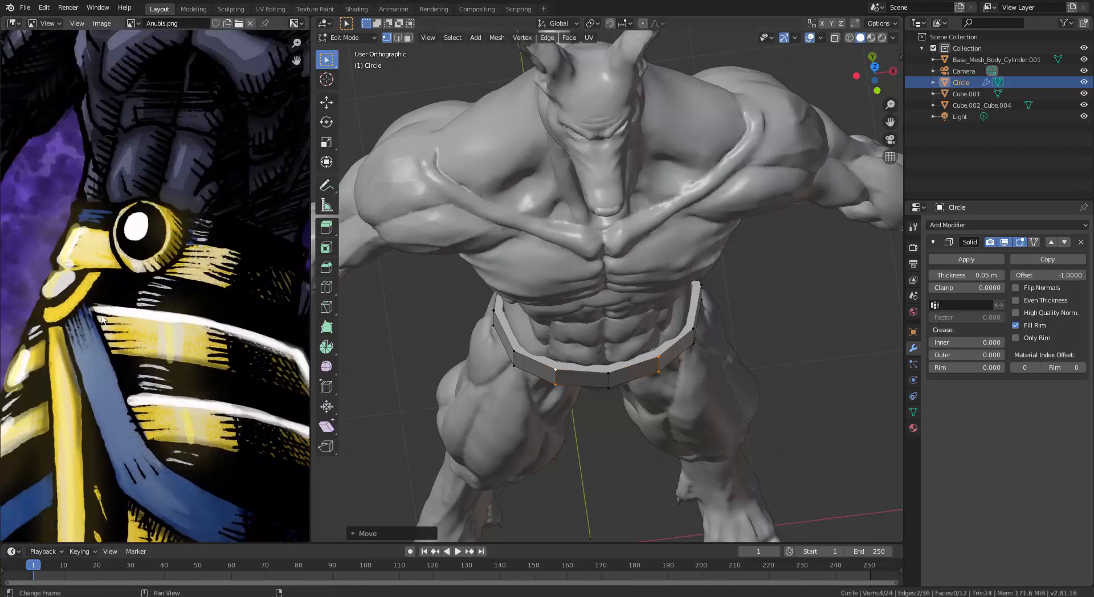
{"action": "middle_click_drag", "start_coordinate": [155, 297], "coordinate": [172, 322]}
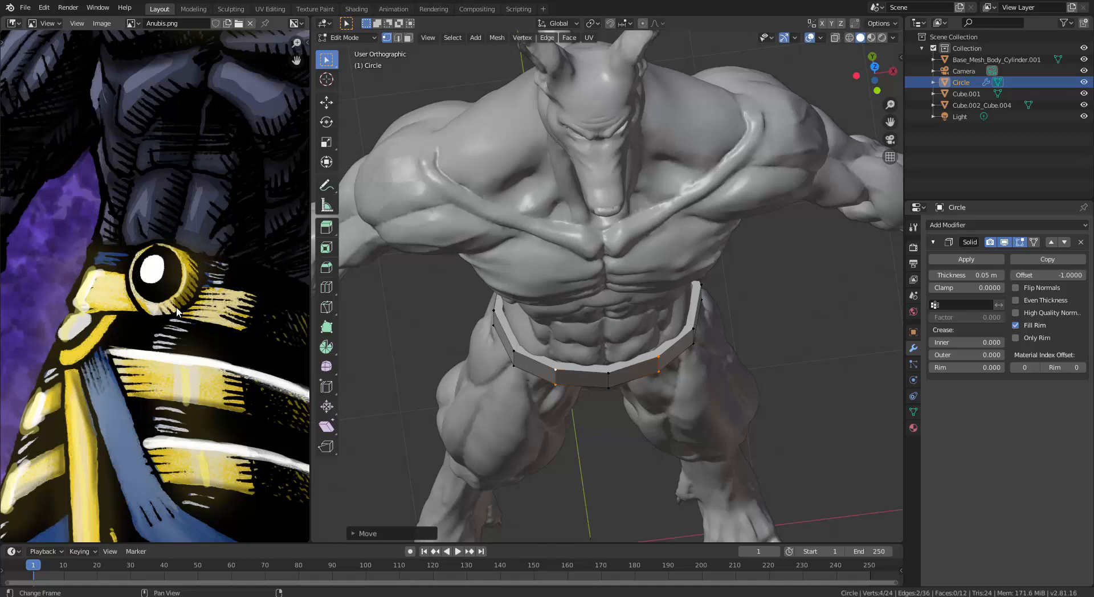
{"action": "middle_click_drag", "start_coordinate": [177, 313], "coordinate": [172, 319]}
{"action": "middle_click_drag", "start_coordinate": [603, 395], "coordinate": [734, 332]}
{"action": "scroll", "coordinate": [577, 310], "scroll_direction": "up", "scroll_amount": 4}
{"action": "key", "text": "ctrl+r"}
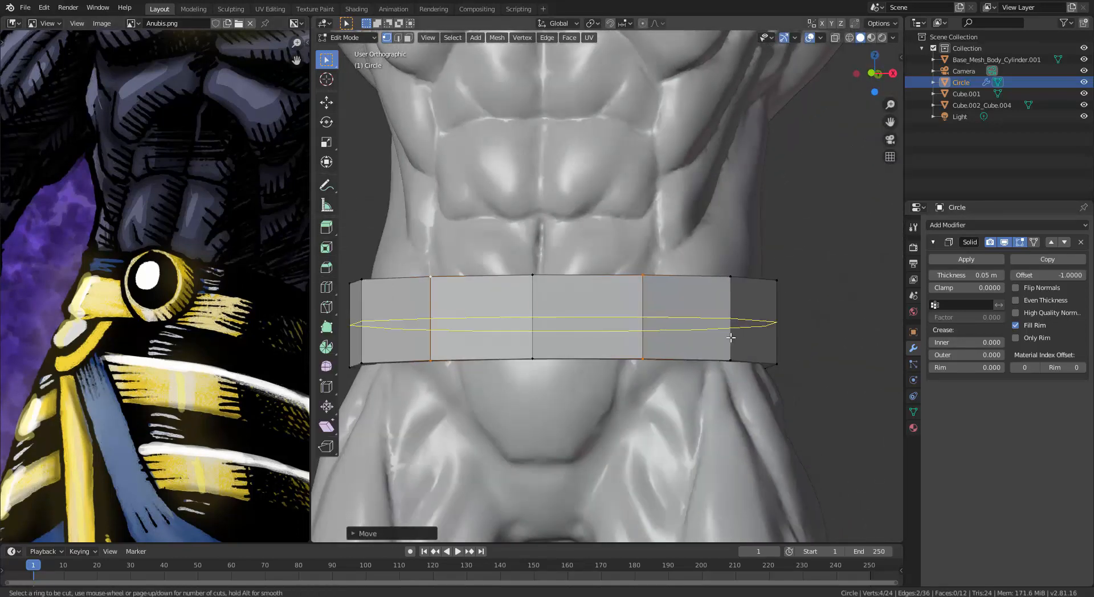
{"action": "left_click", "coordinate": [732, 338]}
{"action": "left_click", "coordinate": [752, 336]}
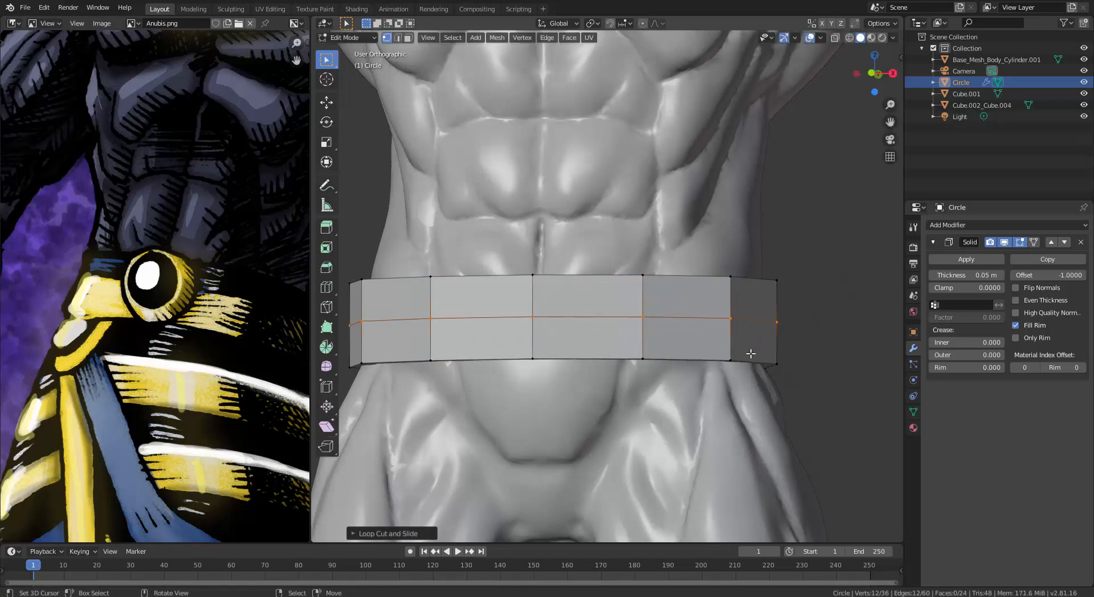
{"action": "key", "text": "g"}
{"action": "key", "text": "g"}
{"action": "left_click", "coordinate": [748, 348]}
Step: Bevel the horizontal edge loop into a narrow strip around the belt
{"action": "key", "text": "ctrl+b"}
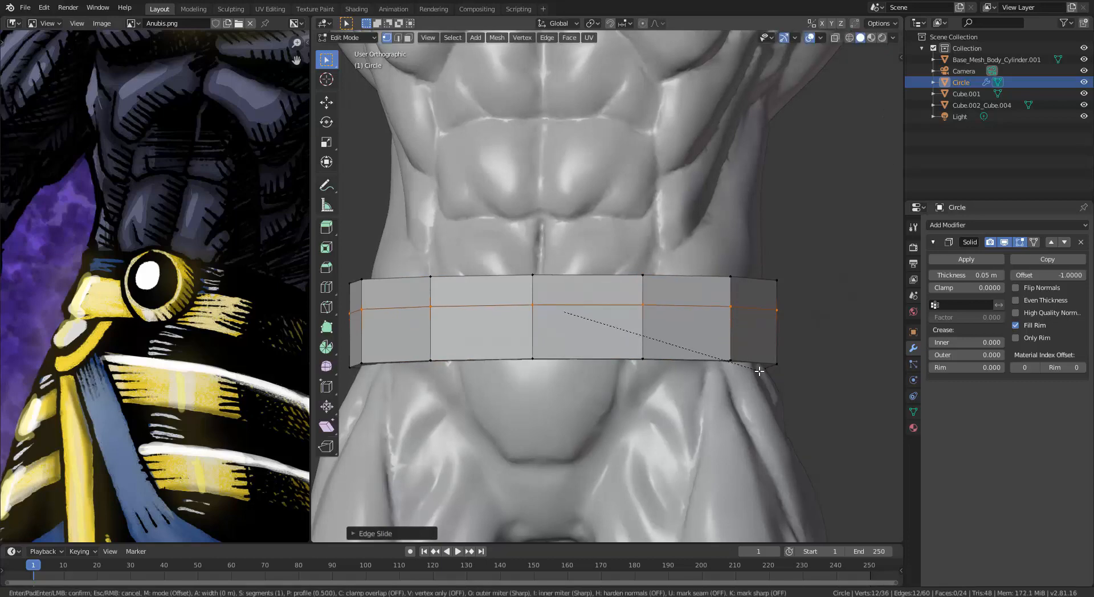
{"action": "left_click", "coordinate": [763, 373]}
{"action": "scroll", "coordinate": [739, 359], "scroll_direction": "up", "scroll_amount": 3}
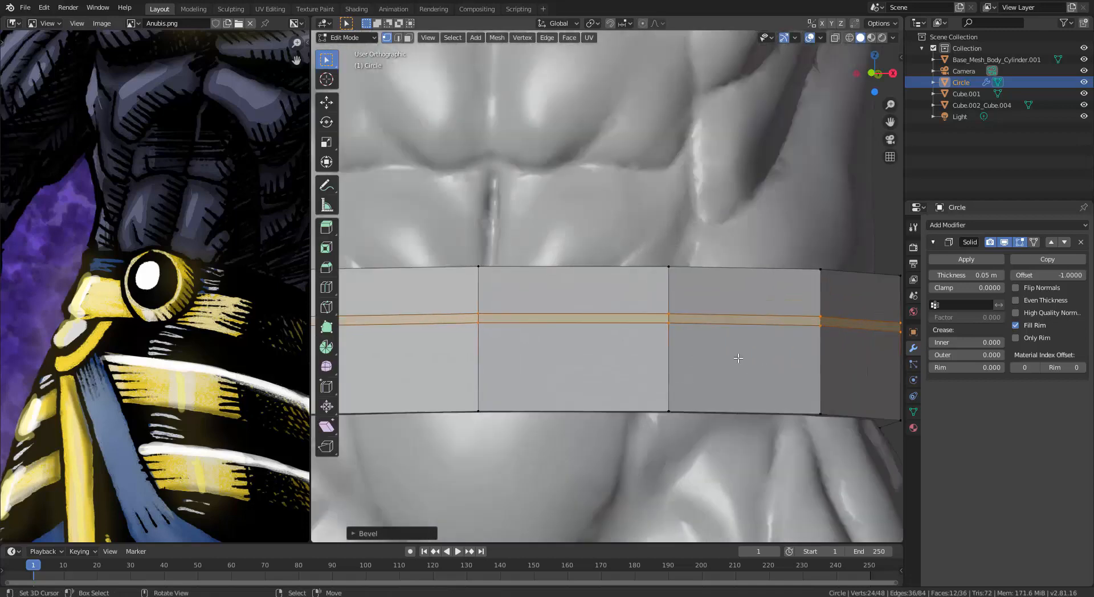
{"action": "scroll", "coordinate": [720, 346], "scroll_direction": "down", "scroll_amount": 2}
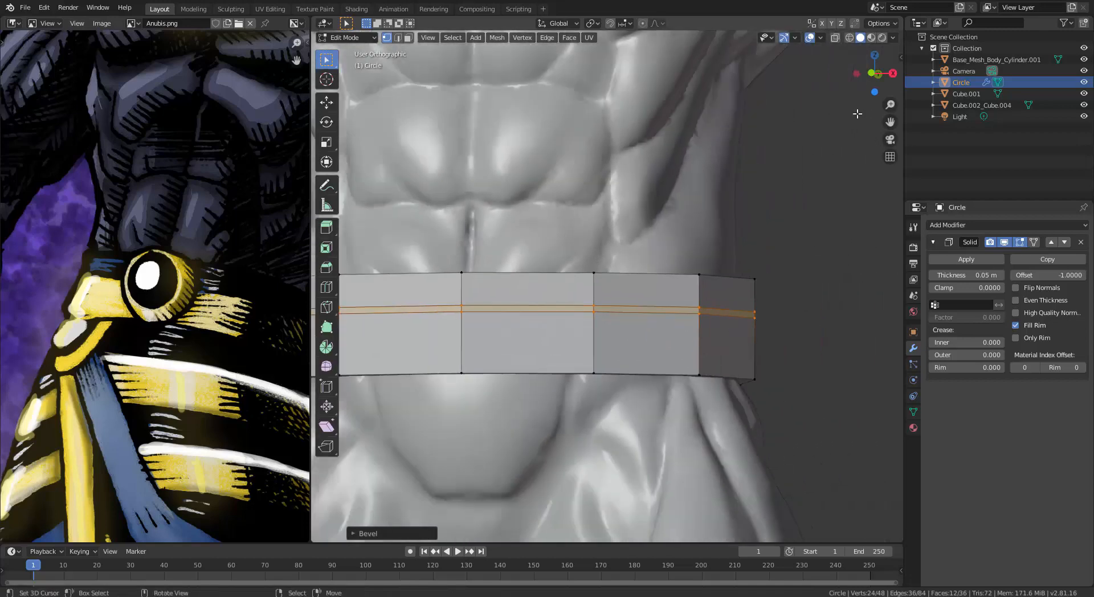
Step: Open the 3D viewport's sidebar and turn on Screencast Keys
{"action": "left_click", "coordinate": [896, 52]}
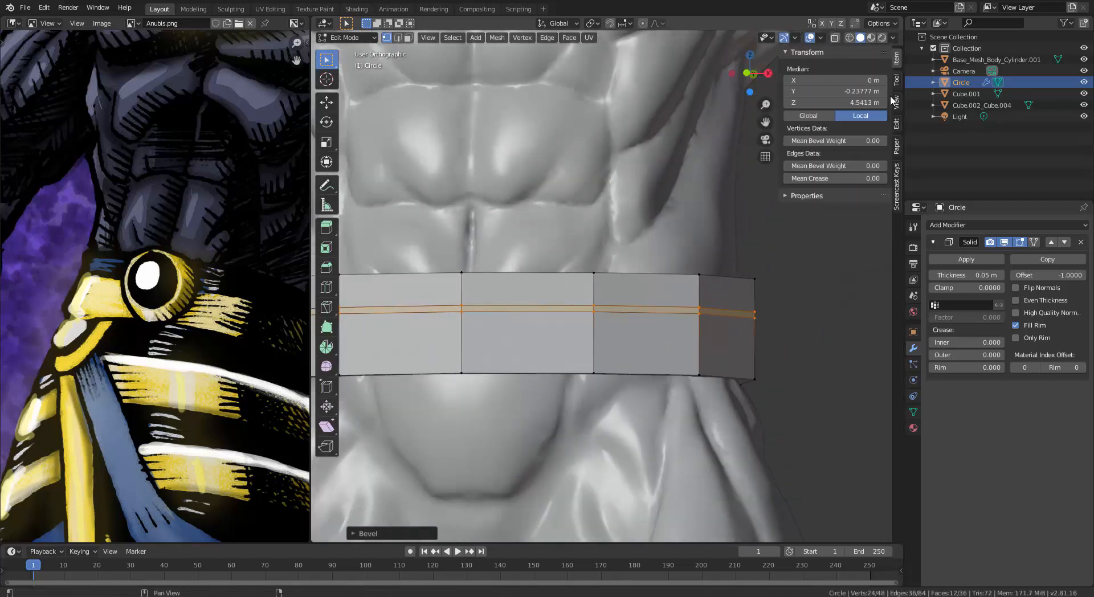
{"action": "left_click", "coordinate": [898, 191]}
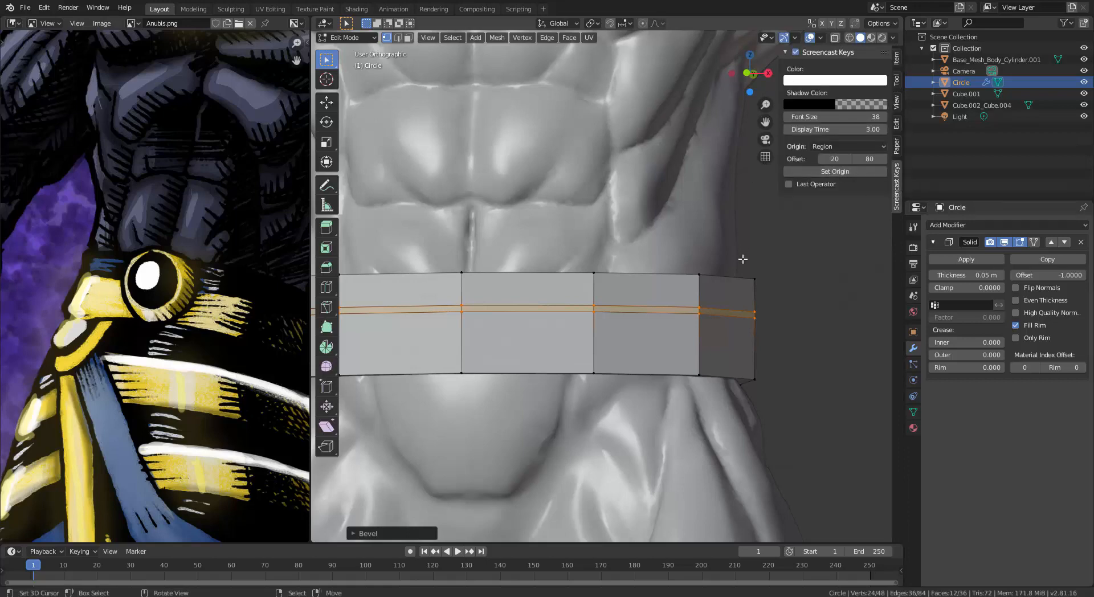
Step: Add a loop cut along the middle of the belt's narrow bevelled strip and scale it inward to about 0.97 for a groove
{"action": "scroll", "coordinate": [743, 268], "scroll_direction": "up", "scroll_amount": 2}
{"action": "scroll", "coordinate": [722, 281], "scroll_direction": "down", "scroll_amount": 1}
{"action": "middle_click_drag", "start_coordinate": [733, 320], "coordinate": [740, 312], "text": "shift"}
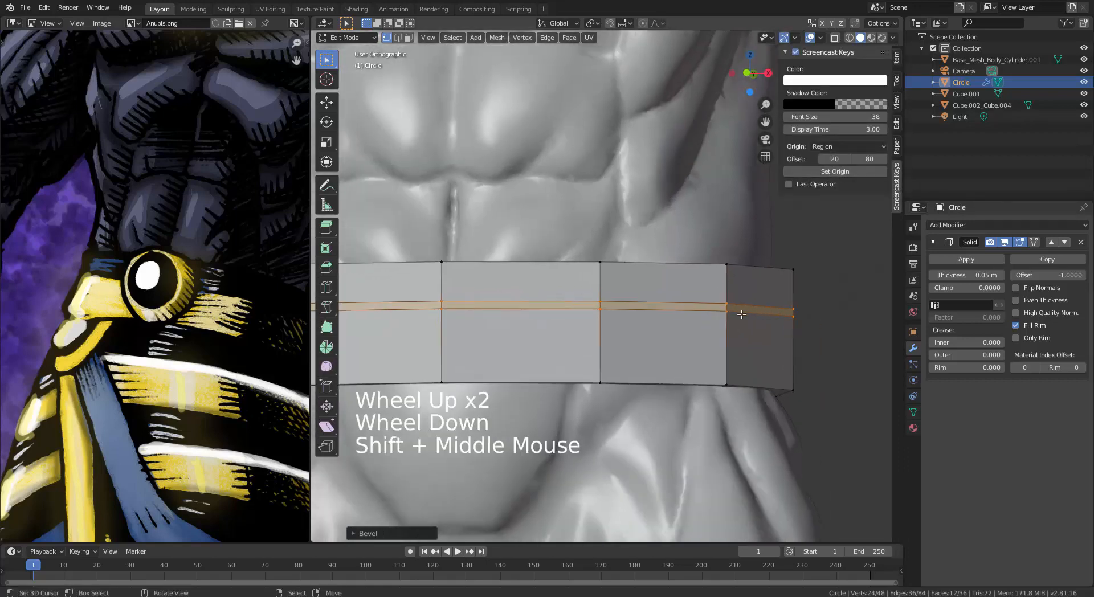
{"action": "key", "text": "ctrl+r"}
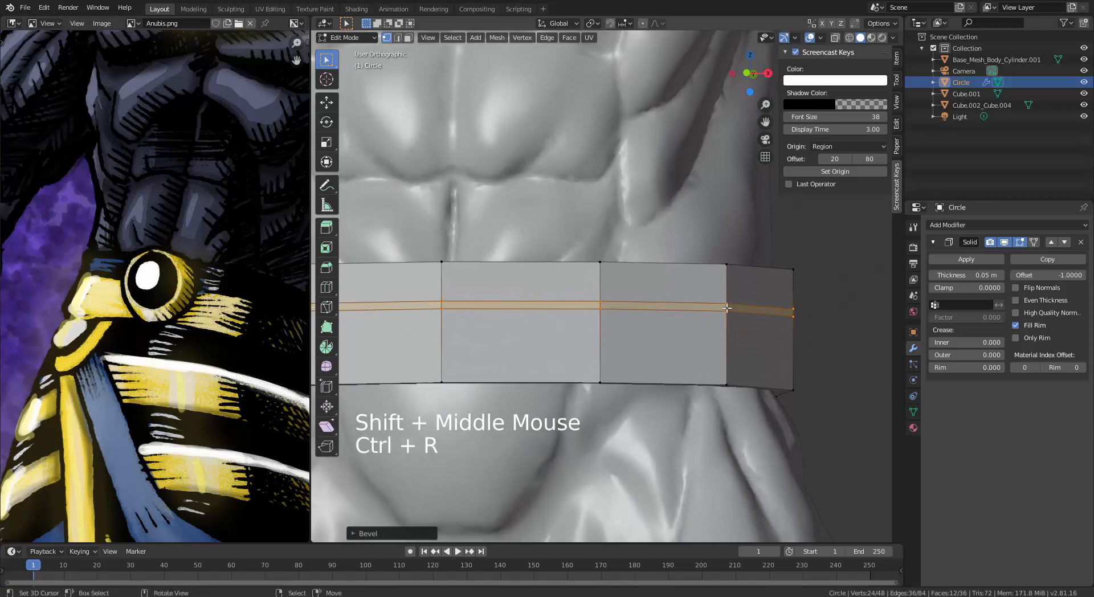
{"action": "left_click", "coordinate": [728, 308]}
{"action": "left_click", "coordinate": [728, 308]}
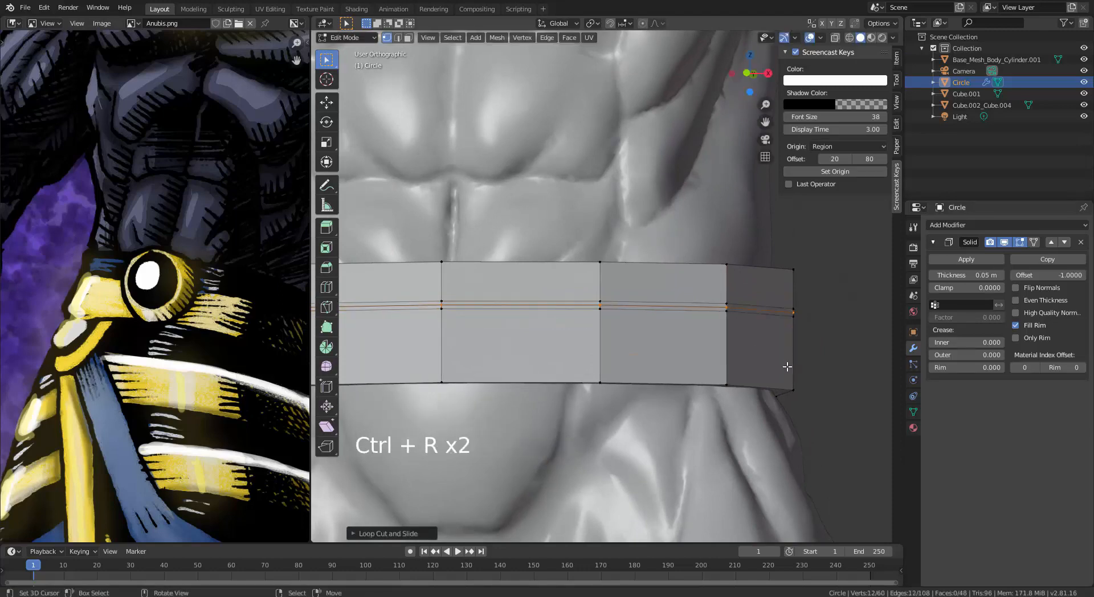
{"action": "key", "text": "s"}
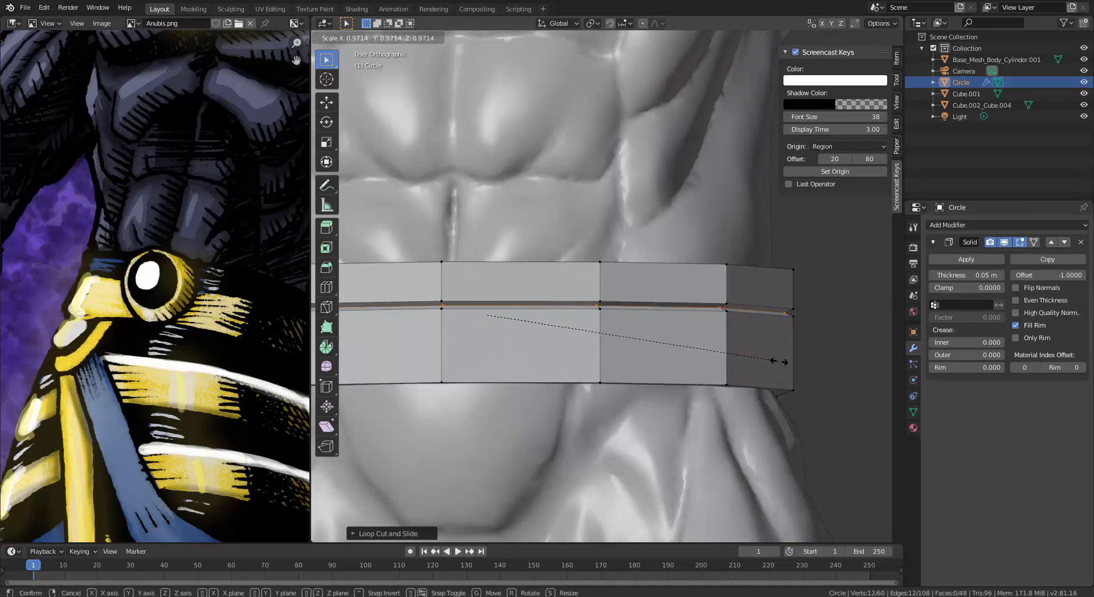
{"action": "left_click", "coordinate": [778, 361]}
Step: Select the two edge loops bordering the groove and scale them along Z to about 0.65 to narrow it
{"action": "right_click", "coordinate": [741, 310], "text": "alt"}
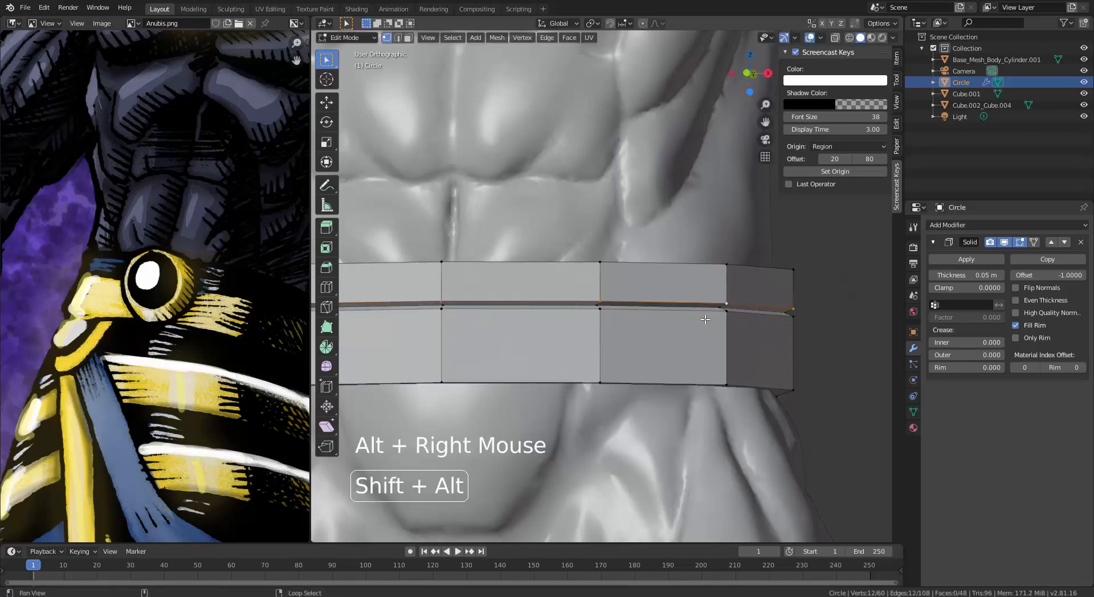
{"action": "right_click", "coordinate": [741, 304], "text": "alt+shift"}
{"action": "key", "text": "s"}
{"action": "key", "text": "z"}
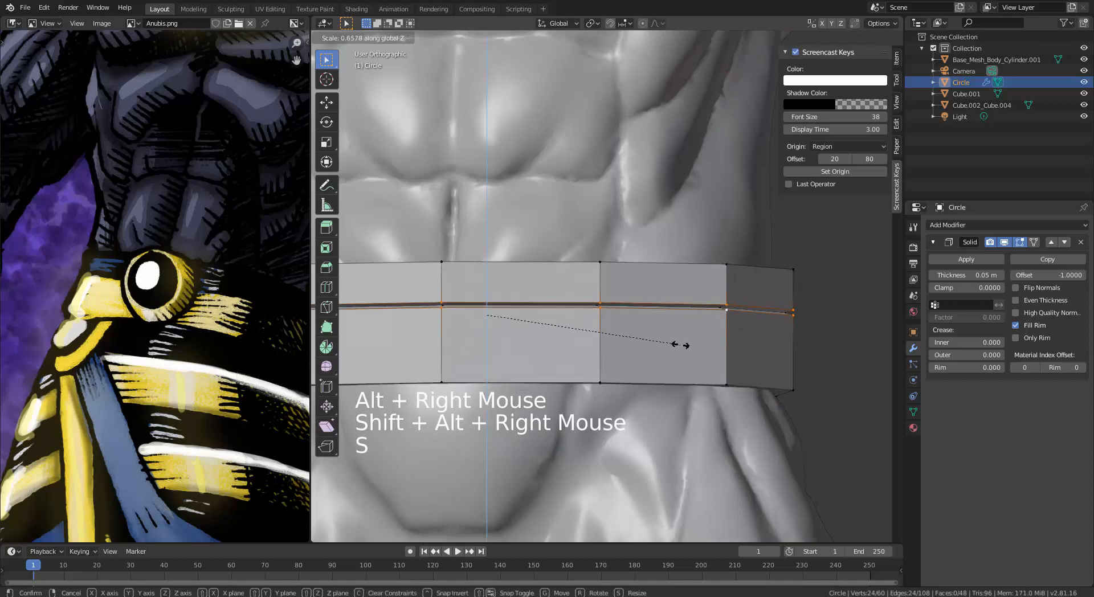
{"action": "left_click", "coordinate": [675, 343]}
Step: Return to Object Mode and shade the belt smooth
{"action": "key", "text": "Tab"}
{"action": "scroll", "coordinate": [675, 342], "scroll_direction": "down", "scroll_amount": 5}
{"action": "middle_click_drag", "start_coordinate": [676, 342], "coordinate": [627, 355]}
{"action": "key", "text": "q"}
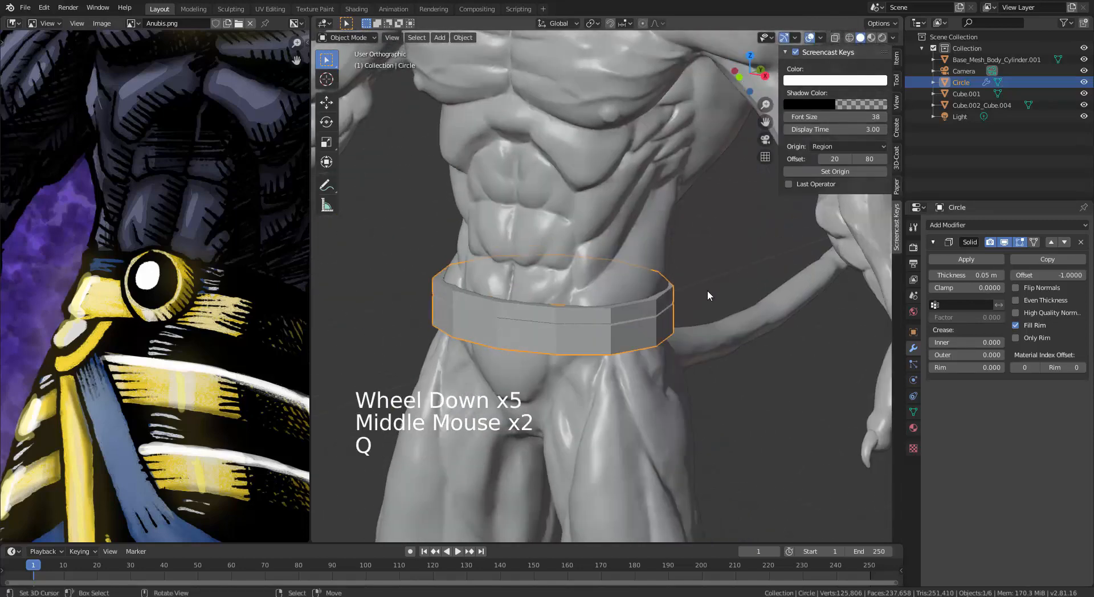
{"action": "key", "text": "w"}
{"action": "middle_click_drag", "start_coordinate": [707, 289], "coordinate": [716, 314]}
Step: Add horizontal supporting loop cuts around the belt, one tight against its bottom edge and one tight against its top edge
{"action": "key", "text": "Tab"}
{"action": "scroll", "coordinate": [811, 257], "scroll_direction": "up", "scroll_amount": 1}
{"action": "scroll", "coordinate": [716, 314], "scroll_direction": "up", "scroll_amount": 1}
{"action": "scroll", "coordinate": [733, 317], "scroll_direction": "up", "scroll_amount": 1}
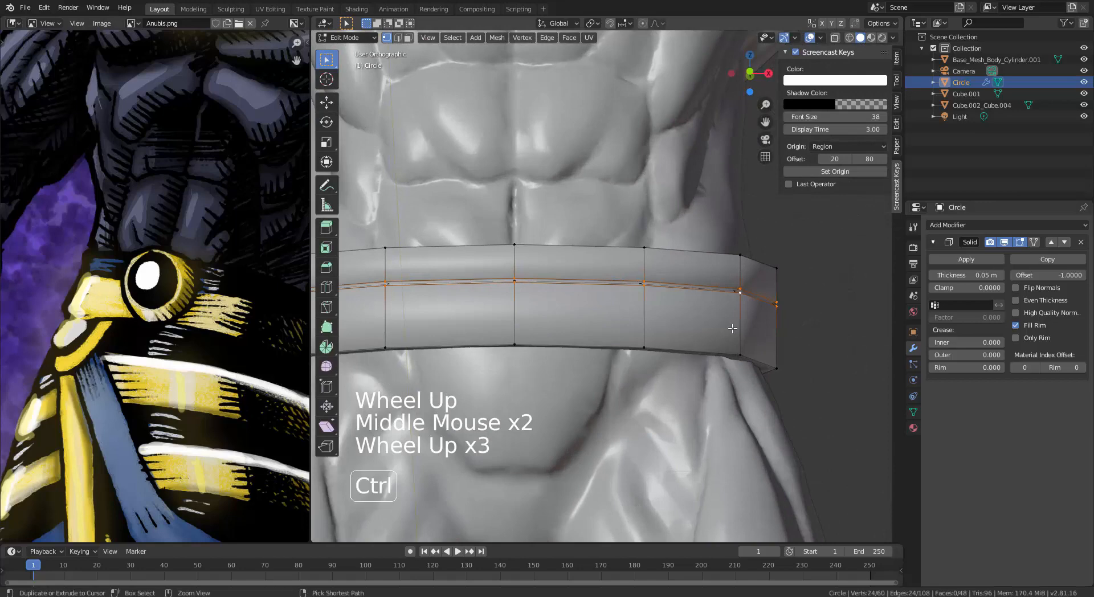
{"action": "key", "text": "ctrl+r"}
{"action": "left_click", "coordinate": [733, 329]}
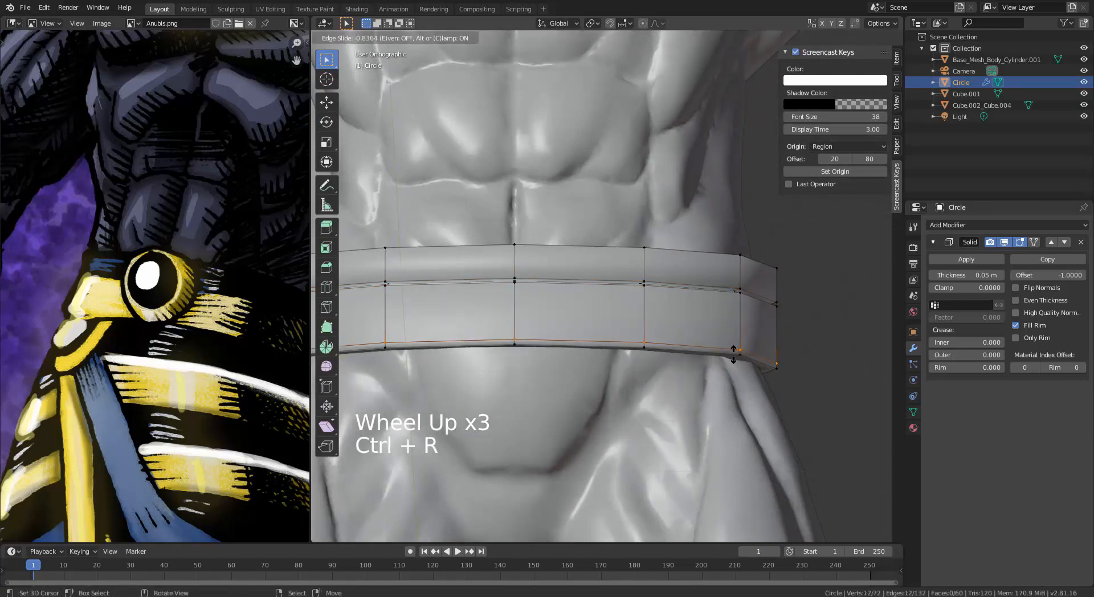
{"action": "left_click", "coordinate": [733, 356]}
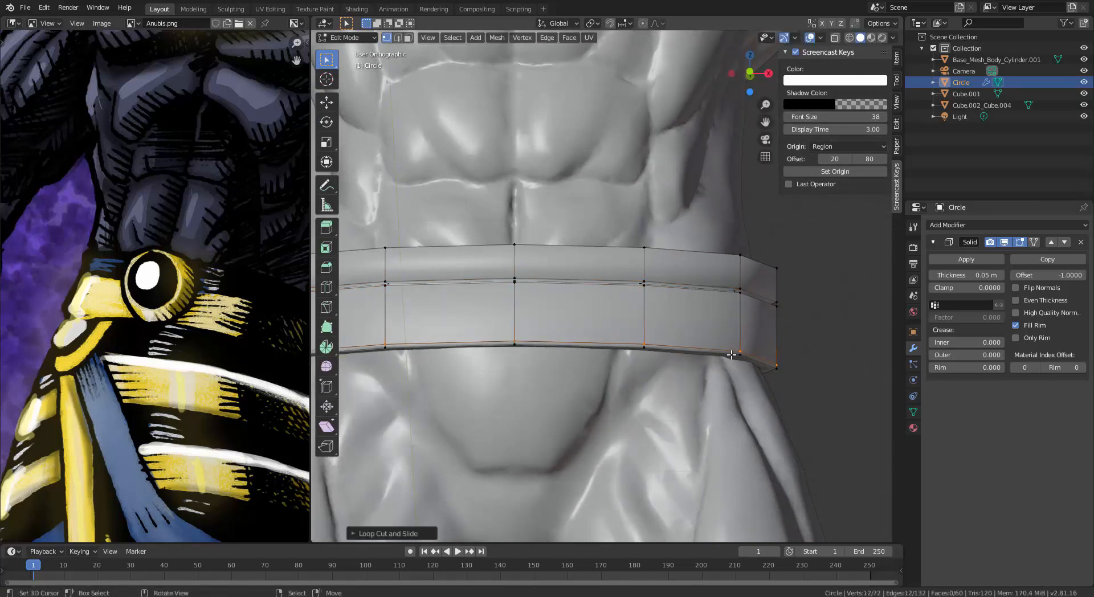
{"action": "key", "text": "ctrl+r"}
{"action": "left_click", "coordinate": [745, 273]}
{"action": "left_click", "coordinate": [859, 260]}
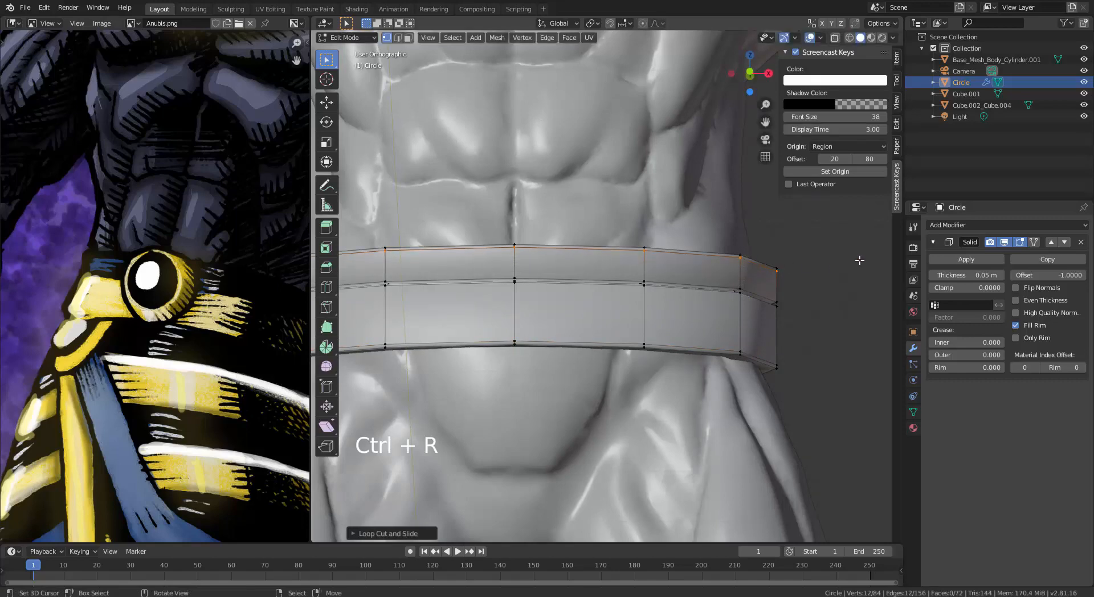
Step: Add a Subdivision Surface modifier to the belt
{"action": "left_click", "coordinate": [936, 227]}
{"action": "left_click", "coordinate": [867, 416]}
{"action": "middle_click_drag", "start_coordinate": [707, 348], "coordinate": [731, 310]}
{"action": "key", "text": "Tab"}
{"action": "key", "text": "Tab"}
Step: Add horizontal loop cuts tight against the groove, one just above it and one just below it
{"action": "key", "text": "ctrl+r"}
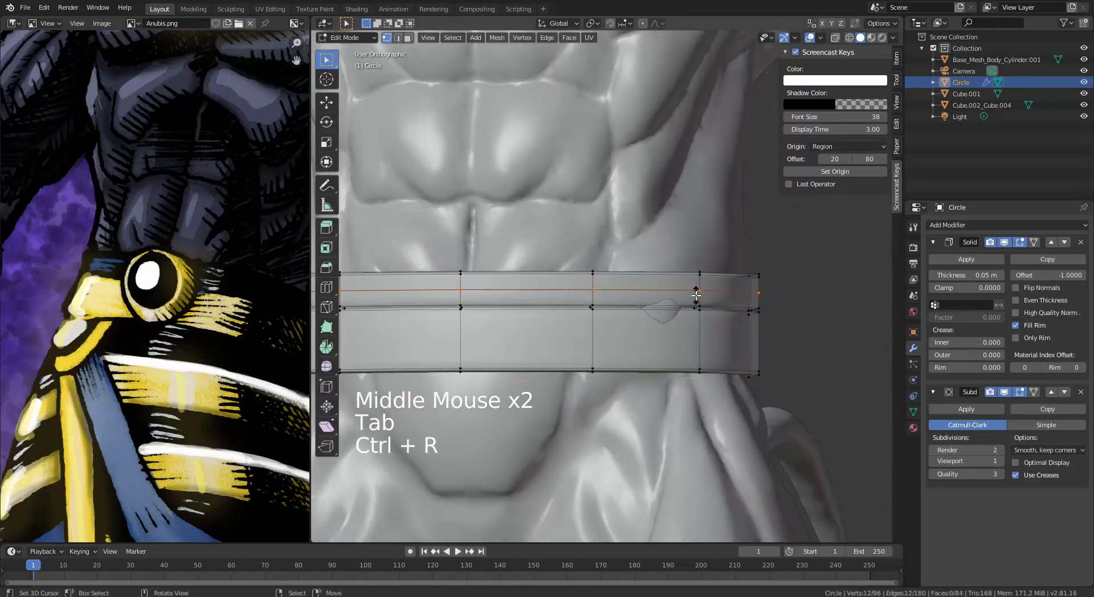
{"action": "left_click", "coordinate": [696, 295]}
{"action": "left_click", "coordinate": [696, 307]}
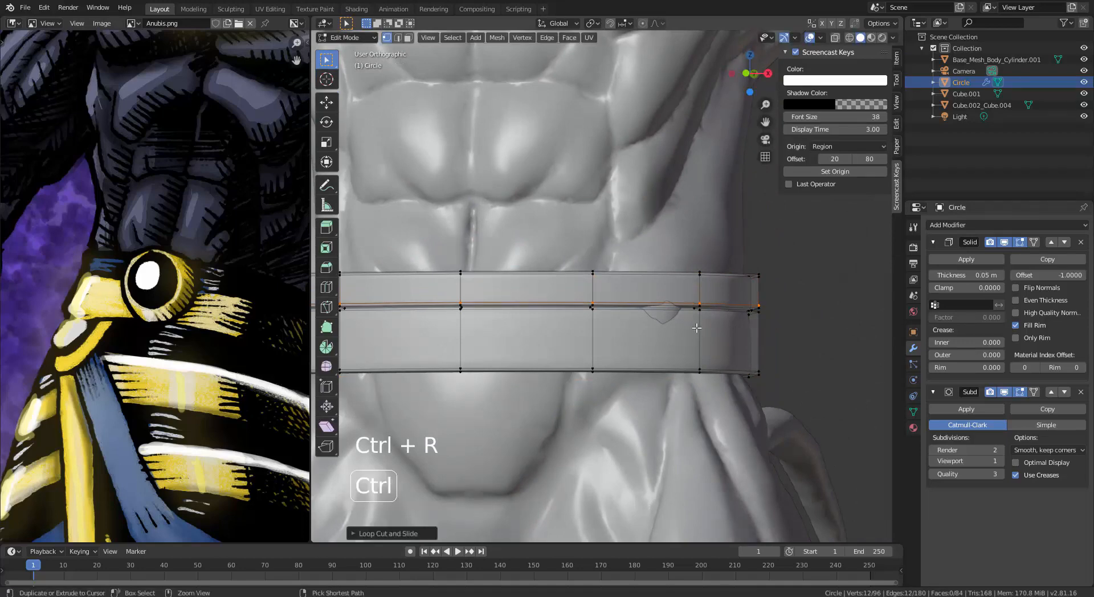
{"action": "key", "text": "ctrl+r"}
{"action": "left_click", "coordinate": [697, 342]}
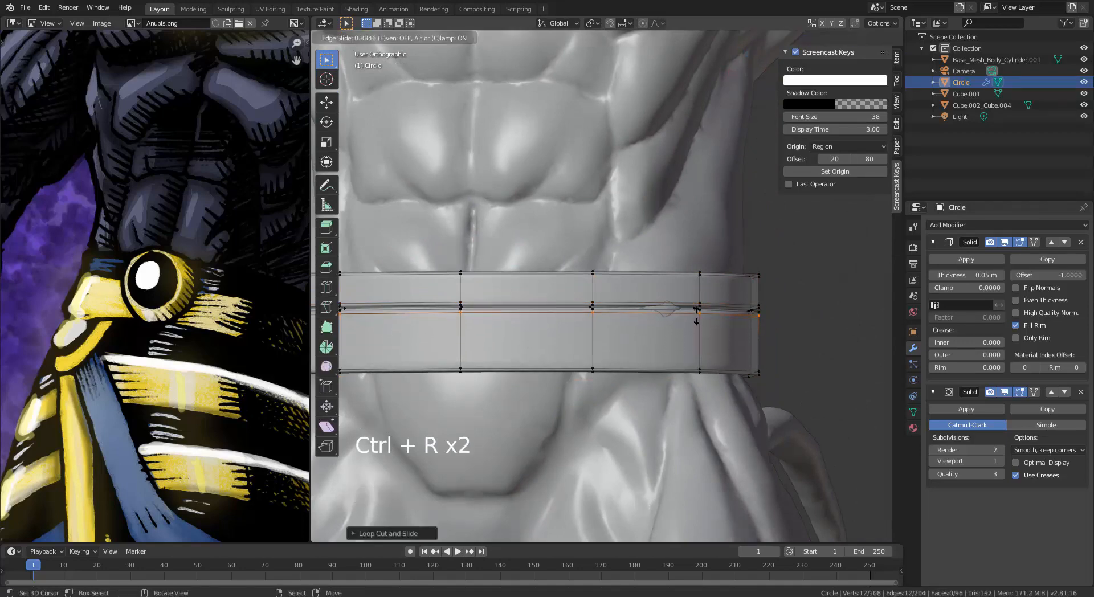
{"action": "left_click", "coordinate": [696, 311]}
Step: Add a centred vertical loop cut on each side of the belt's front and select both new loops
{"action": "middle_click_drag", "start_coordinate": [696, 311], "coordinate": [659, 322]}
{"action": "key", "text": "ctrl+r"}
{"action": "left_click", "coordinate": [608, 320]}
{"action": "right_click", "coordinate": [609, 320]}
{"action": "scroll", "coordinate": [444, 329], "scroll_direction": "down", "scroll_amount": 1}
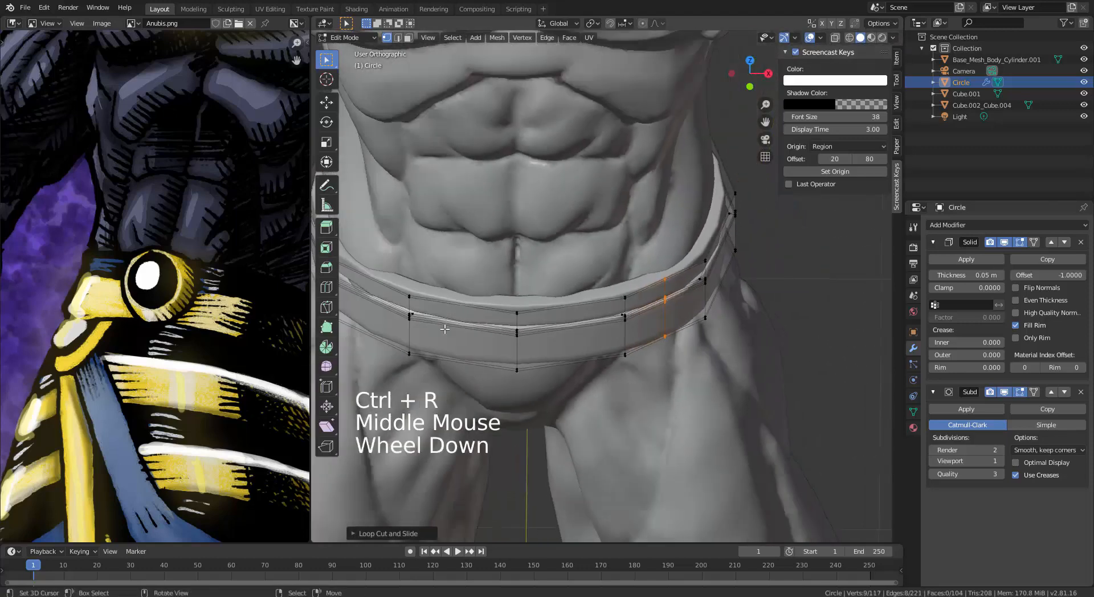
{"action": "scroll", "coordinate": [444, 329], "scroll_direction": "down", "scroll_amount": 1}
{"action": "key", "text": "ctrl+r"}
{"action": "left_click", "coordinate": [424, 303]}
{"action": "right_click", "coordinate": [424, 303]}
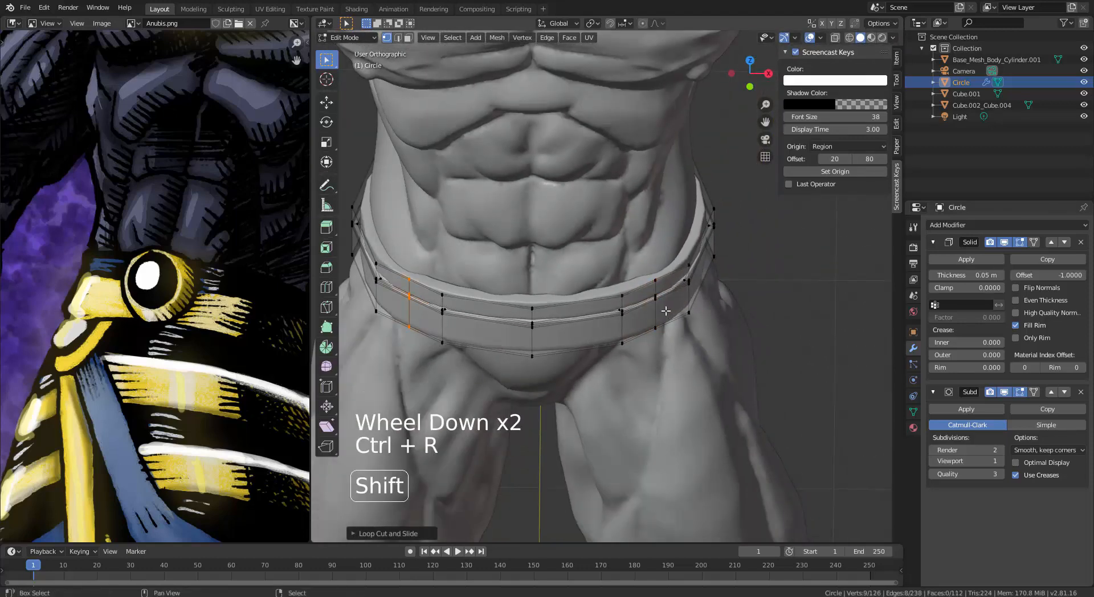
{"action": "right_click", "coordinate": [665, 310], "text": "alt+shift"}
Step: Try to push the two selected vertical loops outward by about 0.016 m with Shrink/Fatten and inspect the band
{"action": "key", "text": "alt+s"}
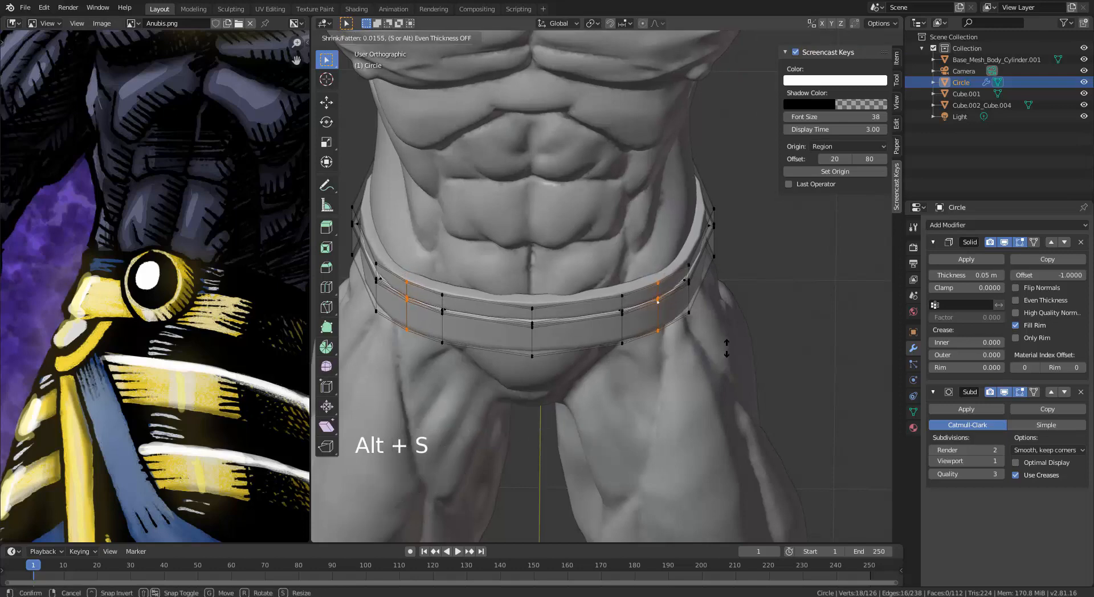
{"action": "left_click", "coordinate": [727, 348]}
{"action": "middle_click_drag", "start_coordinate": [727, 349], "coordinate": [629, 313]}
{"action": "key", "text": "Tab"}
{"action": "scroll", "coordinate": [631, 316], "scroll_direction": "up", "scroll_amount": 4}
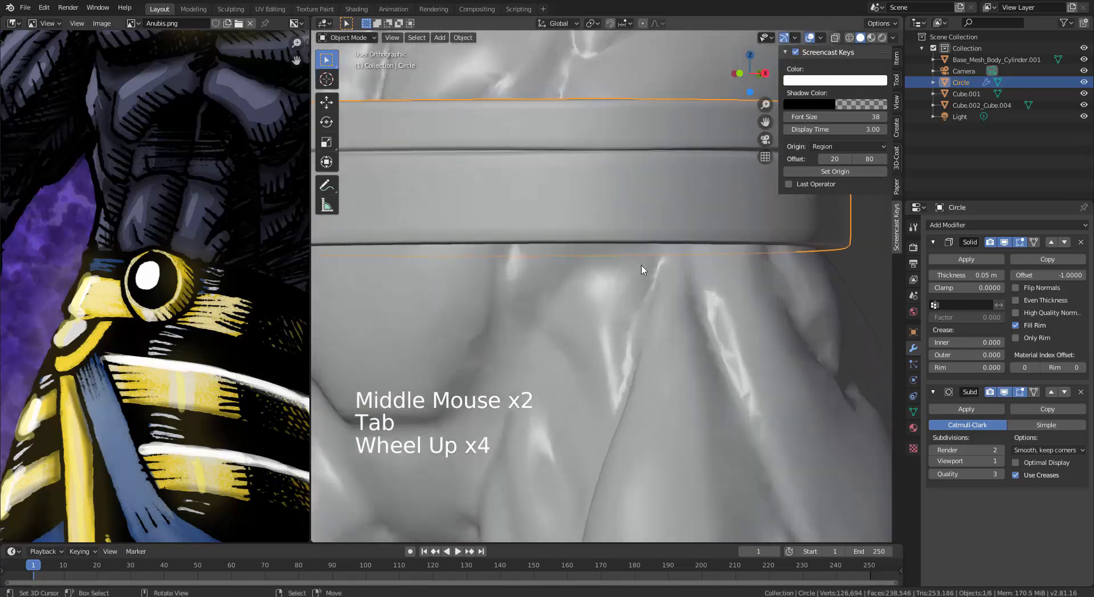
Step: Undo the Shrink/Fatten on the two vertical loops
{"action": "key", "text": "Tab"}
{"action": "key", "text": "ctrl+z"}
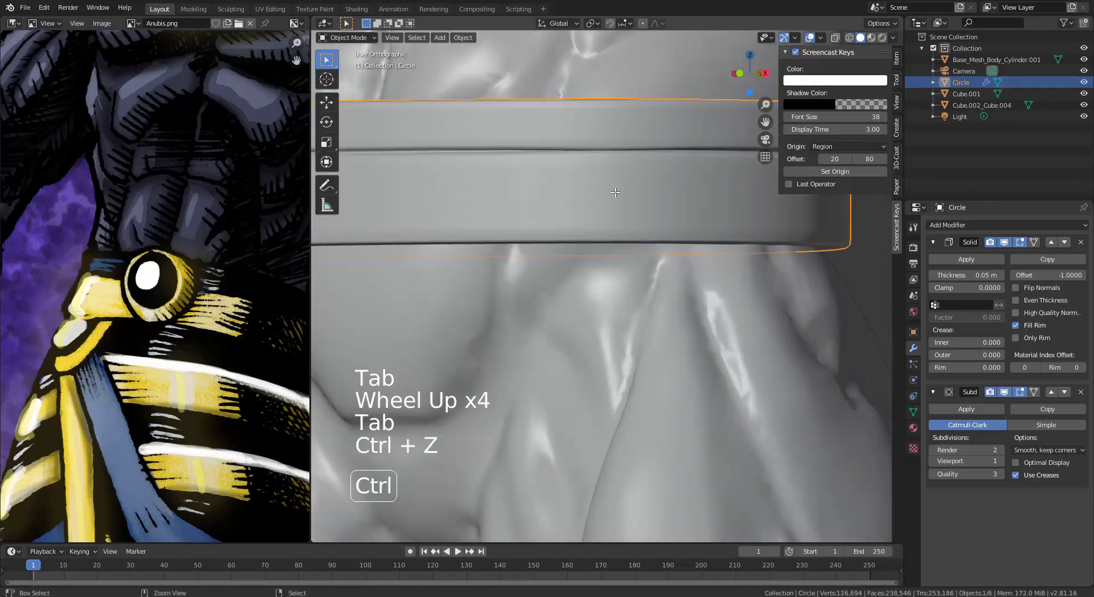
{"action": "key", "text": "ctrl+z"}
{"action": "key", "text": "ctrl+z"}
Step: Move the two selected vertical loops slightly forward along Y to round the belt's front
{"action": "scroll", "coordinate": [615, 192], "scroll_direction": "down", "scroll_amount": 4}
{"action": "middle_click_drag", "start_coordinate": [615, 193], "coordinate": [677, 308]}
{"action": "key", "text": "g"}
{"action": "key", "text": "y"}
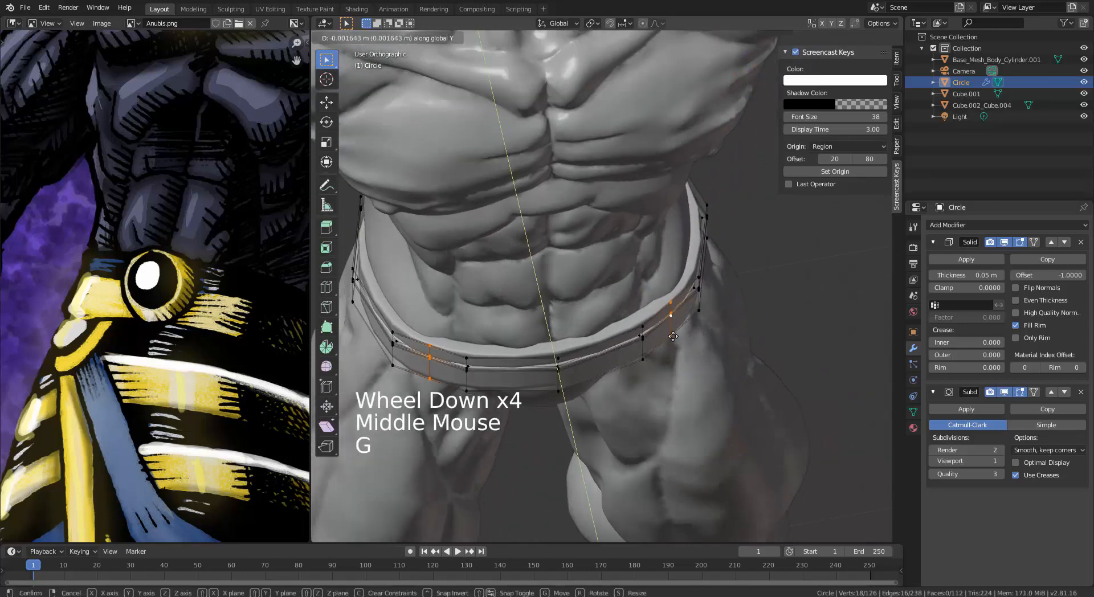
{"action": "left_click", "coordinate": [673, 341]}
Step: Return to Object Mode and examine the belt's fit on the body in front view
{"action": "scroll", "coordinate": [673, 341], "scroll_direction": "down", "scroll_amount": 5}
{"action": "middle_click_drag", "start_coordinate": [673, 341], "coordinate": [638, 296]}
{"action": "scroll", "coordinate": [172, 376], "scroll_direction": "down", "scroll_amount": 5}
{"action": "scroll", "coordinate": [139, 296], "scroll_direction": "down", "scroll_amount": 3}
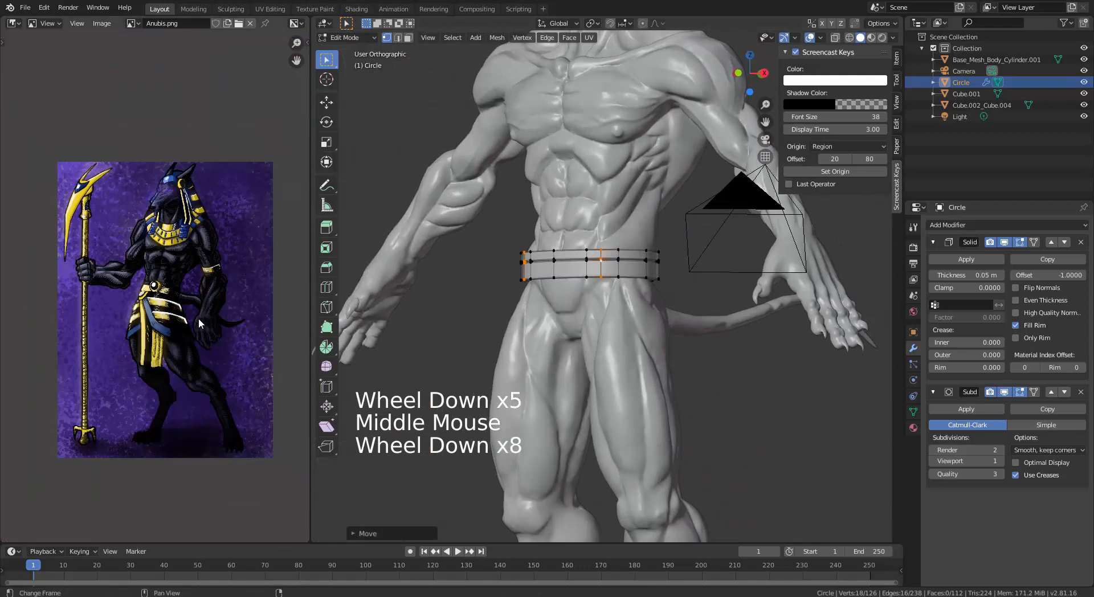
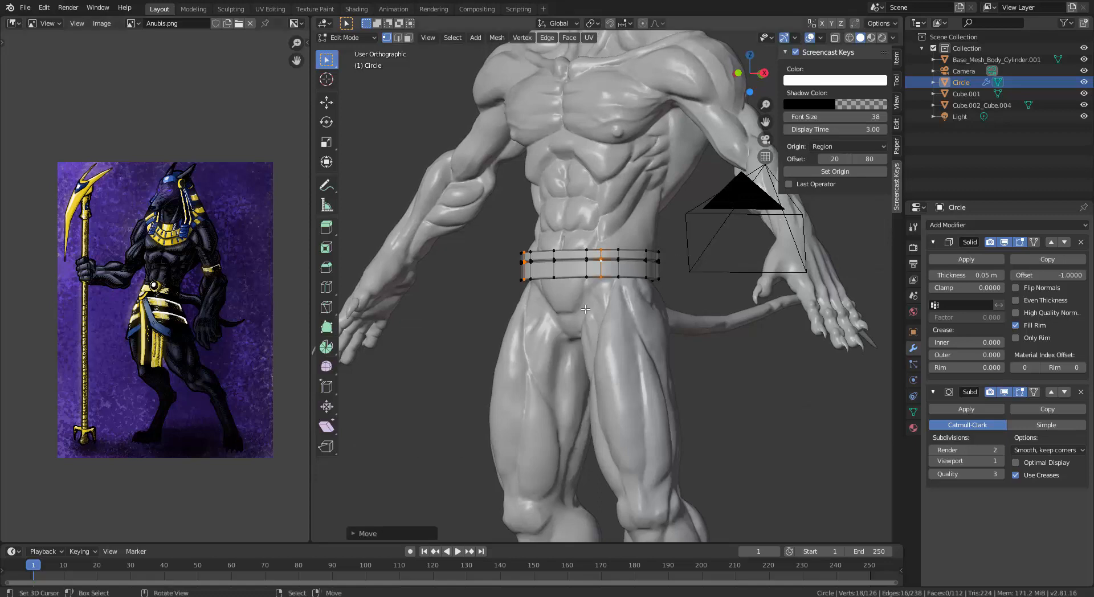
{"action": "scroll", "coordinate": [632, 294], "scroll_direction": "up", "scroll_amount": 3}
{"action": "middle_click_drag", "start_coordinate": [633, 293], "coordinate": [610, 313]}
{"action": "scroll", "coordinate": [636, 294], "scroll_direction": "up", "scroll_amount": 1}
{"action": "key", "text": "KP_1"}
{"action": "scroll", "coordinate": [637, 294], "scroll_direction": "up", "scroll_amount": 2}
{"action": "key", "text": "Tab"}
{"action": "scroll", "coordinate": [654, 335], "scroll_direction": "down", "scroll_amount": 4}
{"action": "key", "text": "KP_1"}
{"action": "scroll", "coordinate": [616, 317], "scroll_direction": "up", "scroll_amount": 1}
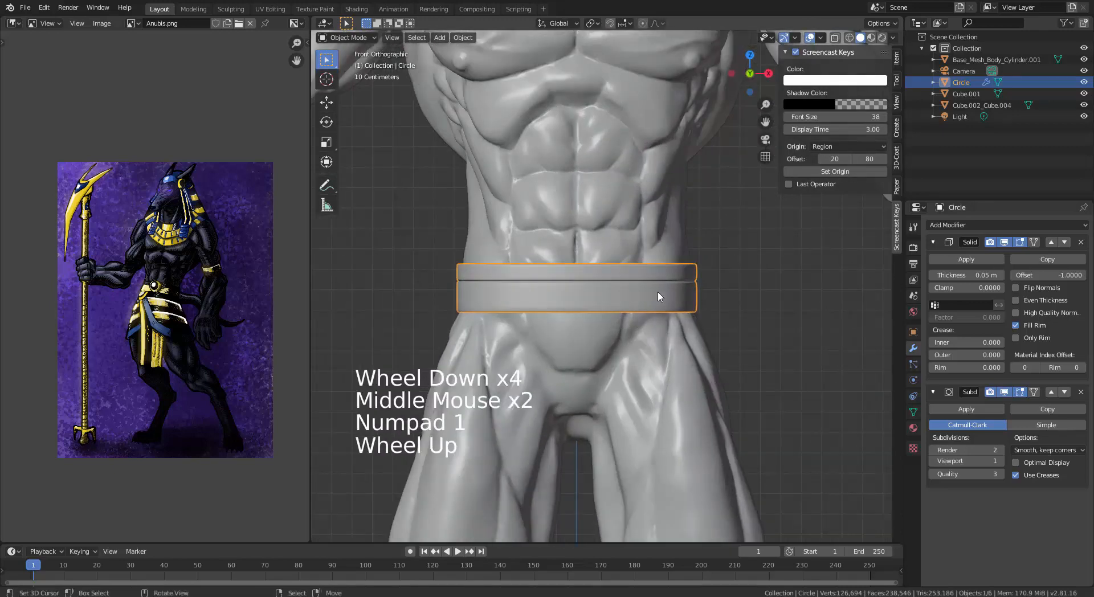
Step: Examine the belt and its round buckle in the reference picture against the body model
{"action": "scroll", "coordinate": [186, 287], "scroll_direction": "up", "scroll_amount": 7}
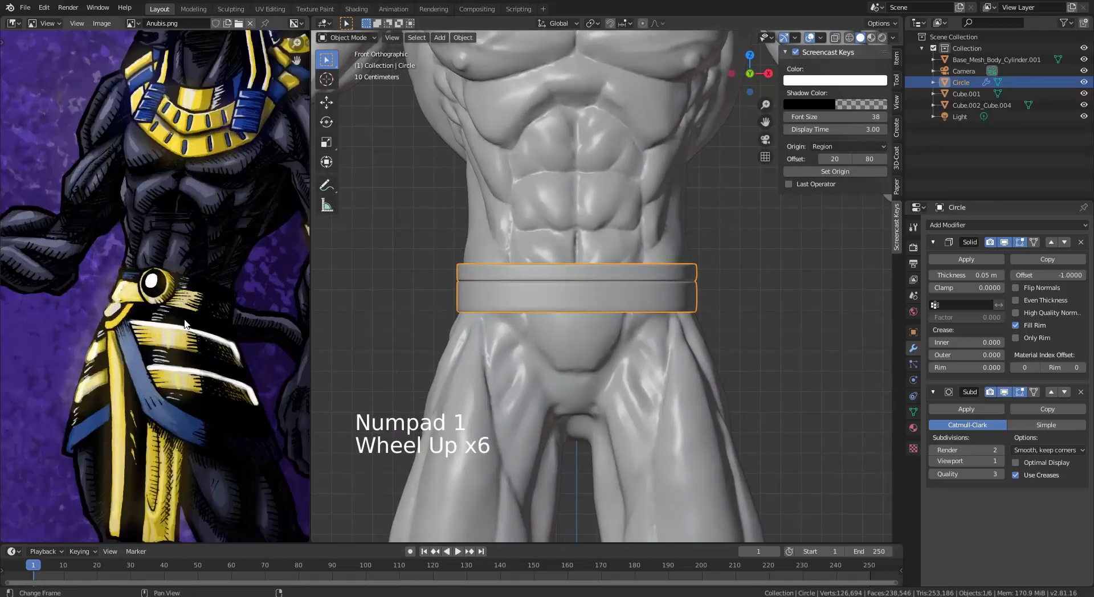
{"action": "middle_click_drag", "start_coordinate": [185, 288], "coordinate": [178, 335], "text": "shift"}
{"action": "scroll", "coordinate": [354, 274], "scroll_direction": "down", "scroll_amount": 5}
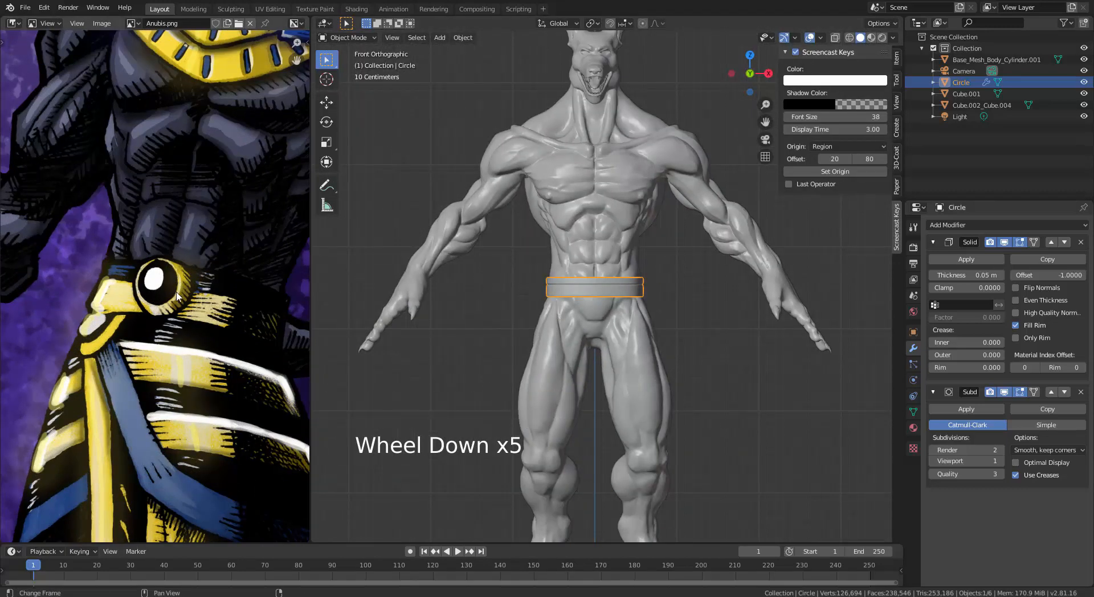
{"action": "scroll", "coordinate": [103, 333], "scroll_direction": "down", "scroll_amount": 3}
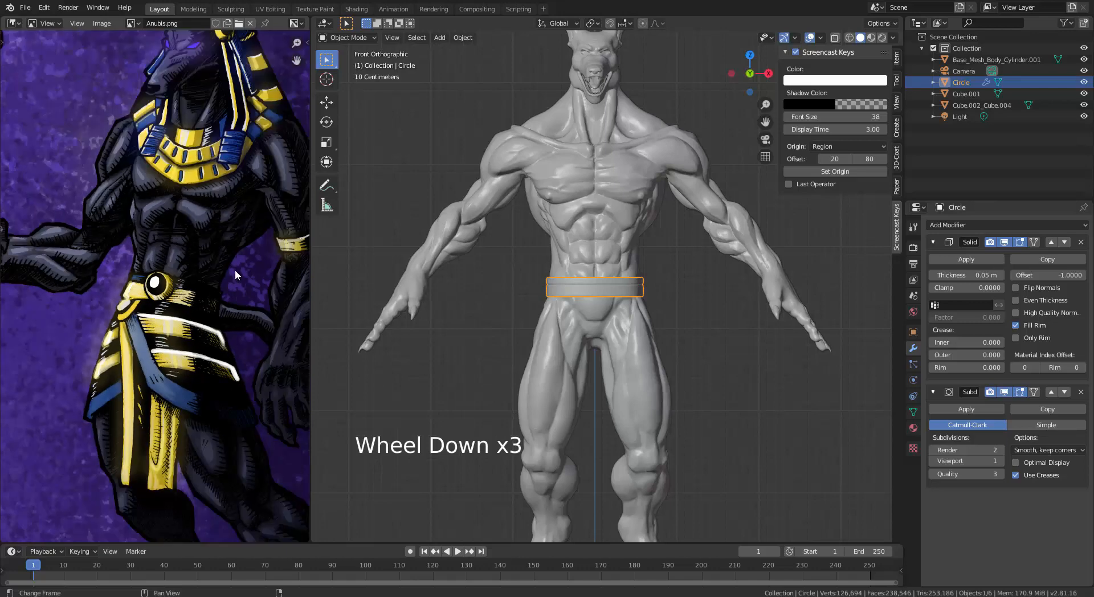
{"action": "scroll", "coordinate": [645, 302], "scroll_direction": "up", "scroll_amount": 1}
{"action": "scroll", "coordinate": [645, 302], "scroll_direction": "up", "scroll_amount": 1}
{"action": "middle_click_drag", "start_coordinate": [645, 303], "coordinate": [644, 256], "text": "shift"}
{"action": "scroll", "coordinate": [639, 334], "scroll_direction": "up", "scroll_amount": 2}
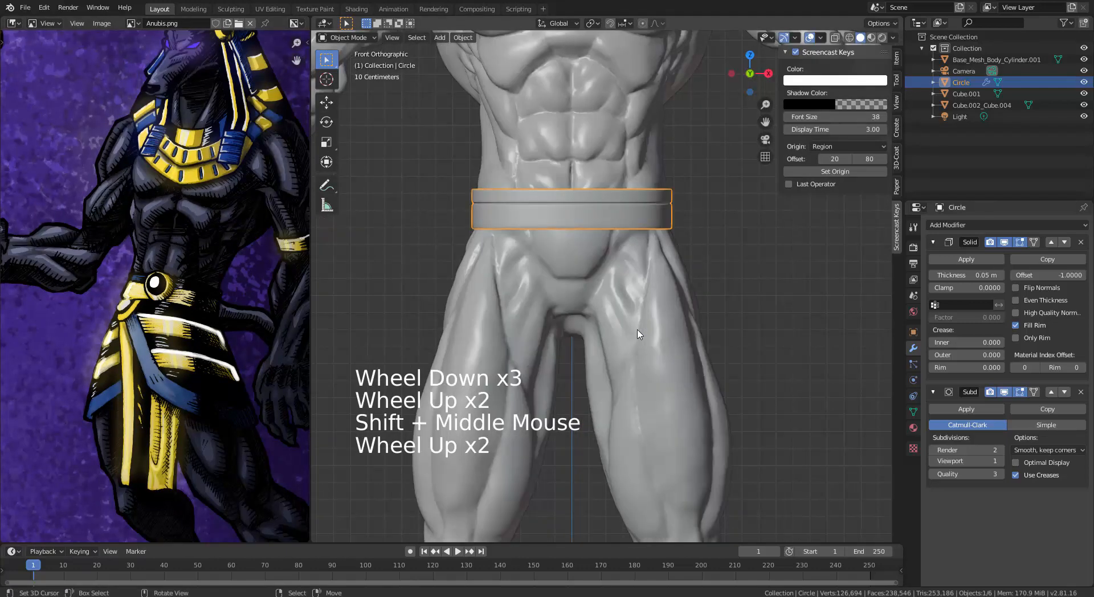
{"action": "scroll", "coordinate": [669, 320], "scroll_direction": "down", "scroll_amount": 8}
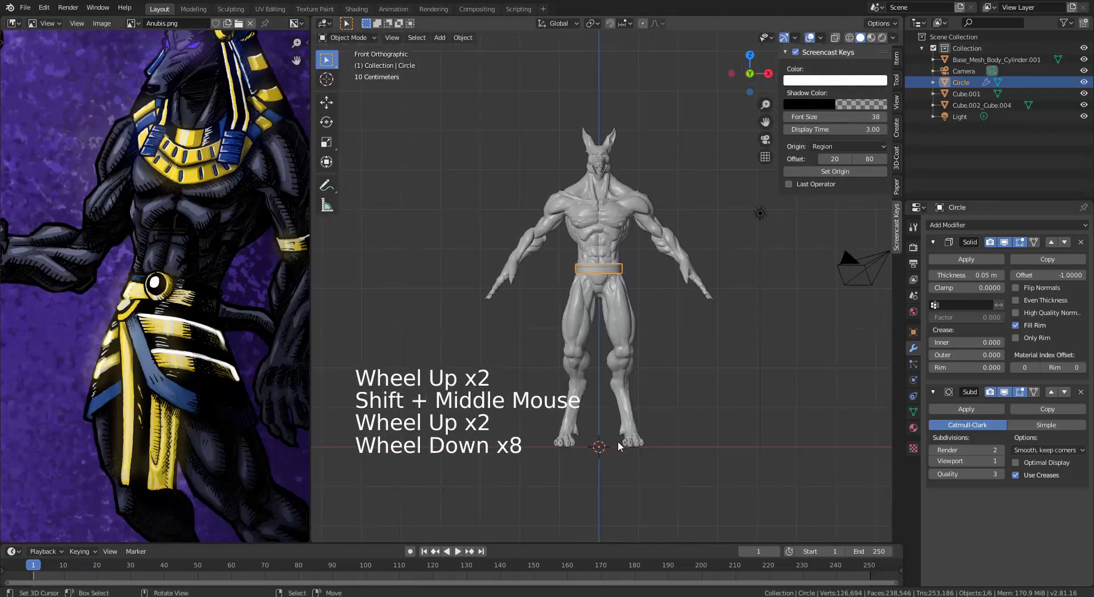
Step: Add a new 12-vertex mesh circle at the world origin between the feet
{"action": "key", "text": "shift+a"}
{"action": "mouse_move", "coordinate": [649, 379]}
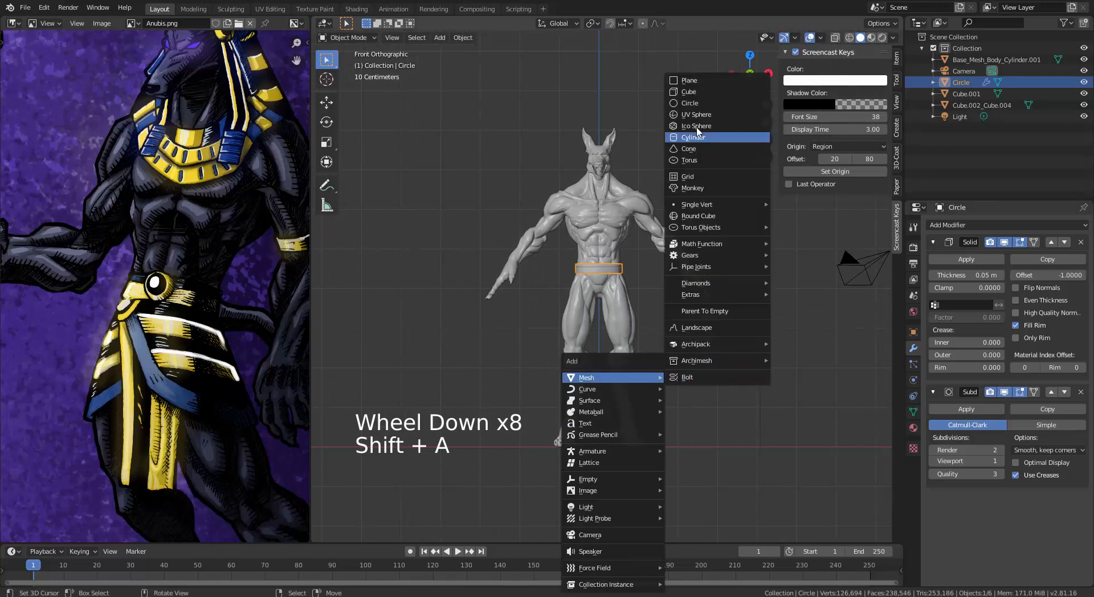
{"action": "middle_click_drag", "start_coordinate": [654, 341], "coordinate": [603, 350], "text": "shift"}
{"action": "scroll", "coordinate": [603, 349], "scroll_direction": "up", "scroll_amount": 3}
Step: Extrude the circle upward about 0.28 m, scale the upper ring to about 0.8 and adjust its height along Z
{"action": "key", "text": "Tab"}
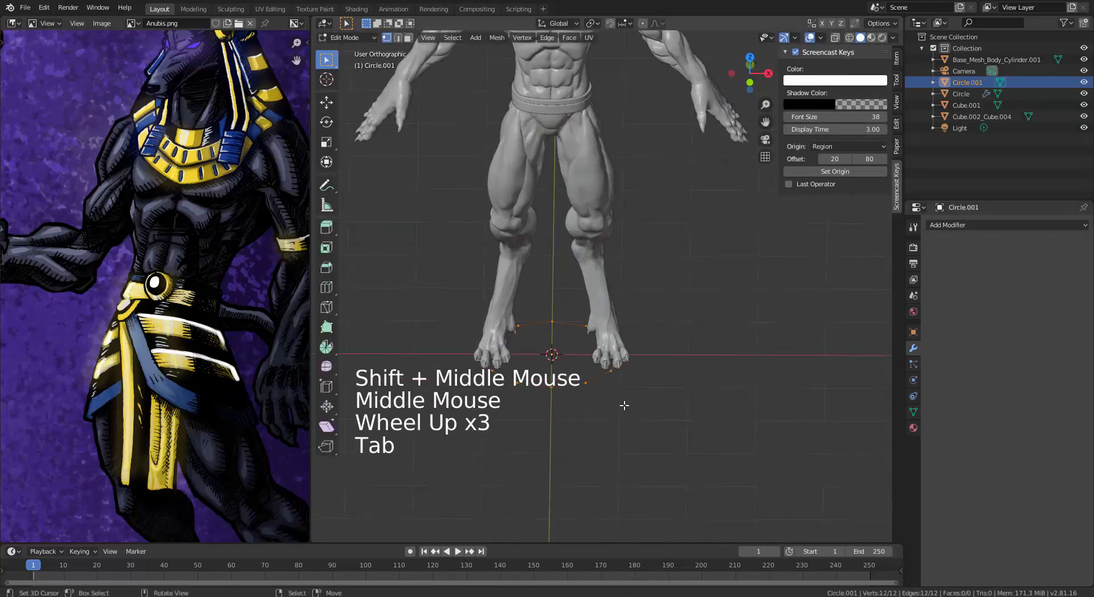
{"action": "key", "text": "e"}
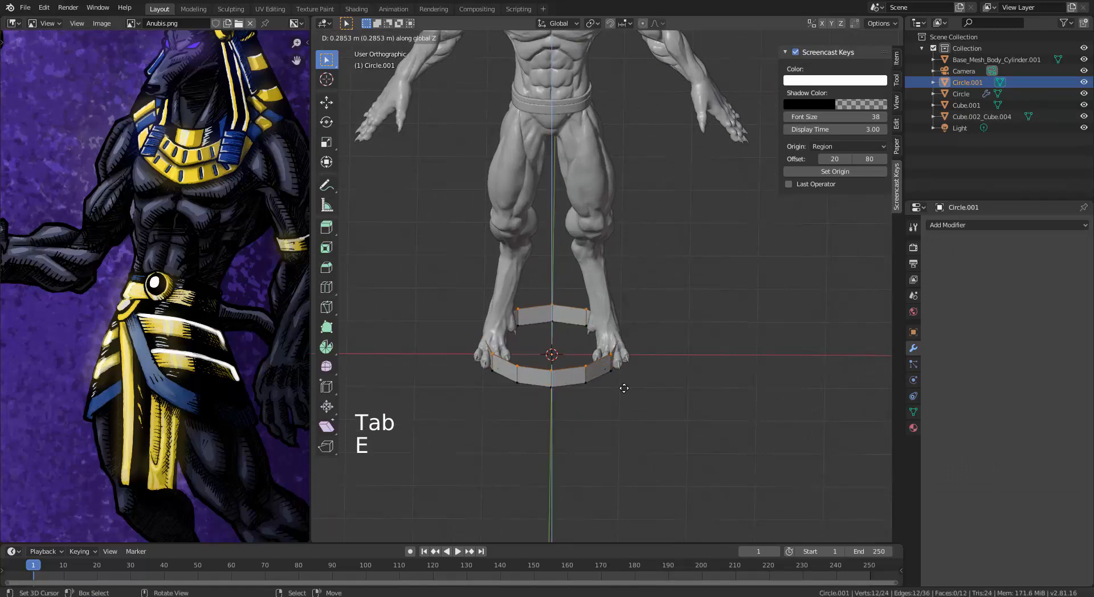
{"action": "left_click", "coordinate": [625, 390]}
{"action": "key", "text": "s"}
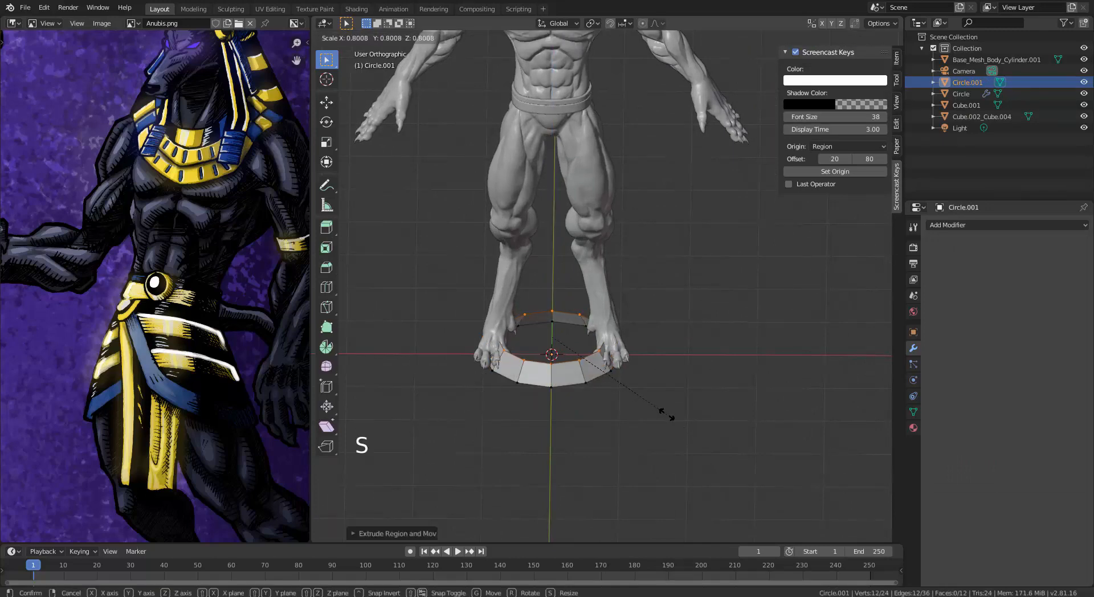
{"action": "left_click", "coordinate": [670, 427]}
{"action": "key", "text": "g"}
{"action": "key", "text": "z"}
{"action": "left_click", "coordinate": [676, 421]}
Step: Extrude the upper ring again and scale it inward to about 0.9 to form a narrow top rim
{"action": "scroll", "coordinate": [672, 420], "scroll_direction": "up", "scroll_amount": 3}
{"action": "middle_click_drag", "start_coordinate": [547, 451], "coordinate": [493, 345], "text": "shift"}
{"action": "key", "text": "e"}
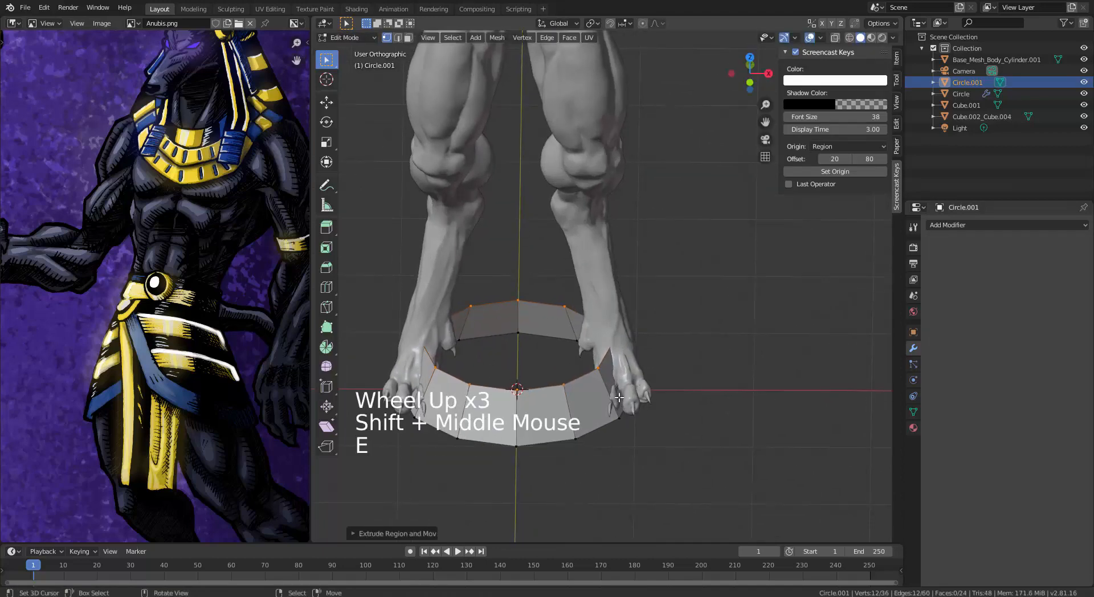
{"action": "key", "text": "s"}
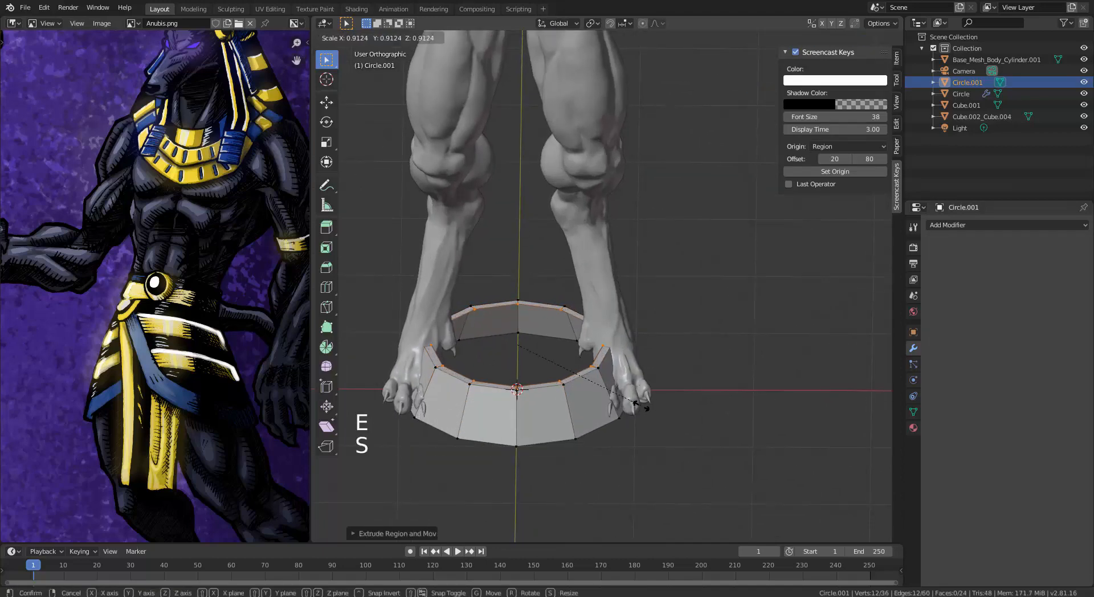
{"action": "left_click", "coordinate": [629, 401]}
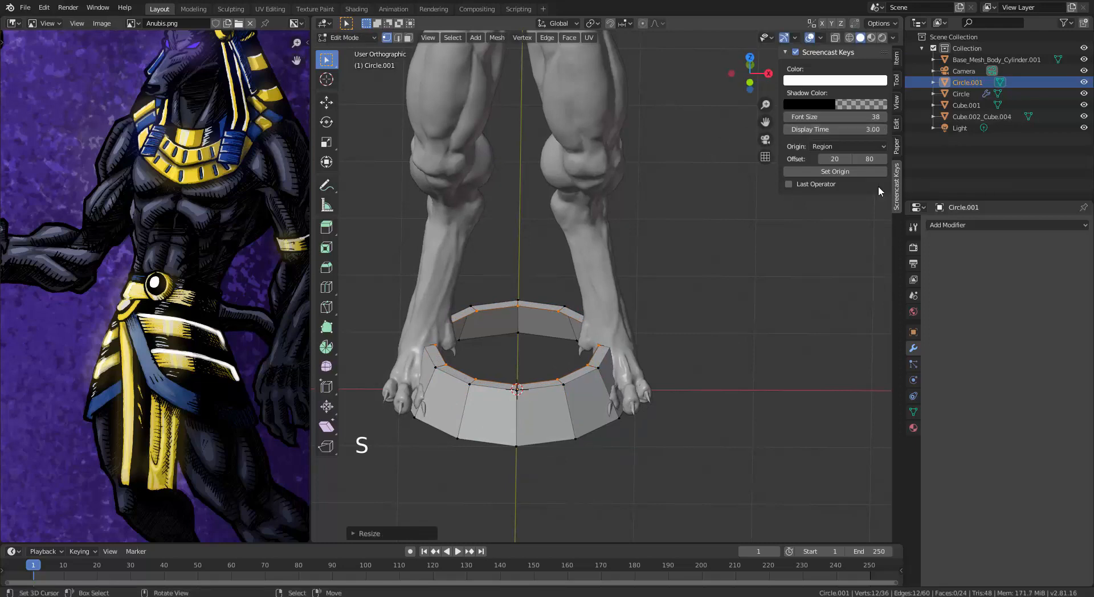
Step: Close the ring's top opening with Grid Fill, using a span of 2 and an offset of 2
{"action": "middle_click_drag", "start_coordinate": [660, 434], "coordinate": [657, 385], "text": "shift"}
{"action": "scroll", "coordinate": [707, 422], "scroll_direction": "up", "scroll_amount": 3}
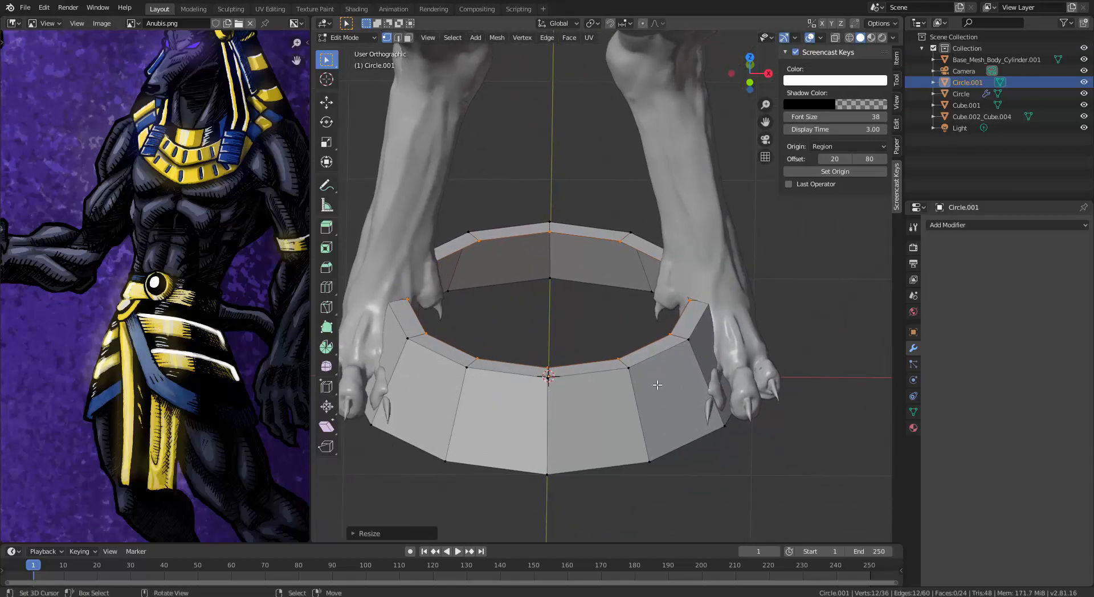
{"action": "key", "text": "ctrl+f"}
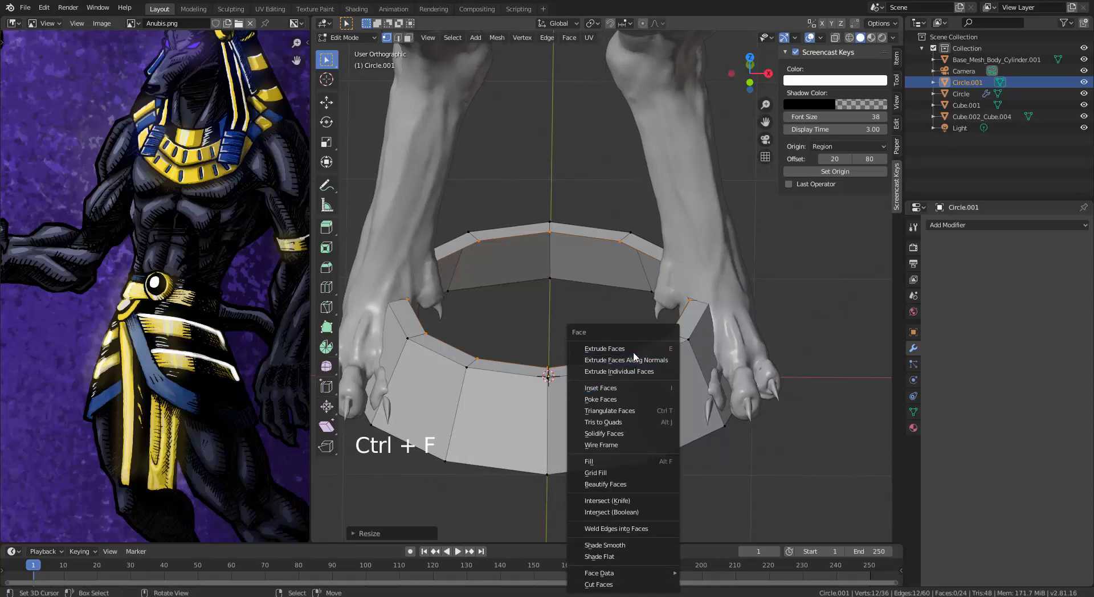
{"action": "left_click", "coordinate": [614, 474]}
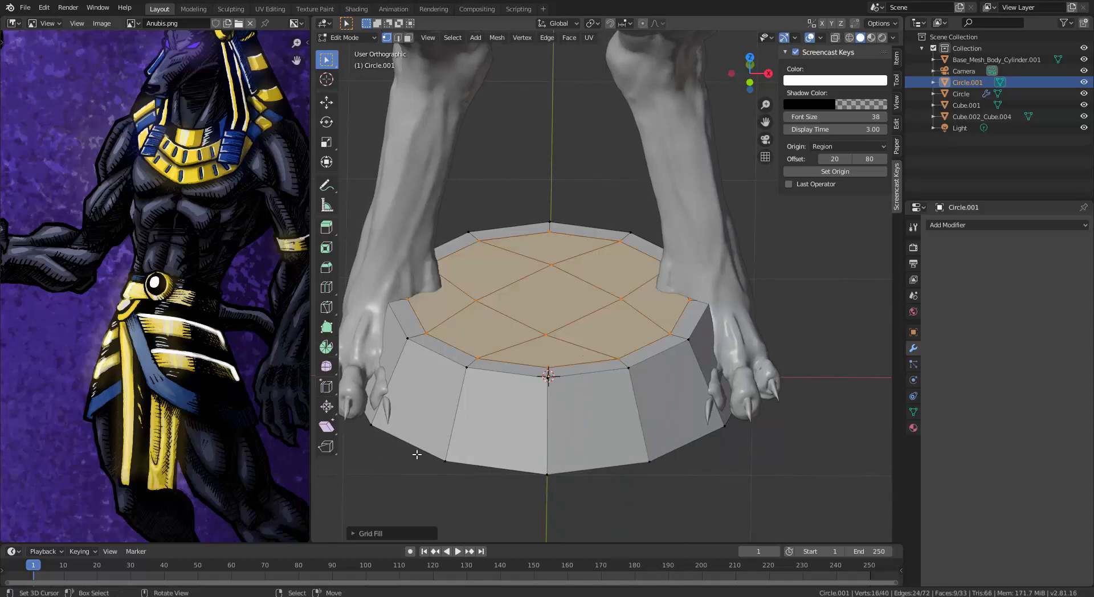
{"action": "left_click", "coordinate": [370, 533]}
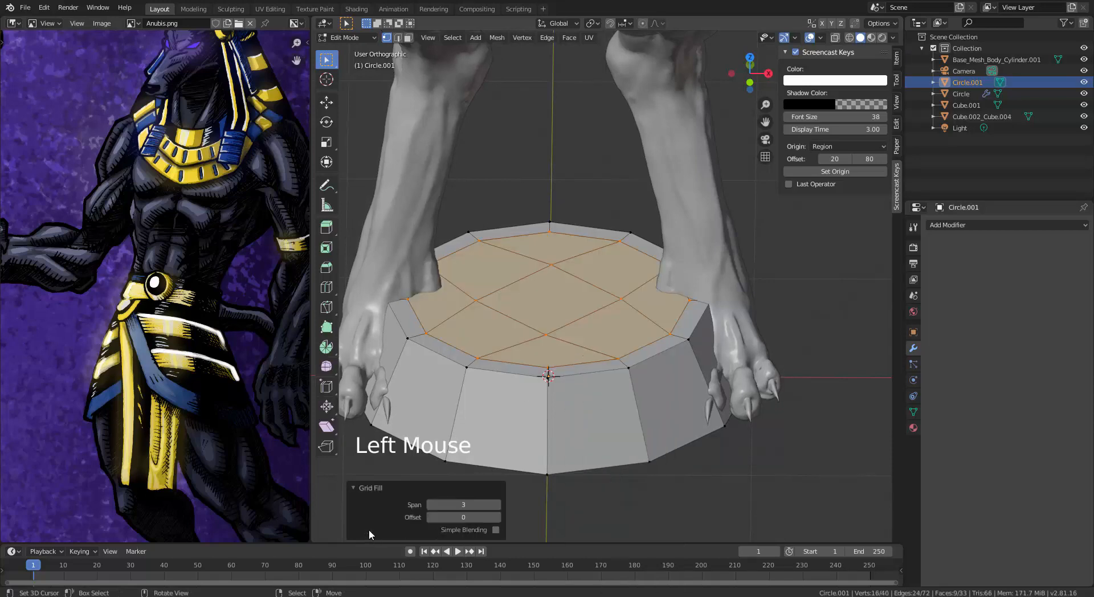
{"action": "left_click", "coordinate": [432, 505]}
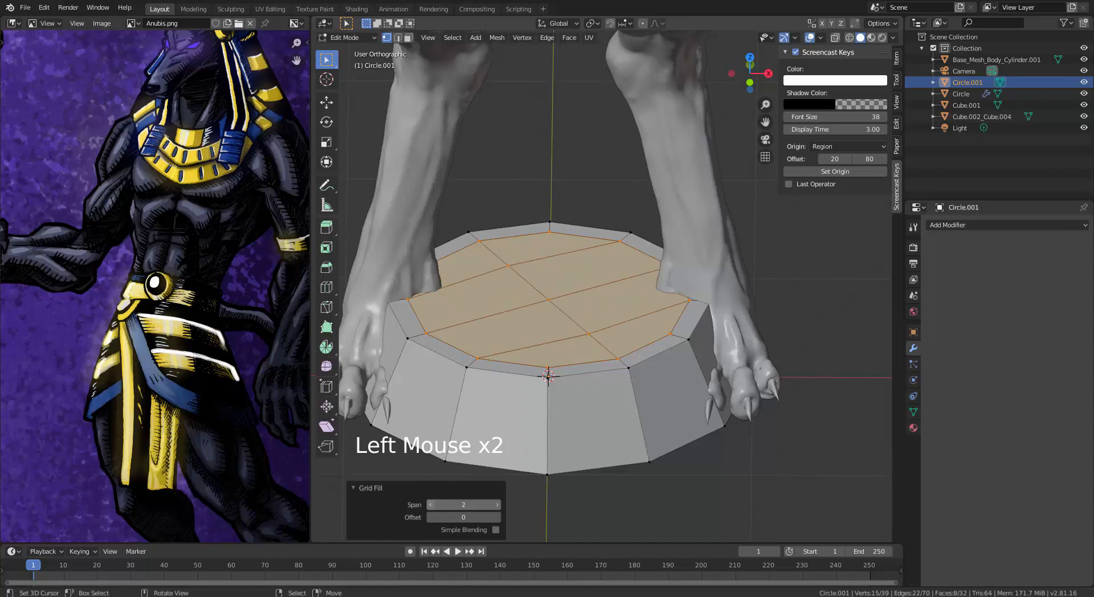
{"action": "left_click", "coordinate": [498, 518]}
{"action": "left_click", "coordinate": [498, 517]}
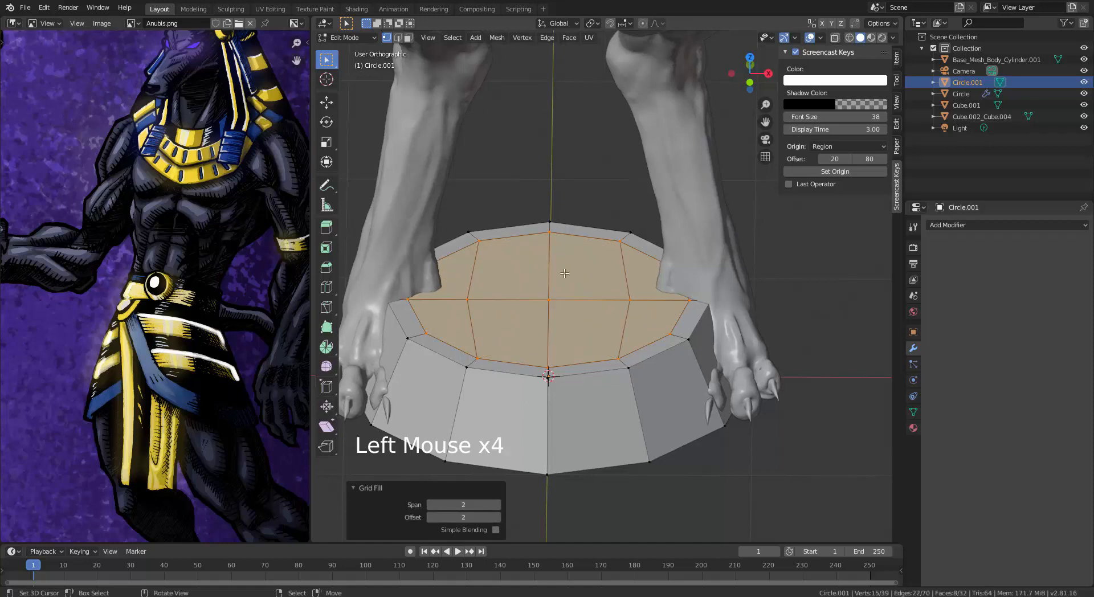
Step: Extrude the filled top upward about 0.35 m and add a loop cut around the middle of its side wall
{"action": "middle_click_drag", "start_coordinate": [565, 274], "coordinate": [652, 424]}
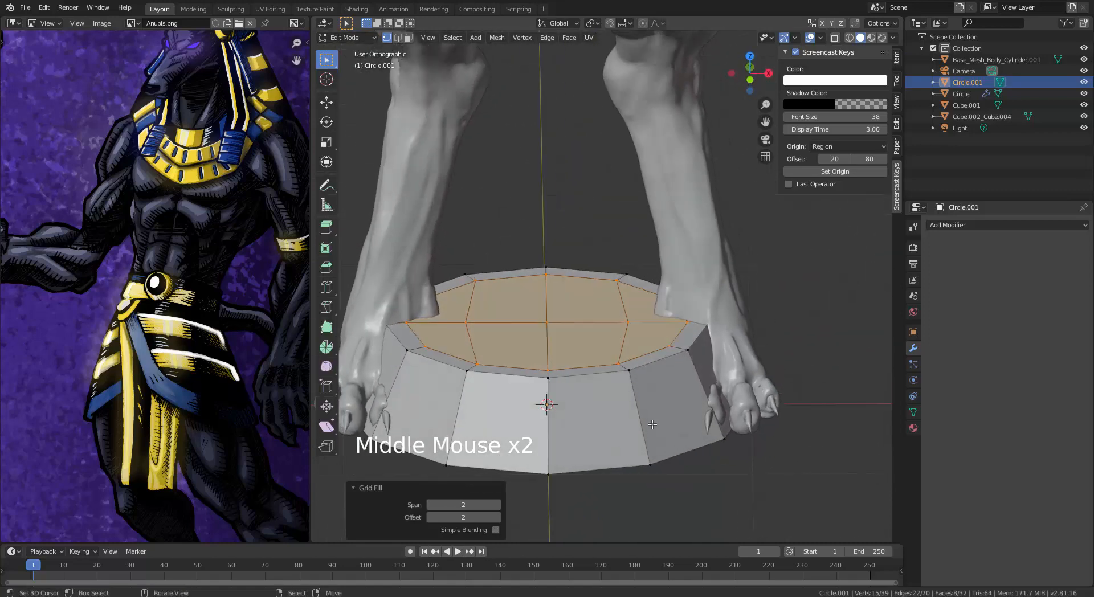
{"action": "key", "text": "e"}
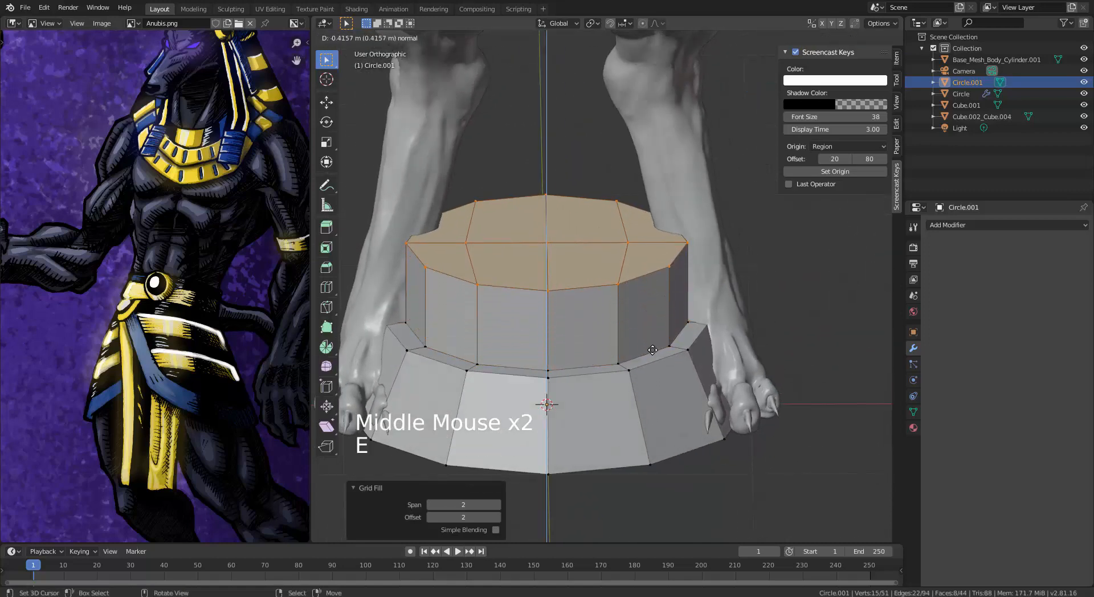
{"action": "left_click", "coordinate": [652, 356]}
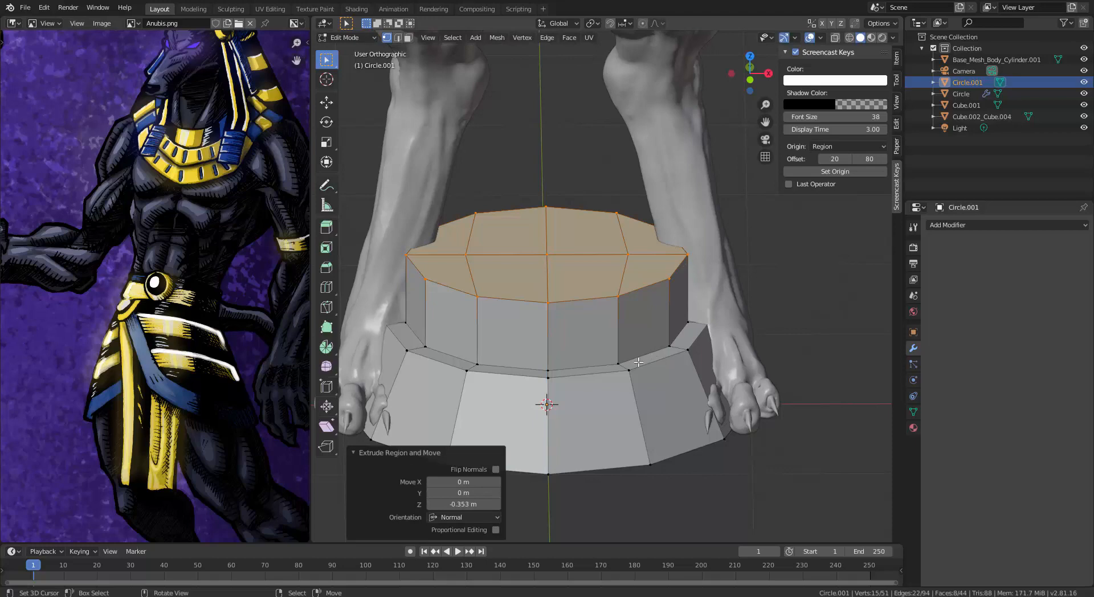
{"action": "key", "text": "ctrl+r"}
{"action": "double_click", "coordinate": [618, 329]}
Step: Round the raised cap by smoothing the vertices of its top and upper side faces 13 times at 0.5 smoothing
{"action": "key", "text": "3"}
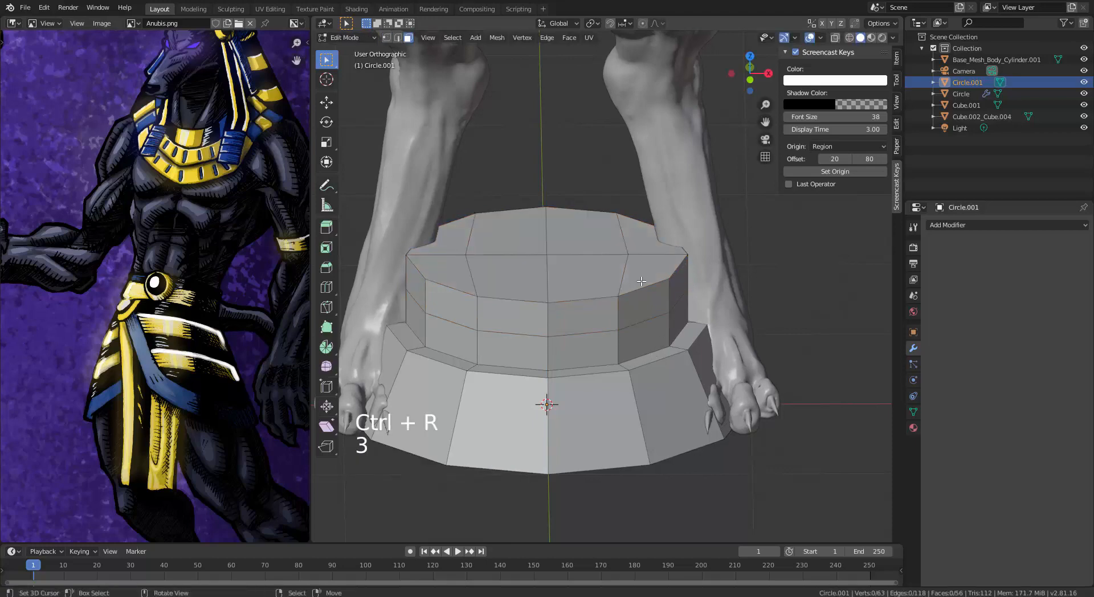
{"action": "right_click", "coordinate": [649, 292], "text": "alt"}
{"action": "right_click", "coordinate": [649, 282], "text": "shift"}
{"action": "right_click", "coordinate": [582, 277], "text": "shift"}
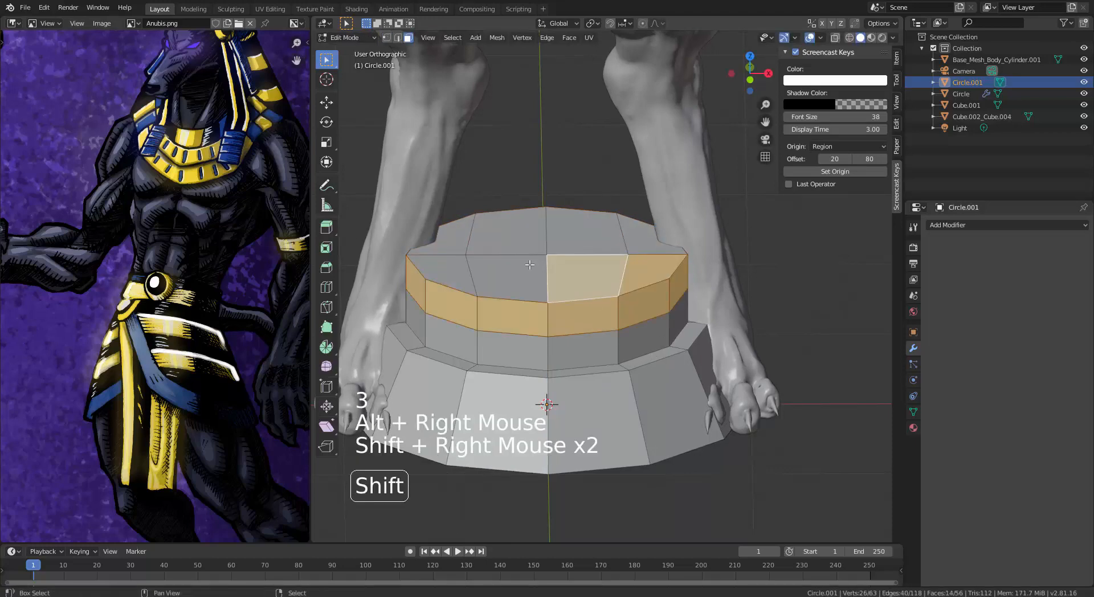
{"action": "right_click", "coordinate": [510, 277], "text": "shift"}
{"action": "right_click", "coordinate": [492, 242], "text": "shift"}
{"action": "key", "text": "c"}
{"action": "mouse_move", "coordinate": [448, 242]}
{"action": "left_mouse_down"}
{"action": "mouse_move", "coordinate": [578, 235]}
{"action": "mouse_move", "coordinate": [621, 252]}
{"action": "left_mouse_up"}
{"action": "right_click", "coordinate": [621, 252]}
{"action": "key", "text": "alt+q"}
{"action": "key", "text": "alt+q"}
{"action": "key", "text": "alt+q"}
{"action": "key", "text": "alt+q"}
{"action": "key", "text": "alt+q"}
{"action": "key", "text": "alt+q"}
{"action": "key", "text": "alt+q"}
{"action": "key", "text": "alt+q"}
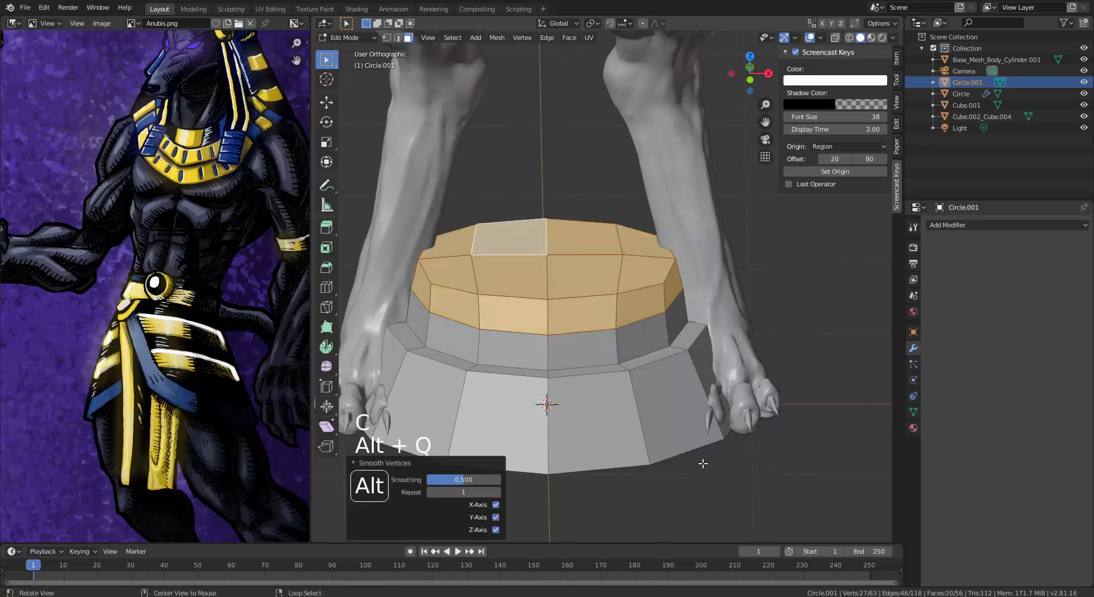
{"action": "key", "text": "alt+q"}
{"action": "key", "text": "alt+q"}
{"action": "key", "text": "alt+q"}
{"action": "key", "text": "alt+q"}
{"action": "key", "text": "alt+q"}
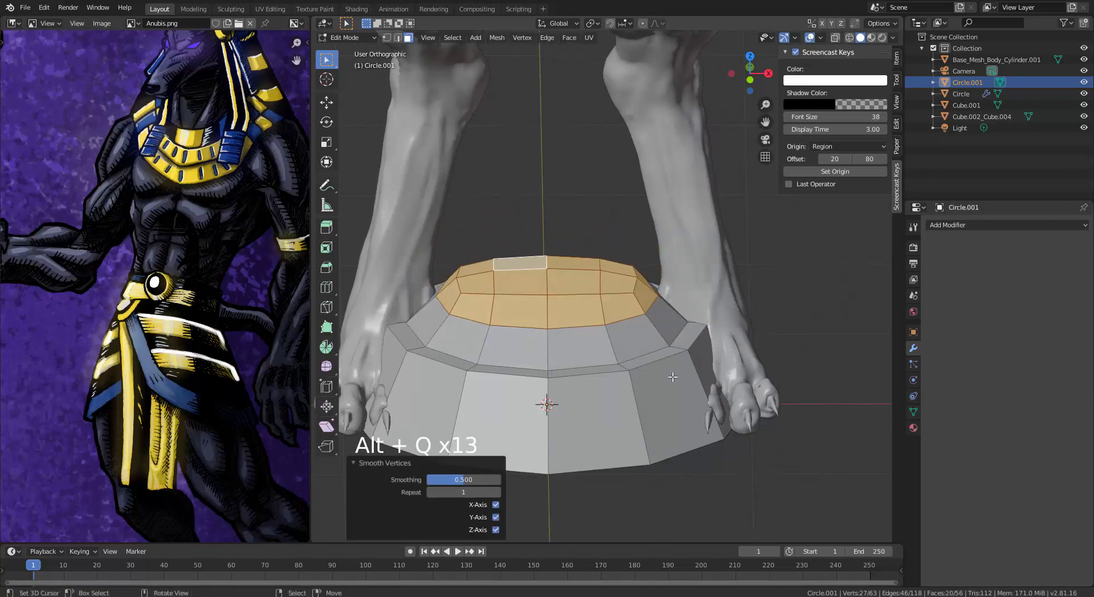
{"action": "left_click", "coordinate": [522, 37]}
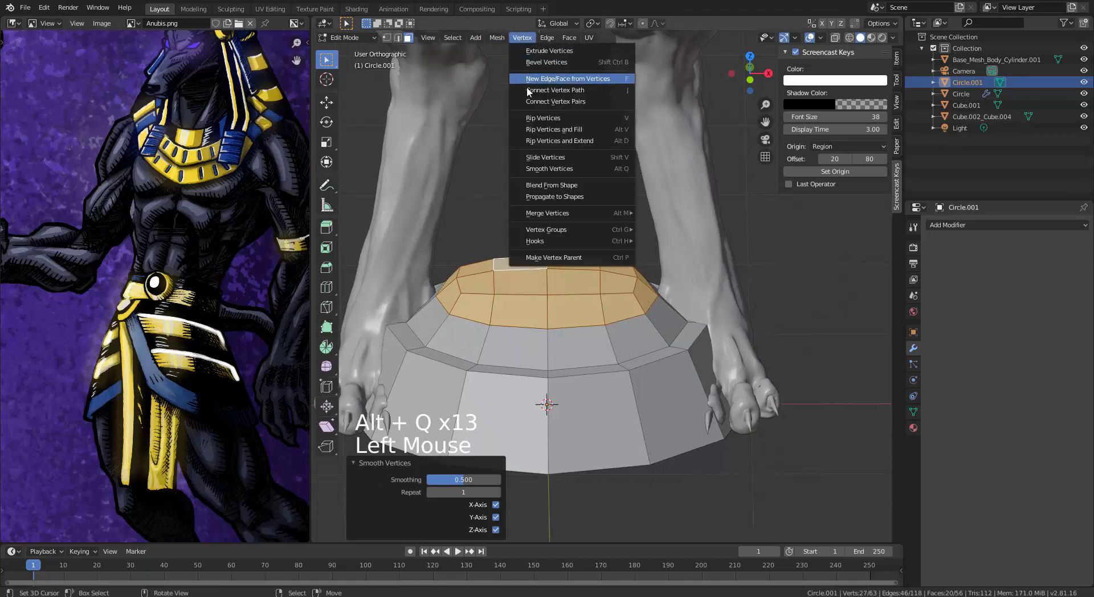
{"action": "right_click", "coordinate": [551, 170]}
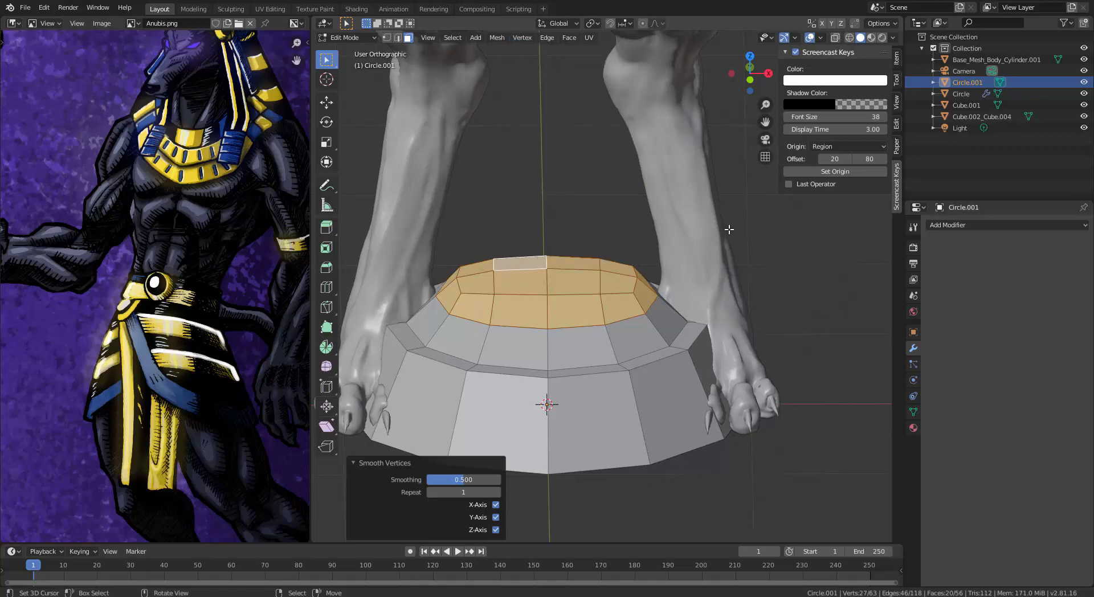
Step: Fatten the rounded cap faces slightly outward along their normals
{"action": "middle_click_drag", "start_coordinate": [662, 308], "coordinate": [638, 323]}
{"action": "key", "text": "alt+s"}
{"action": "left_click", "coordinate": [723, 361]}
Step: Fatten the edge loop around the dome's lower side by about 0.022 m and lower it about 0.058 m
{"action": "right_click", "coordinate": [638, 322], "text": "alt"}
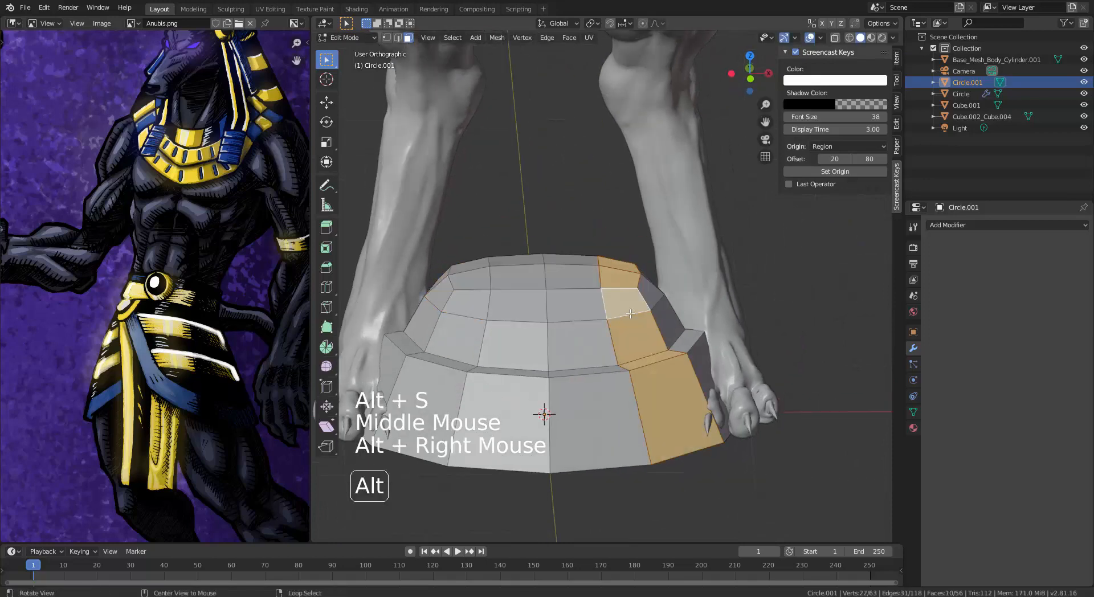
{"action": "key", "text": "2"}
{"action": "right_click", "coordinate": [653, 322], "text": "alt"}
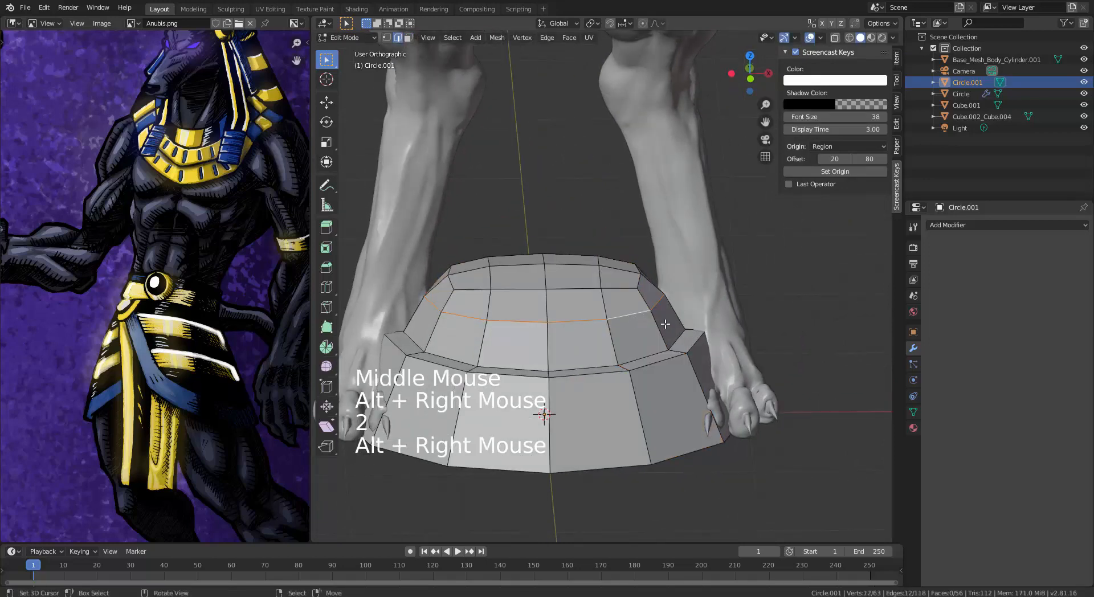
{"action": "key", "text": "alt+s"}
{"action": "left_click", "coordinate": [665, 325]}
{"action": "key", "text": "g"}
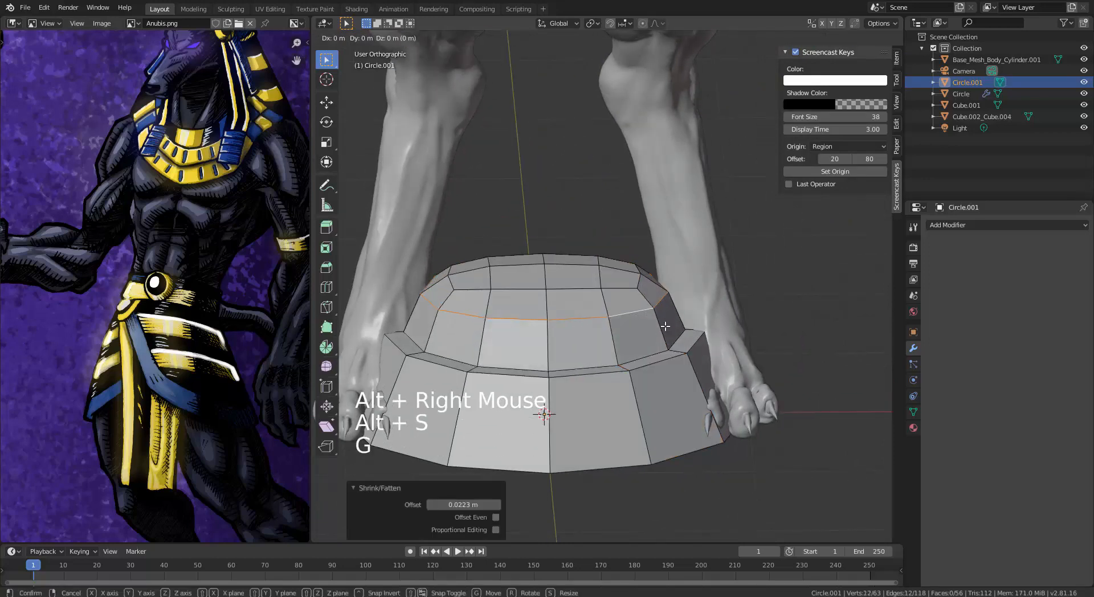
{"action": "left_click", "coordinate": [653, 353]}
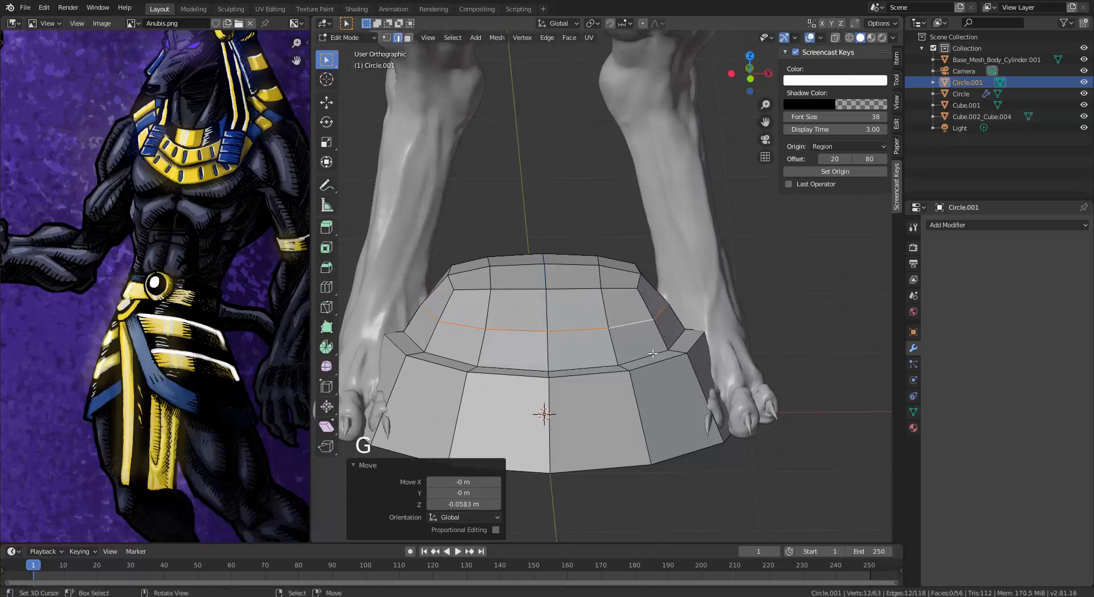
Step: Add a loop cut on the dome's lowest face ring and slide it close to the rim, at a factor of about 0.81
{"action": "middle_click_drag", "start_coordinate": [653, 354], "coordinate": [672, 336]}
{"action": "scroll", "coordinate": [680, 333], "scroll_direction": "up", "scroll_amount": 3}
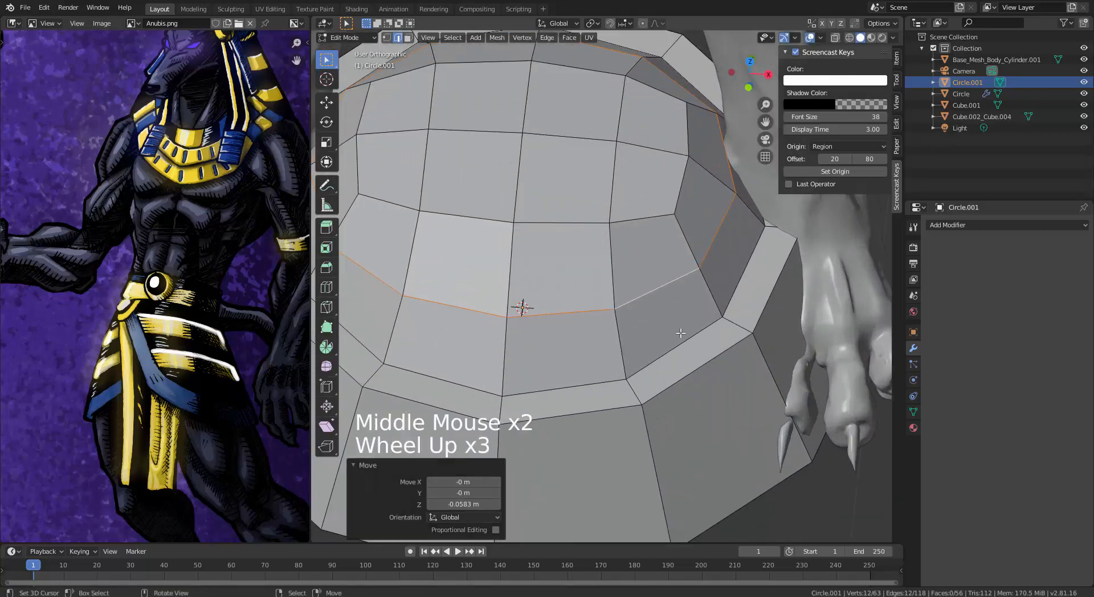
{"action": "key", "text": "ctrl+r"}
{"action": "left_click", "coordinate": [725, 319]}
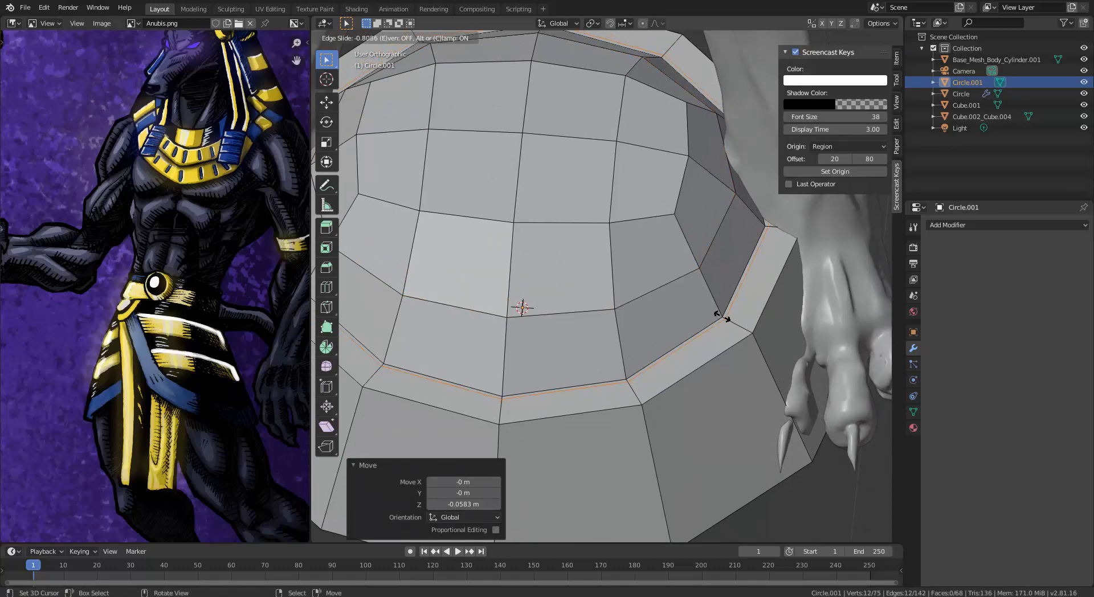
{"action": "left_click", "coordinate": [722, 317]}
Step: Lower the edge loop at the dome's base along Z to deepen the crease beside the rim, and inspect the shape in Object Mode
{"action": "right_click", "coordinate": [698, 335], "text": "alt"}
{"action": "mouse_move", "coordinate": [704, 342]}
{"action": "middle_mouse_down"}
{"action": "mouse_move", "coordinate": [710, 305]}
{"action": "mouse_move", "coordinate": [709, 340]}
{"action": "middle_mouse_up"}
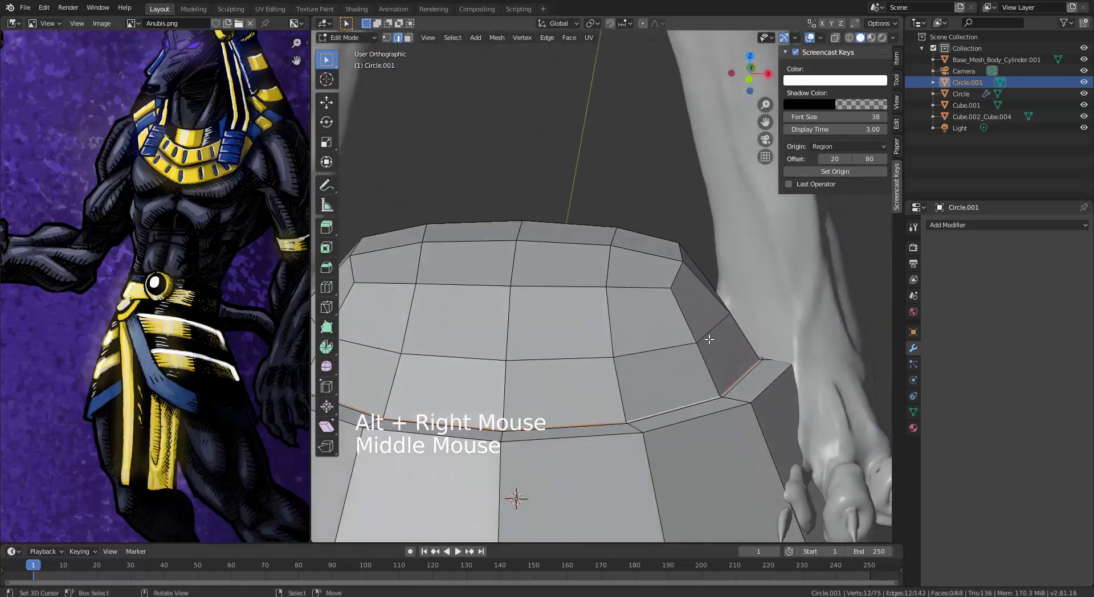
{"action": "key", "text": "g"}
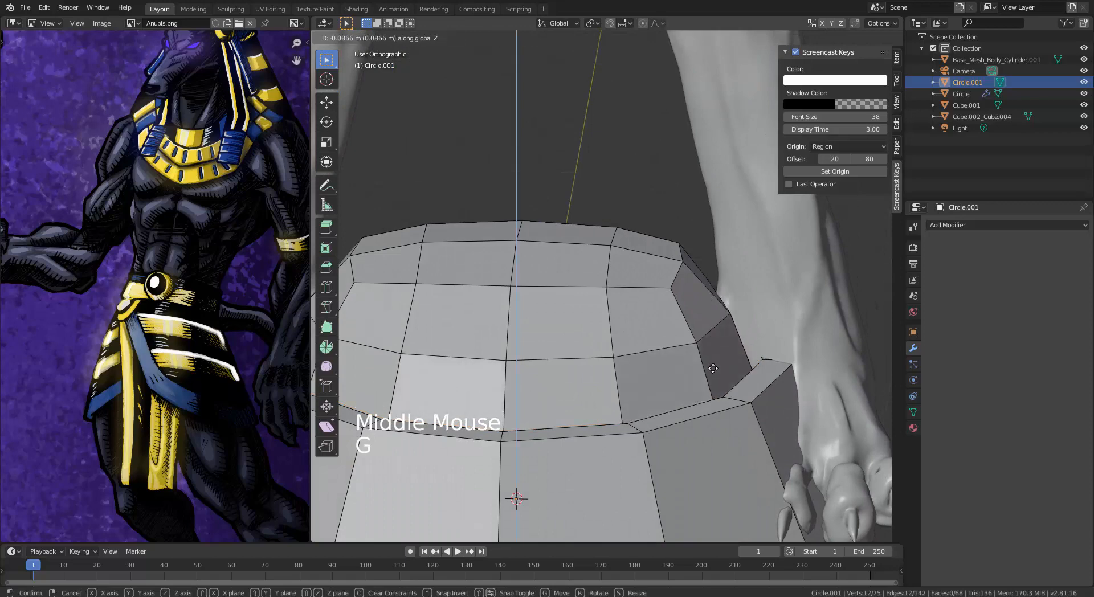
{"action": "left_click", "coordinate": [713, 368]}
{"action": "key", "text": "Tab"}
{"action": "scroll", "coordinate": [672, 366], "scroll_direction": "down", "scroll_amount": 5}
{"action": "middle_click_drag", "start_coordinate": [671, 366], "coordinate": [521, 176]}
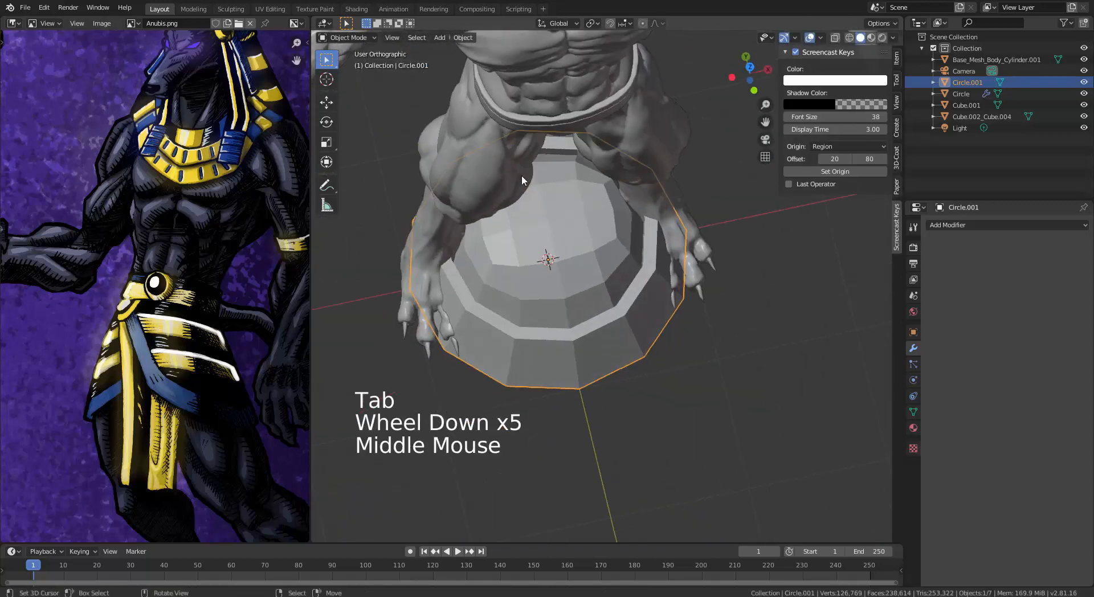
{"action": "middle_click_drag", "start_coordinate": [622, 272], "coordinate": [696, 310]}
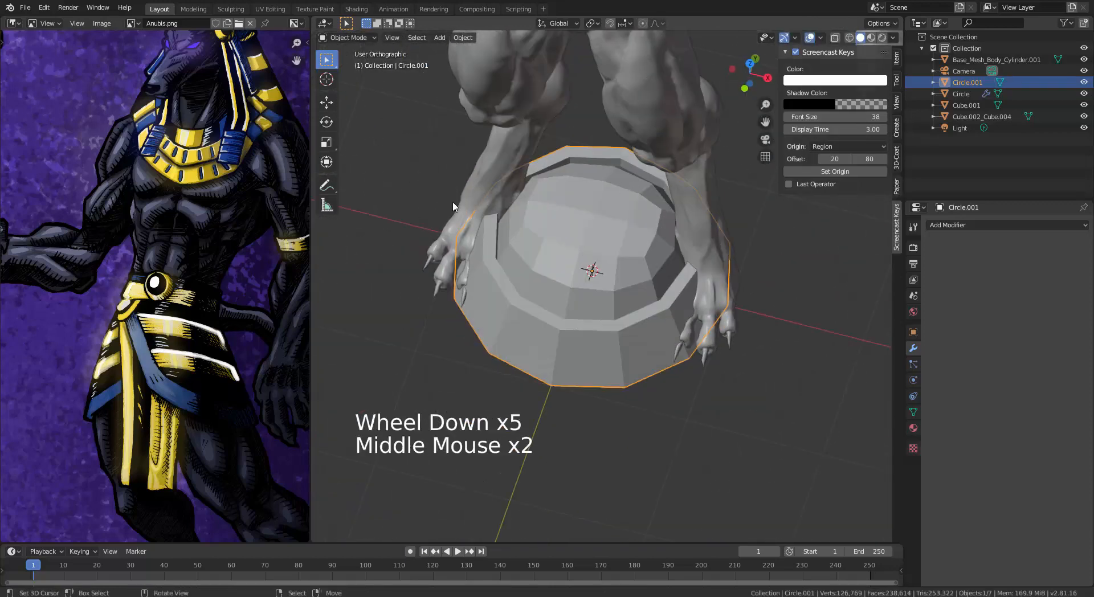
Step: Add a loop cut around the outer sloped band and fatten it outward by about 0.008 m
{"action": "middle_click_drag", "start_coordinate": [589, 305], "coordinate": [741, 381]}
{"action": "key", "text": "Tab"}
{"action": "key", "text": "ctrl+r"}
{"action": "left_click", "coordinate": [664, 349]}
{"action": "key", "text": "alt+s"}
{"action": "left_click", "coordinate": [741, 381]}
{"action": "key", "text": "alt+s"}
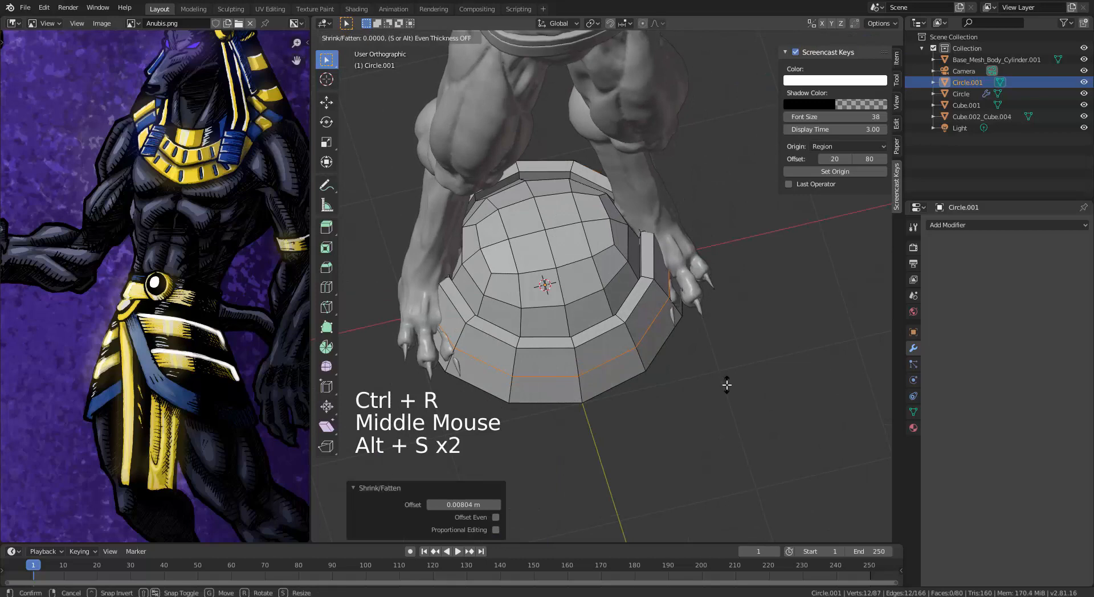
{"action": "left_click", "coordinate": [707, 383]}
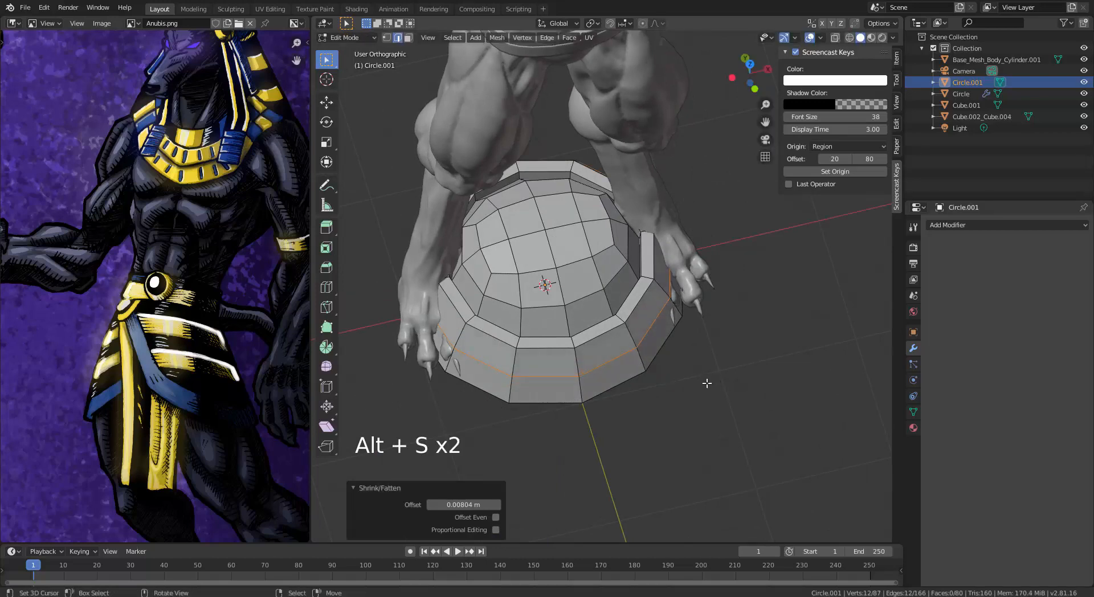
Step: Add a Subdivision Surface modifier to the buckle mesh and shade it smooth
{"action": "middle_click_drag", "start_coordinate": [707, 383], "coordinate": [761, 324]}
{"action": "key", "text": "Tab"}
{"action": "left_click", "coordinate": [972, 225]}
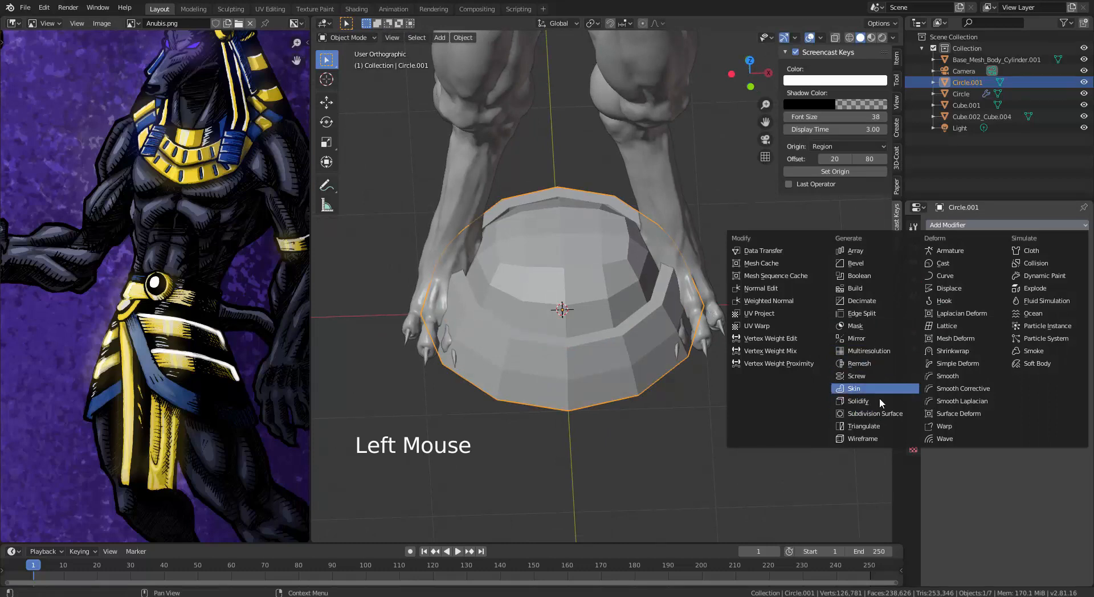
{"action": "left_click", "coordinate": [881, 415]}
{"action": "middle_click_drag", "start_coordinate": [657, 321], "coordinate": [672, 299]}
{"action": "key", "text": "w"}
{"action": "left_click", "coordinate": [669, 292]}
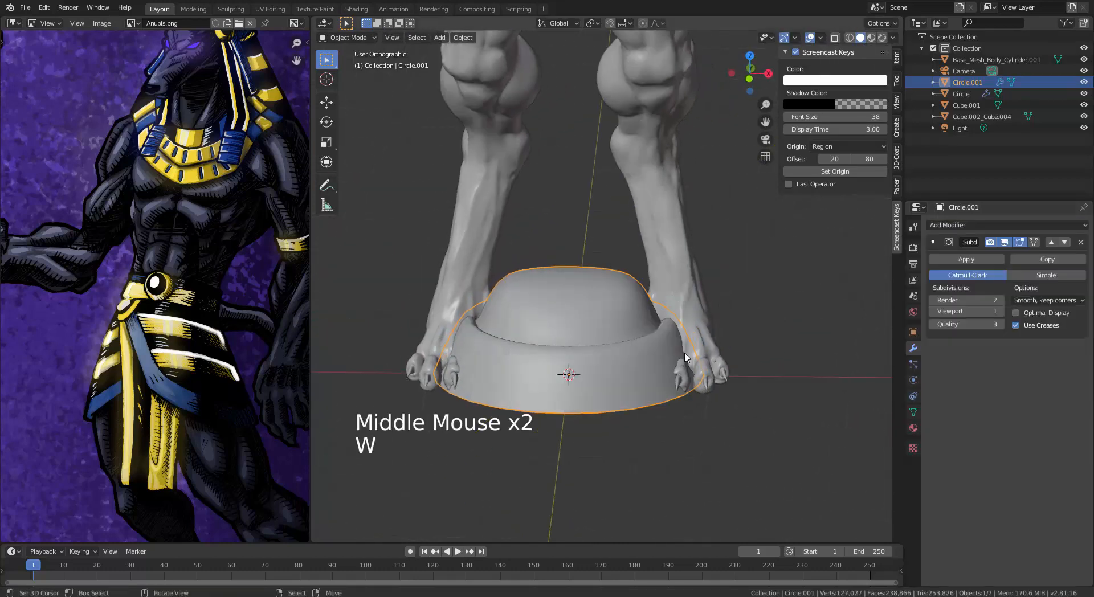
Step: Add a supporting loop cut on the outer band just below the rim, slid to a factor of about -0.81
{"action": "key", "text": "Tab"}
{"action": "scroll", "coordinate": [649, 426], "scroll_direction": "up", "scroll_amount": 2}
{"action": "middle_click_drag", "start_coordinate": [649, 426], "coordinate": [627, 387], "text": "shift"}
{"action": "scroll", "coordinate": [627, 387], "scroll_direction": "up", "scroll_amount": 2}
{"action": "key", "text": "ctrl+r"}
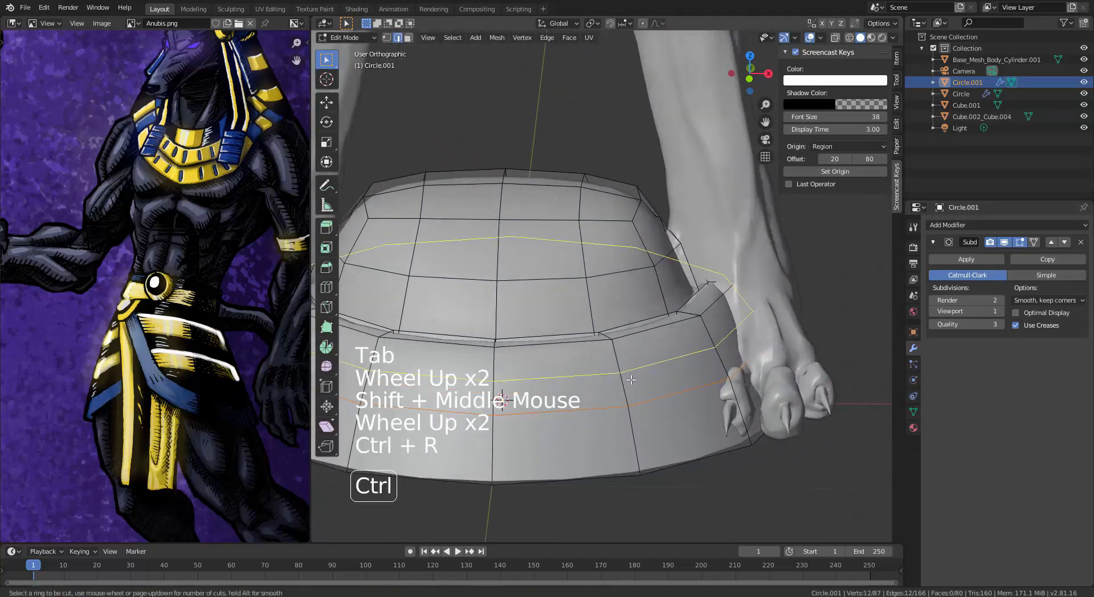
{"action": "left_click", "coordinate": [624, 360]}
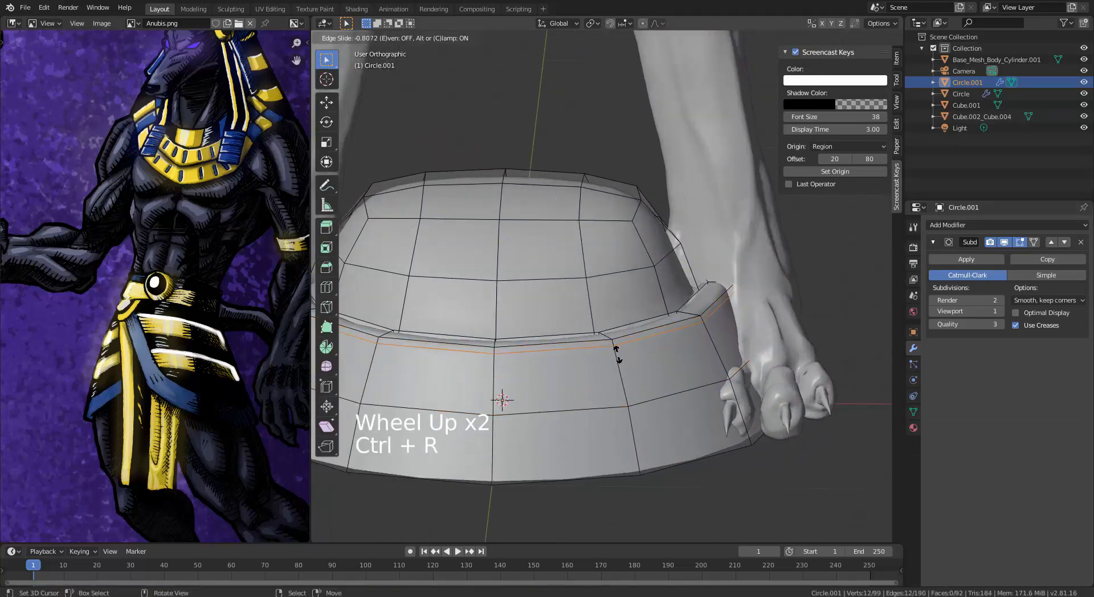
{"action": "left_click", "coordinate": [618, 371]}
Step: Try a centred loop cut along the narrow top face of the rim and undo it
{"action": "middle_click_drag", "start_coordinate": [618, 371], "coordinate": [618, 289]}
{"action": "key", "text": "ctrl+r"}
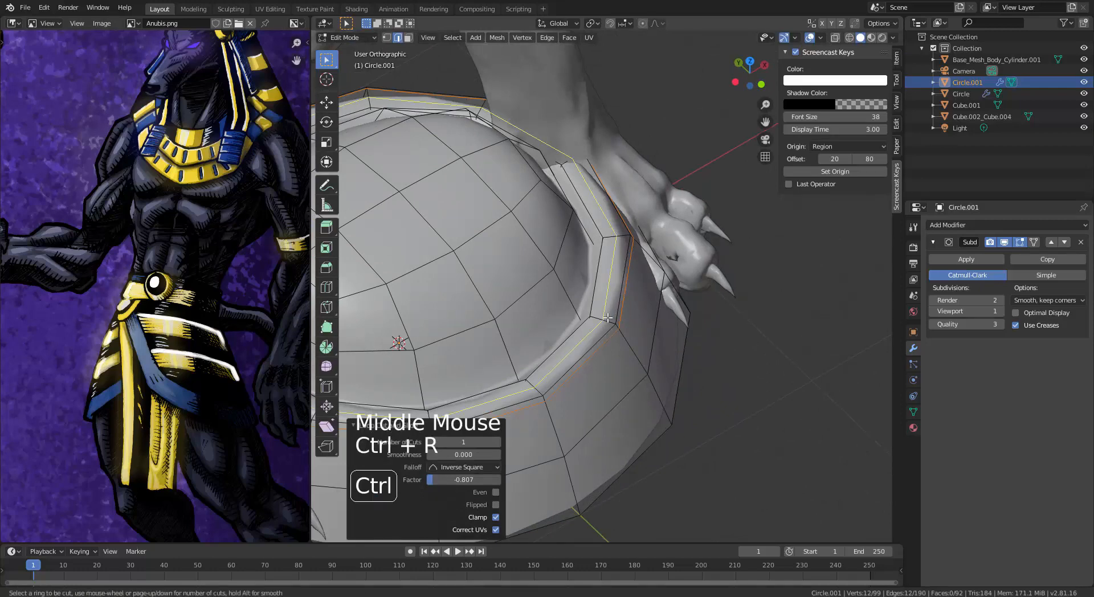
{"action": "left_click", "coordinate": [608, 318]}
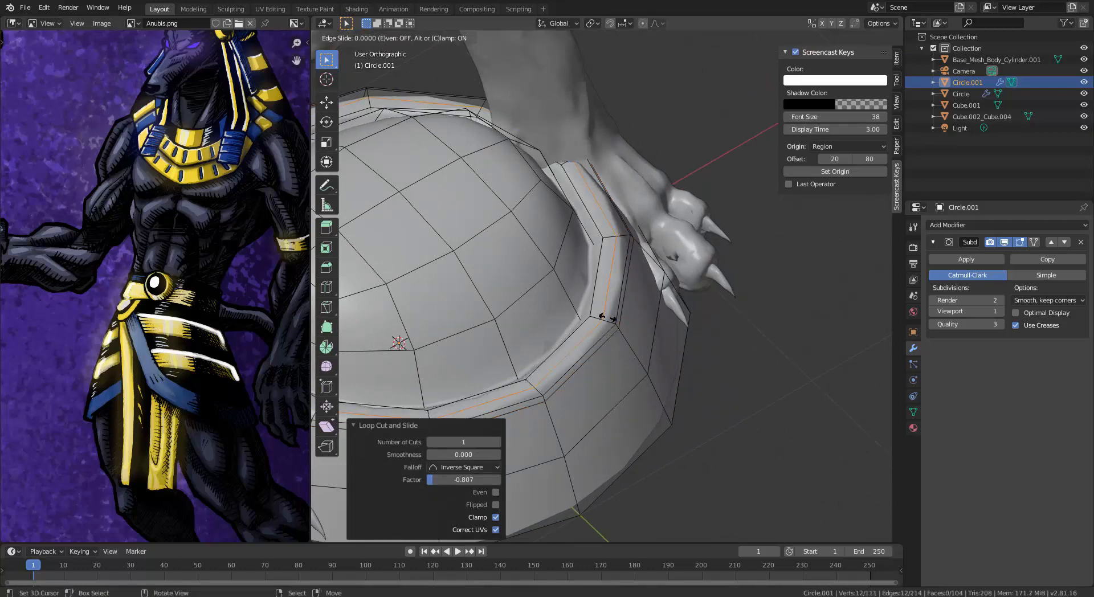
{"action": "left_click", "coordinate": [608, 318]}
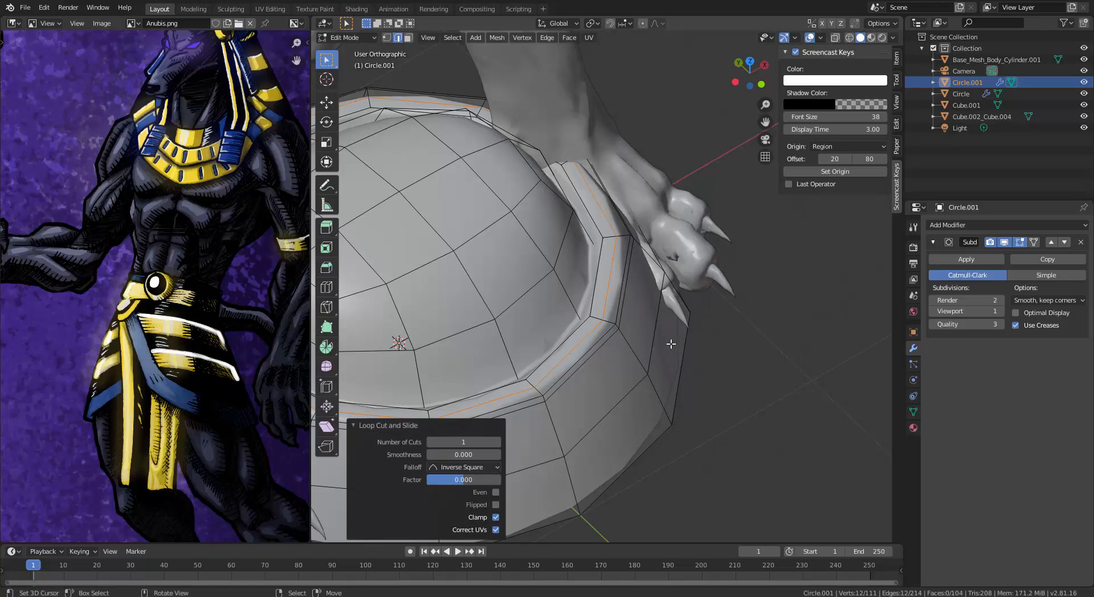
{"action": "key", "text": "ctrl+z"}
Step: Add a loop cut along the rim's narrow top face at a factor of about 0.14 and bevel it by about 0.033 m
{"action": "key", "text": "ctrl+r"}
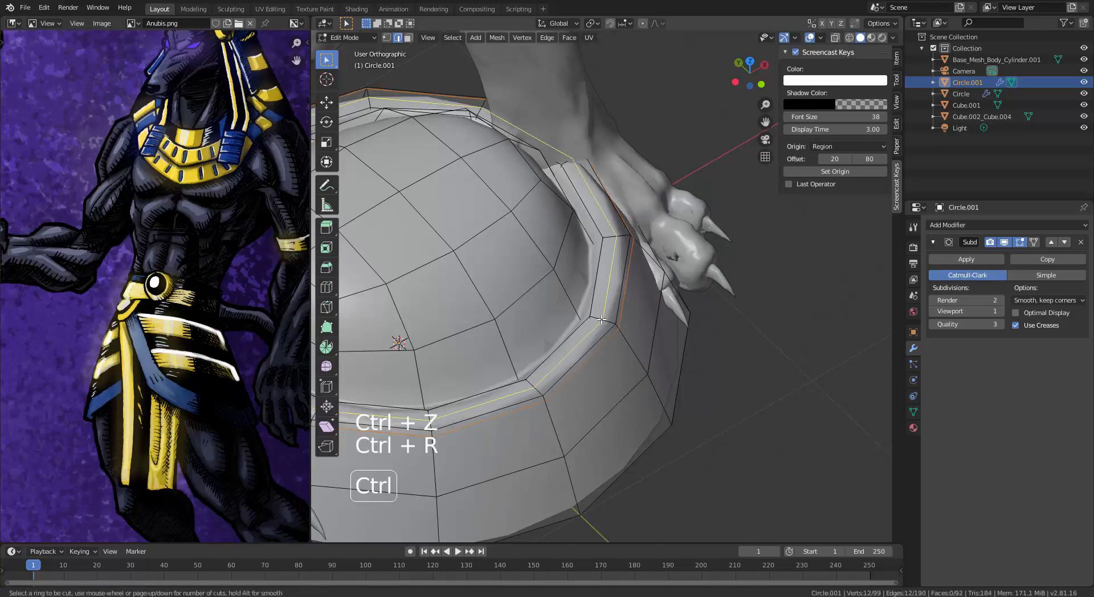
{"action": "left_click", "coordinate": [601, 319]}
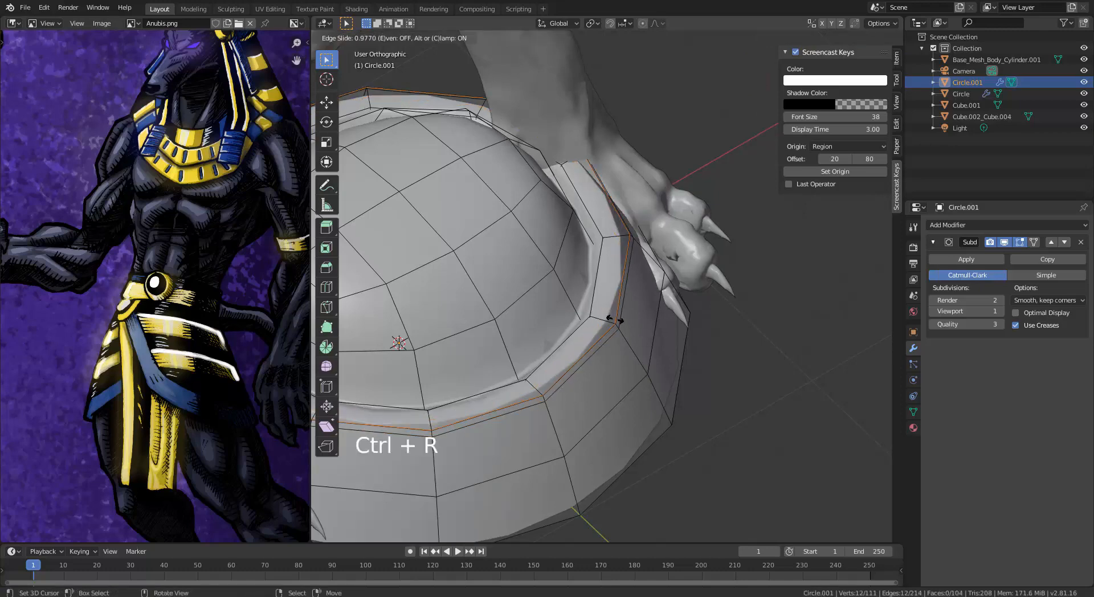
{"action": "left_click", "coordinate": [605, 317]}
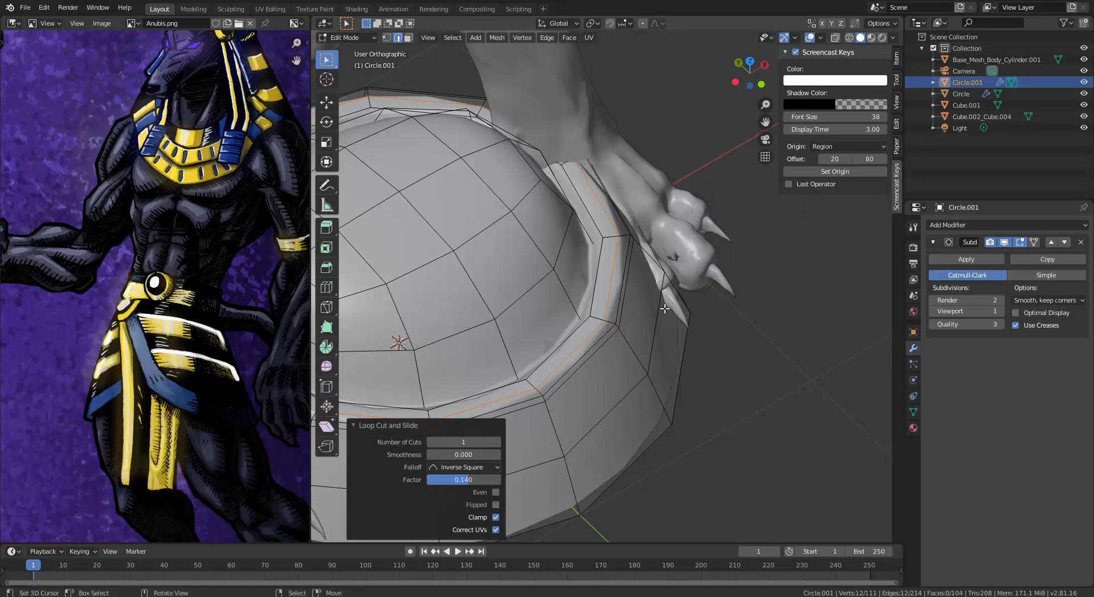
{"action": "key", "text": "ctrl+b"}
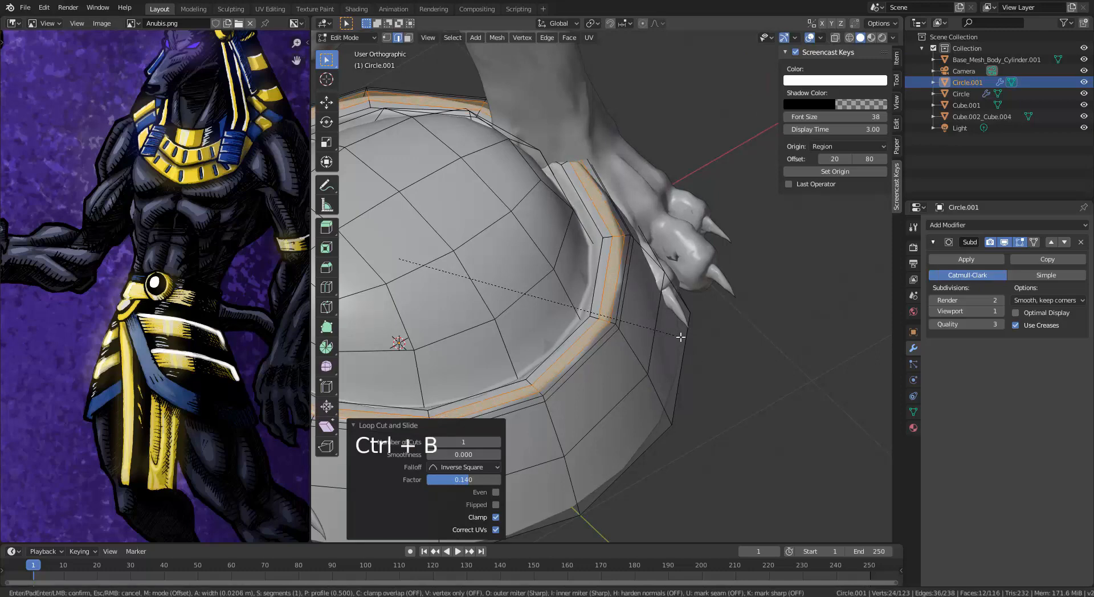
{"action": "left_click", "coordinate": [684, 338]}
{"action": "middle_click_drag", "start_coordinate": [684, 338], "coordinate": [616, 345]}
{"action": "key", "text": "g"}
{"action": "key", "text": "g"}
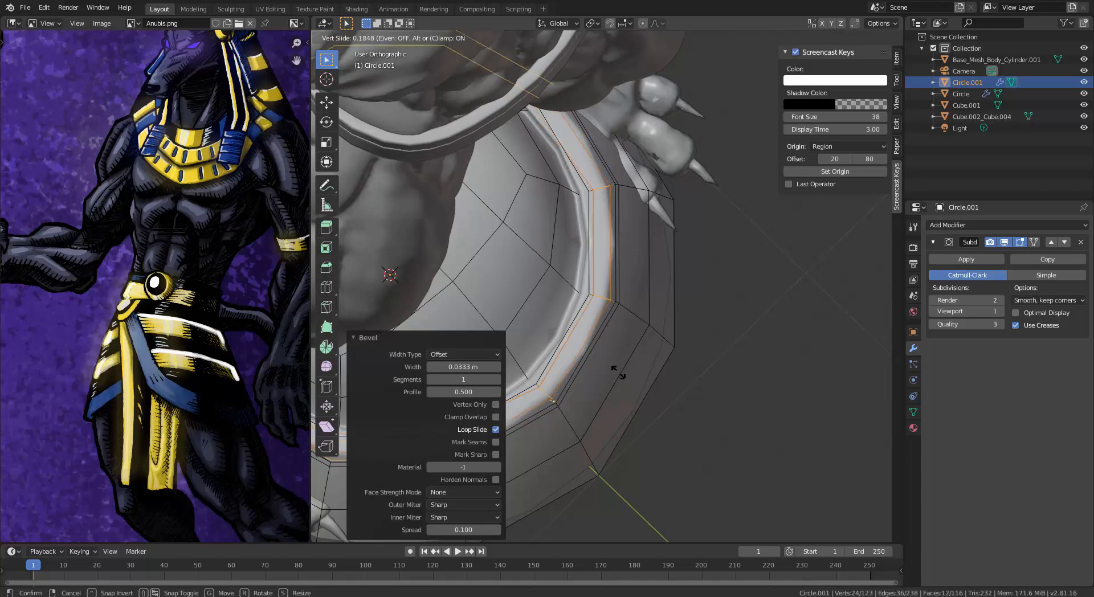
{"action": "right_click", "coordinate": [618, 372]}
Step: Slide the inner of the two rim-top edge loops inward to the rim's inner edge and preview the smoothed shape
{"action": "middle_click_drag", "start_coordinate": [584, 336], "coordinate": [661, 184]}
{"action": "right_click", "coordinate": [628, 241], "text": "alt"}
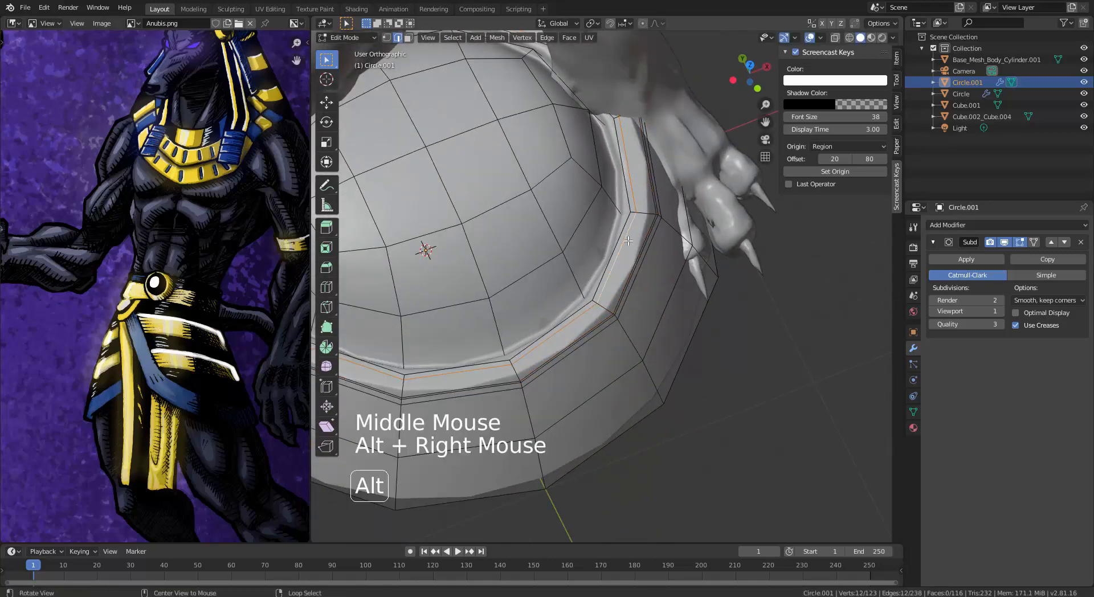
{"action": "key", "text": "g"}
{"action": "key", "text": "g"}
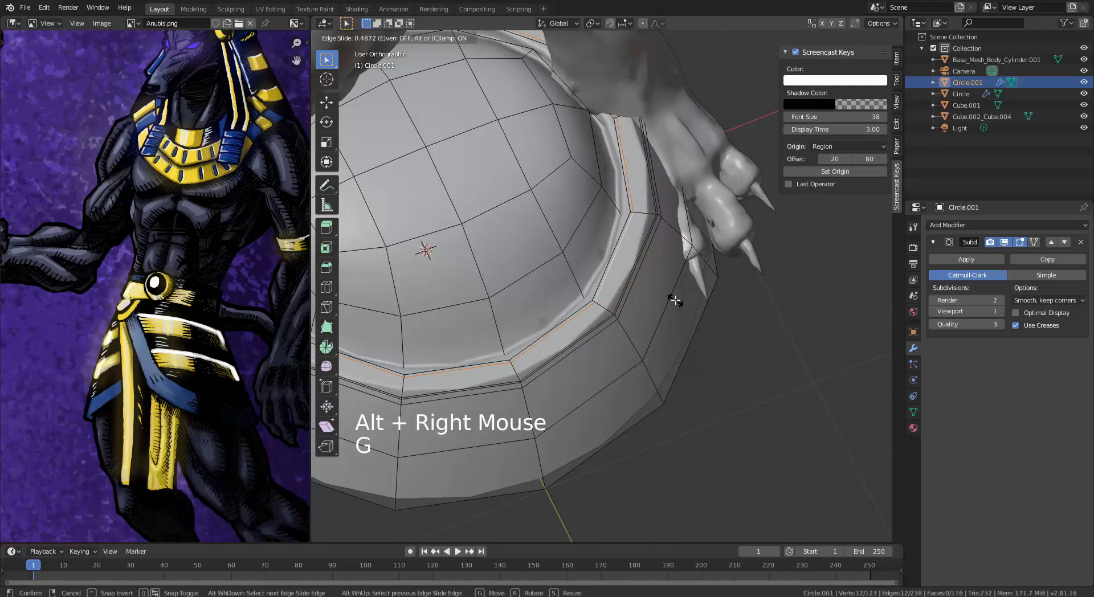
{"action": "key", "text": "Tab"}
{"action": "middle_click_drag", "start_coordinate": [654, 286], "coordinate": [580, 284]}
{"action": "scroll", "coordinate": [580, 284], "scroll_direction": "up", "scroll_amount": 2}
{"action": "key", "text": "Tab"}
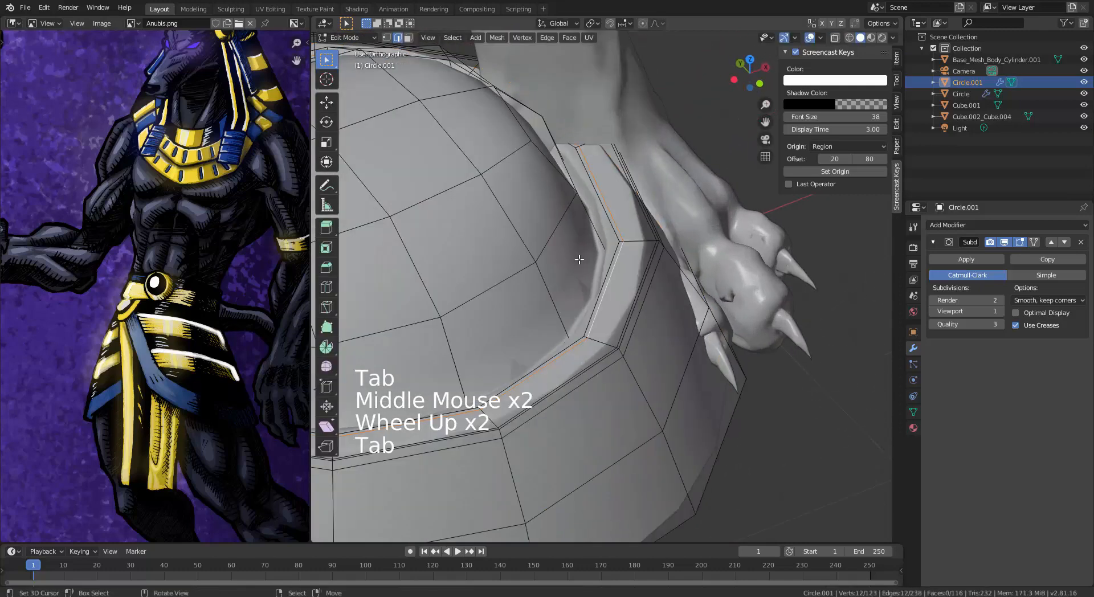
Step: Add a supporting loop cut around the lowest band of the dome, slid toward the groove at a factor of about 0.52
{"action": "key", "text": "ctrl+r"}
{"action": "left_click", "coordinate": [551, 302]}
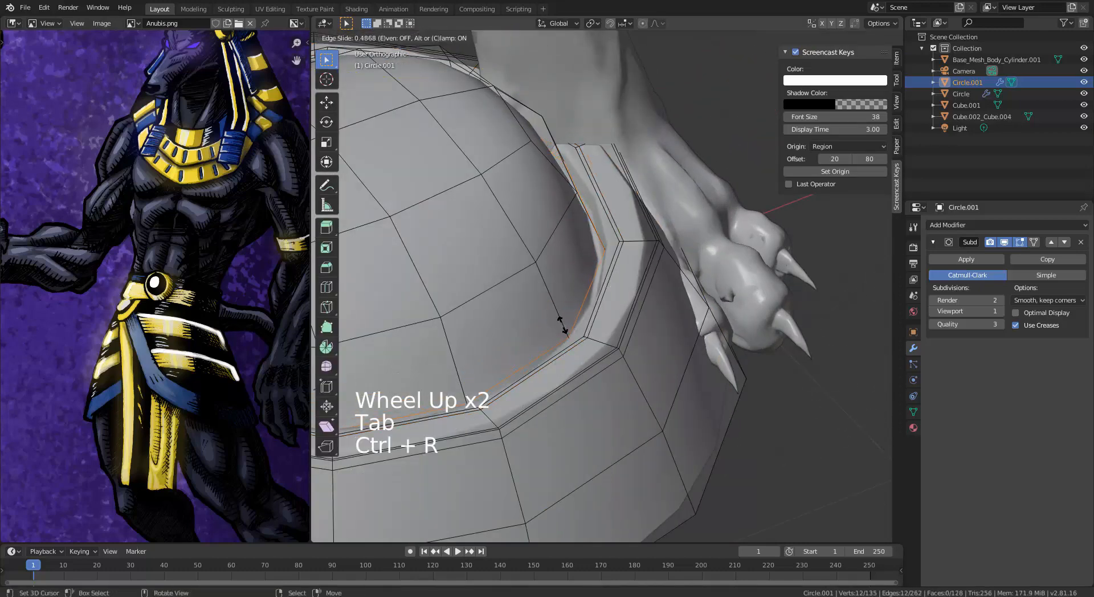
{"action": "left_click", "coordinate": [563, 327]}
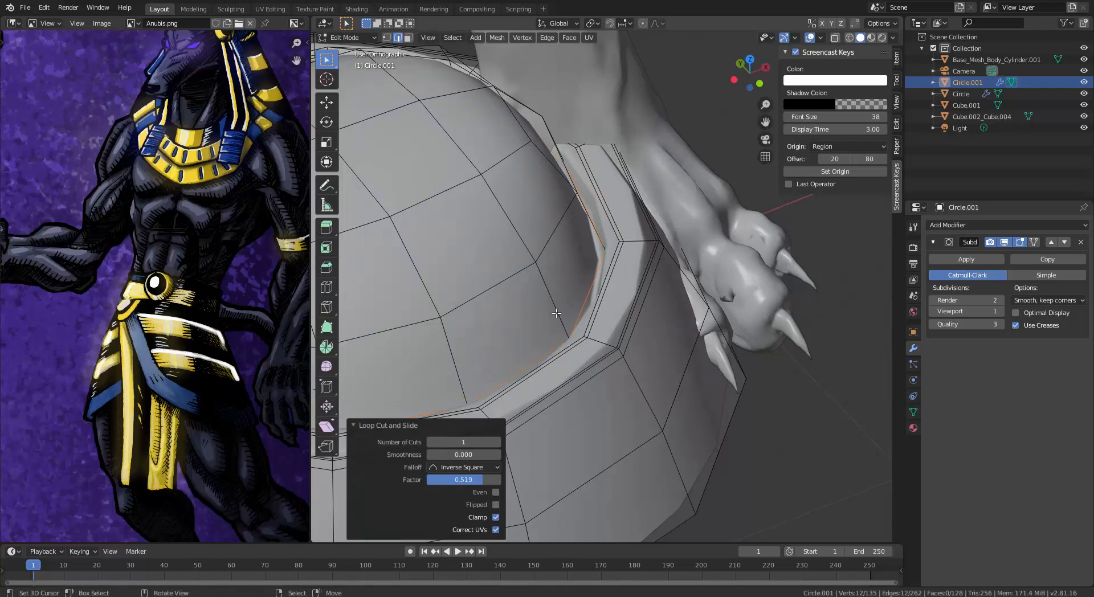
{"action": "key", "text": "Tab"}
{"action": "key", "text": "Tab"}
{"action": "middle_click_drag", "start_coordinate": [621, 319], "coordinate": [535, 260]}
{"action": "key", "text": "Tab"}
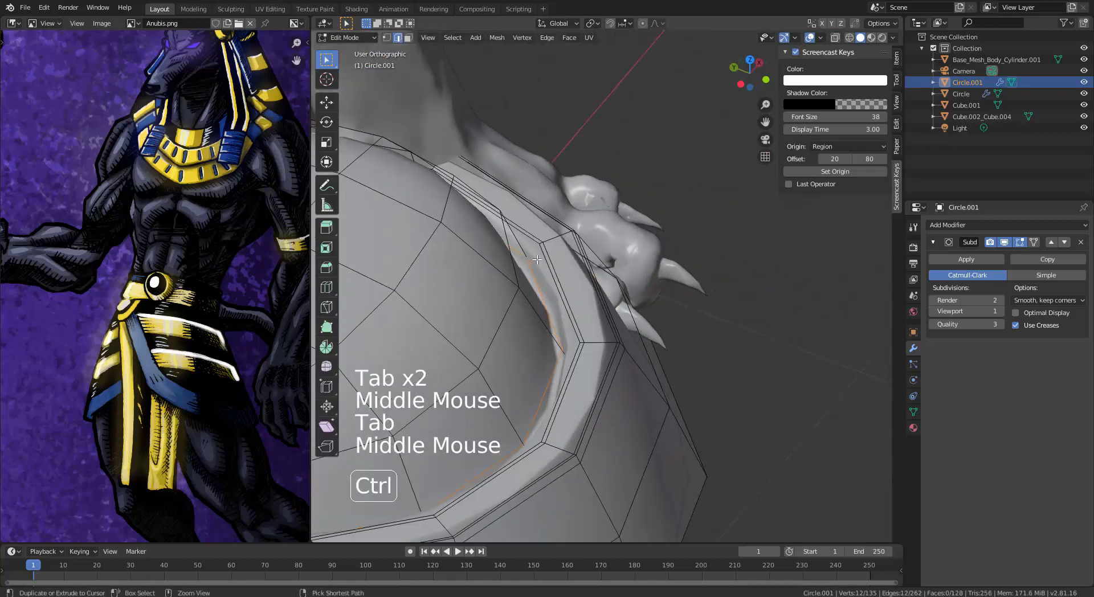
Step: Add a supporting loop cut on the rim's inner wall, slid up close to its top edge, and preview the smoothed buckle
{"action": "key", "text": "ctrl+r"}
{"action": "left_click", "coordinate": [537, 245]}
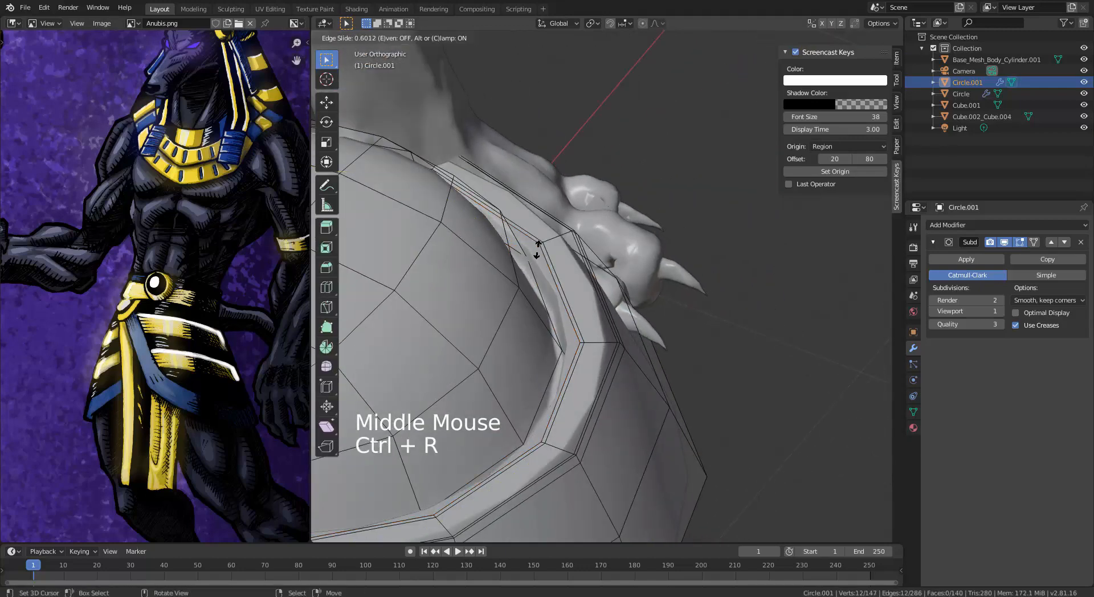
{"action": "left_click", "coordinate": [538, 242]}
{"action": "key", "text": "Tab"}
{"action": "scroll", "coordinate": [533, 245], "scroll_direction": "down", "scroll_amount": 6}
{"action": "middle_click_drag", "start_coordinate": [533, 245], "coordinate": [629, 199]}
{"action": "key", "text": "Tab"}
{"action": "scroll", "coordinate": [641, 222], "scroll_direction": "up", "scroll_amount": 2}
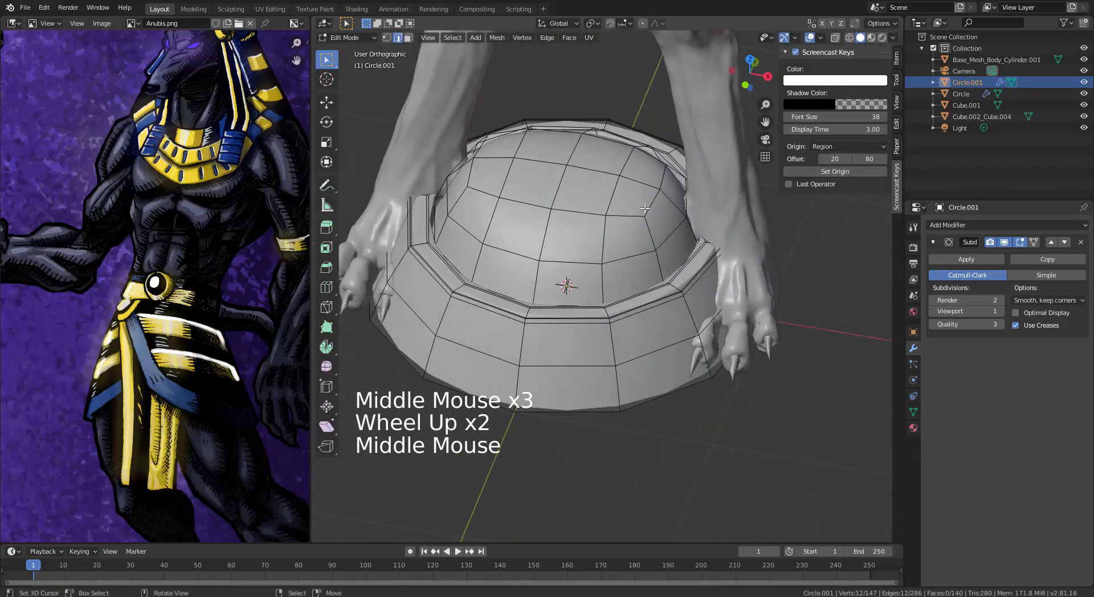
Step: Select the dome's cap faces together with the ring around them and smooth their vertices eight times
{"action": "key", "text": "3"}
{"action": "right_click", "coordinate": [643, 209], "text": "alt"}
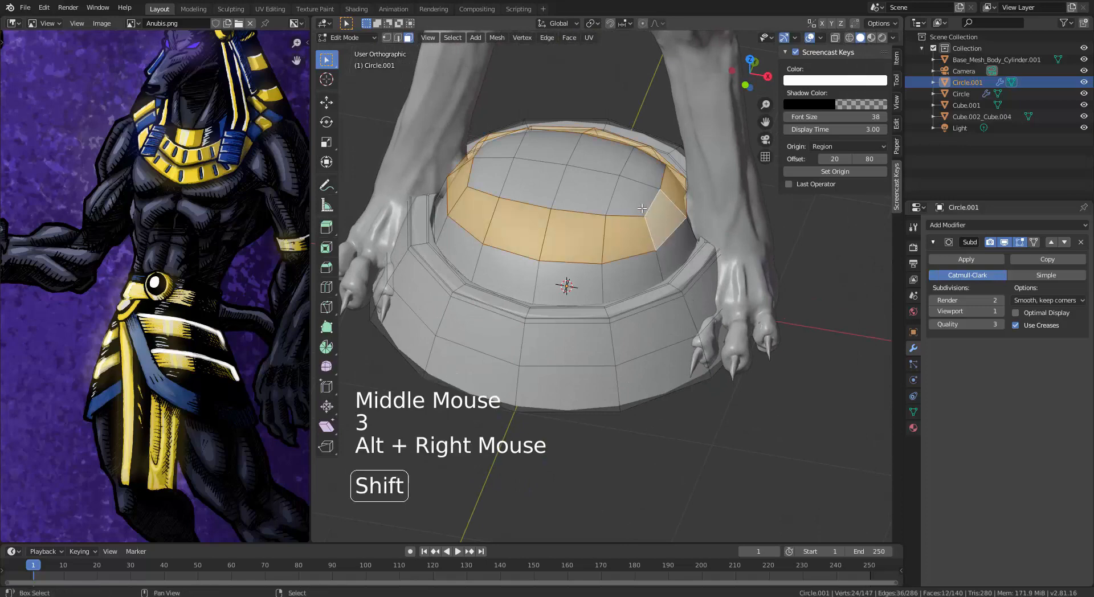
{"action": "right_click", "coordinate": [620, 195], "text": "shift"}
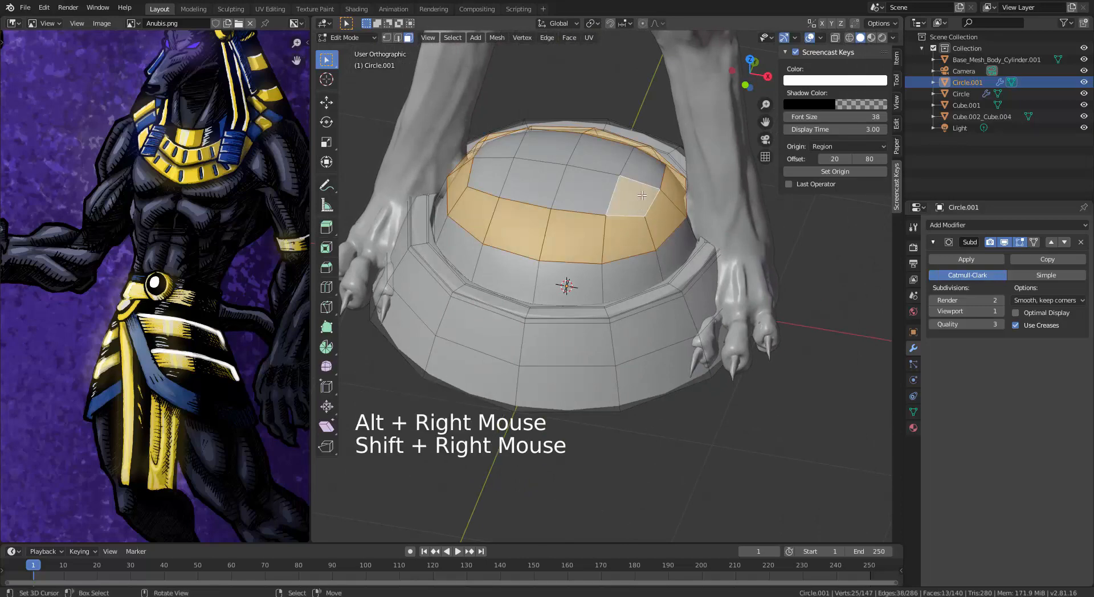
{"action": "key", "text": "c"}
{"action": "mouse_move", "coordinate": [632, 177]}
{"action": "left_mouse_down"}
{"action": "mouse_move", "coordinate": [547, 179]}
{"action": "mouse_move", "coordinate": [526, 161]}
{"action": "left_mouse_up"}
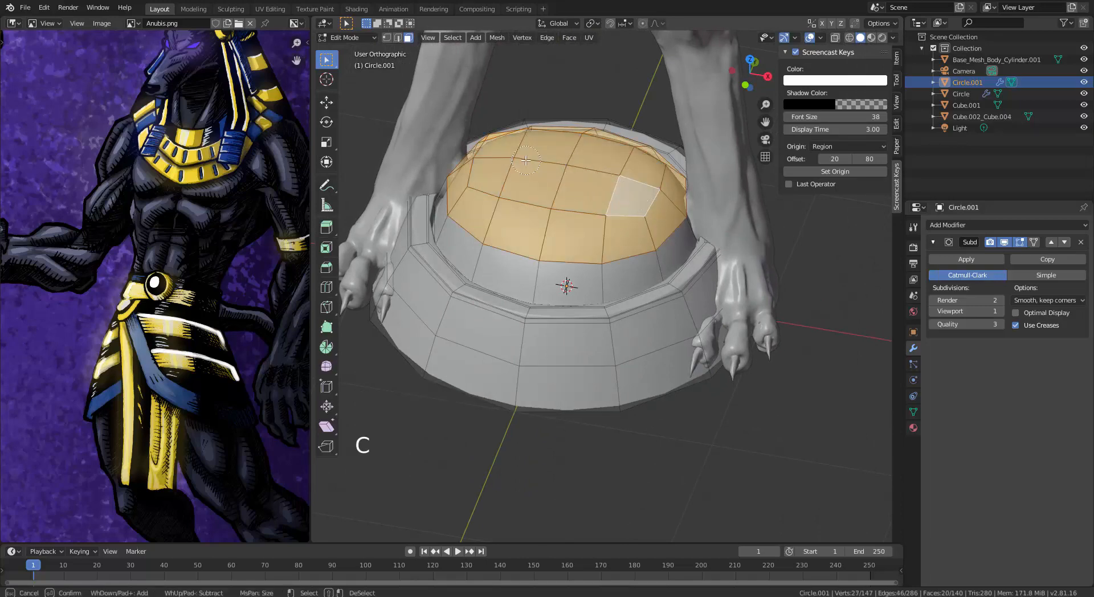
{"action": "key", "text": "alt+q"}
{"action": "key", "text": "alt+q"}
{"action": "key", "text": "alt+q"}
{"action": "key", "text": "alt+q"}
{"action": "key", "text": "alt+q"}
{"action": "key", "text": "alt+q"}
{"action": "key", "text": "alt+q"}
{"action": "key", "text": "alt+q"}
{"action": "middle_click_drag", "start_coordinate": [526, 161], "coordinate": [634, 295]}
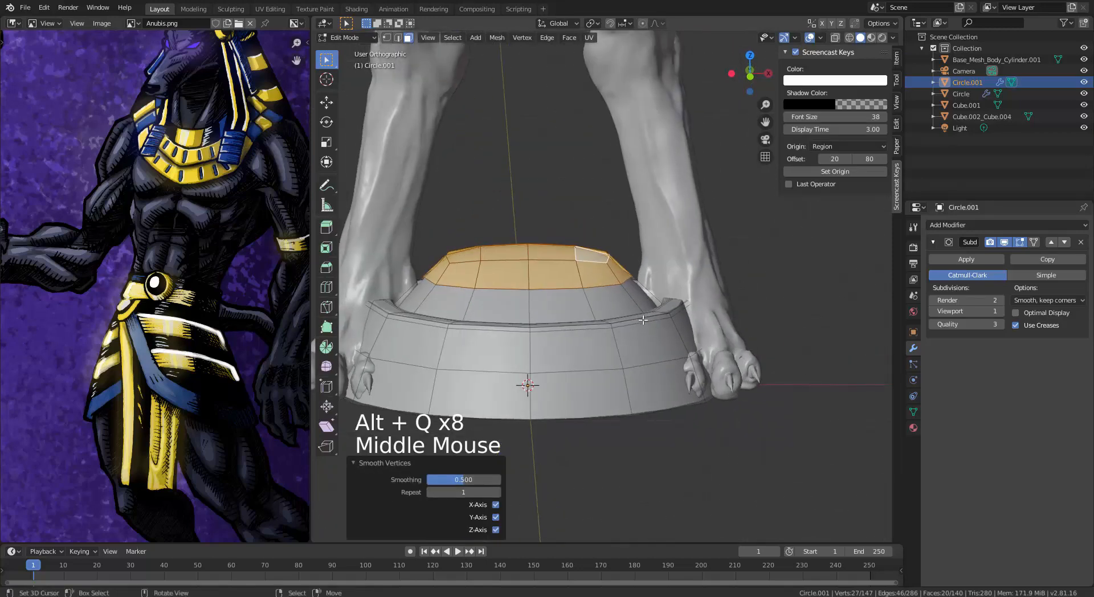
Step: Undo the last six vertex-smoothing passes on the dome
{"action": "key", "text": "ctrl+z"}
{"action": "key", "text": "ctrl+z"}
{"action": "key", "text": "ctrl+z"}
{"action": "key", "text": "ctrl+z"}
{"action": "key", "text": "ctrl+z"}
{"action": "key", "text": "ctrl+z"}
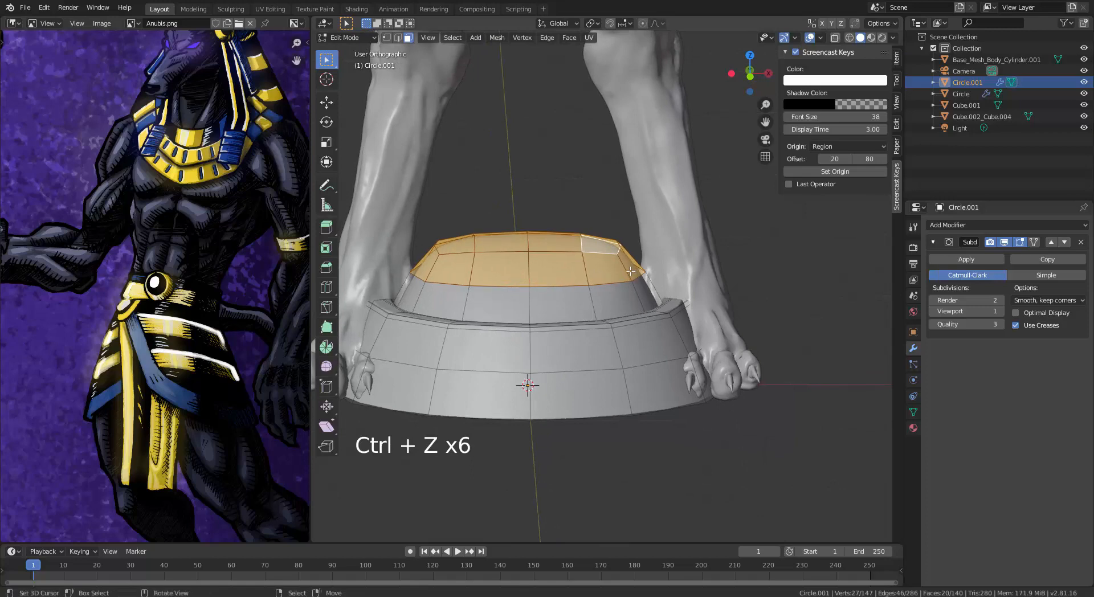
Step: Deselect the dome's outer face ring, smooth the remaining cap faces' vertices eleven times, and preview the buckle in Object Mode
{"action": "right_click", "coordinate": [632, 272], "text": "alt+shift"}
{"action": "key", "text": "alt+q"}
{"action": "key", "text": "alt+q"}
{"action": "key", "text": "alt+q"}
{"action": "key", "text": "alt+q"}
{"action": "key", "text": "alt+q"}
{"action": "key", "text": "alt+q"}
{"action": "key", "text": "alt+q"}
{"action": "key", "text": "alt+q"}
{"action": "key", "text": "alt+q"}
{"action": "key", "text": "alt+q"}
{"action": "key", "text": "alt+q"}
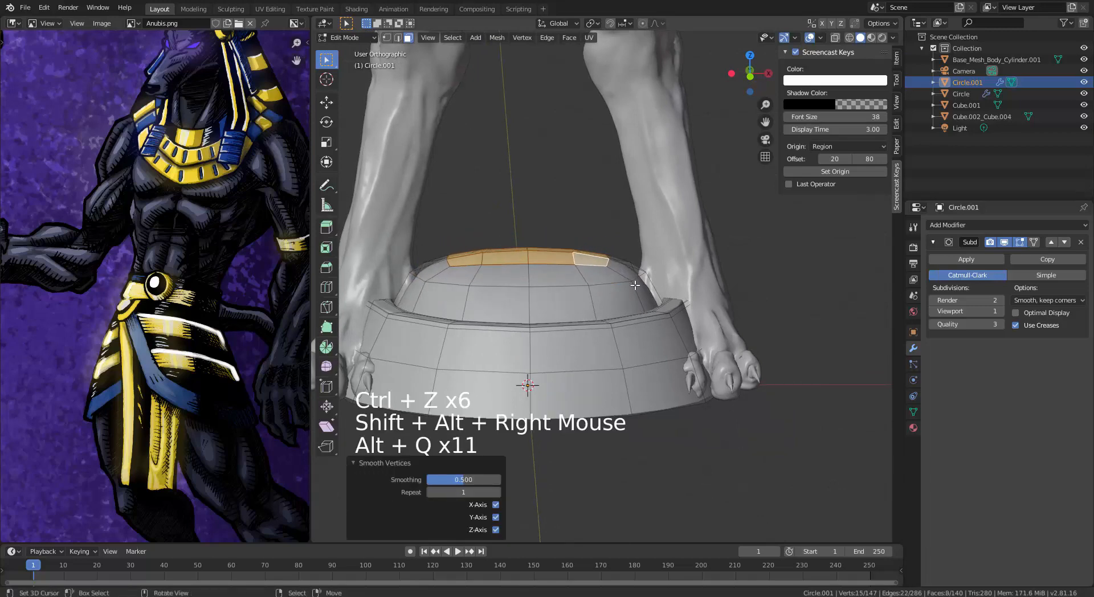
{"action": "key", "text": "Tab"}
{"action": "middle_click_drag", "start_coordinate": [636, 285], "coordinate": [607, 335]}
{"action": "scroll", "coordinate": [570, 312], "scroll_direction": "down", "scroll_amount": 5}
{"action": "key", "text": "Tab"}
Step: Select the open edge loop around the buckle's underside and close it with Grid Fill
{"action": "scroll", "coordinate": [606, 335], "scroll_direction": "up", "scroll_amount": 3}
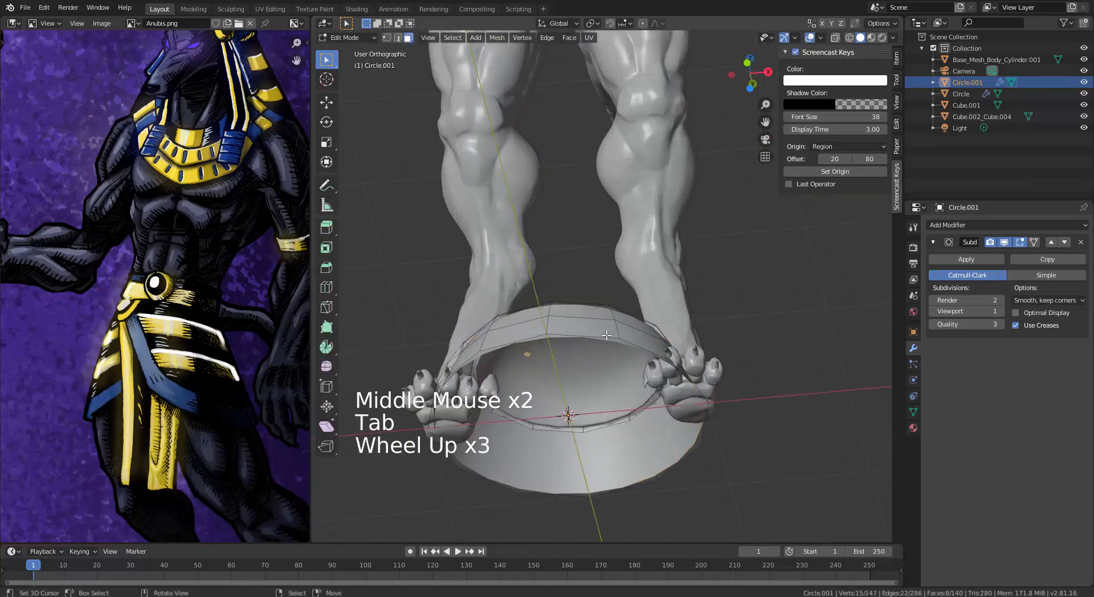
{"action": "right_click", "coordinate": [607, 335], "text": "alt"}
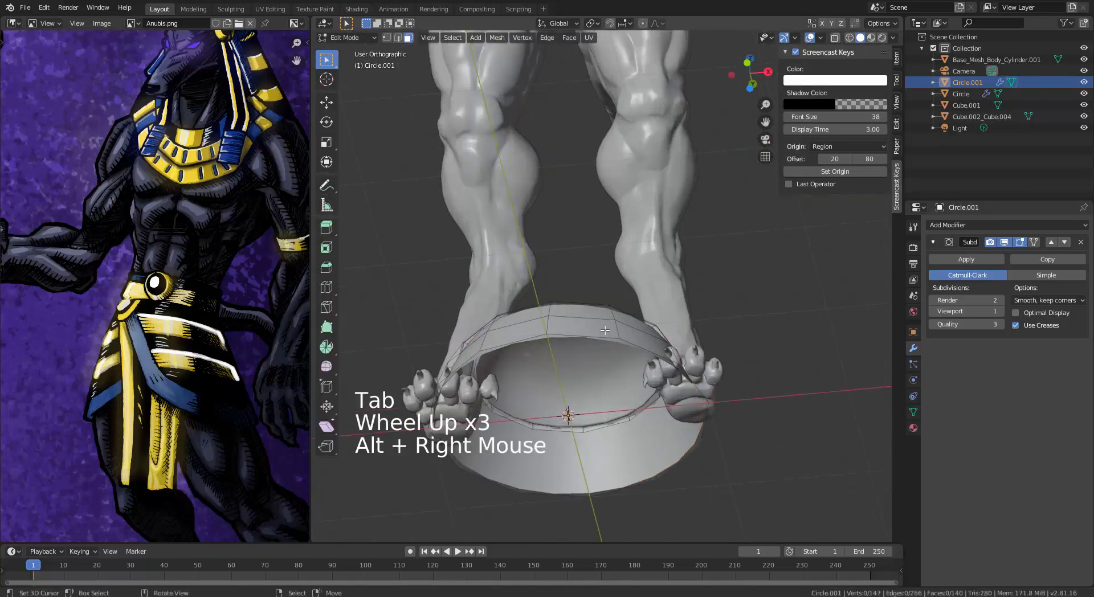
{"action": "key", "text": "2"}
{"action": "right_click", "coordinate": [618, 356], "text": "alt"}
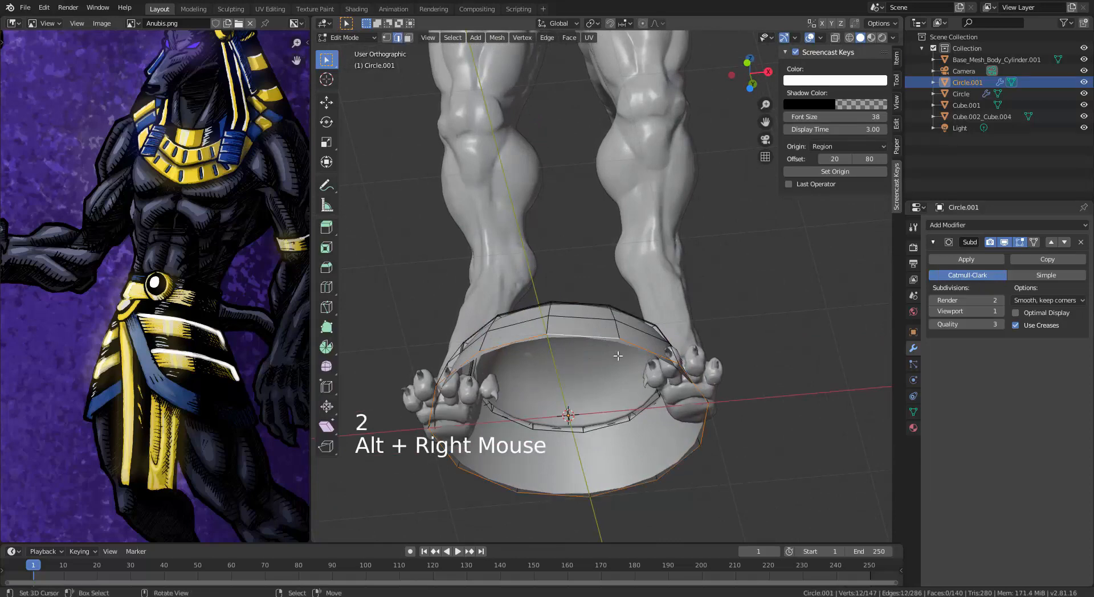
{"action": "middle_click_drag", "start_coordinate": [589, 362], "coordinate": [584, 310], "text": "shift"}
{"action": "key", "text": "ctrl+f"}
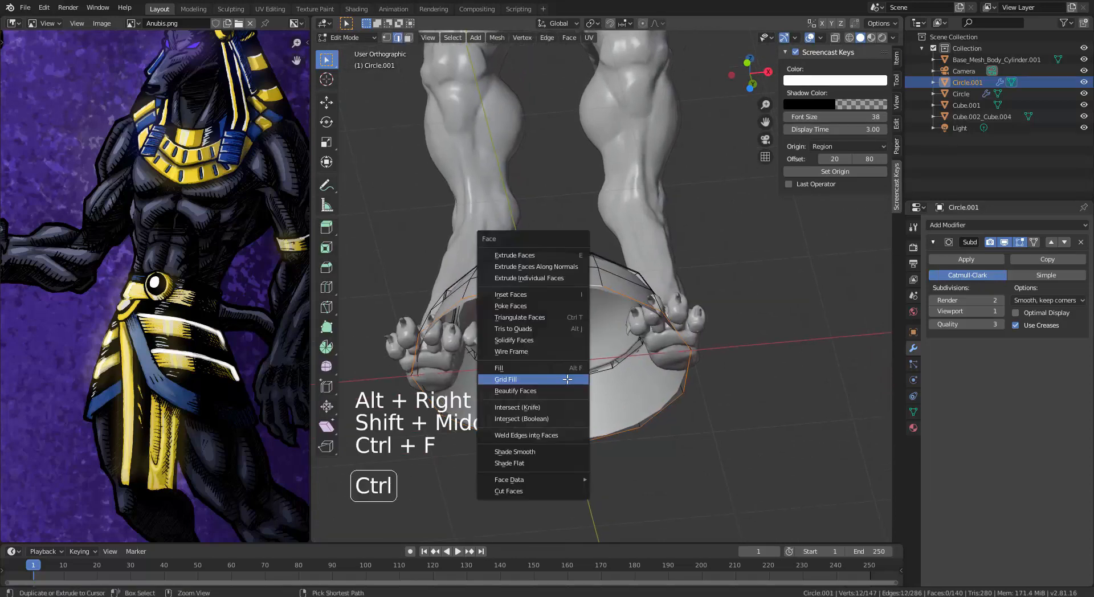
{"action": "left_click", "coordinate": [567, 379]}
{"action": "middle_click_drag", "start_coordinate": [557, 433], "coordinate": [470, 470]}
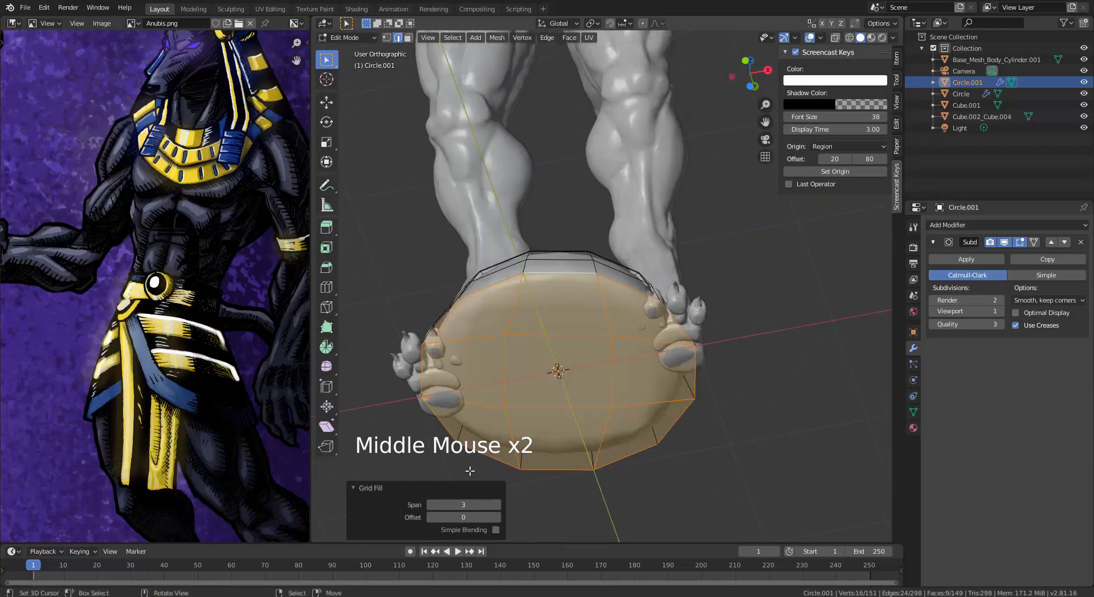
Step: Set the grid fill's span to 2 and its offset to 3
{"action": "left_click", "coordinate": [431, 505]}
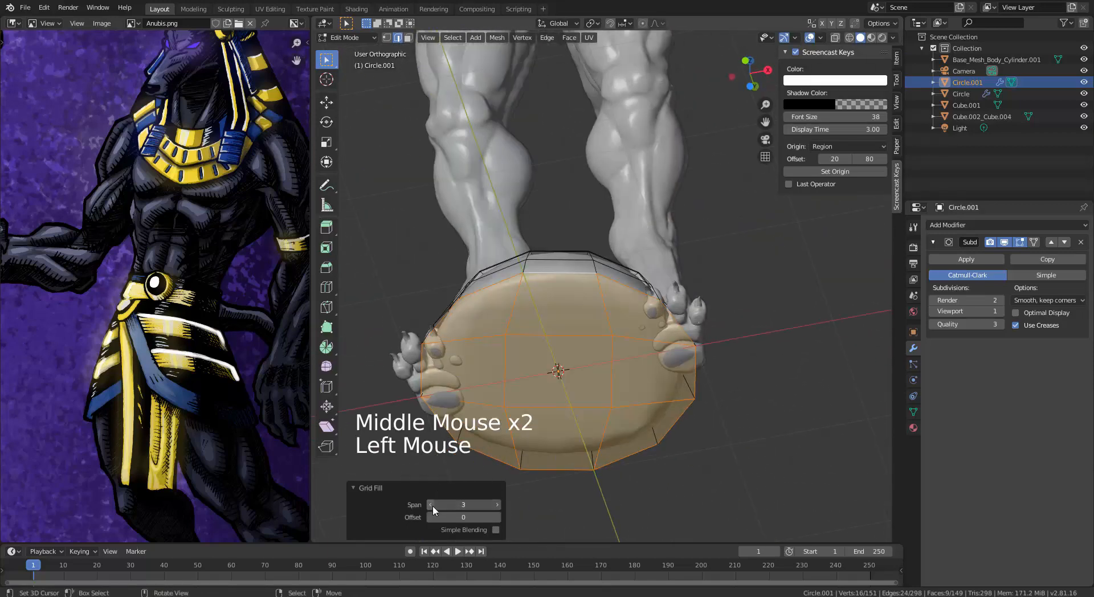
{"action": "left_click", "coordinate": [497, 517]}
{"action": "left_click", "coordinate": [497, 518]}
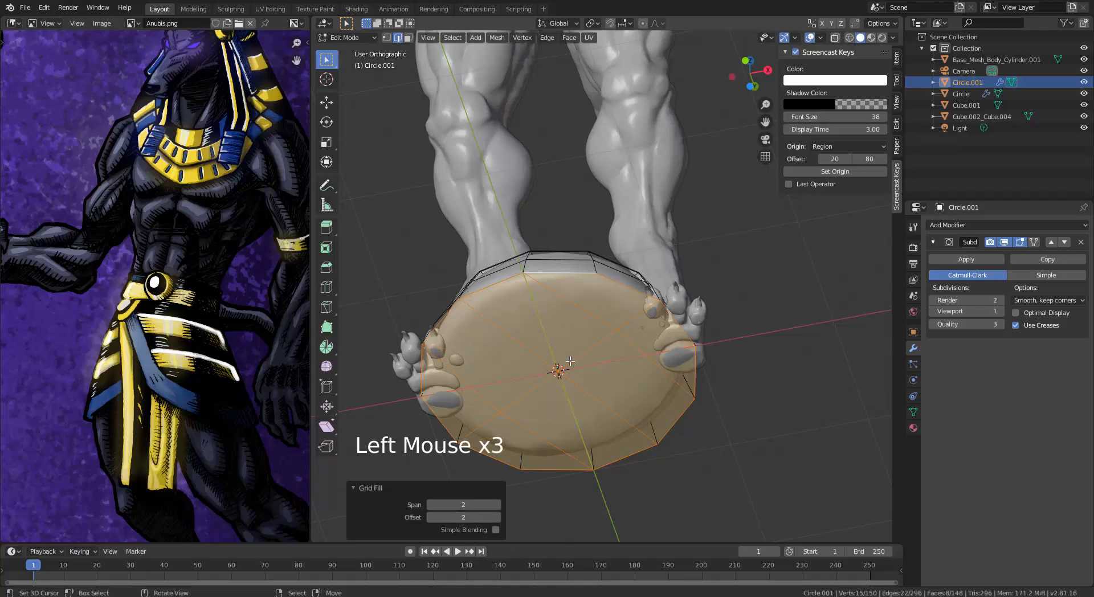
{"action": "left_click", "coordinate": [429, 517]}
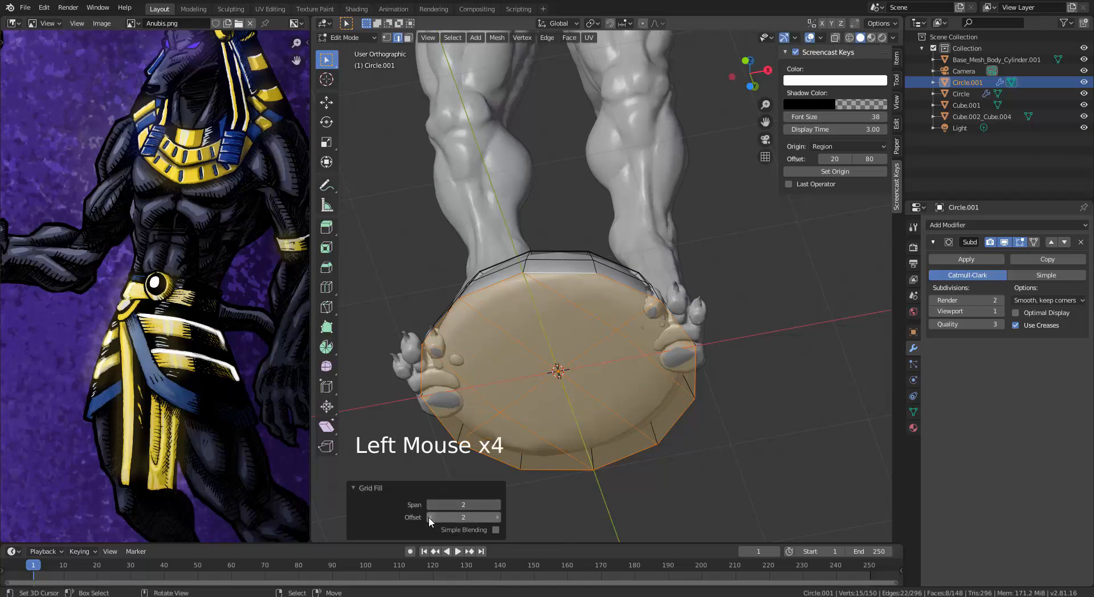
{"action": "left_click", "coordinate": [429, 517]}
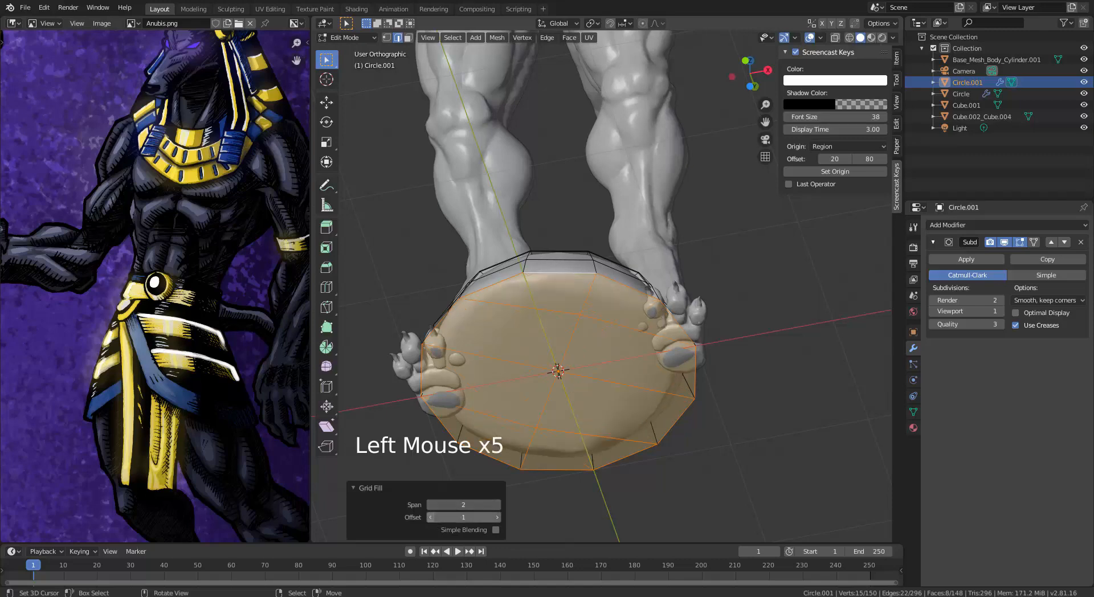
{"action": "left_click", "coordinate": [495, 518]}
{"action": "mouse_move", "coordinate": [539, 387]}
{"action": "middle_mouse_down"}
{"action": "mouse_move", "coordinate": [616, 425]}
{"action": "mouse_move", "coordinate": [579, 460]}
{"action": "mouse_move", "coordinate": [542, 399]}
{"action": "middle_mouse_up"}
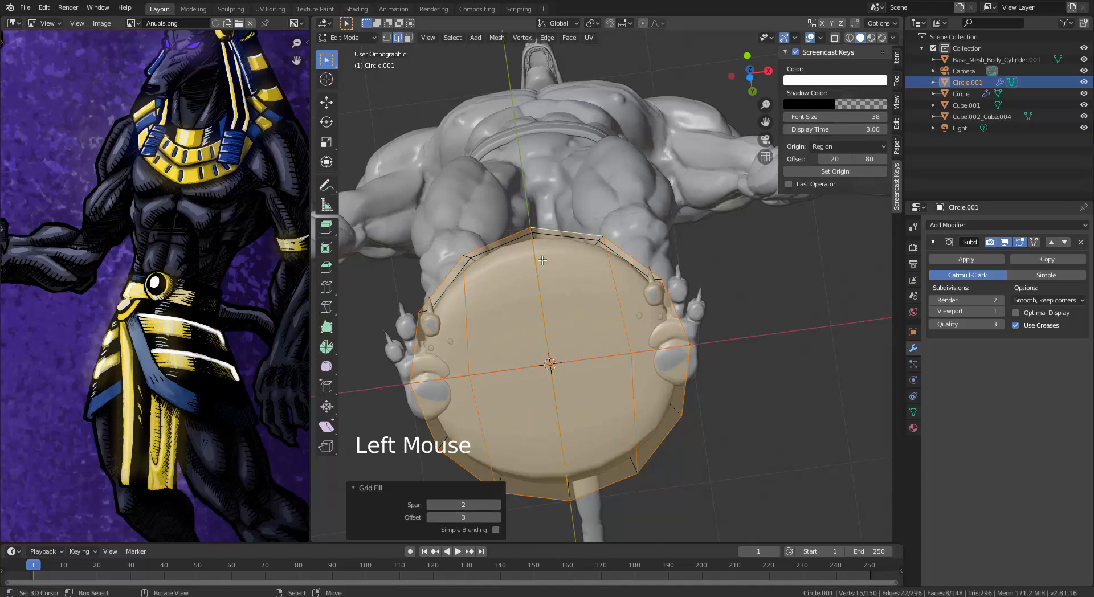
Step: Redo the grid fill on the buckle's underside and inspect the base from above and below
{"action": "mouse_move", "coordinate": [570, 365]}
{"action": "middle_mouse_down"}
{"action": "mouse_move", "coordinate": [581, 324]}
{"action": "mouse_move", "coordinate": [577, 348]}
{"action": "middle_mouse_up"}
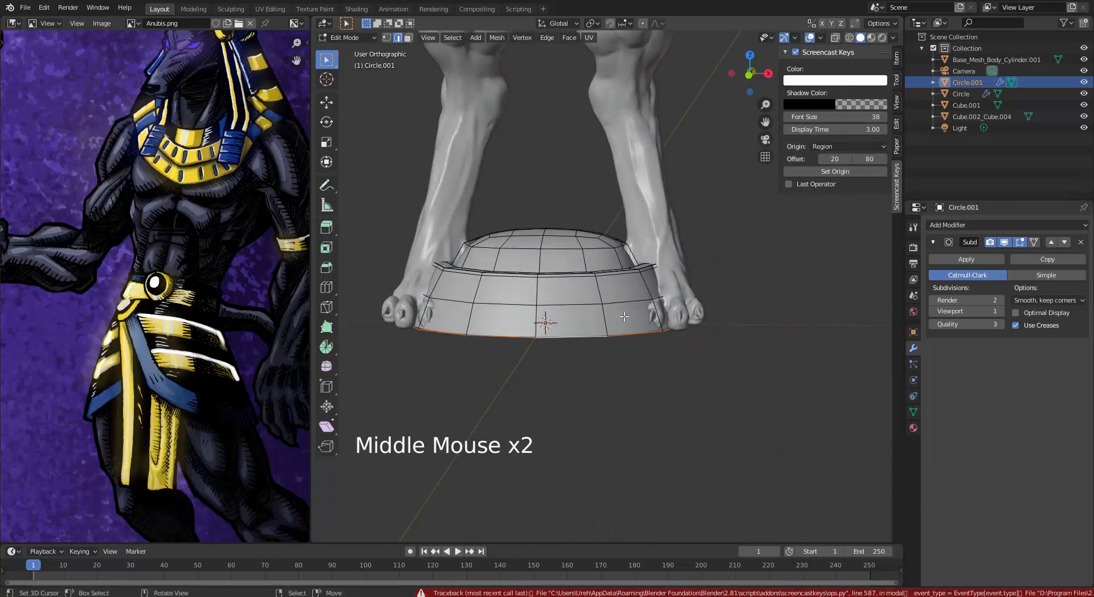
{"action": "middle_click_drag", "start_coordinate": [623, 317], "coordinate": [598, 288]}
{"action": "key", "text": "ctrl+shift+z"}
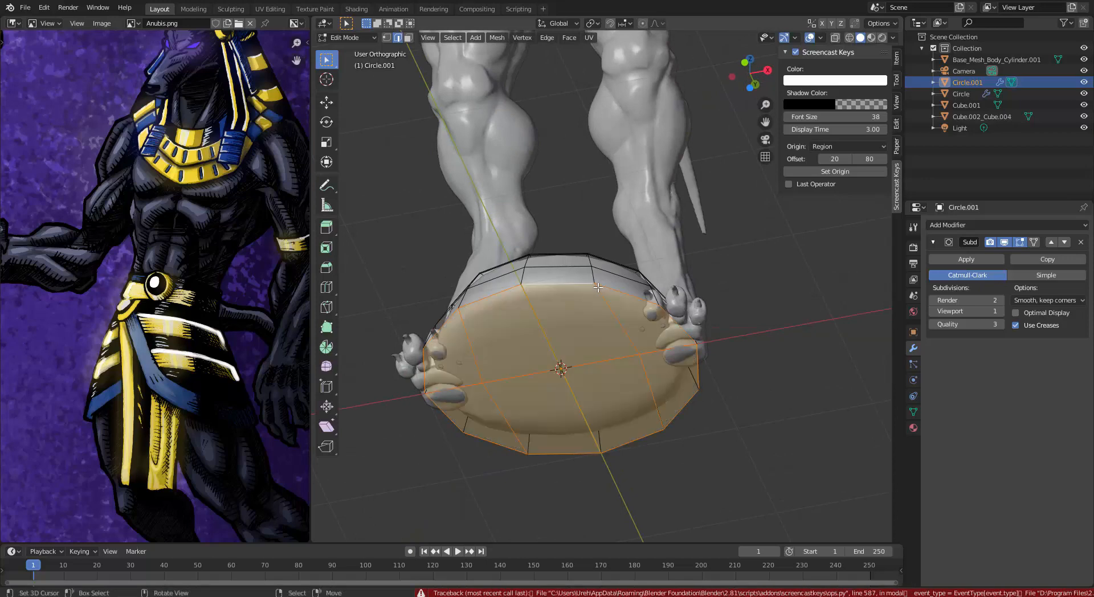
{"action": "middle_click_drag", "start_coordinate": [594, 345], "coordinate": [570, 383]}
{"action": "middle_click_drag", "start_coordinate": [530, 323], "coordinate": [589, 224]}
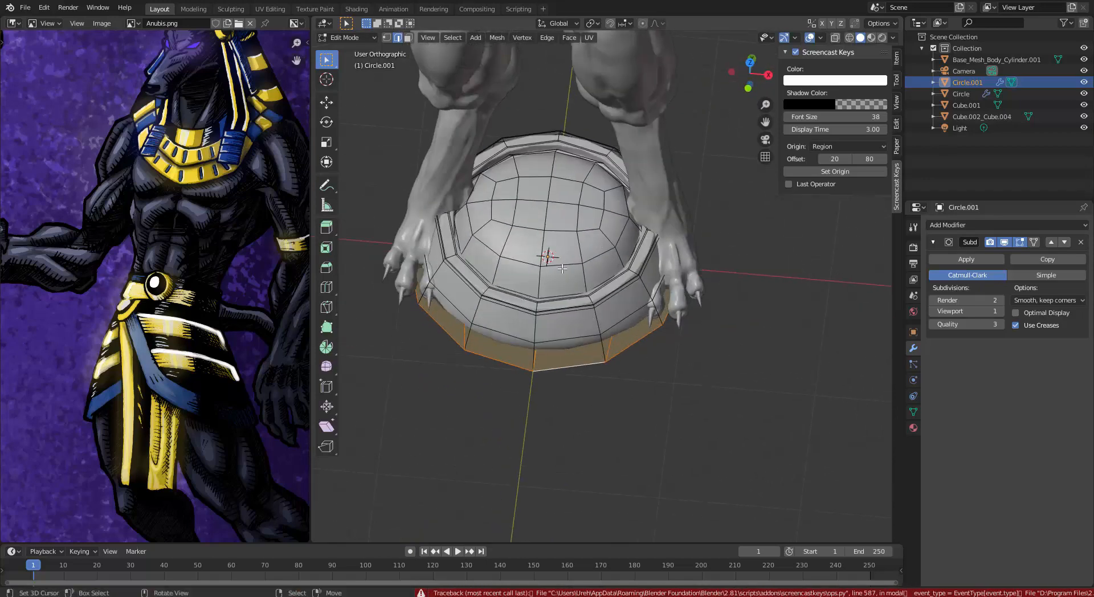
{"action": "middle_click_drag", "start_coordinate": [562, 269], "coordinate": [581, 366]}
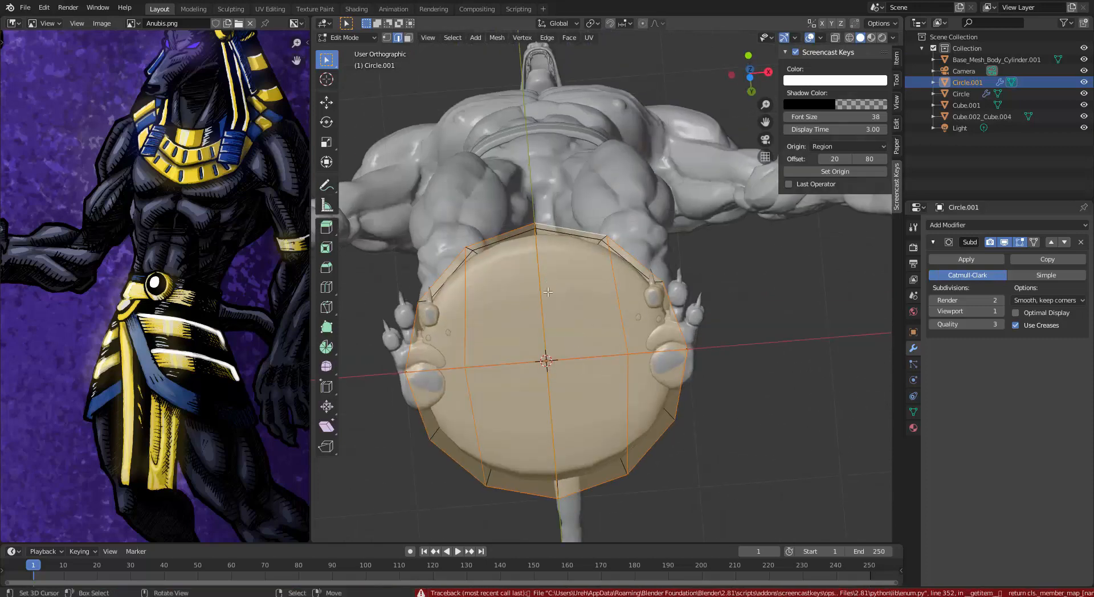
Step: Add a supporting edge loop close to the buckle's bottom rim, sliding it at a factor of about 0.86
{"action": "middle_click_drag", "start_coordinate": [558, 358], "coordinate": [545, 373]}
{"action": "middle_click_drag", "start_coordinate": [524, 325], "coordinate": [529, 275]}
{"action": "key", "text": "ctrl+r"}
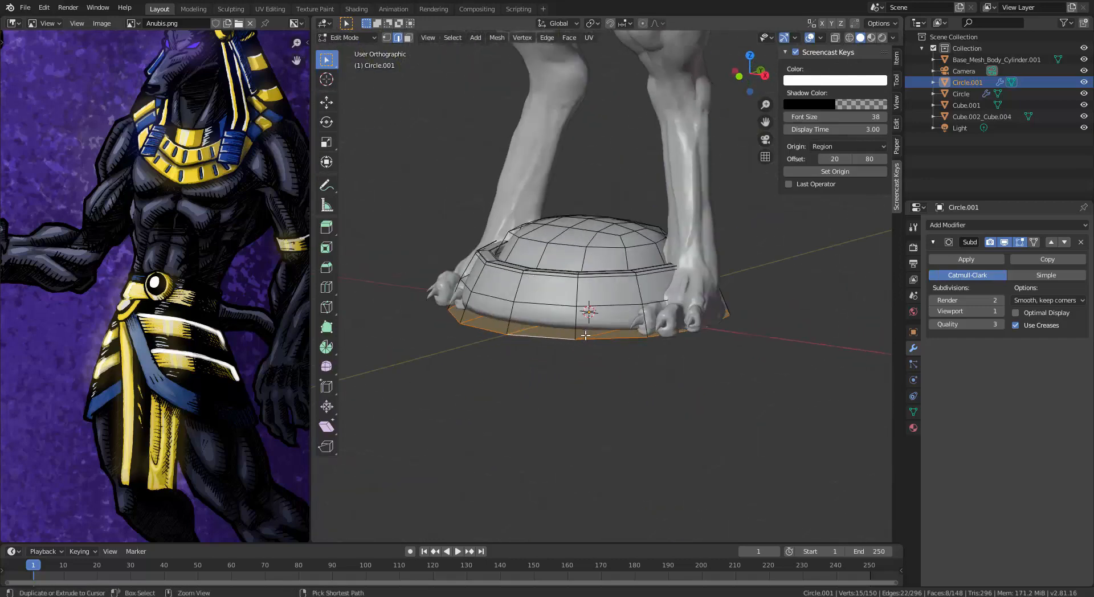
{"action": "left_click", "coordinate": [585, 334]}
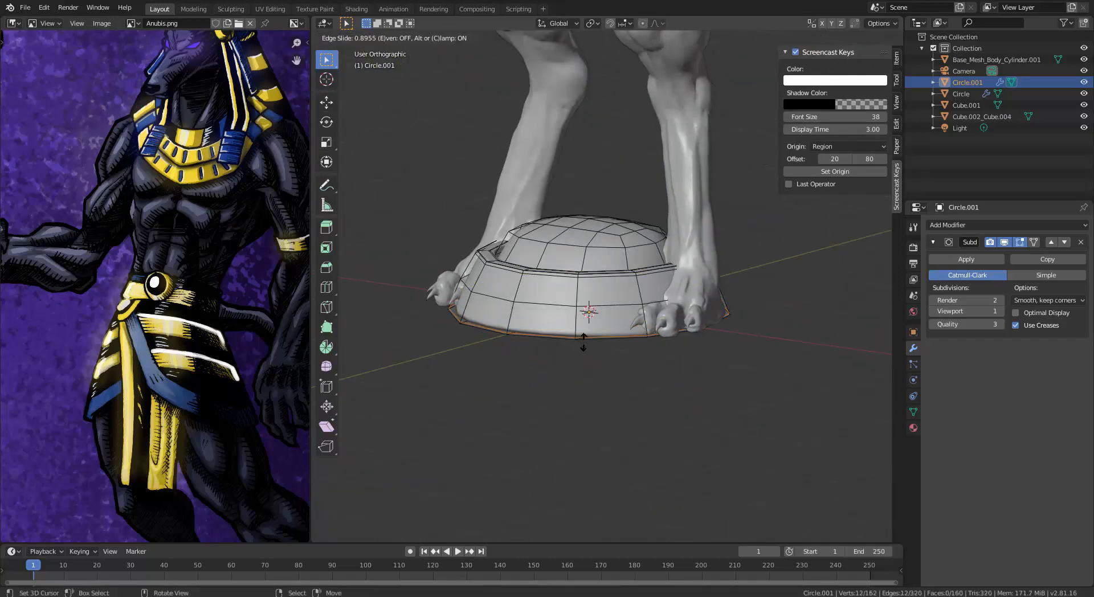
{"action": "left_click", "coordinate": [584, 342]}
{"action": "middle_click_drag", "start_coordinate": [584, 360], "coordinate": [657, 362]}
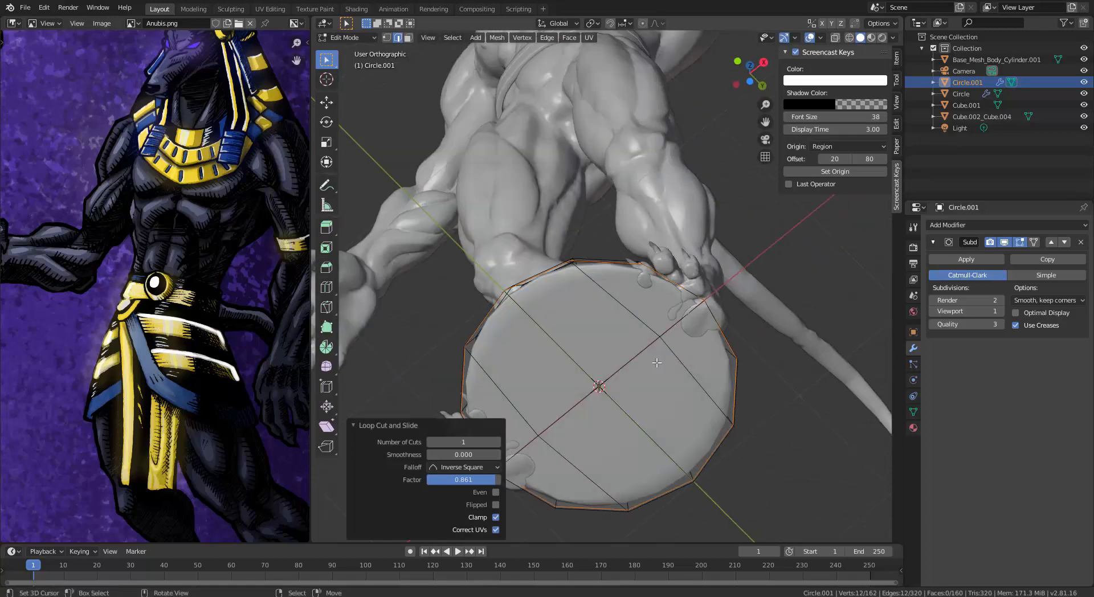
Step: Select the eight faces closing the buckle's underside, inset them, and preview the base in Object Mode
{"action": "key", "text": "3"}
{"action": "left_click", "coordinate": [713, 369]}
{"action": "left_click", "coordinate": [693, 320], "text": "shift"}
{"action": "left_click", "coordinate": [598, 311], "text": "shift"}
{"action": "left_click", "coordinate": [641, 394], "text": "shift"}
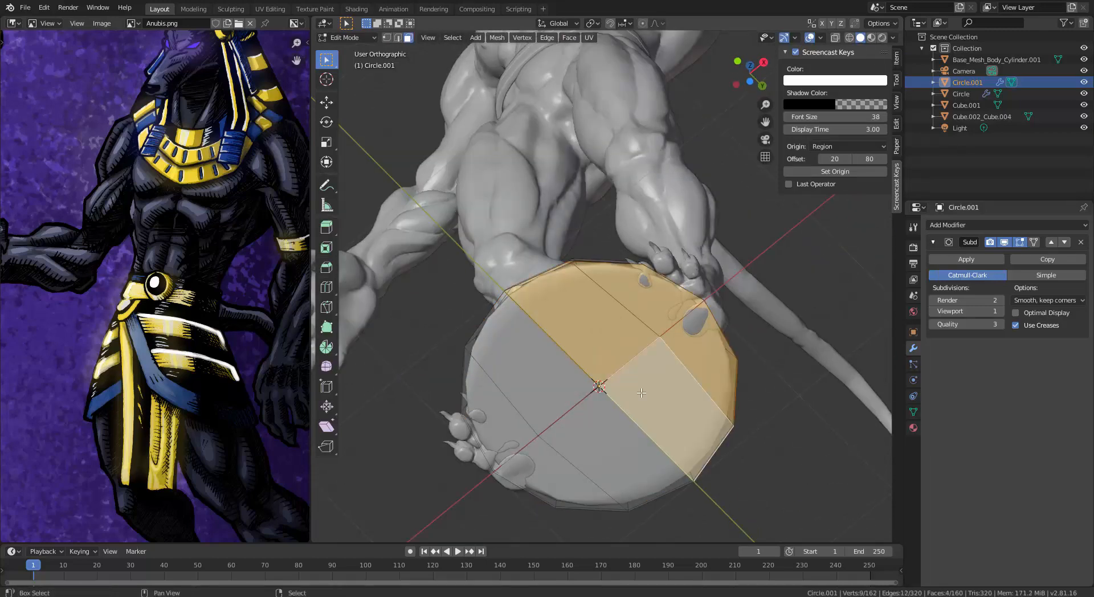
{"action": "left_click", "coordinate": [617, 426], "text": "shift"}
{"action": "left_click", "coordinate": [546, 421], "text": "shift"}
{"action": "left_click", "coordinate": [541, 455], "text": "shift"}
{"action": "left_click", "coordinate": [490, 416], "text": "shift"}
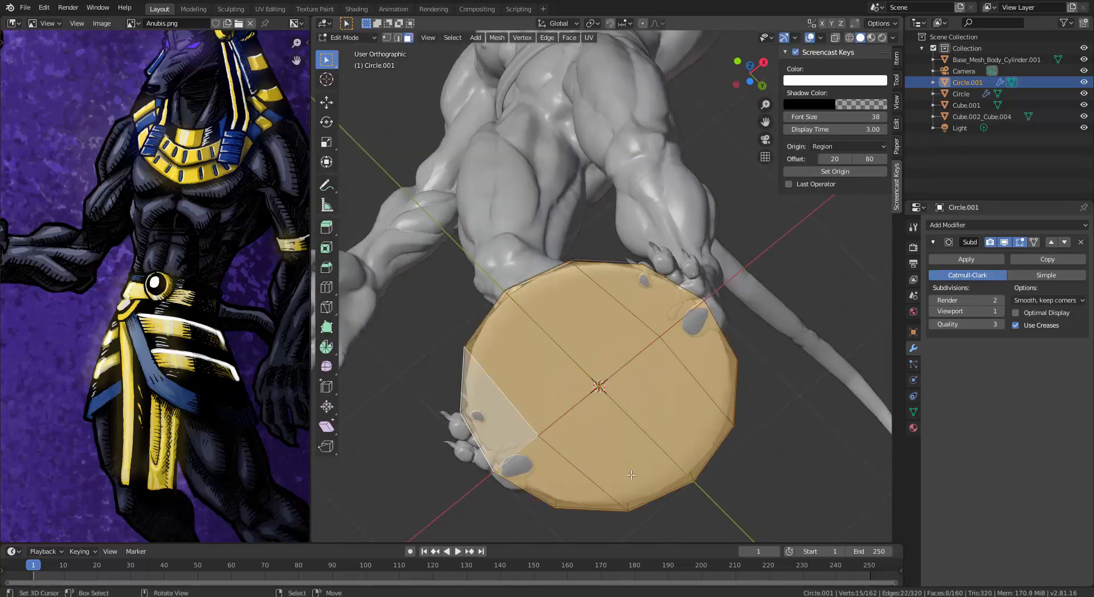
{"action": "key", "text": "Tab"}
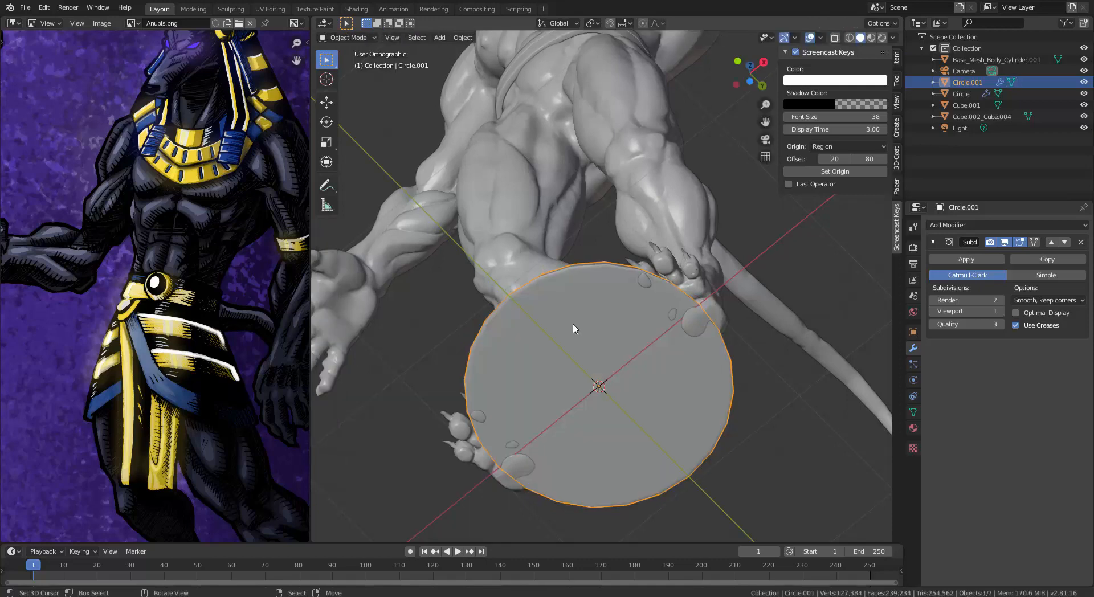
{"action": "scroll", "coordinate": [573, 329], "scroll_direction": "down", "scroll_amount": 2}
{"action": "middle_click_drag", "start_coordinate": [573, 329], "coordinate": [574, 266]}
{"action": "key", "text": "KP_1"}
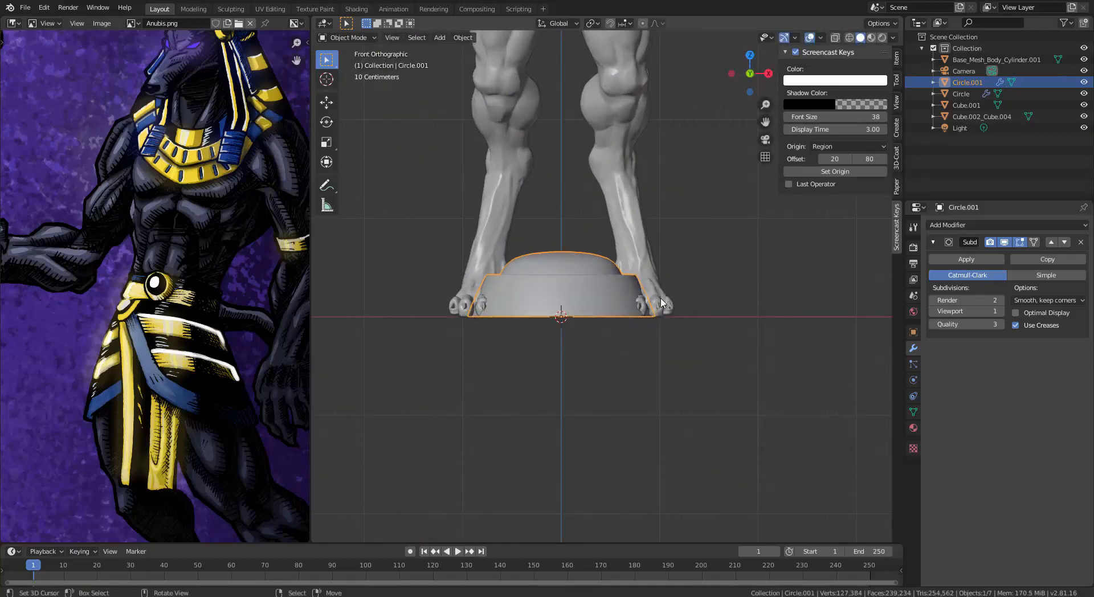
Step: Select the buckle's whole mesh in Edit Mode and frame it in the right side view
{"action": "key", "text": "Tab"}
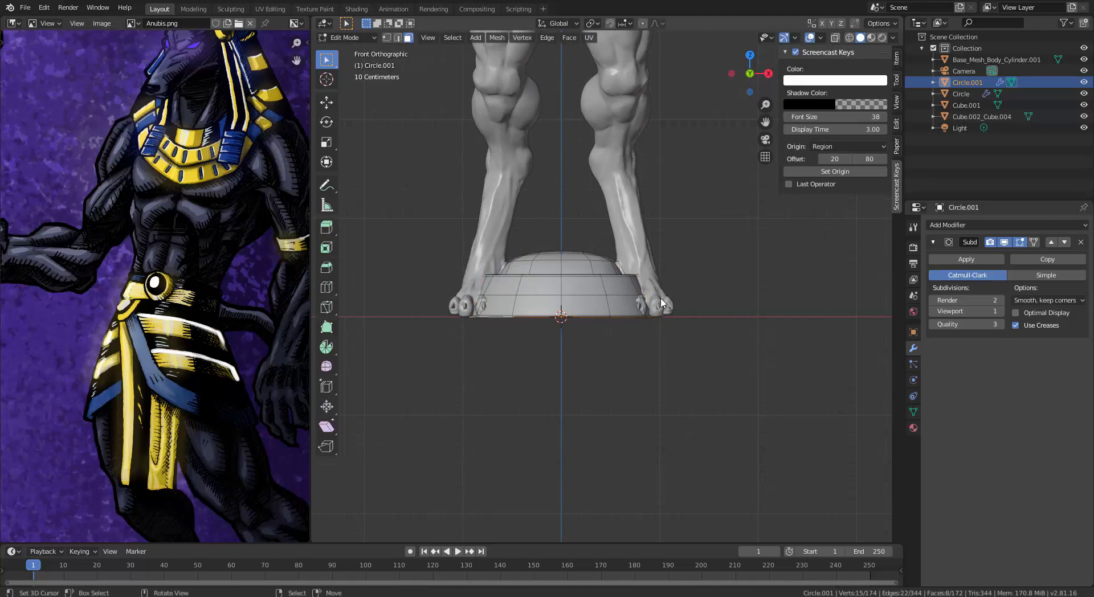
{"action": "key", "text": "a"}
{"action": "key", "text": "KP_3"}
{"action": "scroll", "coordinate": [662, 302], "scroll_direction": "down", "scroll_amount": 2}
{"action": "middle_click_drag", "start_coordinate": [655, 322], "coordinate": [604, 394], "text": "shift"}
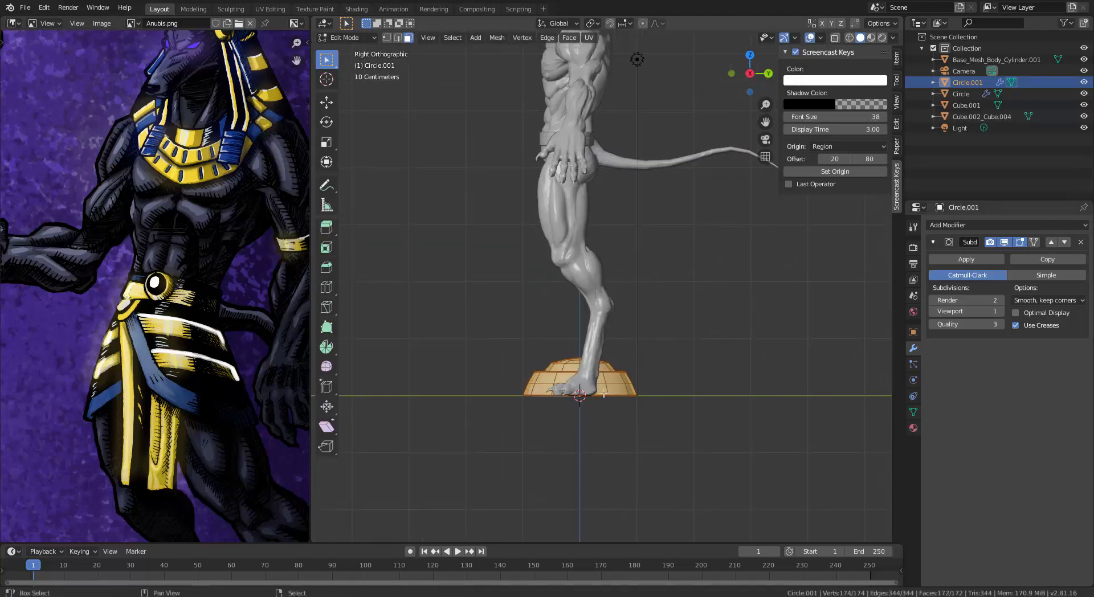
{"action": "scroll", "coordinate": [603, 393], "scroll_direction": "up", "scroll_amount": 5}
{"action": "middle_click_drag", "start_coordinate": [628, 447], "coordinate": [629, 314], "text": "shift"}
Step: Try to move the buckle forward and up in Object Mode, and undo the move
{"action": "key", "text": "Tab"}
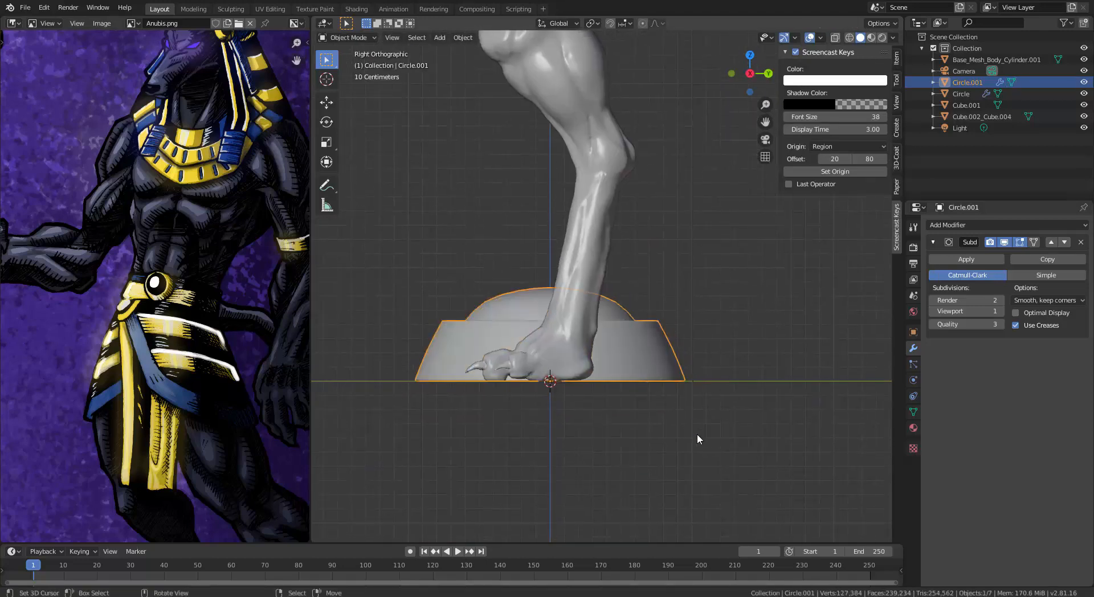
{"action": "key", "text": "g"}
{"action": "left_click", "coordinate": [479, 185]}
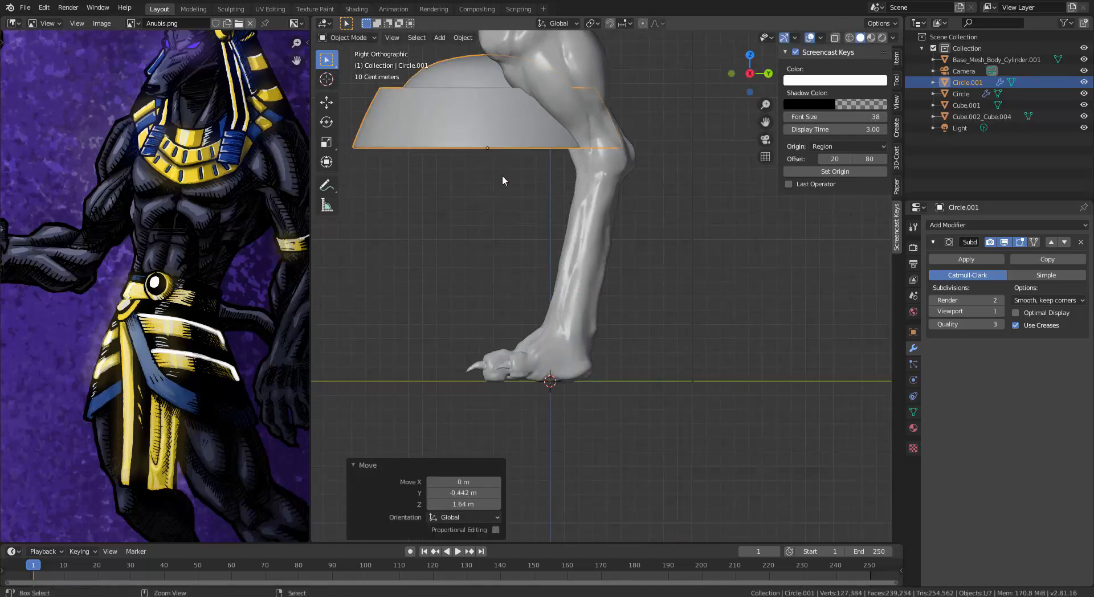
{"action": "key", "text": "ctrl+z"}
Step: Move the buckle's whole mesh in Edit Mode up to waist height in front of the body
{"action": "key", "text": "Tab"}
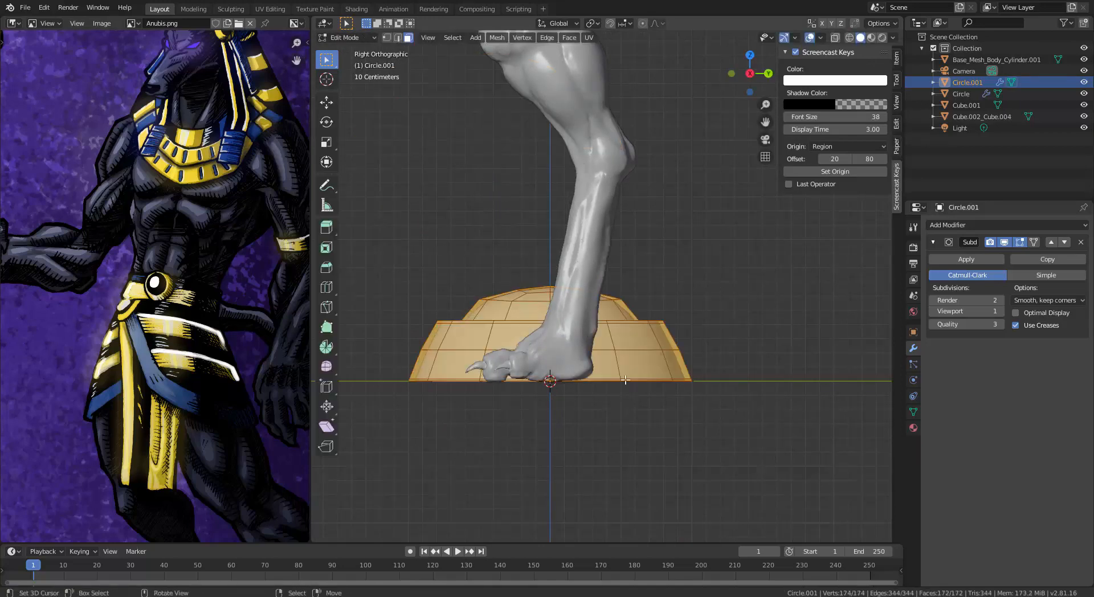
{"action": "middle_click_drag", "start_coordinate": [379, 166], "coordinate": [424, 219], "text": "shift"}
{"action": "scroll", "coordinate": [620, 453], "scroll_direction": "down", "scroll_amount": 4}
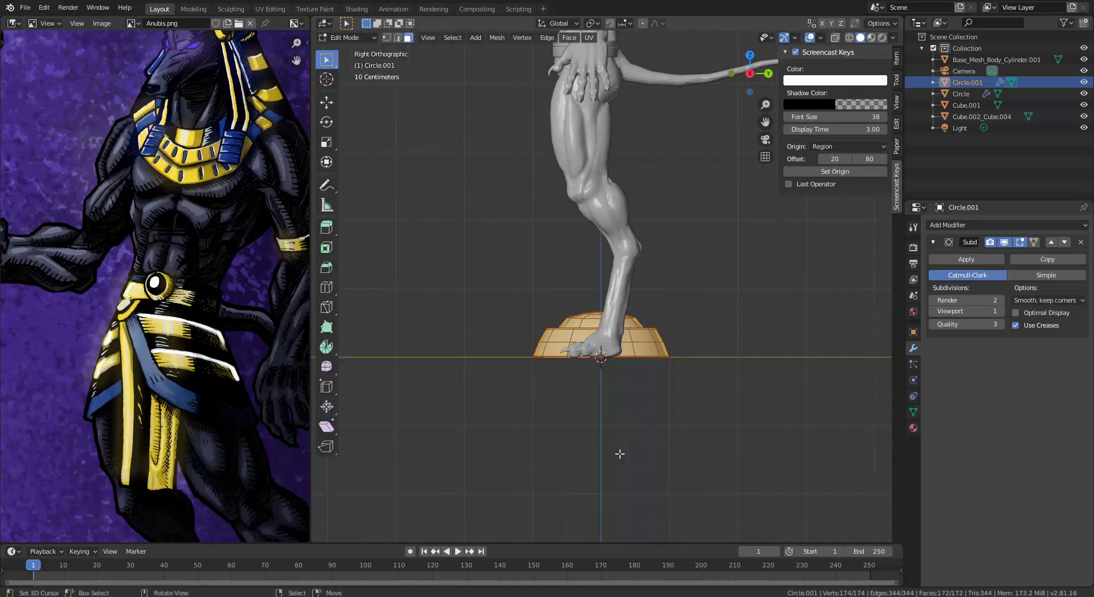
{"action": "key", "text": "g"}
{"action": "left_click", "coordinate": [533, 142]}
{"action": "key", "text": "Tab"}
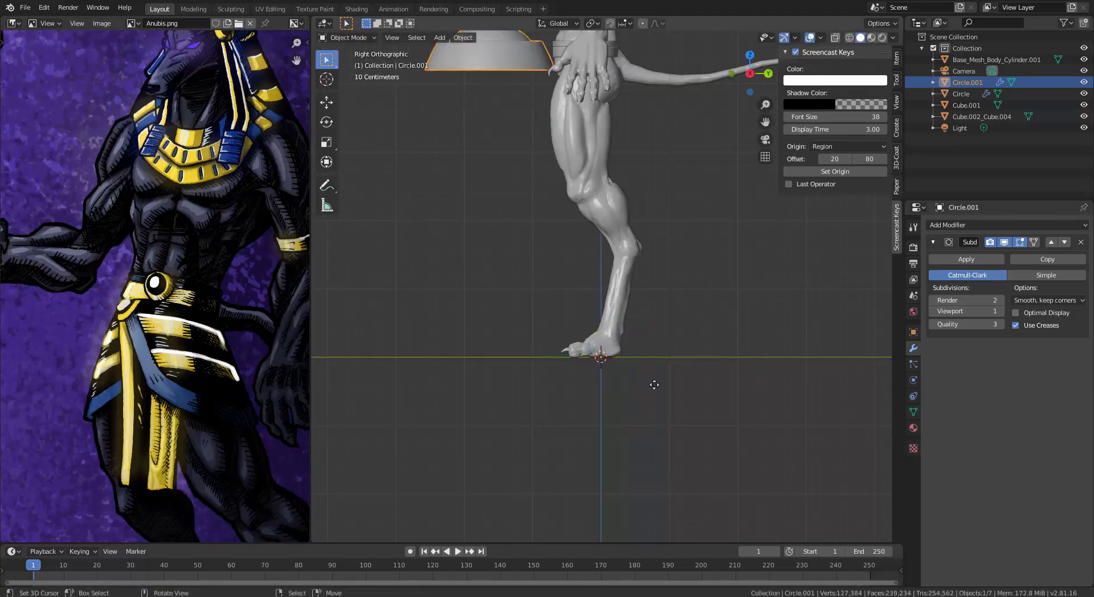
{"action": "scroll", "coordinate": [672, 399], "scroll_direction": "down", "scroll_amount": 4}
{"action": "key", "text": "r"}
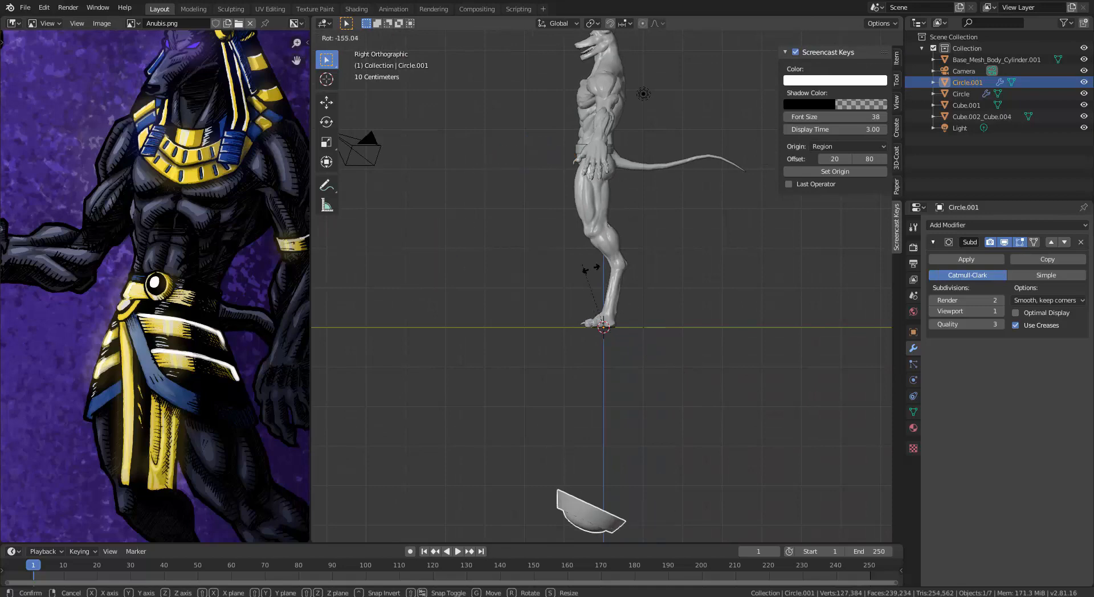
{"action": "right_click", "coordinate": [733, 288]}
{"action": "key", "text": "Tab"}
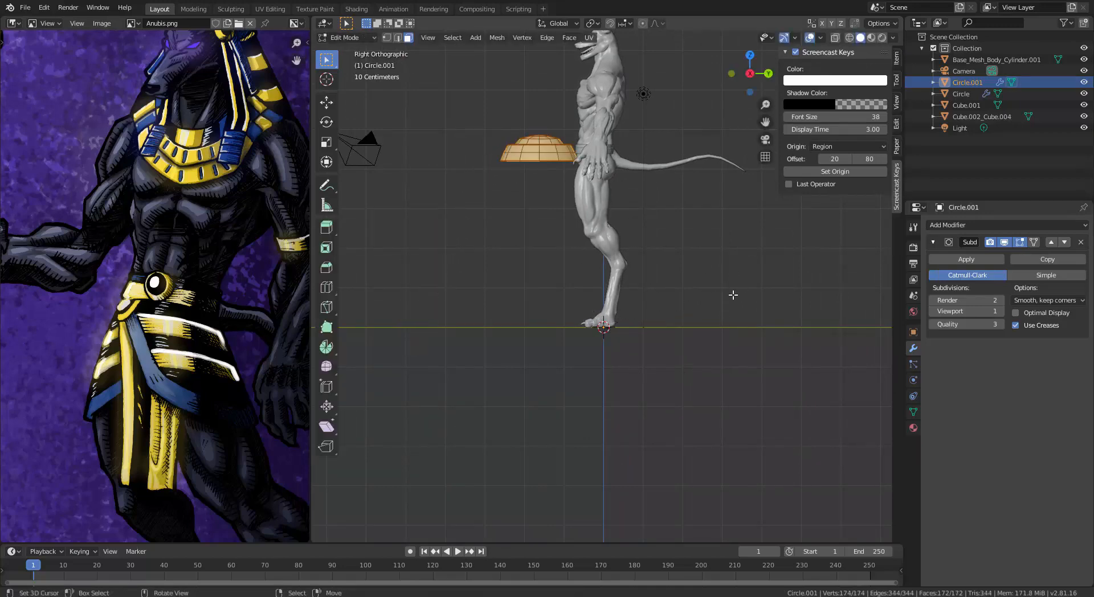
{"action": "key", "text": "r"}
{"action": "right_click", "coordinate": [613, 130]}
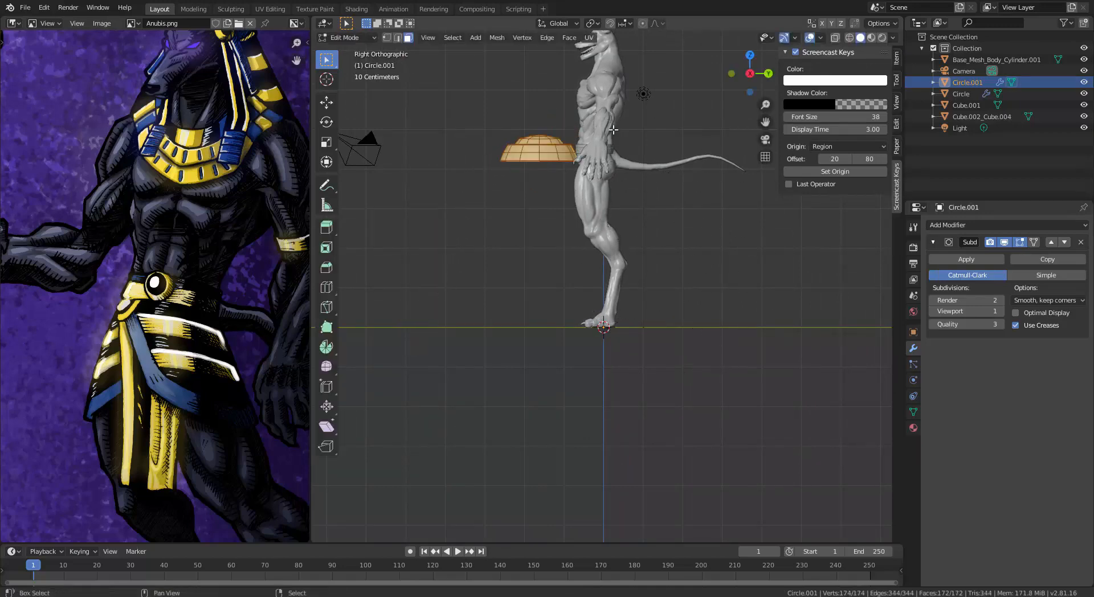
{"action": "scroll", "coordinate": [561, 328], "scroll_direction": "up", "scroll_amount": 4}
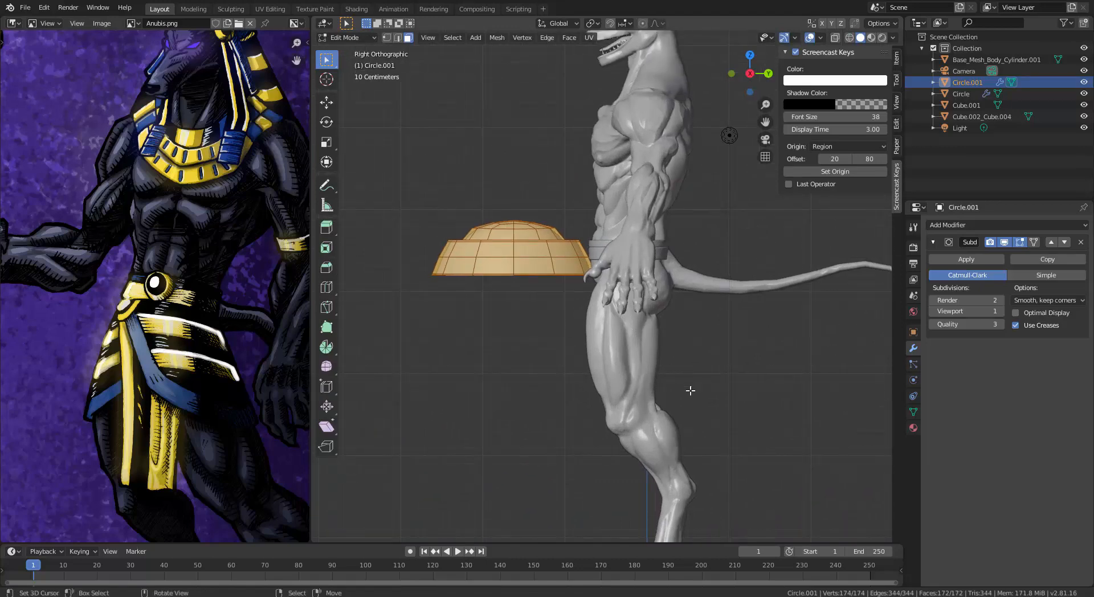
{"action": "key", "text": "r"}
{"action": "right_click", "coordinate": [758, 228]}
Step: Rotate the buckle's mesh by -90° in the side view so its dome faces forward
{"action": "type", "text": "r"}
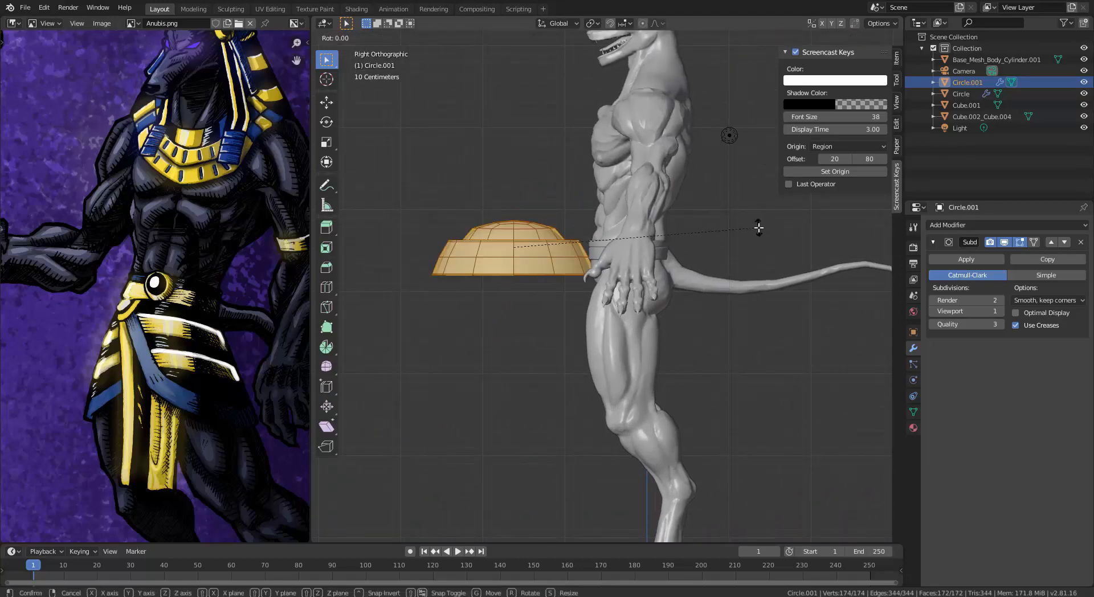
{"action": "type", "text": "90"}
{"action": "key", "text": "minus"}
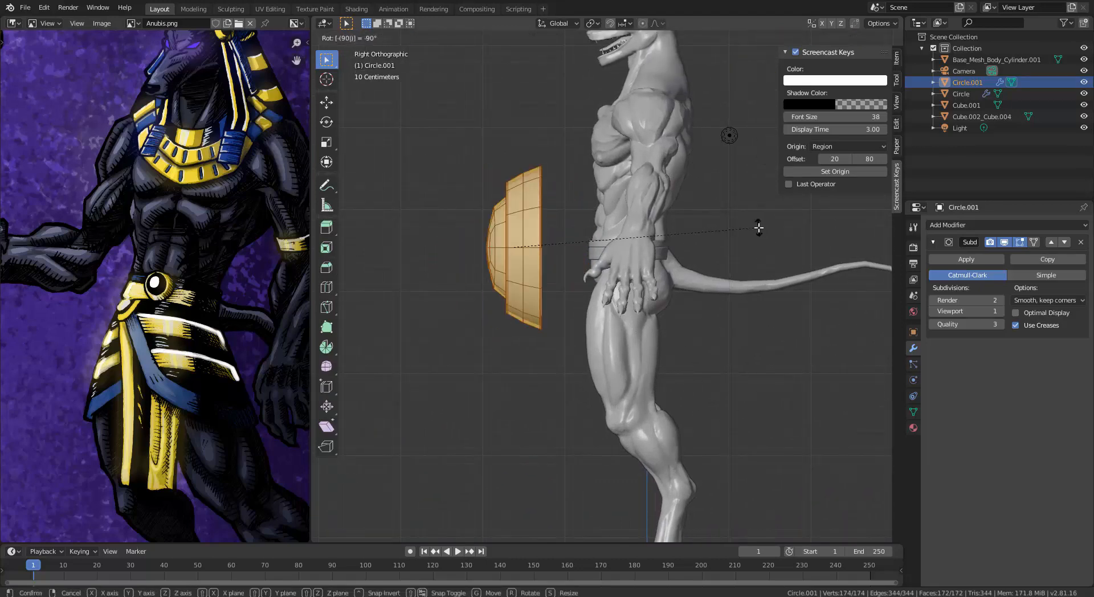
{"action": "key", "text": "Return"}
Step: Scale the buckle's mesh down in the front view by about 0.159 and again by about 0.803 to suit the belt
{"action": "key", "text": "KP_1"}
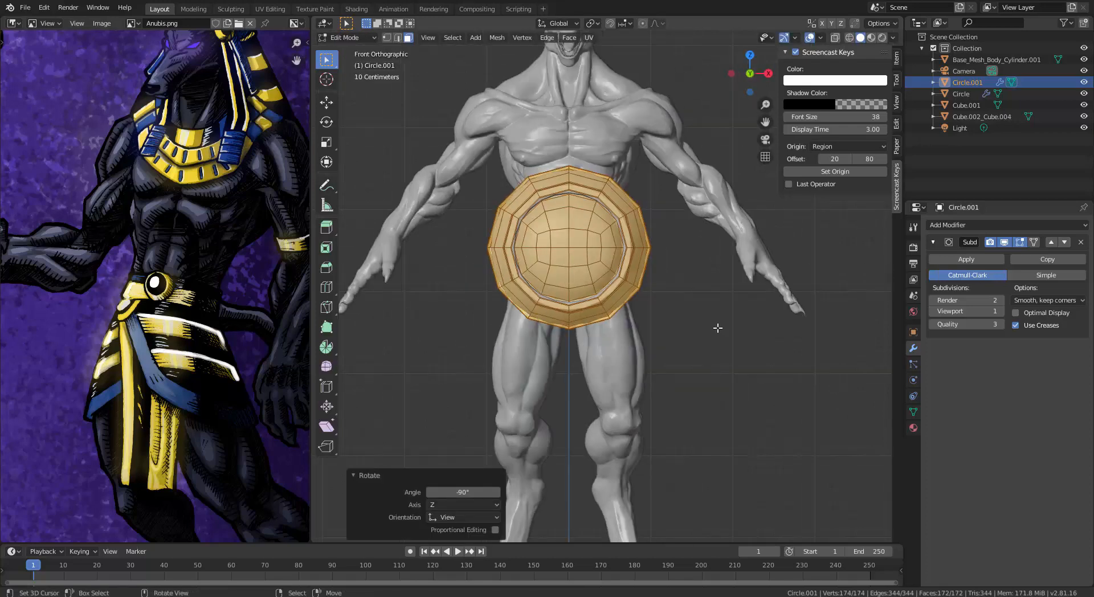
{"action": "scroll", "coordinate": [718, 328], "scroll_direction": "up", "scroll_amount": 3}
{"action": "key", "text": "s"}
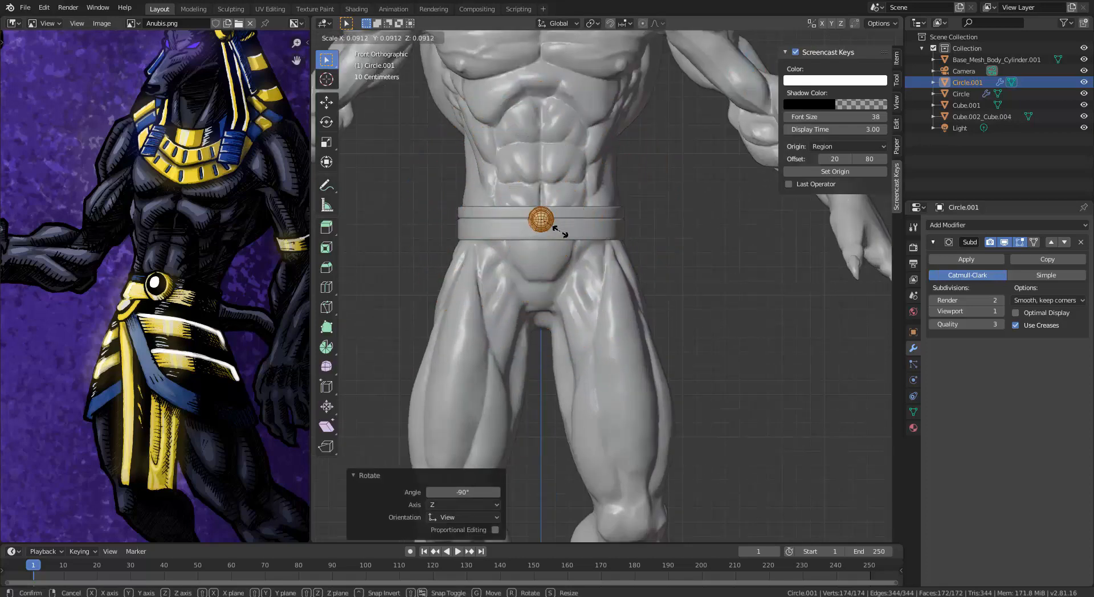
{"action": "left_click", "coordinate": [583, 239]}
{"action": "scroll", "coordinate": [621, 305], "scroll_direction": "up", "scroll_amount": 4}
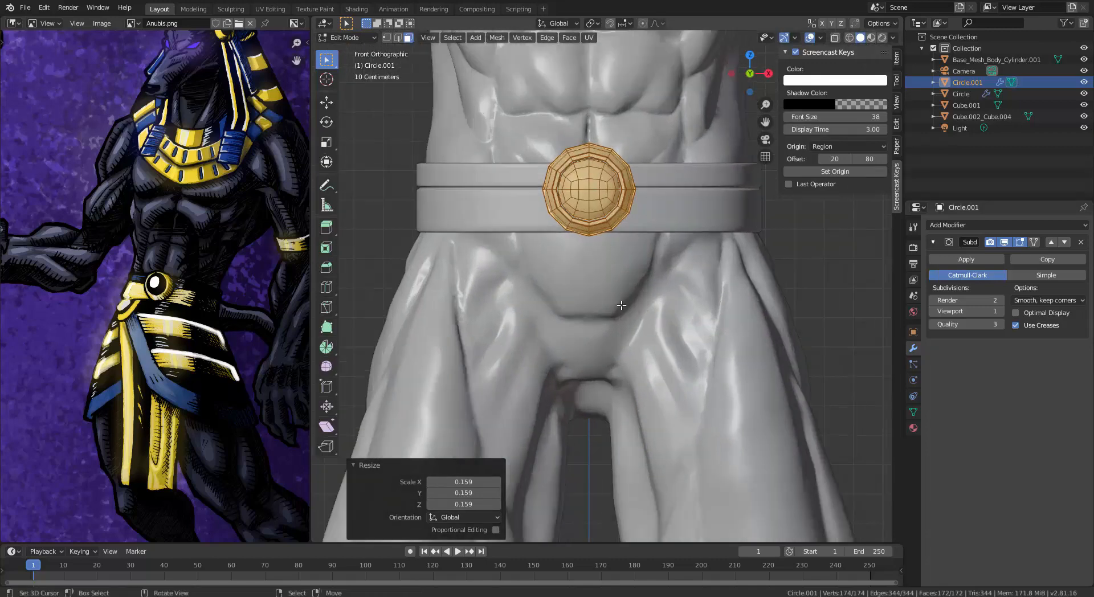
{"action": "key", "text": "s"}
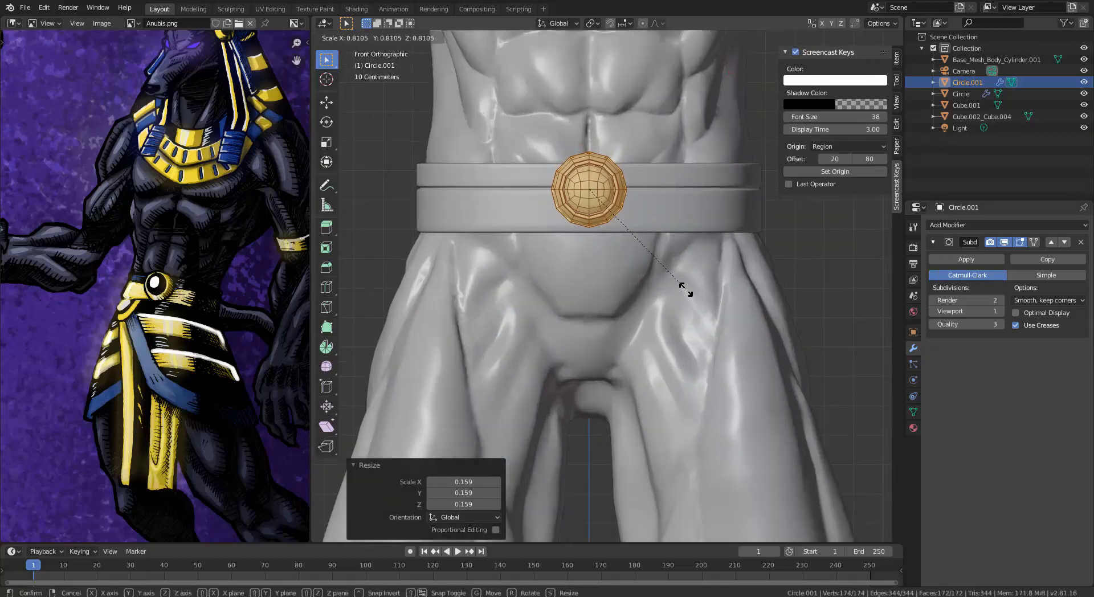
{"action": "left_click", "coordinate": [686, 289]}
Step: Lower the buckle's mesh about 0.031 m along Z and scale it by about 0.918 to fit the belt's height
{"action": "key", "text": "g"}
{"action": "key", "text": "z"}
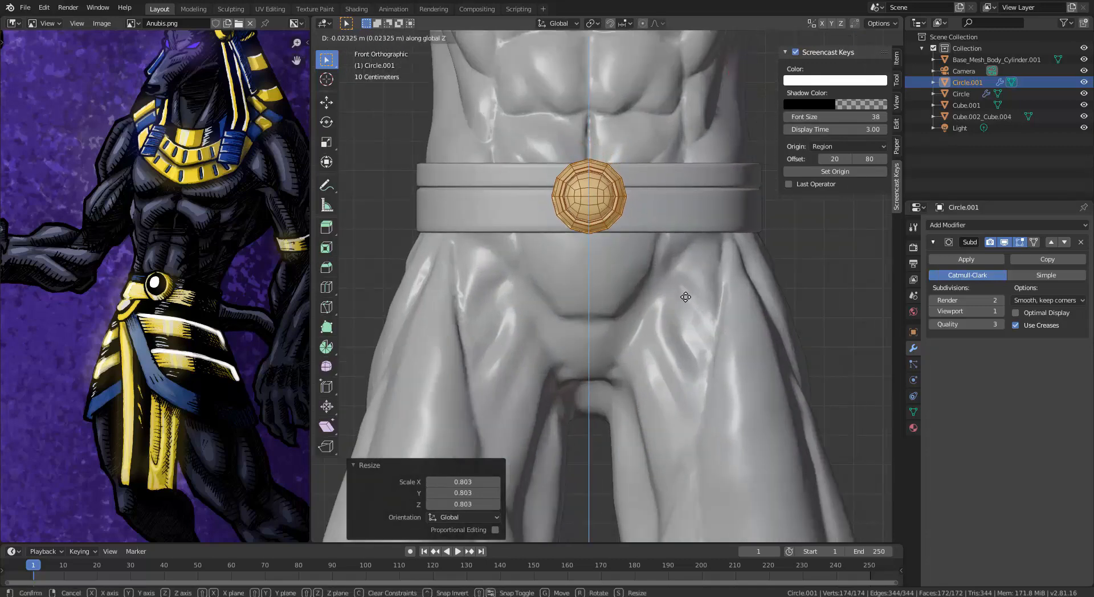
{"action": "left_click", "coordinate": [686, 298]}
{"action": "key", "text": "s"}
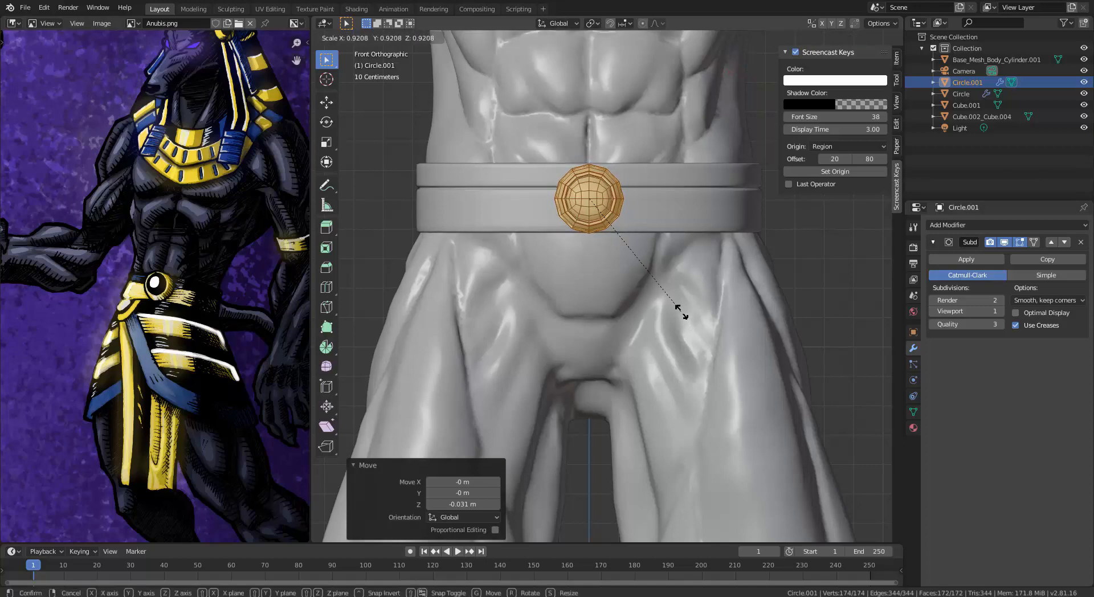
{"action": "left_click", "coordinate": [682, 312]}
Step: Move the buckle's mesh about 0.88 m along Y in the side view until its base meets the belt's front
{"action": "key", "text": "KP_3"}
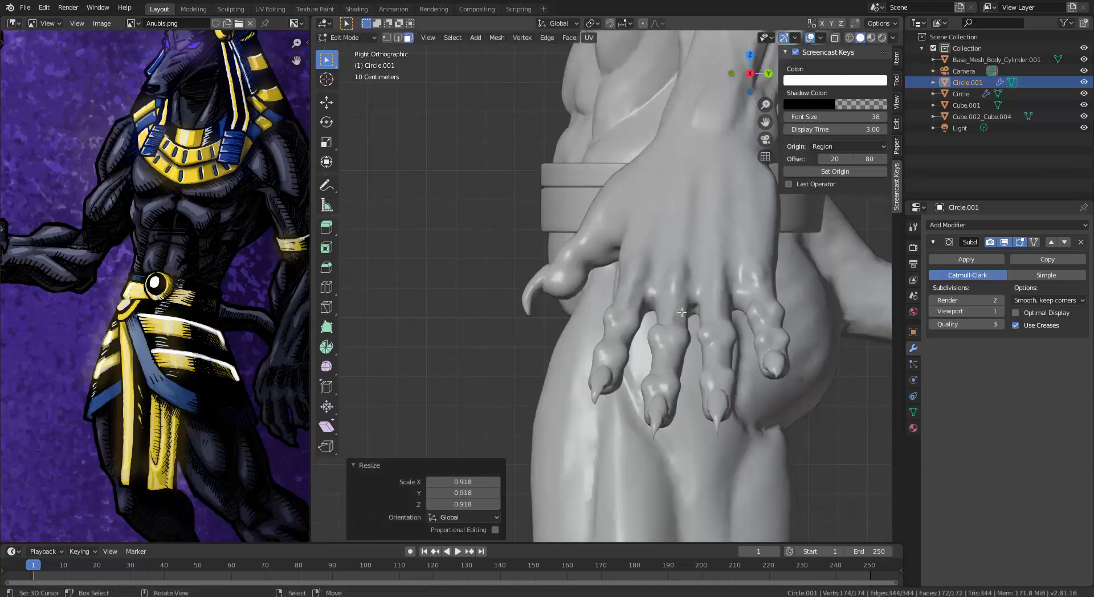
{"action": "key", "text": "g"}
{"action": "key", "text": "y"}
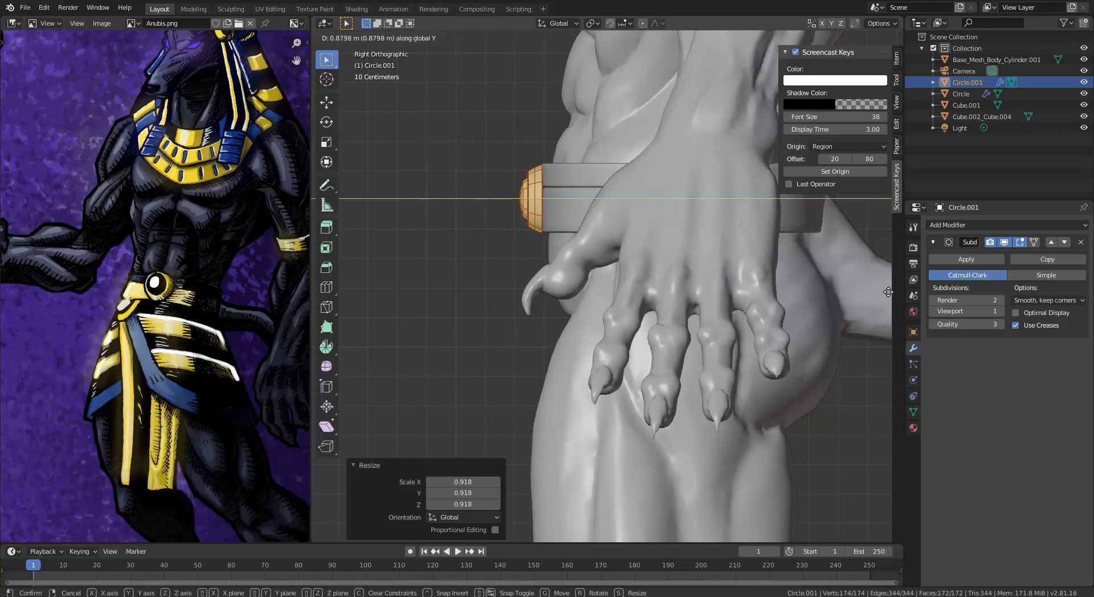
{"action": "left_click", "coordinate": [890, 293]}
{"action": "scroll", "coordinate": [598, 250], "scroll_direction": "up", "scroll_amount": 6}
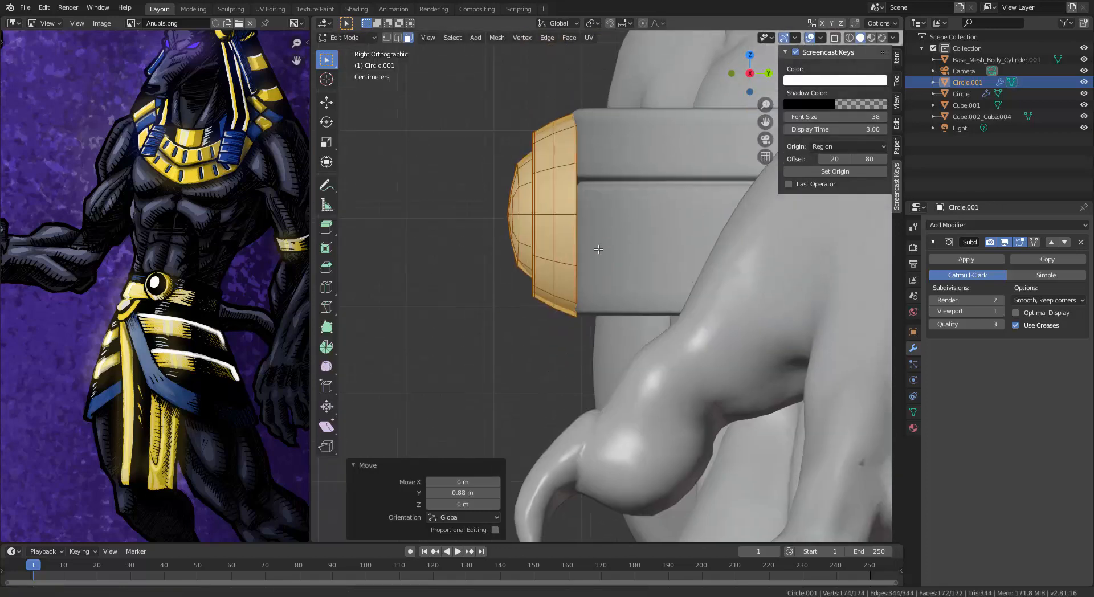
Step: Raise the buckle's mesh about 0.0026 m along Z and scale it down by about 0.88
{"action": "key", "text": "g"}
{"action": "key", "text": "z"}
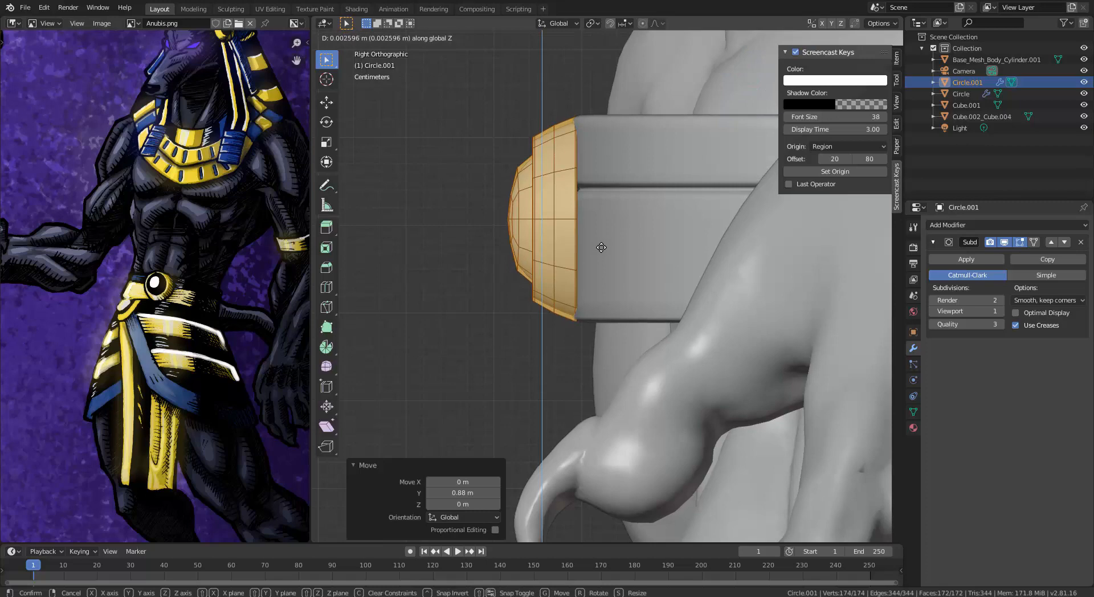
{"action": "left_click", "coordinate": [601, 247]}
{"action": "key", "text": "s"}
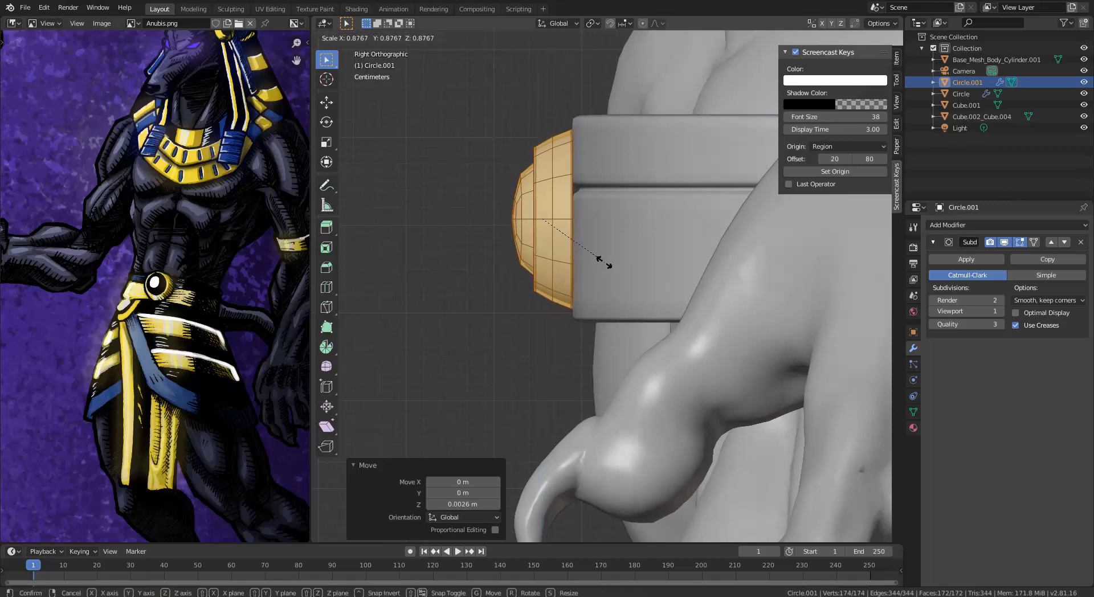
{"action": "left_click", "coordinate": [601, 257]}
Step: Check how the buckle sits on the belt and push its mesh about 0.01 m along Y into the belt
{"action": "middle_click_drag", "start_coordinate": [601, 258], "coordinate": [655, 280]}
{"action": "key", "text": "Tab"}
{"action": "scroll", "coordinate": [655, 281], "scroll_direction": "down", "scroll_amount": 5}
{"action": "middle_click_drag", "start_coordinate": [594, 210], "coordinate": [502, 248]}
{"action": "scroll", "coordinate": [590, 323], "scroll_direction": "up", "scroll_amount": 3}
{"action": "key", "text": "Tab"}
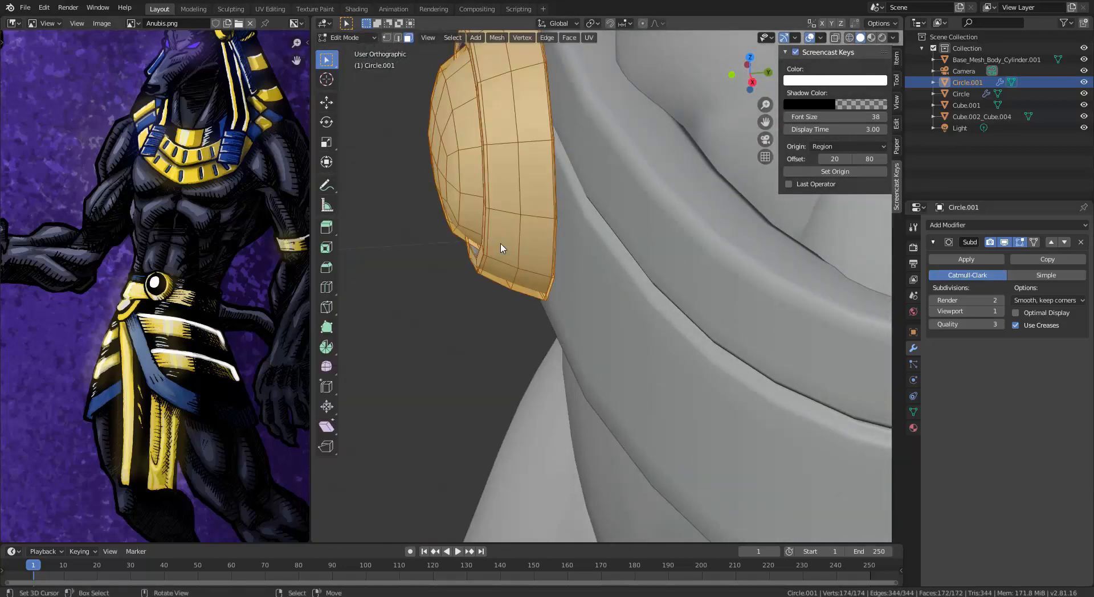
{"action": "key", "text": "g"}
{"action": "key", "text": "y"}
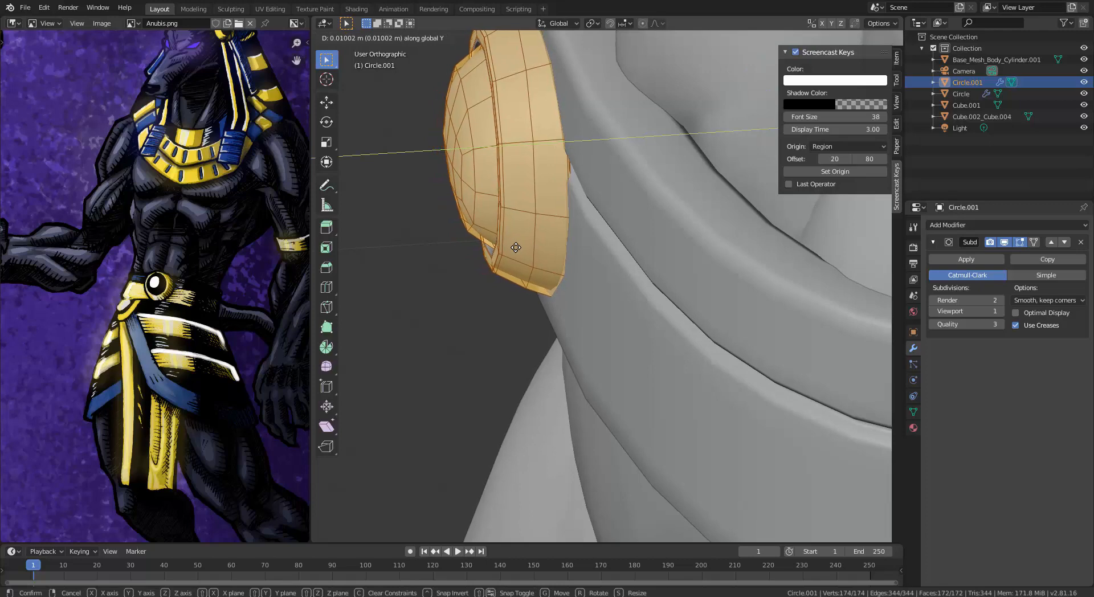
{"action": "left_click", "coordinate": [519, 249]}
Step: Preview the deselected buckle on the belt from the front in Object Mode, and reopen its mesh in Edit Mode
{"action": "scroll", "coordinate": [494, 236], "scroll_direction": "down", "scroll_amount": 3}
{"action": "key", "text": "Tab"}
{"action": "middle_click_drag", "start_coordinate": [483, 241], "coordinate": [598, 232]}
{"action": "scroll", "coordinate": [597, 232], "scroll_direction": "down", "scroll_amount": 3}
{"action": "key", "text": "a"}
{"action": "key", "text": "a"}
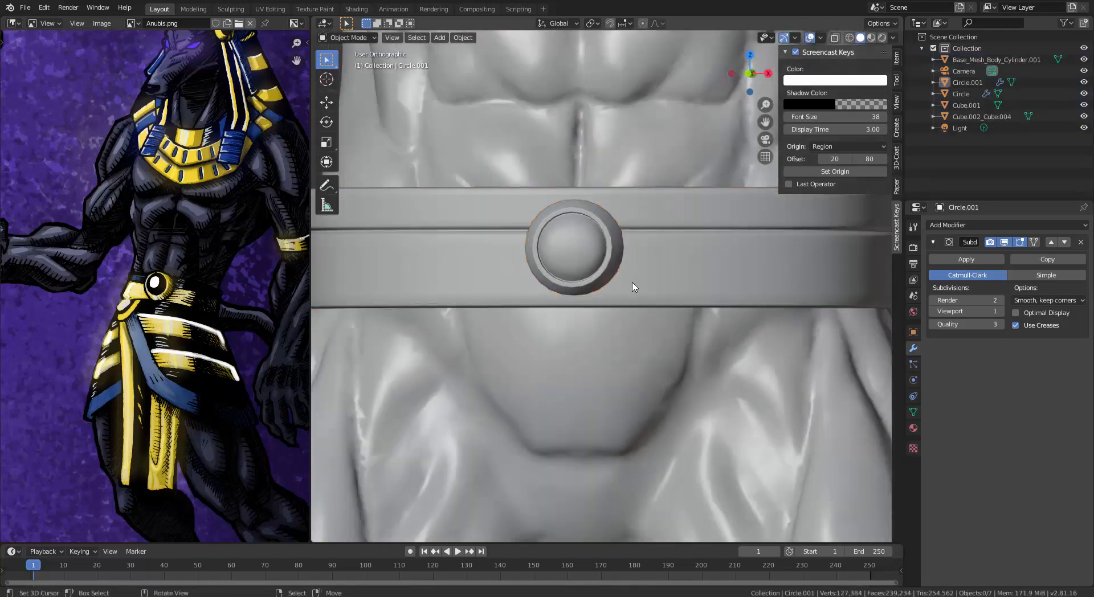
{"action": "left_click", "coordinate": [610, 245]}
{"action": "key", "text": "Tab"}
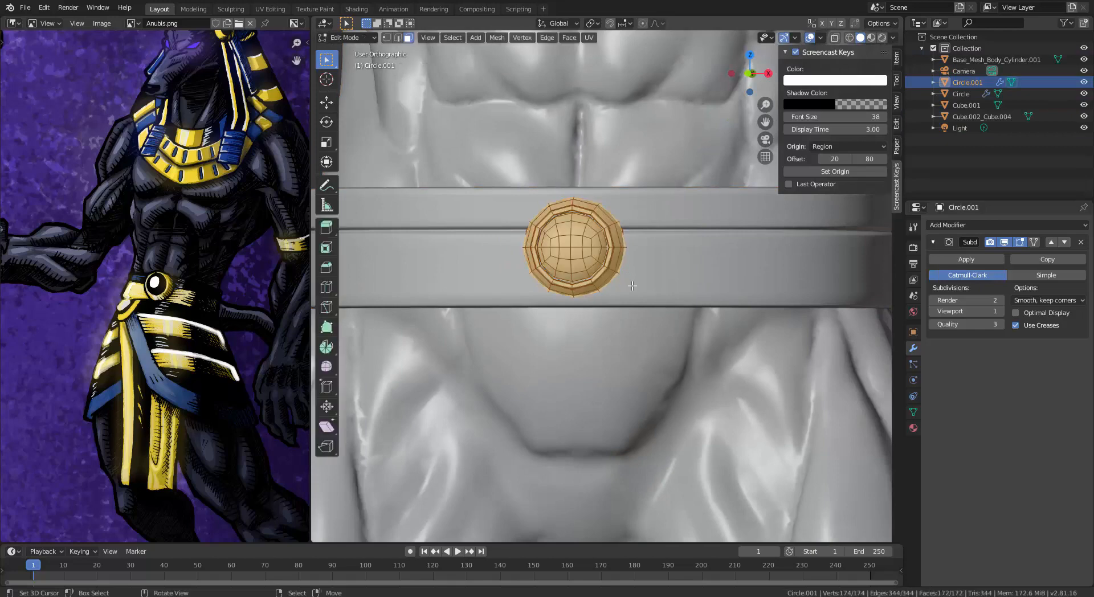
Step: Scale the buckle's mesh up by about 1.12 and preview it deselected on the belt from the front in Object Mode
{"action": "key", "text": "s"}
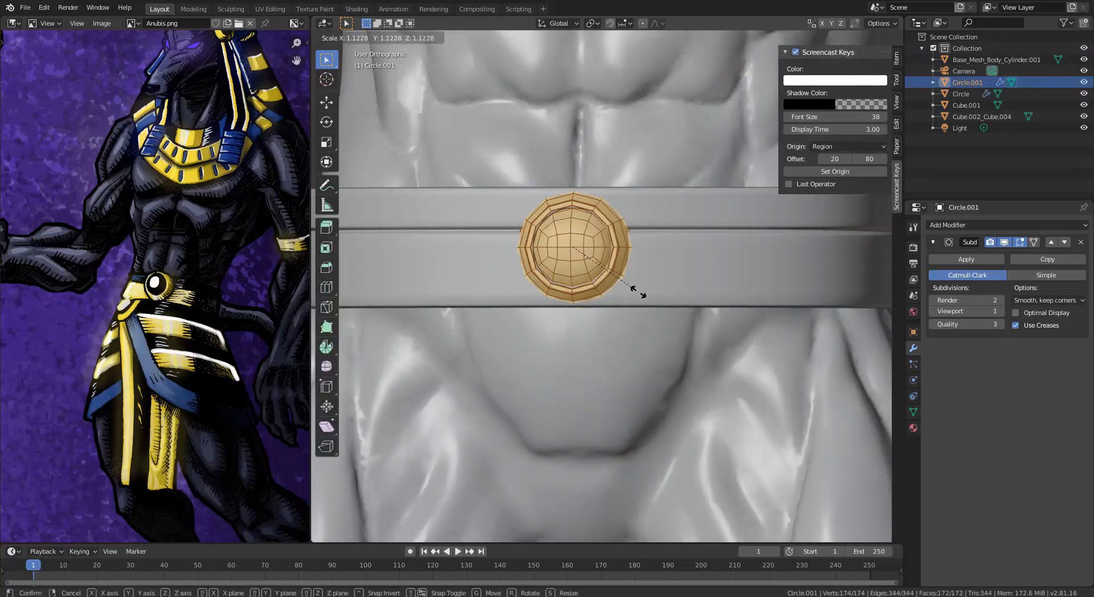
{"action": "left_click", "coordinate": [635, 289]}
{"action": "key", "text": "Tab"}
{"action": "scroll", "coordinate": [616, 282], "scroll_direction": "down", "scroll_amount": 3}
{"action": "middle_click_drag", "start_coordinate": [607, 279], "coordinate": [534, 297]}
{"action": "key", "text": "a"}
{"action": "key", "text": "alt+a"}
{"action": "scroll", "coordinate": [651, 318], "scroll_direction": "down", "scroll_amount": 4}
{"action": "scroll", "coordinate": [596, 306], "scroll_direction": "down", "scroll_amount": 3}
{"action": "scroll", "coordinate": [619, 313], "scroll_direction": "up", "scroll_amount": 4}
{"action": "scroll", "coordinate": [535, 298], "scroll_direction": "up", "scroll_amount": 2}
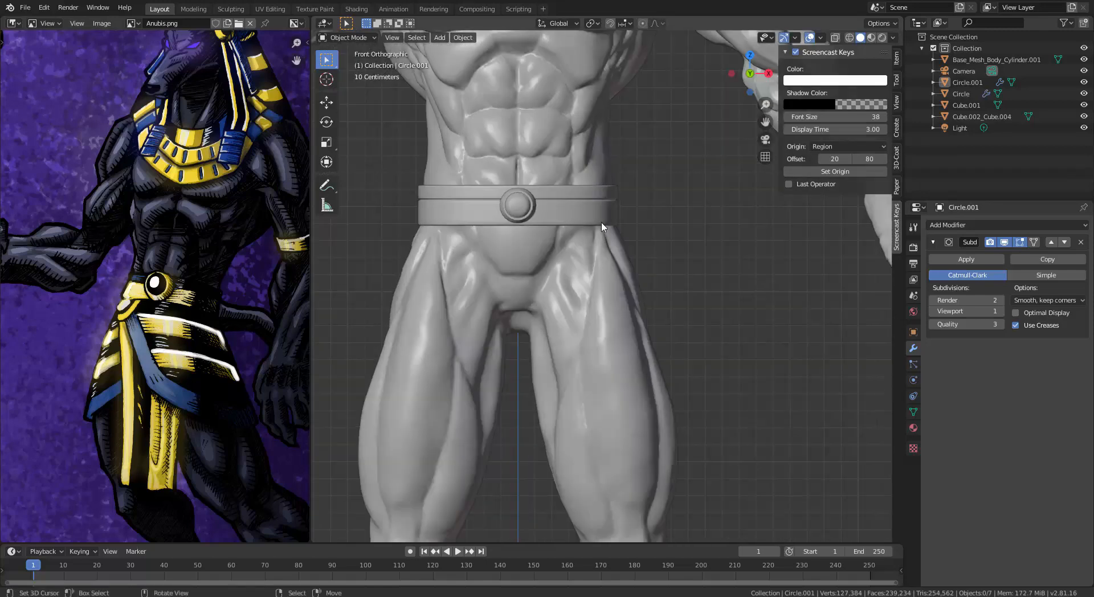
Step: Switch from the buckle to the belt object and open the belt's mesh in Edit Mode
{"action": "key", "text": "Tab"}
{"action": "scroll", "coordinate": [603, 227], "scroll_direction": "up", "scroll_amount": 4}
{"action": "key", "text": "alt+a"}
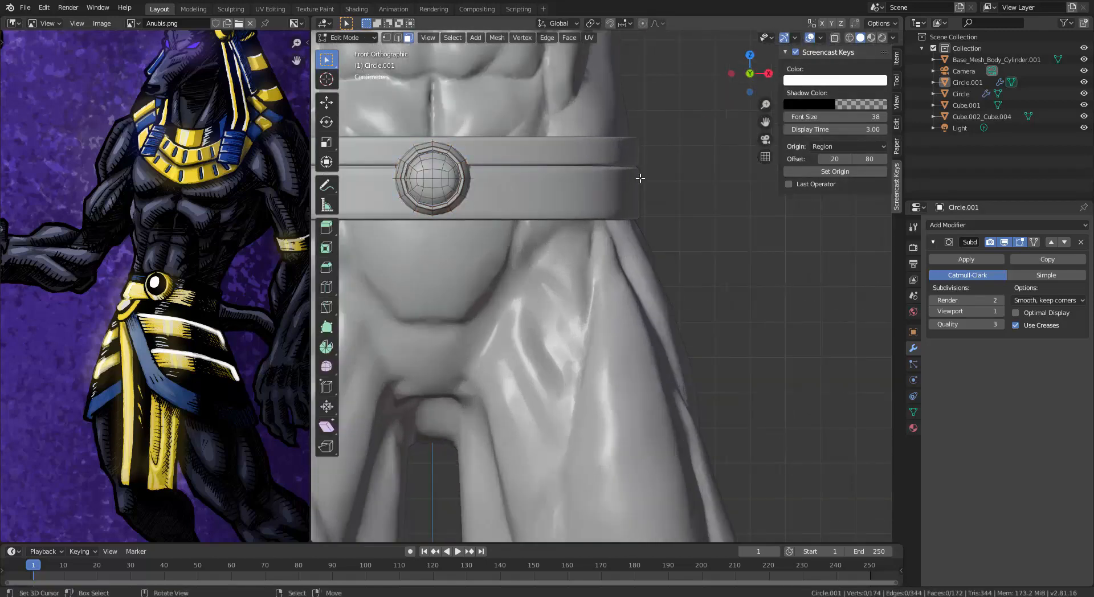
{"action": "key", "text": "Tab"}
{"action": "left_click", "coordinate": [640, 178]}
{"action": "key", "text": "Tab"}
Step: Select the belt's lower rim edges at both hips in edge select mode
{"action": "middle_click_drag", "start_coordinate": [664, 254], "coordinate": [790, 226]}
{"action": "left_click", "coordinate": [763, 224]}
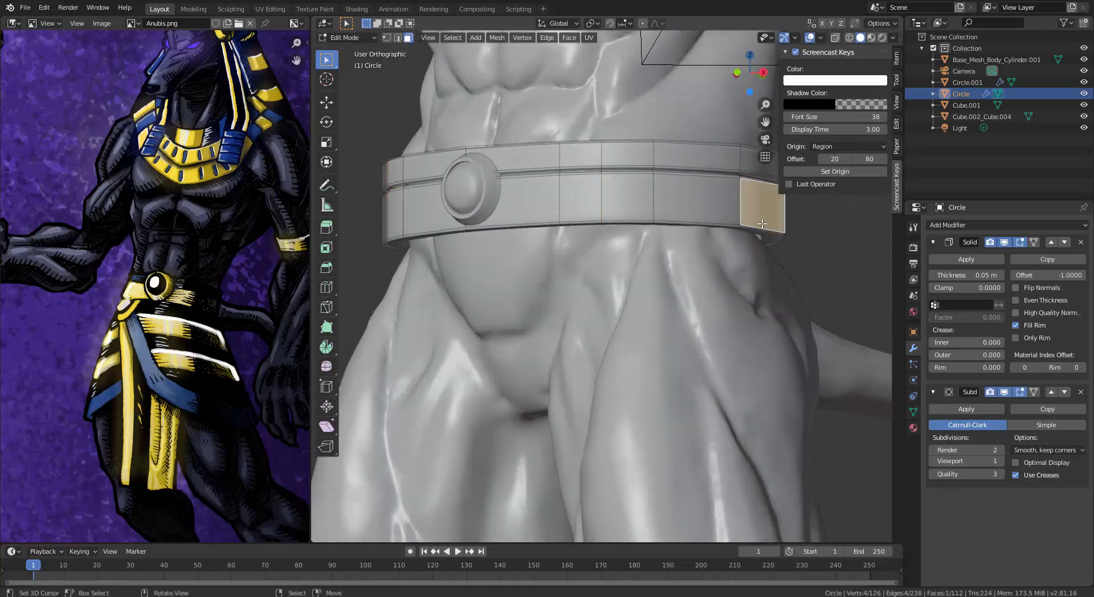
{"action": "key", "text": "2"}
{"action": "right_click", "coordinate": [761, 224]}
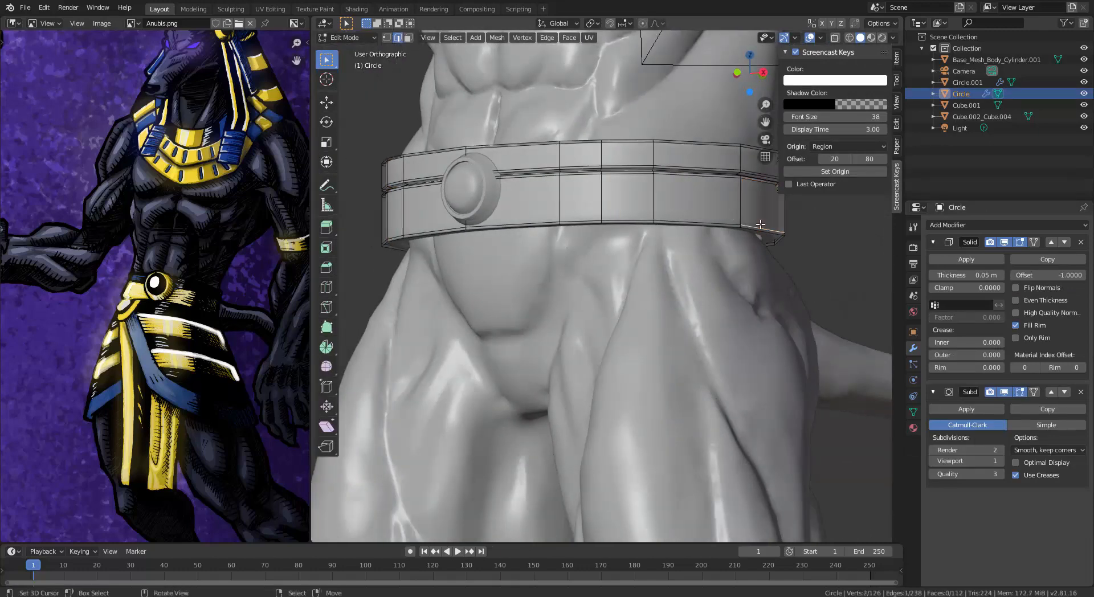
{"action": "middle_click_drag", "start_coordinate": [627, 274], "coordinate": [716, 281]}
{"action": "middle_click_drag", "start_coordinate": [531, 276], "coordinate": [701, 278], "text": "shift"}
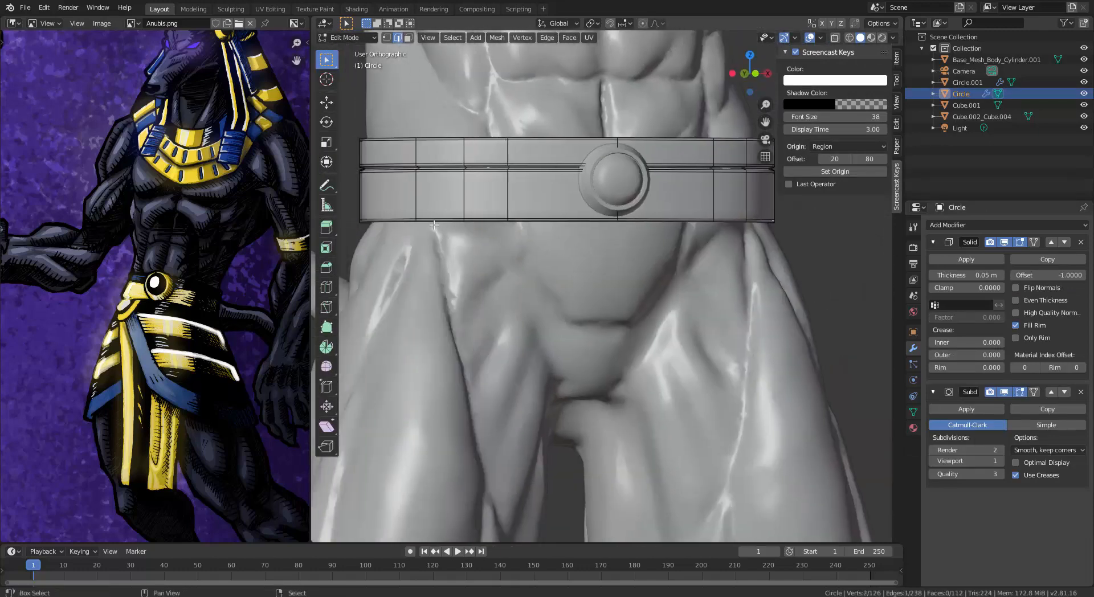
{"action": "left_click", "coordinate": [390, 212], "text": "shift"}
{"action": "middle_click_drag", "start_coordinate": [390, 212], "coordinate": [683, 315]}
{"action": "key", "text": "b"}
{"action": "middle_click_drag", "start_coordinate": [483, 256], "coordinate": [482, 311]}
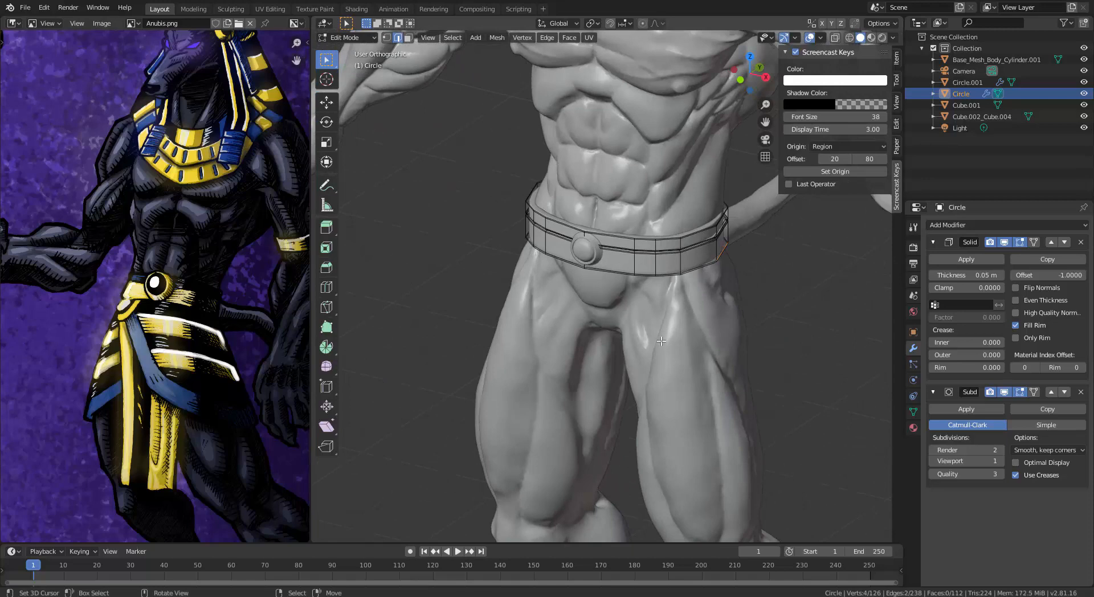
Step: Widen the two selected lower rim edges by 1.072 along X, using smooth proportional editing with a size of 0.29
{"action": "middle_click_drag", "start_coordinate": [662, 341], "coordinate": [687, 339]}
{"action": "key", "text": "s"}
{"action": "key", "text": "x"}
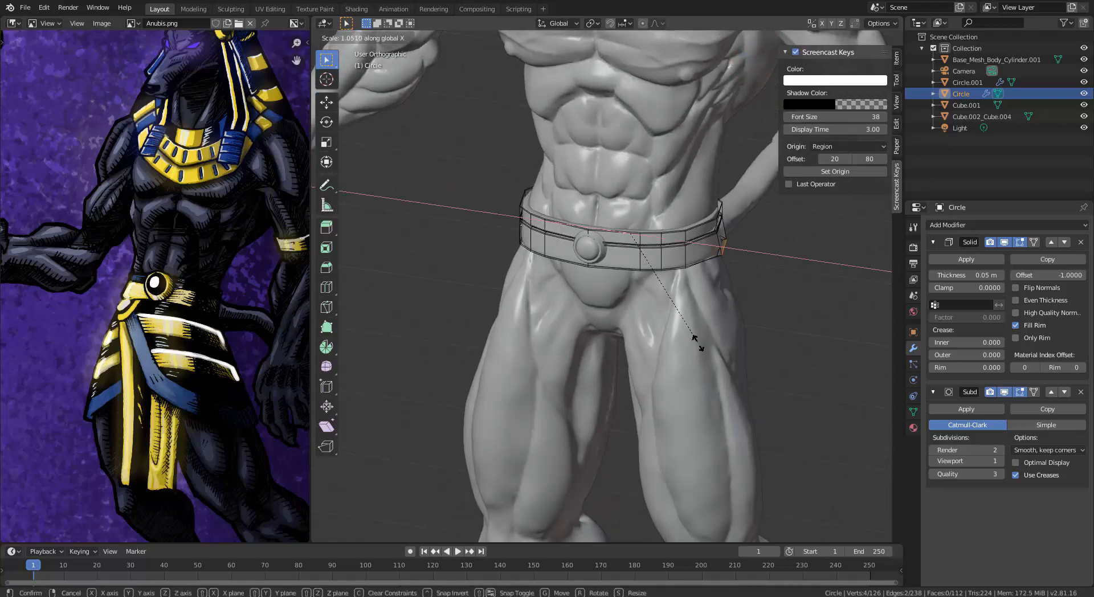
{"action": "left_click", "coordinate": [698, 344]}
{"action": "key", "text": "s"}
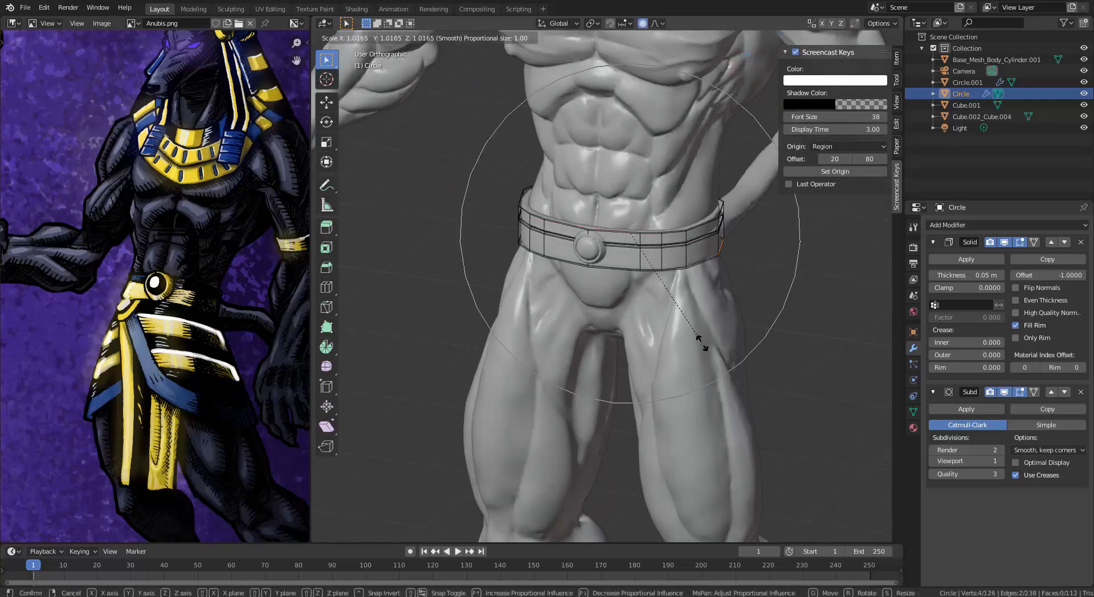
{"action": "key", "text": "x"}
{"action": "scroll", "coordinate": [702, 343], "scroll_direction": "up", "scroll_amount": 11}
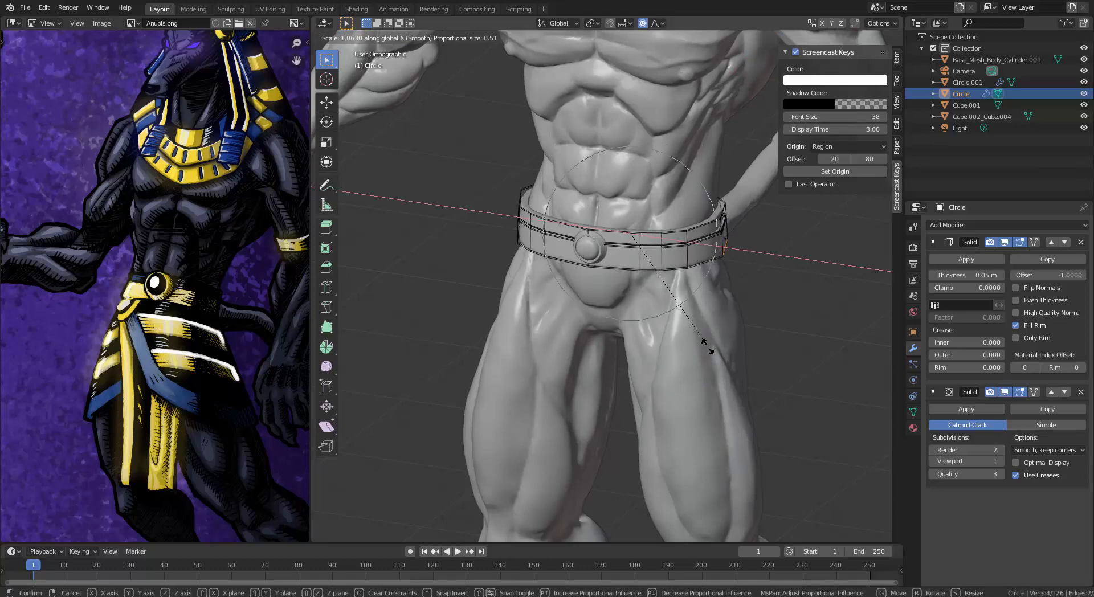
{"action": "scroll", "coordinate": [707, 345], "scroll_direction": "up", "scroll_amount": 2}
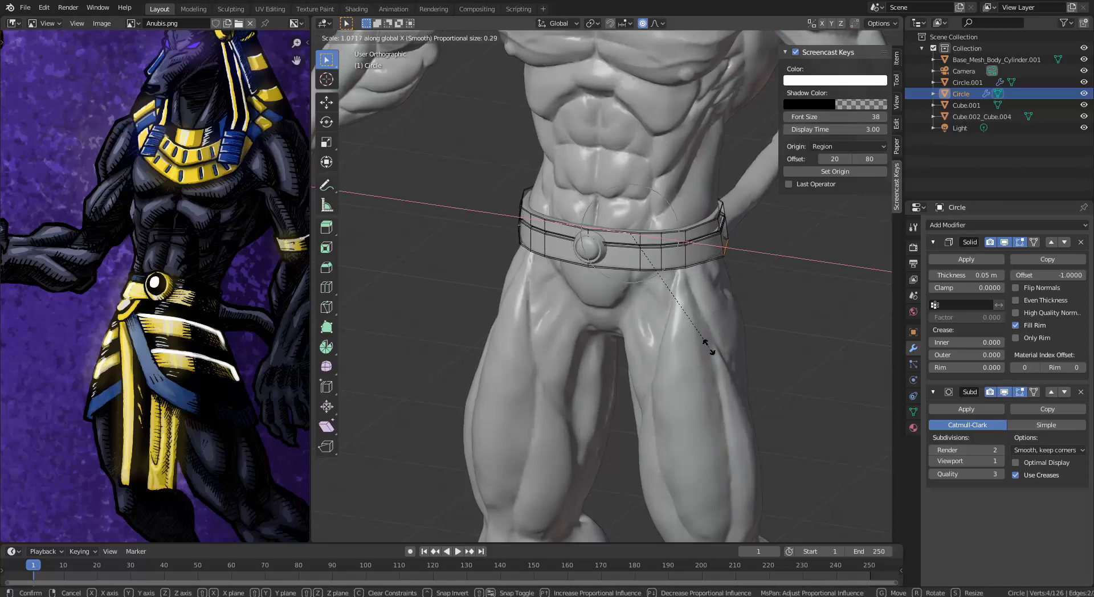
{"action": "left_click", "coordinate": [707, 349]}
{"action": "middle_click_drag", "start_coordinate": [706, 349], "coordinate": [665, 303]}
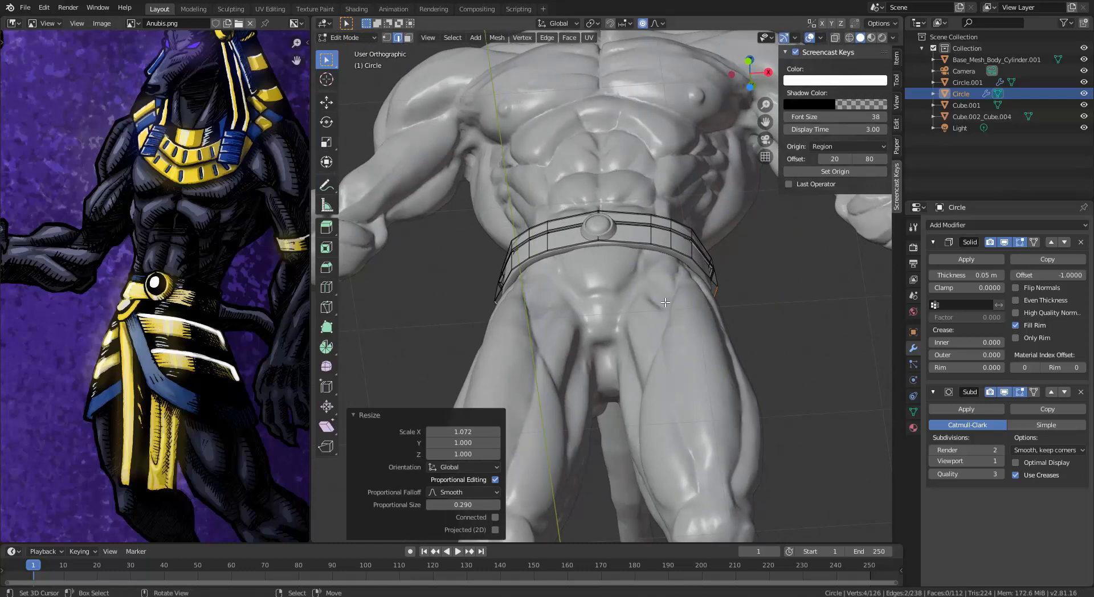
{"action": "scroll", "coordinate": [596, 271], "scroll_direction": "up", "scroll_amount": 3}
{"action": "middle_click_drag", "start_coordinate": [602, 239], "coordinate": [576, 251]}
{"action": "key", "text": "e"}
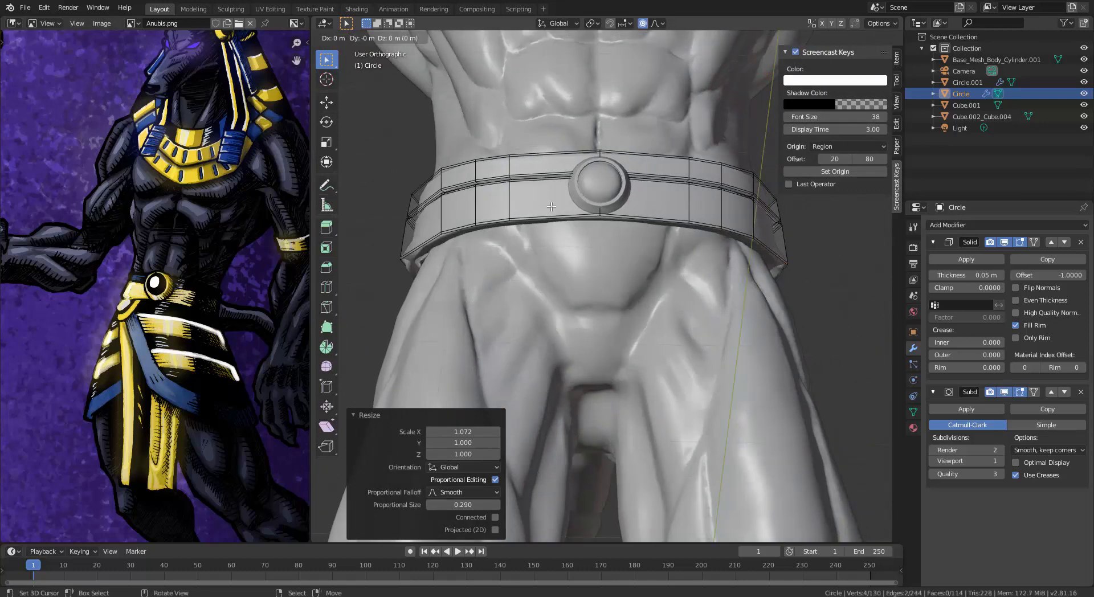
{"action": "right_click", "coordinate": [551, 205]}
{"action": "key", "text": "ctrl+z"}
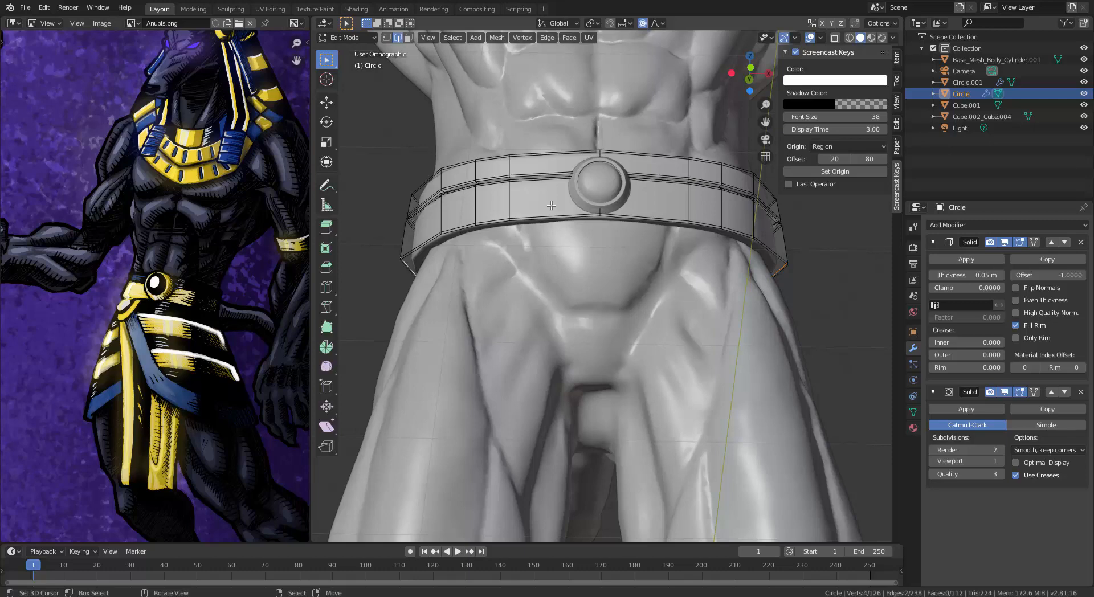
Step: Duplicate one face of the lower belt band, on the hip beside the buckle
{"action": "key", "text": "3"}
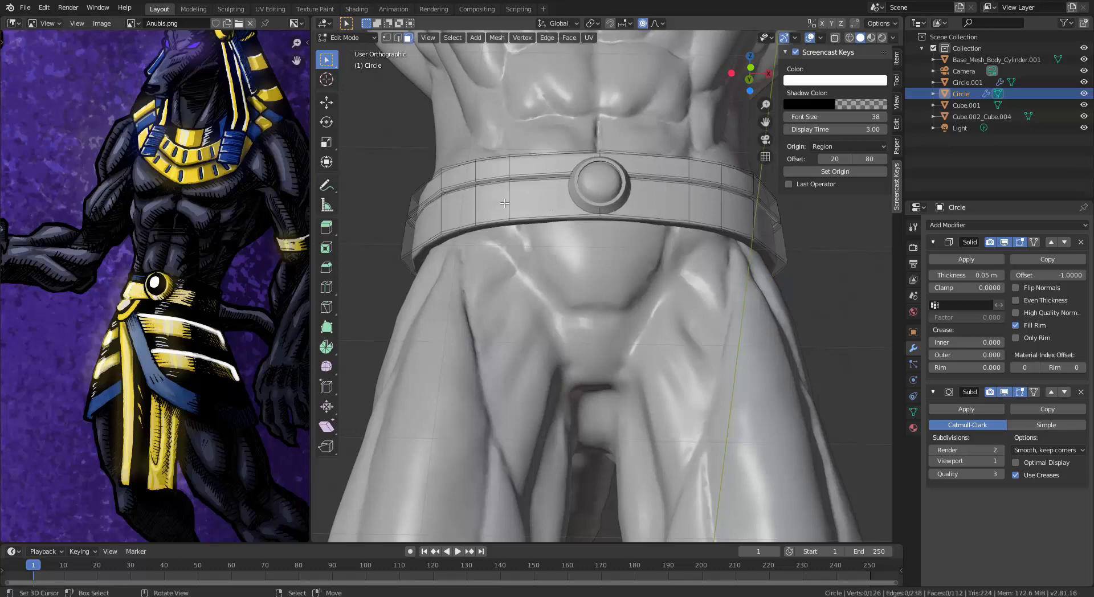
{"action": "left_click", "coordinate": [454, 205]}
{"action": "middle_click_drag", "start_coordinate": [498, 262], "coordinate": [437, 275]}
{"action": "key", "text": "shift+d"}
{"action": "left_click", "coordinate": [604, 311]}
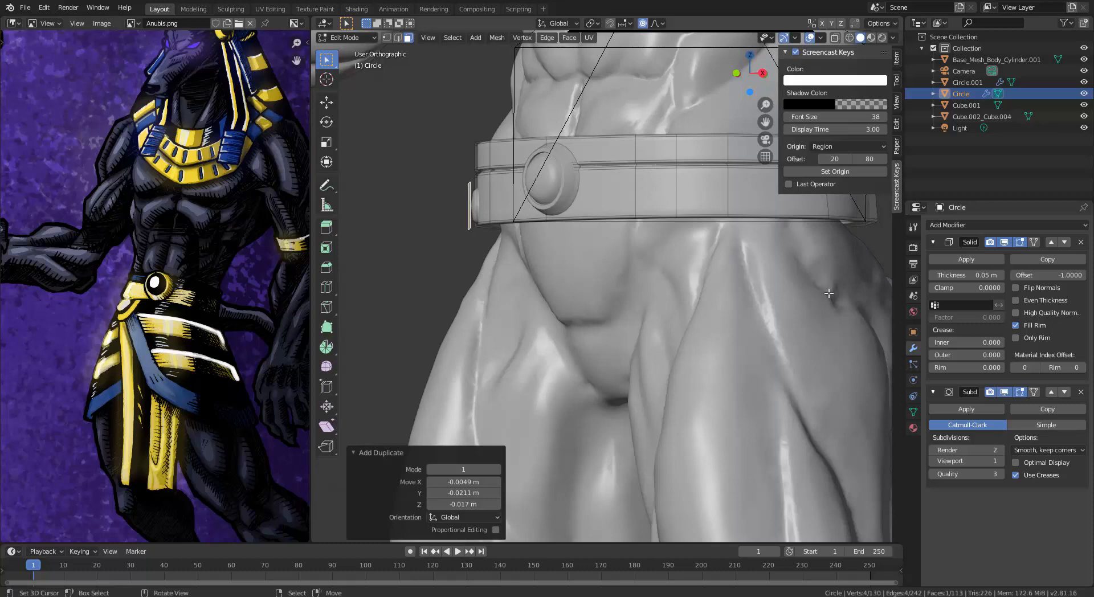
Step: Move the duplicated face out in front of the belt by about -0.0196 m X, -0.0277 m Y and 0.0194 m Z
{"action": "middle_click_drag", "start_coordinate": [512, 183], "coordinate": [487, 205]}
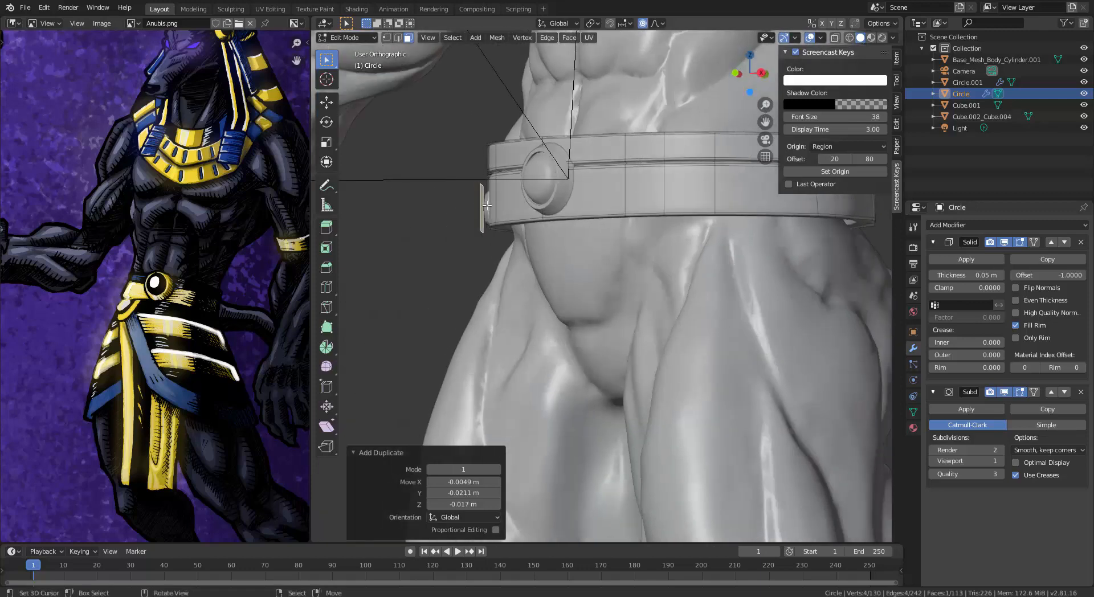
{"action": "key", "text": "g"}
{"action": "right_click", "coordinate": [519, 229]}
{"action": "key", "text": "ctrl+z"}
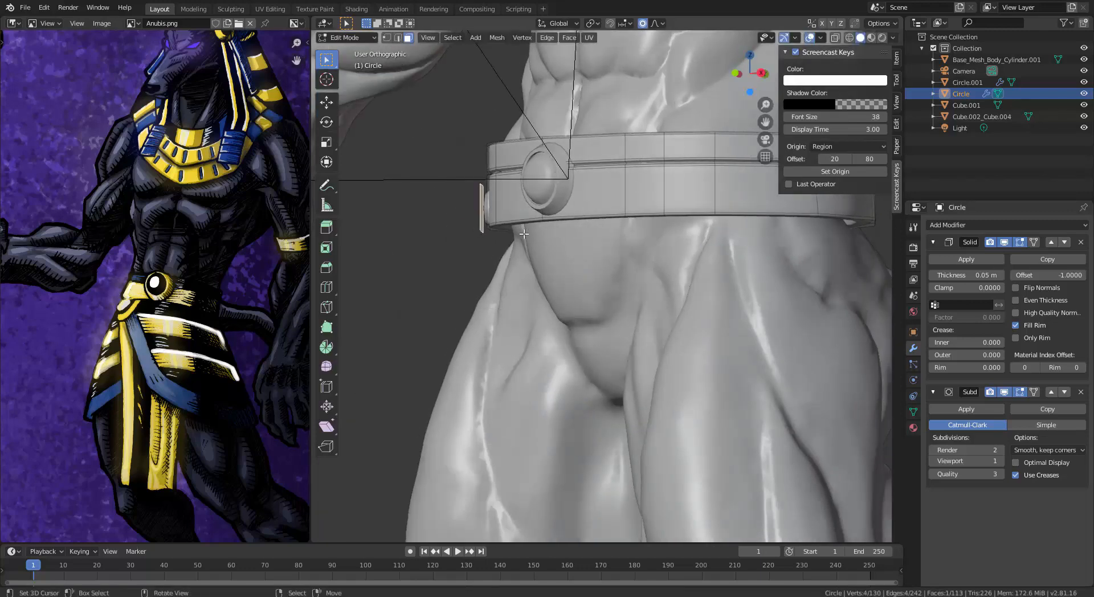
{"action": "key", "text": "g"}
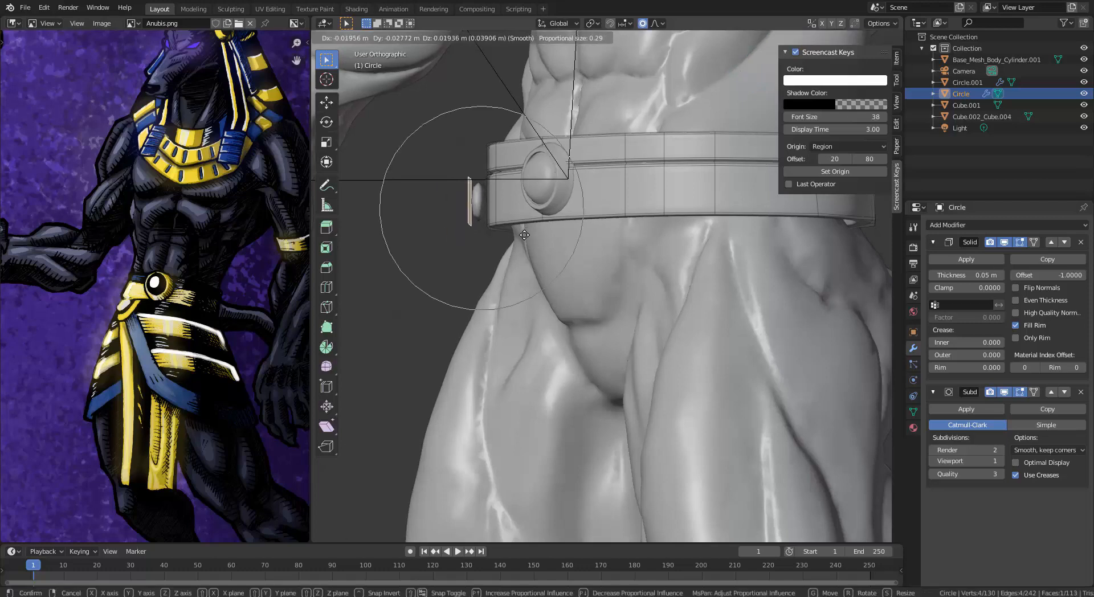
{"action": "left_click", "coordinate": [525, 232]}
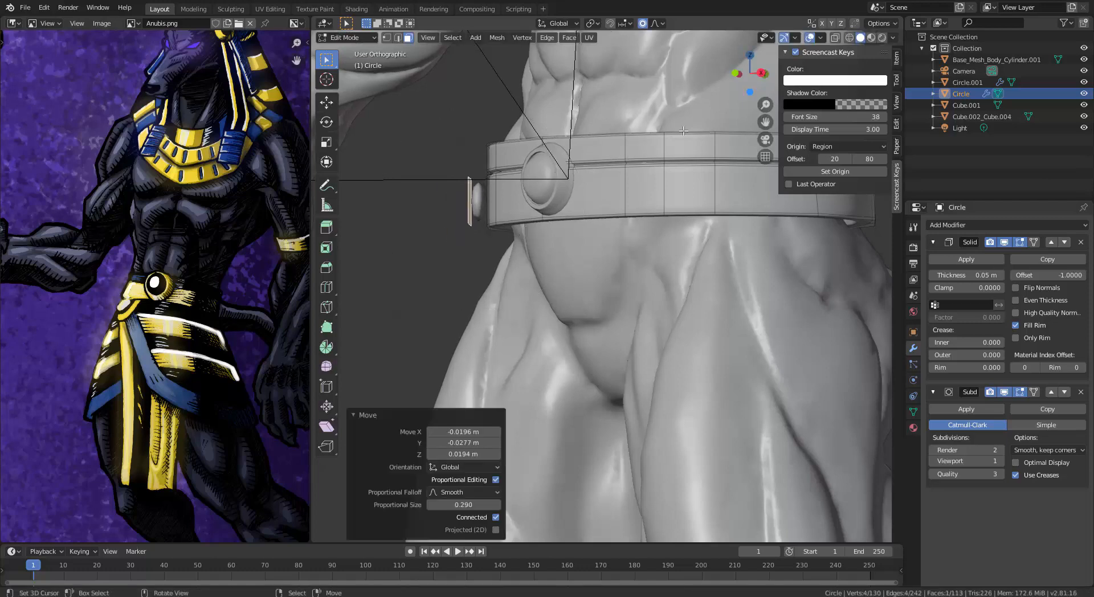
{"action": "left_click", "coordinate": [656, 23]}
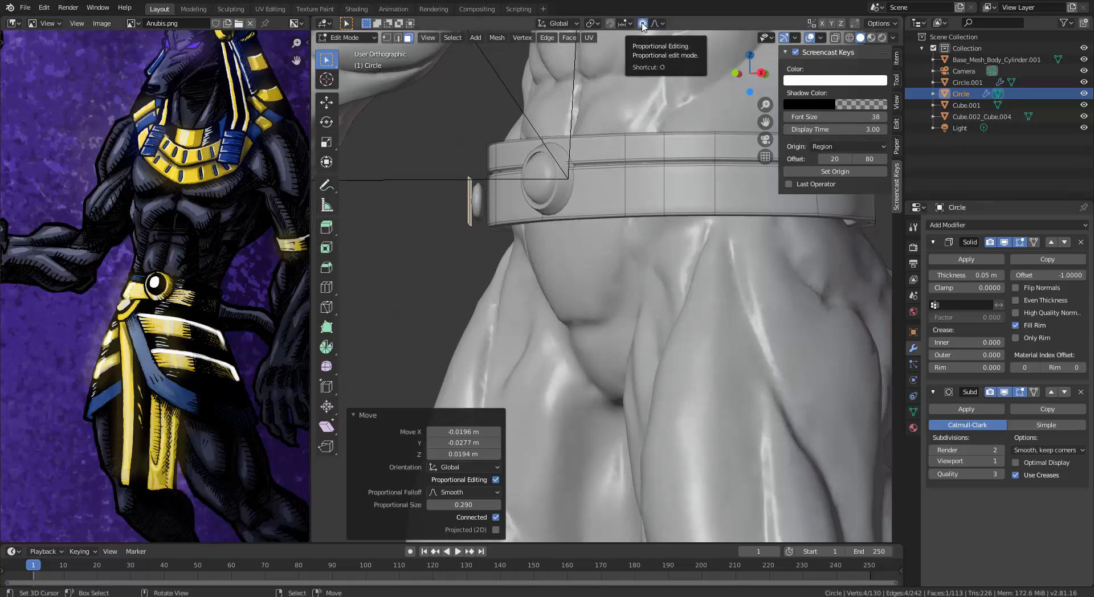
{"action": "right_click", "coordinate": [644, 27]}
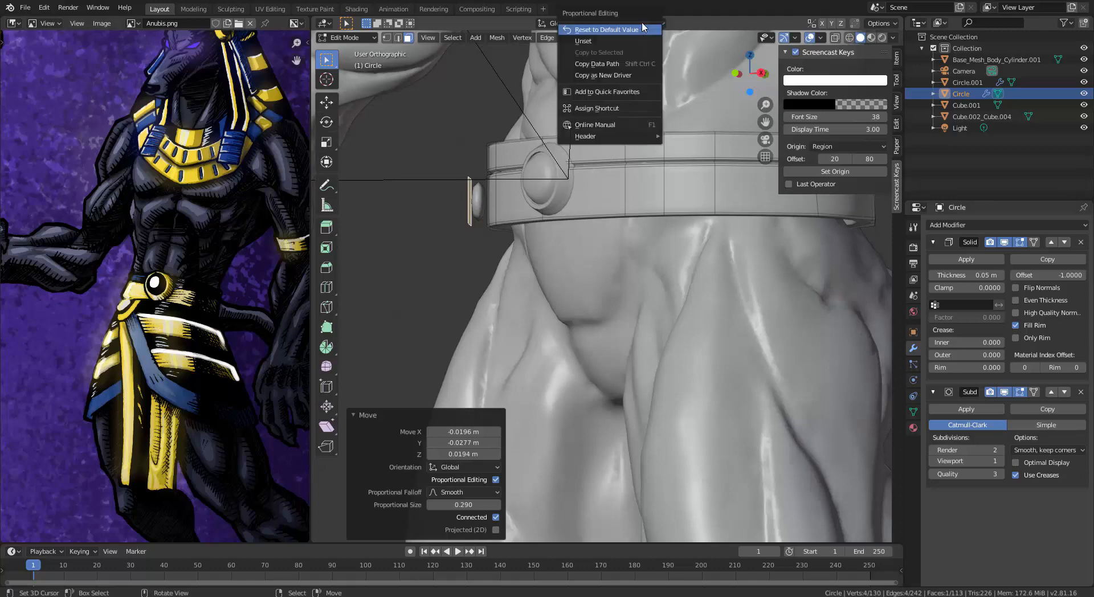
{"action": "left_click", "coordinate": [691, 44]}
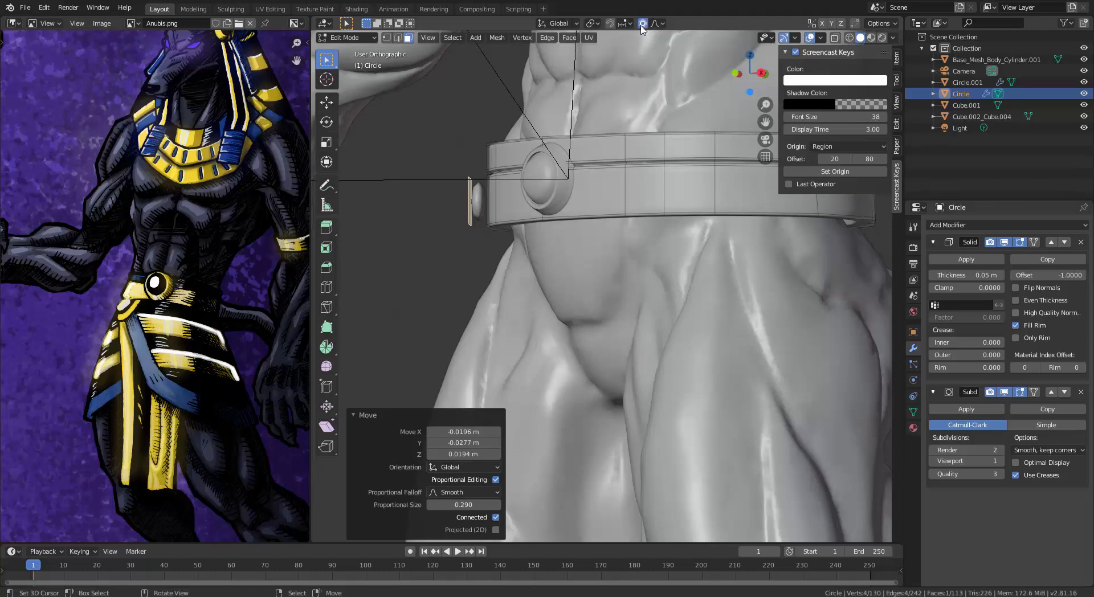
{"action": "middle_click_drag", "start_coordinate": [497, 160], "coordinate": [557, 161]}
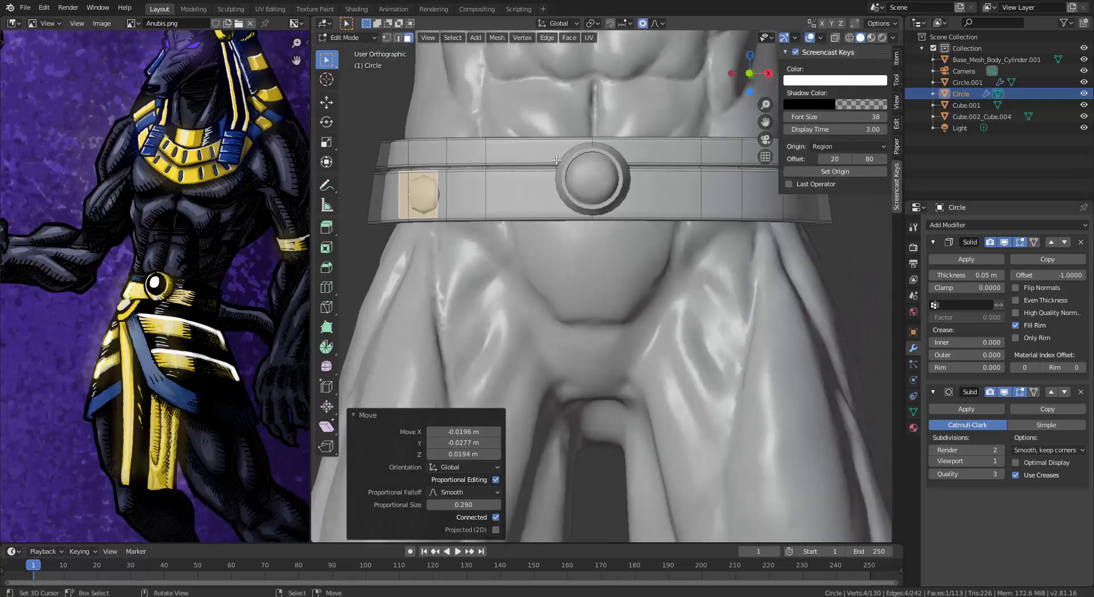
{"action": "middle_click_drag", "start_coordinate": [468, 179], "coordinate": [477, 188]}
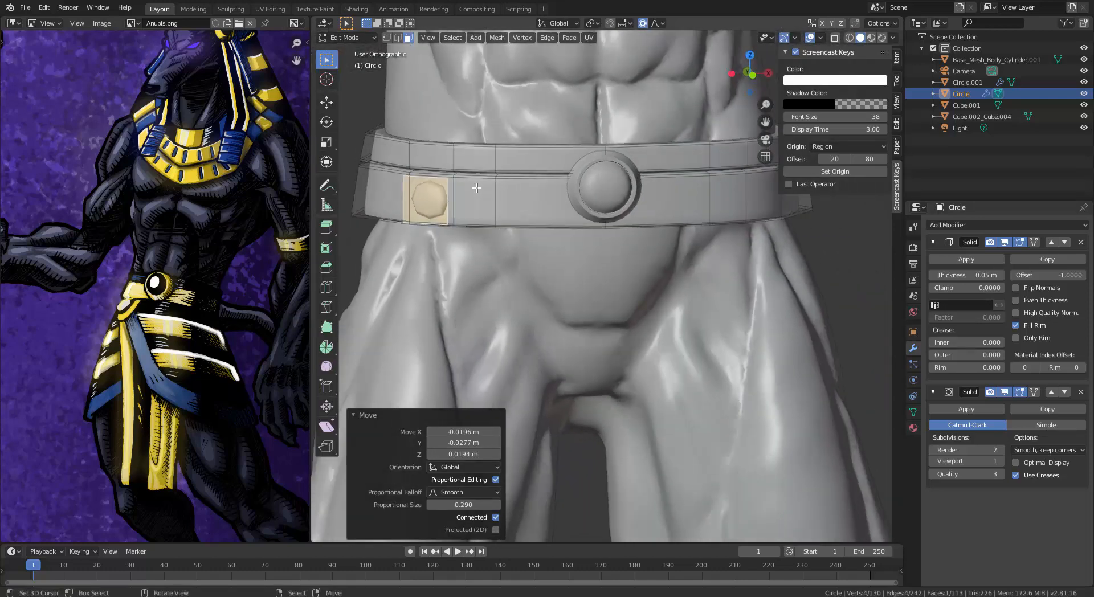
{"action": "key", "text": "o"}
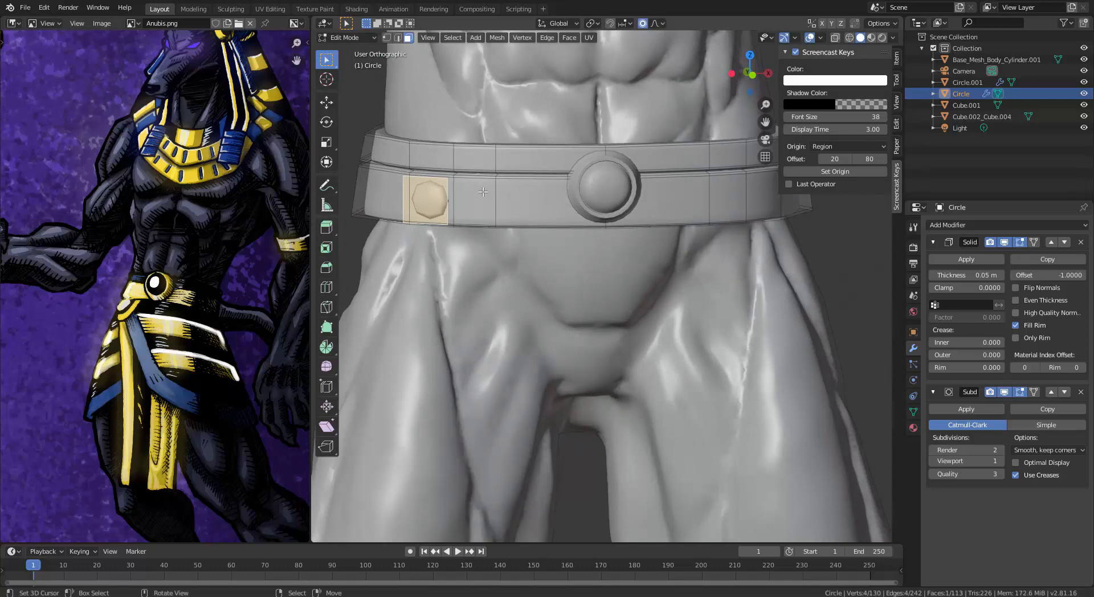
Step: Move the duplicated face down and back so it sits just beneath the belt's lower edge on the hip
{"action": "key", "text": "alt+l"}
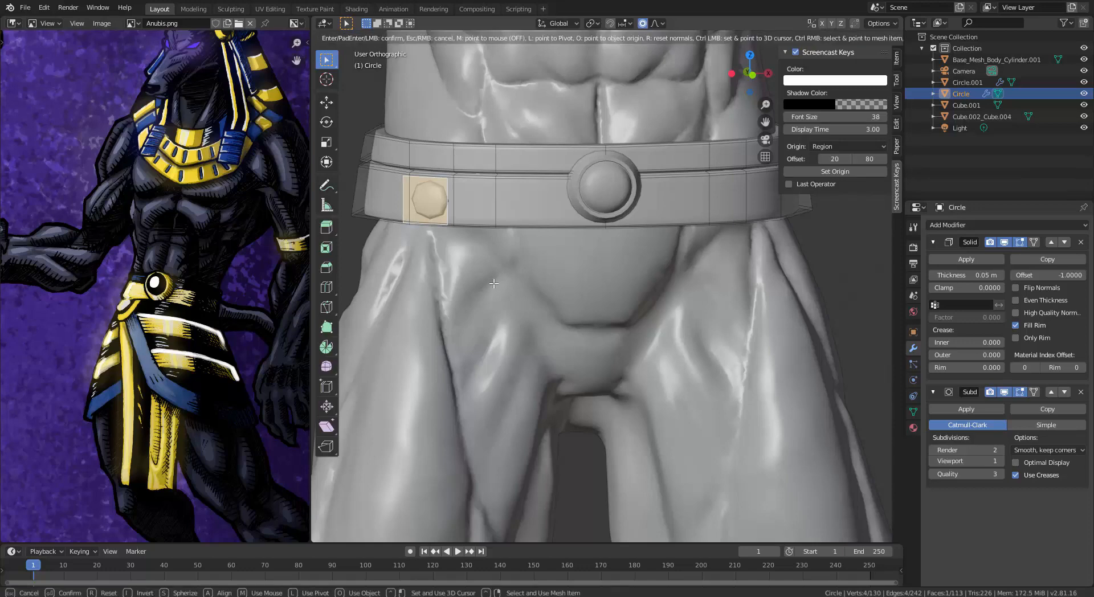
{"action": "mouse_move", "coordinate": [464, 285]}
{"action": "middle_mouse_down"}
{"action": "mouse_move", "coordinate": [540, 198]}
{"action": "mouse_move", "coordinate": [530, 240]}
{"action": "mouse_move", "coordinate": [456, 236]}
{"action": "mouse_move", "coordinate": [498, 285]}
{"action": "mouse_move", "coordinate": [471, 279]}
{"action": "middle_mouse_up"}
{"action": "key", "text": "g"}
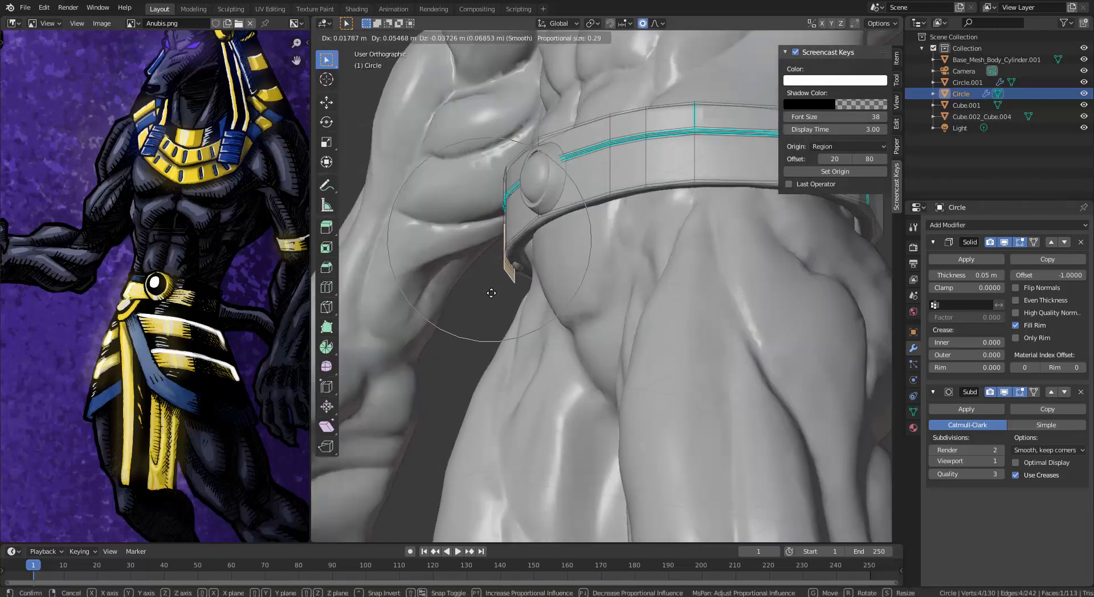
{"action": "left_click", "coordinate": [503, 291]}
{"action": "middle_click_drag", "start_coordinate": [489, 278], "coordinate": [527, 275]}
{"action": "key", "text": "alt+l"}
{"action": "key", "text": "g"}
{"action": "left_click", "coordinate": [505, 255]}
{"action": "key", "text": "g"}
{"action": "left_click", "coordinate": [489, 263]}
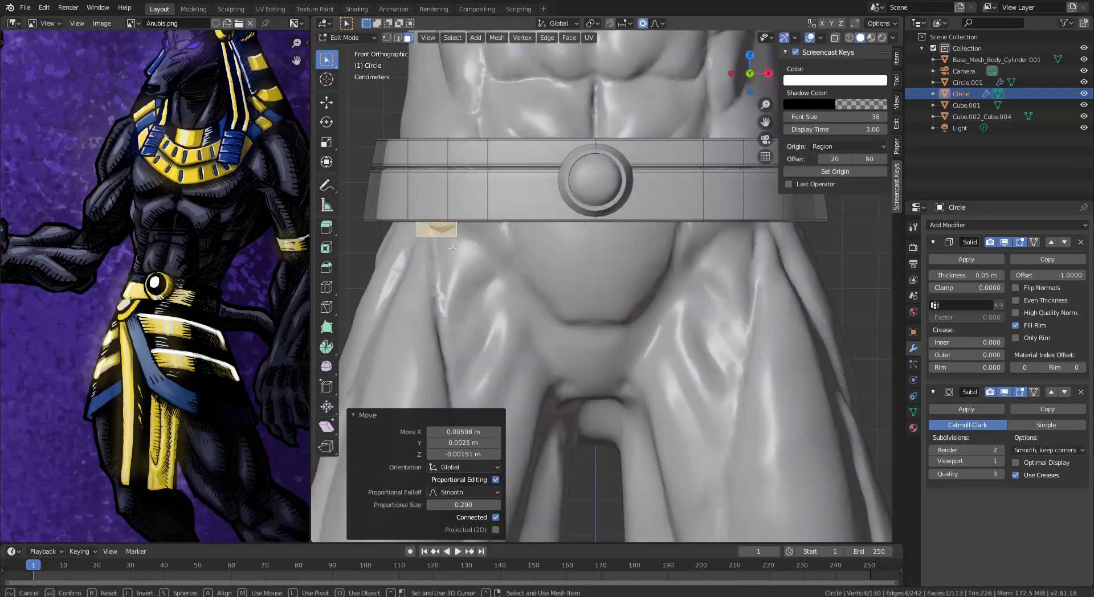
{"action": "key", "text": "alt+Tab"}
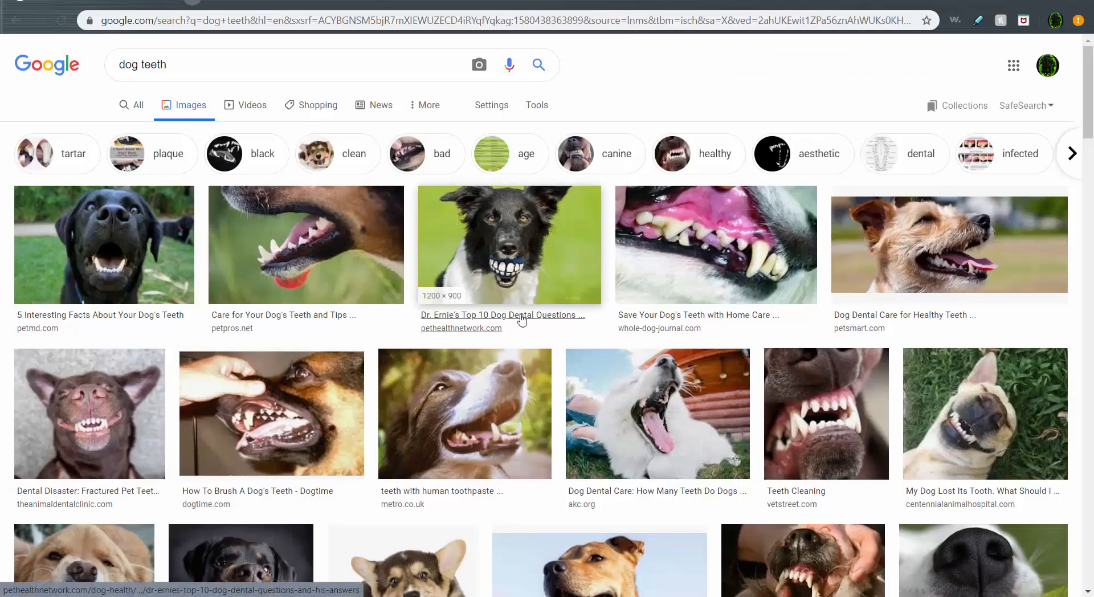
{"action": "mouse_move", "coordinate": [557, 585]}
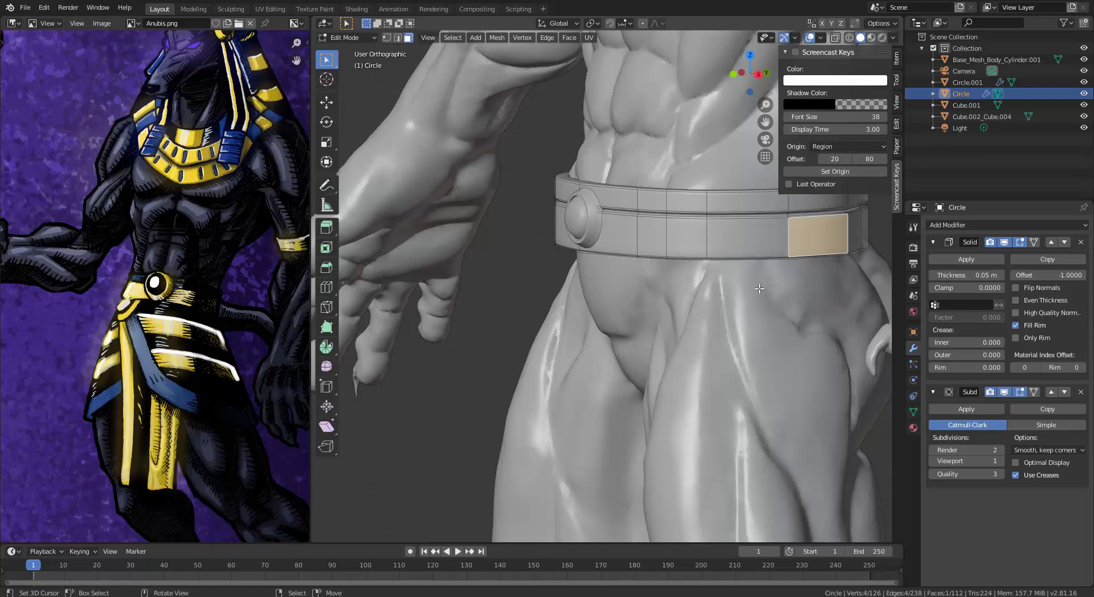
Step: Examine the belt's lower edges in wireframe from the side and front of the body
{"action": "middle_click_drag", "start_coordinate": [760, 289], "coordinate": [709, 285]}
{"action": "key", "text": "2"}
{"action": "key", "text": "KP_3"}
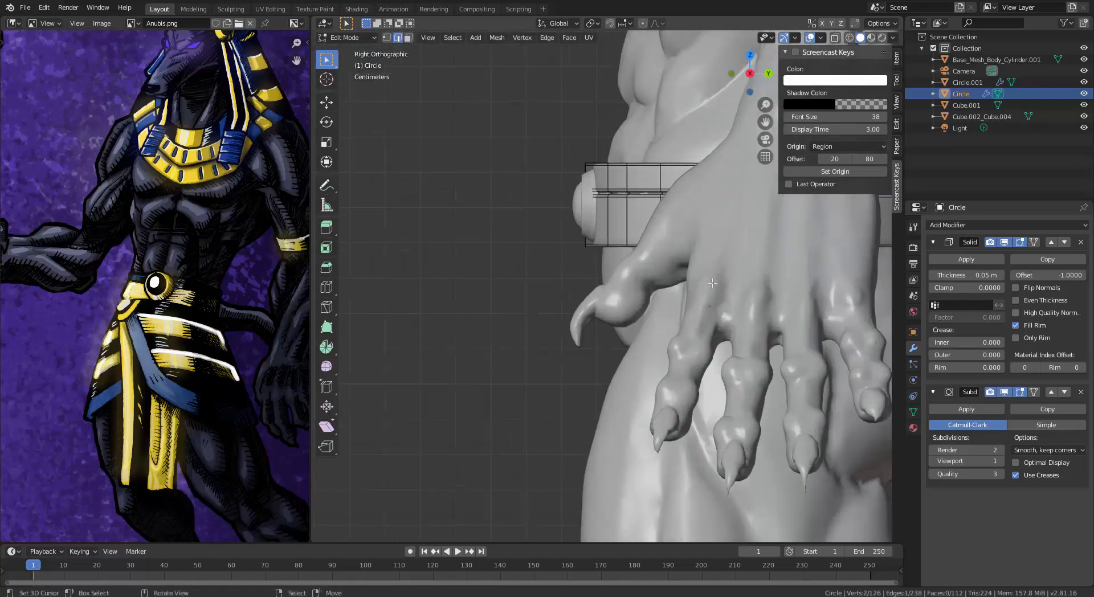
{"action": "key", "text": "z"}
{"action": "left_click", "coordinate": [655, 288]}
{"action": "scroll", "coordinate": [572, 299], "scroll_direction": "up", "scroll_amount": 8}
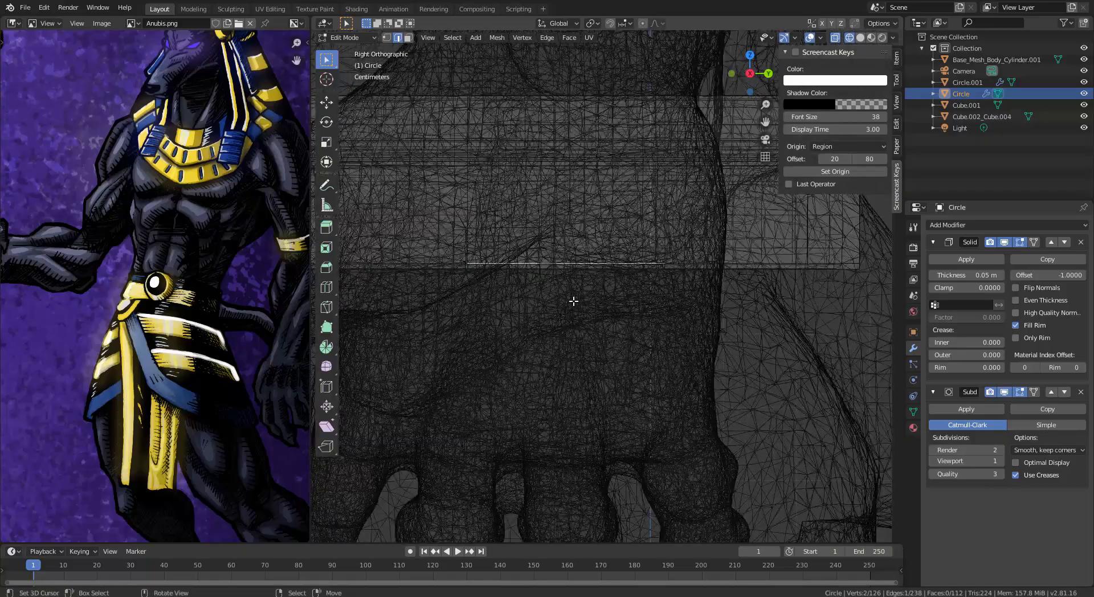
{"action": "scroll", "coordinate": [577, 230], "scroll_direction": "down", "scroll_amount": 6}
{"action": "middle_click_drag", "start_coordinate": [518, 340], "coordinate": [486, 234]}
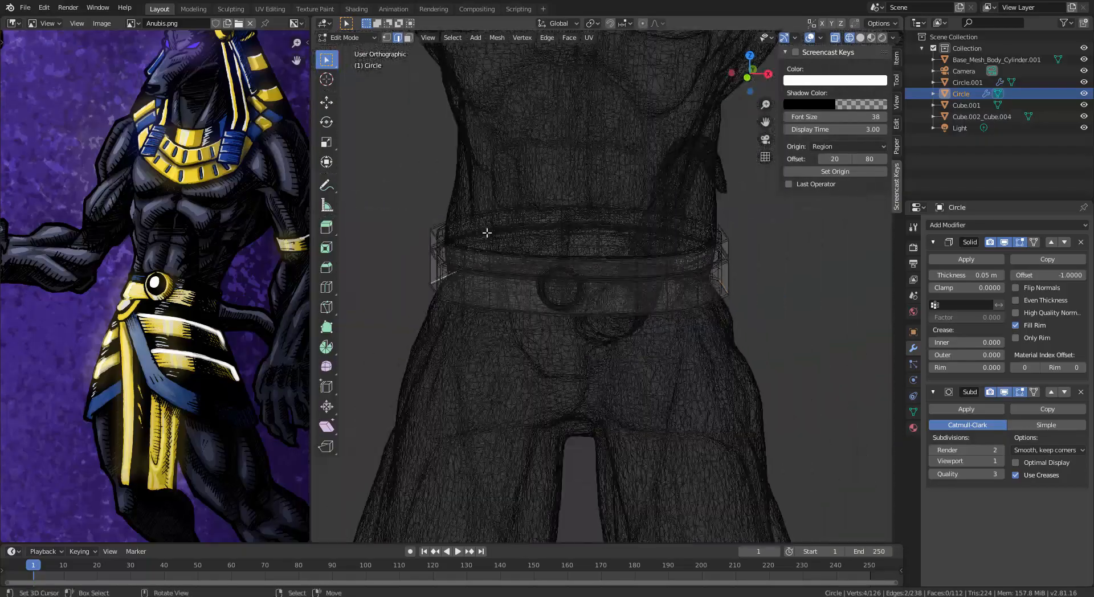
Step: Save the project under the name Anubis Part 6.blend in the Anubis Tutorial folder
{"action": "left_click", "coordinate": [25, 8]}
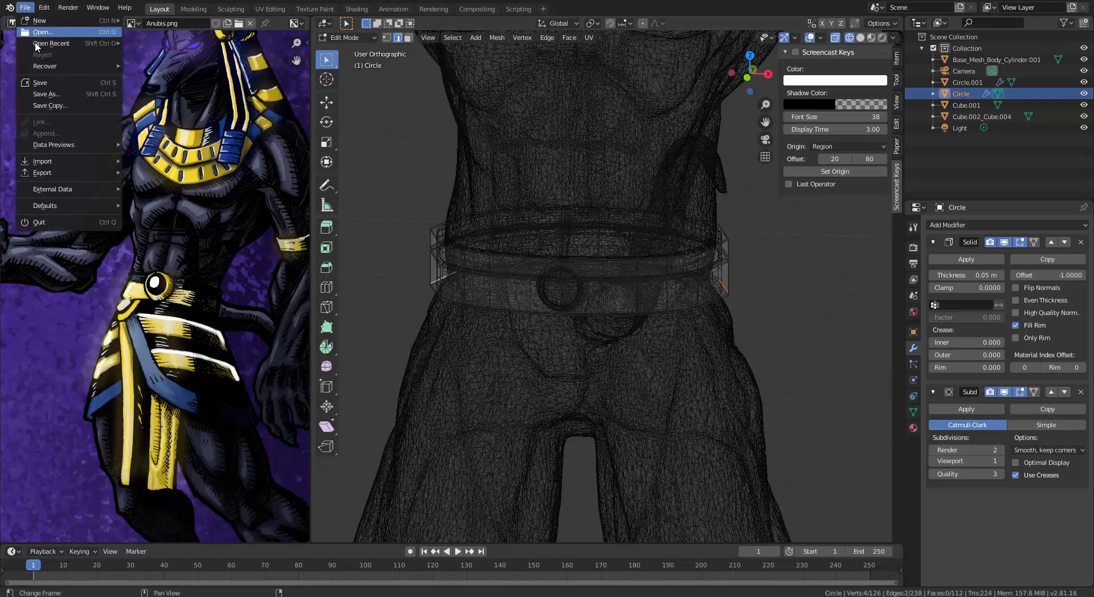
{"action": "left_click", "coordinate": [48, 94]}
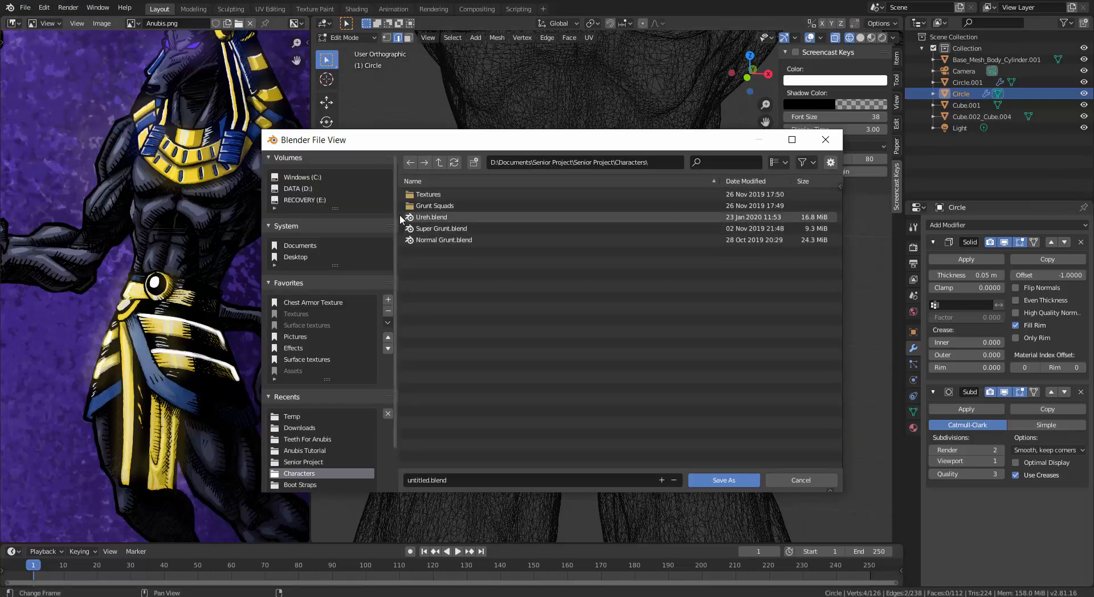
{"action": "left_click", "coordinate": [320, 450]}
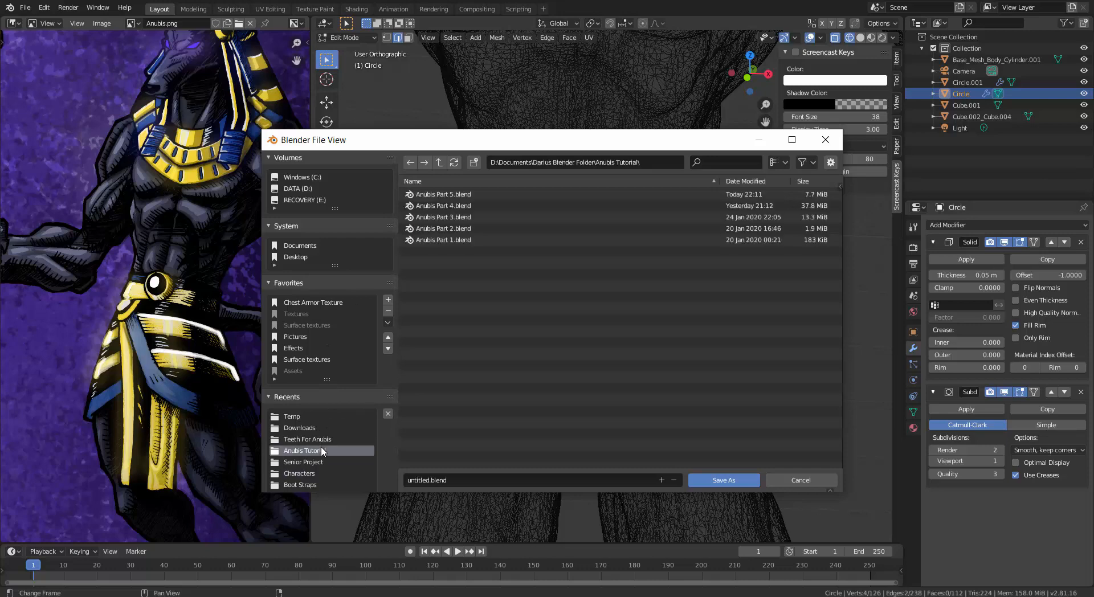
{"action": "left_click", "coordinate": [450, 194]}
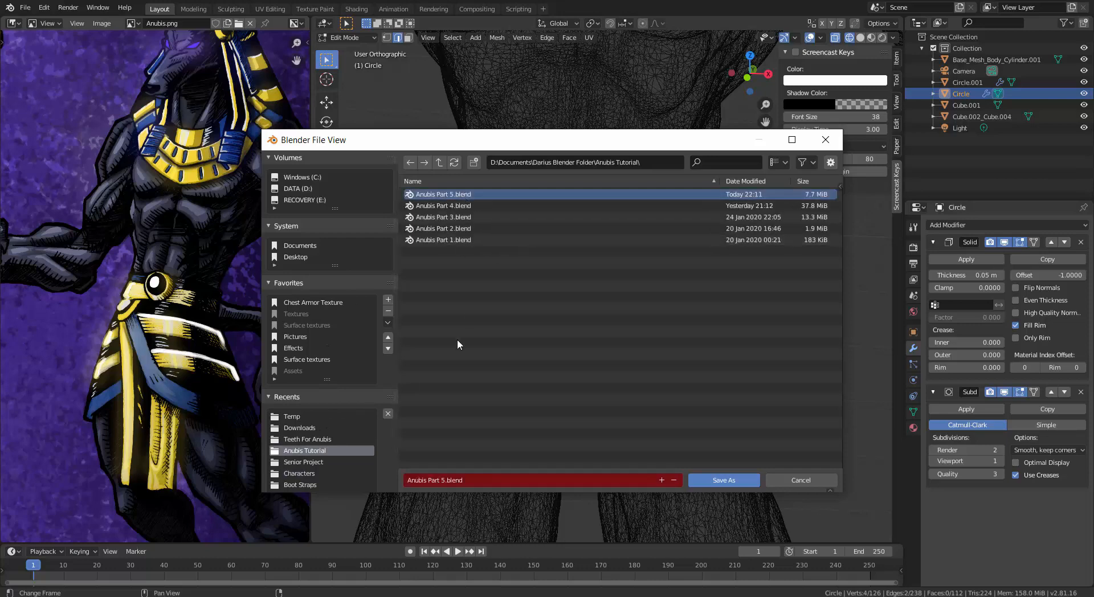
{"action": "left_click", "coordinate": [447, 480]}
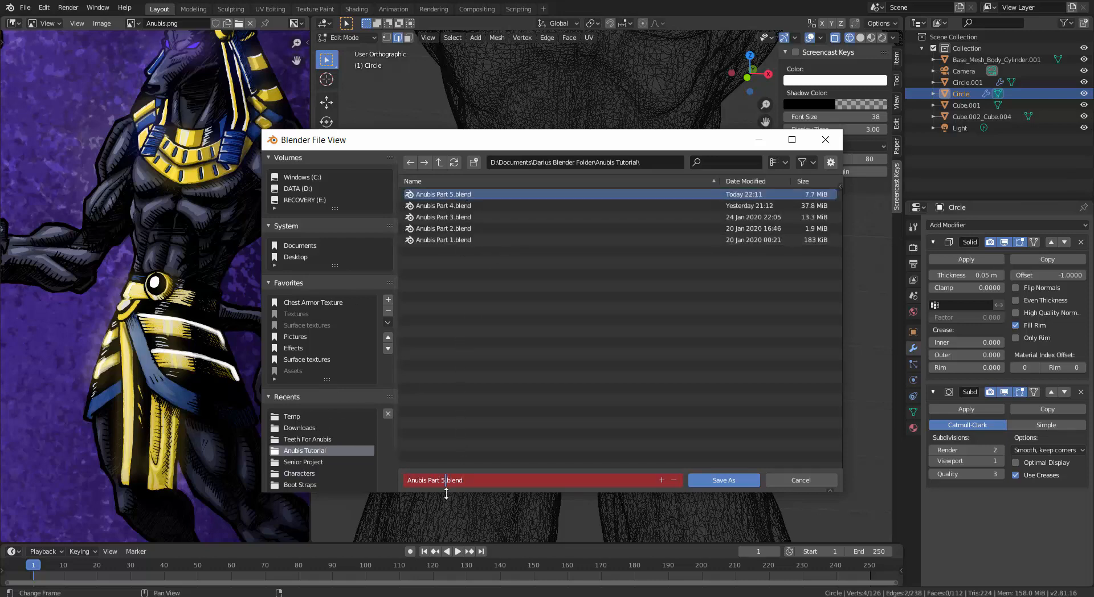
{"action": "type", "text": "6"}
{"action": "key", "text": "Return"}
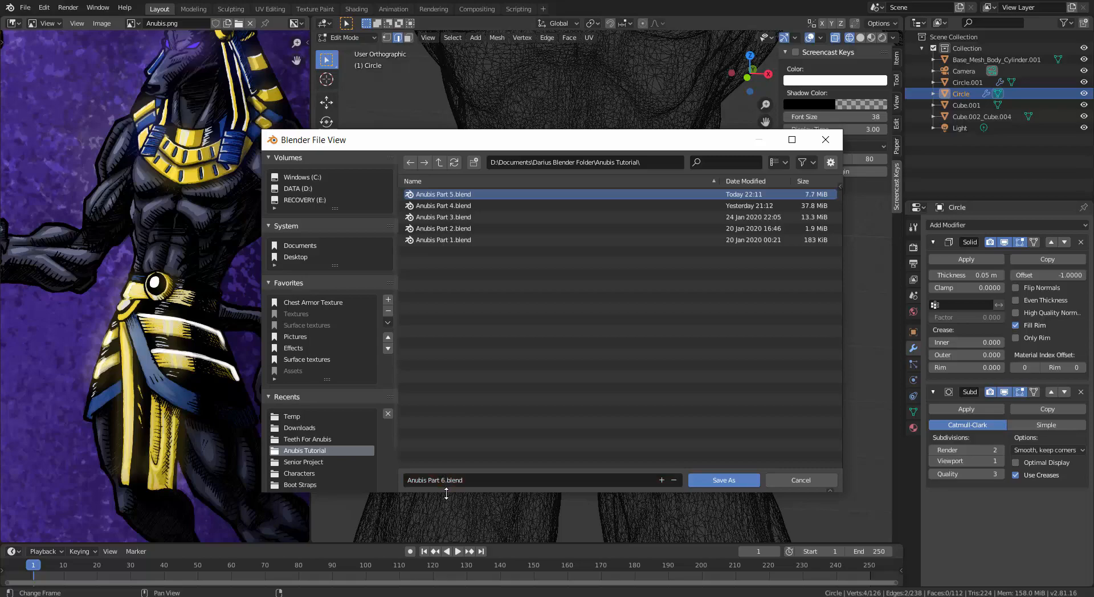
{"action": "left_click", "coordinate": [738, 481]}
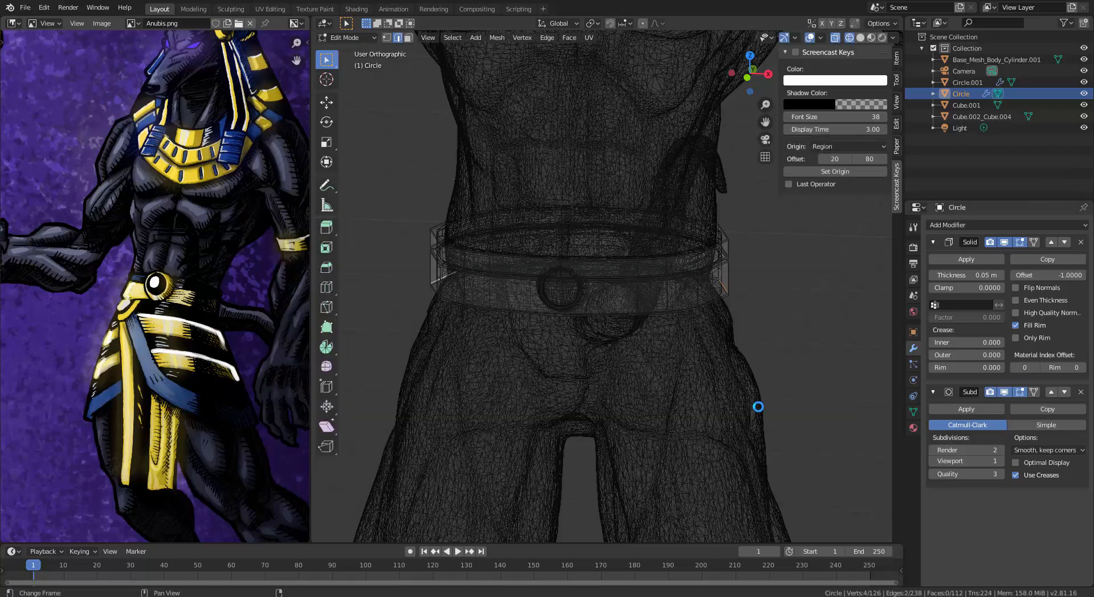
Step: Return the viewport to solid shading with the belt seen close up from the front
{"action": "mouse_move", "coordinate": [680, 357]}
{"action": "middle_mouse_down"}
{"action": "mouse_move", "coordinate": [642, 349]}
{"action": "mouse_move", "coordinate": [525, 361]}
{"action": "mouse_move", "coordinate": [563, 375]}
{"action": "middle_mouse_up"}
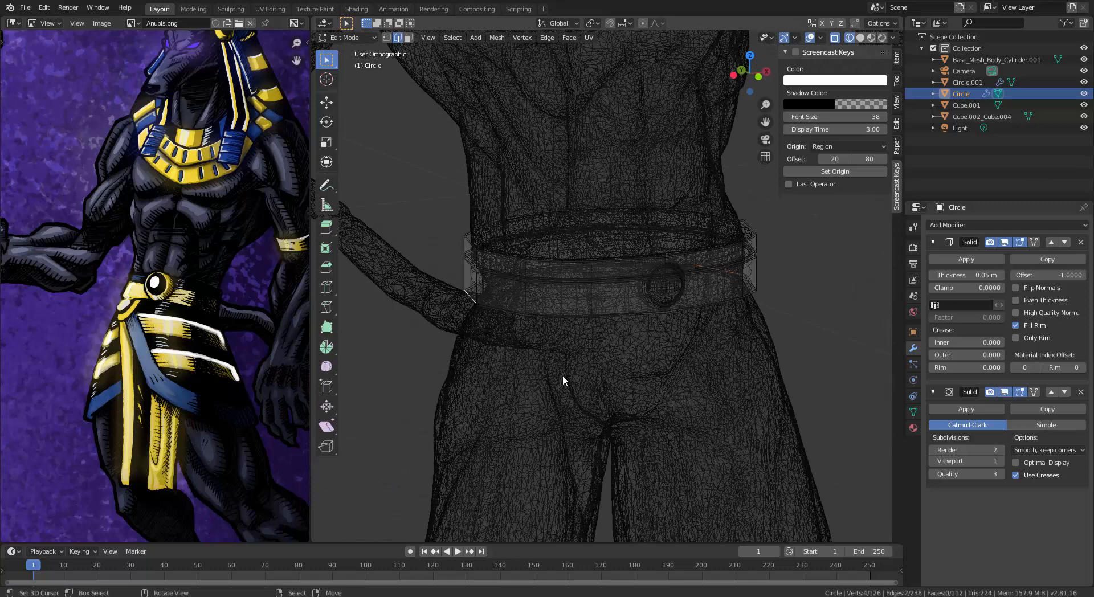
{"action": "key", "text": "z"}
{"action": "left_click", "coordinate": [645, 376]}
{"action": "scroll", "coordinate": [461, 308], "scroll_direction": "up", "scroll_amount": 3}
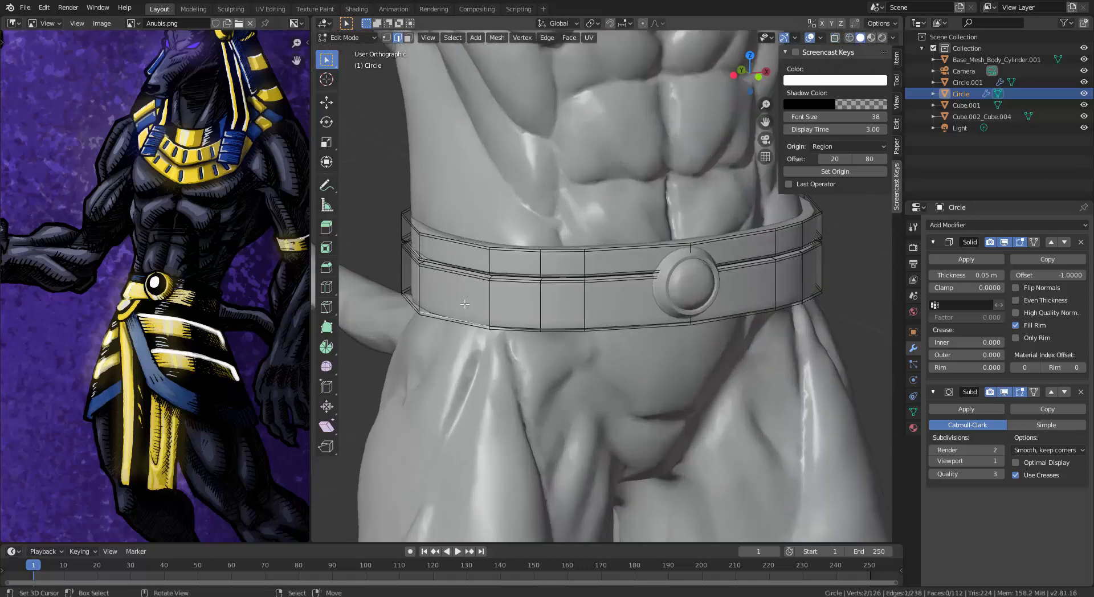
Step: Duplicate a single hip-side face of the lower belt band and place the copy lower, overlapping the belt's bottom edge
{"action": "key", "text": "3"}
{"action": "left_click", "coordinate": [465, 305]}
{"action": "middle_click_drag", "start_coordinate": [465, 304], "coordinate": [476, 308]}
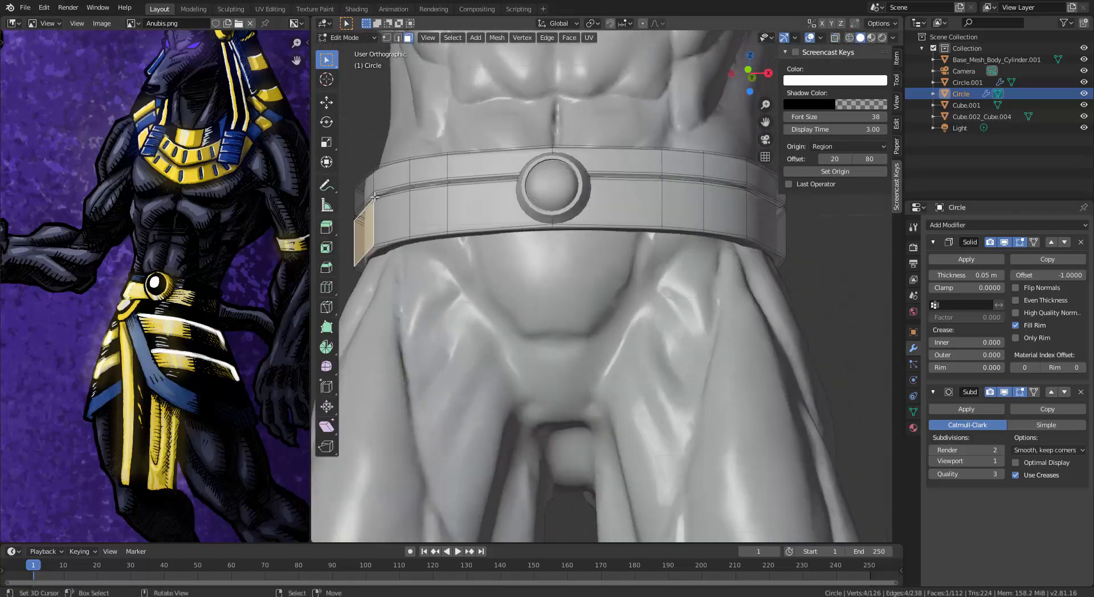
{"action": "left_click", "coordinate": [387, 214]}
{"action": "key", "text": "g"}
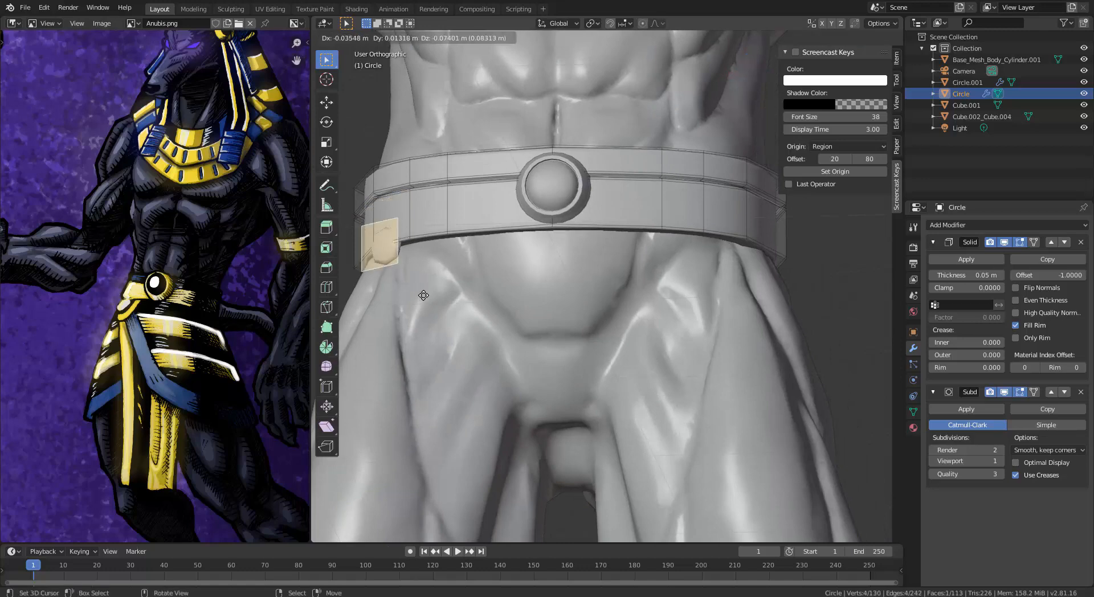
{"action": "left_click", "coordinate": [440, 300]}
Step: Fit the duplicated face just under the belt in front of the thigh and rotate it by about -9 degrees
{"action": "middle_click_drag", "start_coordinate": [440, 299], "coordinate": [467, 311]}
{"action": "key", "text": "g"}
{"action": "left_click", "coordinate": [414, 321]}
{"action": "key", "text": "r"}
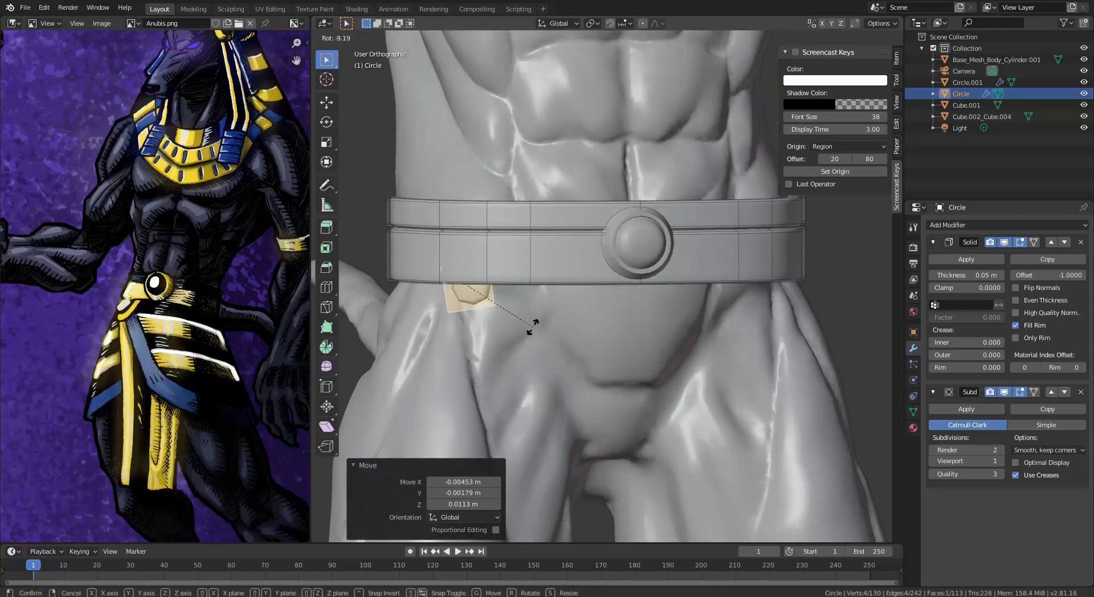
{"action": "left_click", "coordinate": [533, 327]}
{"action": "middle_click_drag", "start_coordinate": [533, 327], "coordinate": [393, 329]}
{"action": "key", "text": "g"}
{"action": "left_click", "coordinate": [446, 329]}
Step: Reshape the duplicated face by moving its buckle-side edge forward off the thigh and across toward the buckle
{"action": "key", "text": "2"}
{"action": "key", "text": "g"}
{"action": "middle_click_drag", "start_coordinate": [462, 355], "coordinate": [618, 360], "text": "shift"}
{"action": "left_click", "coordinate": [486, 357]}
{"action": "scroll", "coordinate": [486, 357], "scroll_direction": "down", "scroll_amount": 3}
{"action": "scroll", "coordinate": [549, 286], "scroll_direction": "up", "scroll_amount": 4}
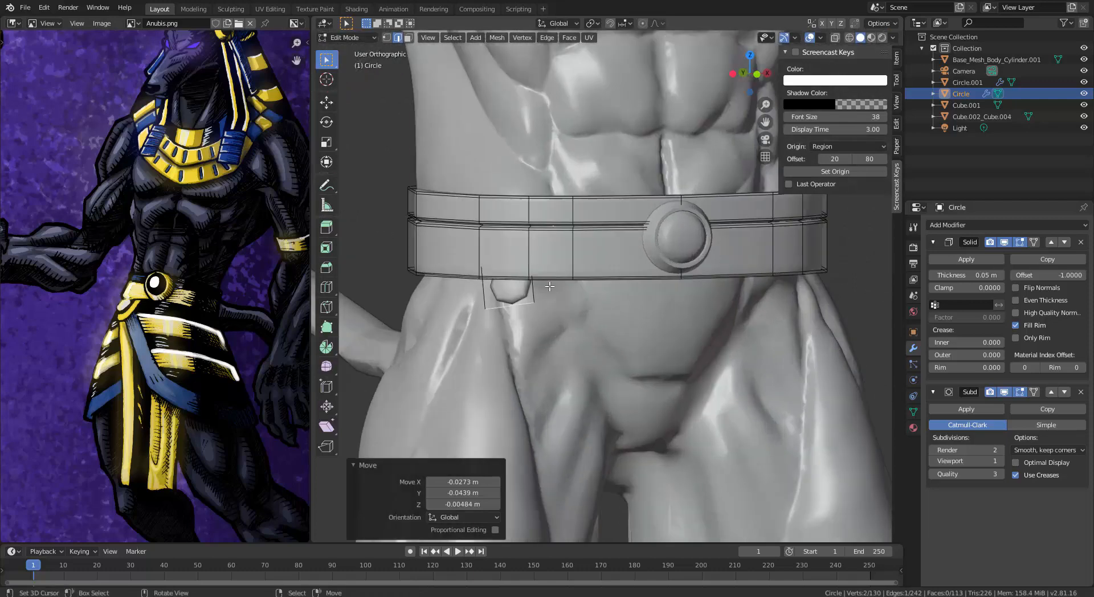
{"action": "middle_click_drag", "start_coordinate": [532, 284], "coordinate": [553, 292]}
{"action": "key", "text": "g"}
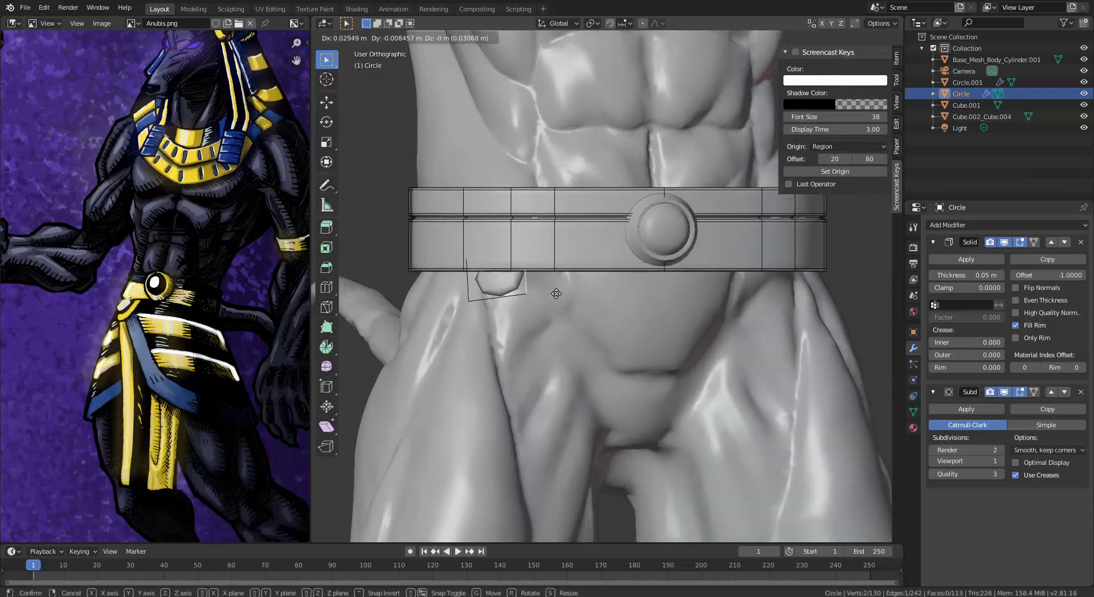
{"action": "left_click", "coordinate": [568, 292]}
{"action": "right_click", "coordinate": [516, 294], "text": "alt"}
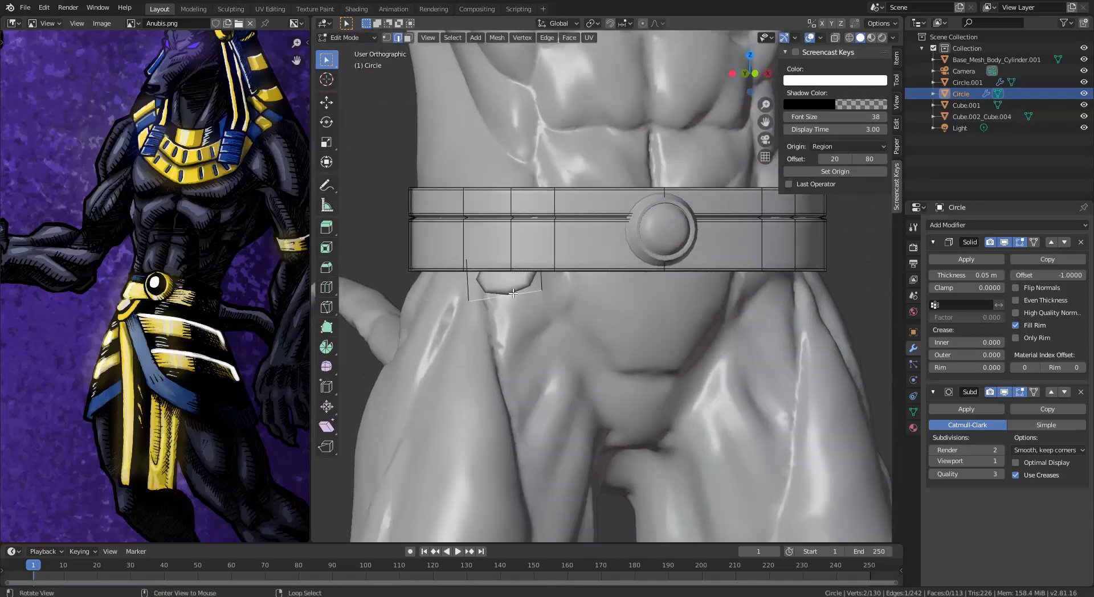
Step: Extrude the lower edge of the duplicated face down the inner thigh and rotate it by about -8 degrees
{"action": "scroll", "coordinate": [515, 299], "scroll_direction": "down", "scroll_amount": 3}
{"action": "middle_click_drag", "start_coordinate": [519, 351], "coordinate": [528, 356]}
{"action": "key", "text": "e"}
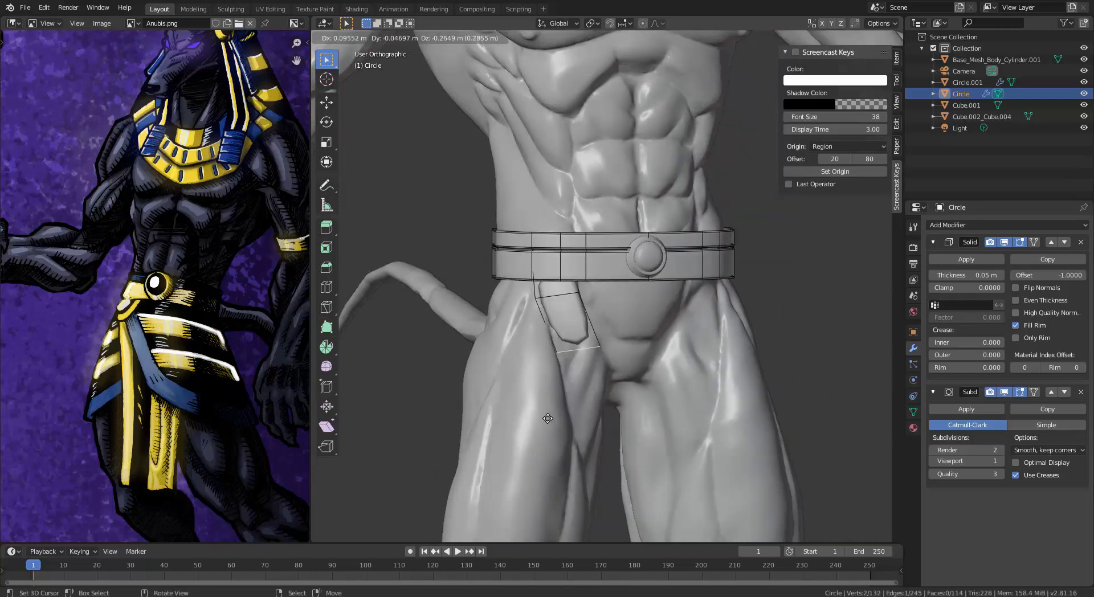
{"action": "left_click", "coordinate": [541, 409]}
{"action": "key", "text": "r"}
{"action": "left_click", "coordinate": [642, 388]}
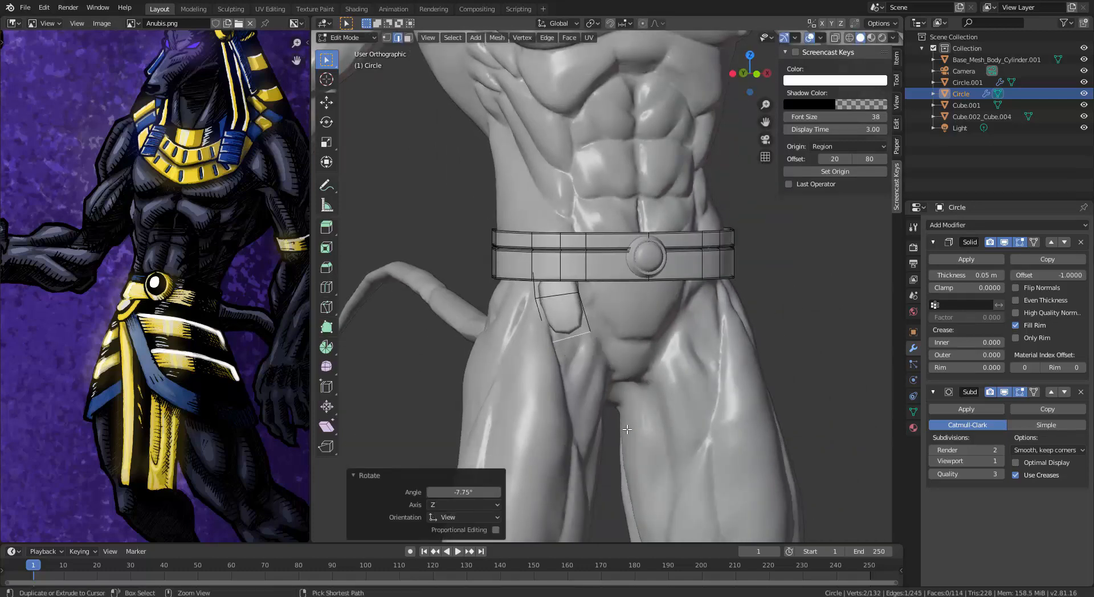
Step: From the front view, extrude the strip in successive segments diagonally across to the outer side of the opposite thigh
{"action": "key", "text": "KP_1"}
{"action": "scroll", "coordinate": [606, 420], "scroll_direction": "down", "scroll_amount": 2}
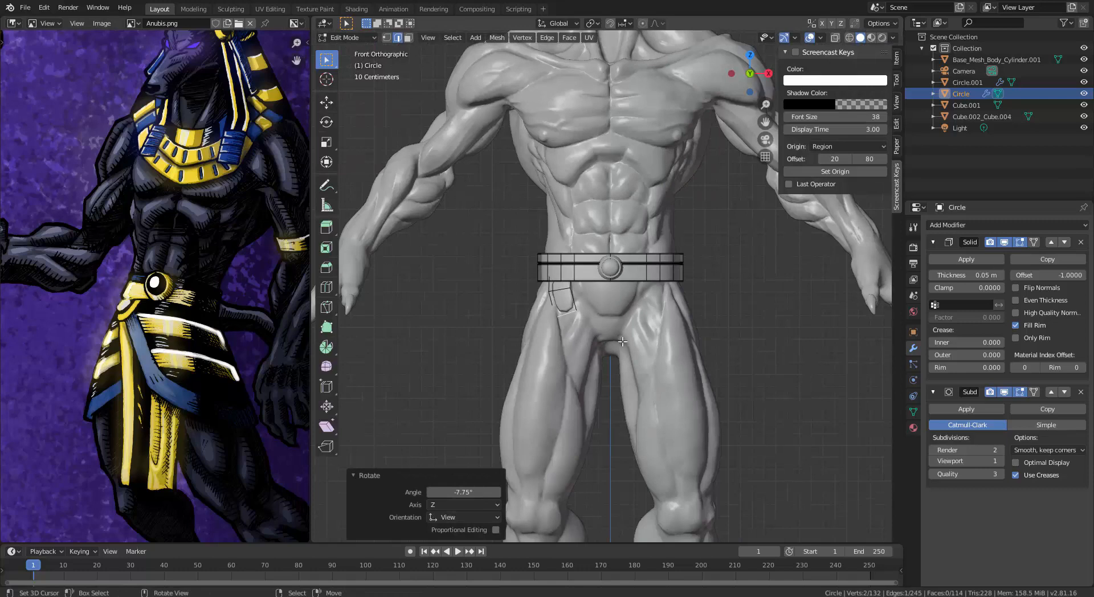
{"action": "right_click", "coordinate": [581, 345], "text": "ctrl"}
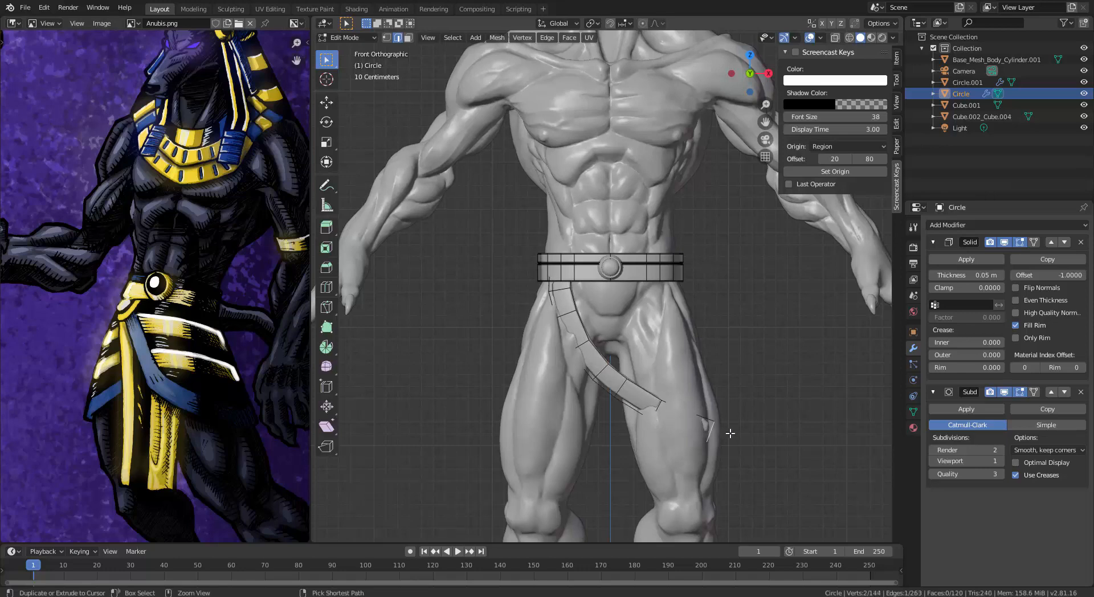
{"action": "mouse_move", "coordinate": [734, 442]}
{"action": "middle_mouse_down"}
{"action": "mouse_move", "coordinate": [678, 438]}
{"action": "mouse_move", "coordinate": [715, 435]}
{"action": "middle_mouse_up"}
{"action": "scroll", "coordinate": [715, 436], "scroll_direction": "up", "scroll_amount": 1}
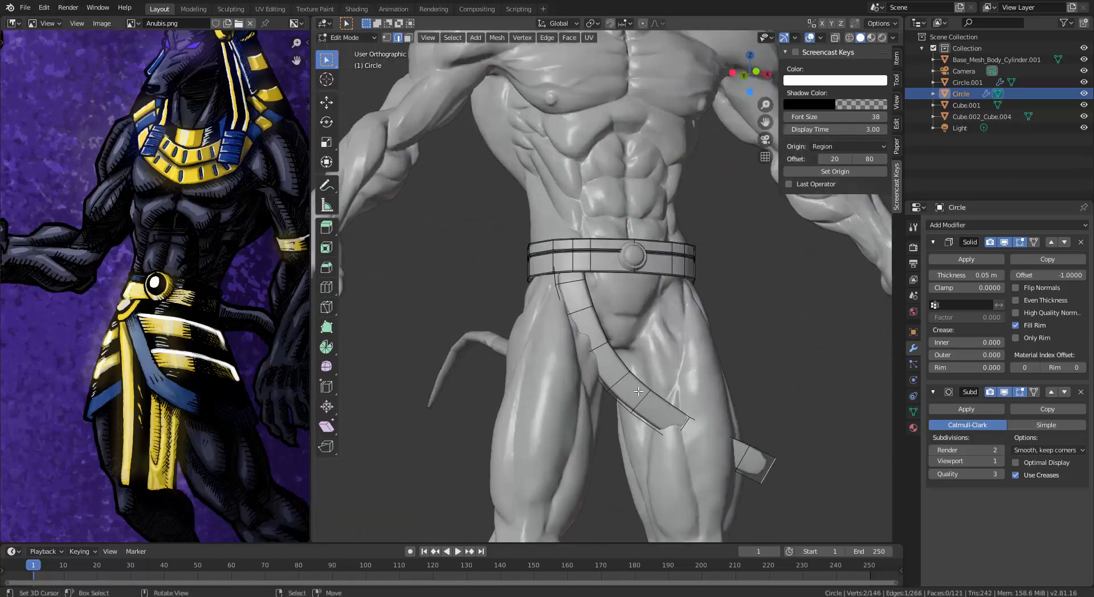
Step: Pull a middle face of the strap forward off the thigh with connected smooth proportional editing, about 0.108, -0.16, 0.06 m
{"action": "key", "text": "3"}
{"action": "middle_click_drag", "start_coordinate": [614, 440], "coordinate": [674, 428]}
{"action": "middle_click_drag", "start_coordinate": [680, 302], "coordinate": [679, 362]}
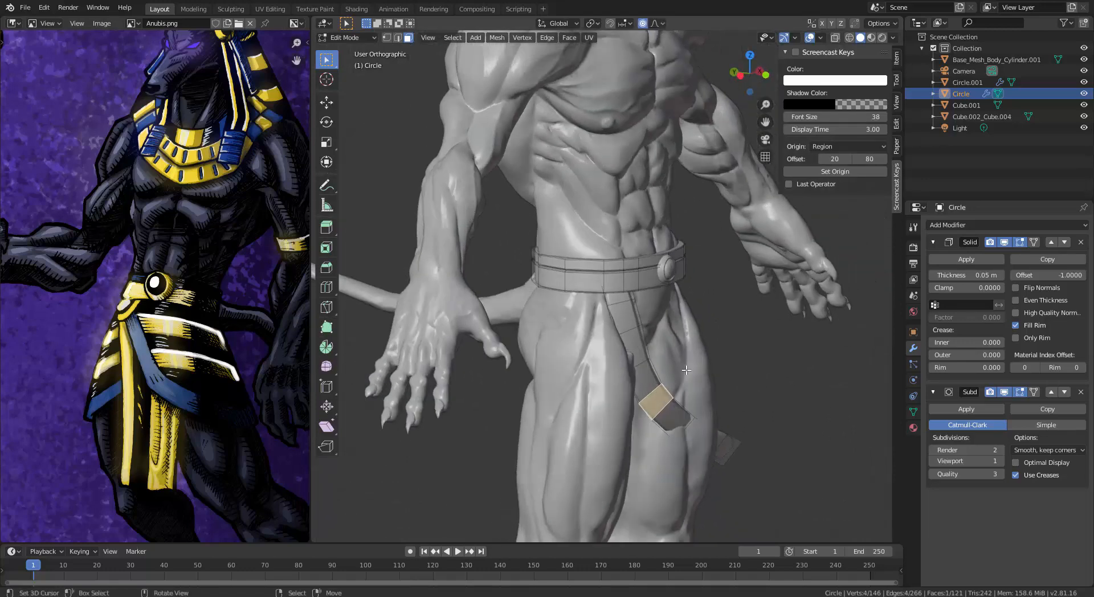
{"action": "key", "text": "g"}
{"action": "scroll", "coordinate": [708, 379], "scroll_direction": "up", "scroll_amount": 3}
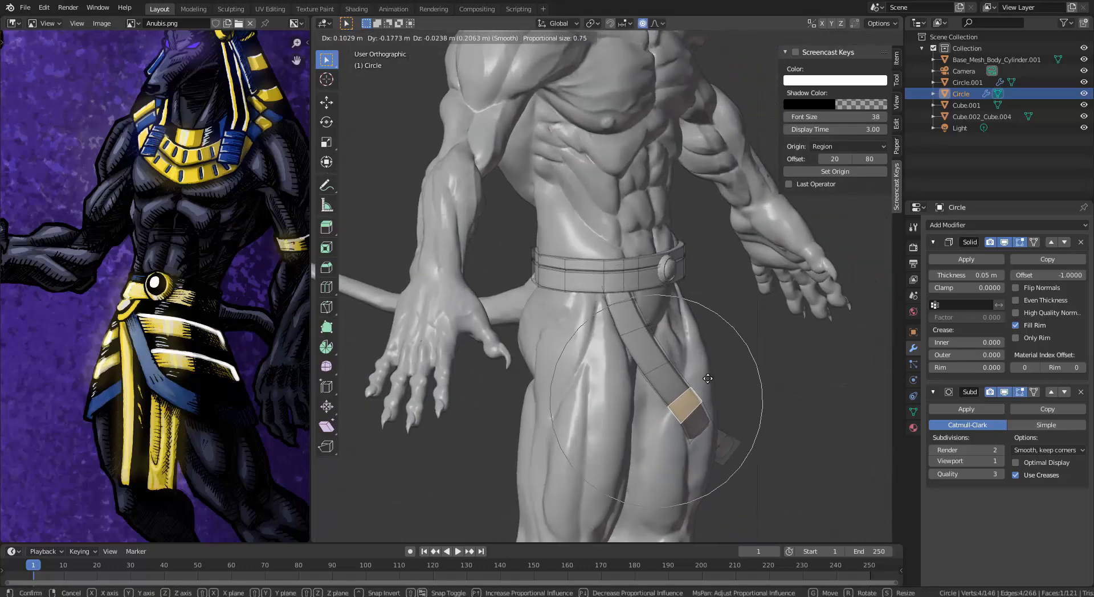
{"action": "right_click", "coordinate": [708, 379]}
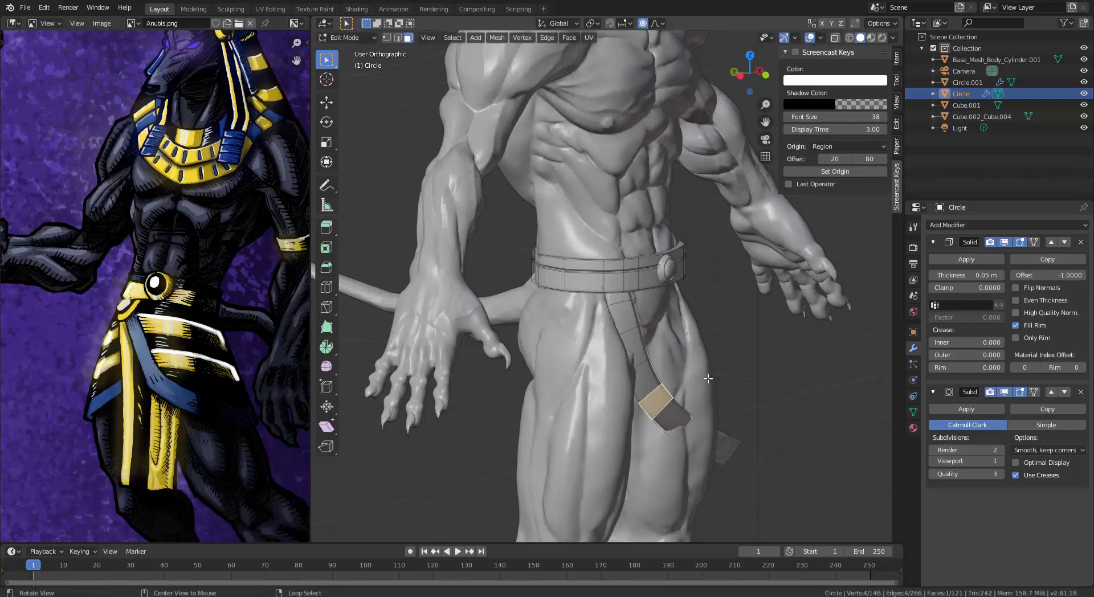
{"action": "key", "text": "g"}
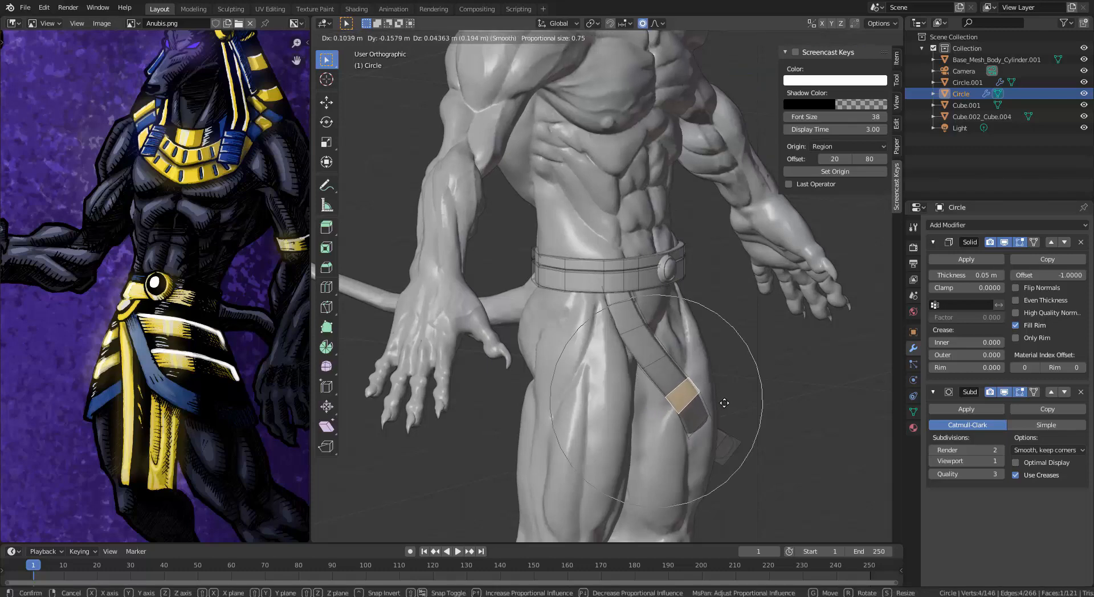
{"action": "left_click", "coordinate": [723, 400]}
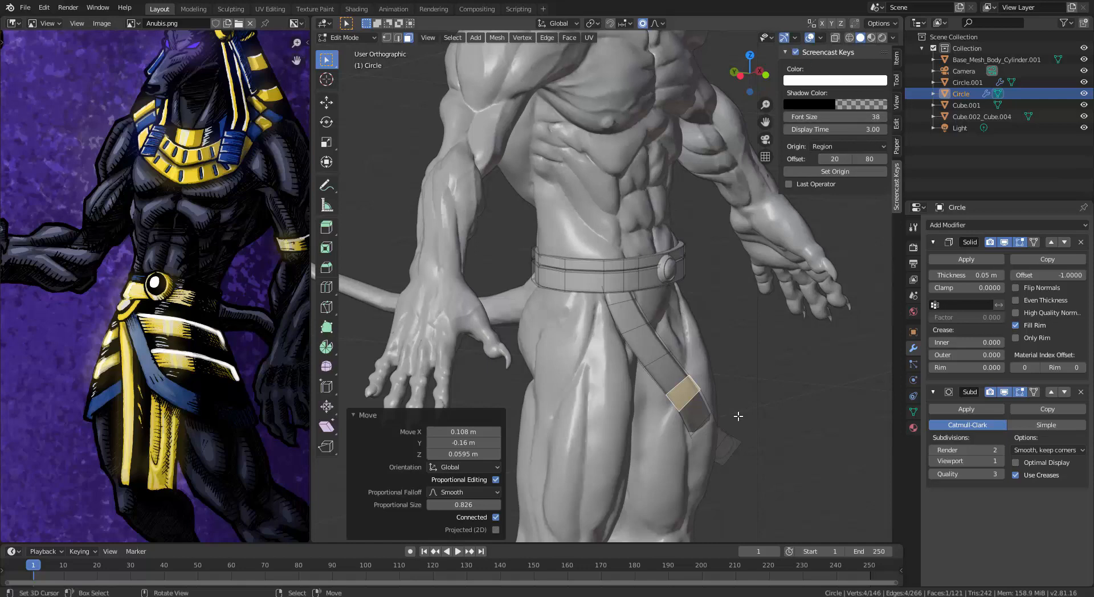
Step: Move the strap's end face outward and rotate it about -43 degrees with proportional editing so the strap curves around the thigh
{"action": "middle_click_drag", "start_coordinate": [707, 444], "coordinate": [770, 482]}
{"action": "right_click", "coordinate": [742, 457]}
{"action": "key", "text": "g"}
{"action": "left_click", "coordinate": [758, 477]}
{"action": "right_click", "coordinate": [749, 460]}
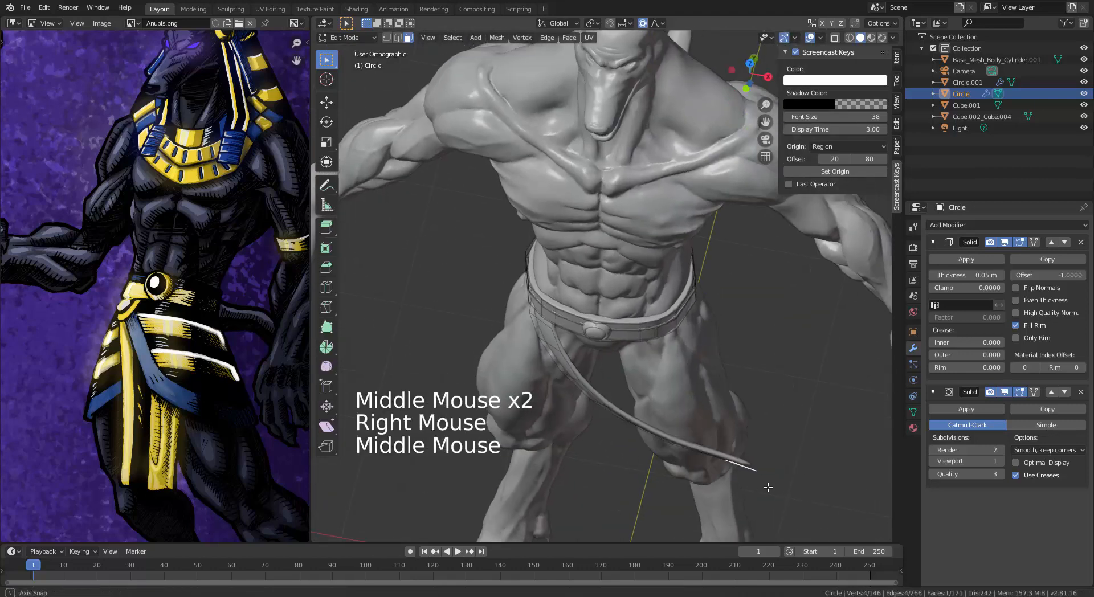
{"action": "key", "text": "r"}
{"action": "scroll", "coordinate": [786, 453], "scroll_direction": "down", "scroll_amount": 3}
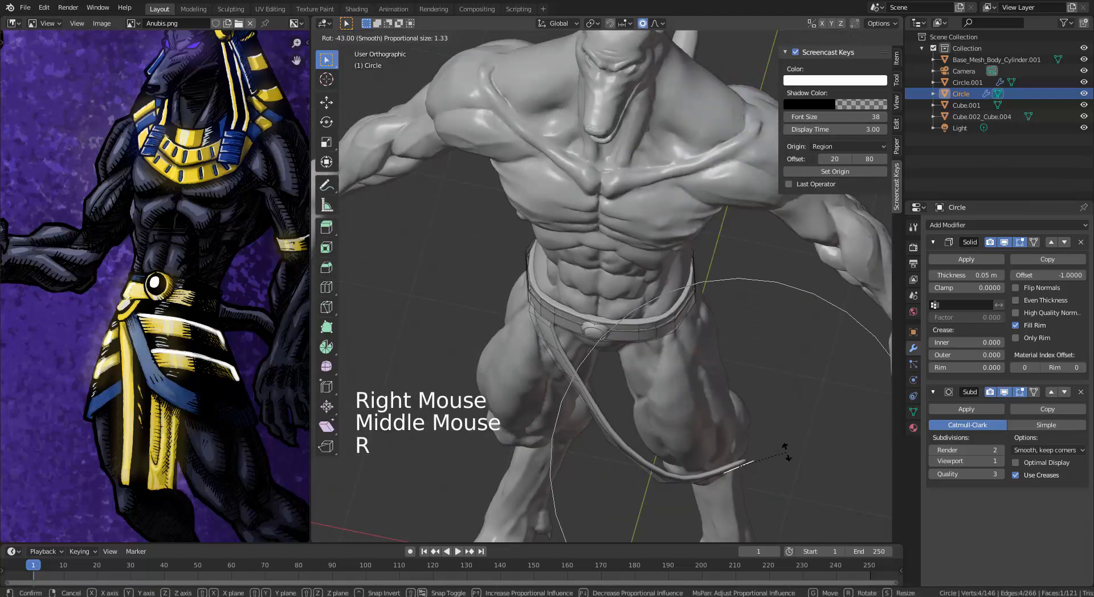
{"action": "scroll", "coordinate": [786, 453], "scroll_direction": "down", "scroll_amount": 2}
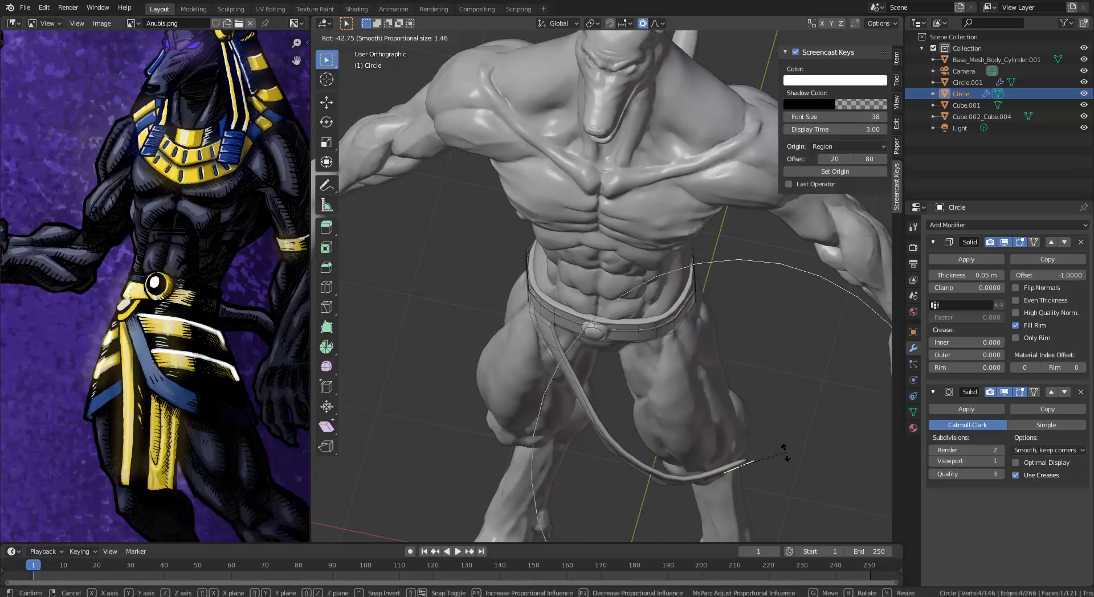
{"action": "left_click", "coordinate": [785, 453]}
Step: Move the strap's end face about 0.486 m along Y toward the outer side of the thigh with proportional editing
{"action": "middle_click_drag", "start_coordinate": [785, 453], "coordinate": [640, 449]}
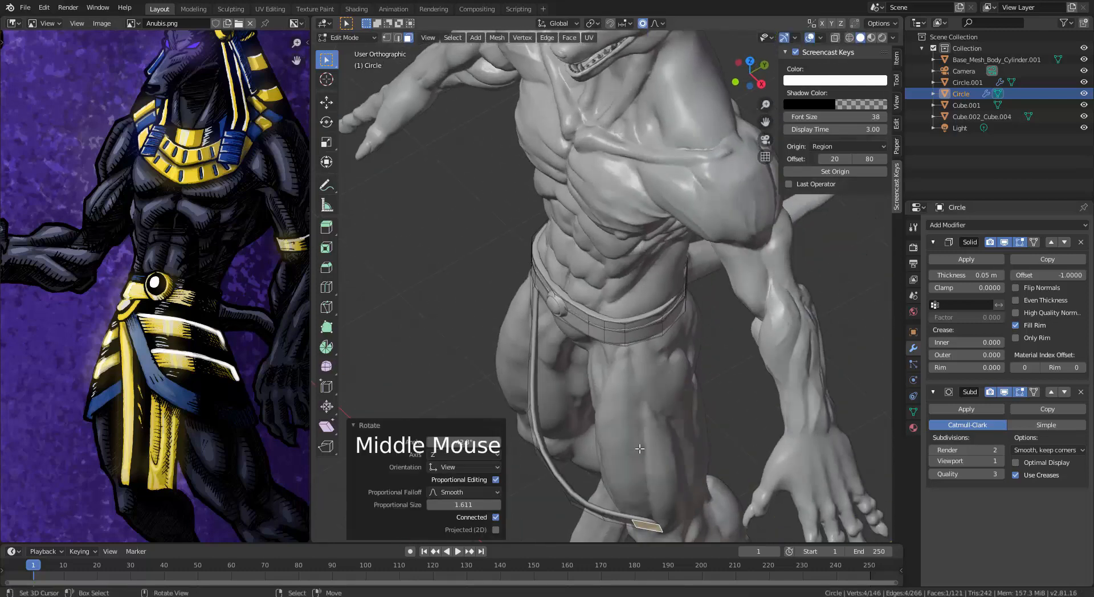
{"action": "key", "text": "g"}
{"action": "key", "text": "y"}
{"action": "scroll", "coordinate": [684, 445], "scroll_direction": "down", "scroll_amount": 2}
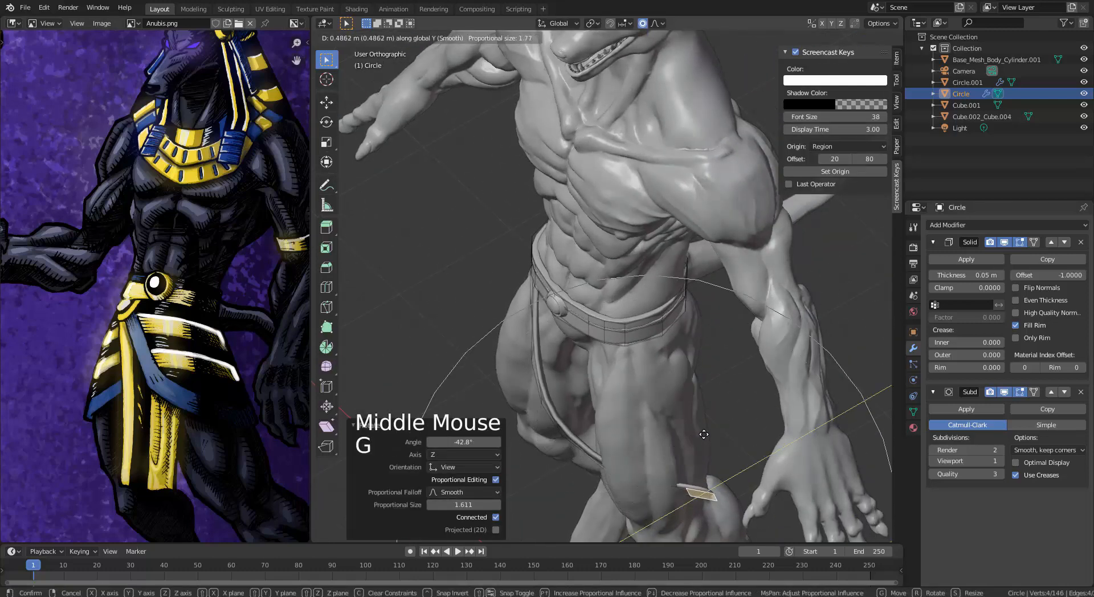
{"action": "scroll", "coordinate": [704, 434], "scroll_direction": "down", "scroll_amount": 1}
{"action": "left_click", "coordinate": [704, 434]}
Step: Trackball-rotate the end face by about -7 and 31.5 degrees and reposition it alongside the outer thigh
{"action": "middle_click_drag", "start_coordinate": [704, 435], "coordinate": [755, 388]}
{"action": "middle_click_drag", "start_coordinate": [741, 496], "coordinate": [730, 463]}
{"action": "key", "text": "r"}
{"action": "key", "text": "r"}
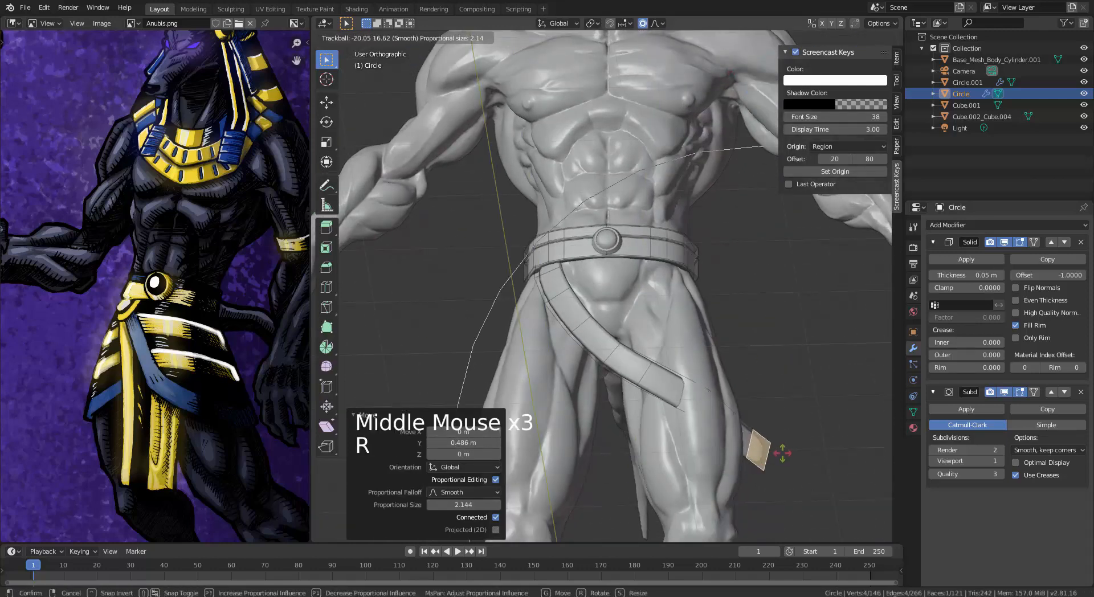
{"action": "left_click", "coordinate": [796, 463]}
{"action": "middle_click_drag", "start_coordinate": [797, 463], "coordinate": [648, 442]}
{"action": "key", "text": "g"}
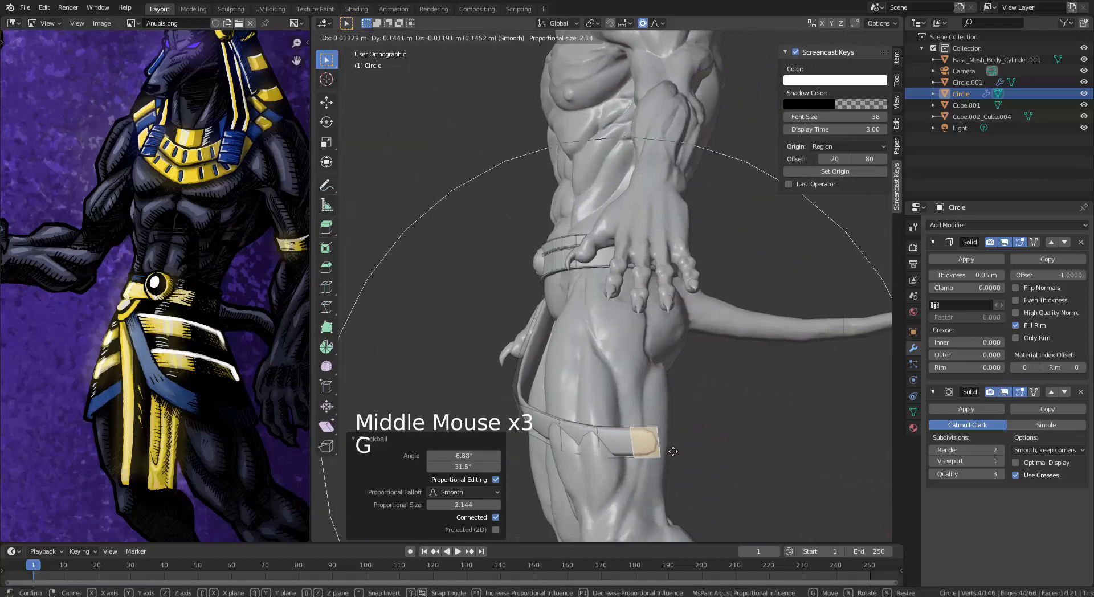
{"action": "scroll", "coordinate": [627, 449], "scroll_direction": "down", "scroll_amount": 3}
{"action": "left_click", "coordinate": [590, 447]}
Step: Move and rotate the strap section at the outer thigh with proportional editing to wrap it around the leg
{"action": "middle_click_drag", "start_coordinate": [590, 447], "coordinate": [764, 488]}
{"action": "right_click", "coordinate": [712, 464], "text": "alt"}
{"action": "right_click", "coordinate": [719, 462]}
{"action": "key", "text": "g"}
{"action": "left_click", "coordinate": [751, 489]}
{"action": "key", "text": "r"}
{"action": "scroll", "coordinate": [764, 489], "scroll_direction": "up", "scroll_amount": 5}
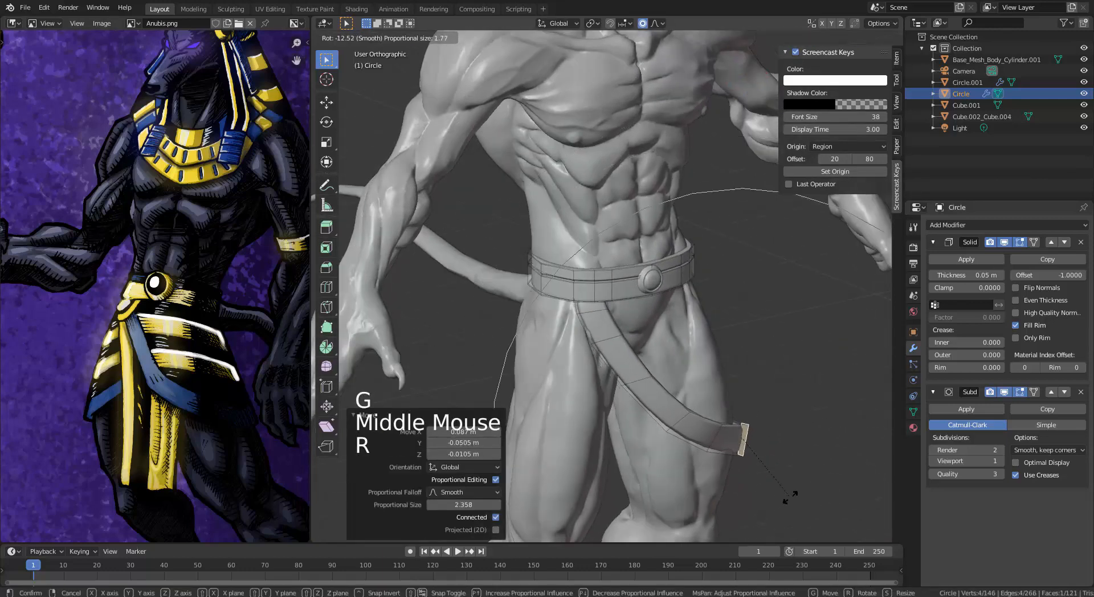
{"action": "left_click", "coordinate": [767, 487]}
Step: Tilt the strap face at the outer front of the thigh with a slight proportional trackball rotation
{"action": "right_click", "coordinate": [696, 448]}
{"action": "key", "text": "r"}
{"action": "key", "text": "r"}
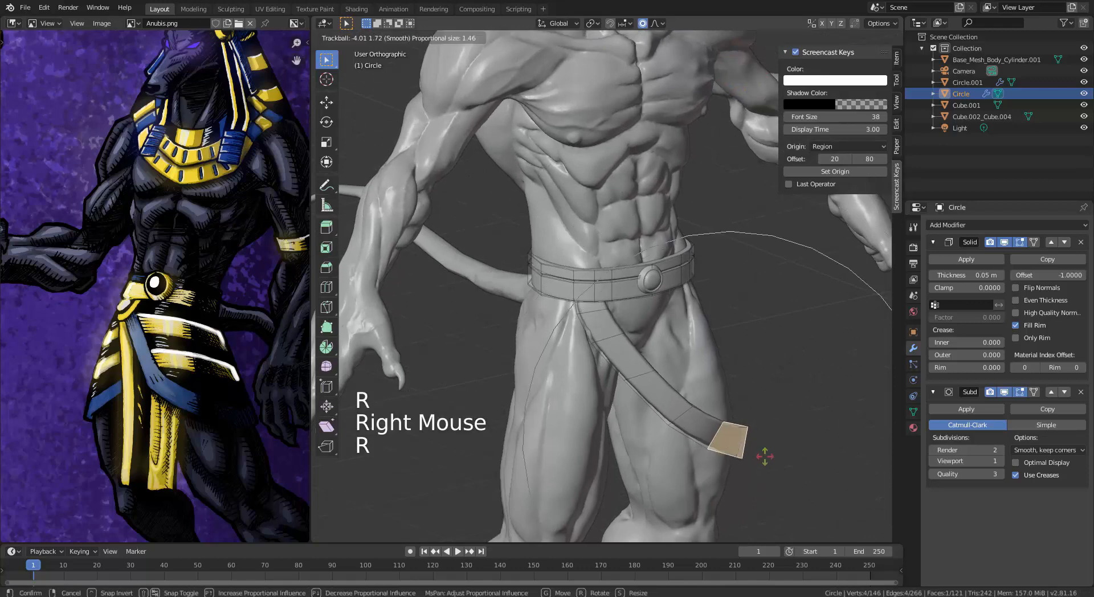
{"action": "left_click", "coordinate": [765, 454]}
Step: Move a strap edge beside the outer thigh by about -0.063, 0.078, 0.053 m with proportional editing
{"action": "middle_click_drag", "start_coordinate": [765, 454], "coordinate": [625, 406]}
{"action": "key", "text": "2"}
{"action": "right_click", "coordinate": [581, 429]}
{"action": "key", "text": "g"}
{"action": "scroll", "coordinate": [584, 425], "scroll_direction": "up", "scroll_amount": 9}
{"action": "left_click", "coordinate": [582, 420]}
Step: Rotate the strap's selected edge about 32.4 degrees around global Z and nudge it into place beside the thigh
{"action": "scroll", "coordinate": [544, 446], "scroll_direction": "down", "scroll_amount": 3}
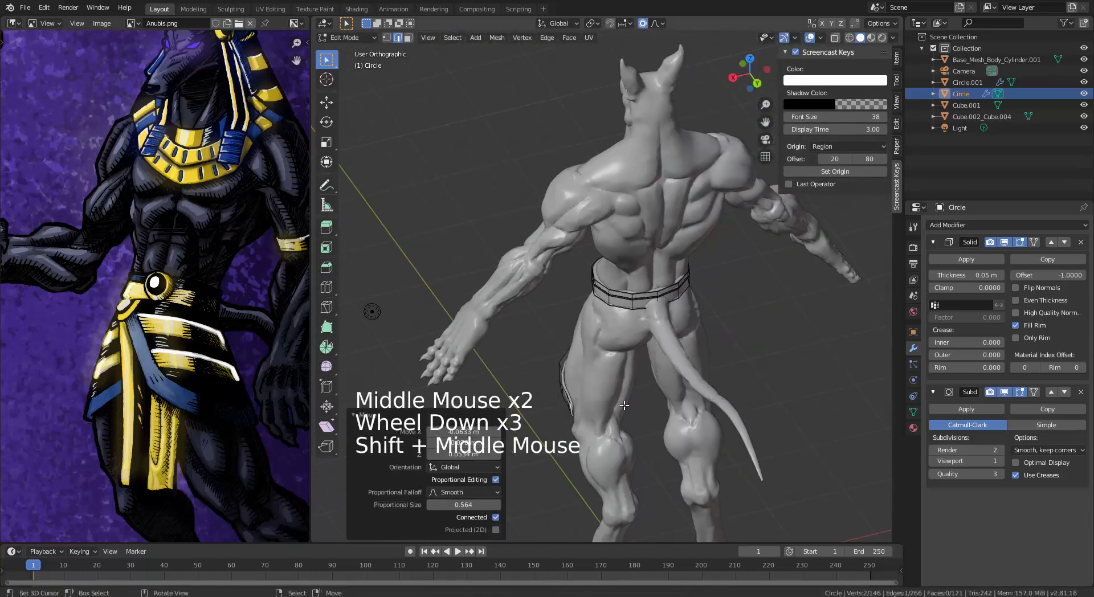
{"action": "key", "text": "r"}
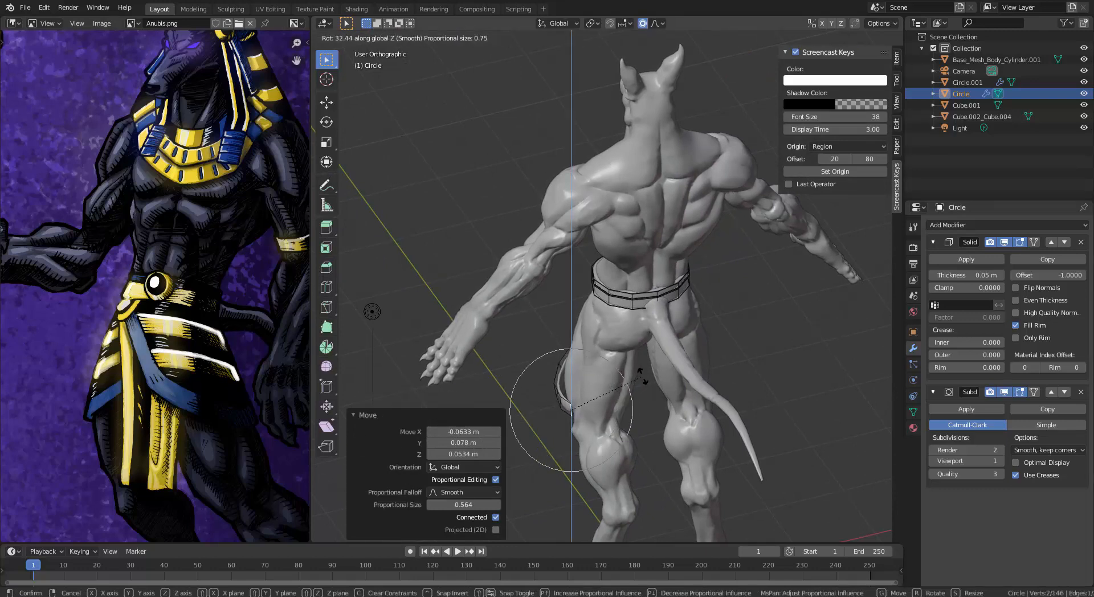
{"action": "left_click", "coordinate": [643, 376]}
{"action": "key", "text": "g"}
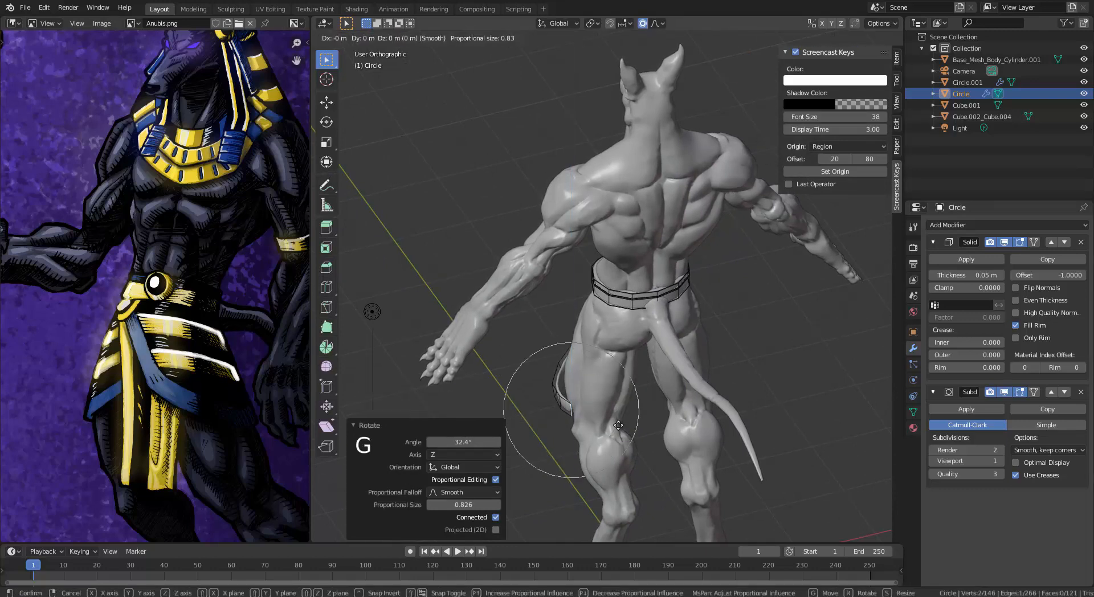
{"action": "left_click", "coordinate": [623, 425]}
Step: Refine the strap's end edge beside the outer thigh with two proportional moves
{"action": "middle_click_drag", "start_coordinate": [623, 425], "coordinate": [570, 371]}
{"action": "scroll", "coordinate": [622, 406], "scroll_direction": "up", "scroll_amount": 2}
{"action": "right_click", "coordinate": [626, 388], "text": "alt"}
{"action": "key", "text": "g"}
{"action": "left_click", "coordinate": [675, 410]}
{"action": "key", "text": "g"}
{"action": "left_click", "coordinate": [613, 402]}
Step: Select the strap's end face at the back of the outer thigh and reposition it with proportional editing
{"action": "middle_click_drag", "start_coordinate": [627, 365], "coordinate": [565, 422]}
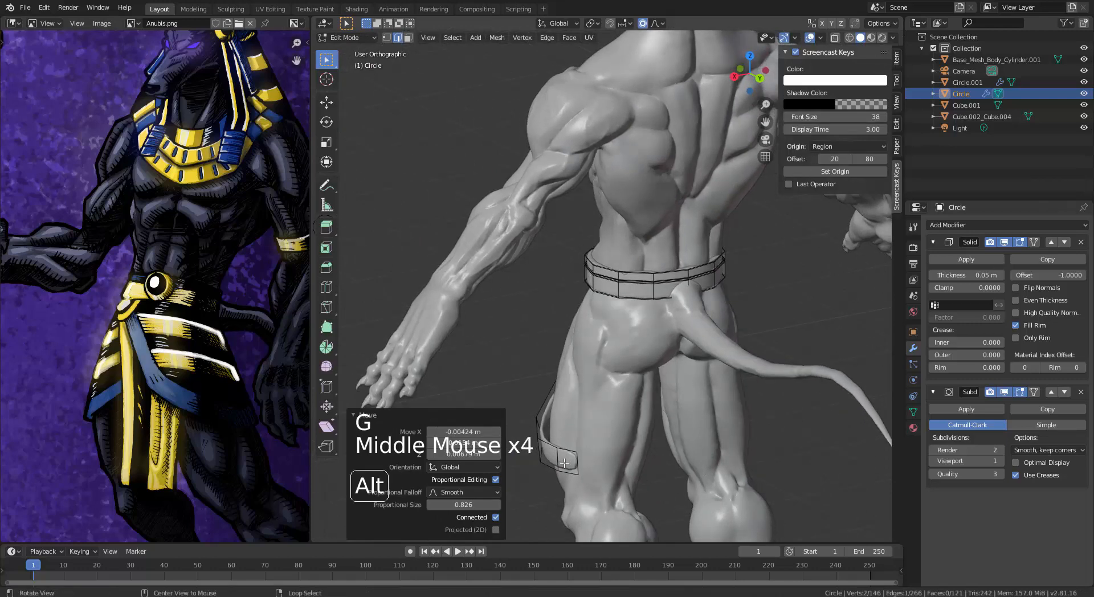
{"action": "right_click", "coordinate": [565, 463], "text": "alt"}
{"action": "key", "text": "3"}
{"action": "right_click", "coordinate": [565, 463]}
{"action": "middle_click_drag", "start_coordinate": [565, 463], "coordinate": [764, 456]}
{"action": "key", "text": "g"}
{"action": "left_click", "coordinate": [641, 459]}
Step: Add a loop cut across the strap and move the new edge to round its curve around the thigh
{"action": "middle_click_drag", "start_coordinate": [627, 458], "coordinate": [667, 460]}
{"action": "middle_click_drag", "start_coordinate": [621, 461], "coordinate": [661, 464]}
{"action": "middle_click_drag", "start_coordinate": [547, 473], "coordinate": [587, 479]}
{"action": "middle_click_drag", "start_coordinate": [597, 425], "coordinate": [668, 472]}
{"action": "scroll", "coordinate": [587, 439], "scroll_direction": "up", "scroll_amount": 2}
{"action": "key", "text": "ctrl+r"}
{"action": "left_click", "coordinate": [623, 394]}
{"action": "key", "text": "g"}
{"action": "left_click", "coordinate": [622, 409]}
Step: Rotate the strap's end edge about -19 degrees and extrude it behind the thigh by about -0.17, 0.095, 0.146 m
{"action": "right_click", "coordinate": [664, 470]}
{"action": "key", "text": "r"}
{"action": "left_click", "coordinate": [666, 471]}
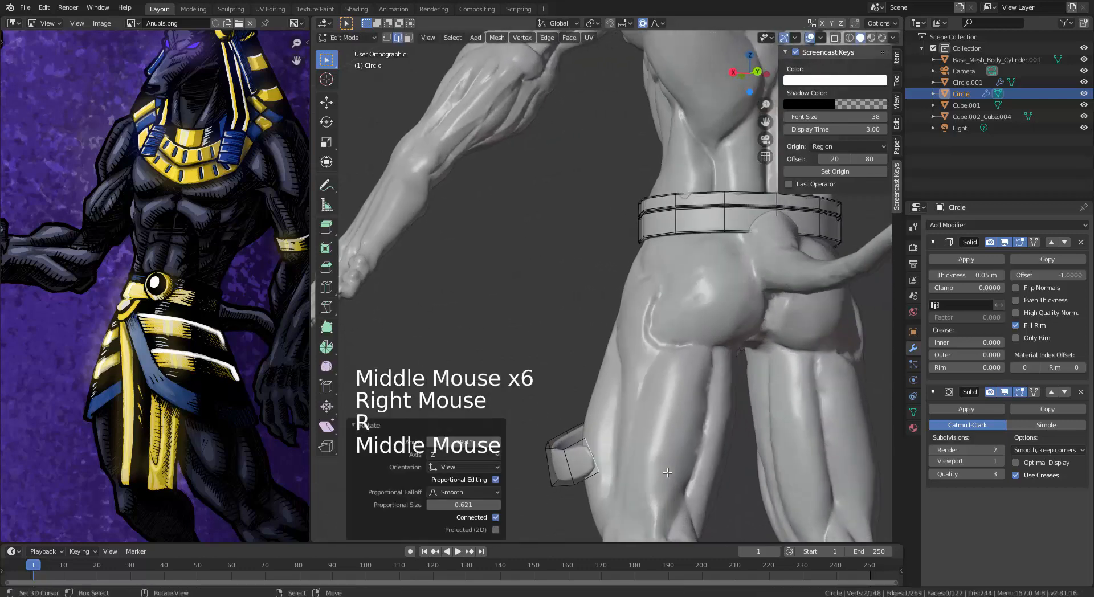
{"action": "key", "text": "r"}
{"action": "left_click", "coordinate": [681, 451]}
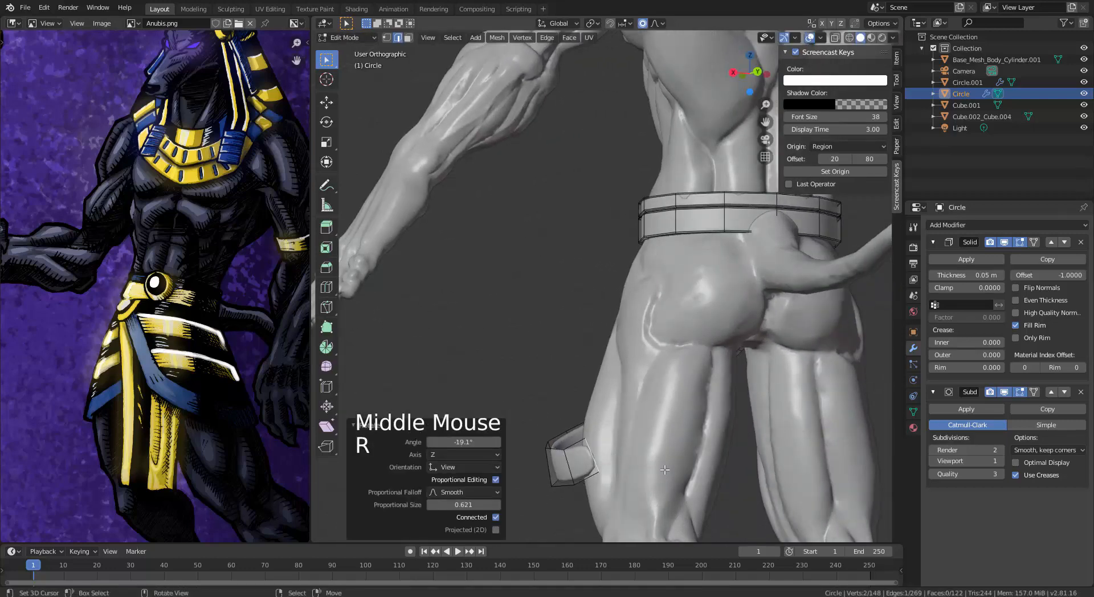
{"action": "key", "text": "e"}
{"action": "left_click", "coordinate": [697, 446]}
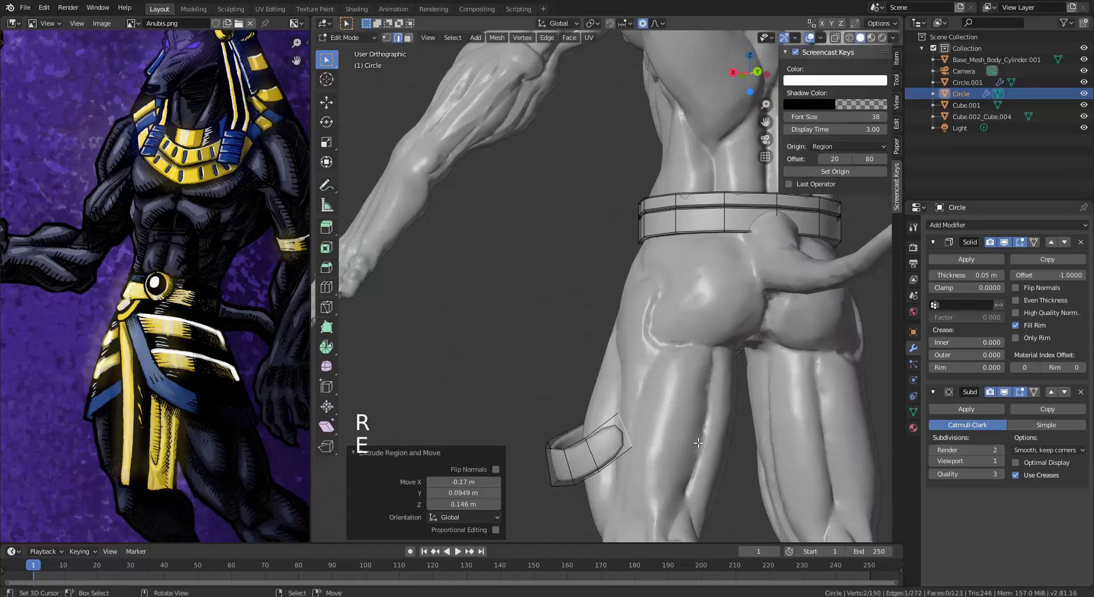
Step: Continue the strap in successive extruded segments up across the back of the thigh and buttock toward the tail base
{"action": "left_click", "coordinate": [666, 395], "text": "ctrl"}
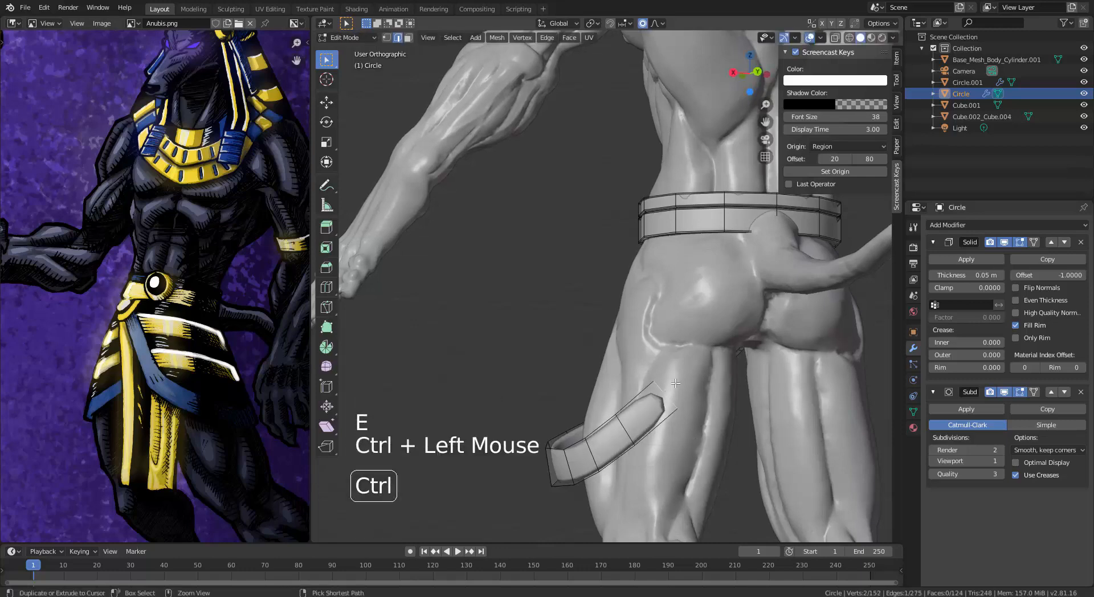
{"action": "left_click", "coordinate": [696, 358], "text": "ctrl"}
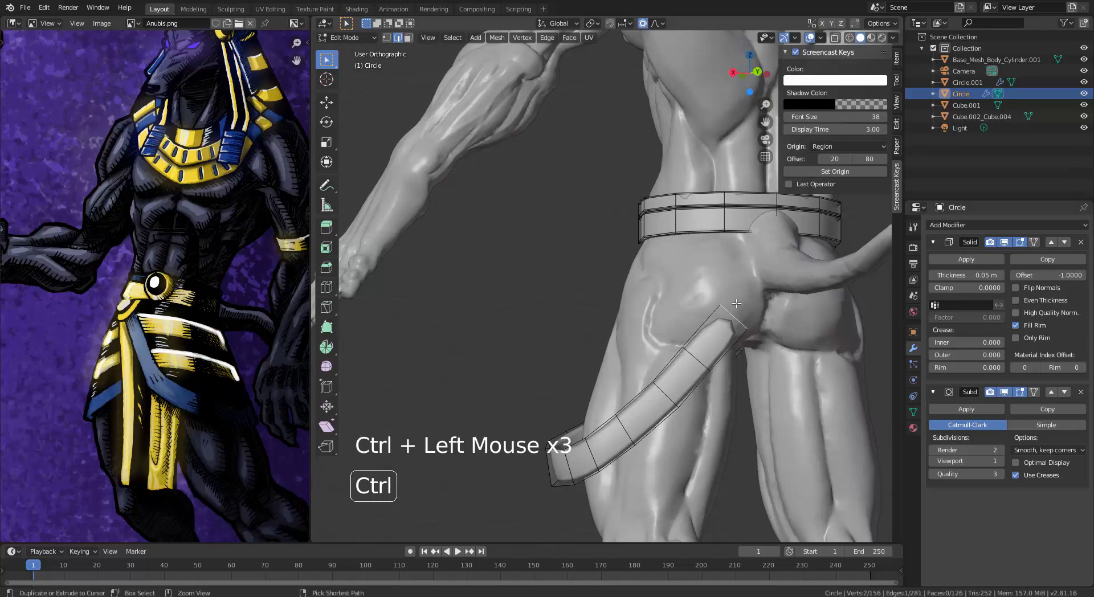
{"action": "middle_click_drag", "start_coordinate": [749, 297], "coordinate": [734, 331]}
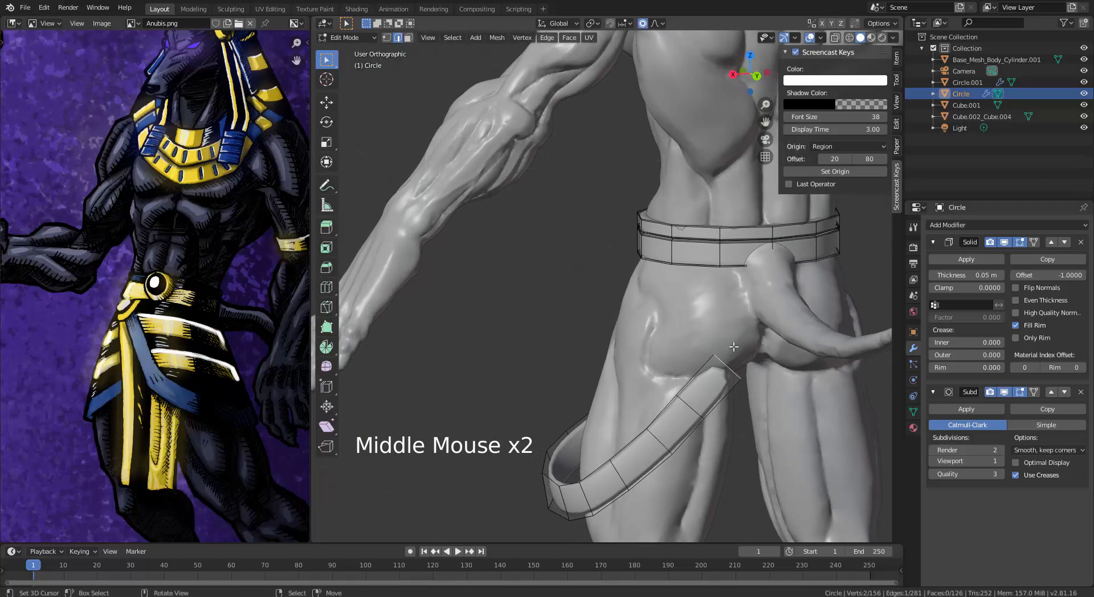
{"action": "middle_click_drag", "start_coordinate": [721, 380], "coordinate": [724, 397]}
{"action": "left_click", "coordinate": [748, 333], "text": "ctrl"}
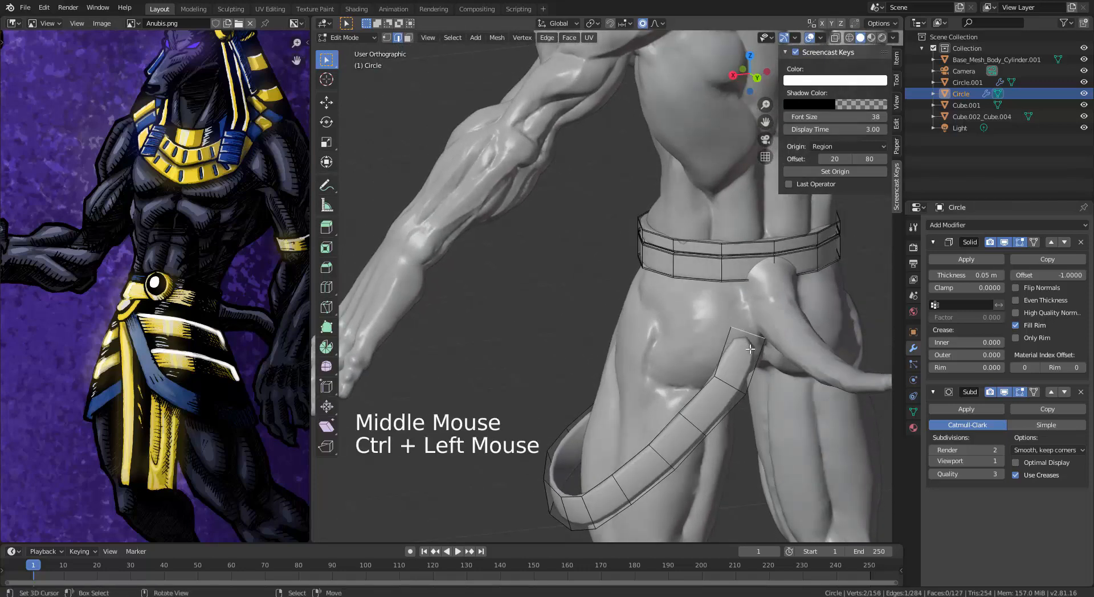
{"action": "middle_click_drag", "start_coordinate": [750, 349], "coordinate": [806, 355]}
{"action": "middle_click_drag", "start_coordinate": [793, 418], "coordinate": [831, 347]}
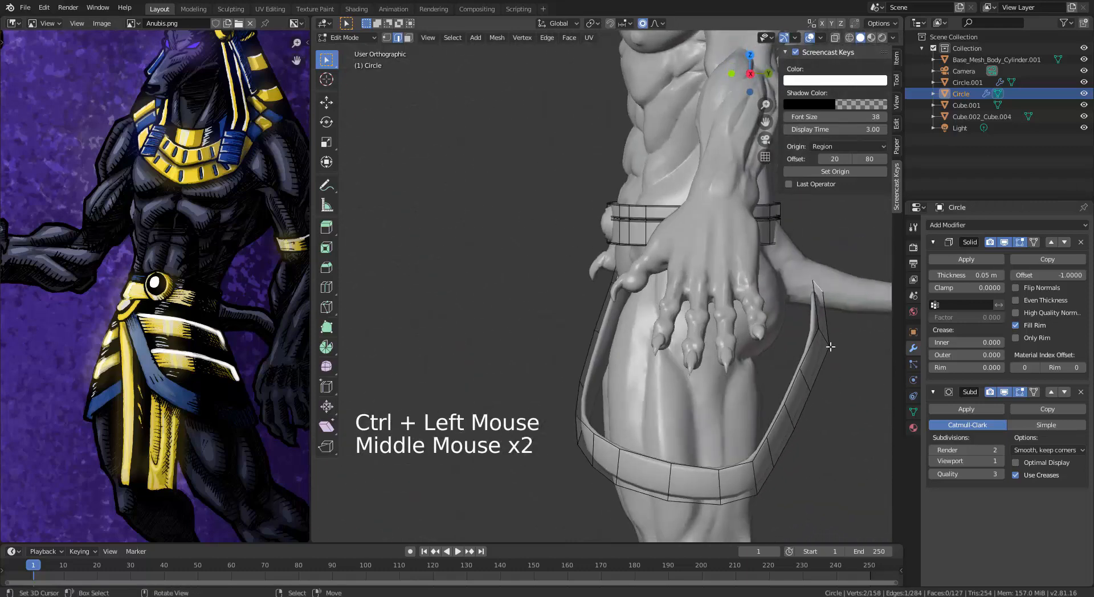
Step: Move and rotate the strap's rear end face with proportional editing so it rests against the buttock under the belt
{"action": "key", "text": "3"}
{"action": "right_click", "coordinate": [819, 323]}
{"action": "key", "text": "g"}
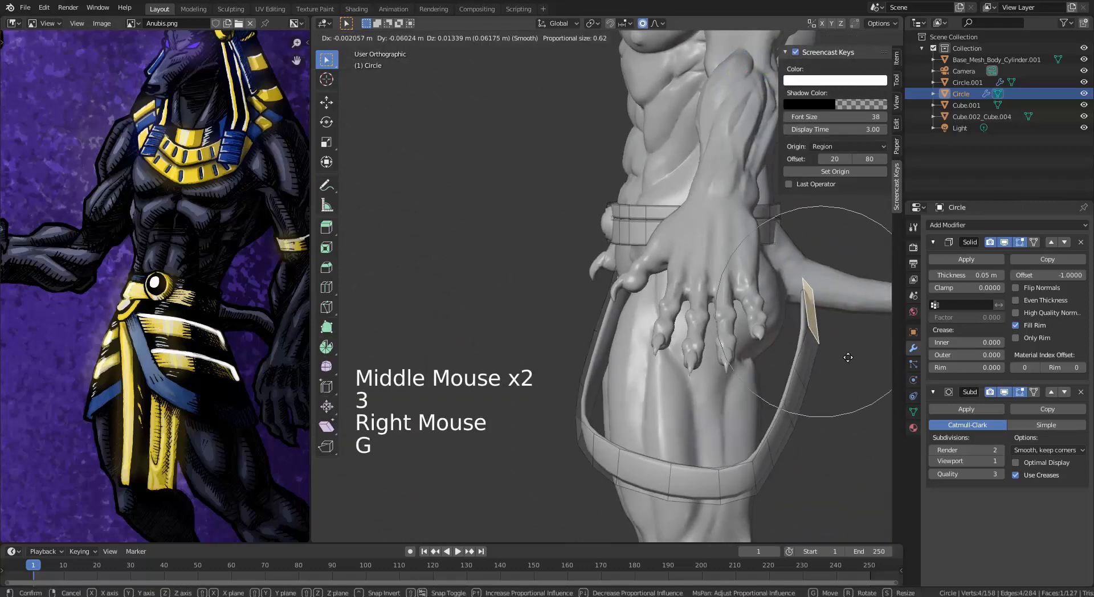
{"action": "left_click", "coordinate": [833, 347]}
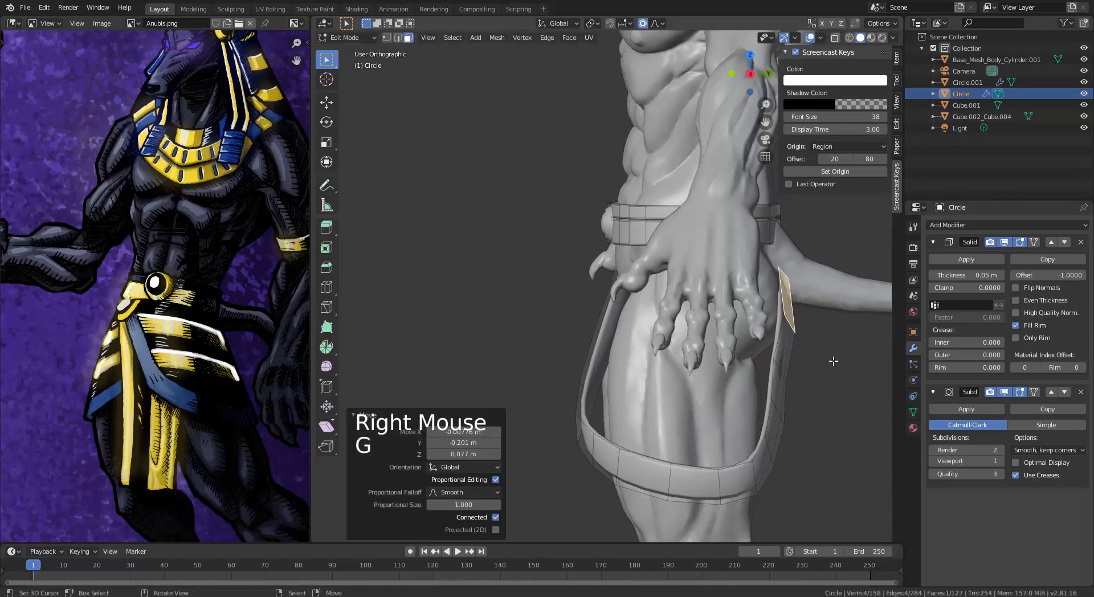
{"action": "key", "text": "r"}
{"action": "left_click", "coordinate": [849, 345]}
{"action": "middle_click_drag", "start_coordinate": [850, 346], "coordinate": [726, 322]}
{"action": "key", "text": "g"}
{"action": "left_click", "coordinate": [764, 308]}
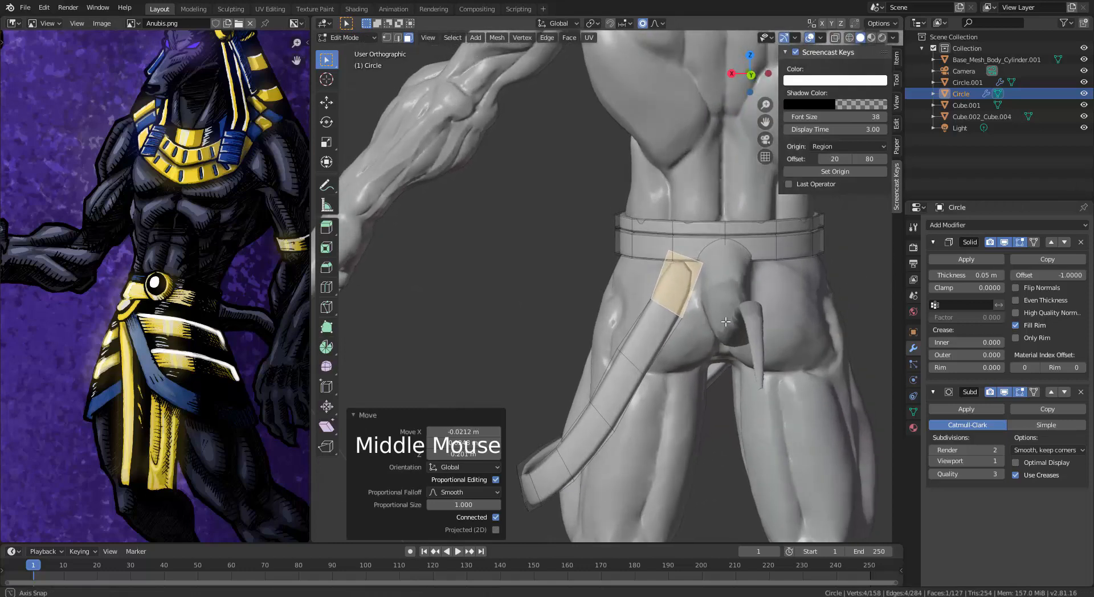
Step: Raise the rear centre edges of both belt bands 0.163 m along Z with proportional editing, at proportional size 0.751
{"action": "middle_click_drag", "start_coordinate": [727, 282], "coordinate": [622, 251], "text": "shift"}
{"action": "scroll", "coordinate": [728, 365], "scroll_direction": "up", "scroll_amount": 4}
{"action": "key", "text": "Tab"}
{"action": "scroll", "coordinate": [631, 374], "scroll_direction": "up", "scroll_amount": 2}
{"action": "key", "text": "Tab"}
{"action": "right_click", "coordinate": [689, 335]}
{"action": "key", "text": "KP_Decimal"}
{"action": "scroll", "coordinate": [689, 336], "scroll_direction": "down", "scroll_amount": 8}
{"action": "scroll", "coordinate": [652, 345], "scroll_direction": "up", "scroll_amount": 3}
{"action": "scroll", "coordinate": [651, 346], "scroll_direction": "up", "scroll_amount": 3}
{"action": "right_click", "coordinate": [621, 249], "text": "alt"}
{"action": "key", "text": "2"}
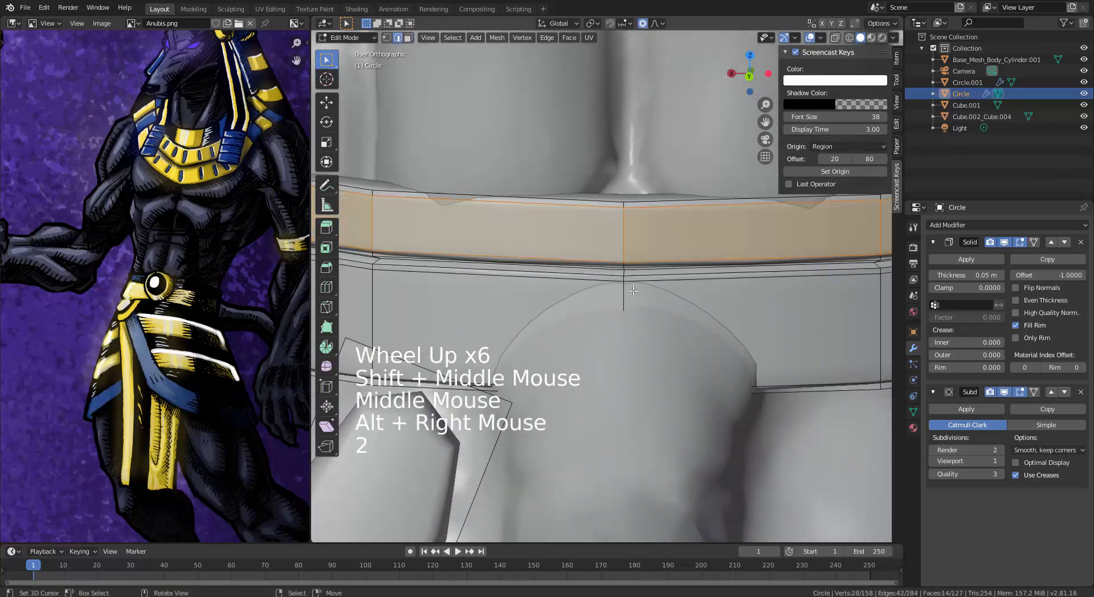
{"action": "right_click", "coordinate": [626, 300], "text": "alt"}
{"action": "key", "text": "g"}
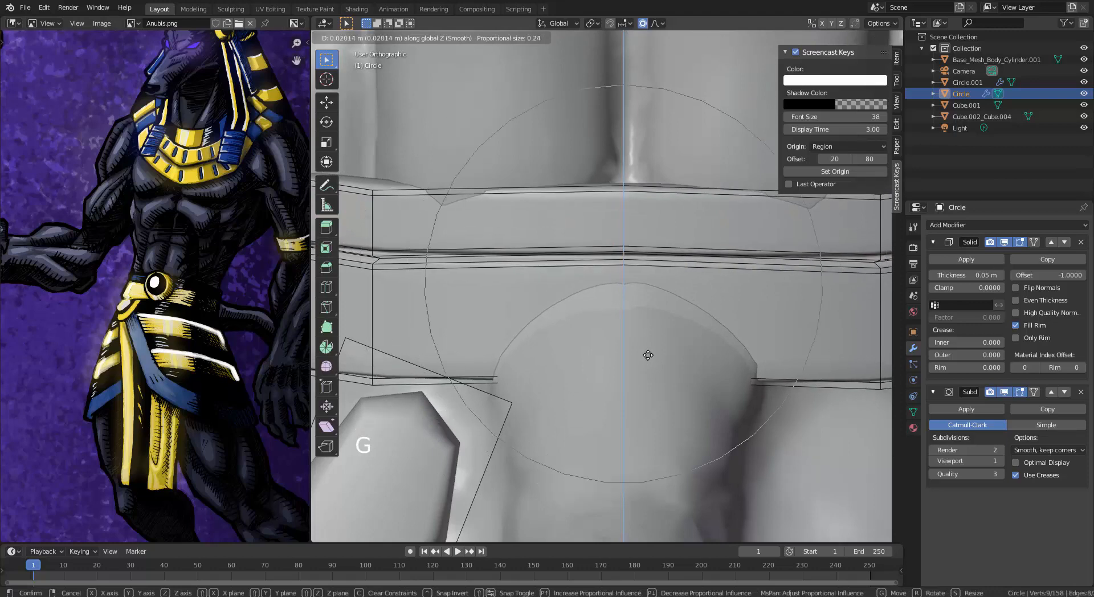
{"action": "scroll", "coordinate": [648, 355], "scroll_direction": "up", "scroll_amount": 4}
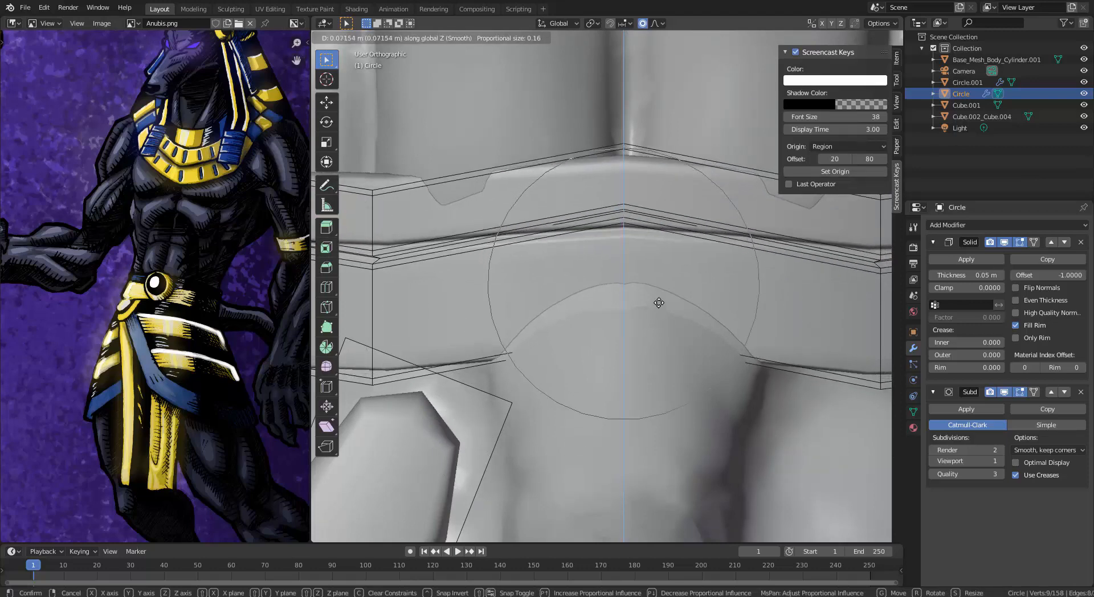
{"action": "scroll", "coordinate": [679, 237], "scroll_direction": "down", "scroll_amount": 12}
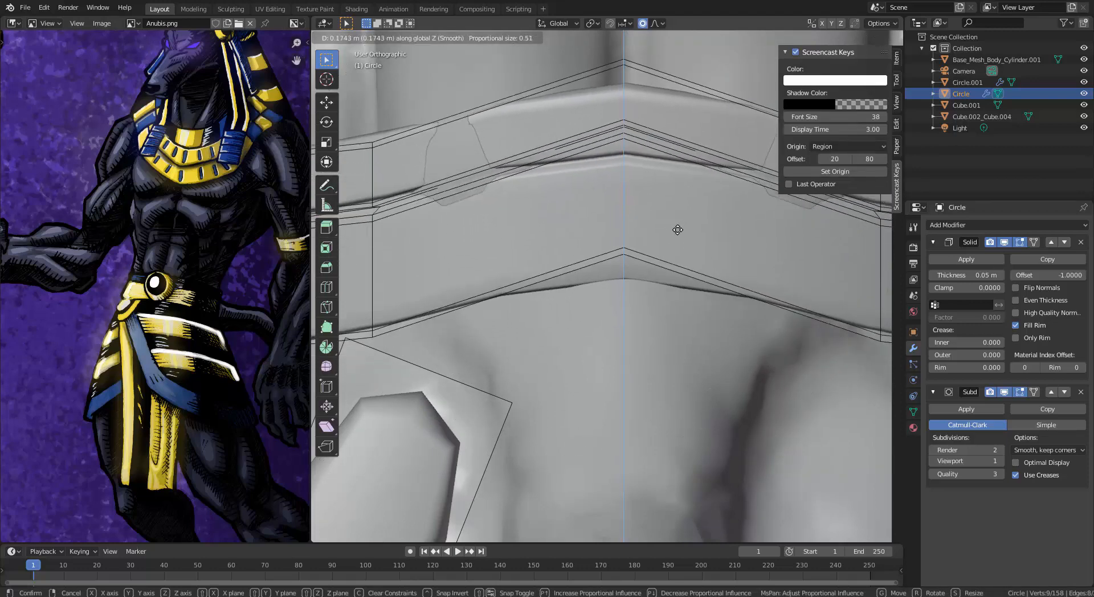
{"action": "scroll", "coordinate": [672, 236], "scroll_direction": "down", "scroll_amount": 4}
{"action": "left_click", "coordinate": [672, 243]}
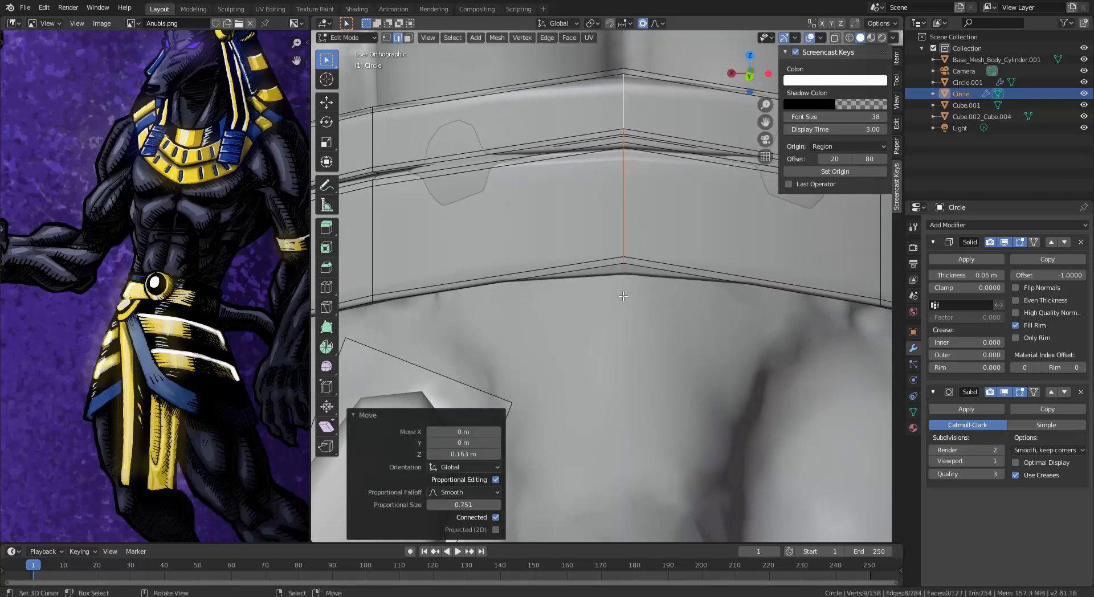
Step: Move and trackball-rotate the strap's rear end edge with proportional editing so it sits beneath the belt beside the tail base
{"action": "scroll", "coordinate": [624, 296], "scroll_direction": "down", "scroll_amount": 5}
{"action": "middle_click_drag", "start_coordinate": [624, 296], "coordinate": [659, 285]}
{"action": "scroll", "coordinate": [664, 254], "scroll_direction": "down", "scroll_amount": 3}
{"action": "middle_click_drag", "start_coordinate": [659, 285], "coordinate": [536, 311]}
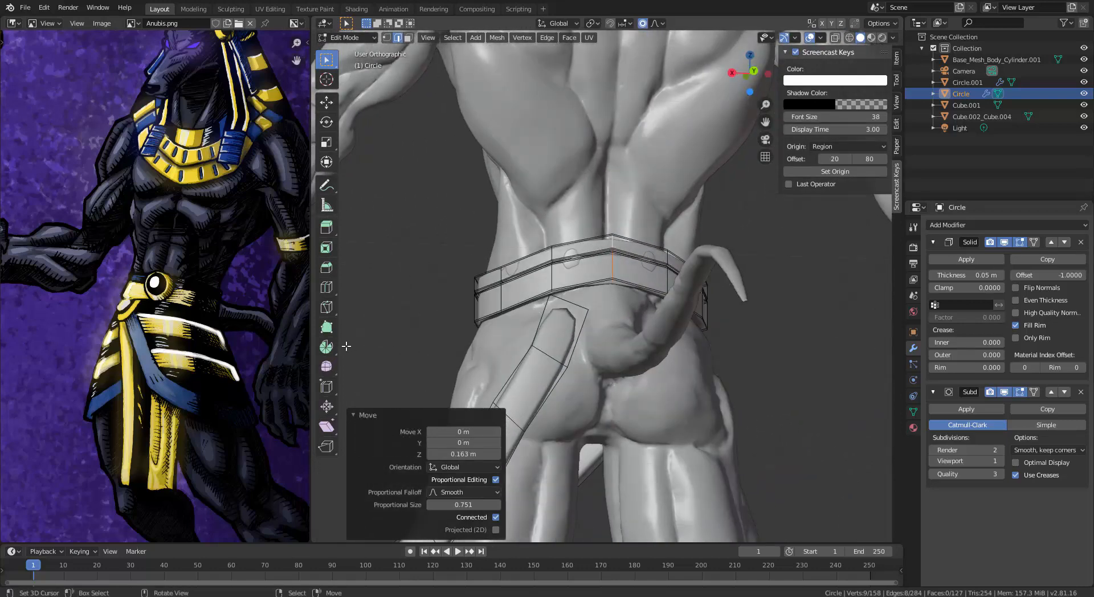
{"action": "right_click", "coordinate": [571, 303]}
{"action": "scroll", "coordinate": [577, 329], "scroll_direction": "up", "scroll_amount": 2}
{"action": "middle_click_drag", "start_coordinate": [577, 329], "coordinate": [697, 379]}
{"action": "key", "text": "g"}
{"action": "left_click", "coordinate": [653, 357]}
{"action": "key", "text": "r"}
{"action": "key", "text": "r"}
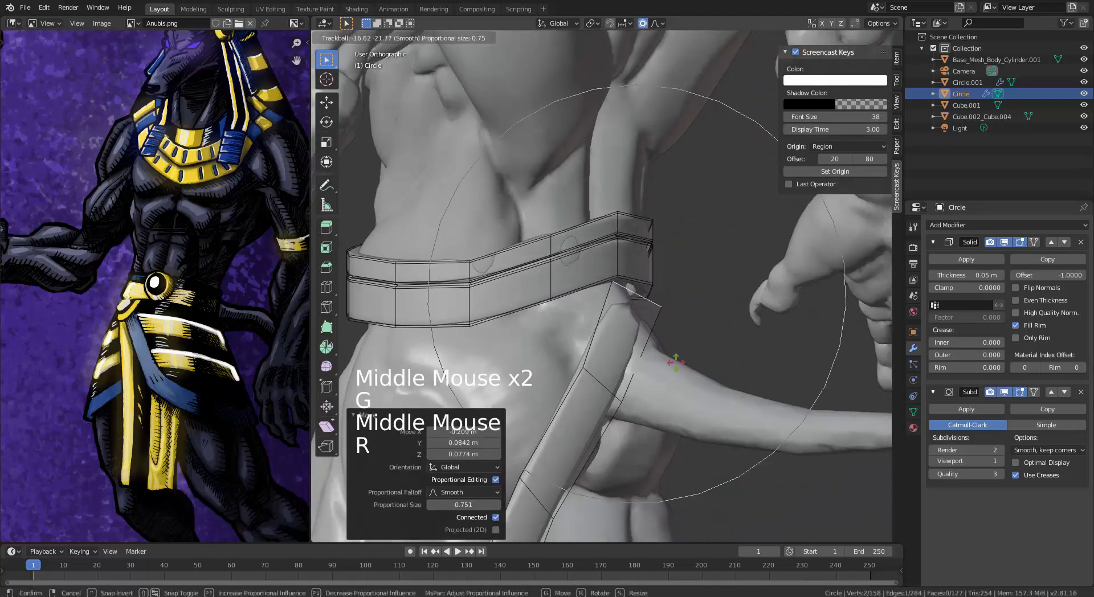
{"action": "left_click", "coordinate": [660, 339]}
{"action": "middle_click_drag", "start_coordinate": [661, 339], "coordinate": [695, 384]}
{"action": "key", "text": "g"}
{"action": "left_click", "coordinate": [591, 335]}
Step: Extrude the strap's end edge by about -0.0827, -0.127, 0.0224 m, rotate it -40°, and position it under the belt's back
{"action": "key", "text": "e"}
{"action": "left_click", "coordinate": [656, 370]}
{"action": "key", "text": "r"}
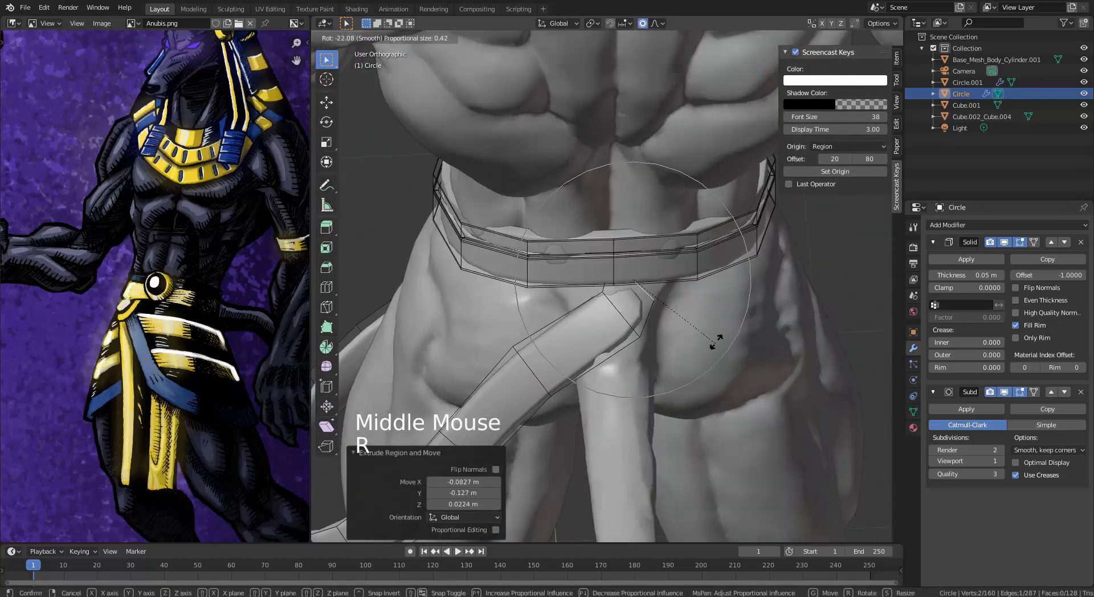
{"action": "left_click", "coordinate": [730, 314]}
{"action": "key", "text": "g"}
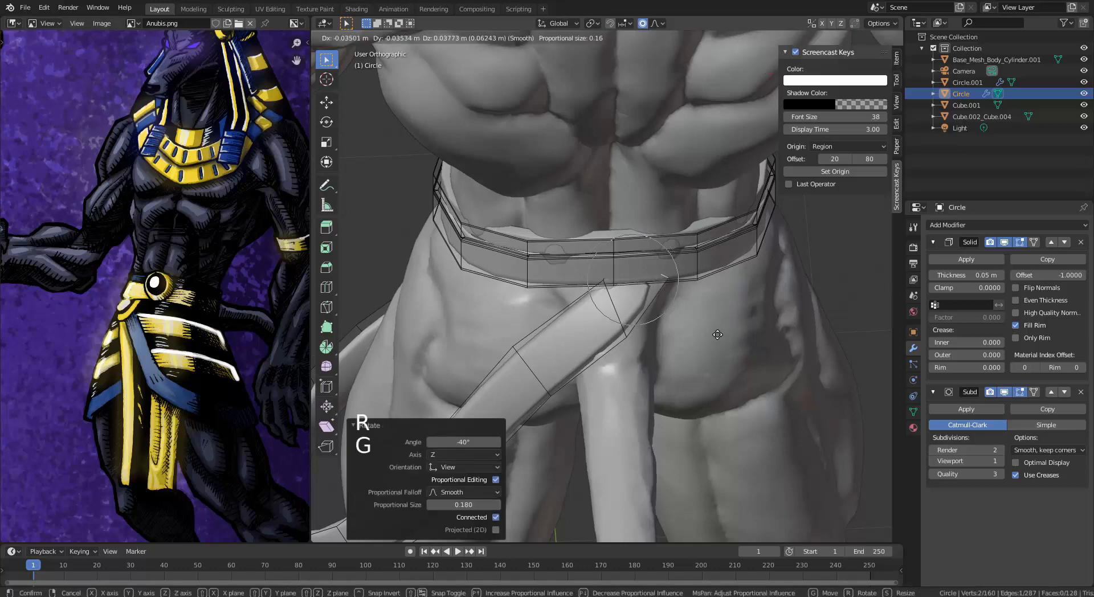
{"action": "left_click", "coordinate": [720, 327]}
{"action": "middle_click_drag", "start_coordinate": [720, 327], "coordinate": [642, 308]}
{"action": "key", "text": "g"}
{"action": "left_click", "coordinate": [645, 319]}
Step: Move individual vertices of the extruded strap end to shape its bend above the tail
{"action": "scroll", "coordinate": [591, 311], "scroll_direction": "up", "scroll_amount": 2}
{"action": "key", "text": "1"}
{"action": "right_click", "coordinate": [612, 282]}
{"action": "key", "text": "g"}
{"action": "left_click", "coordinate": [628, 314]}
{"action": "right_click", "coordinate": [603, 319]}
{"action": "key", "text": "g"}
{"action": "left_click", "coordinate": [608, 315]}
Step: Lower the strap's upper corner vertex under the belt by about 0.0119 m and nudge the outer corner vertex beside the tail
{"action": "scroll", "coordinate": [608, 316], "scroll_direction": "down", "scroll_amount": 3}
{"action": "right_click", "coordinate": [607, 276]}
{"action": "key", "text": "g"}
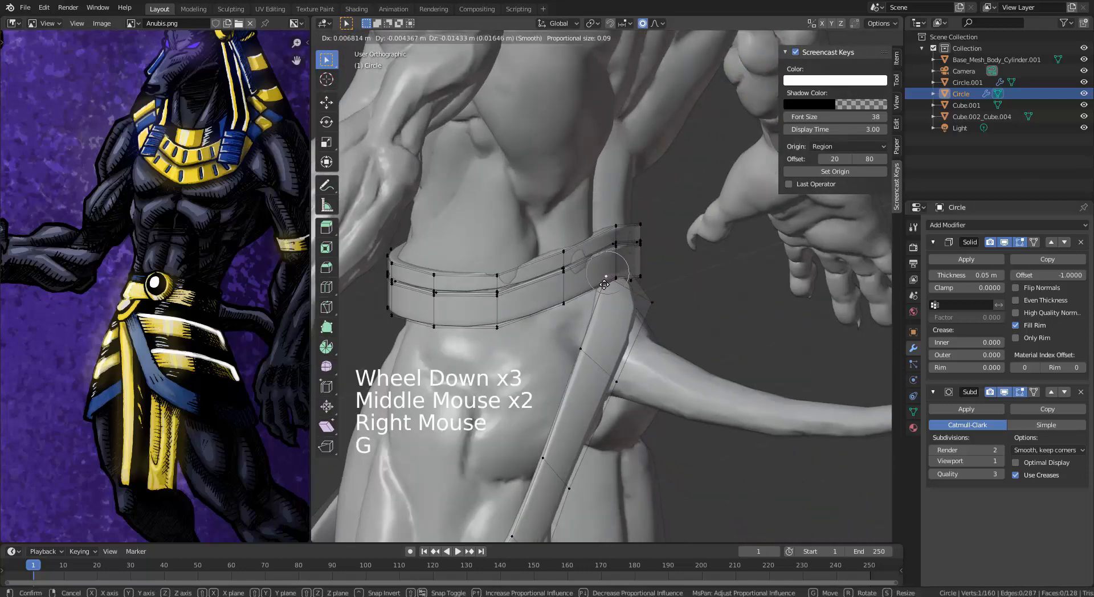
{"action": "left_click", "coordinate": [607, 281]}
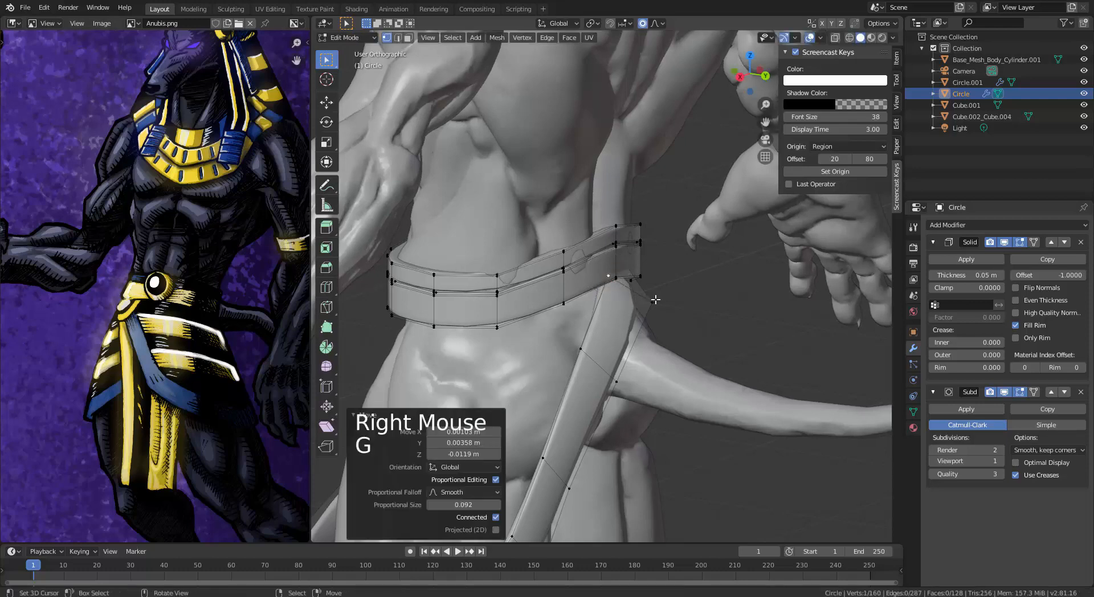
{"action": "right_click", "coordinate": [652, 301]}
{"action": "key", "text": "g"}
{"action": "left_click", "coordinate": [654, 301]}
Step: Set the Subdivision modifier's viewport level to 0 and reposition the strap's corner vertices near the belt's rear lower edge
{"action": "left_click", "coordinate": [933, 462]}
{"action": "middle_click_drag", "start_coordinate": [758, 354], "coordinate": [673, 337]}
{"action": "right_click", "coordinate": [639, 312]}
{"action": "middle_click_drag", "start_coordinate": [704, 387], "coordinate": [700, 393]}
{"action": "key", "text": "g"}
{"action": "left_click", "coordinate": [675, 359]}
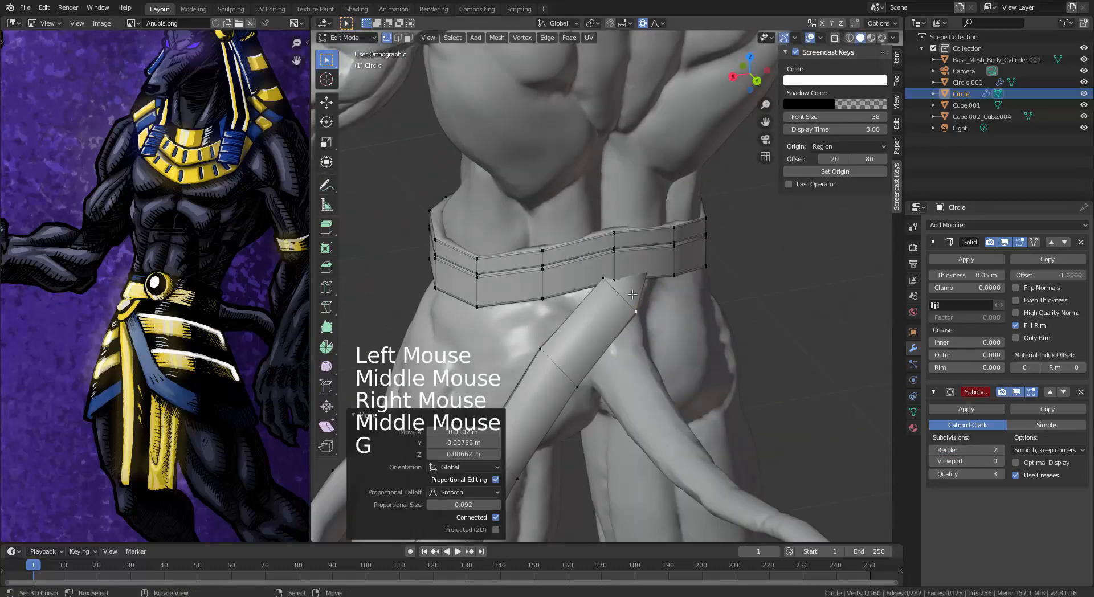
{"action": "right_click", "coordinate": [611, 284]}
{"action": "key", "text": "g"}
{"action": "left_click", "coordinate": [603, 286]}
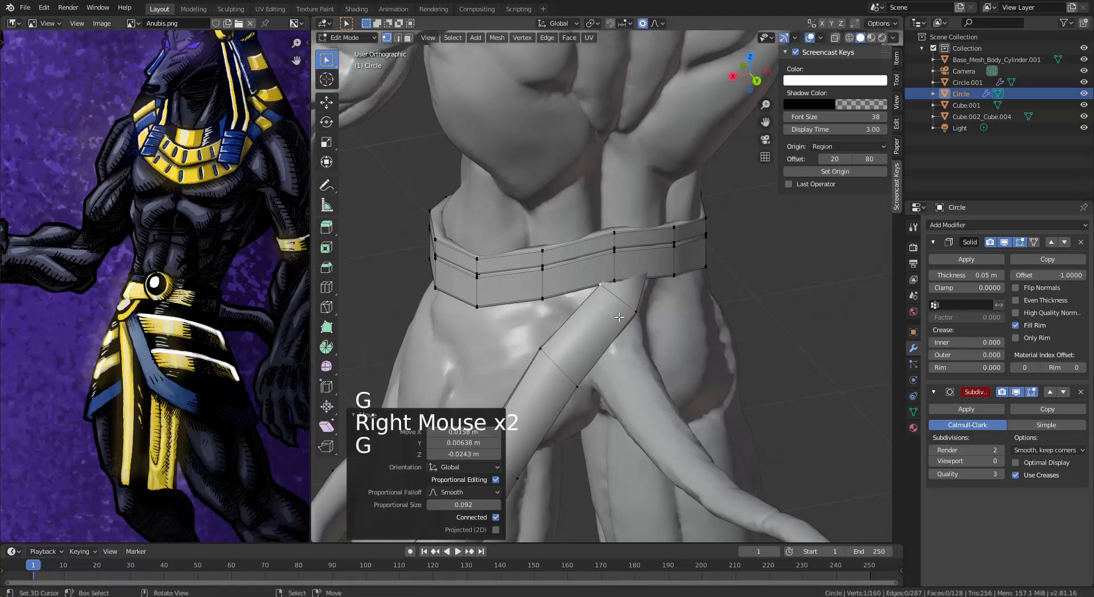
Step: Adjust the strap end, then move its vertex hidden behind the belt by about -0.025, -0.0155, -0.0442 m
{"action": "mouse_move", "coordinate": [622, 302]}
{"action": "middle_mouse_down"}
{"action": "mouse_move", "coordinate": [578, 293]}
{"action": "mouse_move", "coordinate": [647, 322]}
{"action": "mouse_move", "coordinate": [643, 281]}
{"action": "mouse_move", "coordinate": [664, 280]}
{"action": "mouse_move", "coordinate": [644, 277]}
{"action": "middle_mouse_up"}
{"action": "key", "text": "g"}
{"action": "left_click", "coordinate": [638, 307]}
{"action": "key", "text": "z"}
{"action": "left_click", "coordinate": [582, 281]}
{"action": "right_click", "coordinate": [671, 269]}
{"action": "key", "text": "z"}
{"action": "left_click", "coordinate": [710, 281]}
{"action": "middle_click_drag", "start_coordinate": [678, 319], "coordinate": [643, 311]}
{"action": "key", "text": "g"}
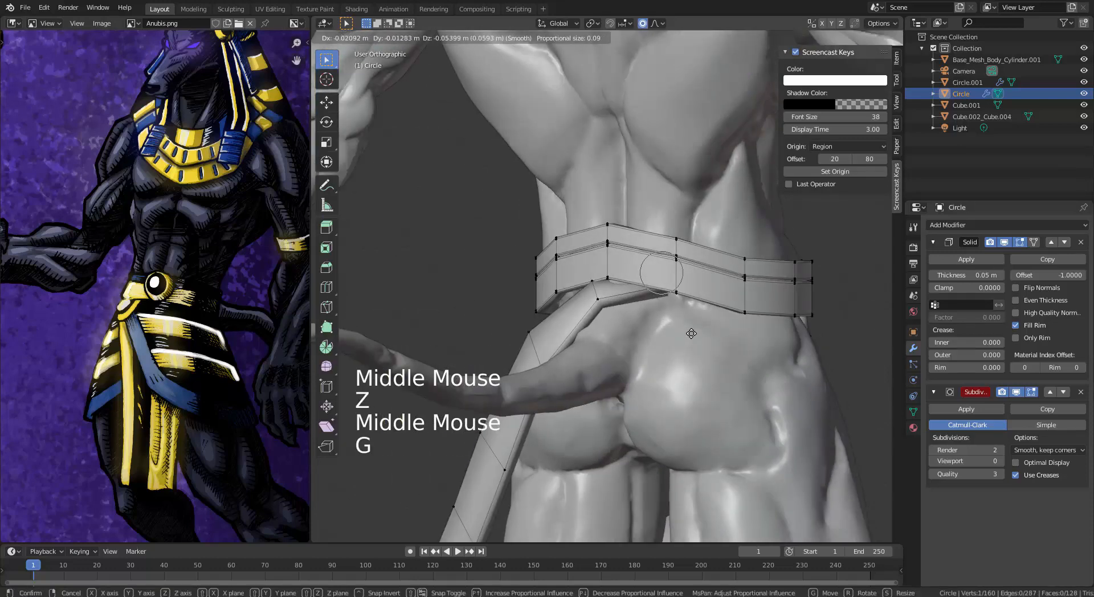
{"action": "left_click", "coordinate": [691, 333]}
Step: Add a loop cut across the strap's last segment and move the new edge by about 0.00419, 0.00256, 0.0123 m
{"action": "left_click", "coordinate": [629, 295]}
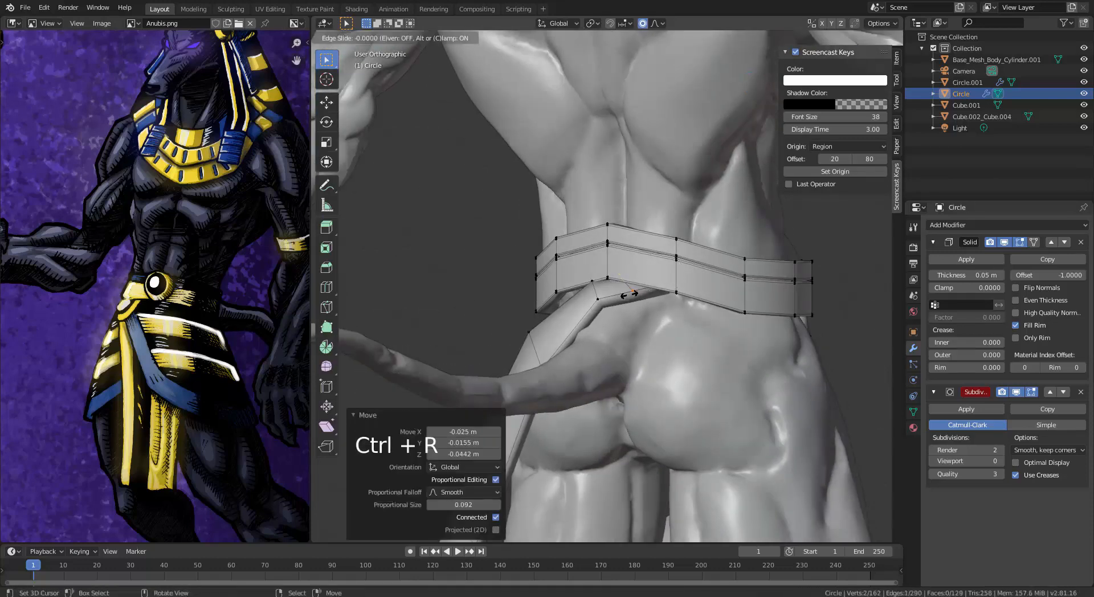
{"action": "right_click", "coordinate": [632, 302]}
{"action": "key", "text": "g"}
{"action": "left_click", "coordinate": [651, 330]}
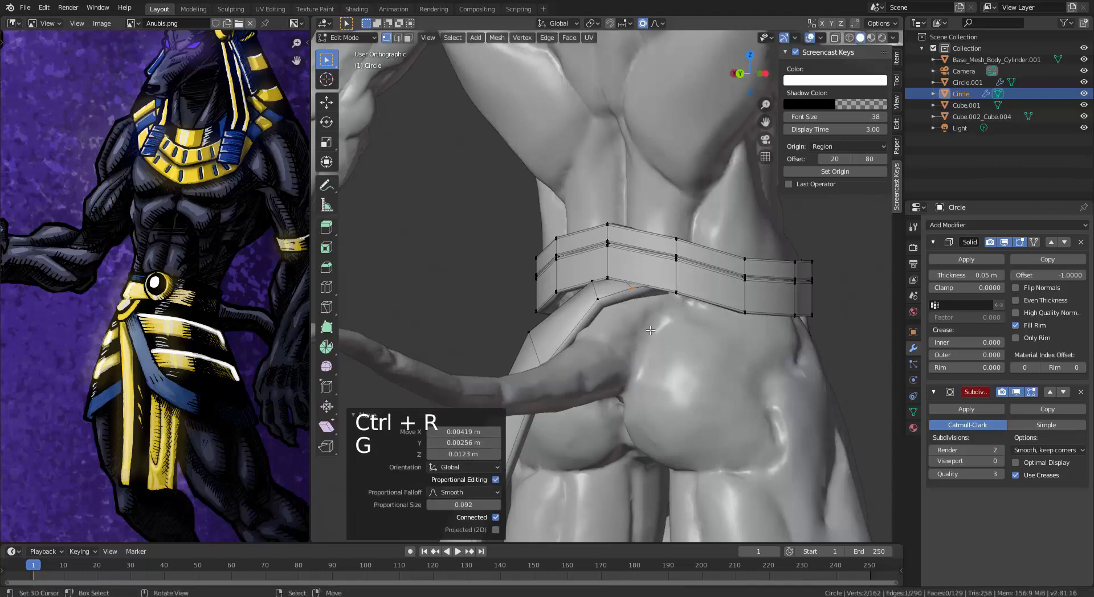
Step: Move the two corner vertices at the strap's upper bend, shifting the outer one by about 0.00416, -0.00935, -0.00407 m
{"action": "key", "text": "Tab"}
{"action": "scroll", "coordinate": [651, 330], "scroll_direction": "down", "scroll_amount": 2}
{"action": "middle_click_drag", "start_coordinate": [651, 330], "coordinate": [687, 342]}
{"action": "key", "text": "Tab"}
{"action": "scroll", "coordinate": [660, 306], "scroll_direction": "up", "scroll_amount": 3}
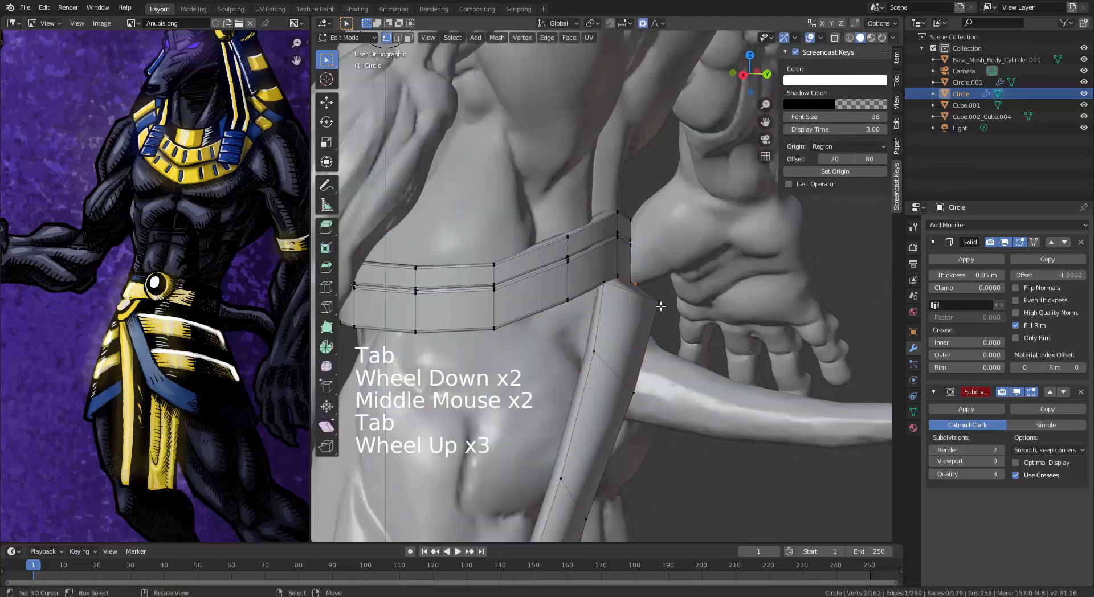
{"action": "right_click", "coordinate": [604, 289]}
{"action": "key", "text": "g"}
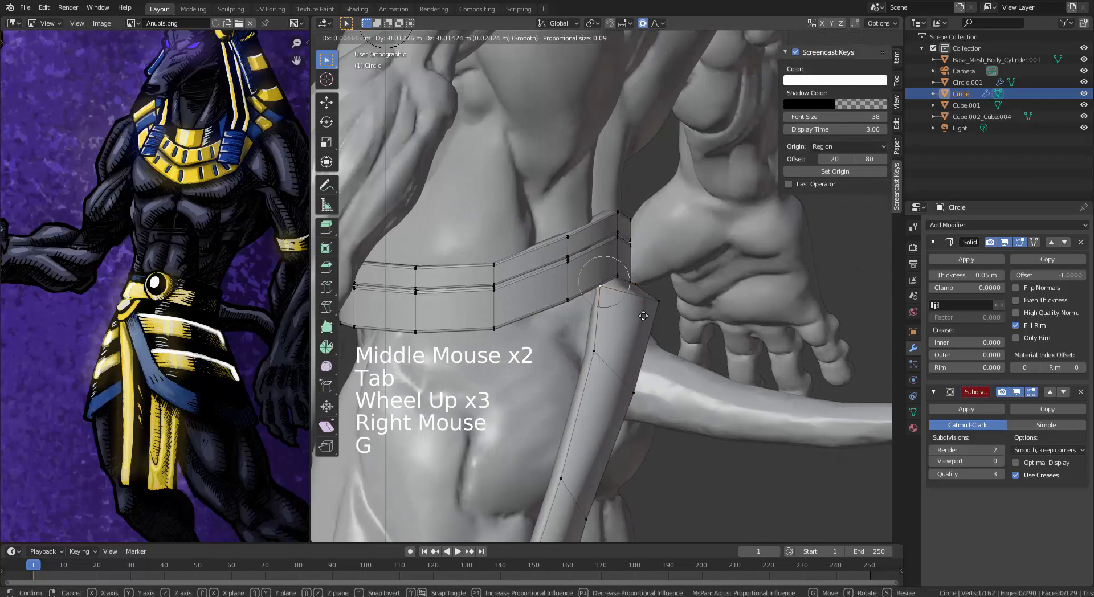
{"action": "left_click", "coordinate": [644, 315]}
{"action": "right_click", "coordinate": [659, 302]}
{"action": "key", "text": "g"}
{"action": "left_click", "coordinate": [661, 305]}
Step: Examine the strap's course around the hips and thigh from the side and front of the figure
{"action": "scroll", "coordinate": [632, 314], "scroll_direction": "down", "scroll_amount": 7}
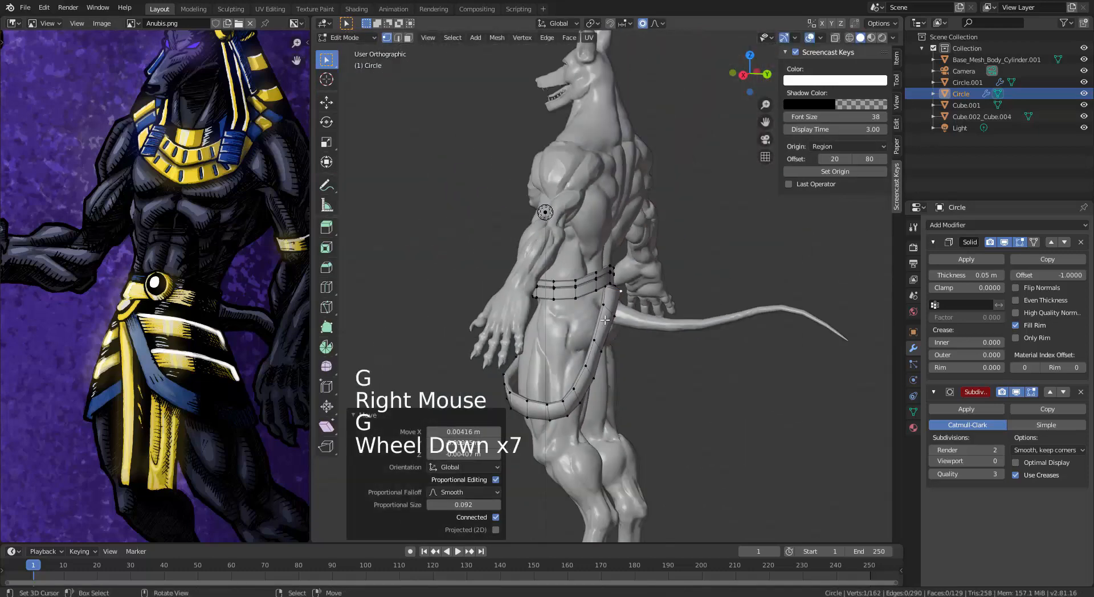
{"action": "scroll", "coordinate": [605, 320], "scroll_direction": "down", "scroll_amount": 2}
{"action": "middle_click_drag", "start_coordinate": [605, 321], "coordinate": [613, 341]}
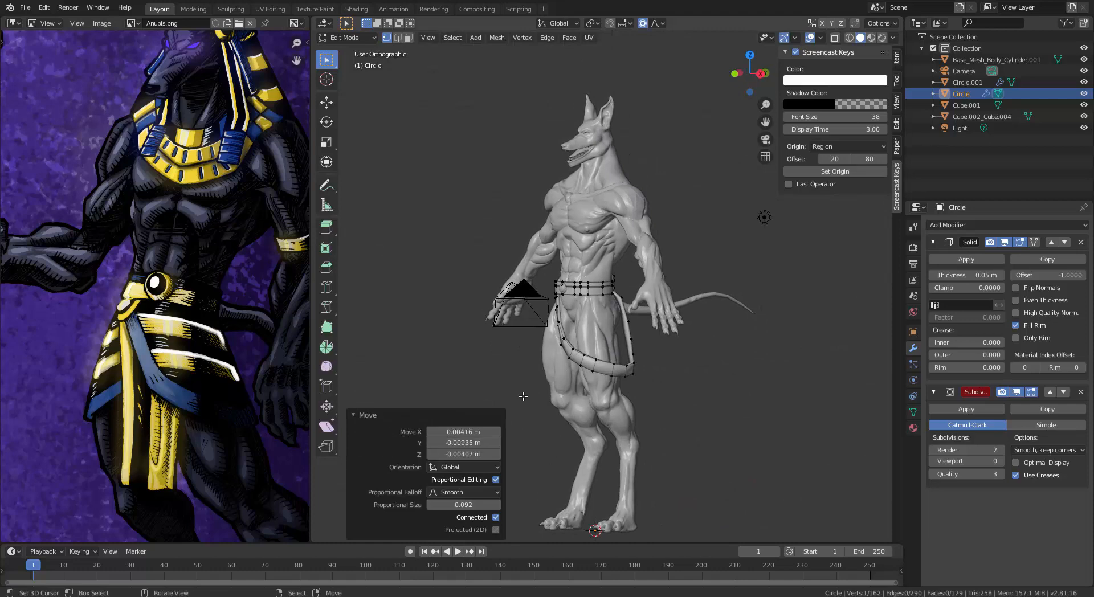
{"action": "middle_click_drag", "start_coordinate": [621, 343], "coordinate": [696, 369]}
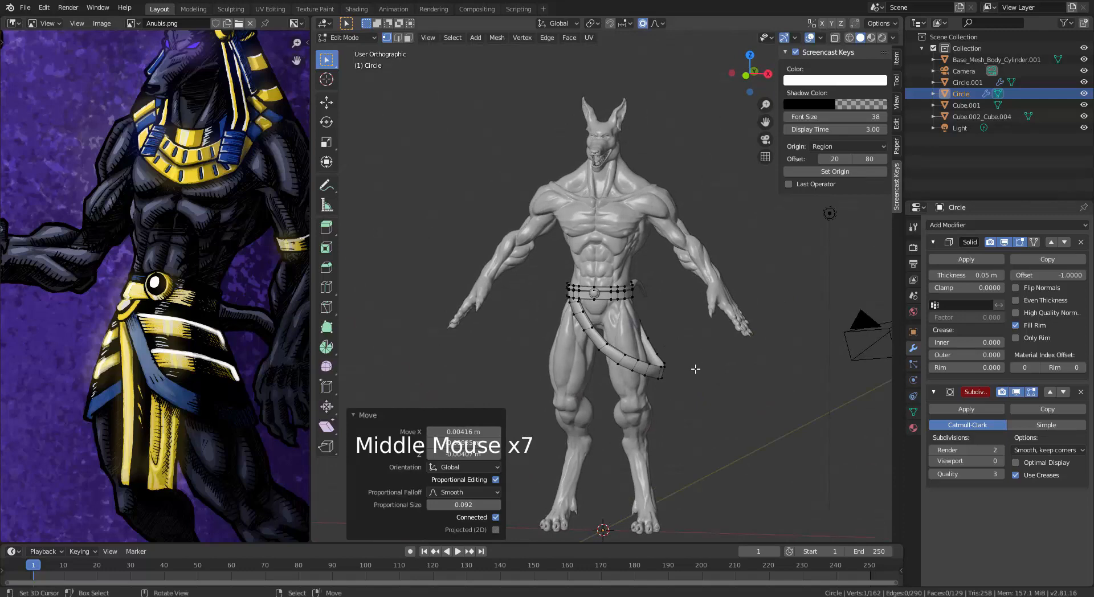
{"action": "scroll", "coordinate": [636, 394], "scroll_direction": "up", "scroll_amount": 4}
{"action": "middle_click_drag", "start_coordinate": [636, 393], "coordinate": [576, 402]}
{"action": "scroll", "coordinate": [576, 402], "scroll_direction": "up", "scroll_amount": 3}
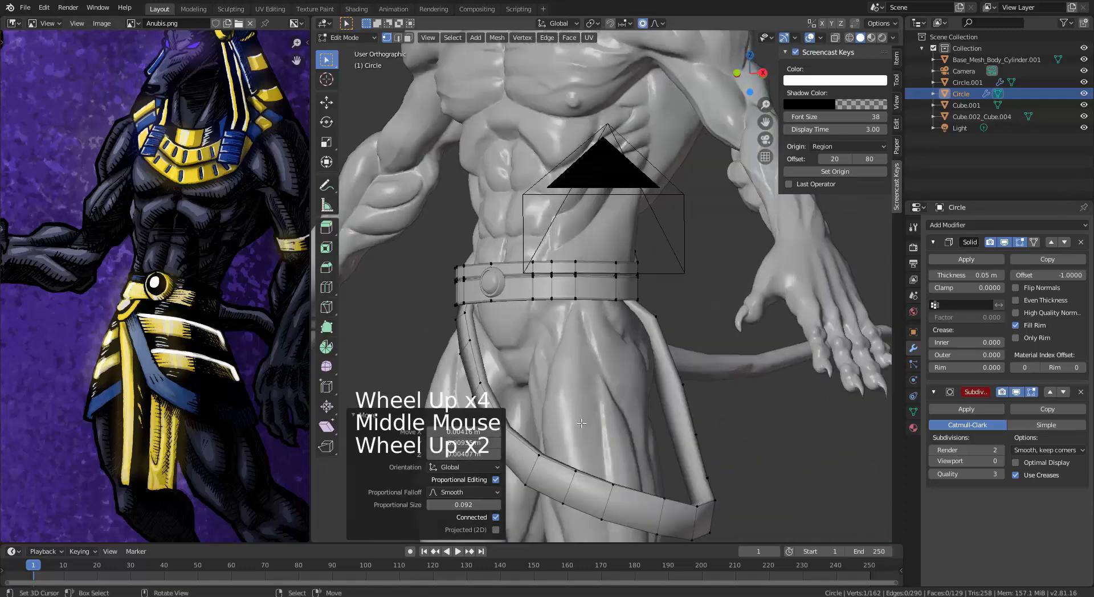
{"action": "middle_click_drag", "start_coordinate": [502, 525], "coordinate": [640, 329], "text": "shift"}
Step: Bevel the two cross edges in the middle of the strap's front run with a width of about 0.133 m
{"action": "right_click", "coordinate": [639, 329], "text": "alt"}
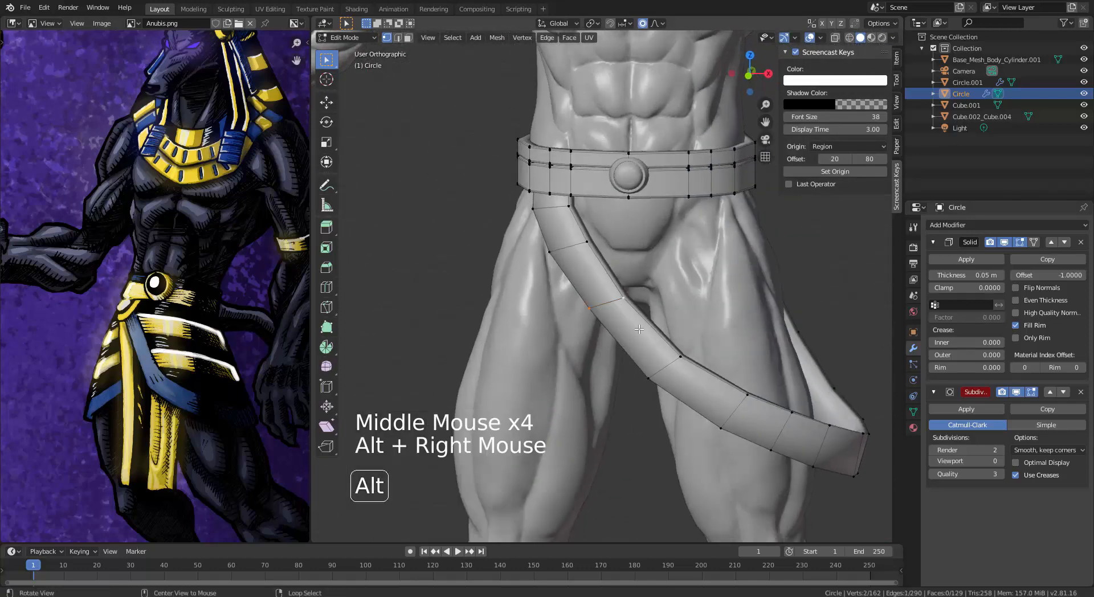
{"action": "right_click", "coordinate": [673, 373], "text": "alt+shift"}
{"action": "key", "text": "2"}
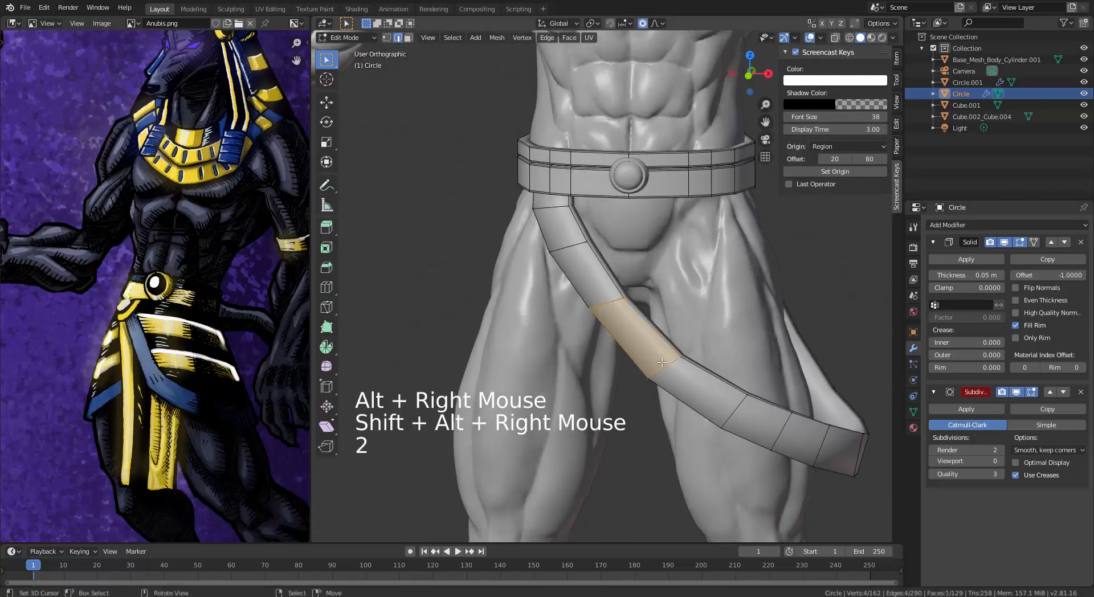
{"action": "right_click", "coordinate": [616, 300]}
{"action": "right_click", "coordinate": [616, 299], "text": "shift"}
{"action": "right_click", "coordinate": [616, 300]}
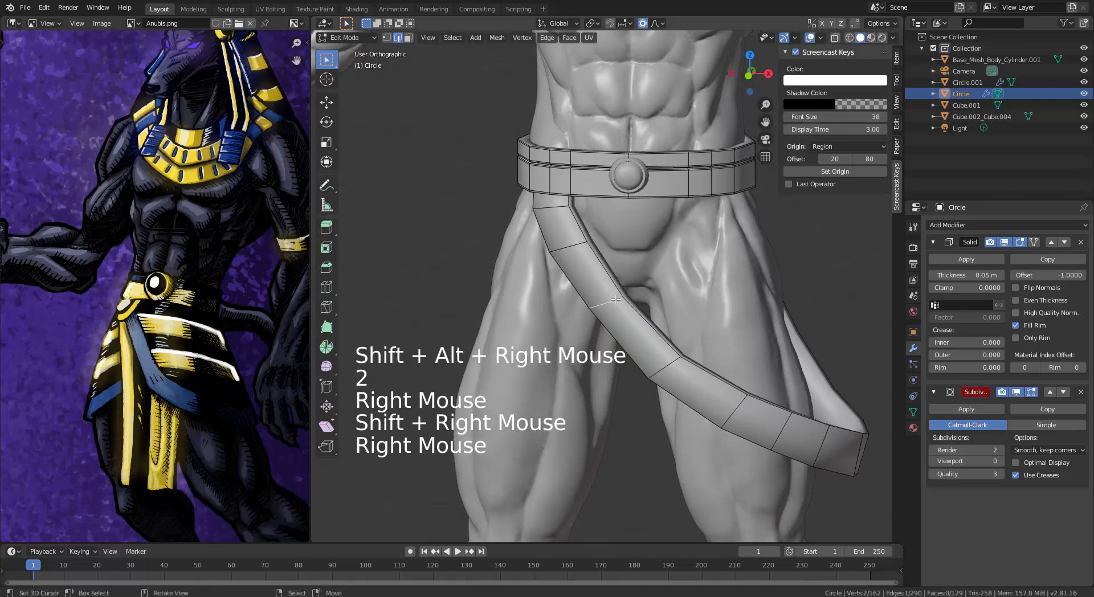
{"action": "right_click", "coordinate": [660, 352], "text": "shift"}
{"action": "key", "text": "ctrl+b"}
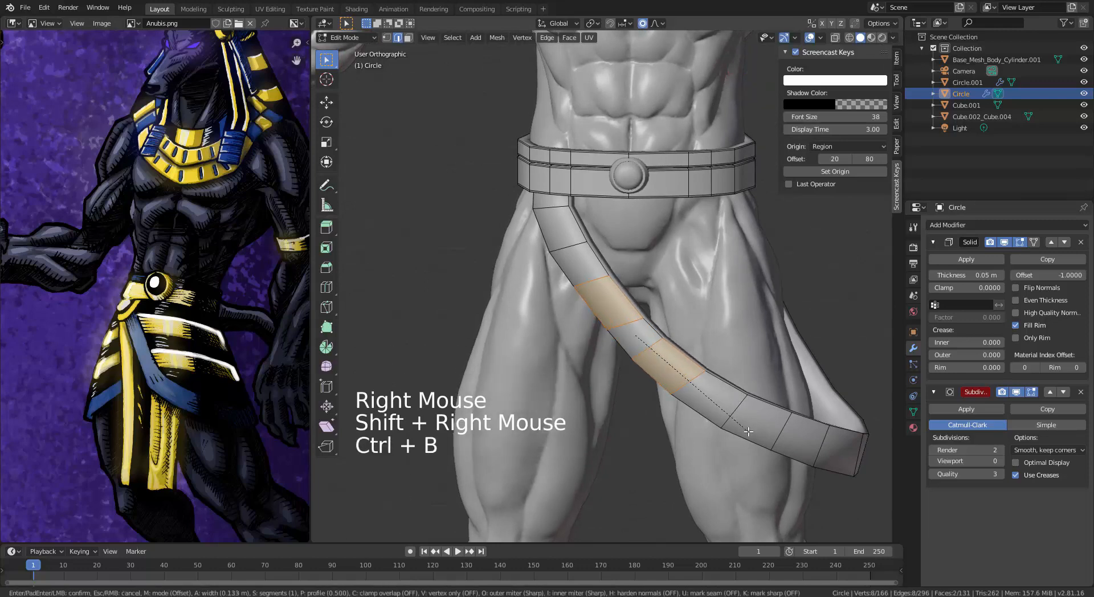
{"action": "left_click", "coordinate": [747, 431]}
Step: Add single loop cuts across the long segments of the strap's rear run to even out its divisions
{"action": "middle_click_drag", "start_coordinate": [748, 430], "coordinate": [664, 384]}
{"action": "right_click", "coordinate": [625, 265]}
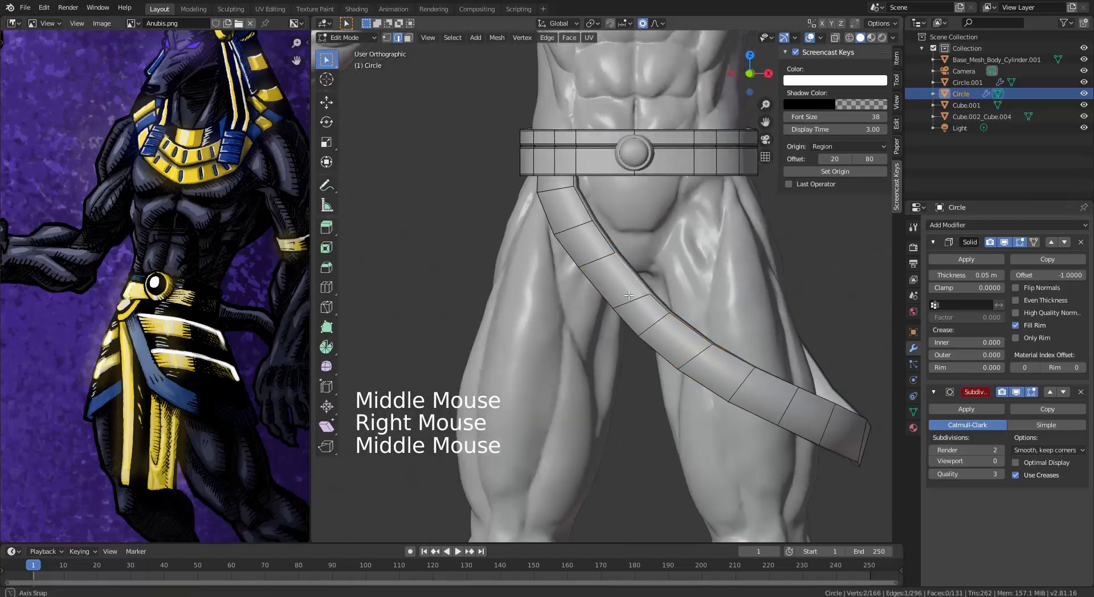
{"action": "middle_click_drag", "start_coordinate": [626, 265], "coordinate": [570, 315]}
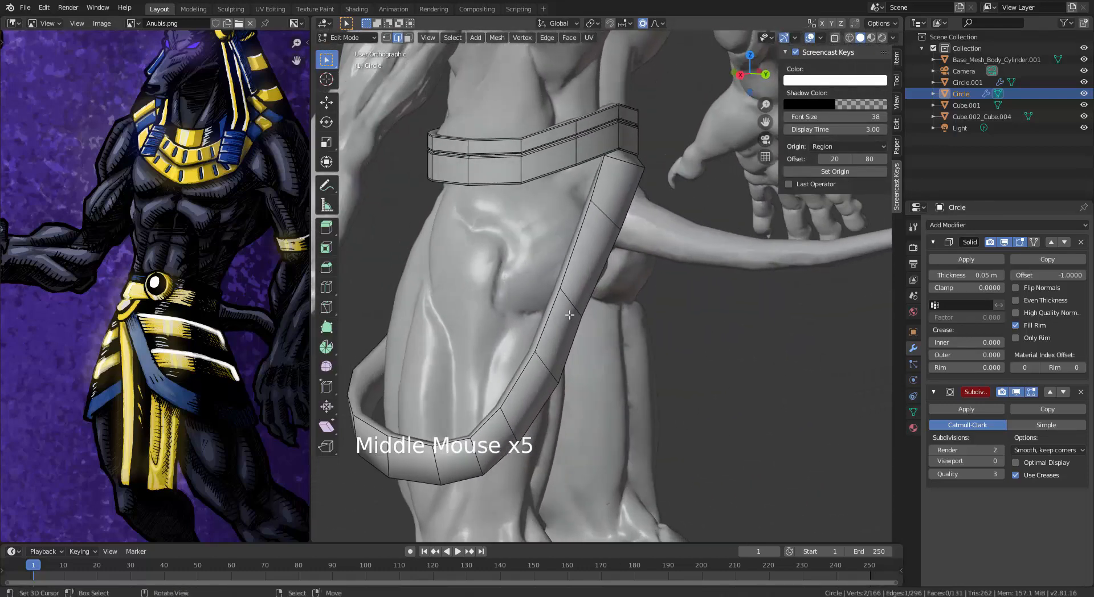
{"action": "key", "text": "ctrl+r"}
{"action": "left_click", "coordinate": [572, 309]}
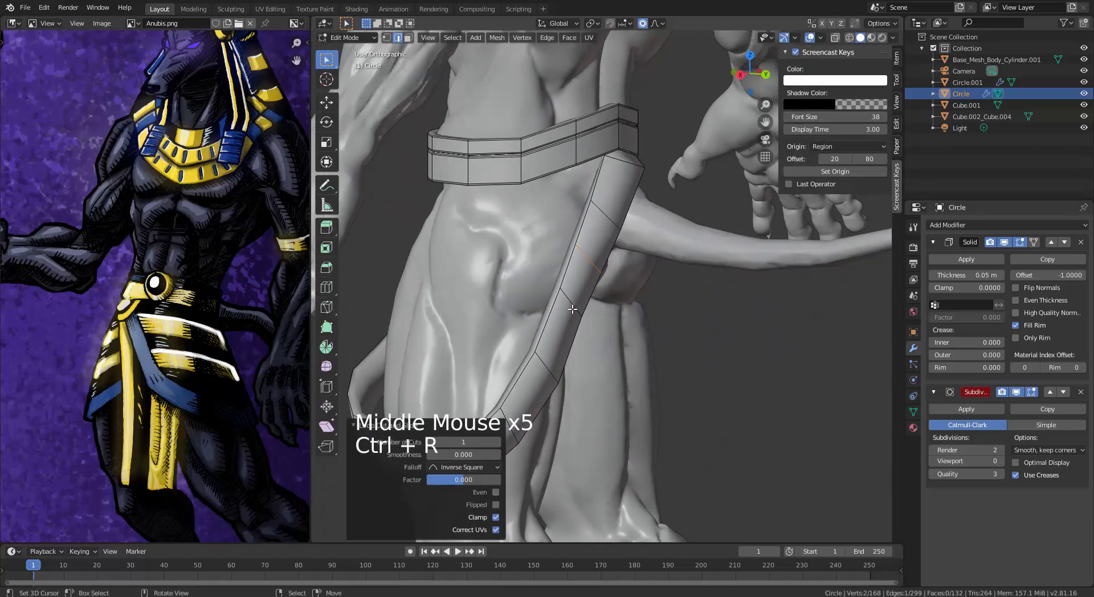
{"action": "middle_click_drag", "start_coordinate": [607, 317], "coordinate": [537, 200]}
{"action": "right_click", "coordinate": [621, 259]}
Step: Fill a face between the inner edges of the strap's front and rear top segments, and divide it with three loop cuts
{"action": "right_click", "coordinate": [591, 223]}
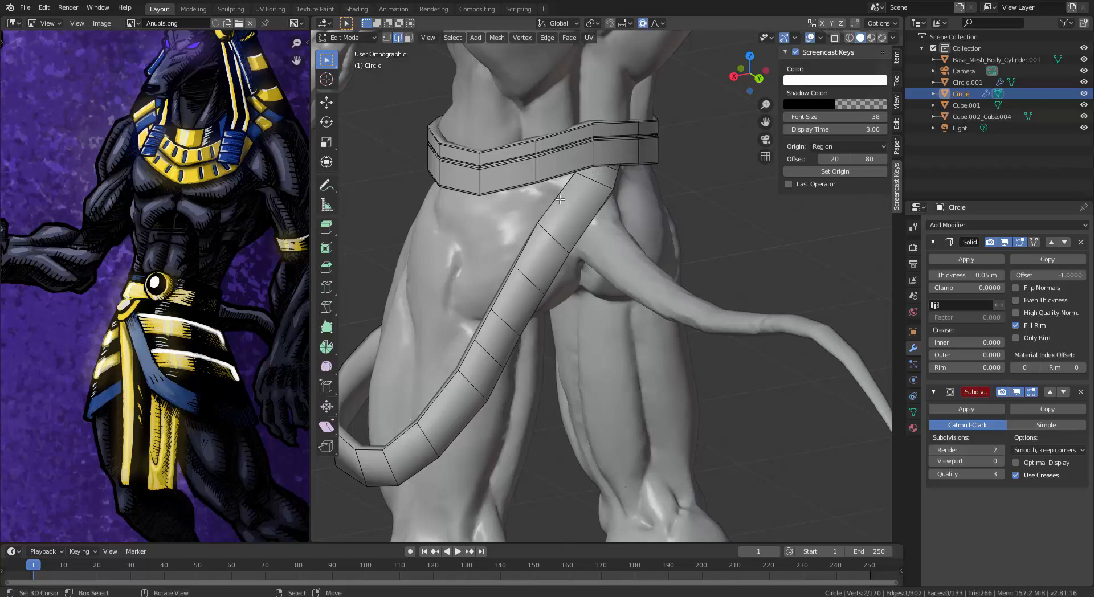
{"action": "middle_click_drag", "start_coordinate": [557, 219], "coordinate": [590, 245]}
{"action": "key", "text": "f"}
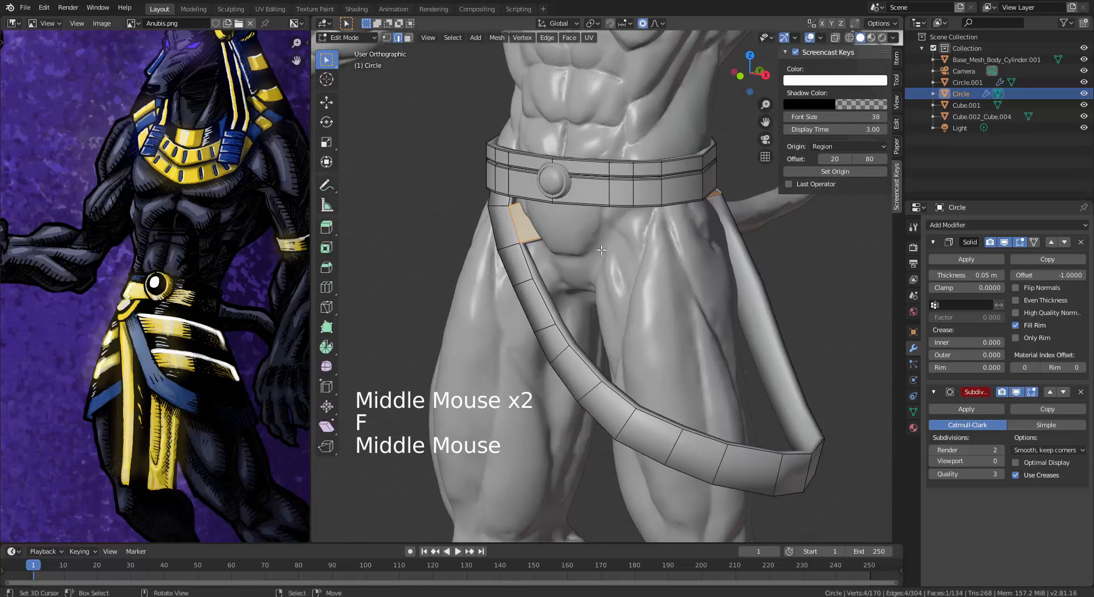
{"action": "key", "text": "ctrl+r"}
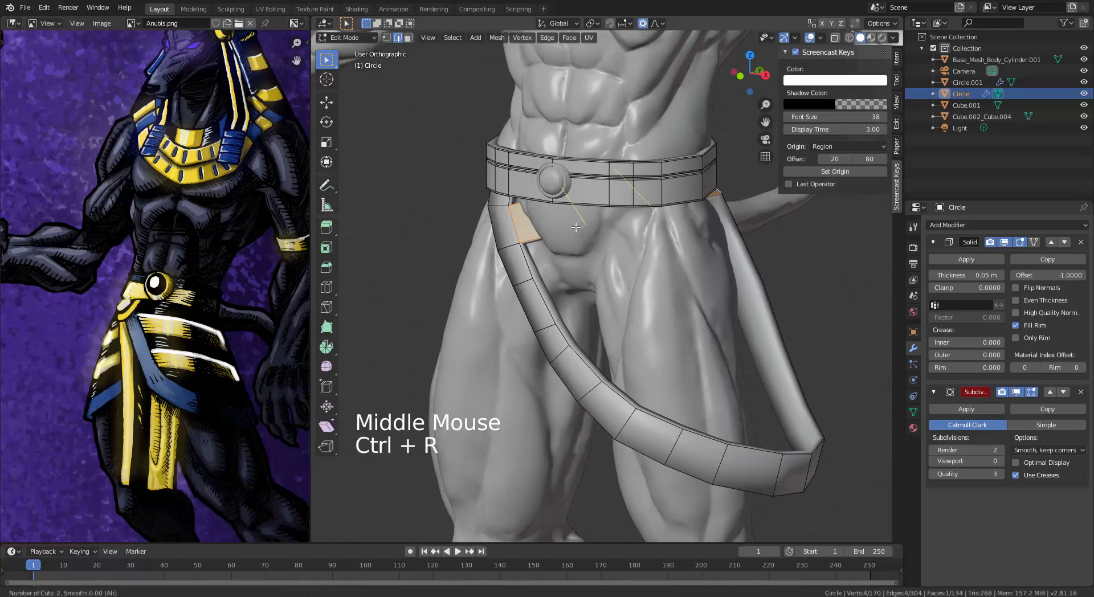
{"action": "left_click", "coordinate": [575, 227]}
{"action": "right_click", "coordinate": [575, 227]}
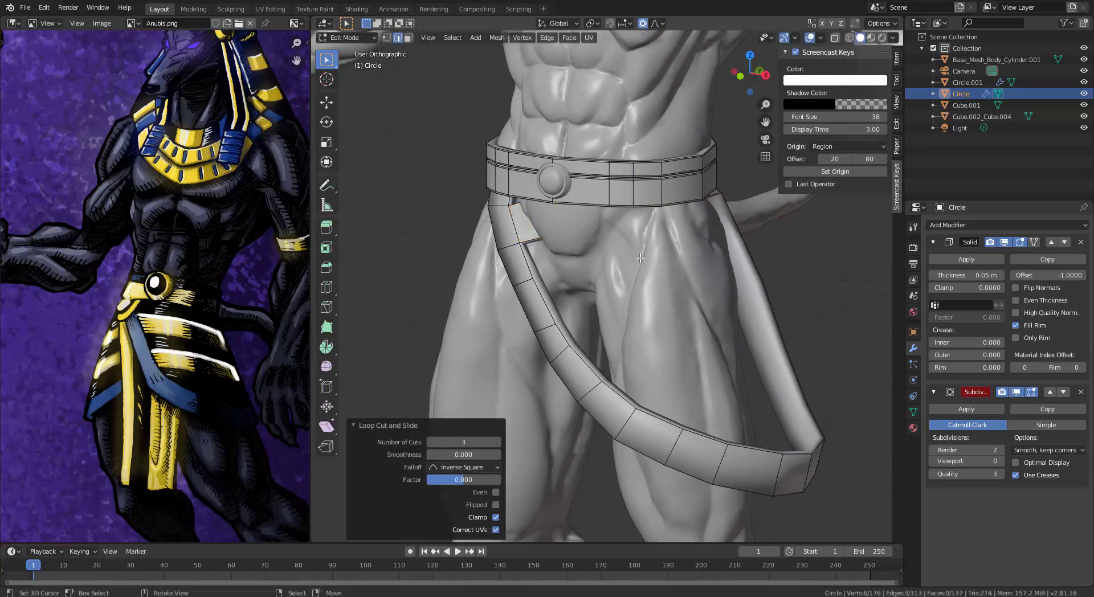
Step: Pull the hip panel's new cross edges outward around the front of the thigh and rotate them to follow the body
{"action": "middle_click_drag", "start_coordinate": [641, 258], "coordinate": [684, 274]}
{"action": "key", "text": "g"}
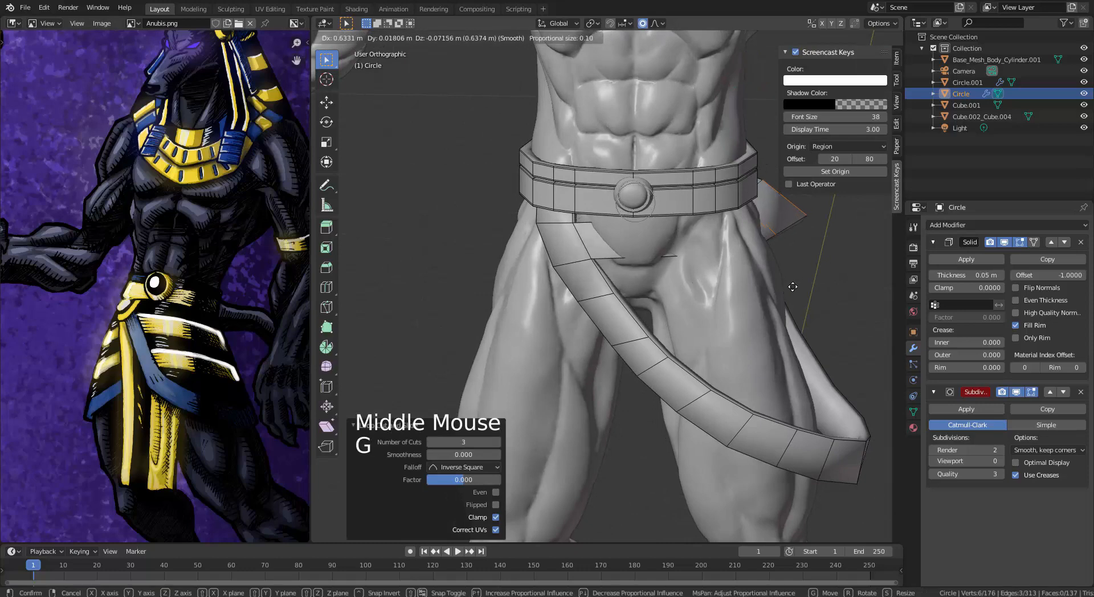
{"action": "left_click", "coordinate": [794, 273]}
{"action": "middle_click_drag", "start_coordinate": [794, 272], "coordinate": [562, 229]}
{"action": "key", "text": "r"}
{"action": "left_click", "coordinate": [645, 272]}
{"action": "key", "text": "g"}
{"action": "left_click", "coordinate": [616, 269]}
Step: Move the panel's individual cross edges at the side of the hip outward so the cloth clears the body
{"action": "middle_click_drag", "start_coordinate": [562, 229], "coordinate": [507, 219]}
{"action": "right_click", "coordinate": [513, 236], "text": "alt"}
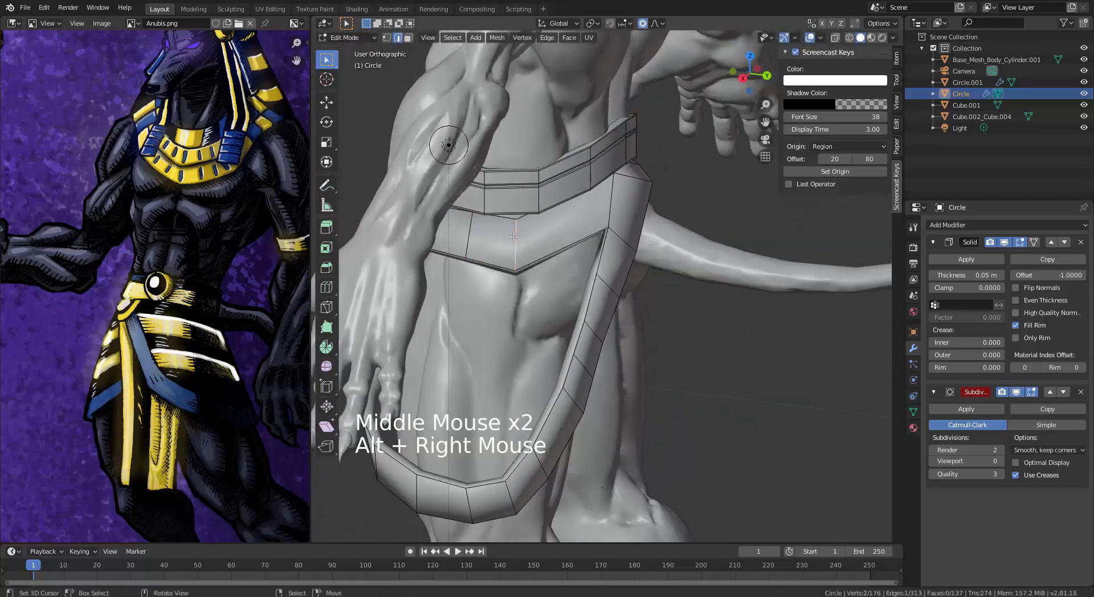
{"action": "key", "text": "g"}
{"action": "left_click", "coordinate": [574, 266]}
{"action": "middle_click_drag", "start_coordinate": [574, 266], "coordinate": [627, 240]}
{"action": "right_click", "coordinate": [664, 215]}
{"action": "right_click", "coordinate": [664, 215], "text": "alt"}
{"action": "key", "text": "g"}
{"action": "left_click", "coordinate": [644, 238]}
Step: Refine the spacing and height of the panel's cross edges so it curves around the hip below the belt
{"action": "key", "text": "g"}
{"action": "right_click", "coordinate": [659, 287]}
{"action": "key", "text": "g"}
{"action": "right_click", "coordinate": [539, 280]}
{"action": "key", "text": "g"}
{"action": "left_click", "coordinate": [536, 259]}
{"action": "key", "text": "g"}
{"action": "left_click", "coordinate": [505, 233]}
Step: Adjust individual vertices of the panel's front cross edge to sit against the belt and level the lower border
{"action": "middle_click_drag", "start_coordinate": [513, 239], "coordinate": [617, 222]}
{"action": "key", "text": "1"}
{"action": "key", "text": "g"}
{"action": "right_click", "coordinate": [618, 218]}
{"action": "key", "text": "g"}
{"action": "right_click", "coordinate": [620, 225]}
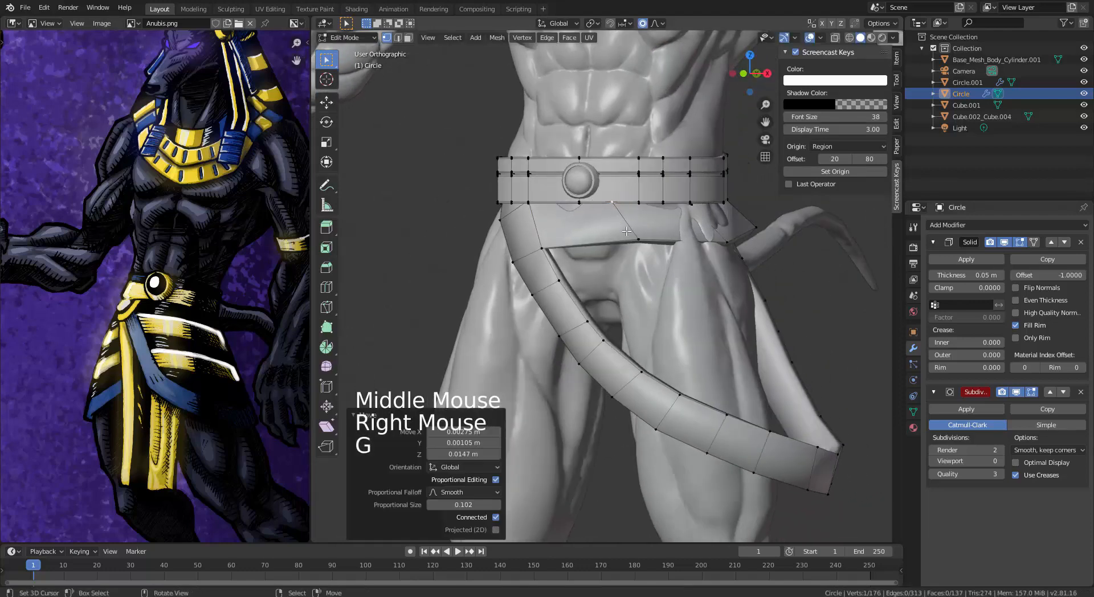
{"action": "key", "text": "g"}
{"action": "middle_click_drag", "start_coordinate": [618, 233], "coordinate": [619, 261]}
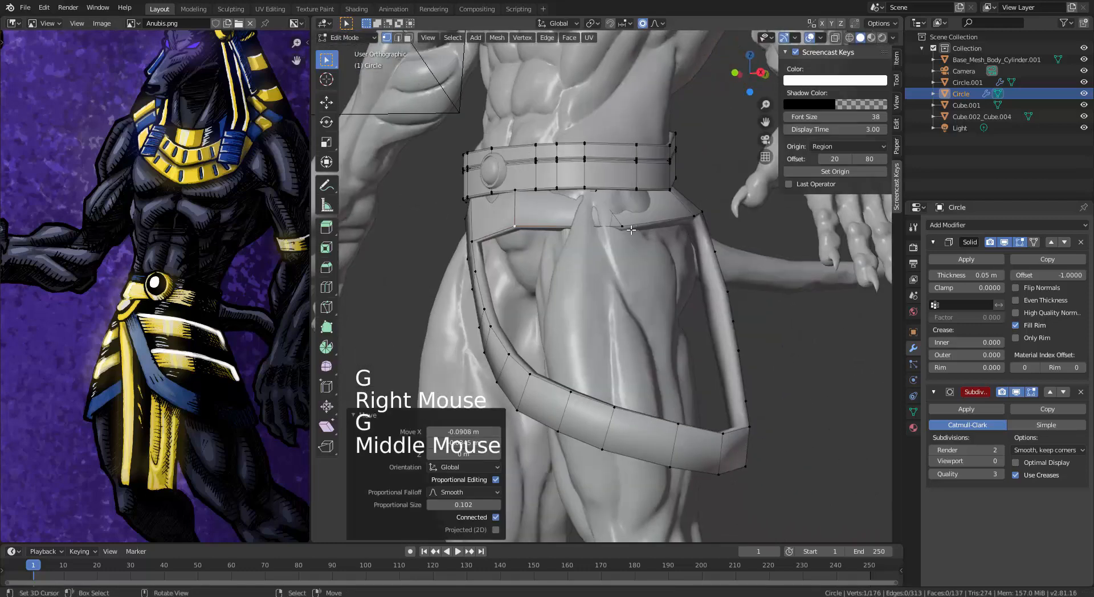
{"action": "right_click", "coordinate": [619, 261]}
{"action": "key", "text": "g"}
{"action": "middle_click_drag", "start_coordinate": [610, 255], "coordinate": [607, 240]}
{"action": "middle_click_drag", "start_coordinate": [625, 241], "coordinate": [624, 225]}
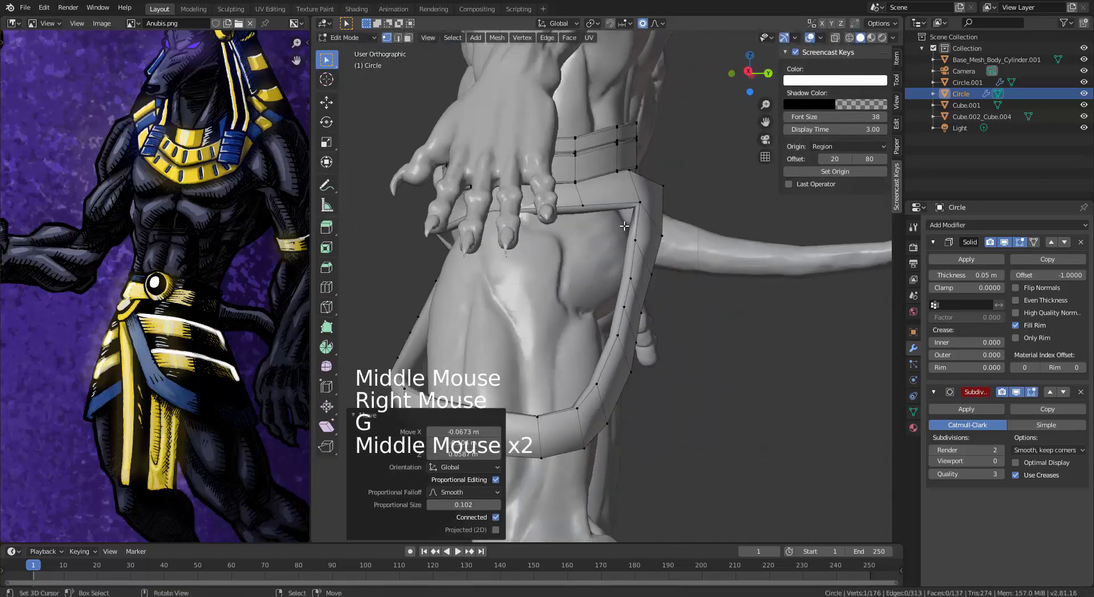
Step: Reposition the vertices along the panel's lower border at the side and rear of the hip, including the strap corner
{"action": "right_click", "coordinate": [638, 204]}
{"action": "key", "text": "g"}
{"action": "left_click", "coordinate": [630, 208]}
{"action": "right_click", "coordinate": [597, 218]}
{"action": "key", "text": "g"}
{"action": "left_click", "coordinate": [584, 212]}
{"action": "right_click", "coordinate": [586, 210]}
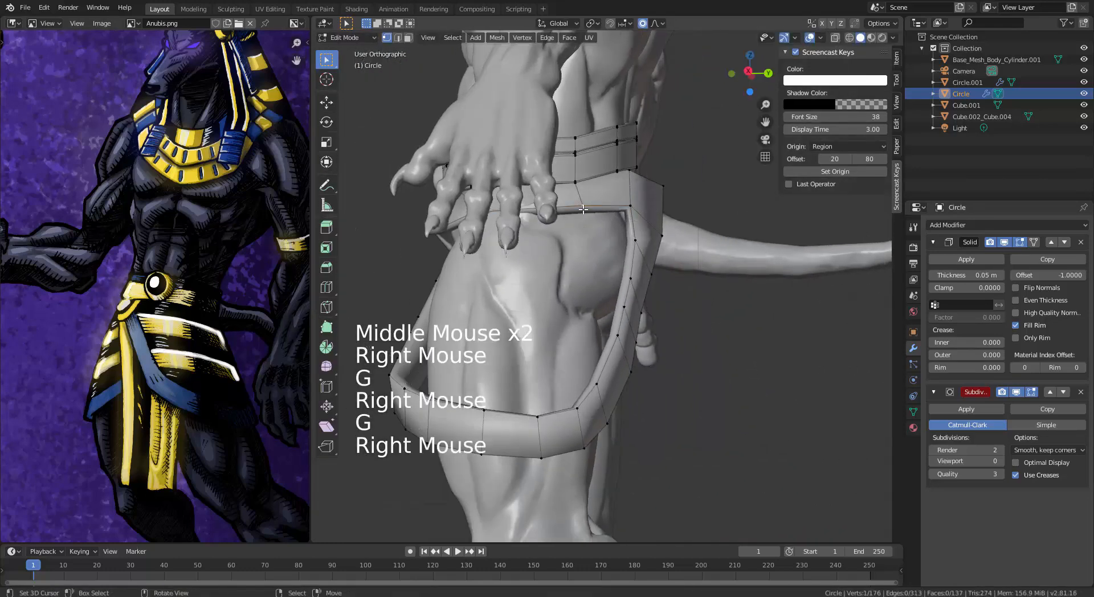
{"action": "key", "text": "g"}
{"action": "left_click", "coordinate": [596, 208]}
{"action": "middle_click_drag", "start_coordinate": [604, 208], "coordinate": [565, 253]}
{"action": "right_click", "coordinate": [571, 209]}
{"action": "key", "text": "g"}
{"action": "left_click", "coordinate": [564, 213]}
Step: Add a loop cut across the panel's front segment beside the strap and move the new edge away from the body
{"action": "key", "text": "ctrl+r"}
{"action": "left_click", "coordinate": [627, 225]}
{"action": "left_click", "coordinate": [627, 225]}
{"action": "key", "text": "g"}
{"action": "left_click", "coordinate": [760, 274]}
Step: Shift the two lower vertices at the front of the panel to even out its bottom border
{"action": "right_click", "coordinate": [550, 250]}
{"action": "key", "text": "g"}
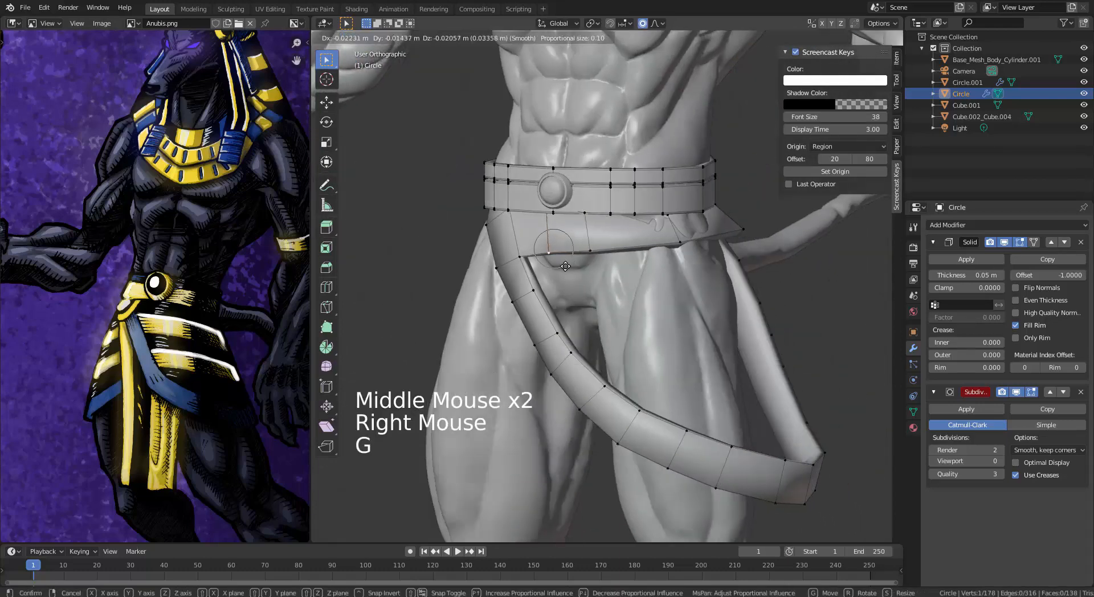
{"action": "left_click", "coordinate": [566, 266]}
{"action": "right_click", "coordinate": [627, 257]}
{"action": "key", "text": "g"}
{"action": "left_click", "coordinate": [631, 255]}
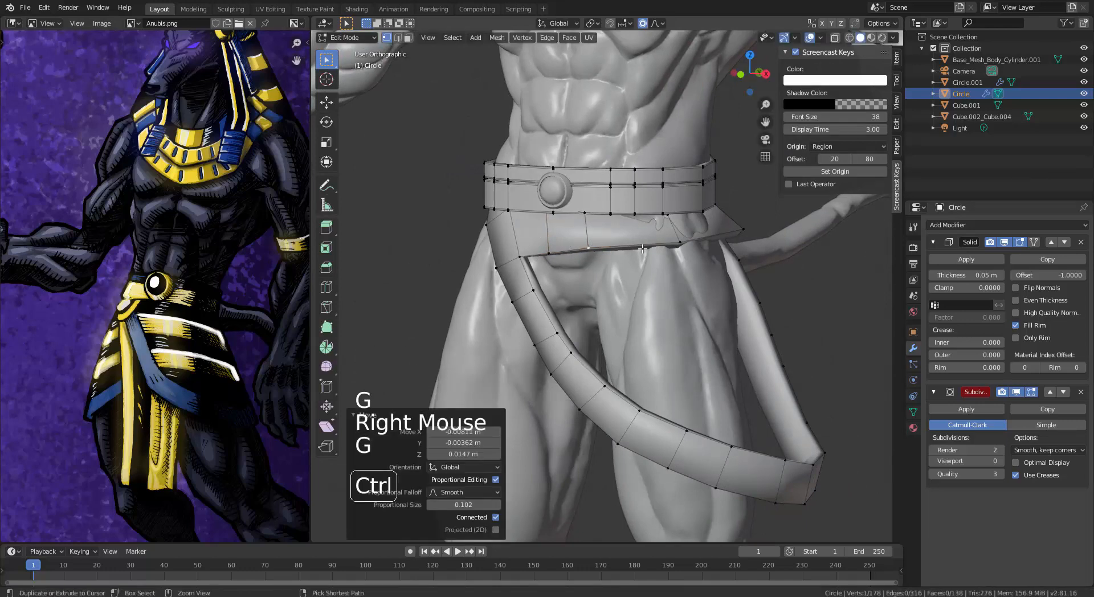
Step: Add a loop cut across the panel segment in front of the thigh and pull the new edge outward
{"action": "key", "text": "ctrl+r"}
{"action": "left_click", "coordinate": [642, 249]}
{"action": "middle_click_drag", "start_coordinate": [643, 249], "coordinate": [615, 168]}
{"action": "key", "text": "g"}
{"action": "left_click", "coordinate": [716, 305]}
Step: Tuck the panel's upper vertices above the thigh under the belt and adjust the neighbouring vertices
{"action": "right_click", "coordinate": [735, 232]}
{"action": "key", "text": "g"}
{"action": "left_click", "coordinate": [609, 164]}
{"action": "right_click", "coordinate": [615, 161]}
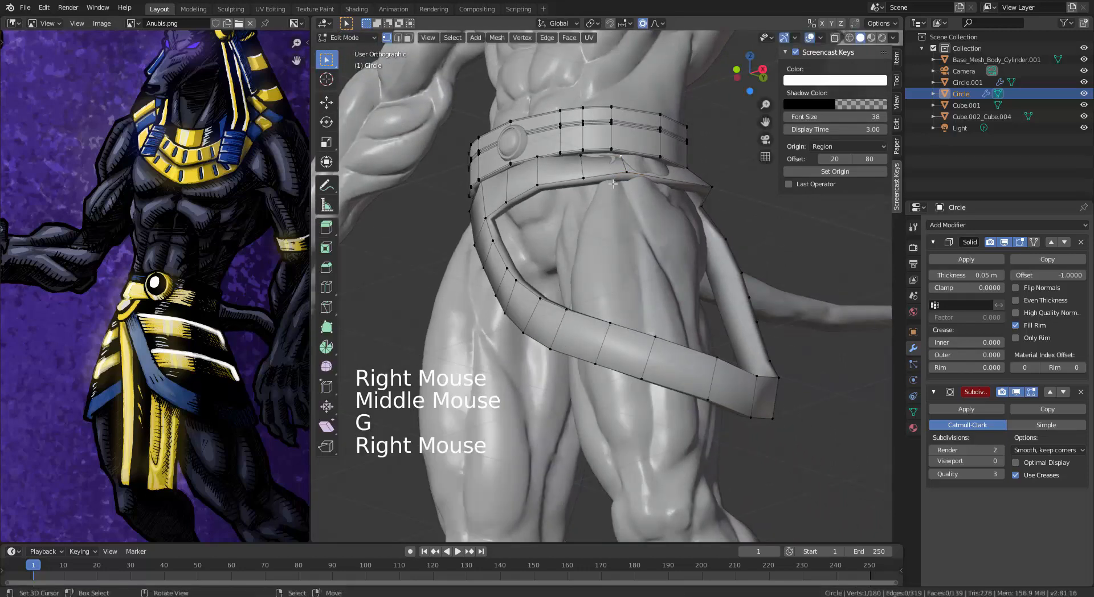
{"action": "key", "text": "g"}
{"action": "left_click", "coordinate": [605, 174]}
{"action": "right_click", "coordinate": [586, 159]}
{"action": "key", "text": "g"}
{"action": "left_click", "coordinate": [592, 172]}
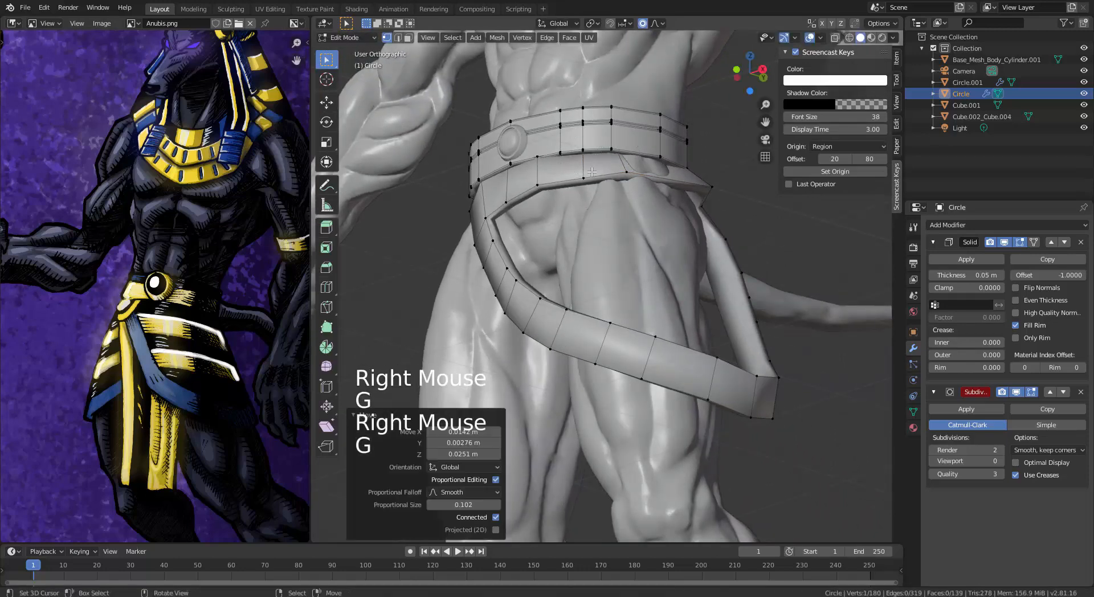
{"action": "middle_click_drag", "start_coordinate": [592, 172], "coordinate": [622, 192]}
{"action": "key", "text": "ctrl+r"}
{"action": "left_click", "coordinate": [640, 185]}
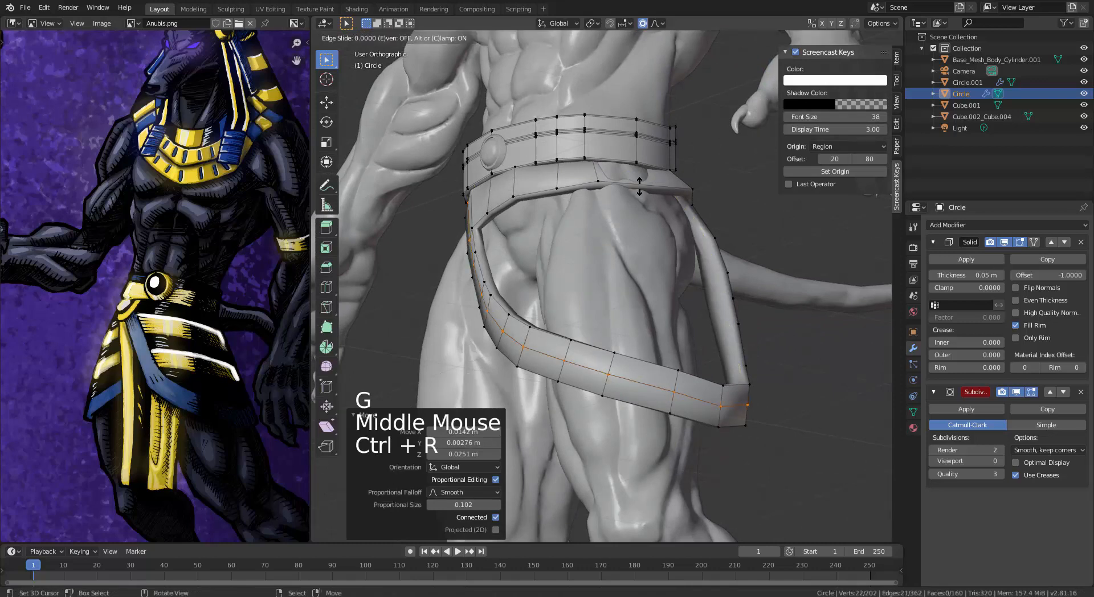
{"action": "key", "text": "ctrl+z"}
Step: Add a loop cut across the panel segment at the side of the hip and move the new edge outward
{"action": "key", "text": "ctrl+r"}
{"action": "left_click", "coordinate": [632, 165]}
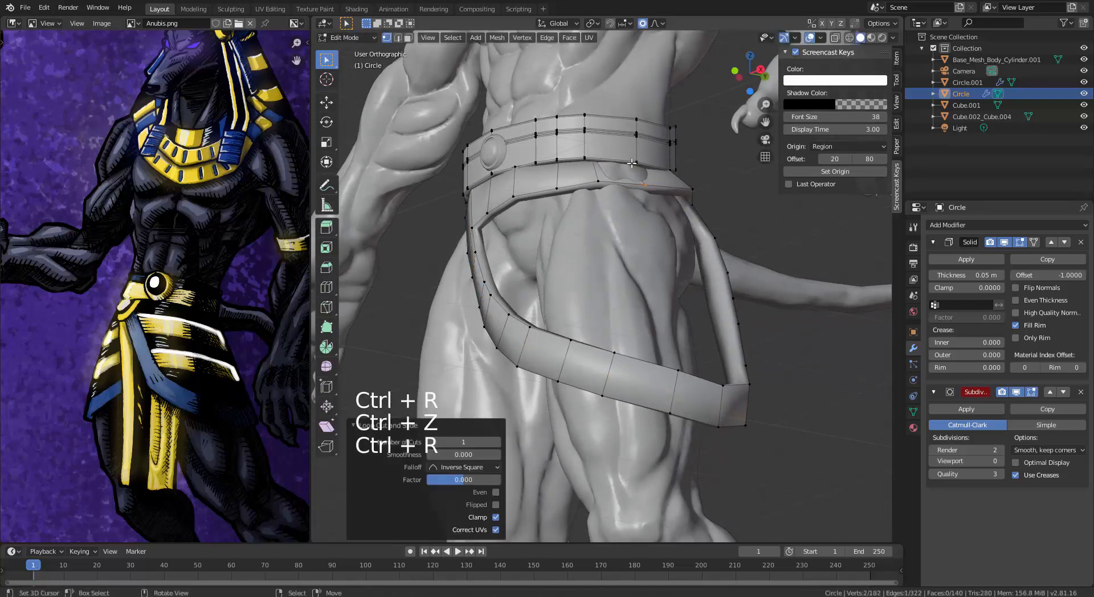
{"action": "right_click", "coordinate": [639, 178], "text": "alt"}
{"action": "key", "text": "g"}
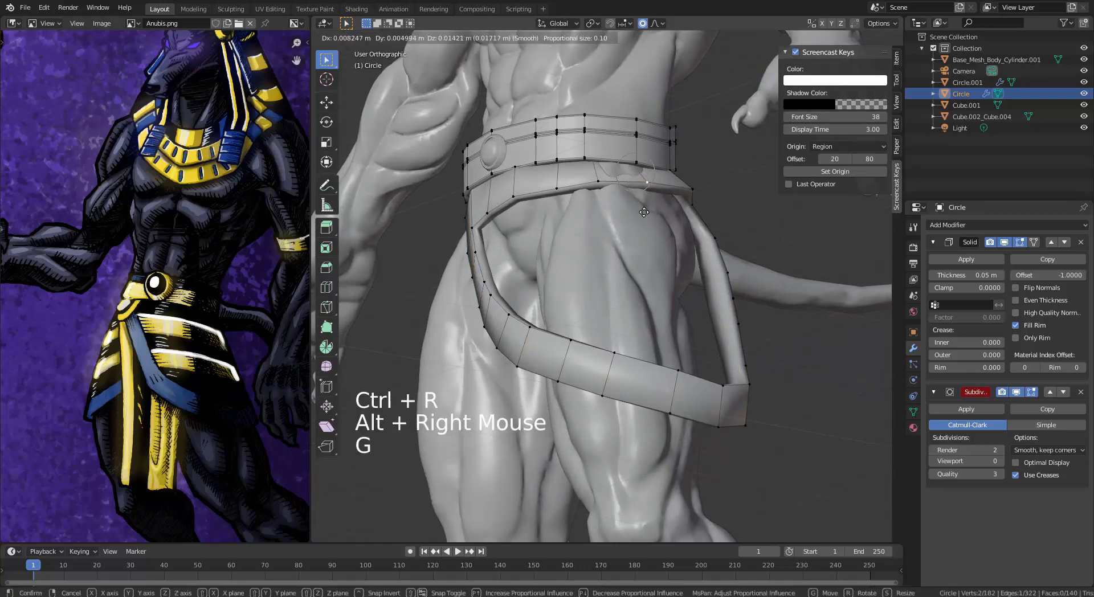
{"action": "middle_click_drag", "start_coordinate": [644, 209], "coordinate": [600, 201]}
Step: In wireframe display, move the panel's two hidden upper vertices at the hip outward beneath the belt, and return to solid display
{"action": "right_click", "coordinate": [554, 156]}
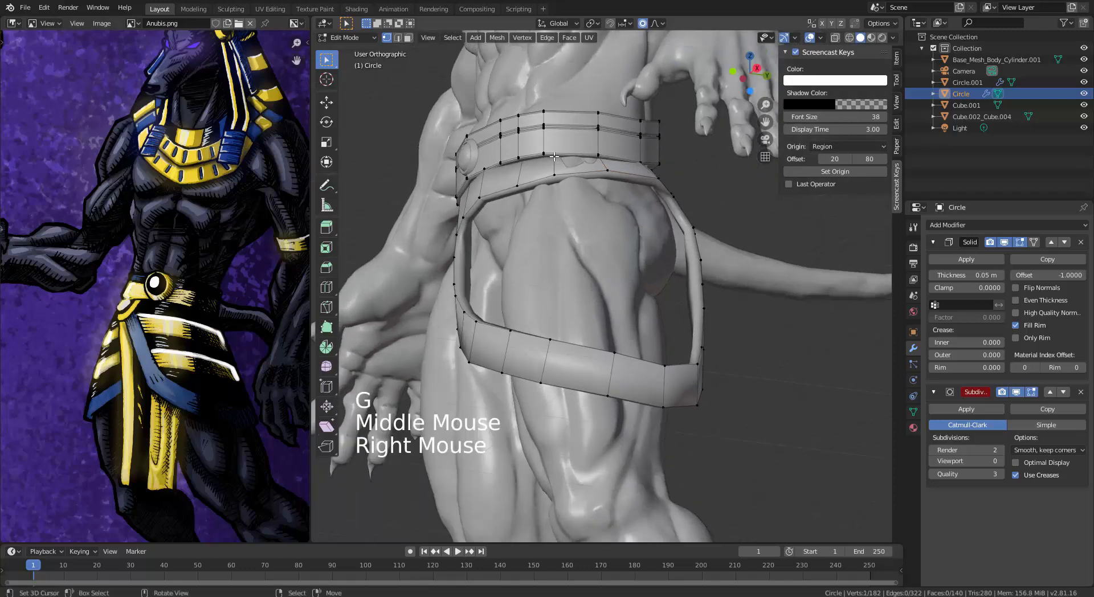
{"action": "key", "text": "z"}
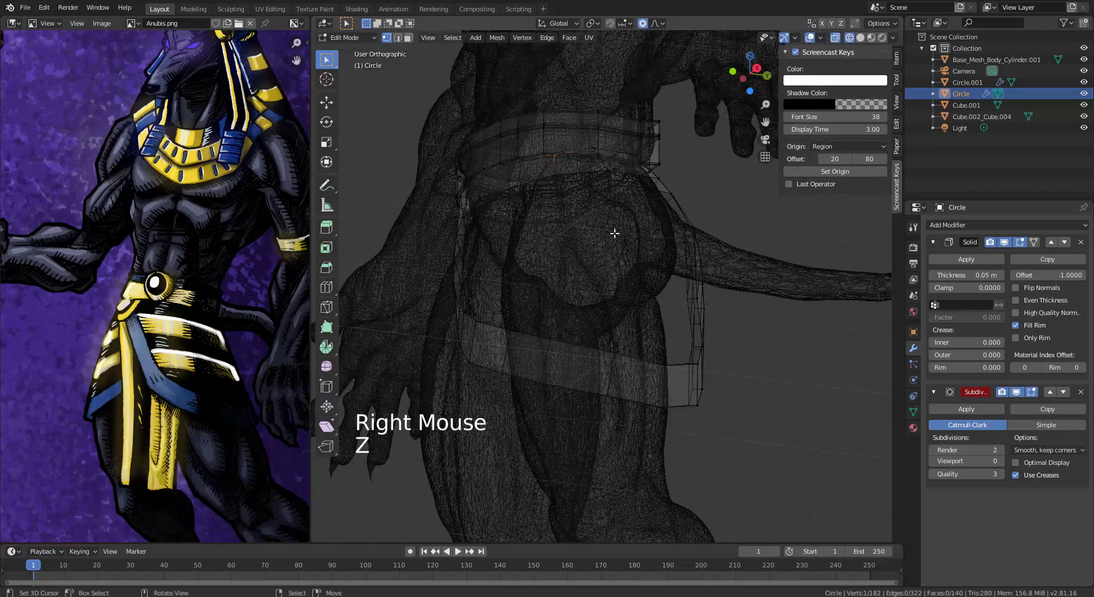
{"action": "key", "text": "g"}
{"action": "left_click", "coordinate": [615, 245]}
{"action": "key", "text": "z"}
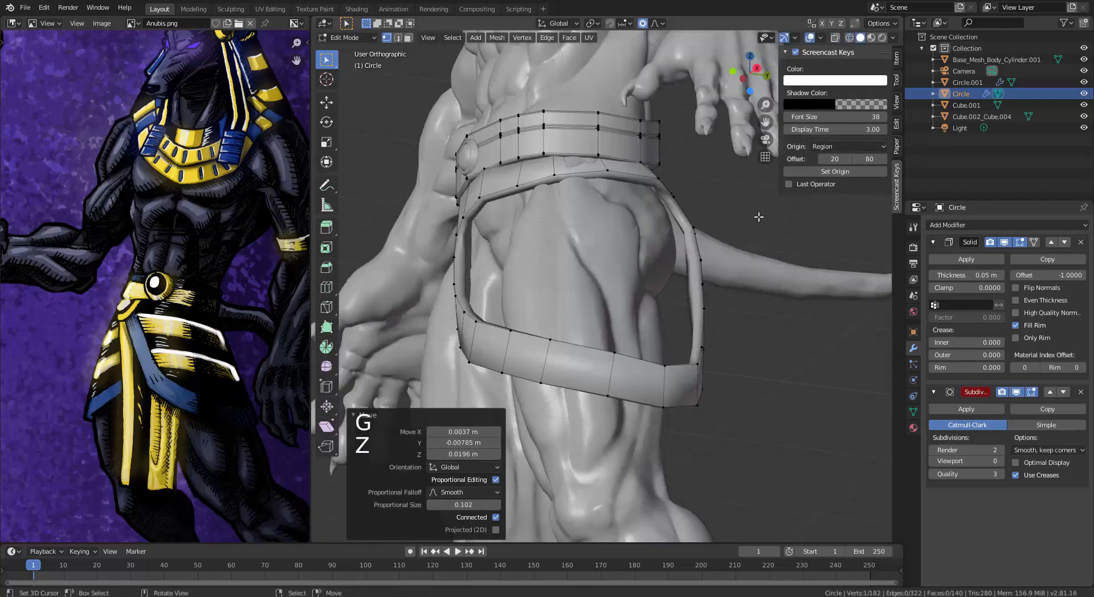
{"action": "key", "text": "z"}
{"action": "right_click", "coordinate": [598, 147]}
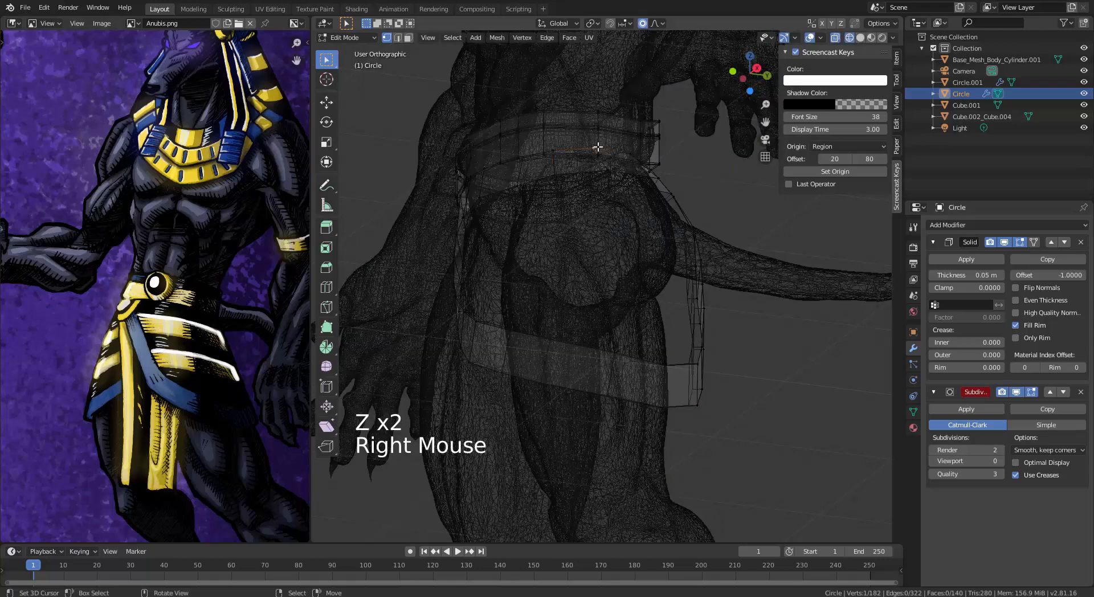
{"action": "middle_click_drag", "start_coordinate": [629, 193], "coordinate": [655, 196]}
{"action": "key", "text": "g"}
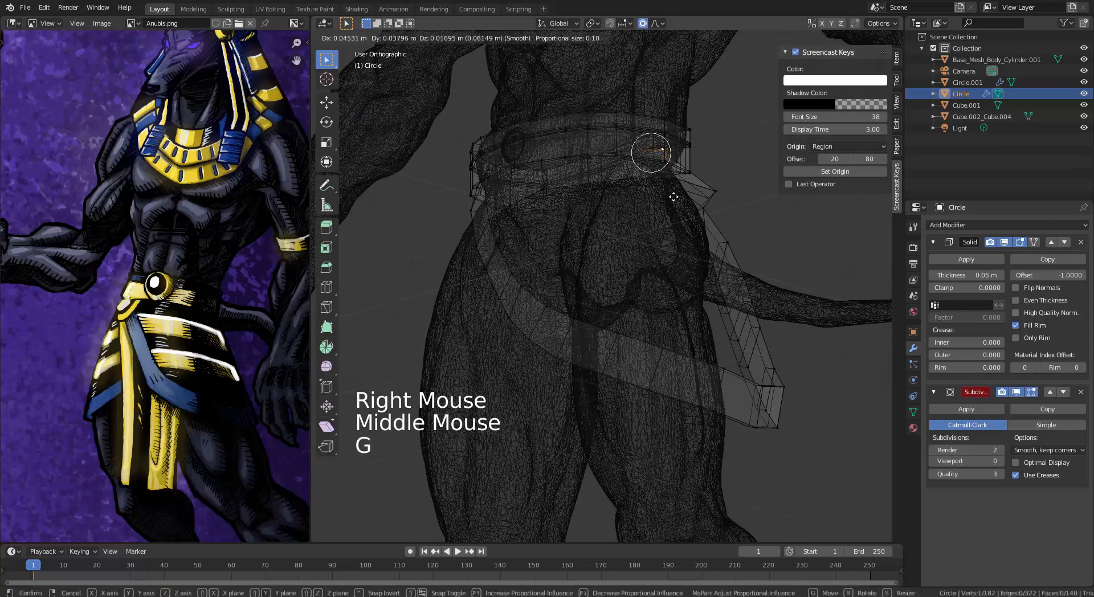
{"action": "left_click", "coordinate": [674, 196]}
{"action": "key", "text": "z"}
{"action": "left_click", "coordinate": [749, 209]}
Step: Adjust the panel's lower vertices on the rear side of the hip to smooth the bottom border there
{"action": "middle_click_drag", "start_coordinate": [688, 217], "coordinate": [501, 256]}
{"action": "right_click", "coordinate": [468, 232]}
{"action": "key", "text": "g"}
{"action": "left_click", "coordinate": [518, 269]}
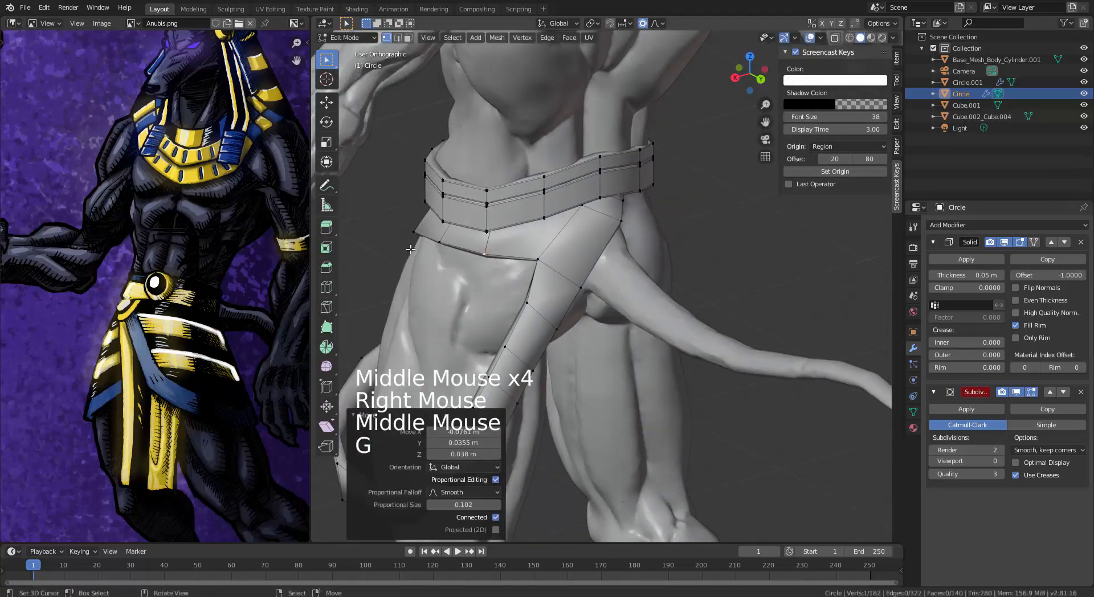
{"action": "right_click", "coordinate": [415, 231]}
{"action": "key", "text": "g"}
{"action": "right_click", "coordinate": [441, 240]}
{"action": "key", "text": "g"}
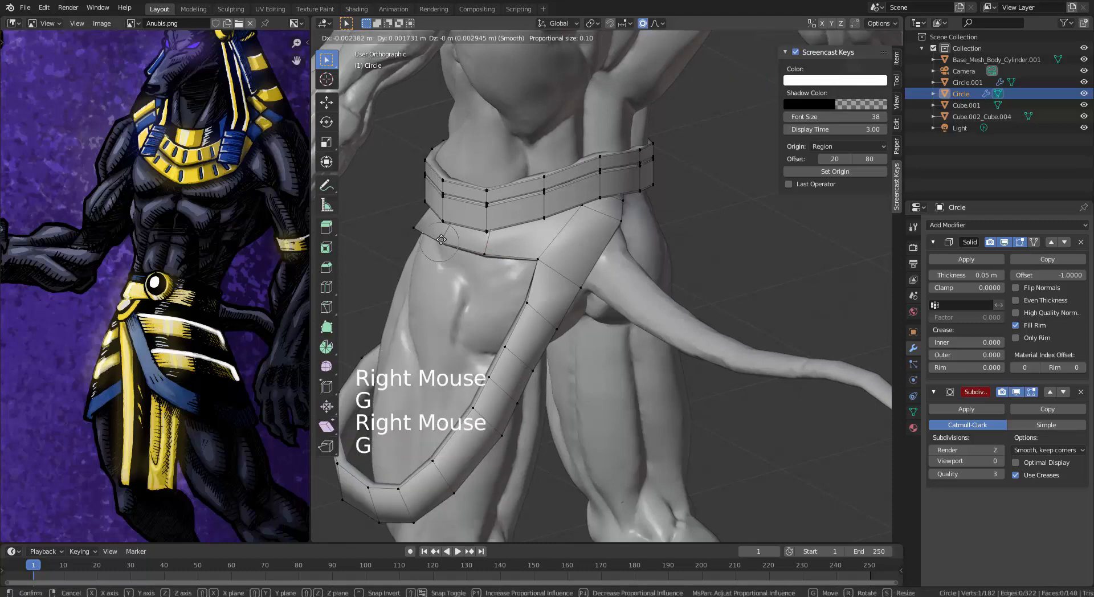
{"action": "right_click", "coordinate": [440, 240]}
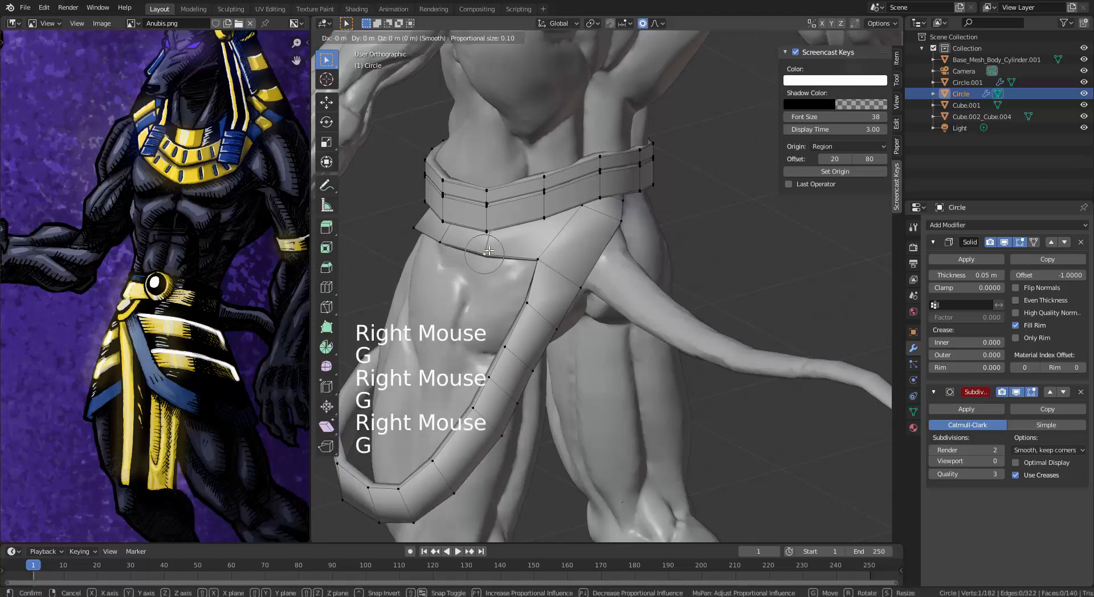
{"action": "key", "text": "g"}
{"action": "left_click", "coordinate": [489, 251]}
Step: Lower the panel's outer hip vertex slightly and raise the two lower front vertices beside the strap
{"action": "middle_click_drag", "start_coordinate": [489, 251], "coordinate": [659, 291]}
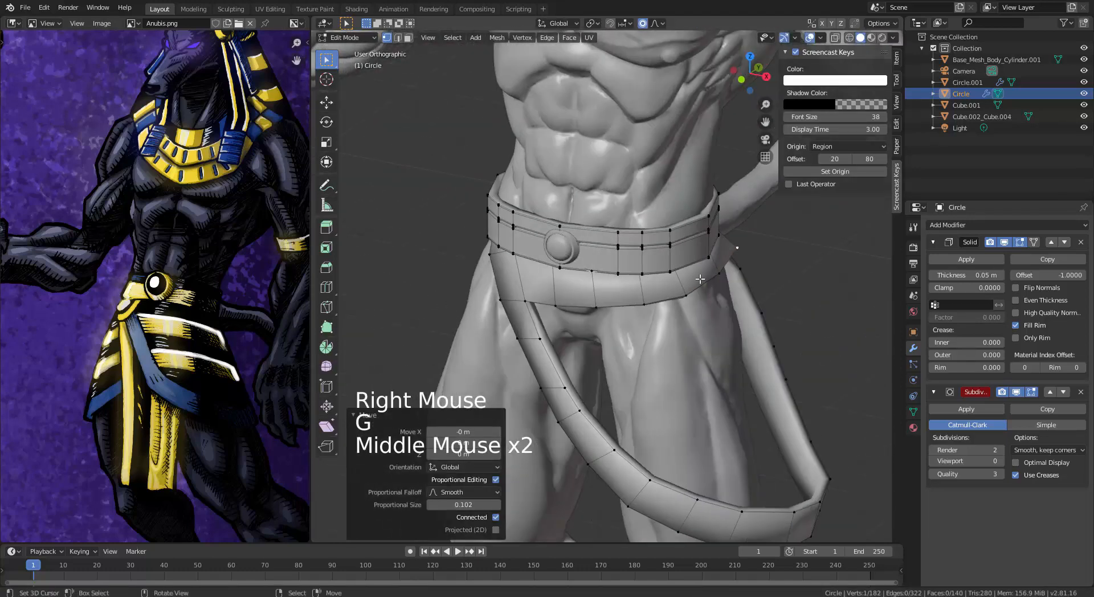
{"action": "key", "text": "g"}
{"action": "left_click", "coordinate": [733, 266]}
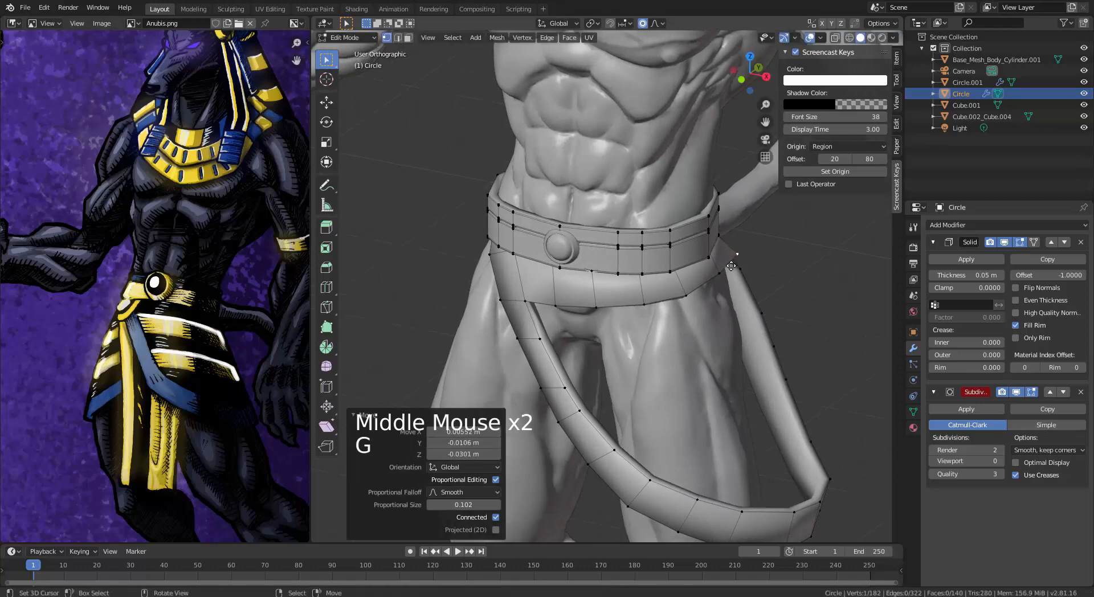
{"action": "middle_click_drag", "start_coordinate": [579, 310], "coordinate": [615, 307]}
{"action": "right_click", "coordinate": [628, 290]}
{"action": "right_click", "coordinate": [597, 301], "text": "shift"}
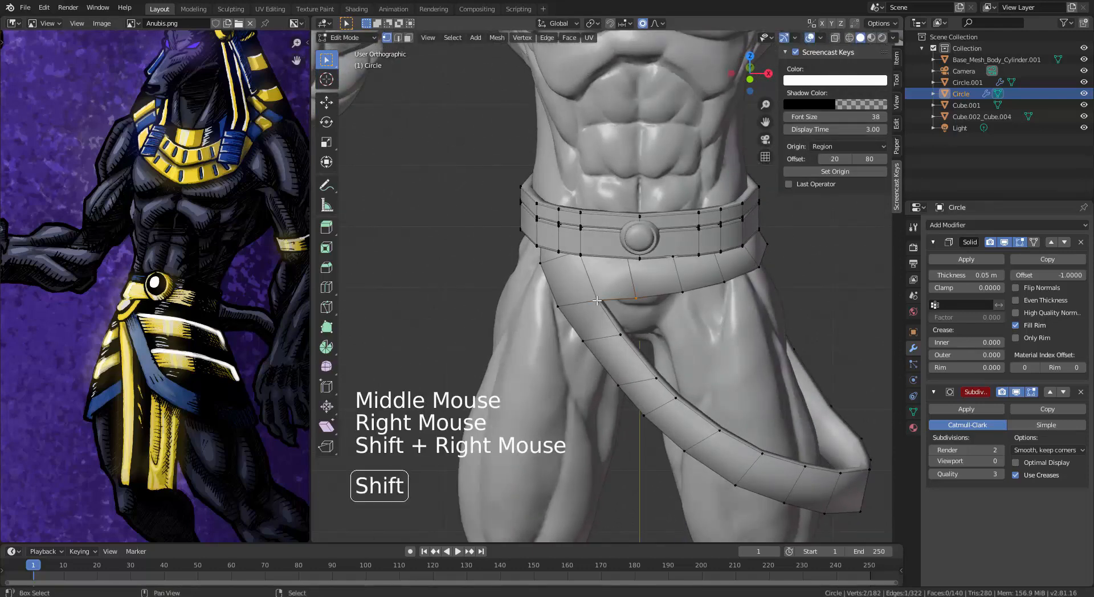
{"action": "key", "text": "g"}
{"action": "left_click", "coordinate": [636, 353]}
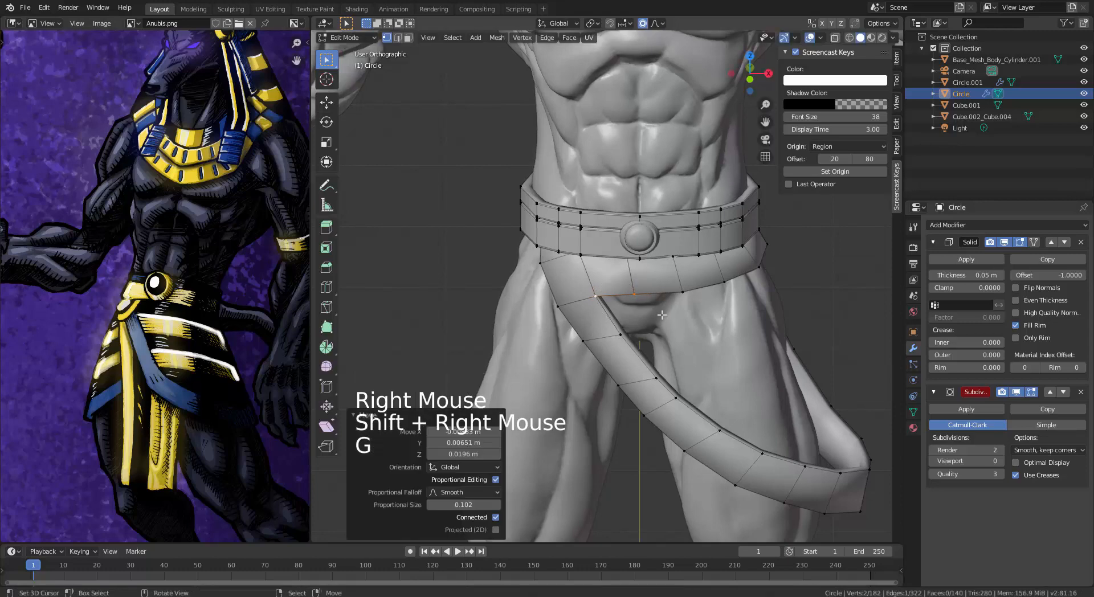
Step: Reposition the vertices where the panel's lower border meets the rear strap, and the strap's upper outer vertex near the tail
{"action": "middle_click_drag", "start_coordinate": [635, 342], "coordinate": [576, 320]}
{"action": "middle_click_drag", "start_coordinate": [604, 308], "coordinate": [556, 256]}
{"action": "right_click", "coordinate": [656, 267]}
{"action": "key", "text": "g"}
{"action": "left_click", "coordinate": [673, 291]}
{"action": "key", "text": "g"}
{"action": "left_click", "coordinate": [672, 299]}
{"action": "right_click", "coordinate": [554, 255]}
{"action": "key", "text": "g"}
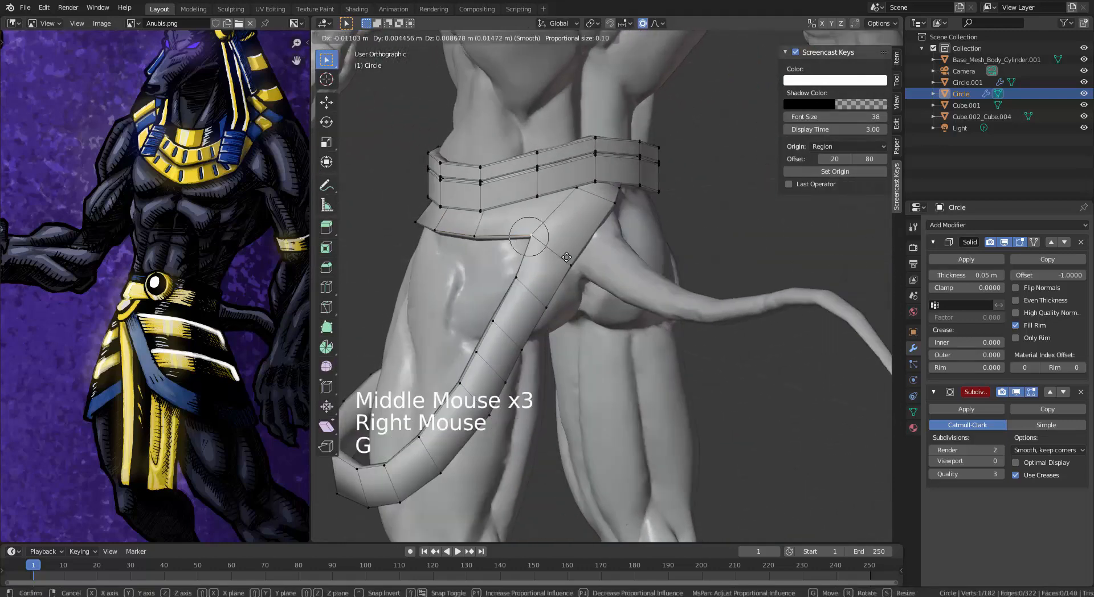
{"action": "left_click", "coordinate": [573, 256]}
{"action": "right_click", "coordinate": [607, 217]}
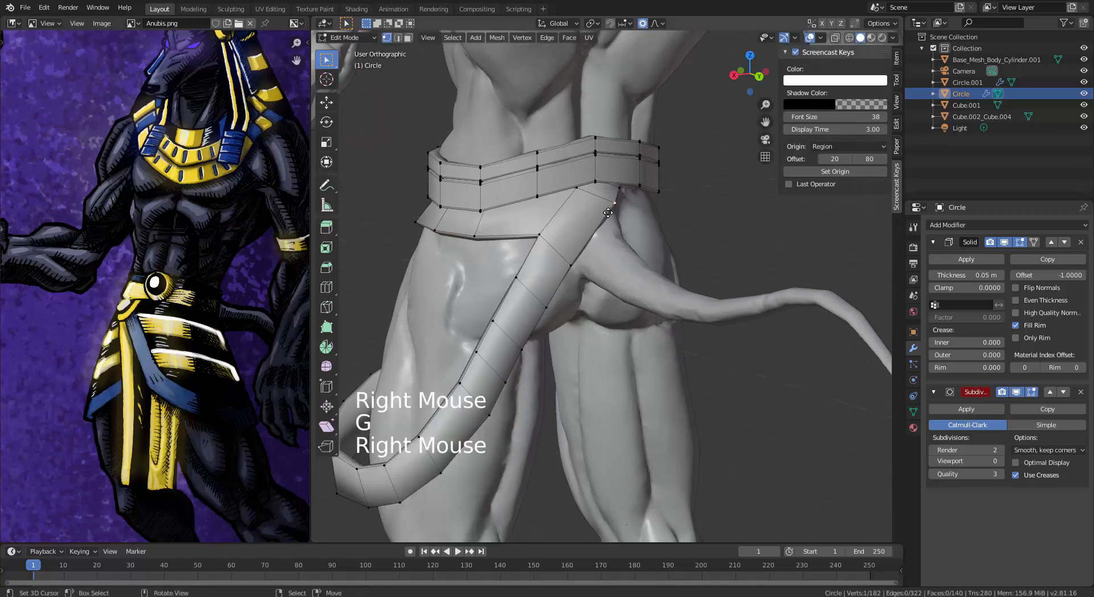
{"action": "key", "text": "g"}
{"action": "left_click", "coordinate": [604, 220]}
Step: Pull the strap's lowest outer corner inward and up using proportional editing with a size of about 0.51
{"action": "middle_click_drag", "start_coordinate": [577, 369], "coordinate": [627, 411]}
{"action": "scroll", "coordinate": [556, 358], "scroll_direction": "down", "scroll_amount": 4}
{"action": "middle_click_drag", "start_coordinate": [627, 411], "coordinate": [703, 446]}
{"action": "right_click", "coordinate": [587, 423], "text": "alt"}
{"action": "key", "text": "g"}
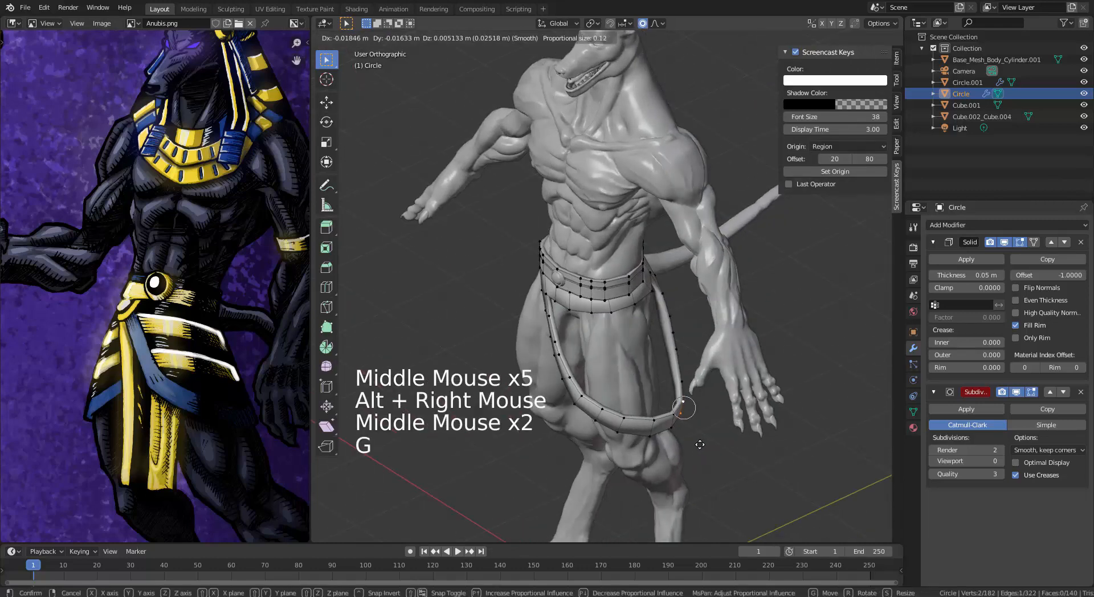
{"action": "scroll", "coordinate": [699, 440], "scroll_direction": "down", "scroll_amount": 7}
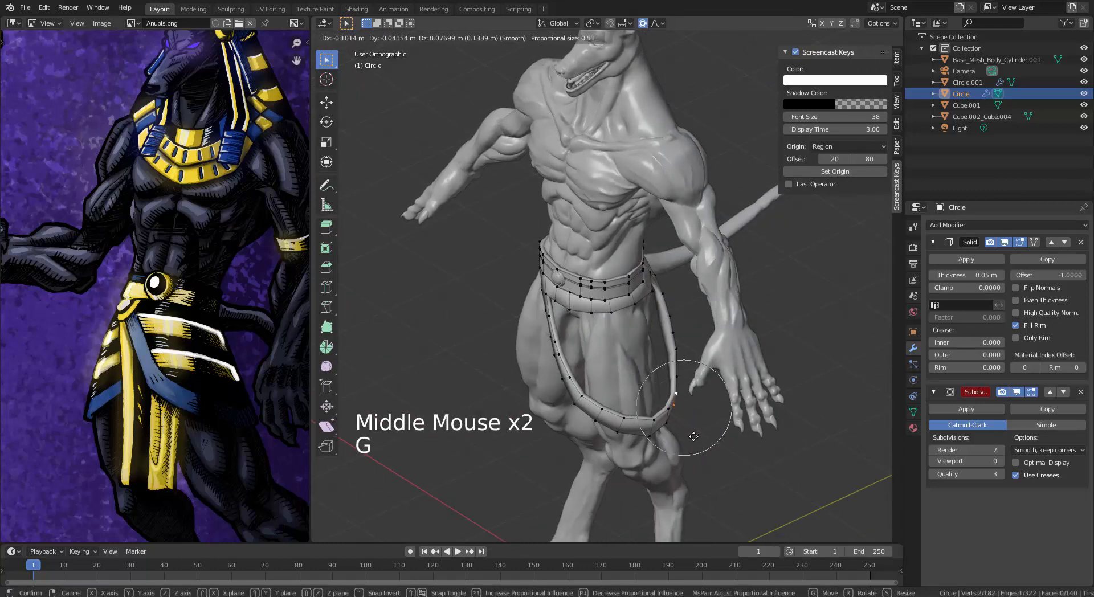
{"action": "left_click", "coordinate": [694, 437]}
Step: Extrude the panel's lower border in front view by 0.216 m in X and -0.35 m in Z
{"action": "middle_click_drag", "start_coordinate": [694, 437], "coordinate": [751, 414]}
{"action": "scroll", "coordinate": [701, 410], "scroll_direction": "up", "scroll_amount": 3}
{"action": "middle_click_drag", "start_coordinate": [684, 407], "coordinate": [609, 326]}
{"action": "middle_click_drag", "start_coordinate": [610, 255], "coordinate": [700, 281]}
{"action": "right_click", "coordinate": [591, 261]}
{"action": "right_click", "coordinate": [620, 256], "text": "shift"}
{"action": "right_click", "coordinate": [635, 269], "text": "shift"}
{"action": "key", "text": "KP_3"}
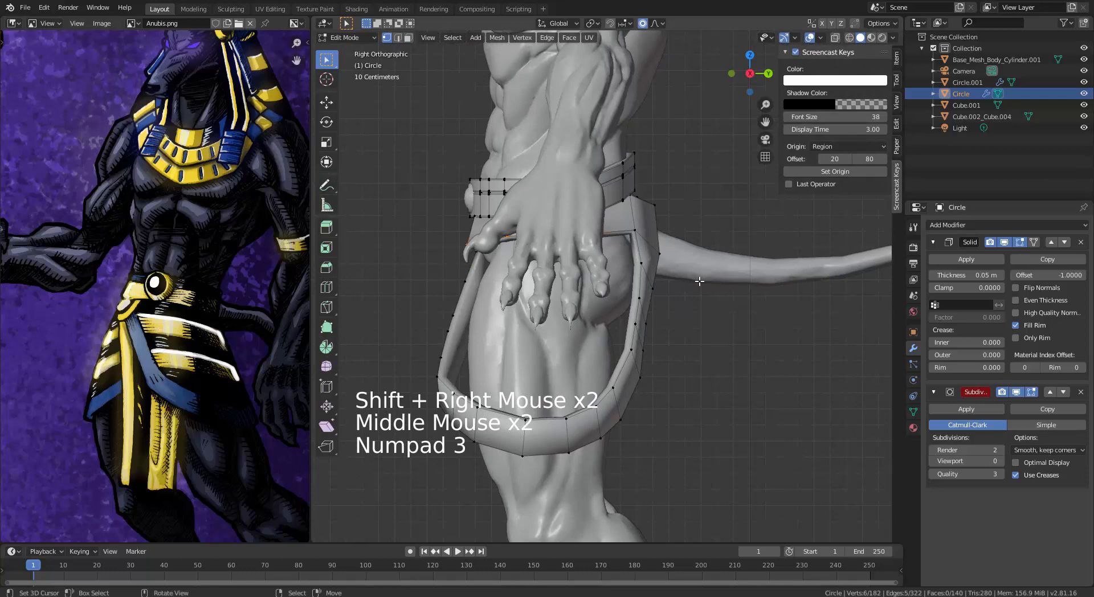
{"action": "key", "text": "KP_1"}
{"action": "key", "text": "e"}
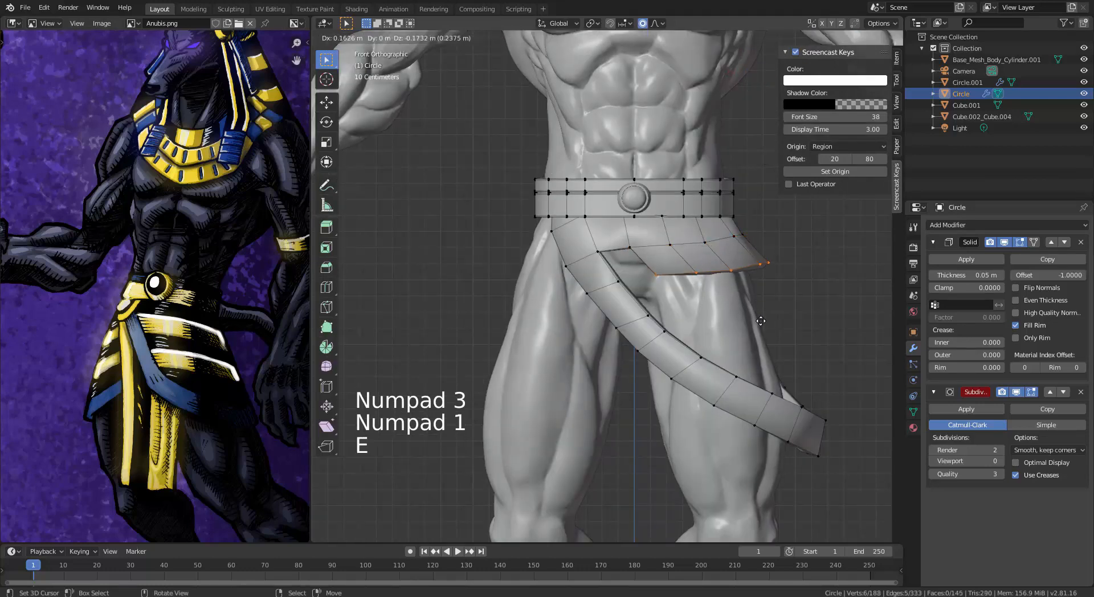
{"action": "left_click", "coordinate": [770, 347]}
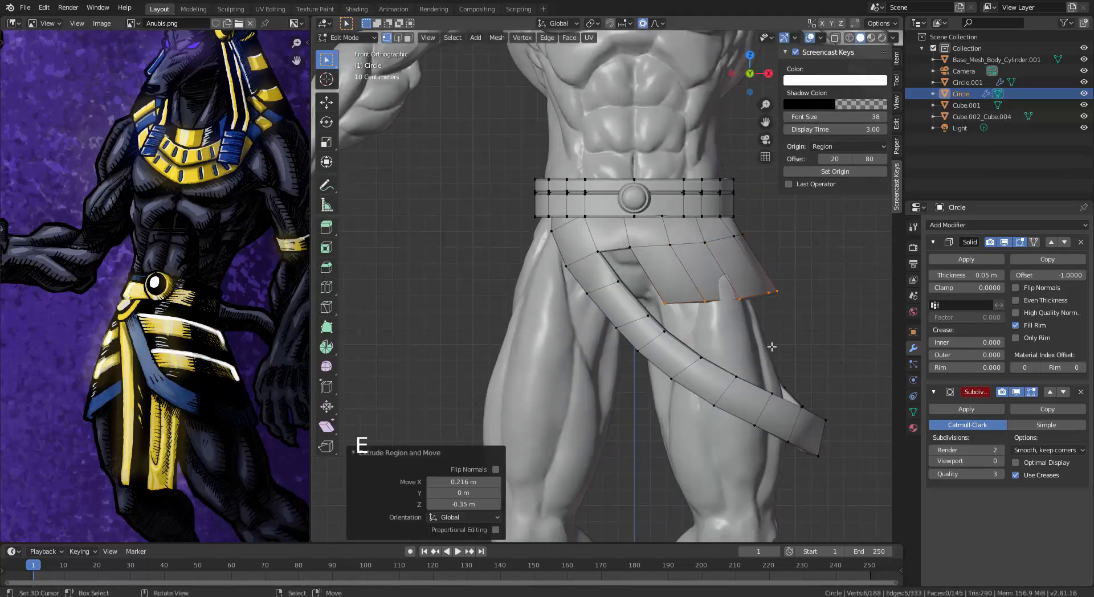
Step: Scale, rotate and flatten the panel's lower border along X, and move it 0.0318 m in X and 0.0212 m in Z
{"action": "key", "text": "s"}
{"action": "left_click", "coordinate": [801, 368]}
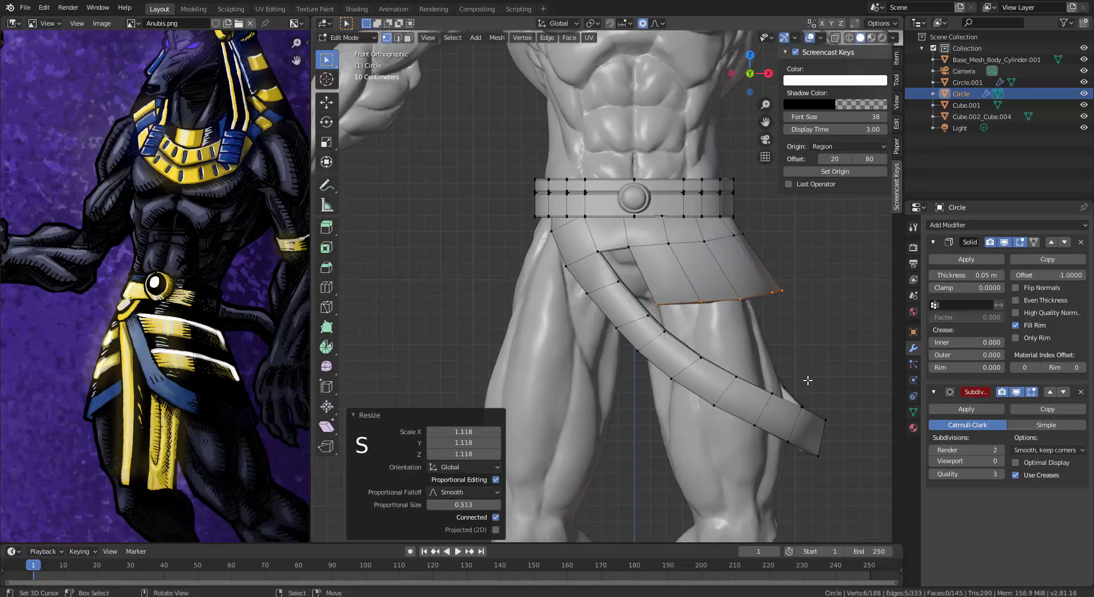
{"action": "key", "text": "r"}
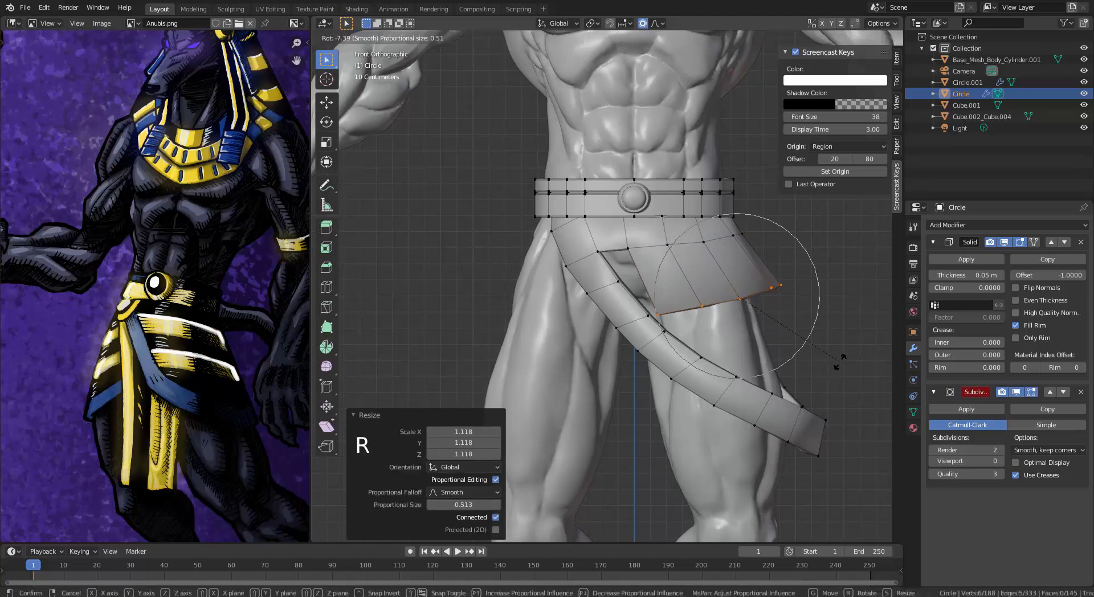
{"action": "key", "text": "s"}
{"action": "key", "text": "x"}
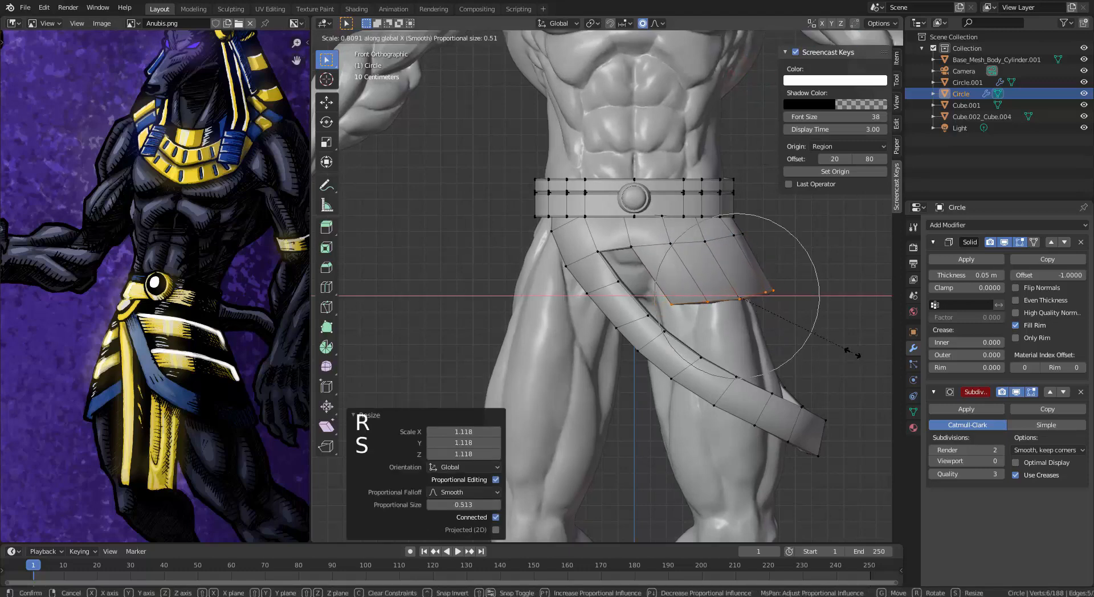
{"action": "left_click", "coordinate": [853, 356]}
{"action": "key", "text": "g"}
{"action": "left_click", "coordinate": [853, 358]}
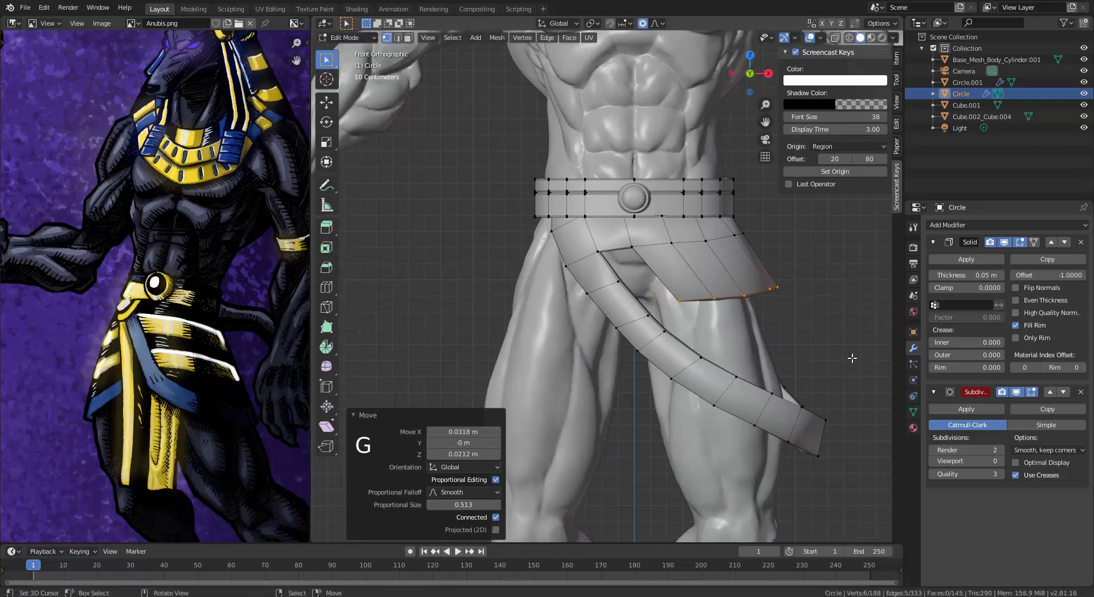
Step: Extrude the panel's lower border 0.329 m in X and -0.392 m in Z, and trackball-rotate it by 50.4° and 10.3°
{"action": "key", "text": "e"}
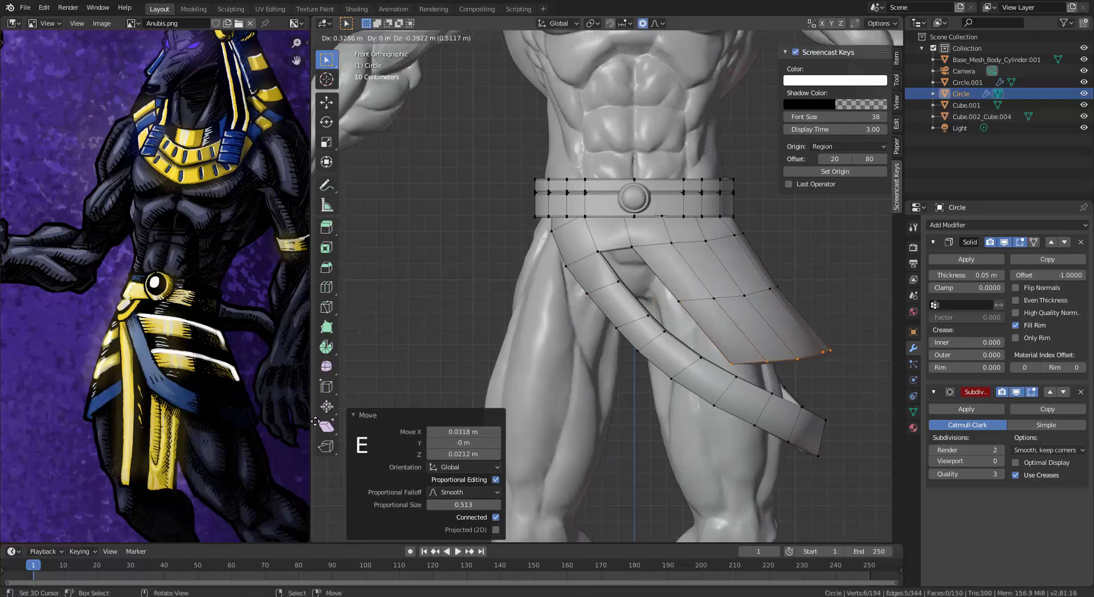
{"action": "left_click", "coordinate": [316, 421]}
{"action": "middle_click_drag", "start_coordinate": [665, 285], "coordinate": [693, 396]}
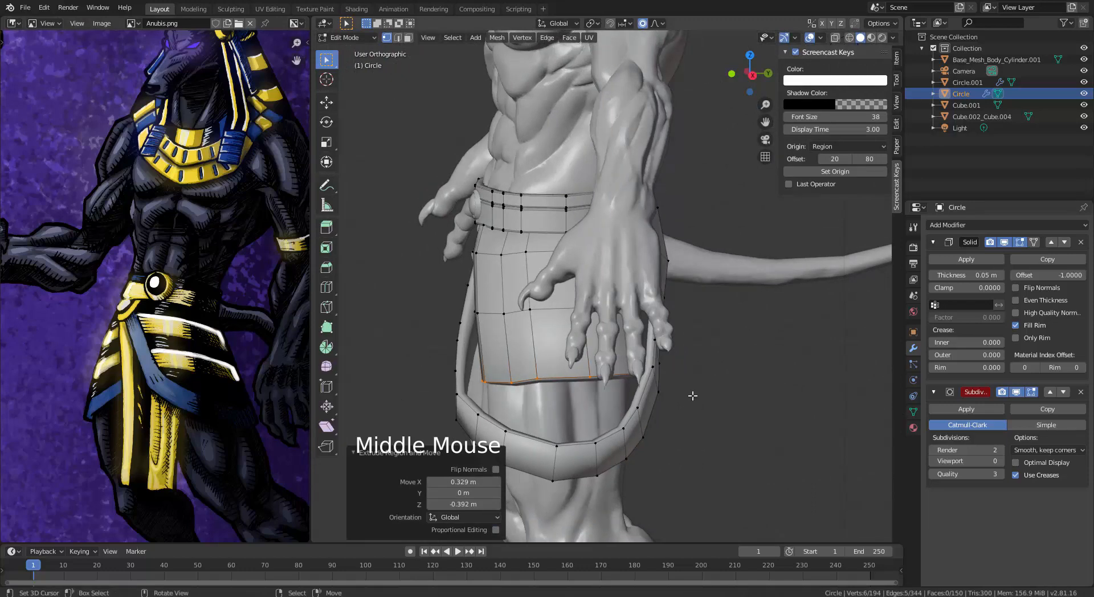
{"action": "key", "text": "r"}
{"action": "key", "text": "r"}
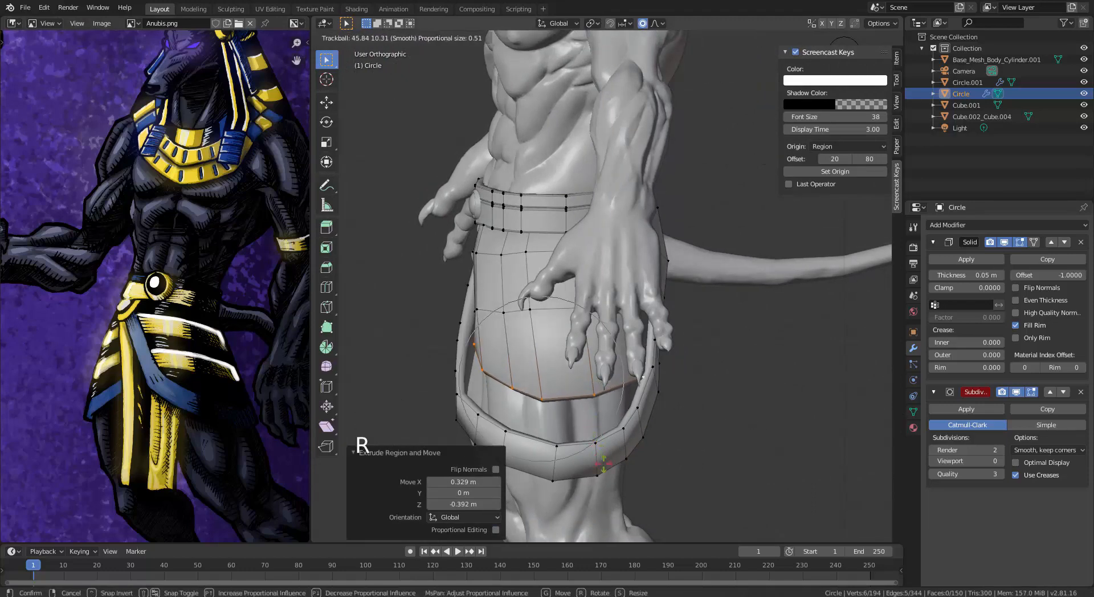
{"action": "left_click", "coordinate": [604, 467]}
Step: Smooth the new lower border once with smoothing 0.5 and move it down toward the strap in front view
{"action": "key", "text": "KP_1"}
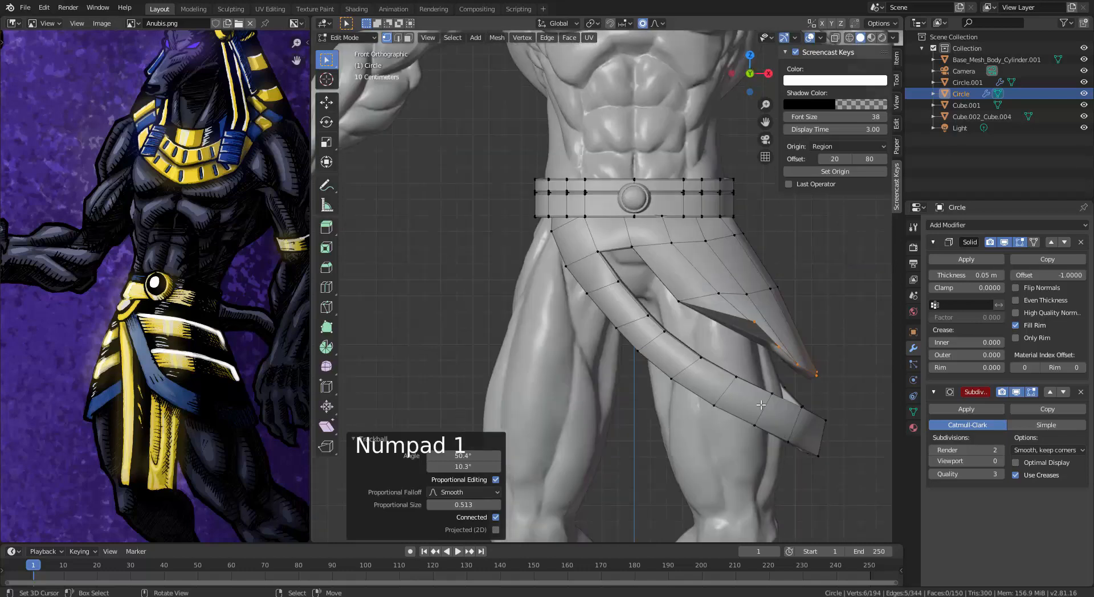
{"action": "key", "text": "alt+q"}
{"action": "key", "text": "g"}
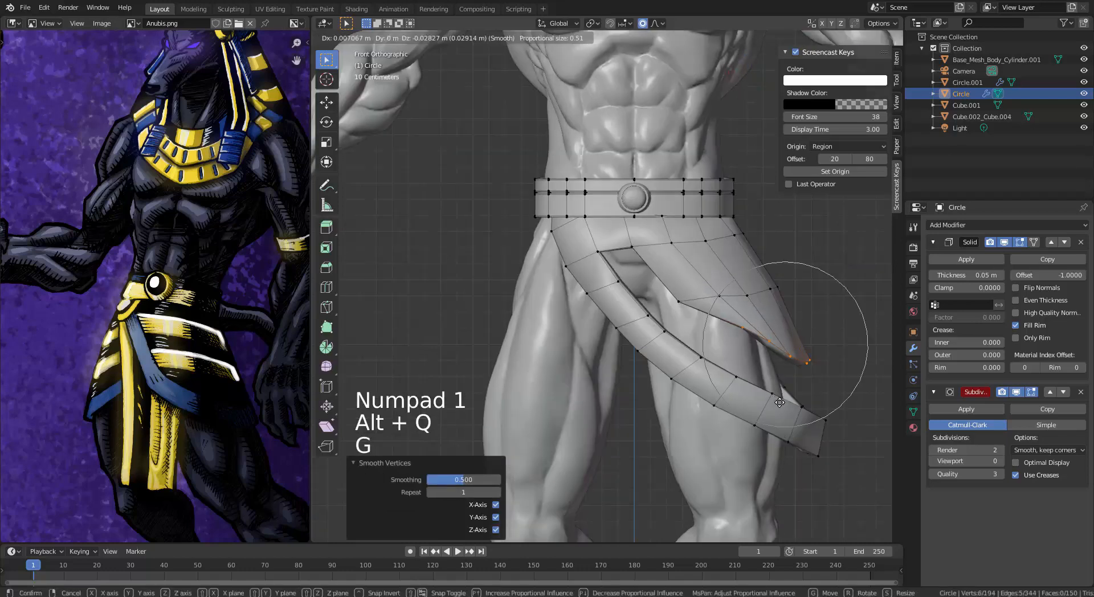
{"action": "left_click", "coordinate": [788, 429]}
Step: Reposition single front vertices on the panel's lower border so it follows the curve of the strap
{"action": "right_click", "coordinate": [753, 367]}
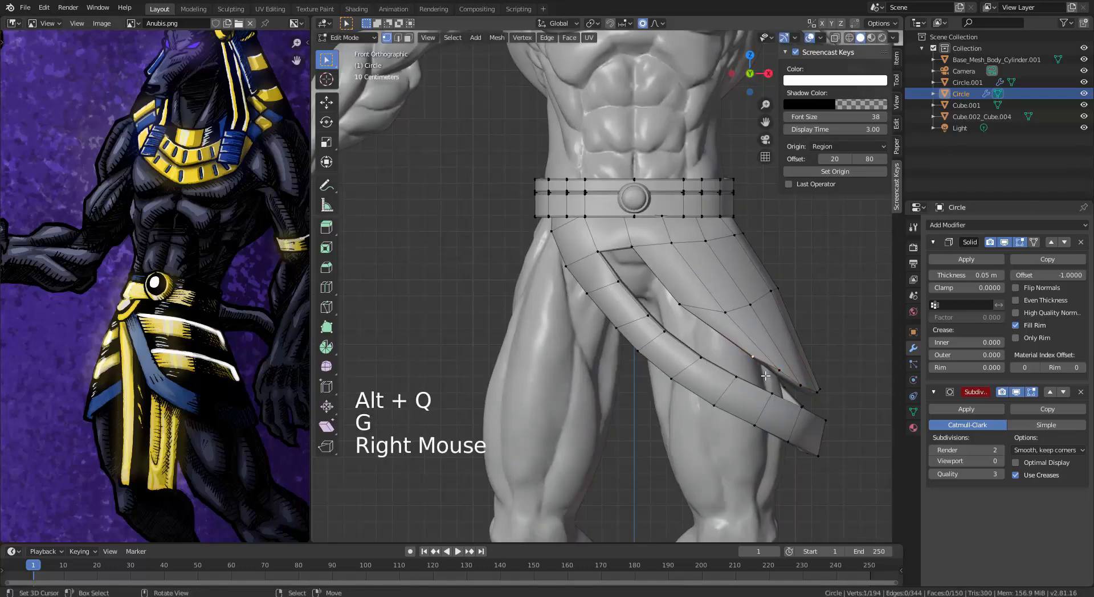
{"action": "key", "text": "g"}
{"action": "left_click", "coordinate": [757, 383]}
{"action": "middle_click_drag", "start_coordinate": [757, 383], "coordinate": [684, 379]}
{"action": "middle_click_drag", "start_coordinate": [684, 379], "coordinate": [567, 394]}
{"action": "right_click", "coordinate": [560, 375]}
{"action": "key", "text": "g"}
{"action": "left_click", "coordinate": [556, 379]}
{"action": "right_click", "coordinate": [549, 394]}
Step: Fill the gap between the panel's lower border and the strap with a row of quad faces around the thigh
{"action": "scroll", "coordinate": [569, 412], "scroll_direction": "up", "scroll_amount": 2}
{"action": "middle_click_drag", "start_coordinate": [567, 394], "coordinate": [486, 332]}
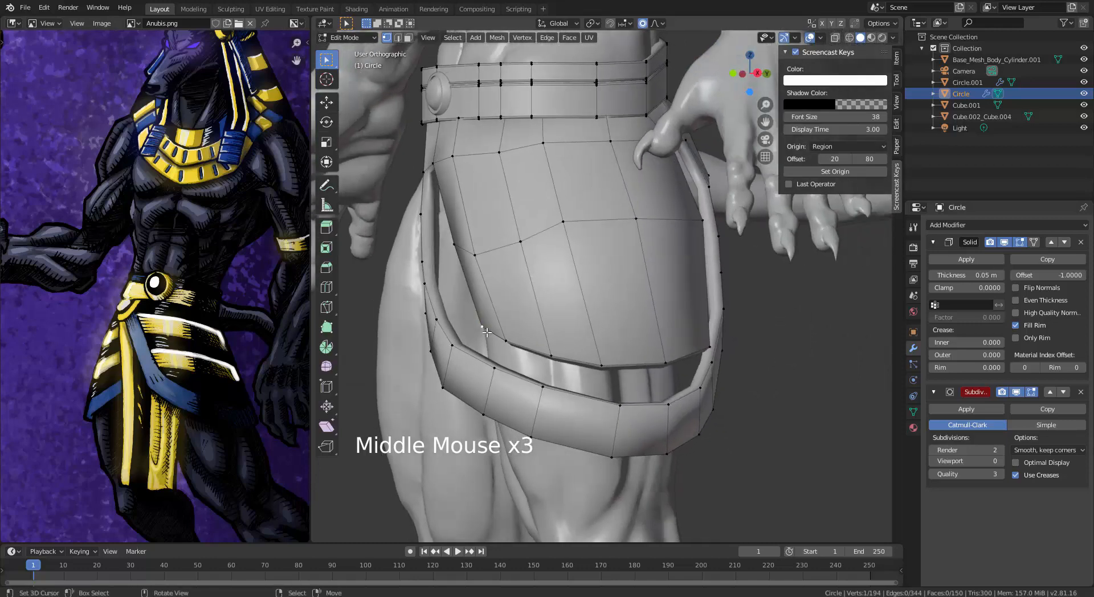
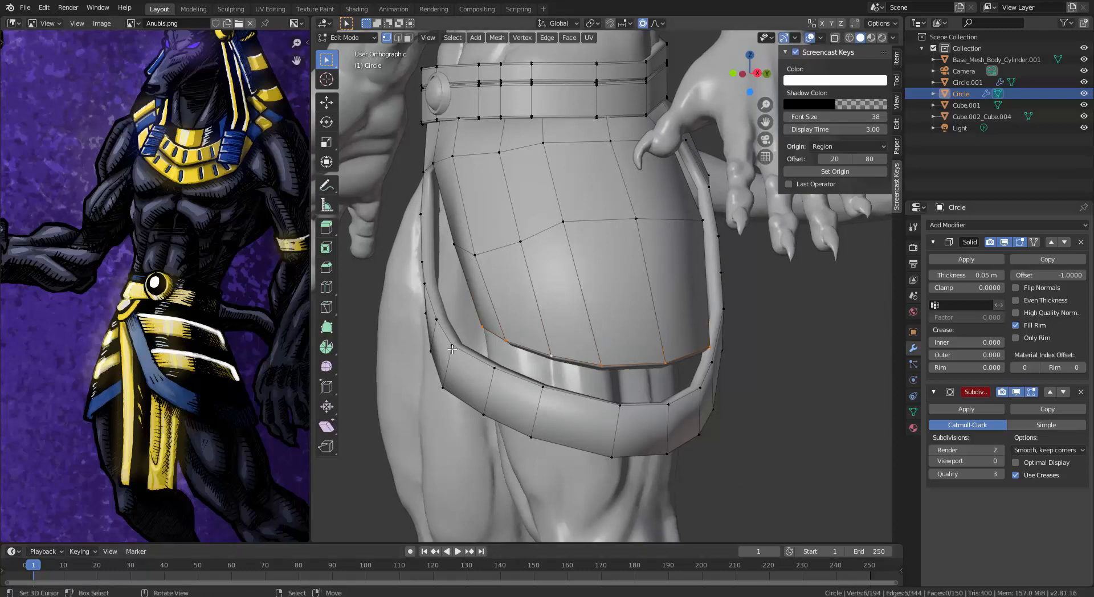
{"action": "middle_click_drag", "start_coordinate": [451, 348], "coordinate": [572, 359]}
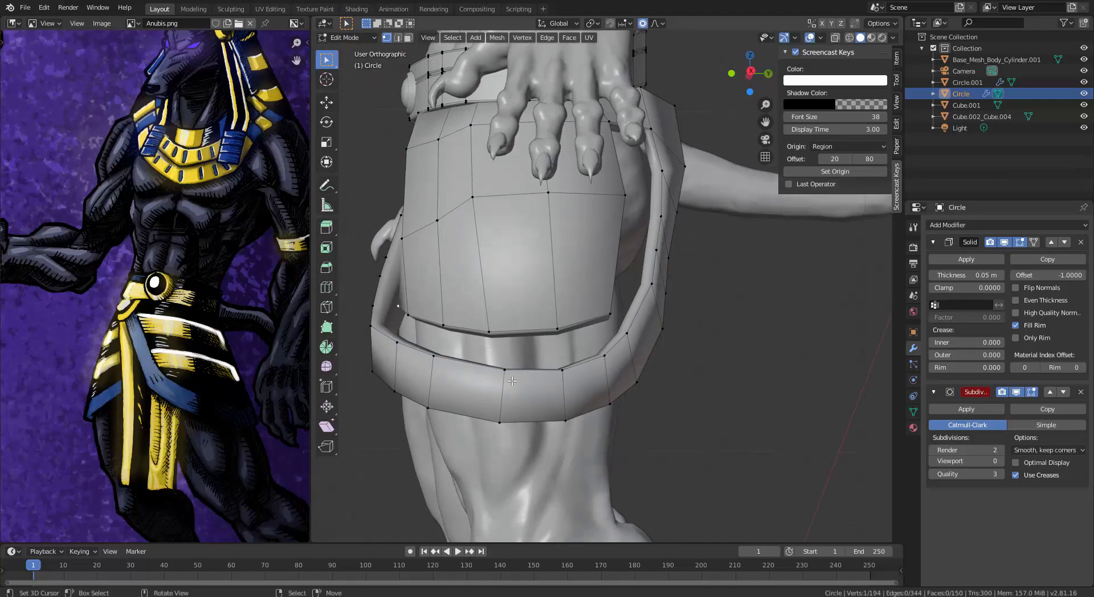
{"action": "right_click", "coordinate": [605, 362], "text": "shift"}
{"action": "key", "text": "f"}
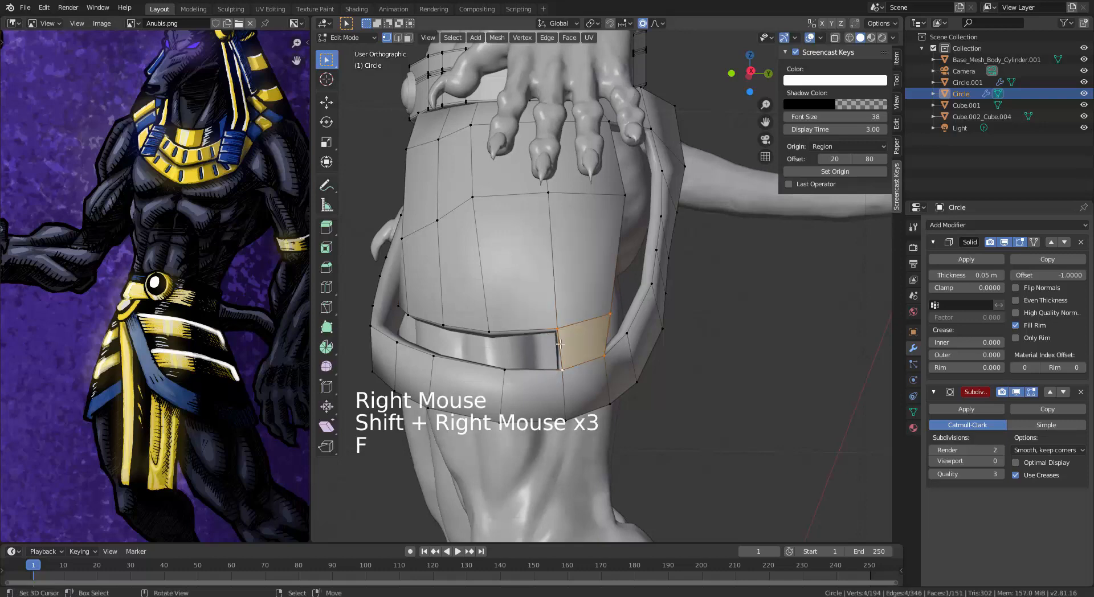
{"action": "right_click", "coordinate": [559, 333]}
{"action": "right_click", "coordinate": [564, 365], "text": "shift"}
{"action": "key", "text": "f"}
{"action": "key", "text": "f"}
{"action": "key", "text": "f"}
{"action": "middle_click_drag", "start_coordinate": [568, 361], "coordinate": [644, 282]}
{"action": "key", "text": "f"}
{"action": "key", "text": "f"}
Step: Adjust the vertices at the front of the new faces and along the panel's middle row above them using proportional editing
{"action": "right_click", "coordinate": [736, 326]}
{"action": "key", "text": "g"}
{"action": "left_click", "coordinate": [629, 309]}
{"action": "right_click", "coordinate": [641, 317]}
{"action": "right_click", "coordinate": [650, 277]}
{"action": "key", "text": "g"}
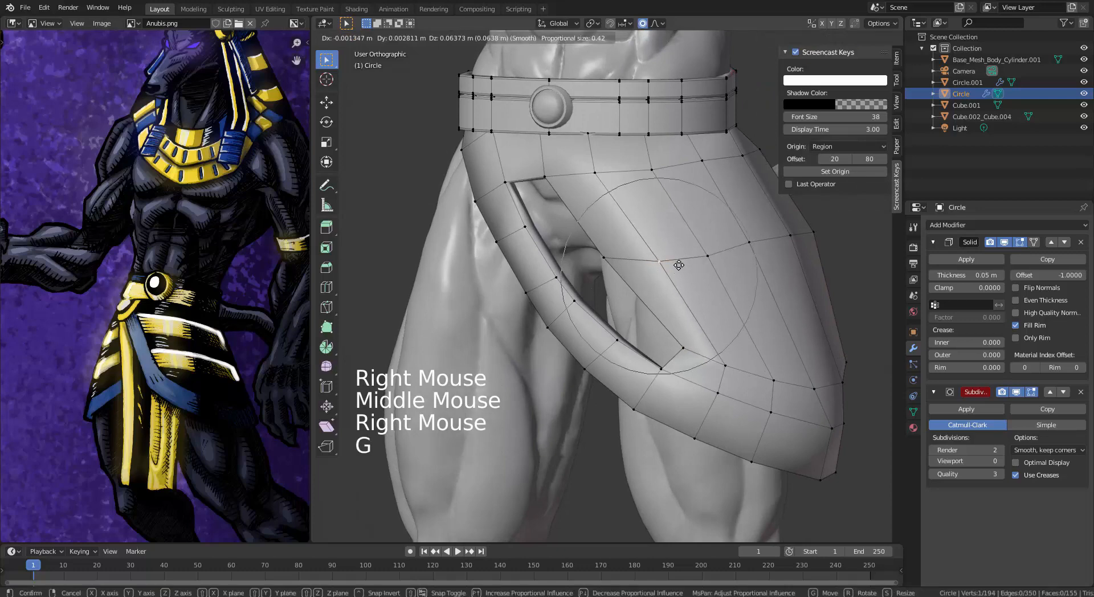
{"action": "left_click", "coordinate": [681, 261]}
{"action": "right_click", "coordinate": [628, 255]}
{"action": "key", "text": "g"}
{"action": "left_click", "coordinate": [638, 250]}
{"action": "right_click", "coordinate": [669, 250]}
{"action": "key", "text": "g"}
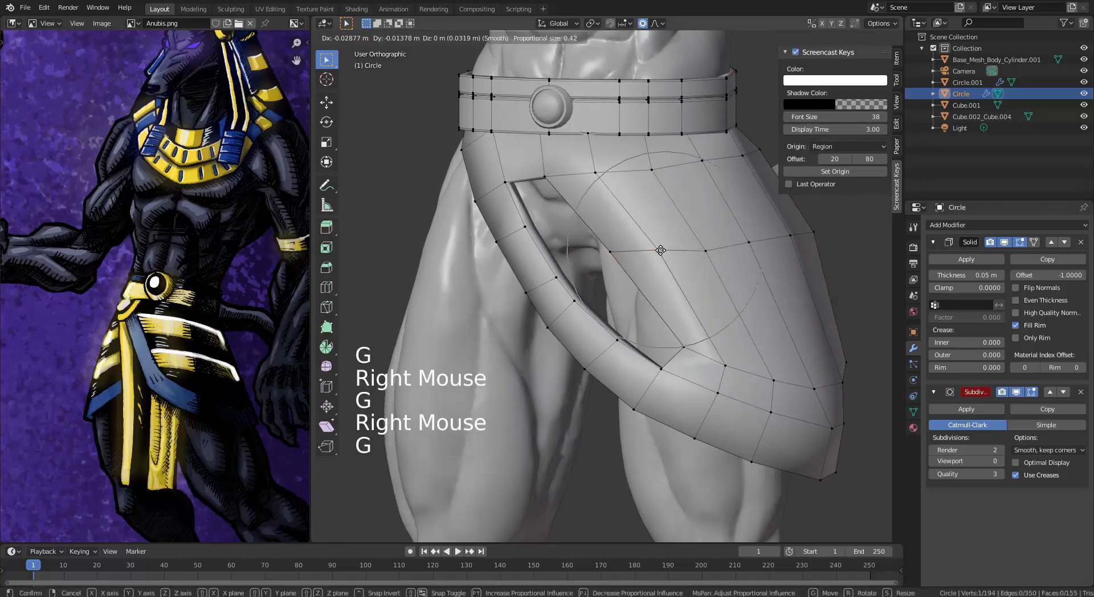
{"action": "right_click", "coordinate": [660, 251]}
Step: Move two vertices on the outer side of the panel to round out its silhouette
{"action": "middle_click_drag", "start_coordinate": [661, 252], "coordinate": [571, 270]}
{"action": "right_click", "coordinate": [798, 336]}
{"action": "scroll", "coordinate": [769, 325], "scroll_direction": "down", "scroll_amount": 4}
{"action": "key", "text": "g"}
{"action": "left_click", "coordinate": [743, 309]}
{"action": "right_click", "coordinate": [734, 304]}
{"action": "key", "text": "g"}
{"action": "left_click", "coordinate": [767, 316]}
Step: Bevel the horizontal edge loop across the middle of the panel with multiple segments to add rows
{"action": "right_click", "coordinate": [689, 288], "text": "alt"}
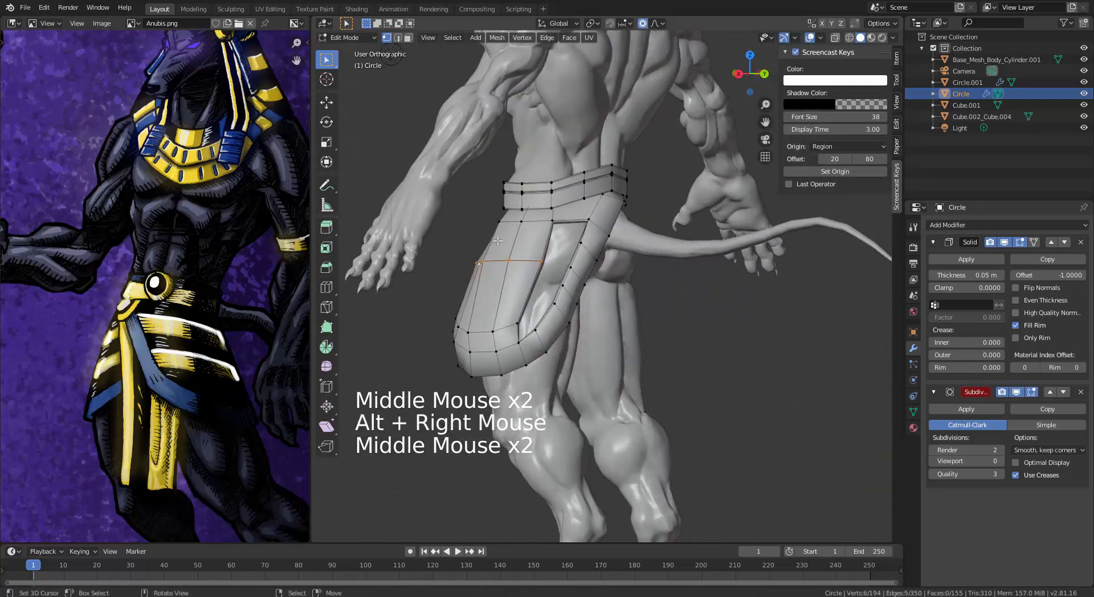
{"action": "middle_click_drag", "start_coordinate": [494, 260], "coordinate": [673, 329]}
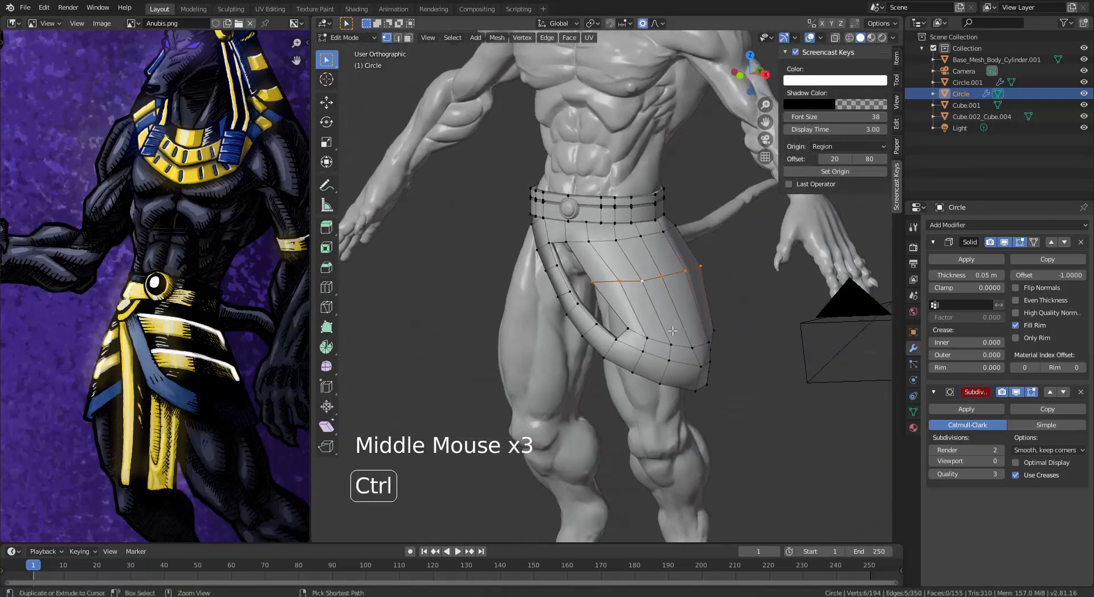
{"action": "key", "text": "ctrl+b"}
{"action": "scroll", "coordinate": [678, 345], "scroll_direction": "up", "scroll_amount": 1}
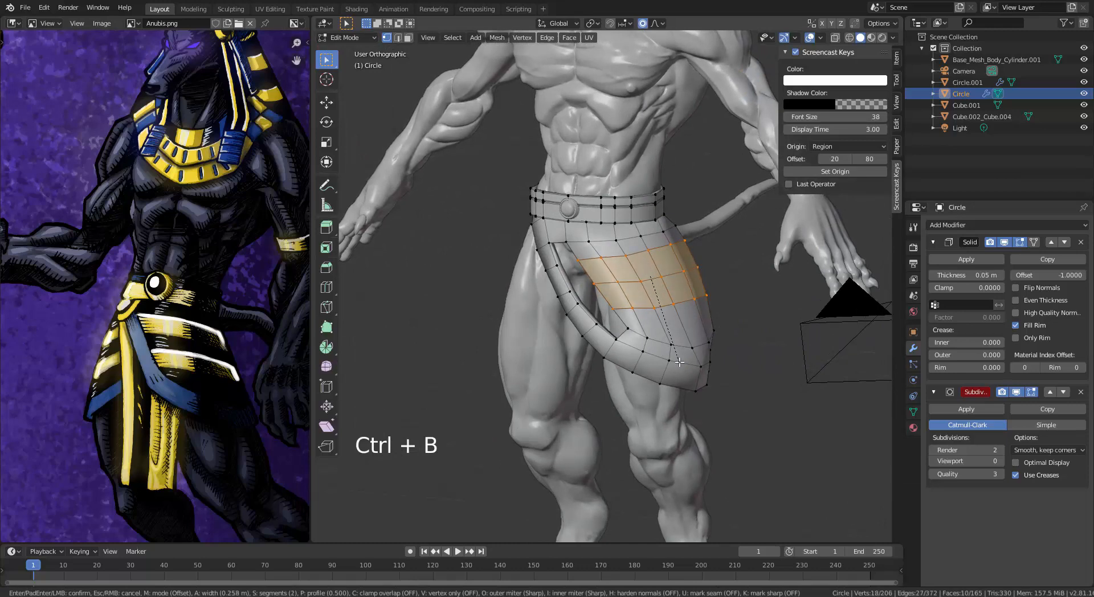
{"action": "left_click", "coordinate": [680, 363]}
Step: Slide the panel's new horizontal edge loops along the surface to even out the spacing of the rows
{"action": "middle_click_drag", "start_coordinate": [680, 363], "coordinate": [613, 336]}
{"action": "right_click", "coordinate": [558, 305], "text": "alt"}
{"action": "key", "text": "g"}
{"action": "key", "text": "g"}
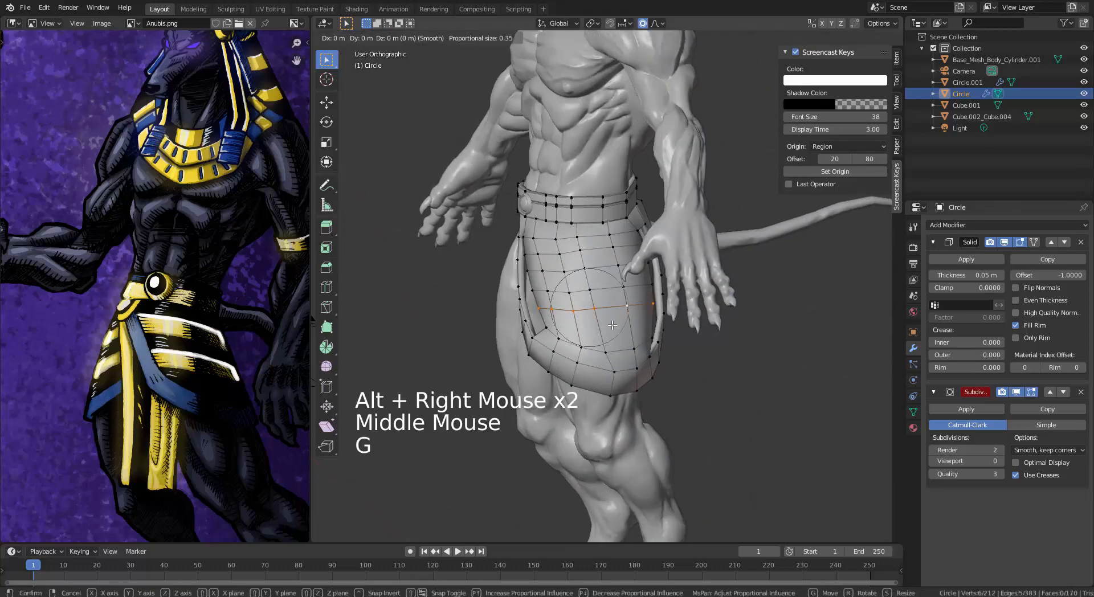
{"action": "left_click", "coordinate": [620, 342]}
{"action": "key", "text": "g"}
{"action": "key", "text": "g"}
{"action": "left_click", "coordinate": [616, 326]}
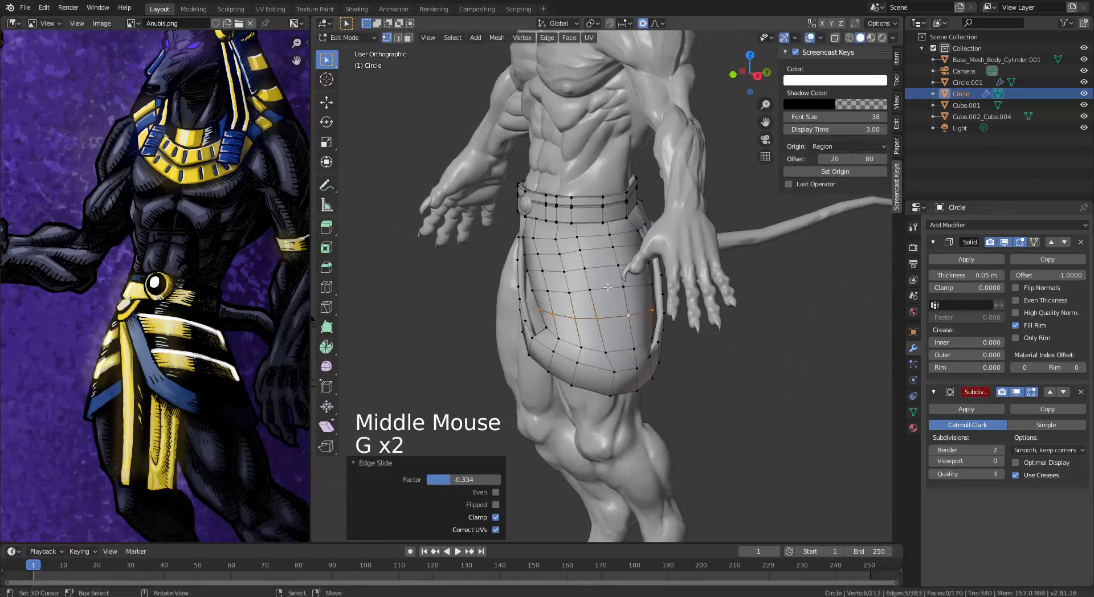
{"action": "right_click", "coordinate": [606, 286], "text": "alt"}
{"action": "key", "text": "g"}
{"action": "key", "text": "g"}
{"action": "left_click", "coordinate": [590, 285]}
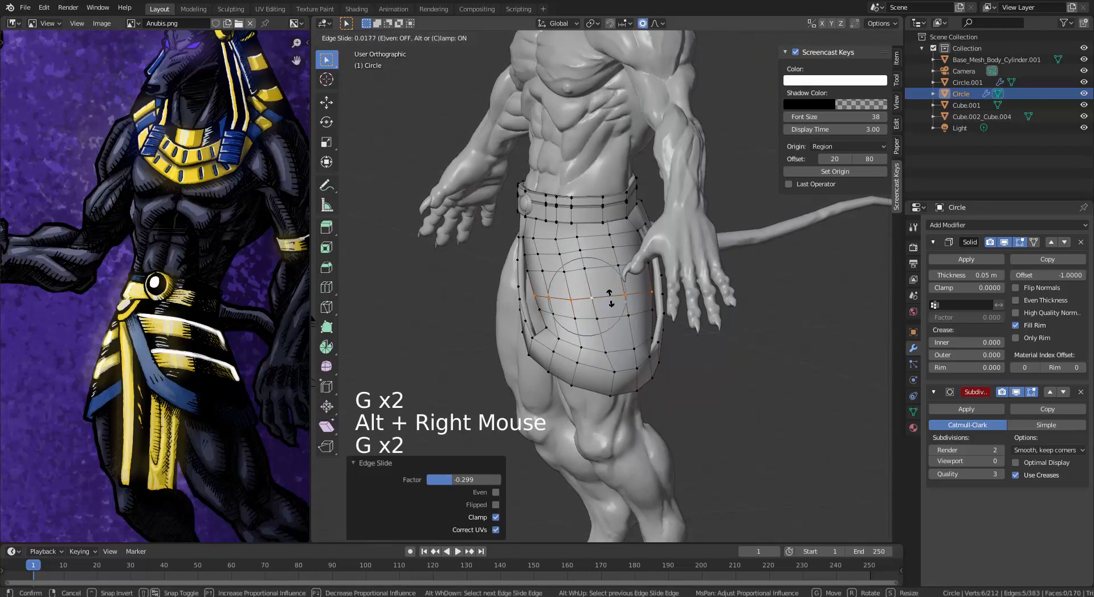
Step: Fill the front opening between the panel and the strap with faces, starting from its upper edge
{"action": "middle_click_drag", "start_coordinate": [590, 283], "coordinate": [638, 285]}
{"action": "scroll", "coordinate": [653, 285], "scroll_direction": "up", "scroll_amount": 2}
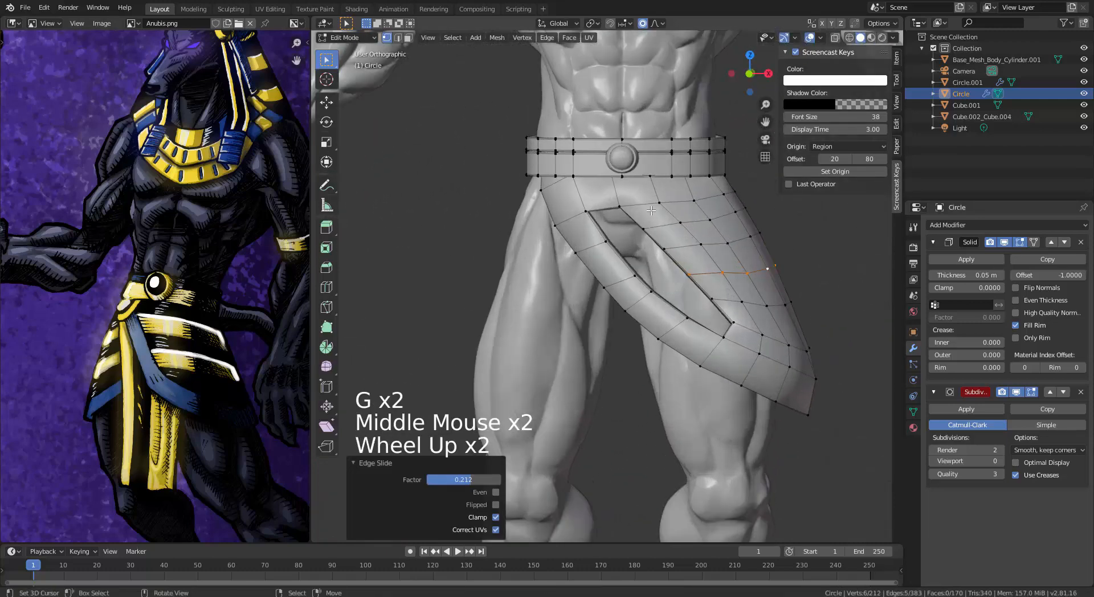
{"action": "right_click", "coordinate": [621, 207]}
{"action": "right_click", "coordinate": [590, 209], "text": "shift"}
{"action": "key", "text": "f"}
{"action": "key", "text": "f"}
{"action": "key", "text": "f"}
{"action": "key", "text": "f"}
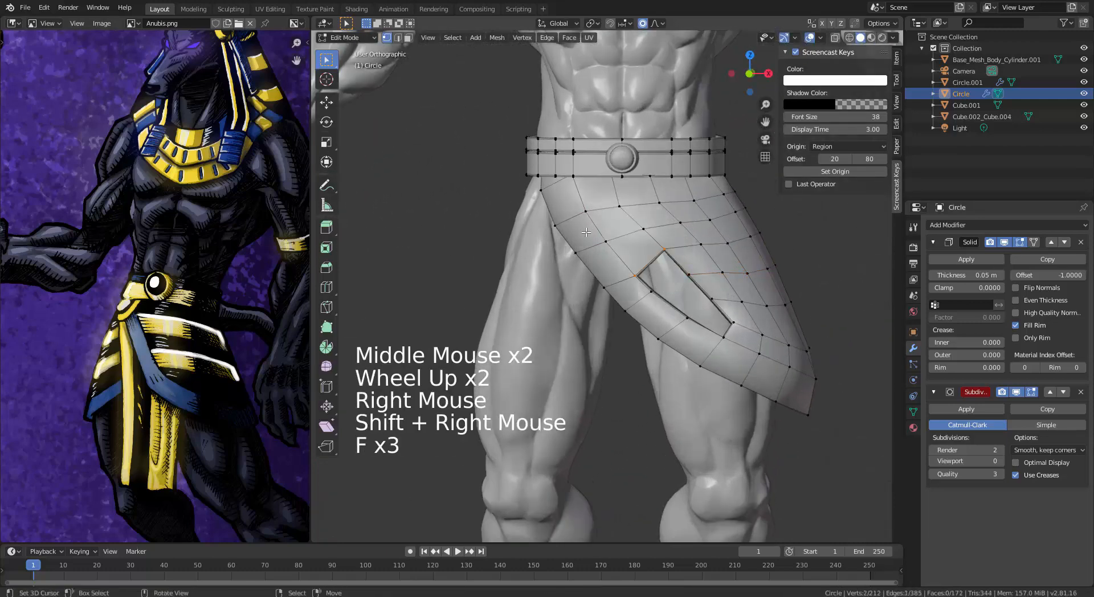
{"action": "key", "text": "f"}
{"action": "key", "text": "f"}
Step: Slide the edge between two inner vertices of the newly filled front area toward the strap
{"action": "middle_click_drag", "start_coordinate": [653, 267], "coordinate": [629, 274]}
{"action": "right_click", "coordinate": [626, 250]}
{"action": "right_click", "coordinate": [648, 273], "text": "shift"}
{"action": "key", "text": "g"}
{"action": "key", "text": "g"}
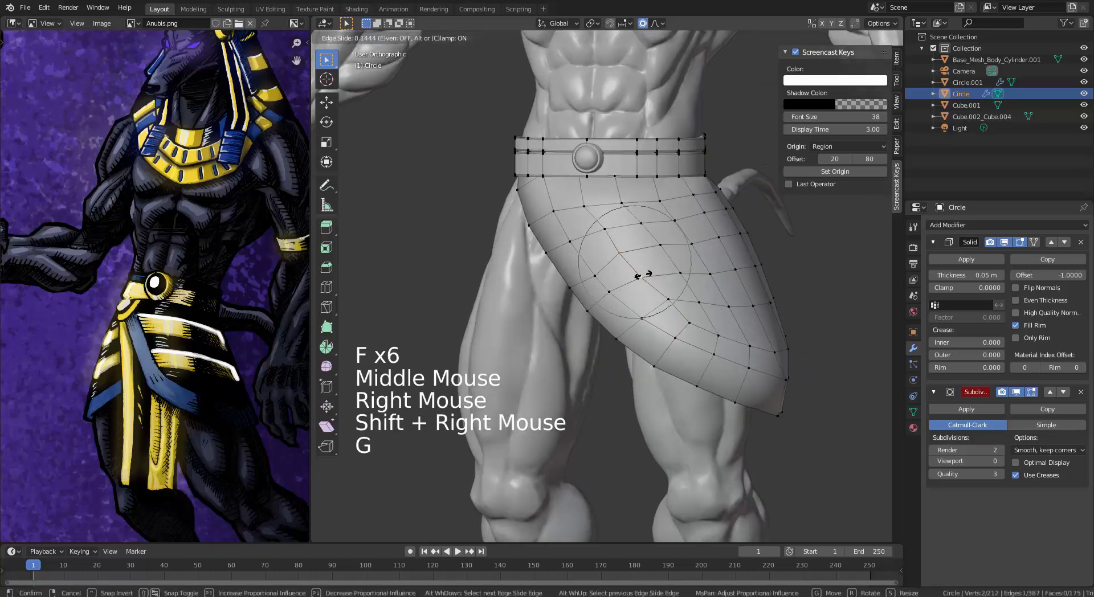
{"action": "left_click", "coordinate": [638, 278]}
Step: Reposition four vertices of the filled front area toward the strap with proportional editing to even out the quads
{"action": "right_click", "coordinate": [606, 230]}
{"action": "key", "text": "g"}
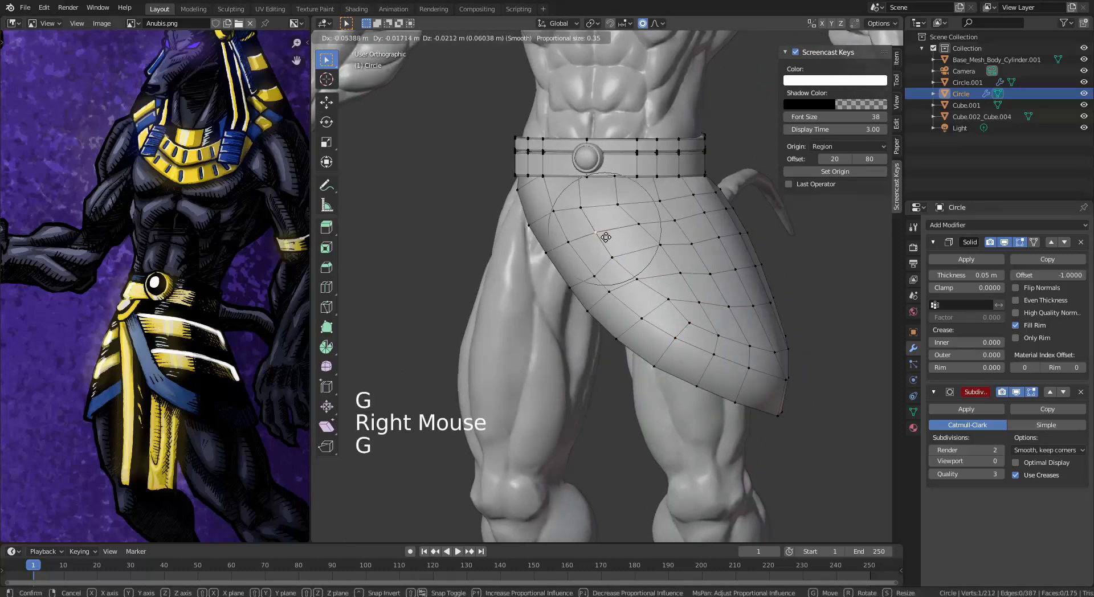
{"action": "left_click", "coordinate": [602, 240]}
{"action": "right_click", "coordinate": [582, 208]}
{"action": "key", "text": "g"}
{"action": "left_click", "coordinate": [578, 209]}
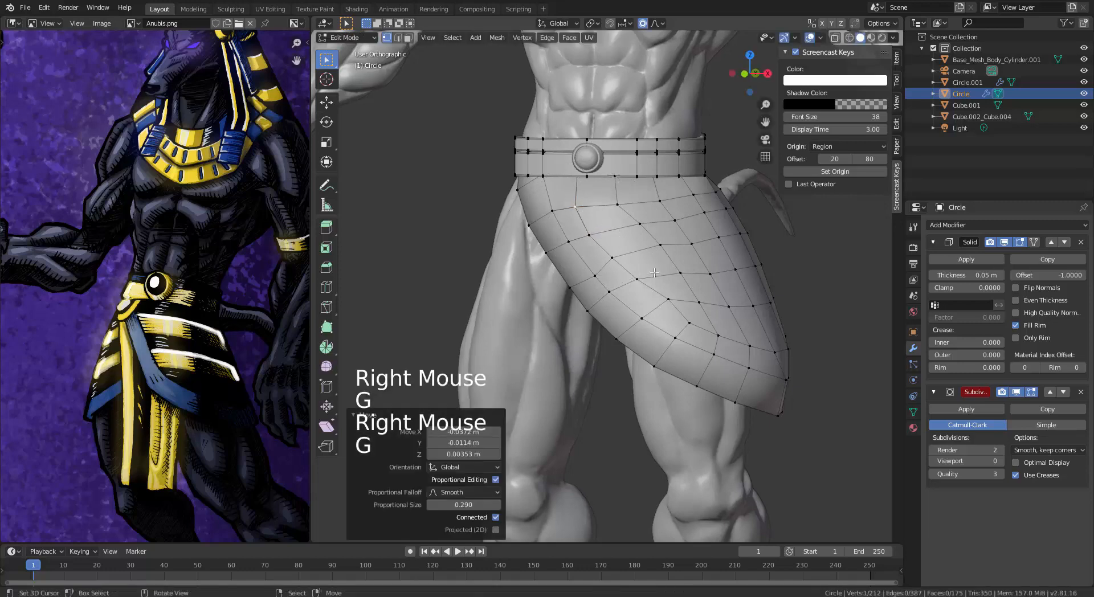
{"action": "right_click", "coordinate": [664, 296]}
{"action": "key", "text": "g"}
{"action": "left_click", "coordinate": [652, 301]}
{"action": "right_click", "coordinate": [641, 276]}
{"action": "key", "text": "g"}
{"action": "left_click", "coordinate": [632, 278]}
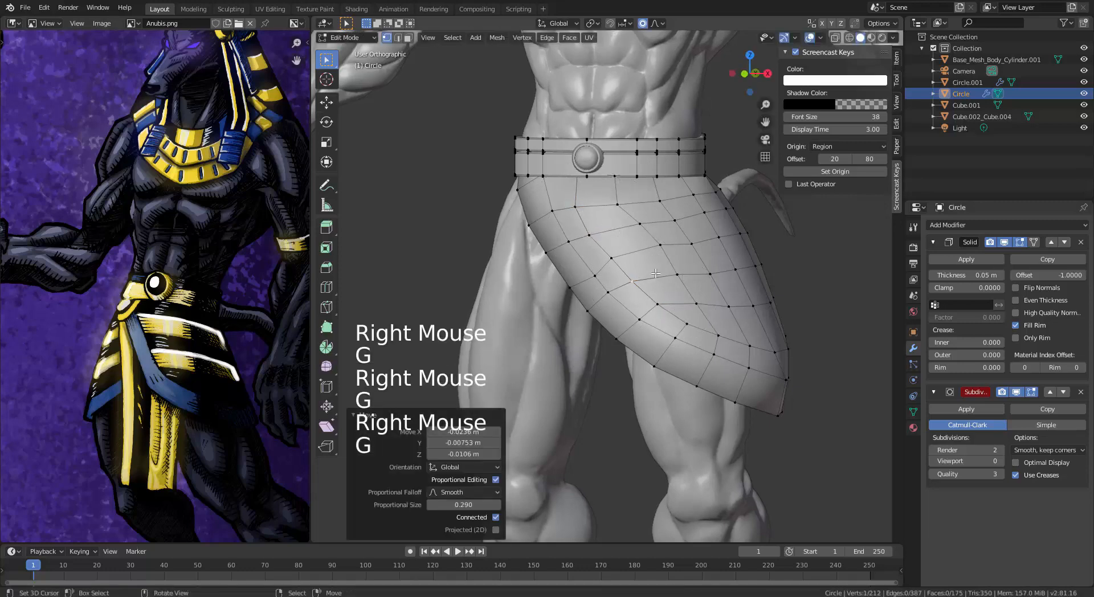
Step: Fill the rear opening between the panel and the strap with four faces from its upper edge downward
{"action": "middle_click_drag", "start_coordinate": [751, 257], "coordinate": [719, 253]}
{"action": "scroll", "coordinate": [233, 395], "scroll_direction": "up", "scroll_amount": 2}
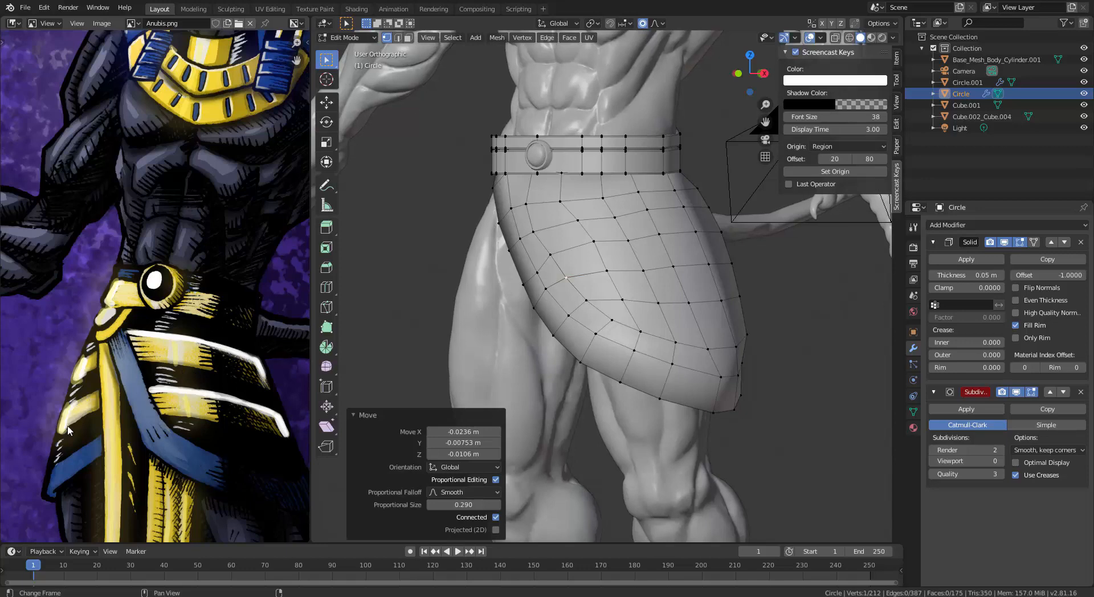
{"action": "middle_click_drag", "start_coordinate": [570, 285], "coordinate": [546, 228]}
{"action": "middle_click_drag", "start_coordinate": [597, 272], "coordinate": [588, 213]}
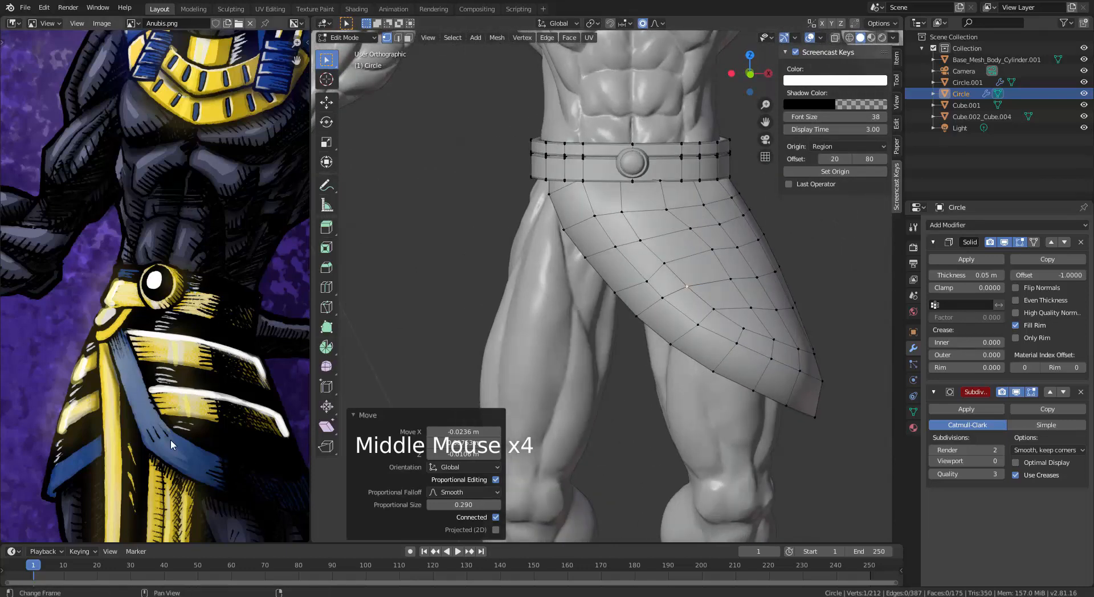
{"action": "middle_click_drag", "start_coordinate": [576, 288], "coordinate": [509, 287]}
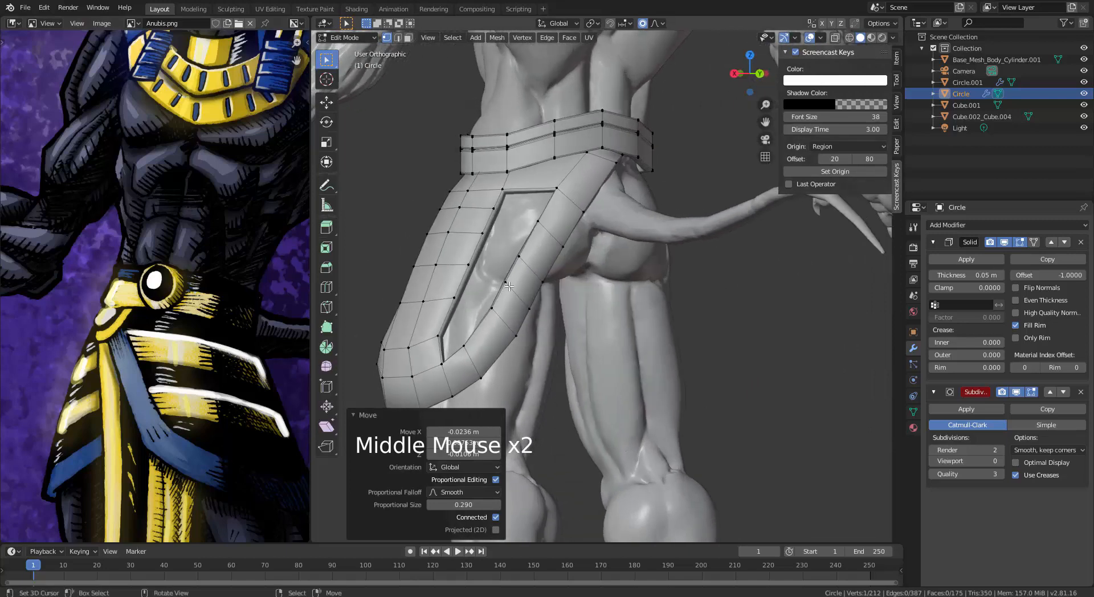
{"action": "right_click", "coordinate": [498, 200]}
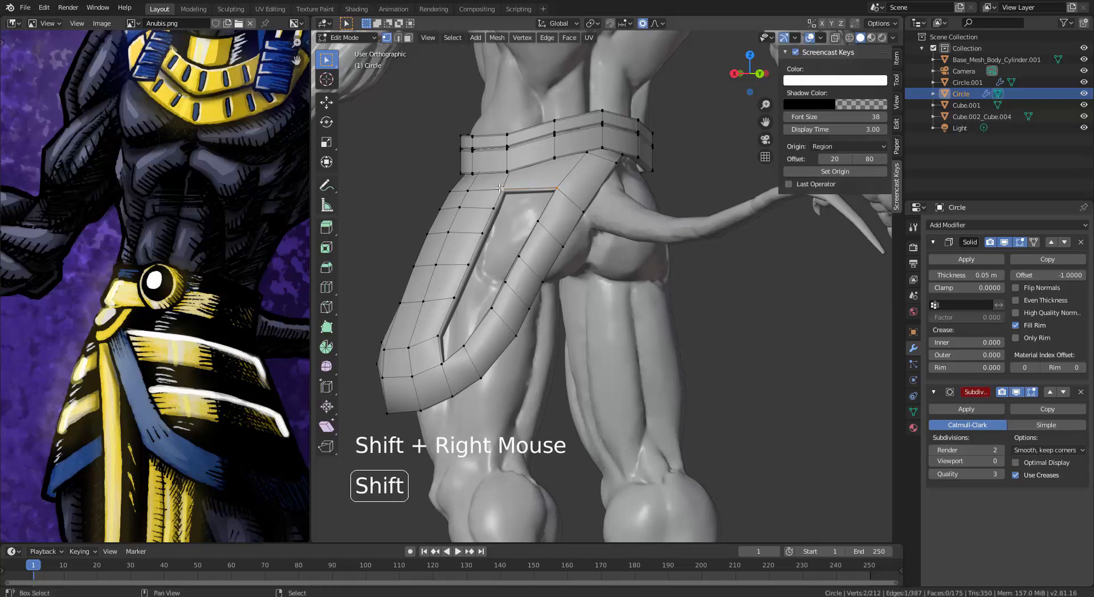
{"action": "key", "text": "f"}
{"action": "key", "text": "f"}
{"action": "key", "text": "f"}
{"action": "key", "text": "f"}
{"action": "key", "text": "f"}
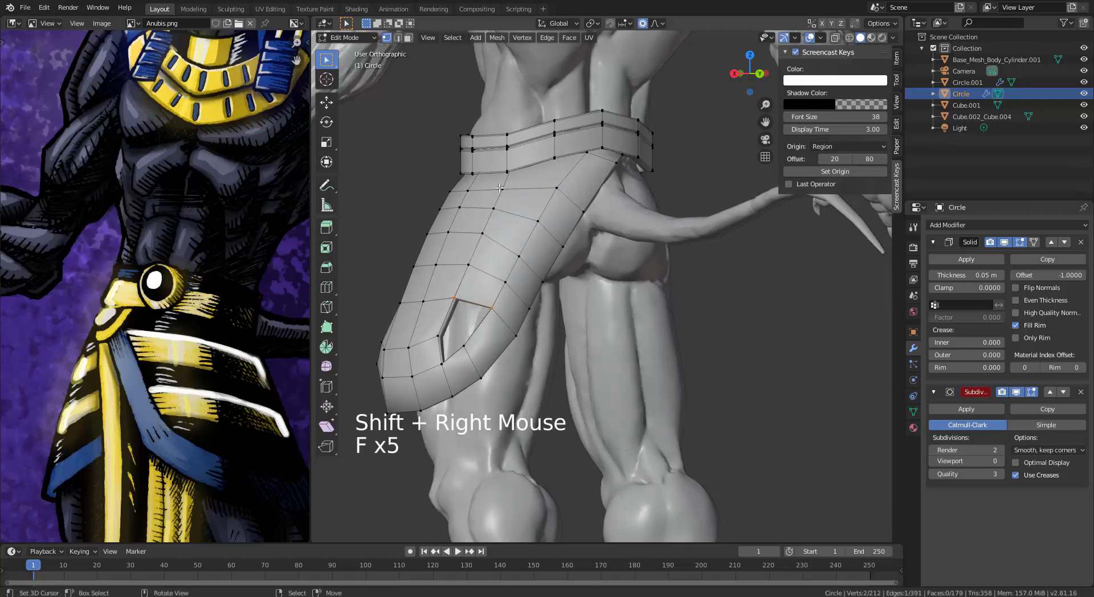
Step: Remove the strap's cross edge beside the remaining rear gap and select the gap's upper strap-side vertex
{"action": "right_click", "coordinate": [471, 358], "text": "alt"}
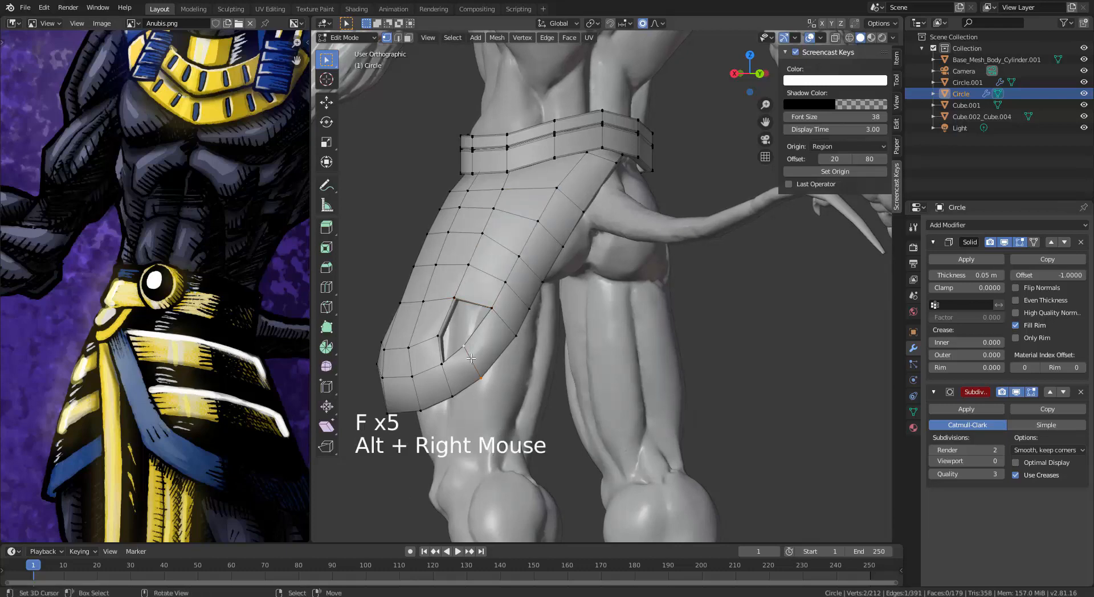
{"action": "key", "text": "x"}
{"action": "left_click", "coordinate": [456, 485]}
{"action": "right_click", "coordinate": [491, 309]}
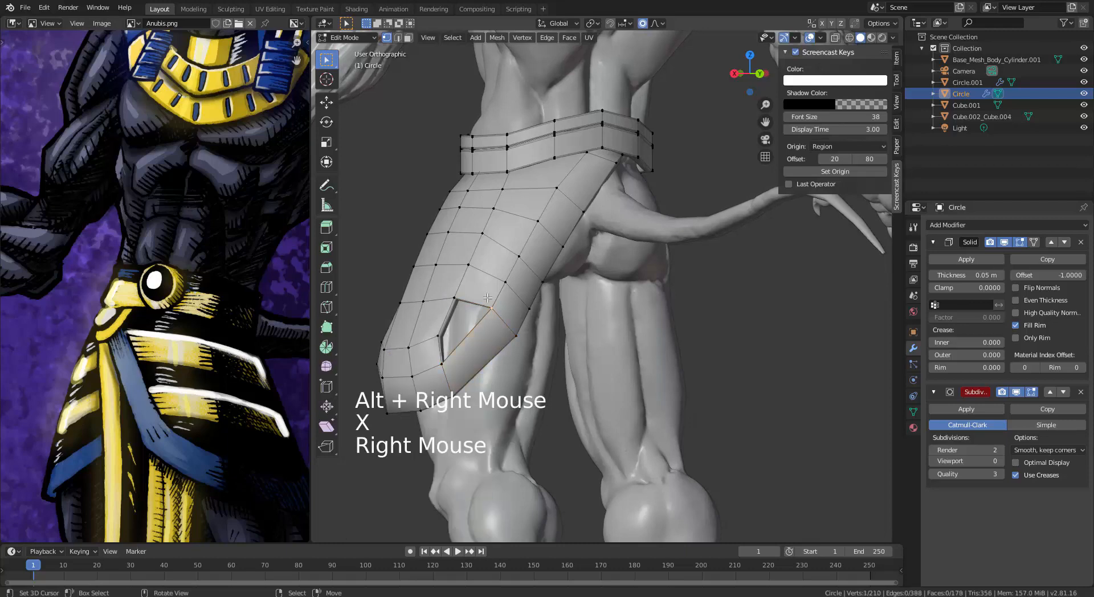
Step: Fill the last remaining gap at the rear of the garment, between the hip panel and the strap
{"action": "right_click", "coordinate": [424, 301], "text": "shift"}
{"action": "right_click", "coordinate": [454, 298]}
{"action": "right_click", "coordinate": [486, 305], "text": "shift"}
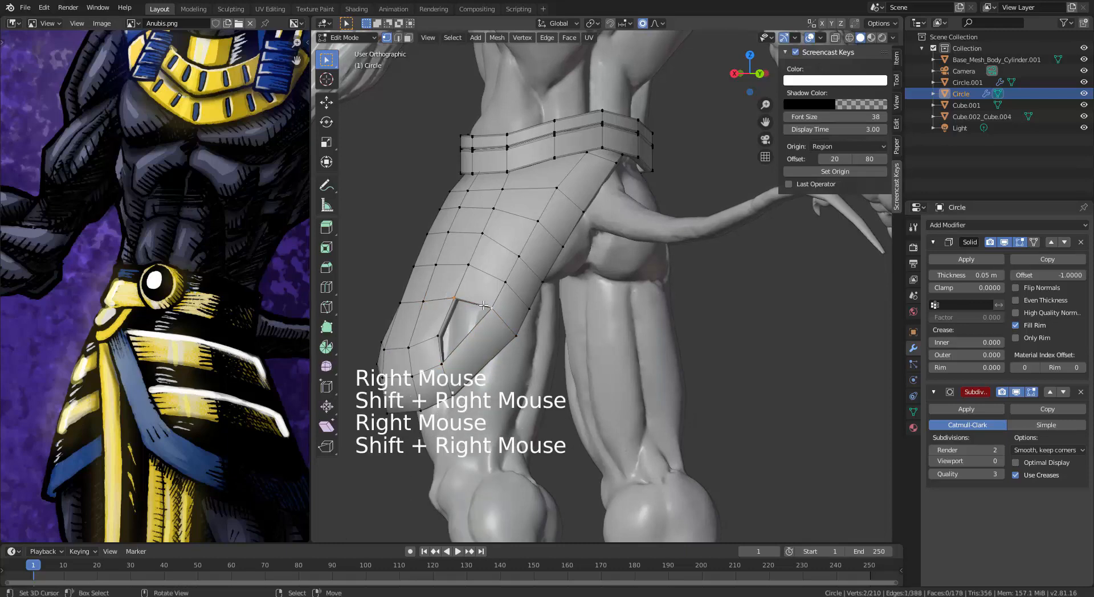
{"action": "key", "text": "f"}
Step: Move and rotate the edge crossing the lower rear strap with proportional editing to even out the surrounding quads
{"action": "middle_click_drag", "start_coordinate": [460, 367], "coordinate": [488, 347]}
{"action": "right_click", "coordinate": [501, 358]}
{"action": "right_click", "coordinate": [511, 367], "text": "shift"}
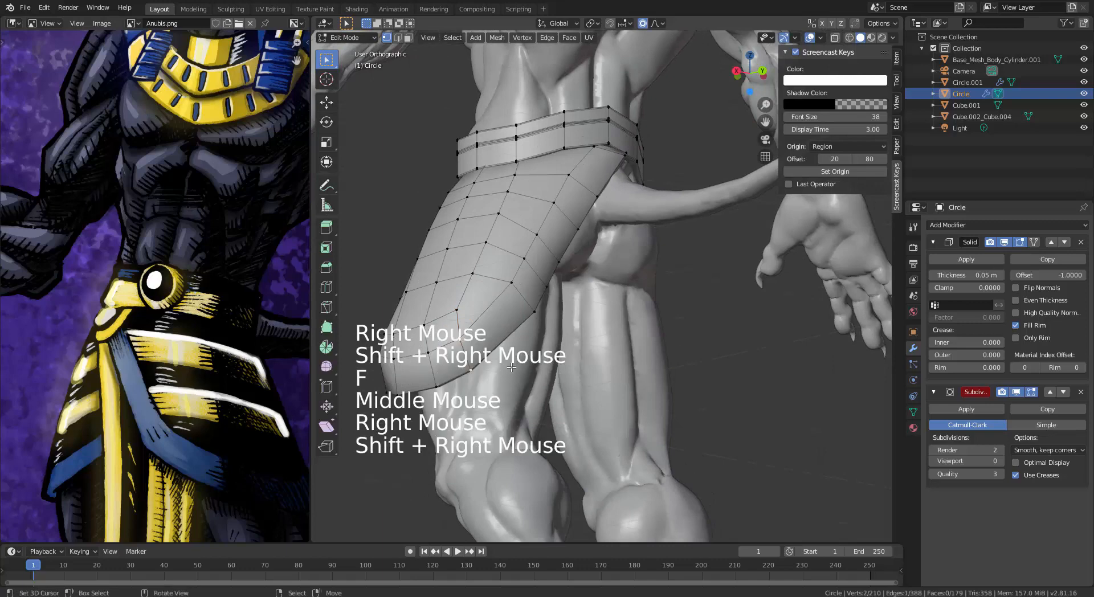
{"action": "key", "text": "g"}
{"action": "left_click", "coordinate": [532, 388]}
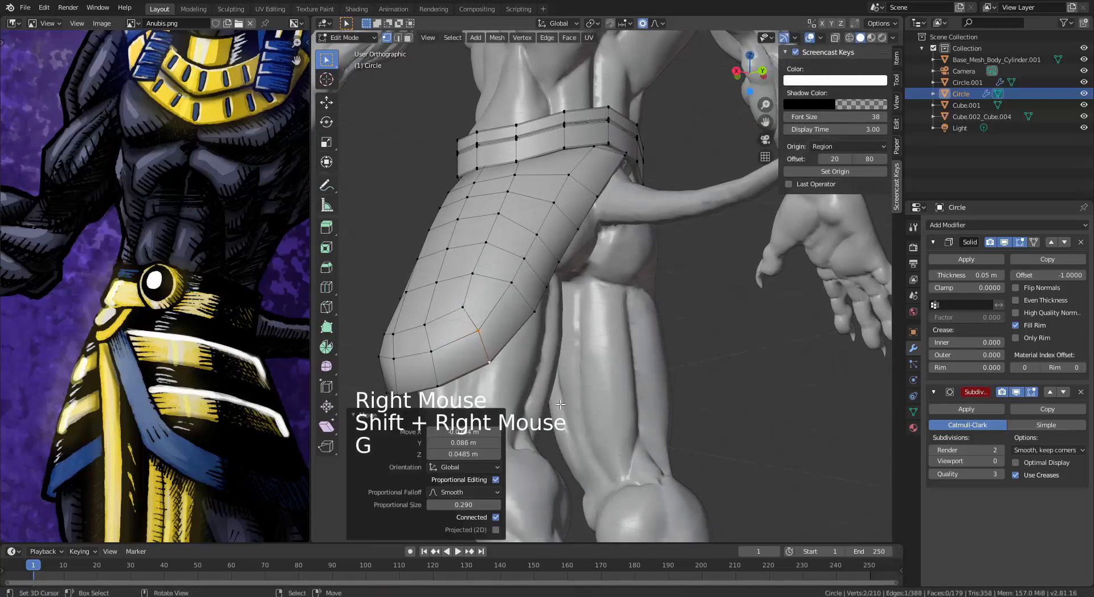
{"action": "key", "text": "r"}
{"action": "left_click", "coordinate": [558, 393]}
{"action": "key", "text": "g"}
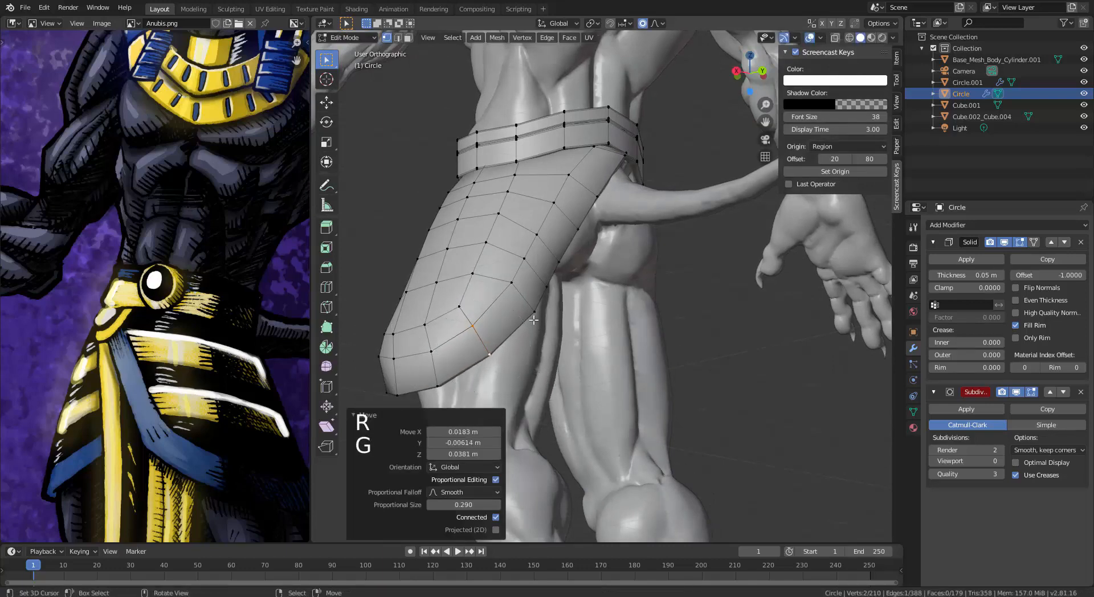
Step: Shift the next strap cross edge up the rear hem downward with proportional editing to even its spacing
{"action": "right_click", "coordinate": [521, 313]}
{"action": "right_click", "coordinate": [523, 313], "text": "shift"}
{"action": "key", "text": "g"}
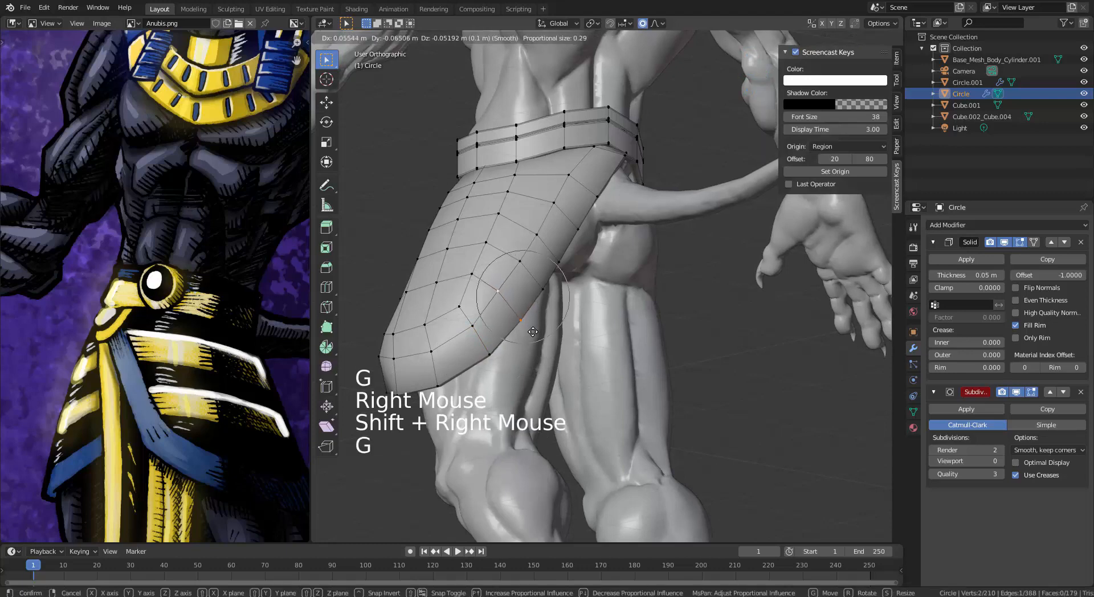
{"action": "left_click", "coordinate": [533, 332]}
Step: Pull the front hem vertex beside the garment's lower tip and its surroundings inward, using a wider proportional falloff
{"action": "middle_click_drag", "start_coordinate": [533, 331], "coordinate": [644, 337]}
{"action": "middle_click_drag", "start_coordinate": [644, 337], "coordinate": [761, 344]}
{"action": "right_click", "coordinate": [763, 345]}
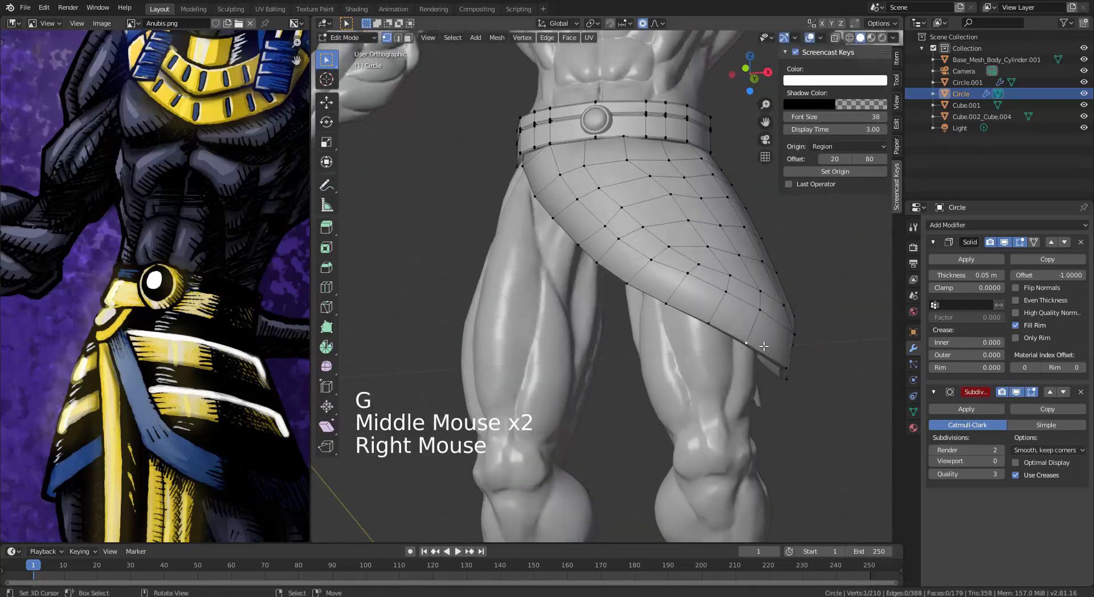
{"action": "key", "text": "g"}
{"action": "scroll", "coordinate": [776, 337], "scroll_direction": "down", "scroll_amount": 8}
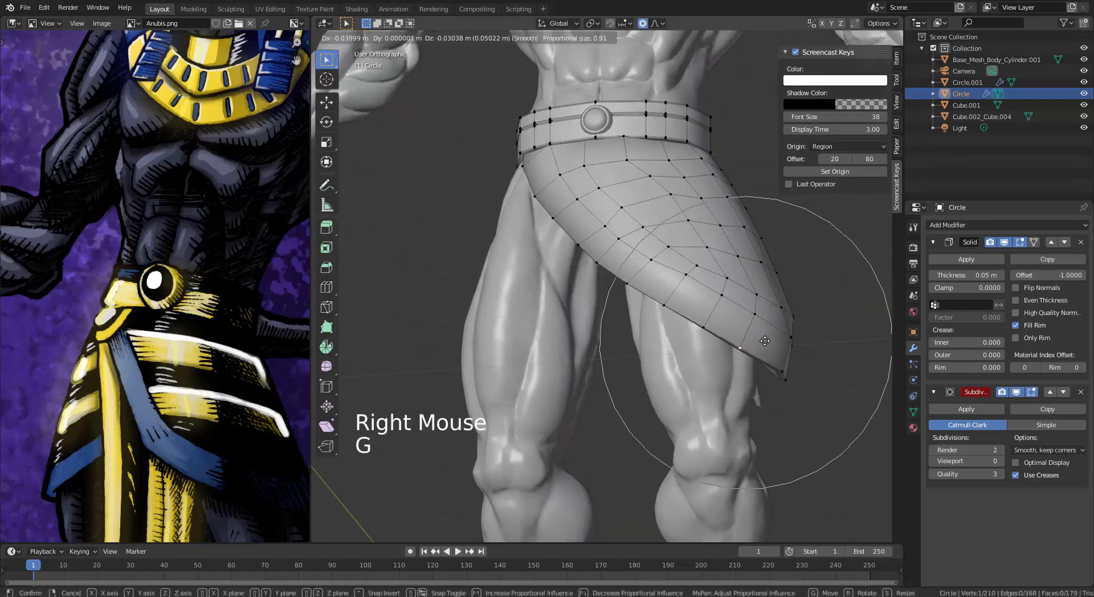
{"action": "left_click", "coordinate": [785, 334]}
{"action": "key", "text": "g"}
{"action": "scroll", "coordinate": [781, 336], "scroll_direction": "up", "scroll_amount": 4}
{"action": "left_click", "coordinate": [778, 338]}
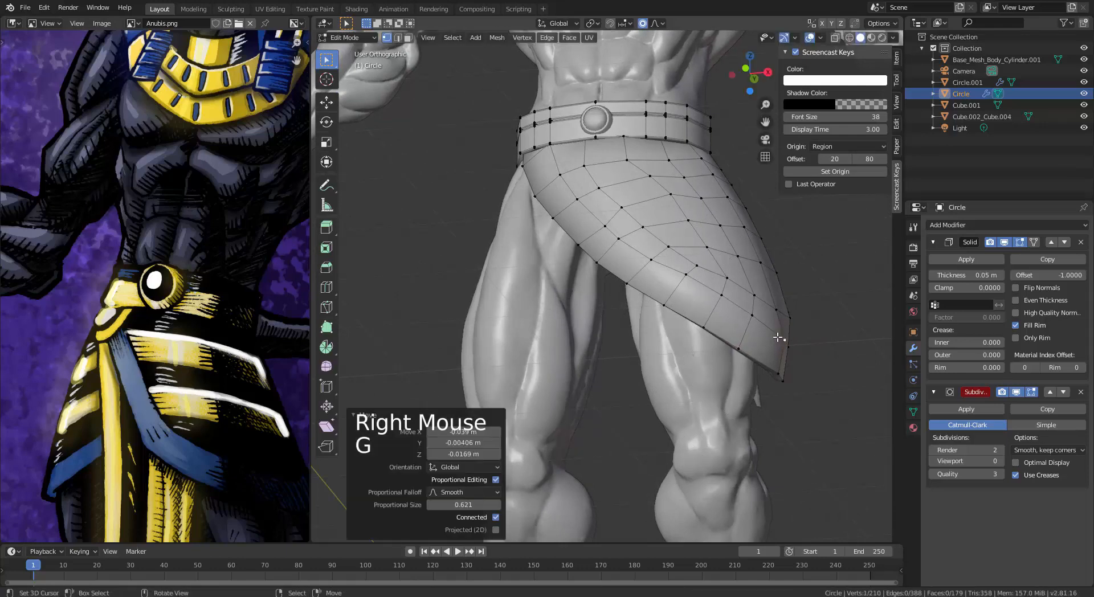
Step: Nudge several vertices along the lower front hem with proportional editing, working upward toward the belt
{"action": "right_click", "coordinate": [709, 289]}
{"action": "right_click", "coordinate": [709, 289]}
{"action": "key", "text": "g"}
{"action": "scroll", "coordinate": [708, 289], "scroll_direction": "up", "scroll_amount": 2}
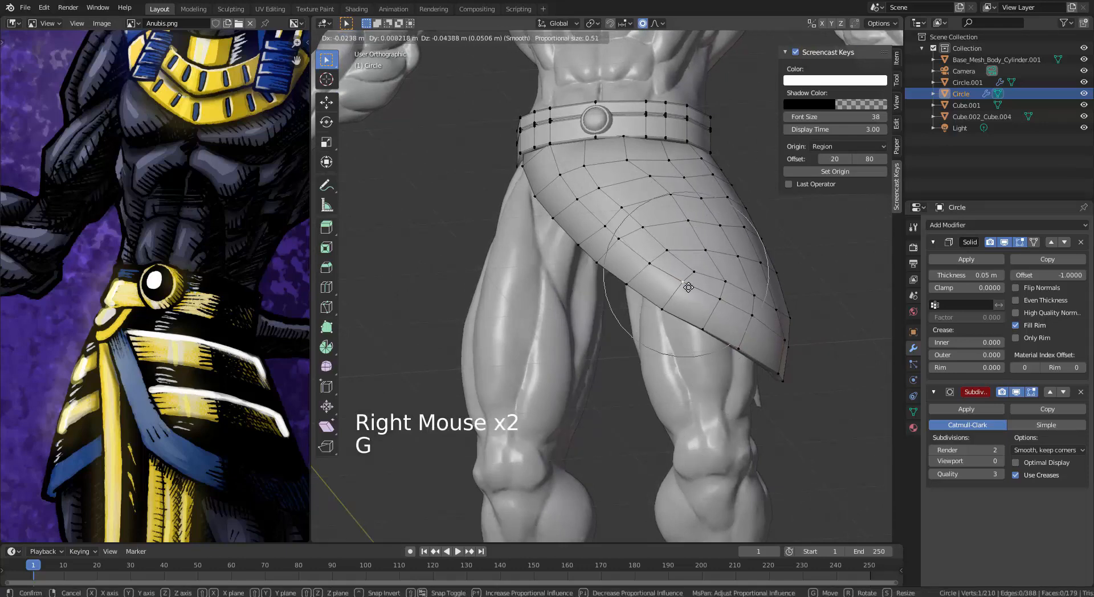
{"action": "left_click", "coordinate": [707, 289]}
{"action": "right_click", "coordinate": [707, 289]}
{"action": "key", "text": "g"}
{"action": "right_click", "coordinate": [678, 276]}
{"action": "key", "text": "g"}
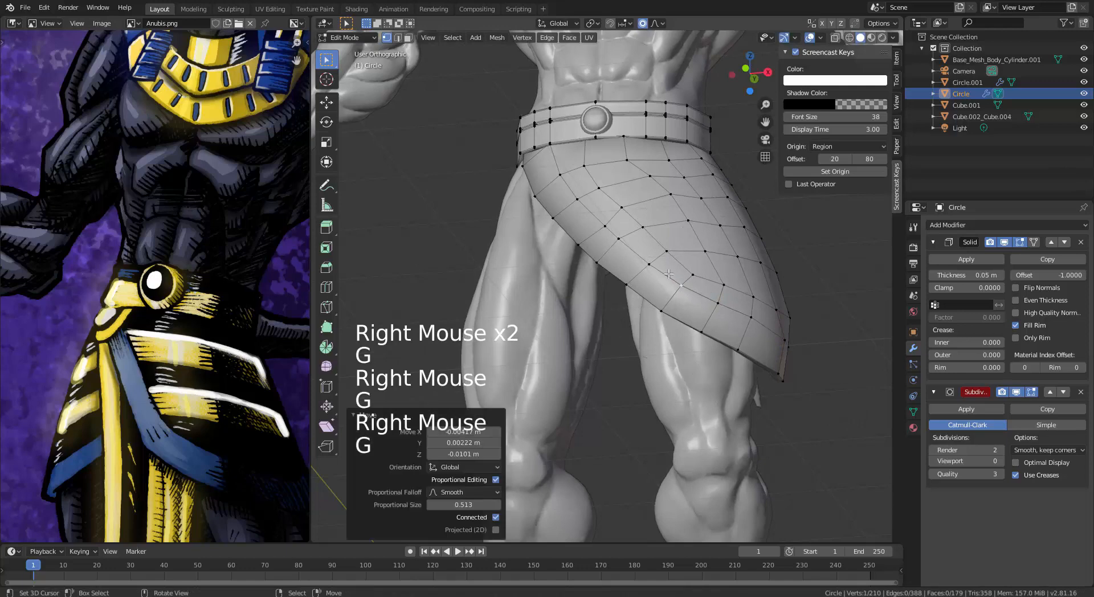
{"action": "left_click", "coordinate": [651, 263]}
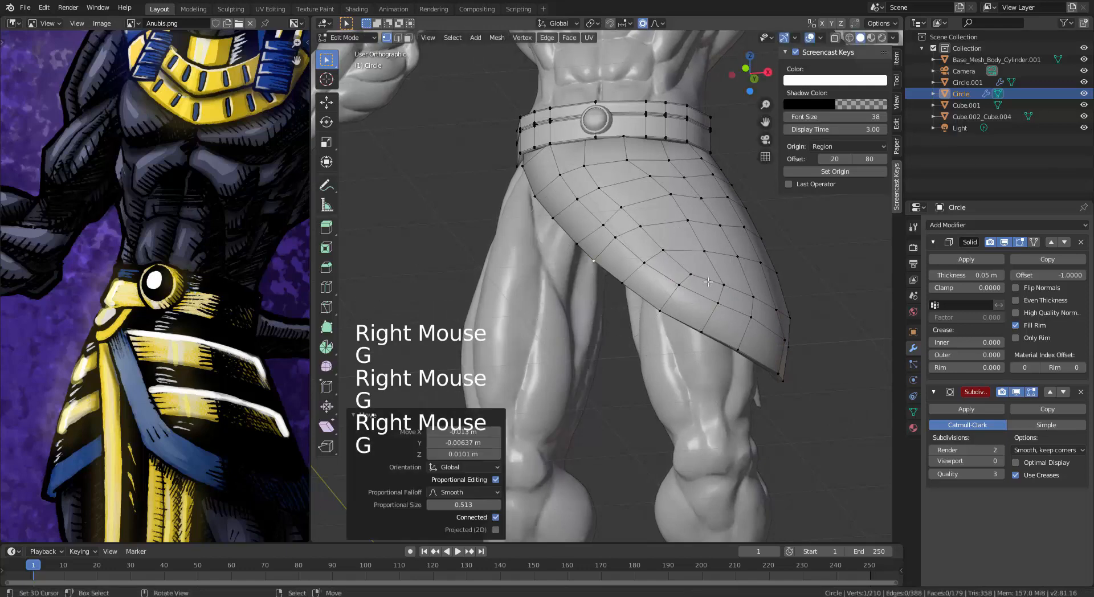
Step: Reposition the vertices along the outer hip side above the lower tip to smooth the front silhouette
{"action": "middle_click_drag", "start_coordinate": [650, 263], "coordinate": [755, 294]}
{"action": "right_click", "coordinate": [791, 307]}
{"action": "key", "text": "g"}
{"action": "right_click", "coordinate": [796, 349]}
{"action": "key", "text": "g"}
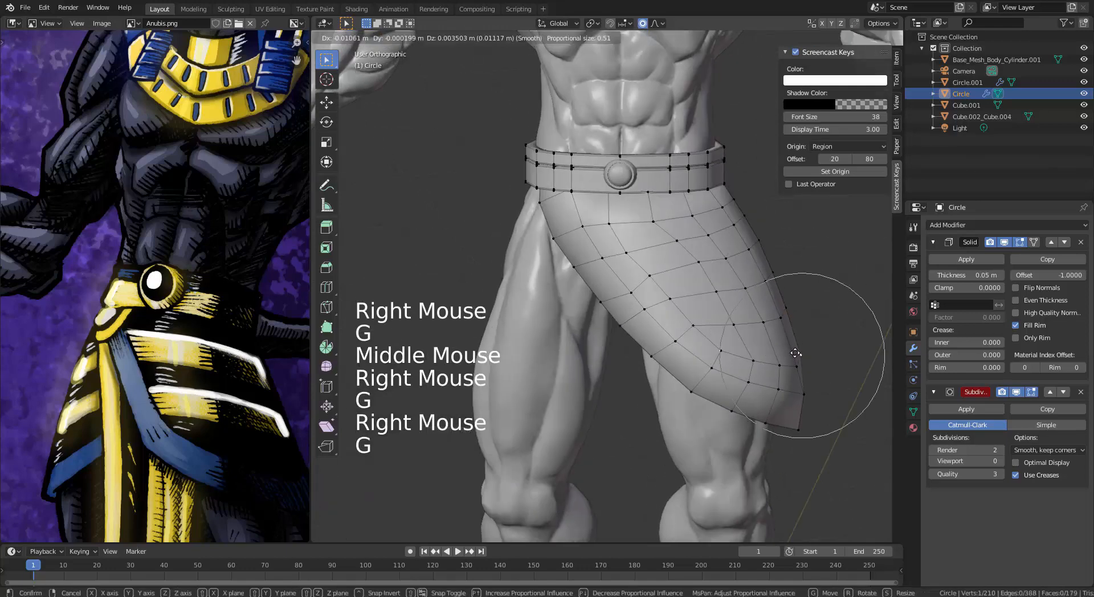
{"action": "left_click", "coordinate": [794, 360]}
{"action": "right_click", "coordinate": [795, 360]}
{"action": "key", "text": "g"}
{"action": "left_click", "coordinate": [790, 363]}
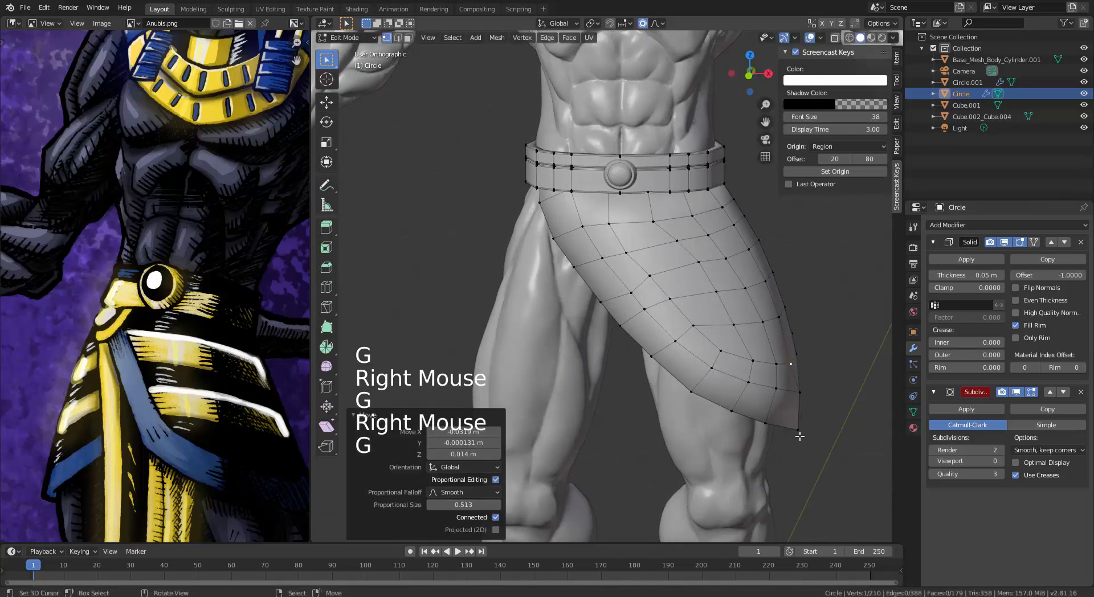
Step: Adjust two vertices on the rear-side outline above the lower tip to round the garment's contour
{"action": "middle_click_drag", "start_coordinate": [799, 437], "coordinate": [738, 379]}
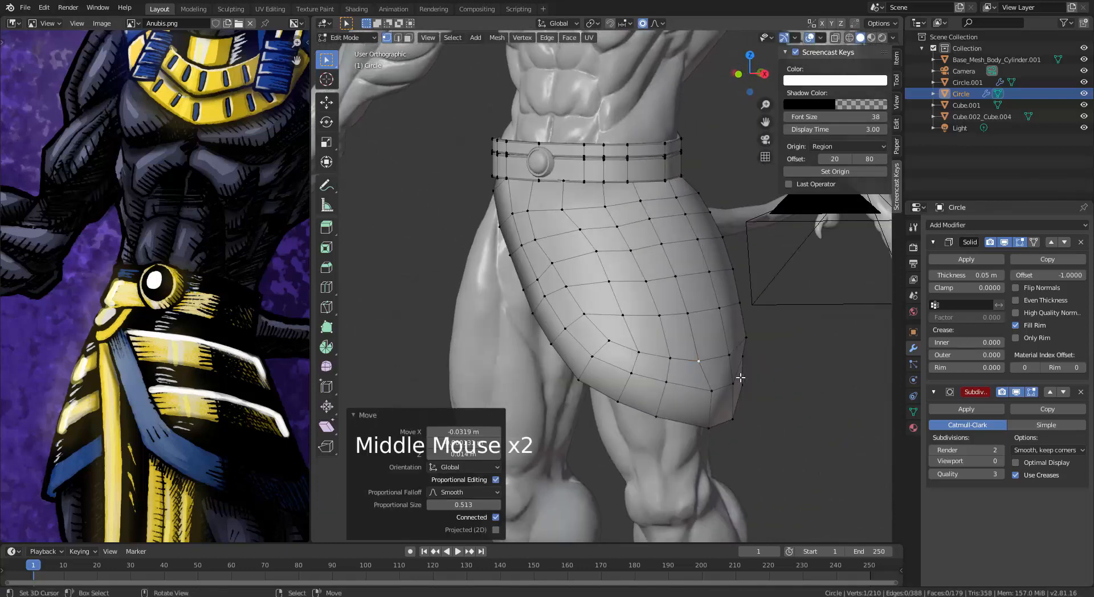
{"action": "right_click", "coordinate": [741, 378]}
{"action": "key", "text": "g"}
{"action": "left_click", "coordinate": [749, 352]}
{"action": "right_click", "coordinate": [745, 353]}
{"action": "key", "text": "g"}
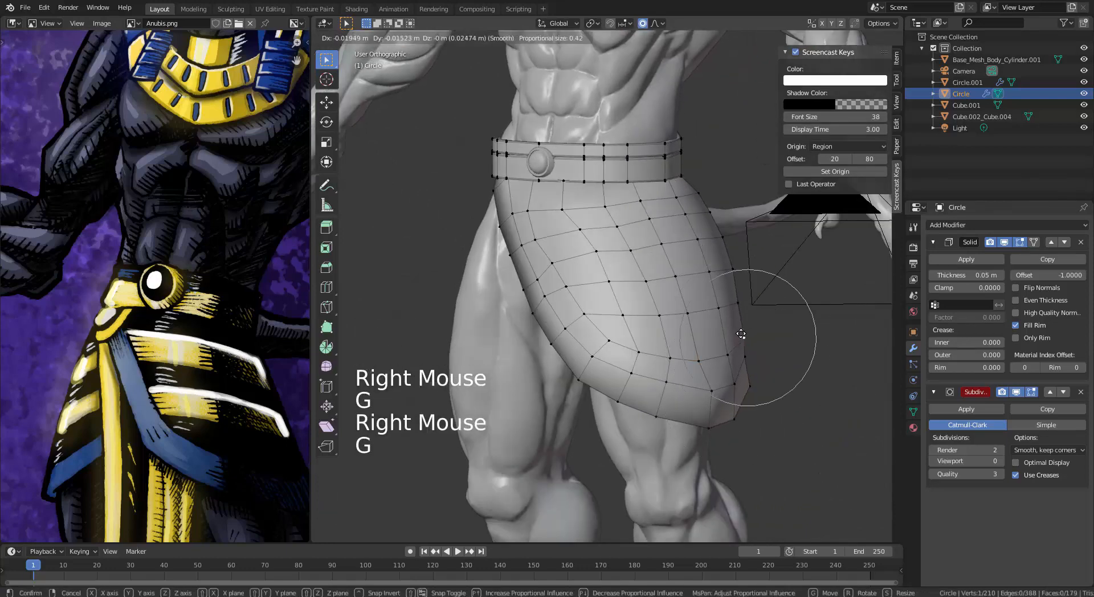
{"action": "left_click", "coordinate": [741, 335]}
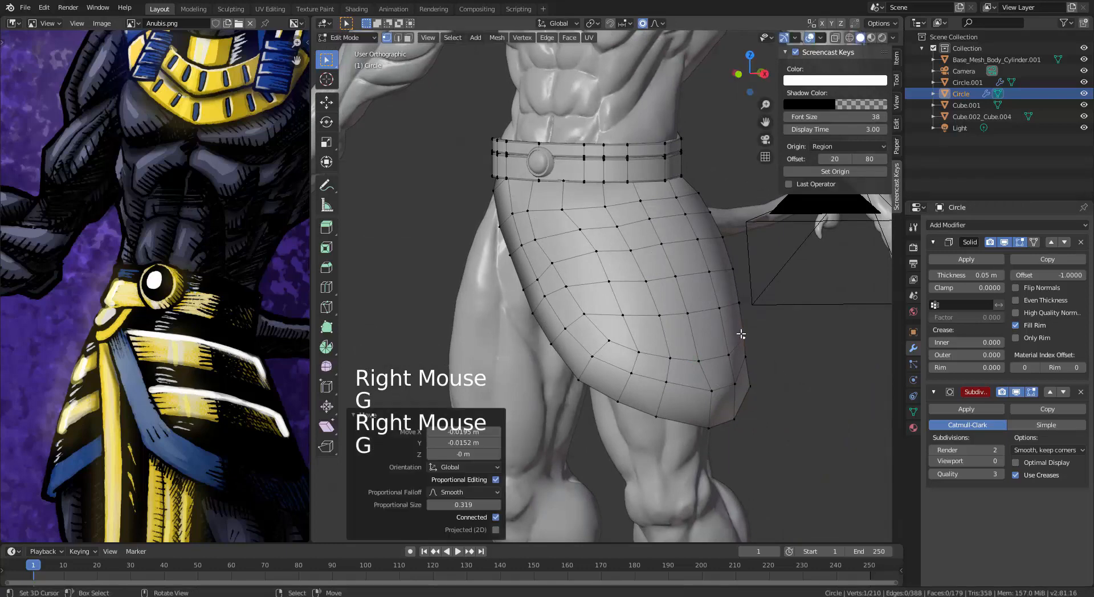
Step: Nudge the outline vertices nearest the garment's lower corner outward to follow the hip's curve
{"action": "right_click", "coordinate": [754, 361]}
{"action": "key", "text": "g"}
{"action": "left_click", "coordinate": [762, 387]}
{"action": "right_click", "coordinate": [743, 429]}
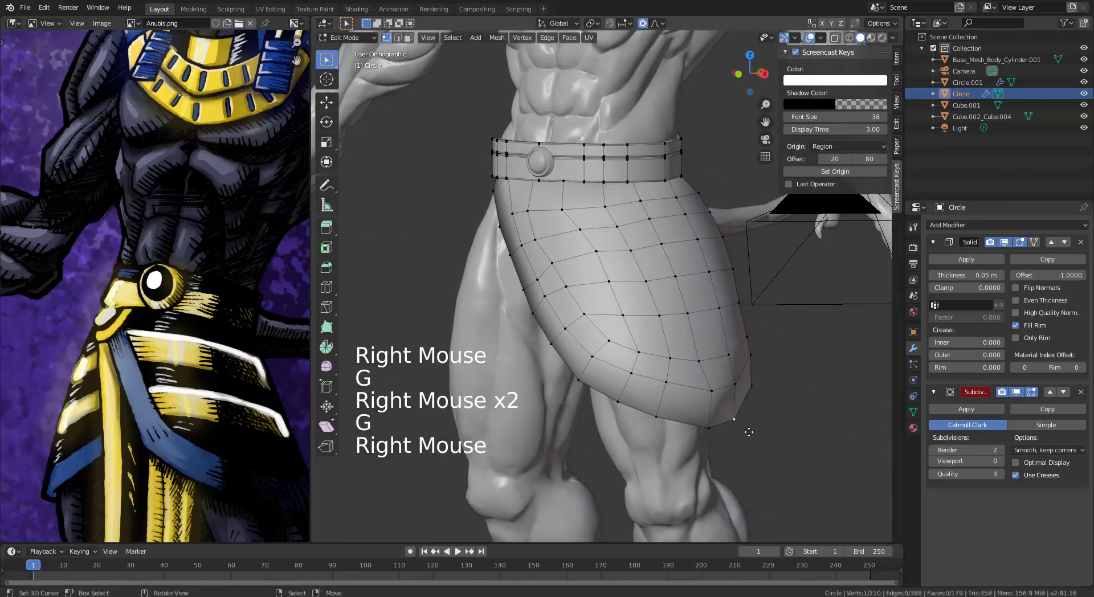
{"action": "key", "text": "g"}
{"action": "left_click", "coordinate": [753, 429]}
Step: Pull three vertices along the outer hip outline inward with proportional editing, from below the belt toward the tip
{"action": "middle_click_drag", "start_coordinate": [753, 429], "coordinate": [770, 251]}
{"action": "right_click", "coordinate": [752, 296]}
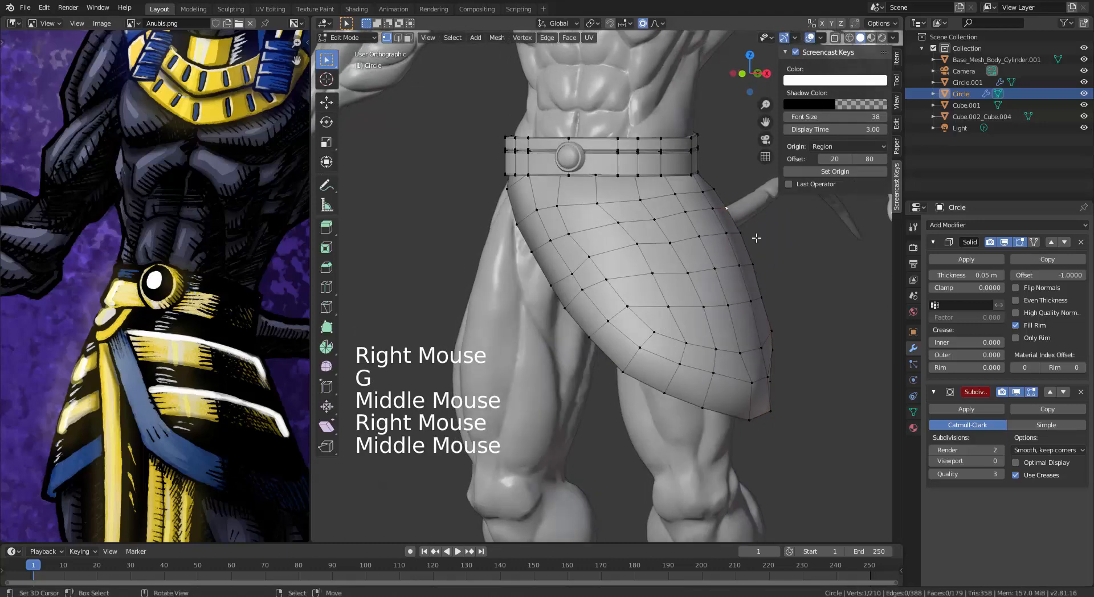
{"action": "right_click", "coordinate": [769, 248]}
{"action": "key", "text": "g"}
{"action": "scroll", "coordinate": [768, 250], "scroll_direction": "down", "scroll_amount": 2}
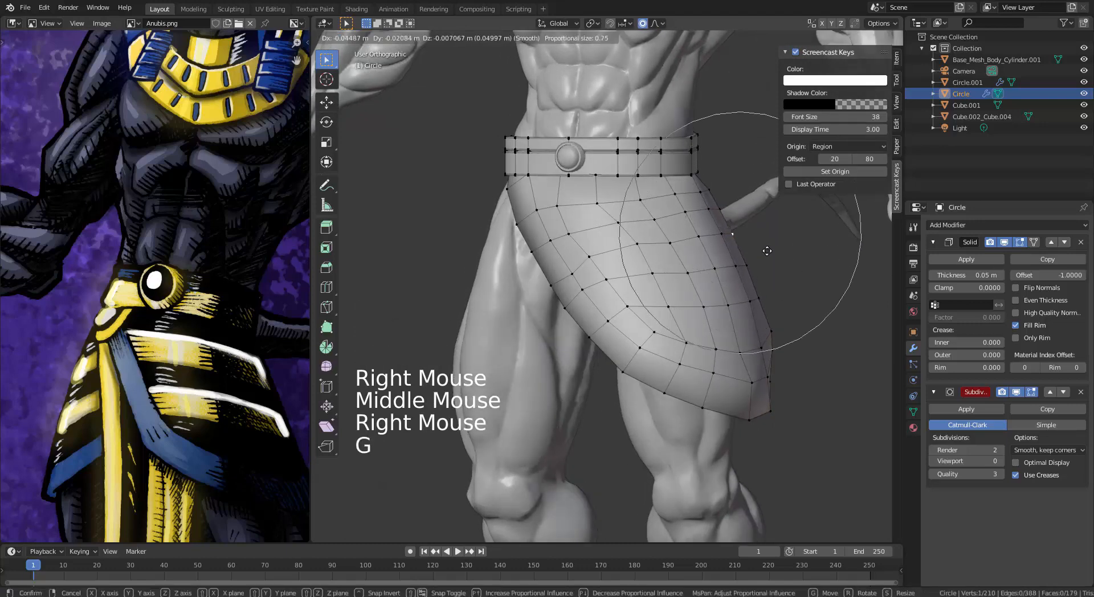
{"action": "left_click", "coordinate": [768, 251]}
{"action": "right_click", "coordinate": [735, 260]}
{"action": "key", "text": "g"}
{"action": "left_click", "coordinate": [733, 270]}
{"action": "right_click", "coordinate": [762, 318]}
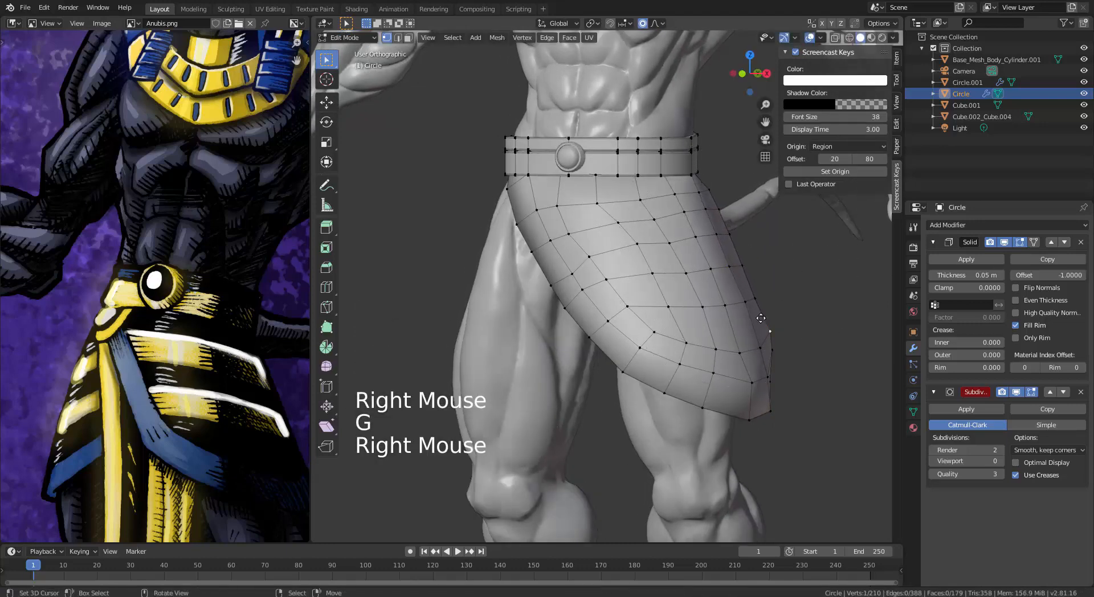
{"action": "key", "text": "g"}
{"action": "left_click", "coordinate": [758, 319]}
Step: Move two vertices midway up the outer hip inward in the front view to straighten the silhouette
{"action": "middle_click_drag", "start_coordinate": [758, 320], "coordinate": [798, 301]}
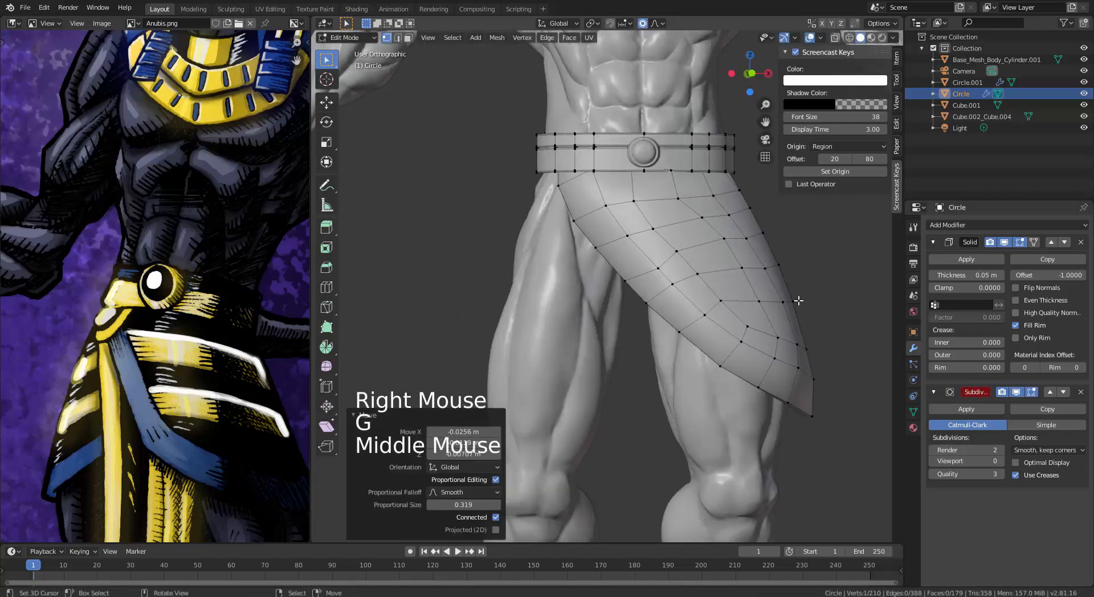
{"action": "right_click", "coordinate": [797, 306]}
{"action": "key", "text": "g"}
{"action": "left_click", "coordinate": [798, 306]}
{"action": "right_click", "coordinate": [783, 263]}
{"action": "key", "text": "g"}
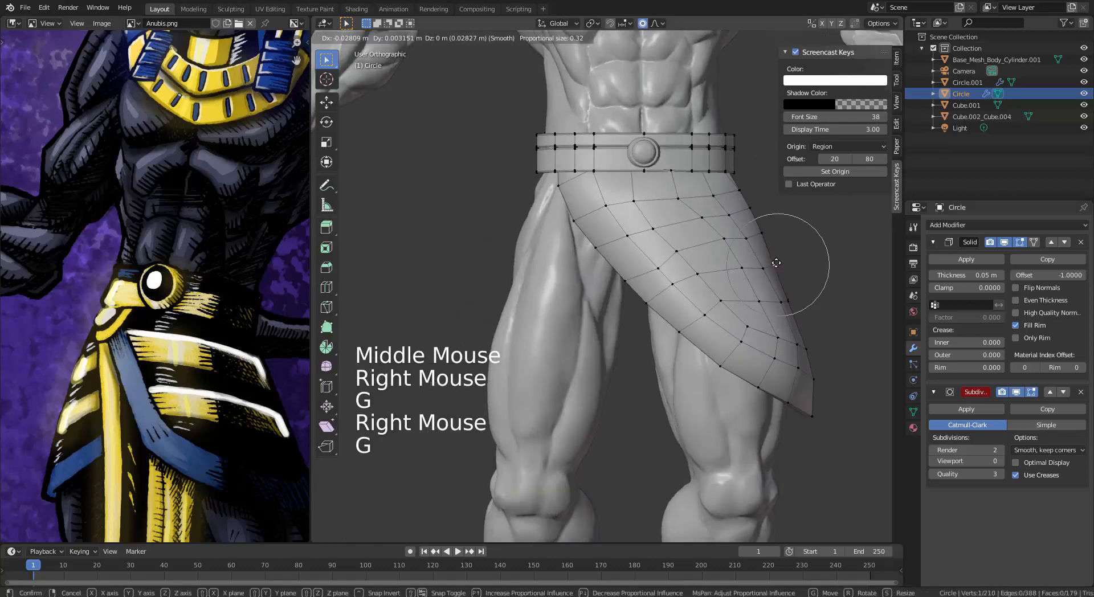
{"action": "left_click", "coordinate": [776, 251]}
Step: Tuck the three uppermost outer hip vertices inward toward the belt with proportional editing
{"action": "right_click", "coordinate": [766, 236]}
{"action": "key", "text": "g"}
{"action": "left_click", "coordinate": [758, 212]}
{"action": "right_click", "coordinate": [753, 210]}
{"action": "key", "text": "g"}
{"action": "left_click", "coordinate": [749, 210]}
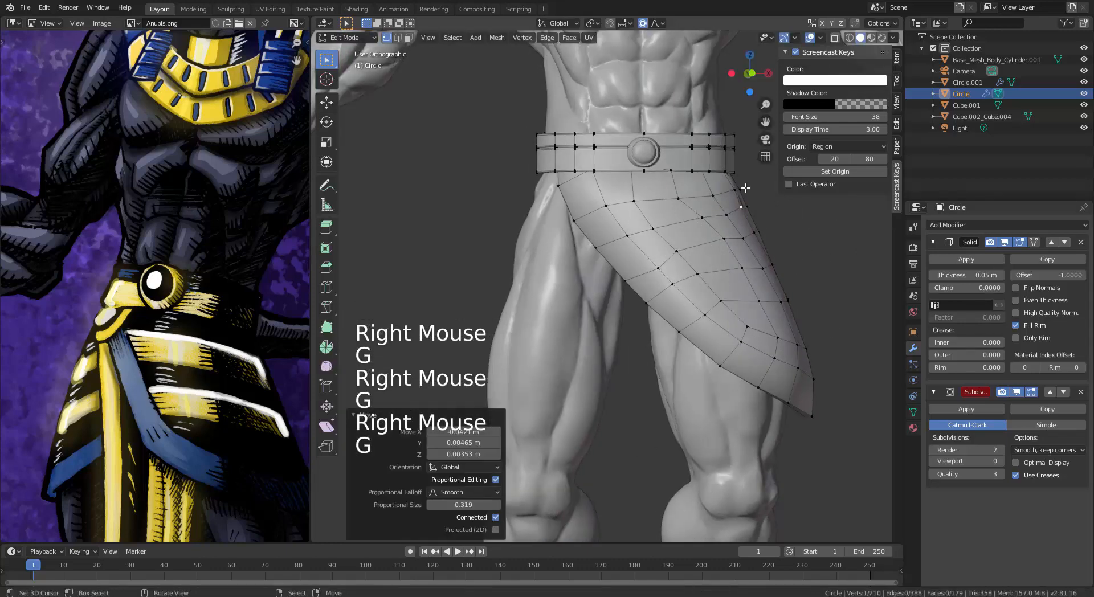
{"action": "right_click", "coordinate": [744, 189]}
{"action": "key", "text": "g"}
{"action": "left_click", "coordinate": [741, 187]}
Step: Lower the panel vertex just beneath the belt on the hip with proportional editing
{"action": "middle_click_drag", "start_coordinate": [741, 187], "coordinate": [707, 202]}
{"action": "scroll", "coordinate": [736, 187], "scroll_direction": "up", "scroll_amount": 3}
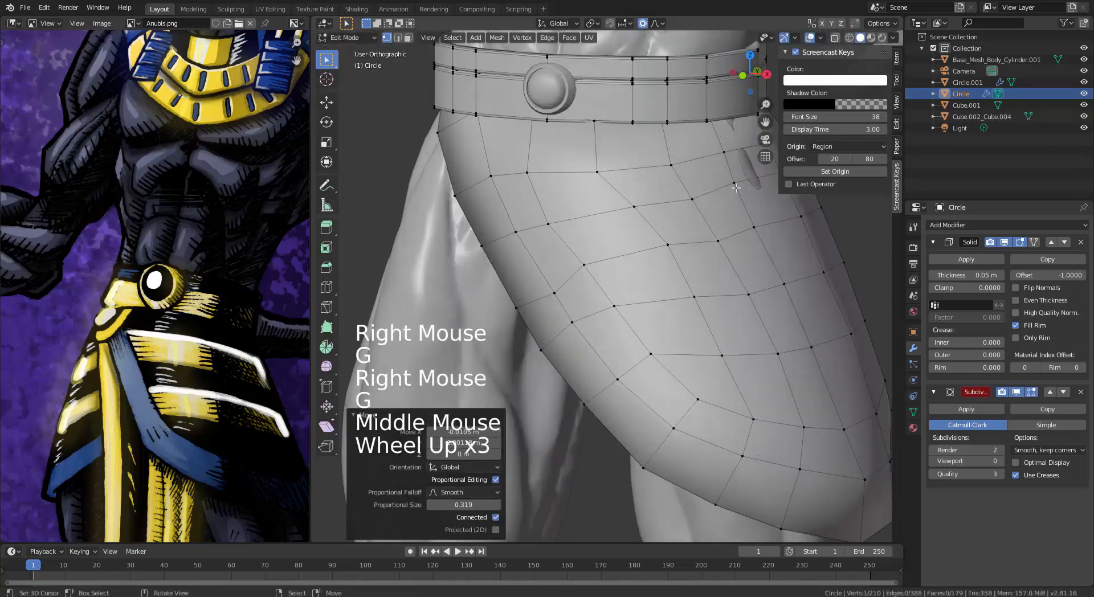
{"action": "right_click", "coordinate": [724, 151]}
{"action": "middle_click_drag", "start_coordinate": [725, 151], "coordinate": [718, 291], "text": "shift"}
{"action": "mouse_move", "coordinate": [718, 291]}
{"action": "middle_mouse_down"}
{"action": "mouse_move", "coordinate": [693, 313]}
{"action": "mouse_move", "coordinate": [769, 337]}
{"action": "mouse_move", "coordinate": [716, 342]}
{"action": "mouse_move", "coordinate": [738, 356]}
{"action": "mouse_move", "coordinate": [552, 383]}
{"action": "mouse_move", "coordinate": [610, 319]}
{"action": "mouse_move", "coordinate": [645, 320]}
{"action": "mouse_move", "coordinate": [587, 299]}
{"action": "mouse_move", "coordinate": [656, 319]}
{"action": "mouse_move", "coordinate": [665, 298]}
{"action": "mouse_move", "coordinate": [696, 336]}
{"action": "mouse_move", "coordinate": [681, 184]}
{"action": "mouse_move", "coordinate": [698, 302]}
{"action": "middle_mouse_up"}
{"action": "right_click", "coordinate": [724, 318]}
{"action": "key", "text": "g"}
{"action": "left_click", "coordinate": [735, 360]}
{"action": "scroll", "coordinate": [736, 360], "scroll_direction": "down", "scroll_amount": 7}
{"action": "scroll", "coordinate": [551, 383], "scroll_direction": "up", "scroll_amount": 1}
Step: Reposition several more panel vertices with proportional editing to even out the quads
{"action": "key", "text": "g"}
{"action": "right_click", "coordinate": [645, 320]}
{"action": "key", "text": "g"}
{"action": "right_click", "coordinate": [587, 298]}
{"action": "key", "text": "g"}
{"action": "key", "text": "g"}
{"action": "right_click", "coordinate": [656, 320]}
Step: Hide the belt geometry, add an edge loop running along the garment parallel to the hem, and reveal the belt again
{"action": "key", "text": "ctrl+r"}
{"action": "key", "text": "z"}
{"action": "right_click", "coordinate": [681, 183]}
{"action": "key", "text": "ctrl+l"}
{"action": "key", "text": "h"}
{"action": "key", "text": "z"}
{"action": "key", "text": "ctrl+r"}
{"action": "left_click", "coordinate": [656, 342]}
{"action": "key", "text": "alt+h"}
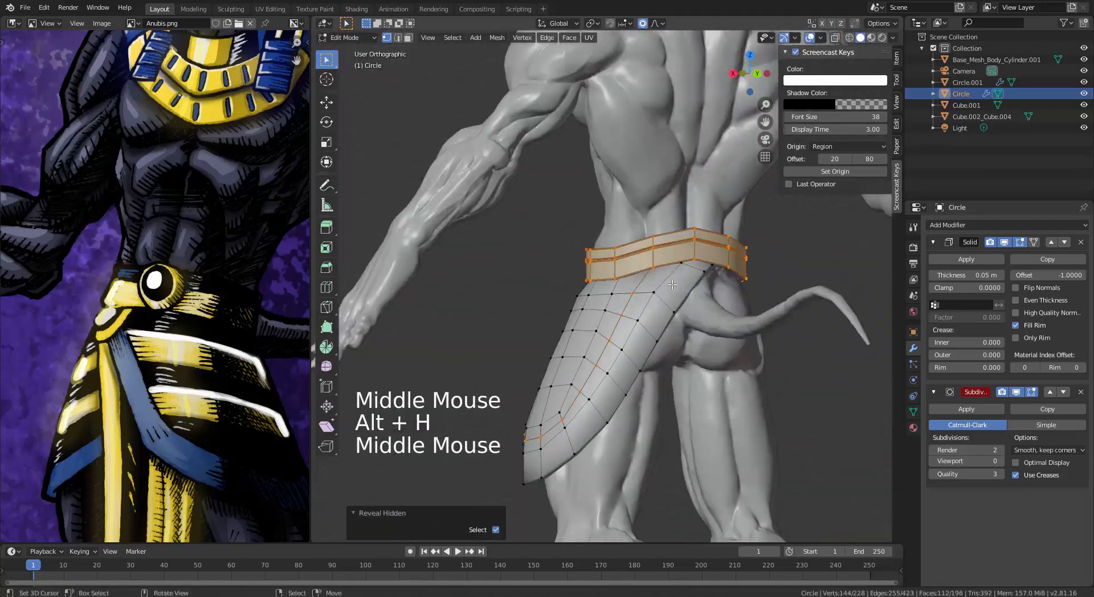
Step: Adjust an upper rear vertex near the belt and slide the new edge loop so it follows the hem
{"action": "scroll", "coordinate": [673, 285], "scroll_direction": "up", "scroll_amount": 7}
{"action": "right_click", "coordinate": [672, 285]}
{"action": "key", "text": "z"}
{"action": "key", "text": "g"}
{"action": "scroll", "coordinate": [684, 302], "scroll_direction": "down", "scroll_amount": 5}
{"action": "right_click", "coordinate": [655, 370], "text": "alt"}
{"action": "key", "text": "g"}
{"action": "key", "text": "g"}
Step: Try adding a second edge loop beside the hem band's border and sinking it with Shrink/Fatten without proportional editing
{"action": "middle_click_drag", "start_coordinate": [655, 371], "coordinate": [656, 342]}
{"action": "scroll", "coordinate": [656, 342], "scroll_direction": "up", "scroll_amount": 2}
{"action": "middle_click_drag", "start_coordinate": [655, 342], "coordinate": [798, 365], "text": "shift"}
{"action": "key", "text": "ctrl+r"}
{"action": "left_click", "coordinate": [843, 434]}
{"action": "key", "text": "alt+s"}
{"action": "key", "text": "o"}
{"action": "key", "text": "alt+s"}
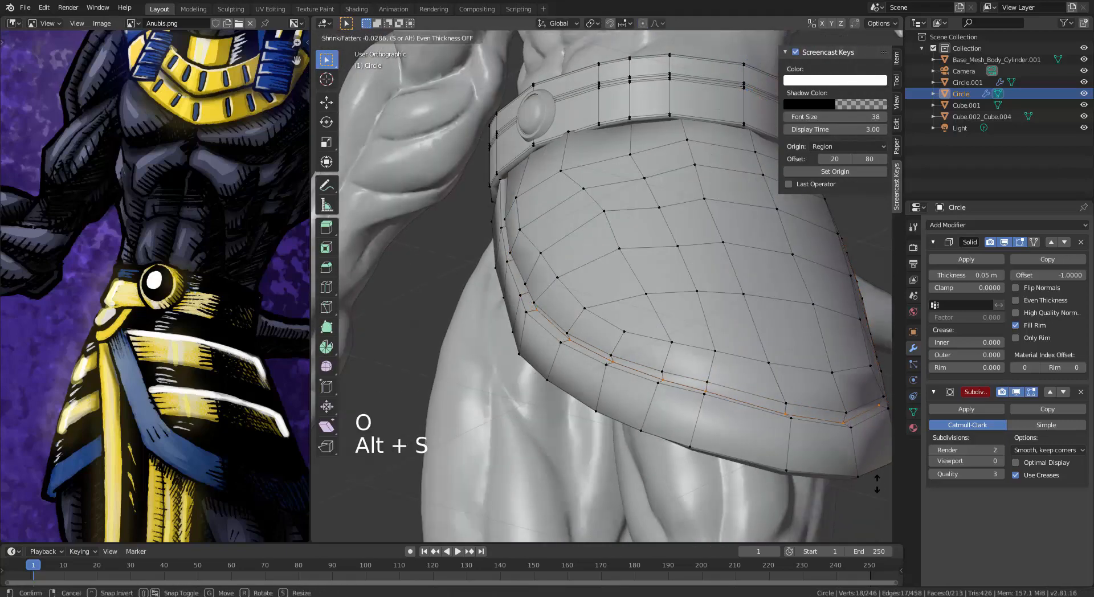
{"action": "scroll", "coordinate": [810, 429], "scroll_direction": "down", "scroll_amount": 2}
{"action": "key", "text": "ctrl+z"}
{"action": "key", "text": "ctrl+z"}
{"action": "key", "text": "ctrl+z"}
Step: Select the edge loop bordering the hem band, reposition it, and offset it along its normals with Shrink/Fatten
{"action": "middle_click_drag", "start_coordinate": [827, 422], "coordinate": [648, 309]}
{"action": "right_click", "coordinate": [798, 430], "text": "alt"}
{"action": "key", "text": "g"}
{"action": "key", "text": "alt+s"}
{"action": "left_click", "coordinate": [806, 424]}
Step: Add supporting edge loops around the hem band's border to sharpen it and return to Object Mode
{"action": "key", "text": "ctrl+r"}
{"action": "key", "text": "ctrl+r"}
{"action": "key", "text": "ctrl+r"}
{"action": "key", "text": "Tab"}
{"action": "scroll", "coordinate": [649, 309], "scroll_direction": "down", "scroll_amount": 3}
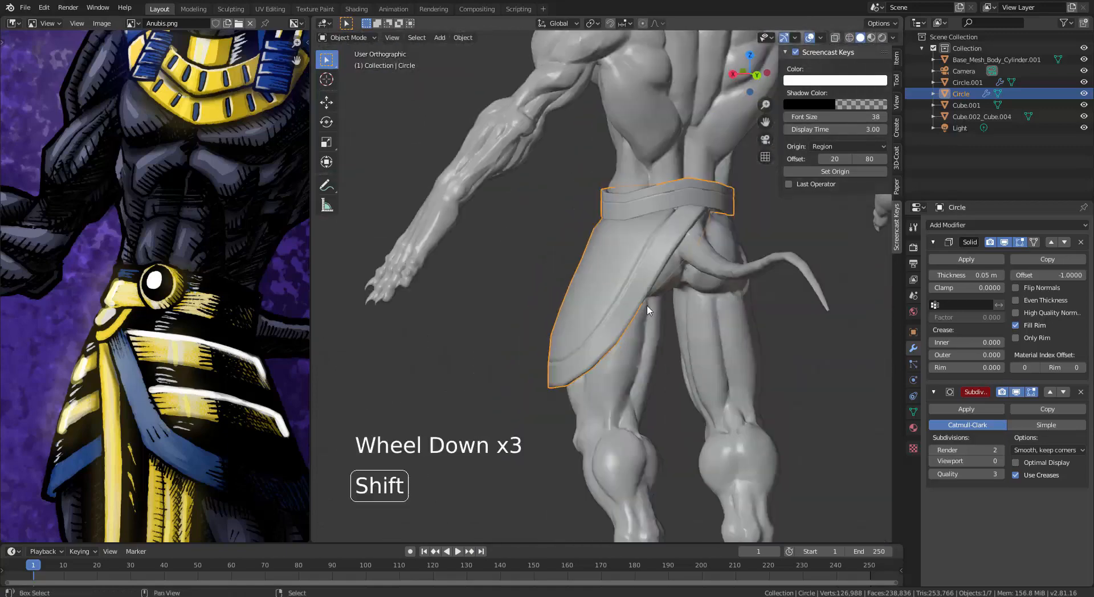
Step: Reposition a vertex at the rear of the hip panel, toggling proportional editing, and set the viewport subdivision level to 1
{"action": "scroll", "coordinate": [684, 296], "scroll_direction": "up", "scroll_amount": 3}
{"action": "key", "text": "Tab"}
{"action": "right_click", "coordinate": [717, 279]}
{"action": "key", "text": "g"}
{"action": "key", "text": "o"}
{"action": "key", "text": "g"}
{"action": "left_click", "coordinate": [758, 311]}
{"action": "key", "text": "Tab"}
{"action": "scroll", "coordinate": [752, 319], "scroll_direction": "down", "scroll_amount": 4}
{"action": "mouse_move", "coordinate": [548, 342]}
{"action": "middle_mouse_down"}
{"action": "mouse_move", "coordinate": [758, 364]}
{"action": "mouse_move", "coordinate": [661, 368]}
{"action": "mouse_move", "coordinate": [755, 371]}
{"action": "middle_mouse_up"}
{"action": "left_click", "coordinate": [1000, 461]}
Step: Select vertices at the front of the hip panel below the belt and reposition them to smooth the surface
{"action": "scroll", "coordinate": [744, 365], "scroll_direction": "up", "scroll_amount": 7}
{"action": "key", "text": "Tab"}
{"action": "right_click", "coordinate": [655, 357]}
{"action": "key", "text": "g"}
{"action": "left_click", "coordinate": [667, 362]}
{"action": "left_click", "coordinate": [690, 398]}
{"action": "right_click", "coordinate": [755, 372]}
{"action": "key", "text": "g"}
{"action": "key", "text": "z"}
{"action": "key", "text": "z"}
{"action": "key", "text": "z"}
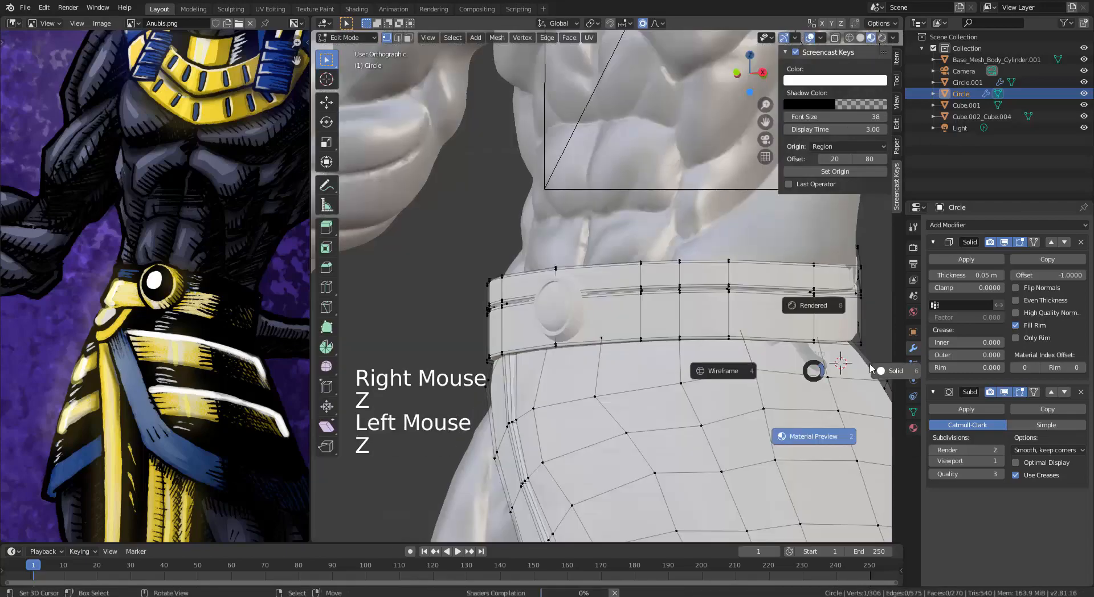
{"action": "key", "text": "g"}
{"action": "mouse_move", "coordinate": [841, 368]}
{"action": "middle_mouse_down"}
{"action": "mouse_move", "coordinate": [798, 393]}
{"action": "mouse_move", "coordinate": [736, 371]}
{"action": "middle_mouse_up"}
{"action": "left_click", "coordinate": [804, 404]}
Step: Restore solid shading and adjust further vertices where the hip panel meets the belt
{"action": "key", "text": "z"}
{"action": "key", "text": "z"}
{"action": "mouse_move", "coordinate": [789, 340]}
{"action": "middle_mouse_down"}
{"action": "mouse_move", "coordinate": [838, 342]}
{"action": "mouse_move", "coordinate": [780, 347]}
{"action": "mouse_move", "coordinate": [702, 319]}
{"action": "mouse_move", "coordinate": [755, 349]}
{"action": "mouse_move", "coordinate": [648, 318]}
{"action": "mouse_move", "coordinate": [672, 285]}
{"action": "mouse_move", "coordinate": [730, 360]}
{"action": "middle_mouse_up"}
{"action": "key", "text": "g"}
{"action": "left_click", "coordinate": [821, 342]}
{"action": "right_click", "coordinate": [780, 346]}
{"action": "key", "text": "g"}
Step: Select two edge loops around the belt and offset them along their normals with Shrink/Fatten
{"action": "right_click", "coordinate": [772, 313], "text": "alt"}
{"action": "scroll", "coordinate": [772, 314], "scroll_direction": "down", "scroll_amount": 4}
{"action": "right_click", "coordinate": [719, 296], "text": "alt+shift"}
{"action": "key", "text": "alt+s"}
Step: Try offsetting face loops around the belt with Shrink/Fatten, undo it, and return to Object Mode
{"action": "key", "text": "3"}
{"action": "right_click", "coordinate": [699, 314], "text": "alt"}
{"action": "right_click", "coordinate": [655, 312], "text": "alt+shift"}
{"action": "key", "text": "alt+s"}
{"action": "key", "text": "ctrl+z"}
{"action": "key", "text": "g"}
{"action": "key", "text": "Tab"}
{"action": "scroll", "coordinate": [728, 344], "scroll_direction": "down", "scroll_amount": 3}
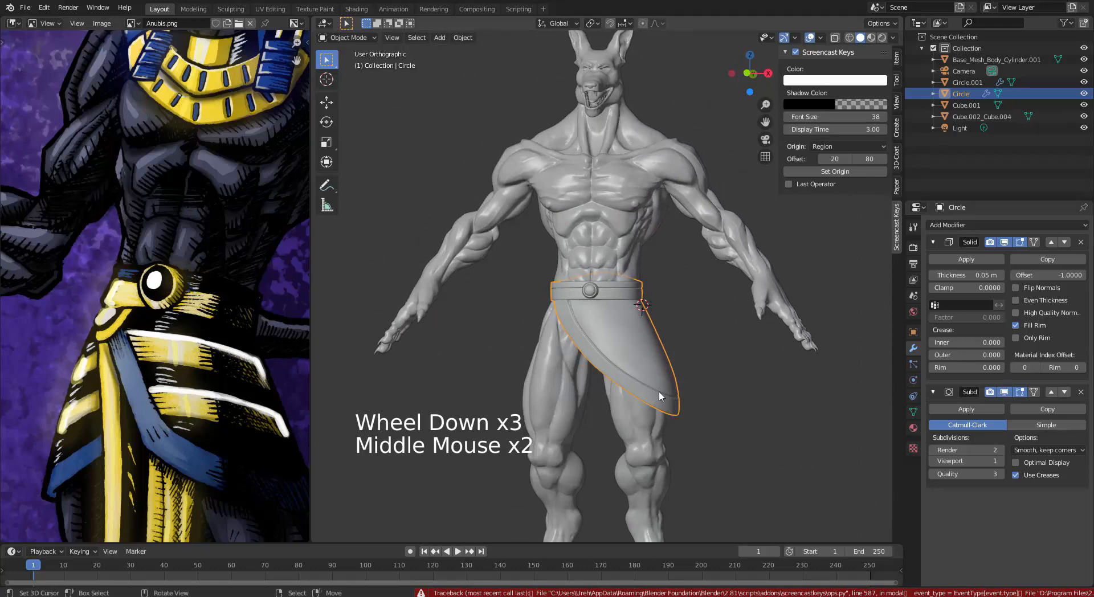
Step: Select all linked faces of the hip panel in Edit Mode and duplicate them in place in front view
{"action": "middle_click_drag", "start_coordinate": [660, 394], "coordinate": [696, 359]}
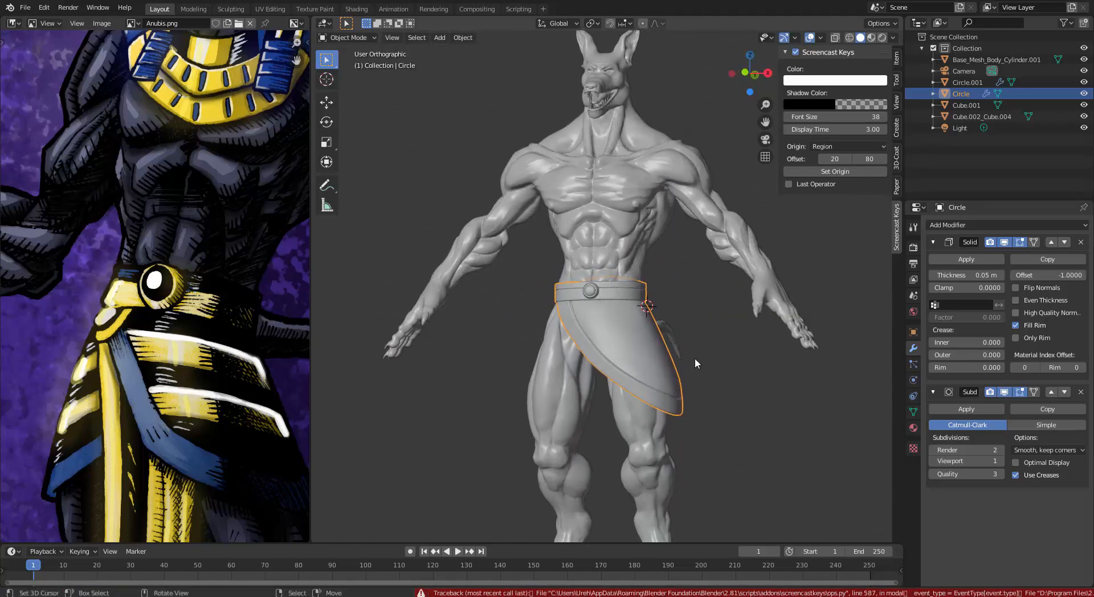
{"action": "left_click", "coordinate": [696, 363]}
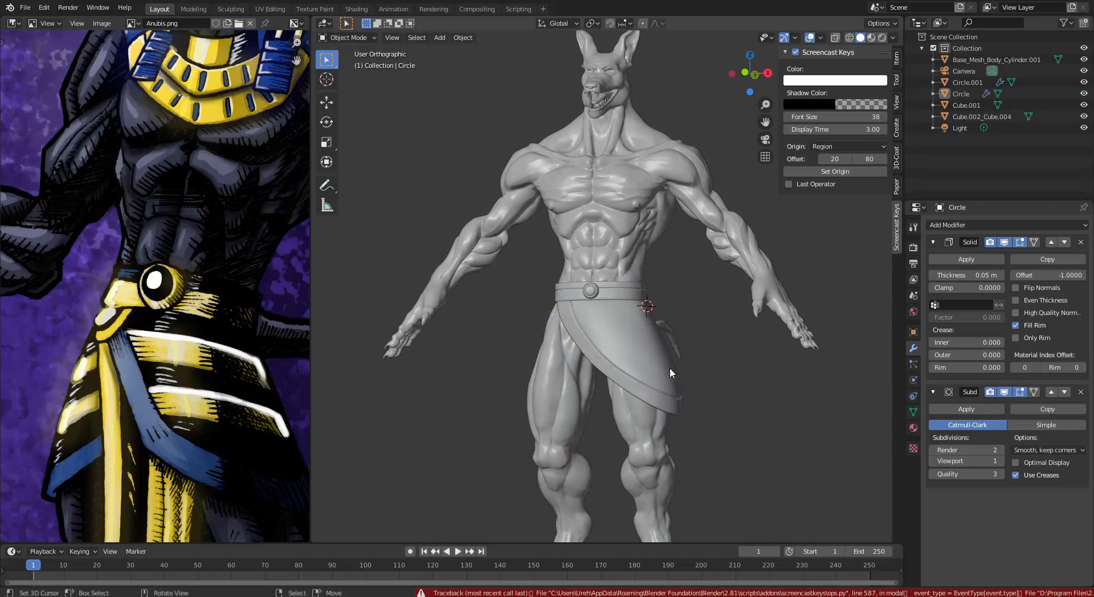
{"action": "left_click", "coordinate": [669, 369]}
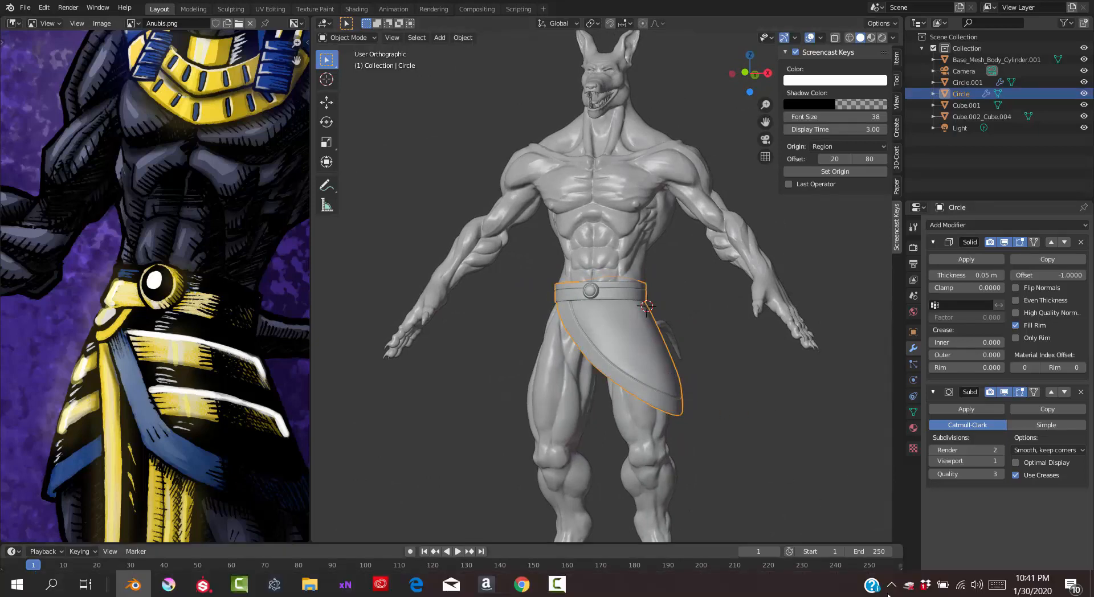
{"action": "scroll", "coordinate": [666, 337], "scroll_direction": "up", "scroll_amount": 4}
{"action": "middle_click_drag", "start_coordinate": [666, 338], "coordinate": [674, 404]}
{"action": "key", "text": "Tab"}
{"action": "left_click", "coordinate": [674, 403]}
{"action": "key", "text": "ctrl+l"}
{"action": "key", "text": "KP_1"}
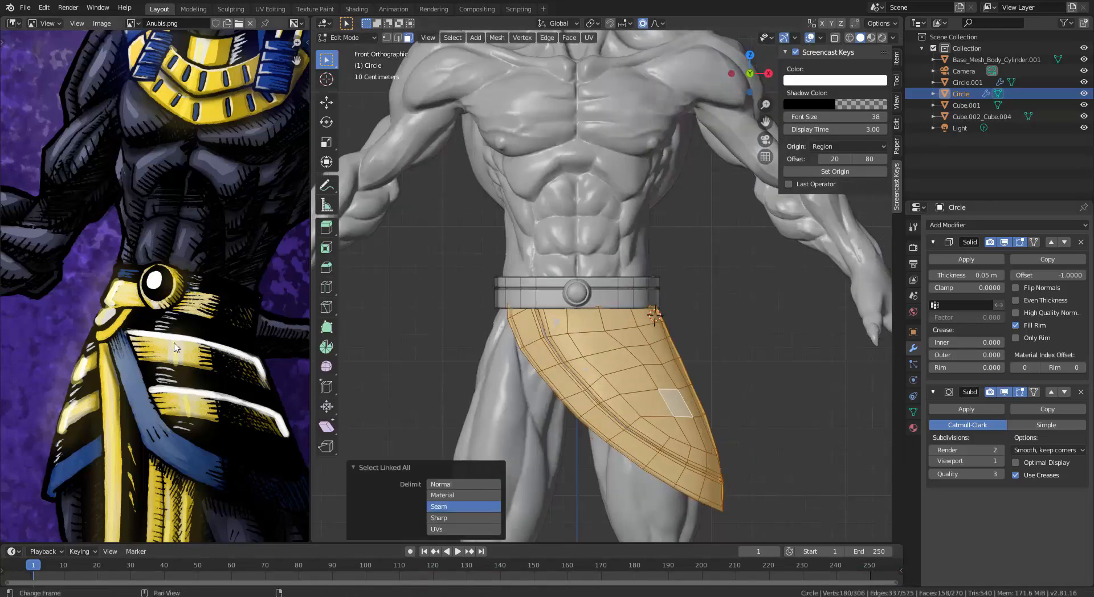
{"action": "key", "text": "shift+d"}
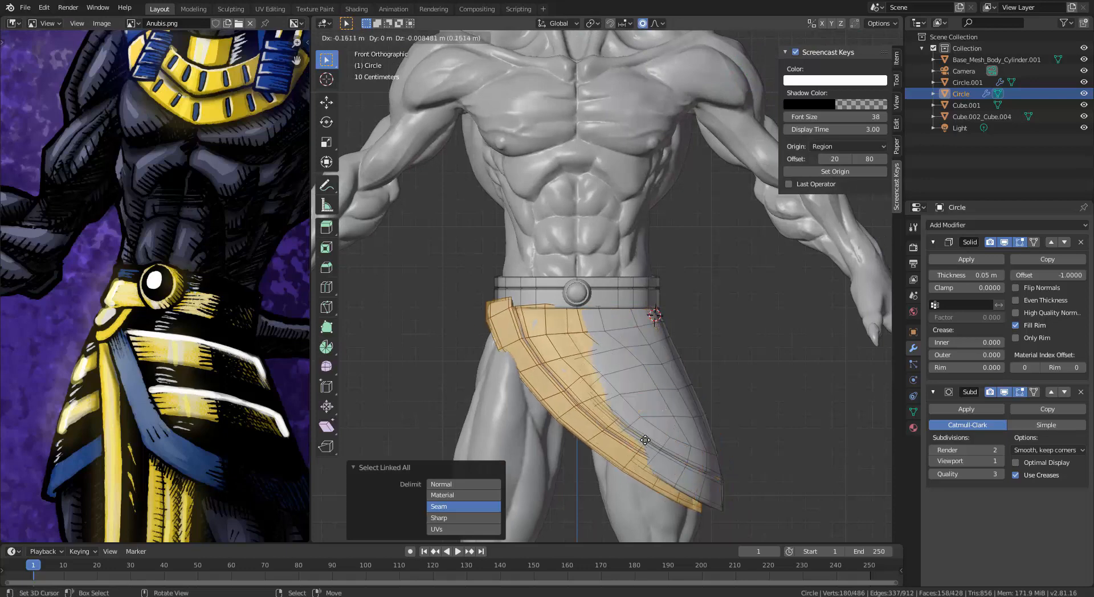
{"action": "right_click", "coordinate": [645, 440]}
Step: Mirror the duplicated panel by scaling it -1 along X, and flip its normals
{"action": "key", "text": "s"}
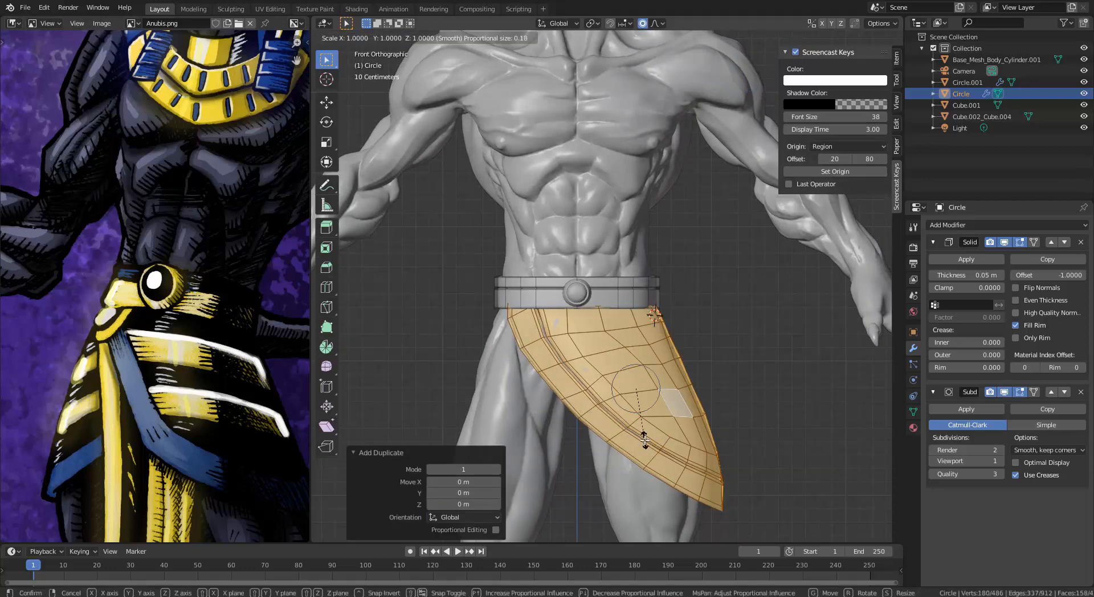
{"action": "type", "text": "x"}
{"action": "type", "text": "-1"}
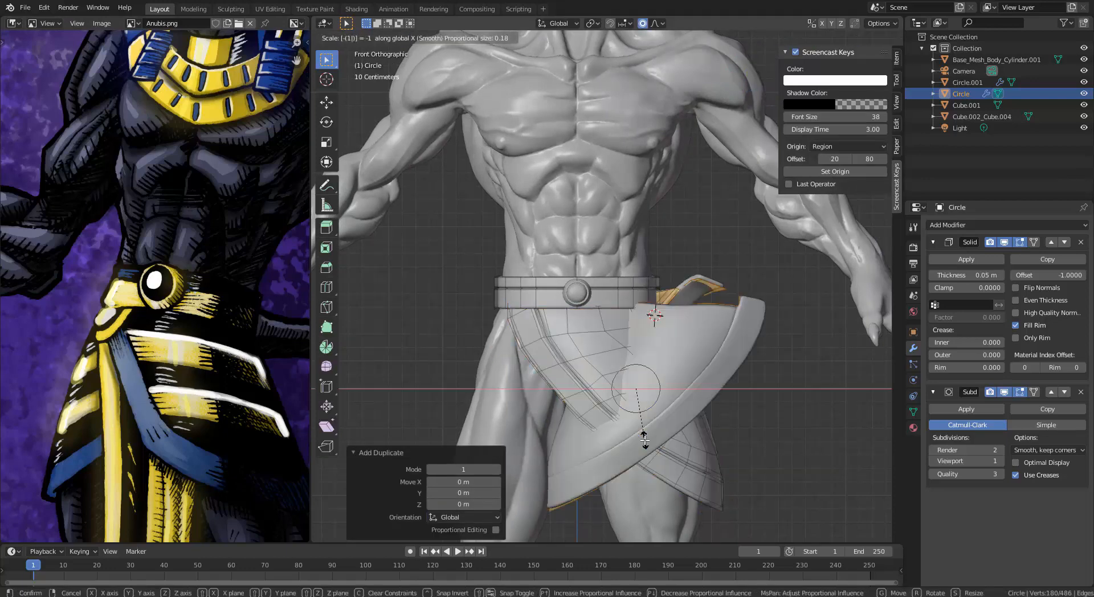
{"action": "key", "text": "Return"}
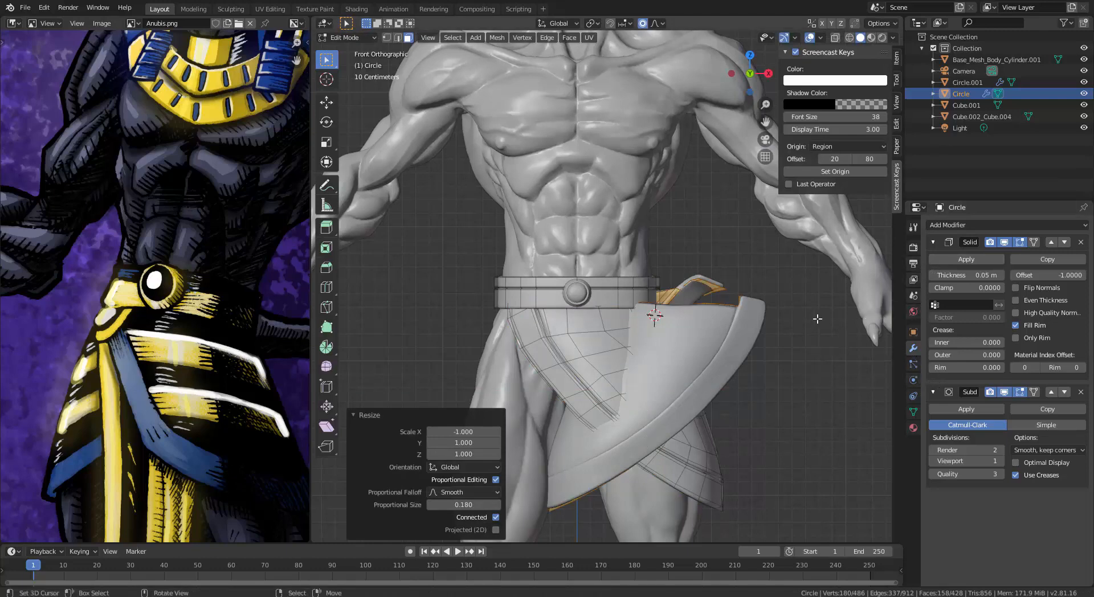
{"action": "key", "text": "alt+n"}
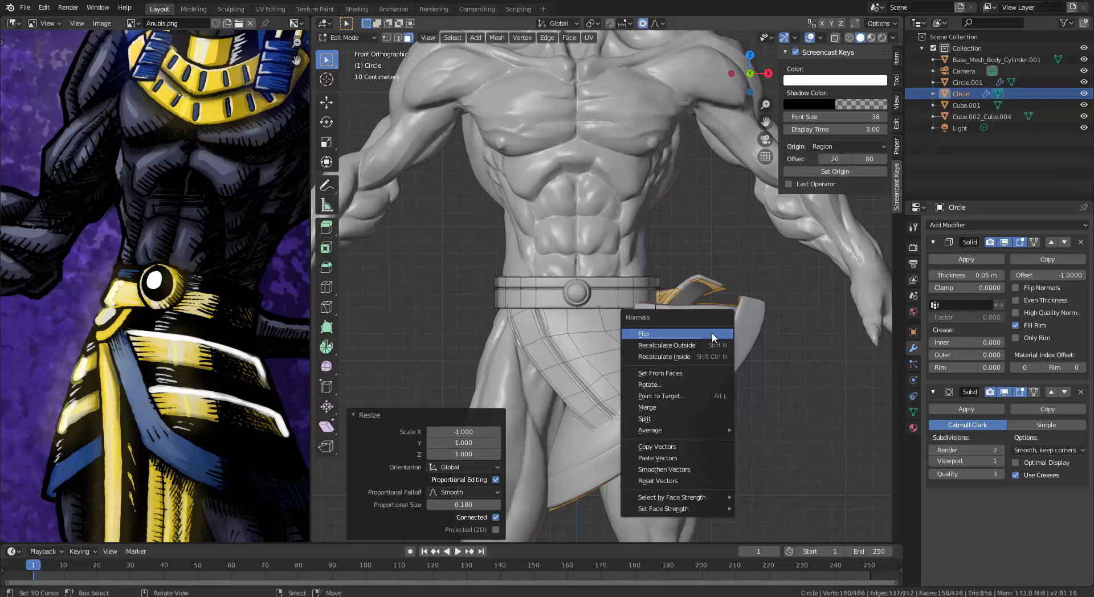
{"action": "left_click", "coordinate": [713, 338]}
Step: Move the mirrored panel about -0.878 m along X onto the opposite hip
{"action": "key", "text": "g"}
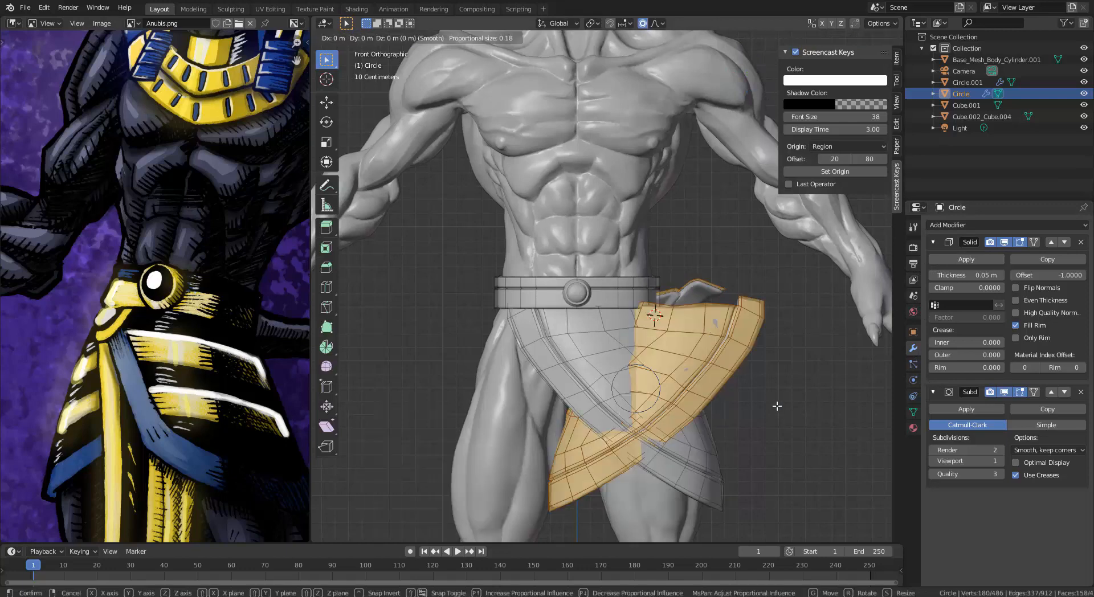
{"action": "key", "text": "x"}
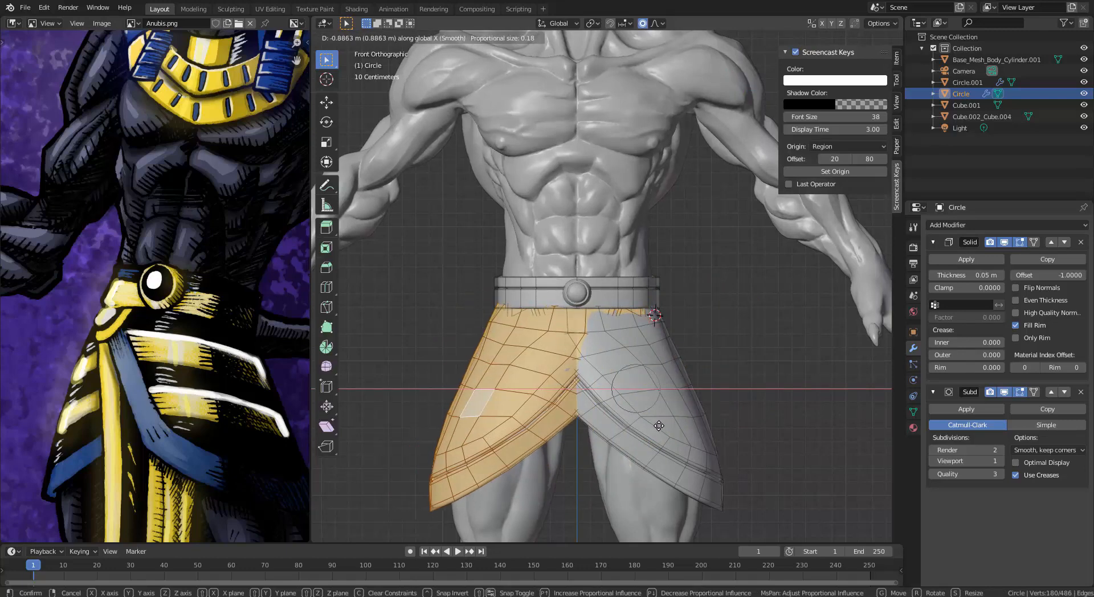
{"action": "left_click", "coordinate": [657, 426]}
{"action": "middle_click_drag", "start_coordinate": [650, 424], "coordinate": [636, 356]}
{"action": "scroll", "coordinate": [786, 364], "scroll_direction": "down", "scroll_amount": 5}
{"action": "scroll", "coordinate": [597, 406], "scroll_direction": "up", "scroll_amount": 1}
{"action": "scroll", "coordinate": [597, 405], "scroll_direction": "up", "scroll_amount": 6}
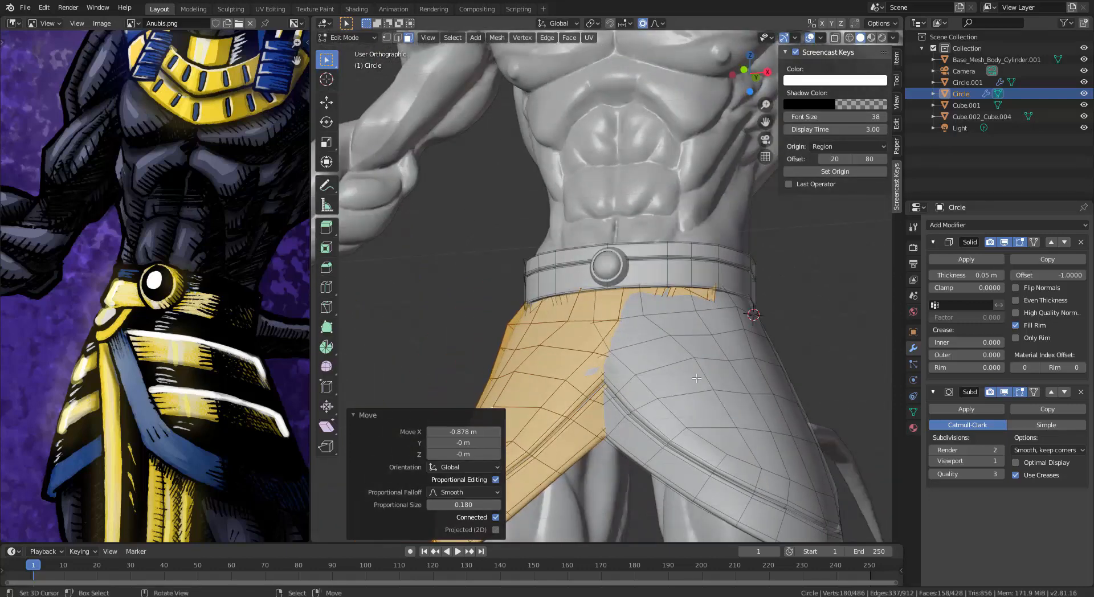
{"action": "middle_click_drag", "start_coordinate": [700, 342], "coordinate": [590, 398]}
{"action": "scroll", "coordinate": [634, 387], "scroll_direction": "down", "scroll_amount": 2}
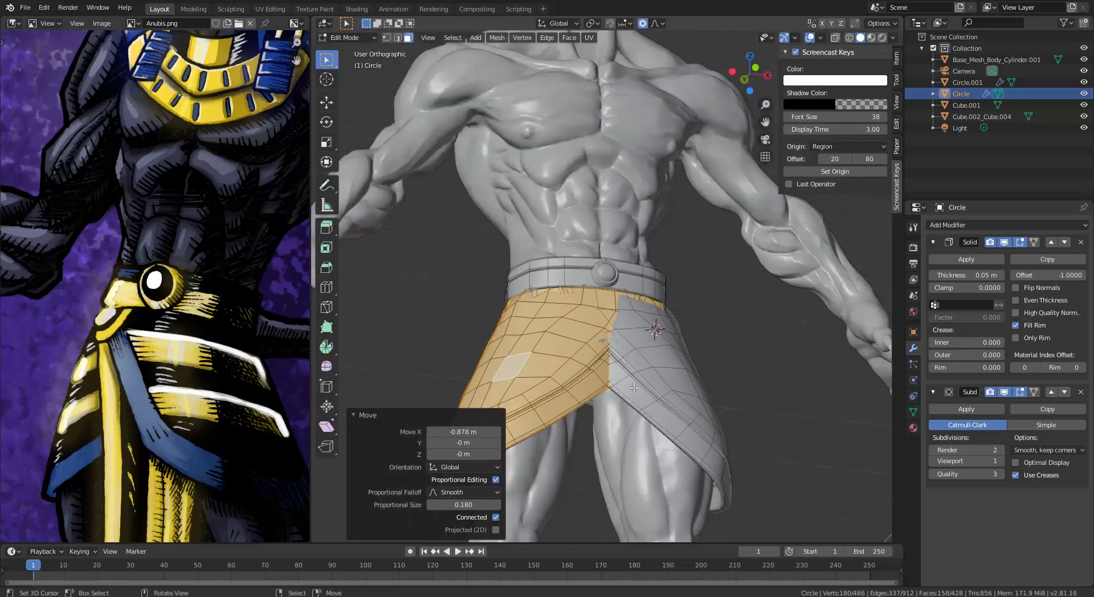
Step: Separate the mirrored panel into its own object and enter Edit Mode on it
{"action": "key", "text": "p"}
{"action": "left_click", "coordinate": [634, 388]}
{"action": "middle_click_drag", "start_coordinate": [634, 388], "coordinate": [580, 384]}
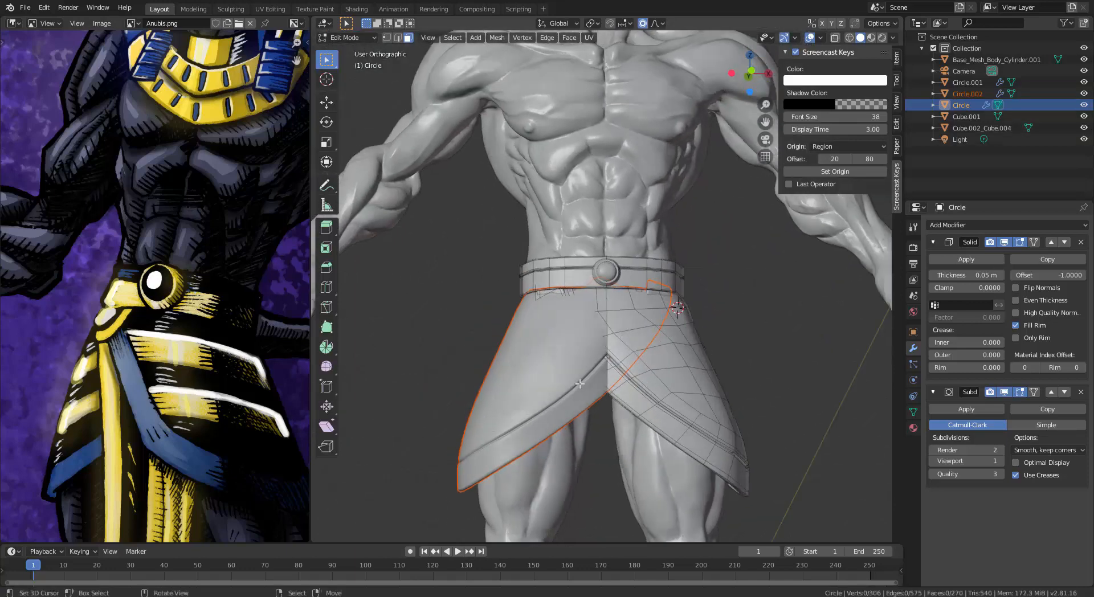
{"action": "key", "text": "Tab"}
{"action": "right_click", "coordinate": [554, 370]}
{"action": "middle_click_drag", "start_coordinate": [621, 424], "coordinate": [645, 437]}
{"action": "key", "text": "Tab"}
{"action": "scroll", "coordinate": [619, 375], "scroll_direction": "up", "scroll_amount": 2}
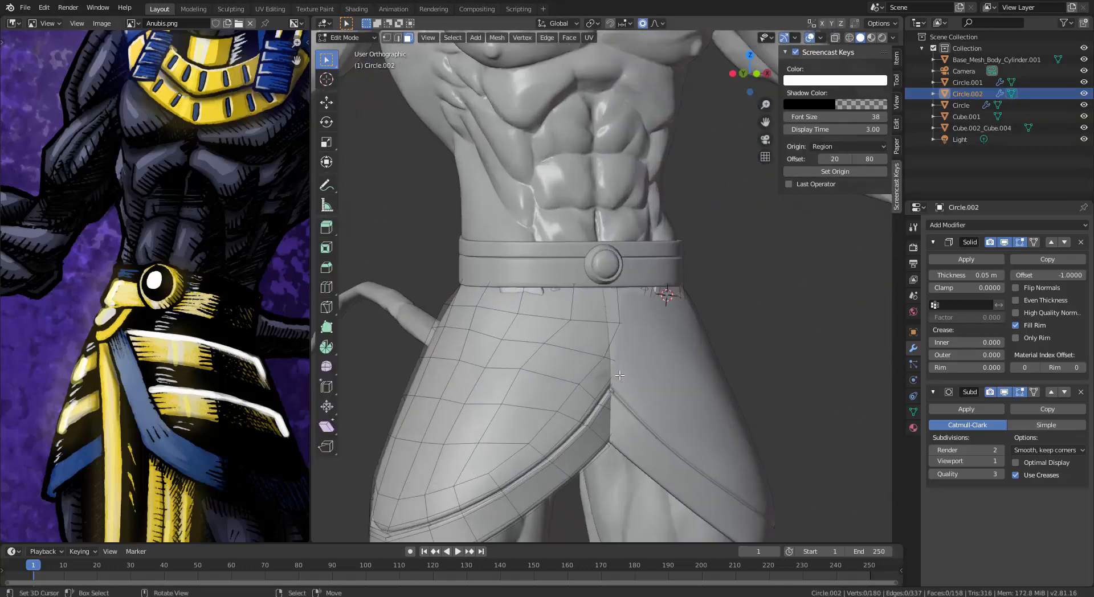
Step: Move a face near the mirrored panel's front edge with proportional editing at a size of about 0.51
{"action": "middle_click_drag", "start_coordinate": [600, 398], "coordinate": [681, 379]}
{"action": "key", "text": "g"}
{"action": "right_click", "coordinate": [686, 372]}
{"action": "key", "text": "o"}
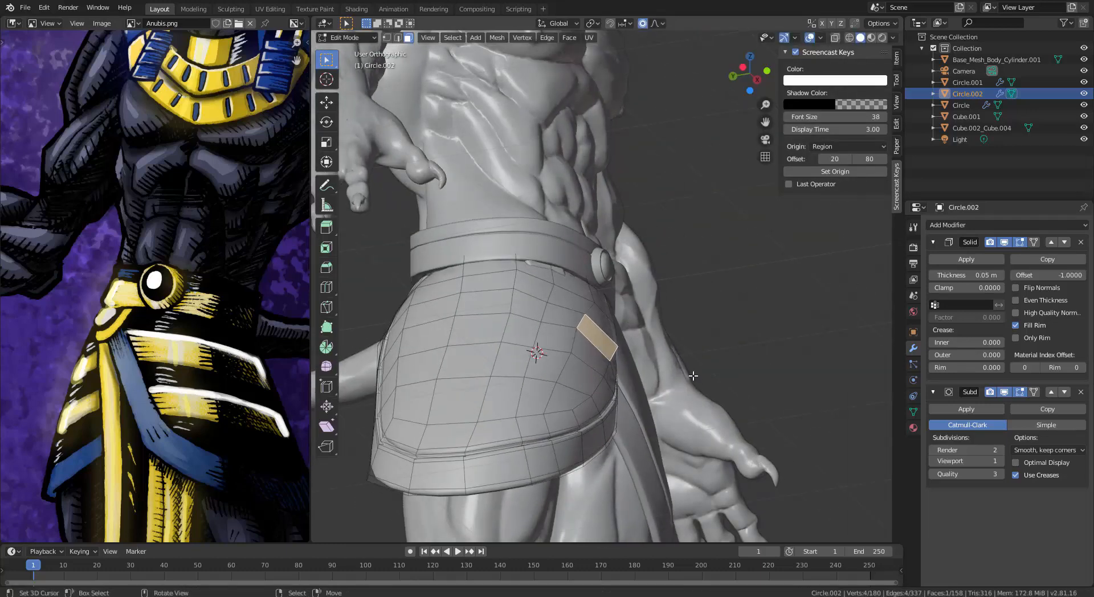
{"action": "middle_click_drag", "start_coordinate": [692, 390], "coordinate": [663, 399]}
{"action": "key", "text": "g"}
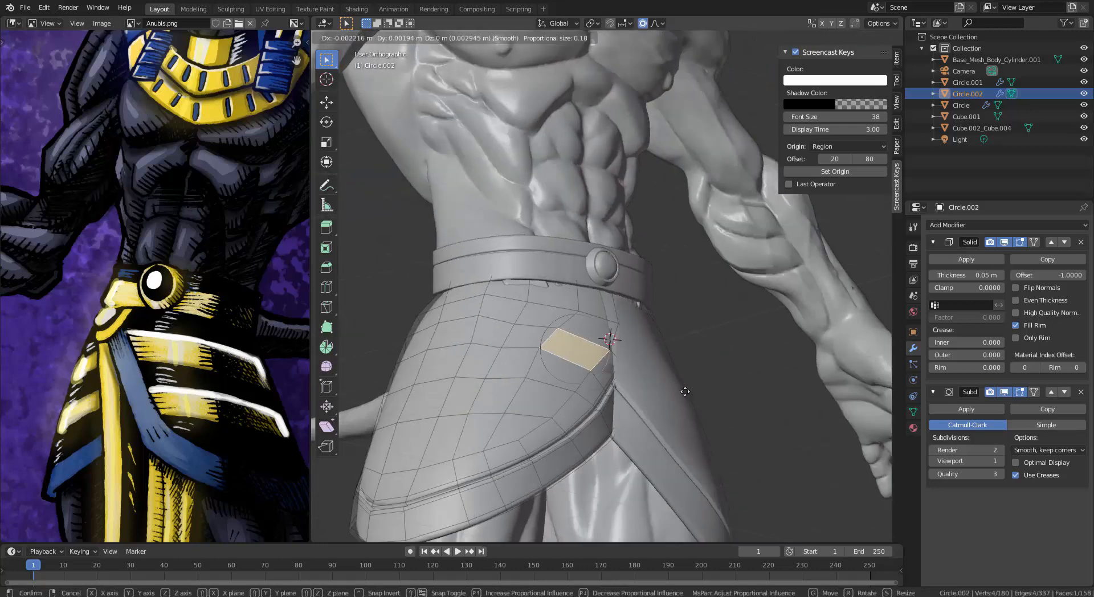
{"action": "scroll", "coordinate": [679, 398], "scroll_direction": "down", "scroll_amount": 9}
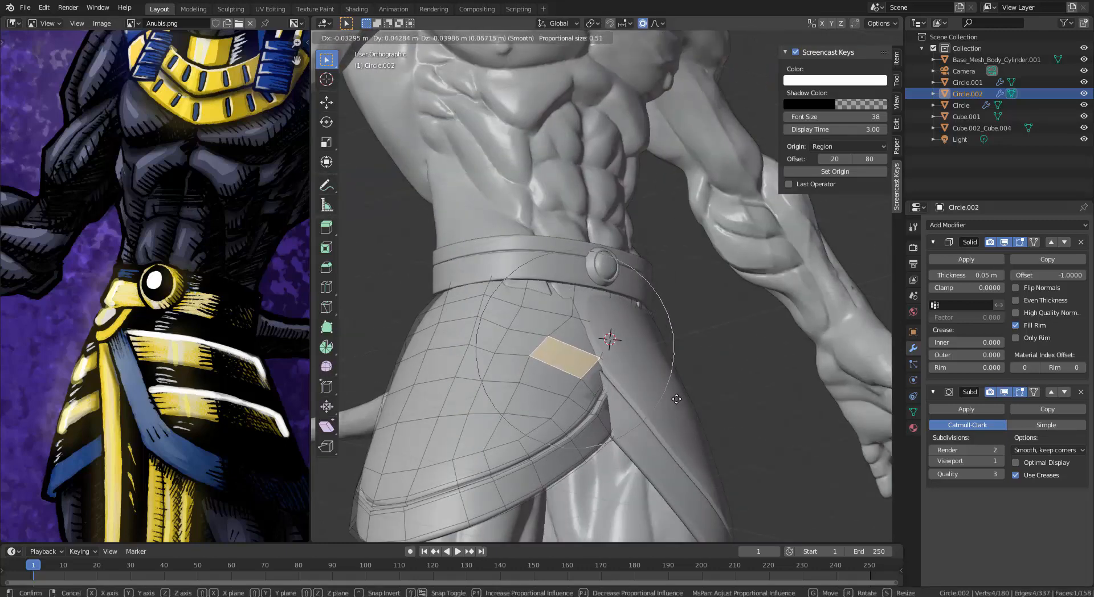
{"action": "left_click", "coordinate": [674, 400]}
Step: Shift the selected front face in depth, viewed from below and the side, so the mirrored panel tucks behind the original
{"action": "middle_click_drag", "start_coordinate": [674, 400], "coordinate": [578, 330]}
{"action": "left_click", "coordinate": [578, 329]}
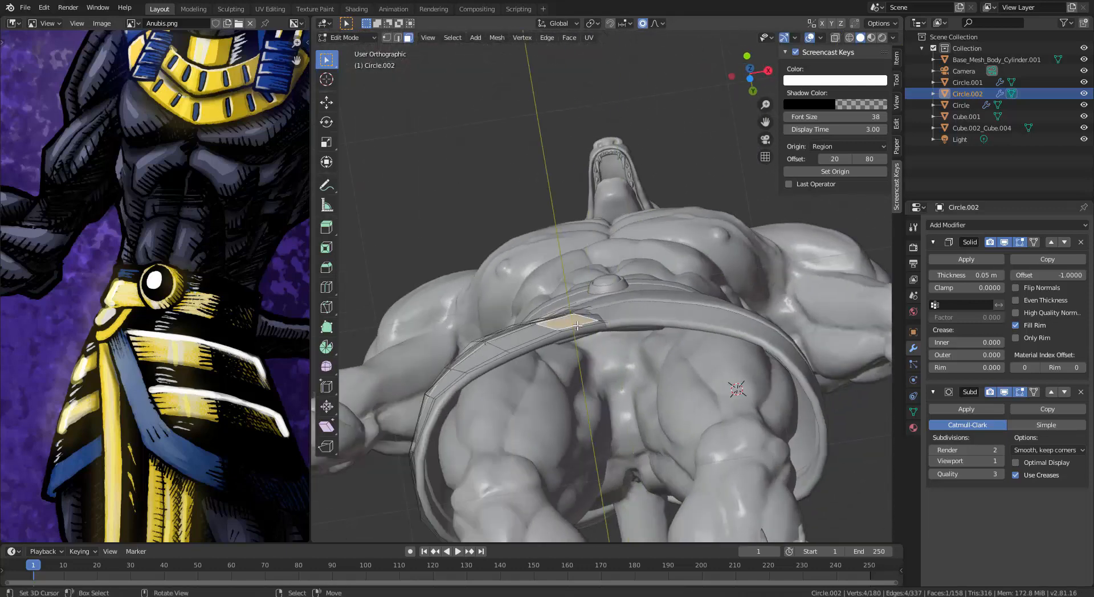
{"action": "key", "text": "g"}
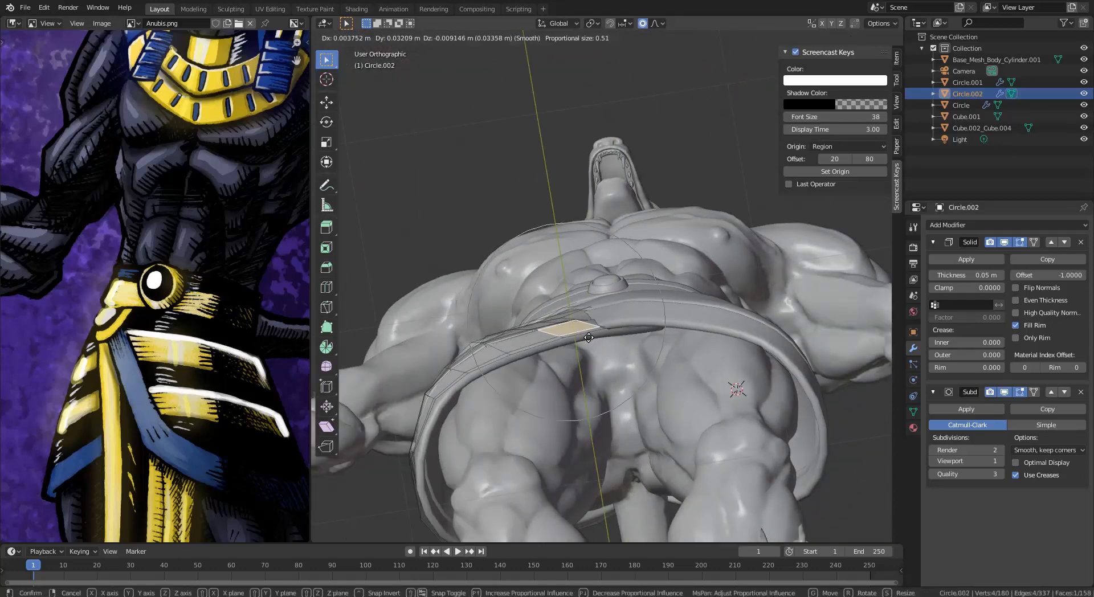
{"action": "left_click", "coordinate": [593, 349]}
{"action": "mouse_move", "coordinate": [593, 348]}
{"action": "middle_mouse_down"}
{"action": "mouse_move", "coordinate": [583, 383]}
{"action": "mouse_move", "coordinate": [589, 356]}
{"action": "middle_mouse_up"}
{"action": "key", "text": "g"}
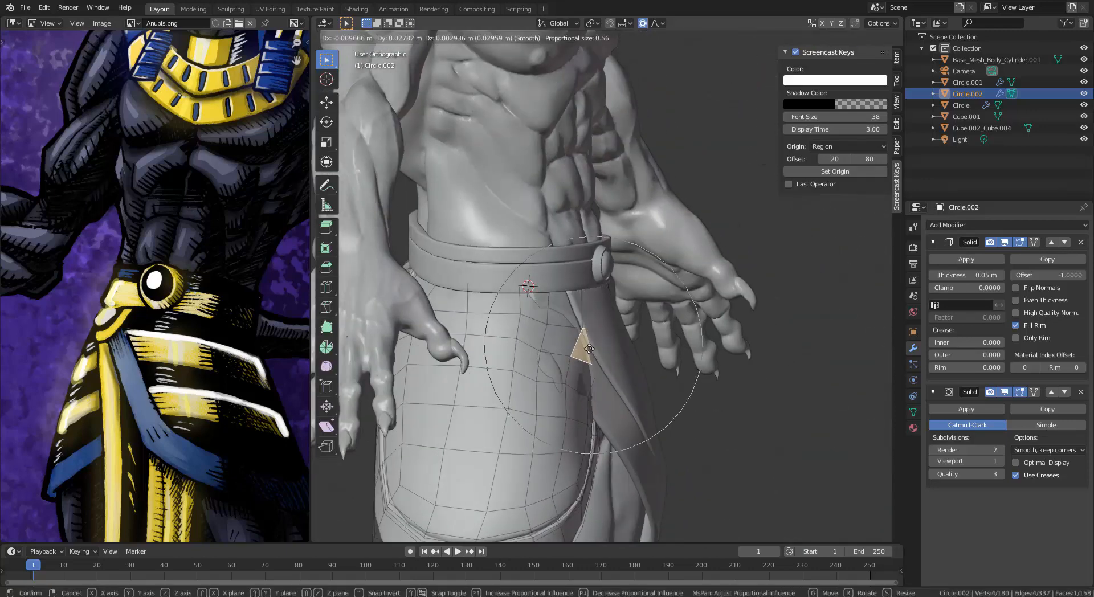
{"action": "left_click", "coordinate": [586, 348]}
Step: Switch to vertex selection and reposition several vertices near the mirrored panel's front edge to even out the surface
{"action": "key", "text": "1"}
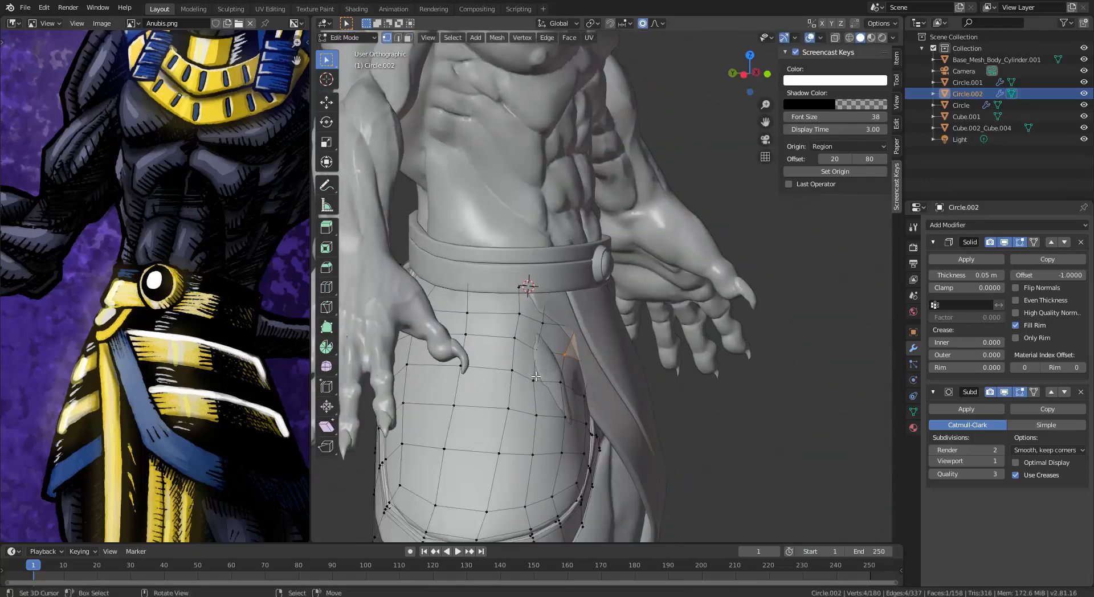
{"action": "middle_click_drag", "start_coordinate": [539, 375], "coordinate": [576, 418]}
{"action": "key", "text": "g"}
{"action": "left_click", "coordinate": [577, 365]}
{"action": "key", "text": "g"}
{"action": "left_click", "coordinate": [594, 387]}
{"action": "key", "text": "g"}
{"action": "left_click", "coordinate": [545, 401]}
{"action": "key", "text": "g"}
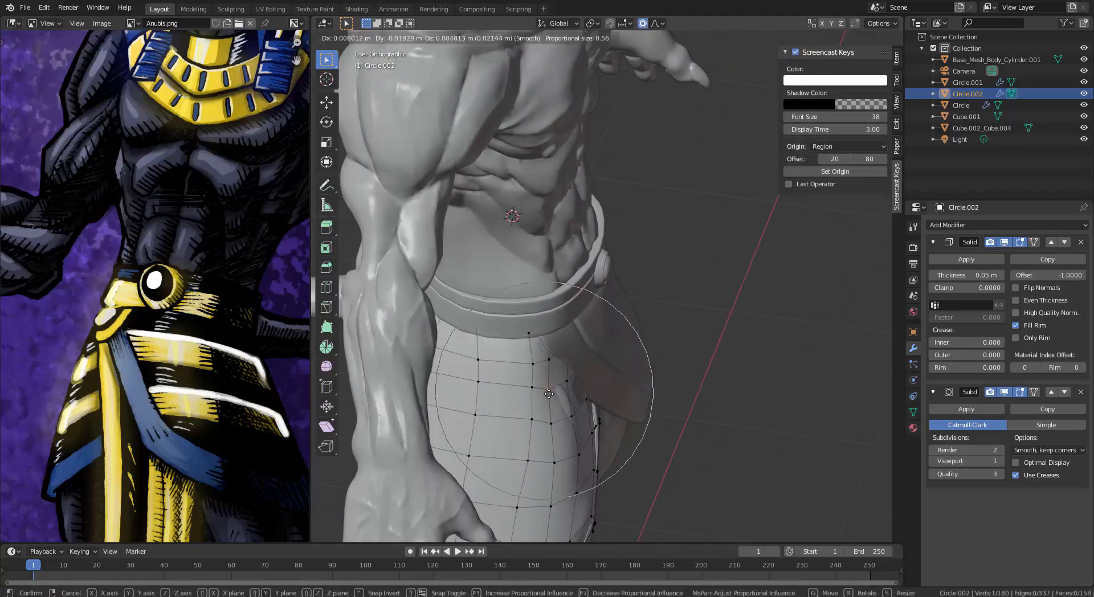
{"action": "left_click", "coordinate": [545, 395]}
Step: Edit the original belt and panel object, select the vertex at the belt's lower edge above the panel overlap, and reposition it
{"action": "middle_click_drag", "start_coordinate": [644, 408], "coordinate": [587, 396]}
{"action": "key", "text": "Tab"}
{"action": "right_click", "coordinate": [576, 362]}
{"action": "key", "text": "Tab"}
{"action": "key", "text": "g"}
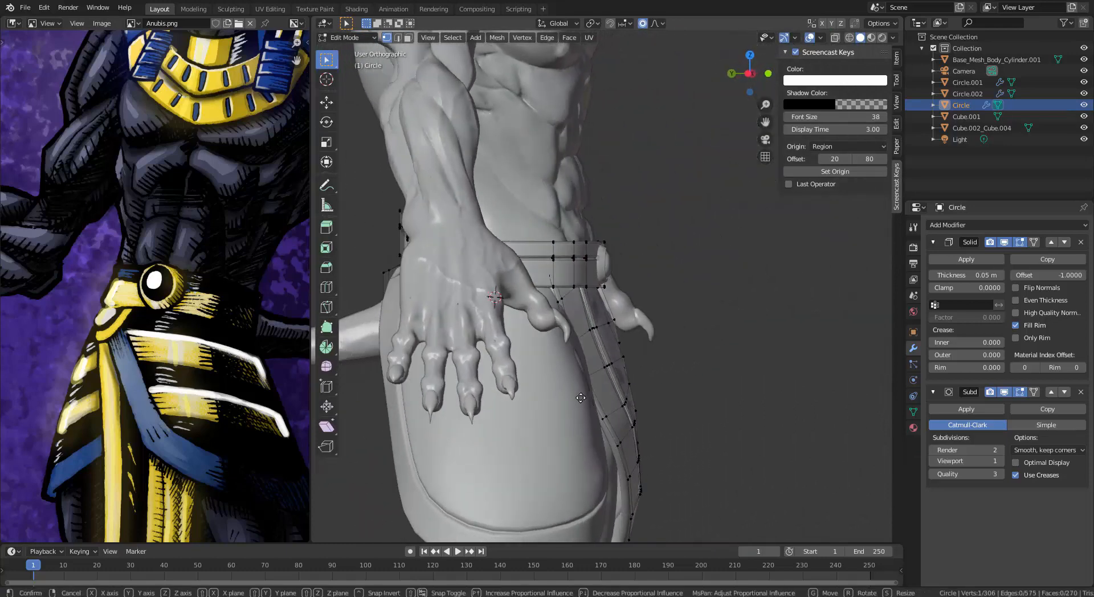
{"action": "mouse_move", "coordinate": [590, 389]}
{"action": "right_mouse_down"}
{"action": "mouse_move", "coordinate": [602, 402]}
{"action": "mouse_move", "coordinate": [599, 385]}
{"action": "right_mouse_up"}
{"action": "middle_click_drag", "start_coordinate": [599, 385], "coordinate": [548, 347]}
{"action": "right_click", "coordinate": [514, 278]}
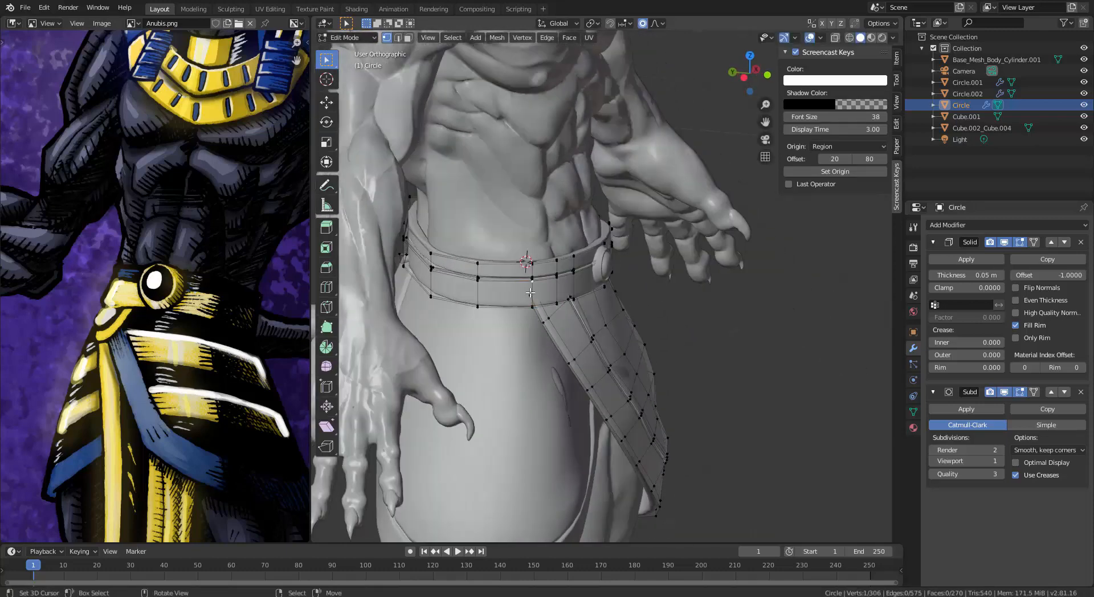
{"action": "key", "text": "z"}
{"action": "left_click", "coordinate": [475, 299]}
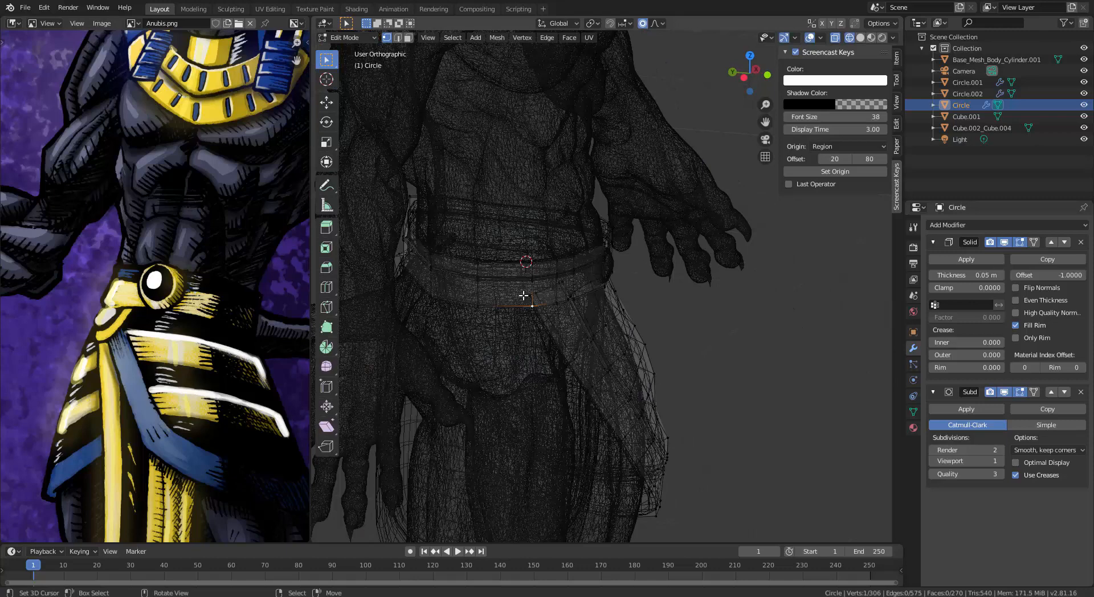
{"action": "key", "text": "z"}
{"action": "left_click", "coordinate": [637, 303]}
{"action": "mouse_move", "coordinate": [542, 338]}
{"action": "middle_mouse_down"}
{"action": "mouse_move", "coordinate": [590, 378]}
{"action": "mouse_move", "coordinate": [548, 389]}
{"action": "mouse_move", "coordinate": [529, 408]}
{"action": "mouse_move", "coordinate": [591, 387]}
{"action": "middle_mouse_up"}
{"action": "key", "text": "g"}
{"action": "left_click", "coordinate": [589, 378]}
Step: Return to editing the mirrored panel and move two vertices along its front edge toward the overlapping original panel
{"action": "key", "text": "Tab"}
{"action": "left_click", "coordinate": [544, 436]}
{"action": "key", "text": "Tab"}
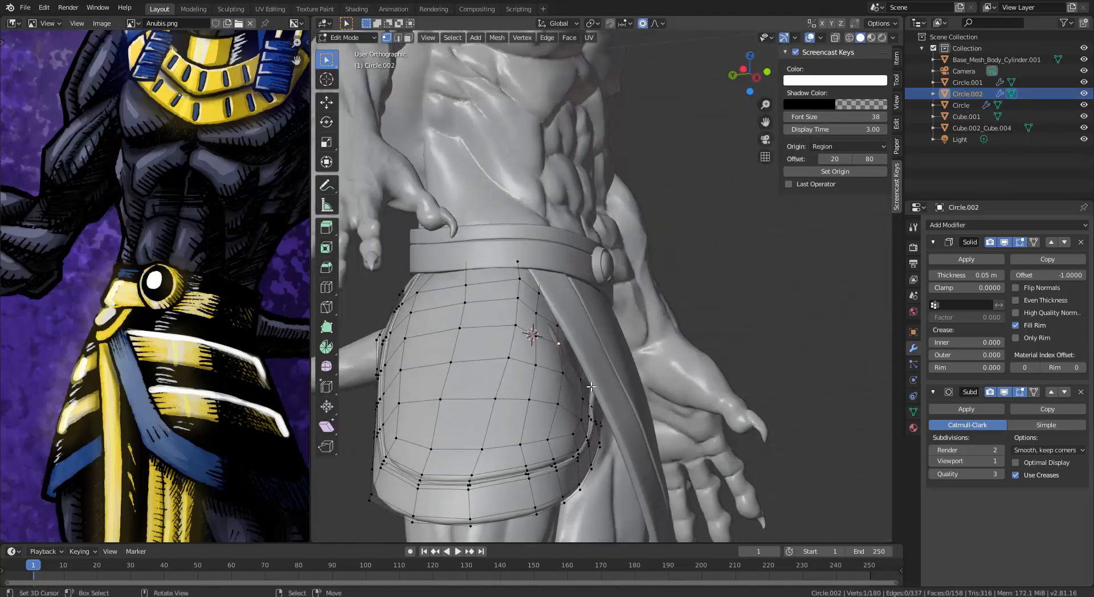
{"action": "key", "text": "g"}
{"action": "left_click", "coordinate": [588, 418]}
{"action": "right_click", "coordinate": [572, 376]}
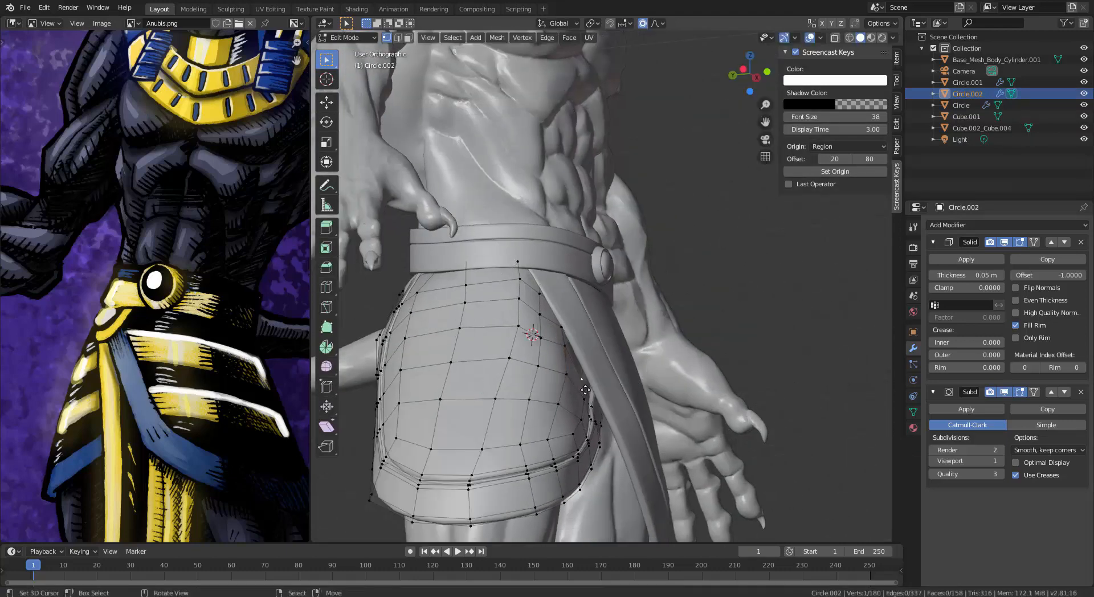
{"action": "key", "text": "g"}
{"action": "left_click", "coordinate": [591, 387]}
Step: Adjust the upper front-edge vertices of the mirrored panel up to its top corner at the belt
{"action": "right_click", "coordinate": [559, 327]}
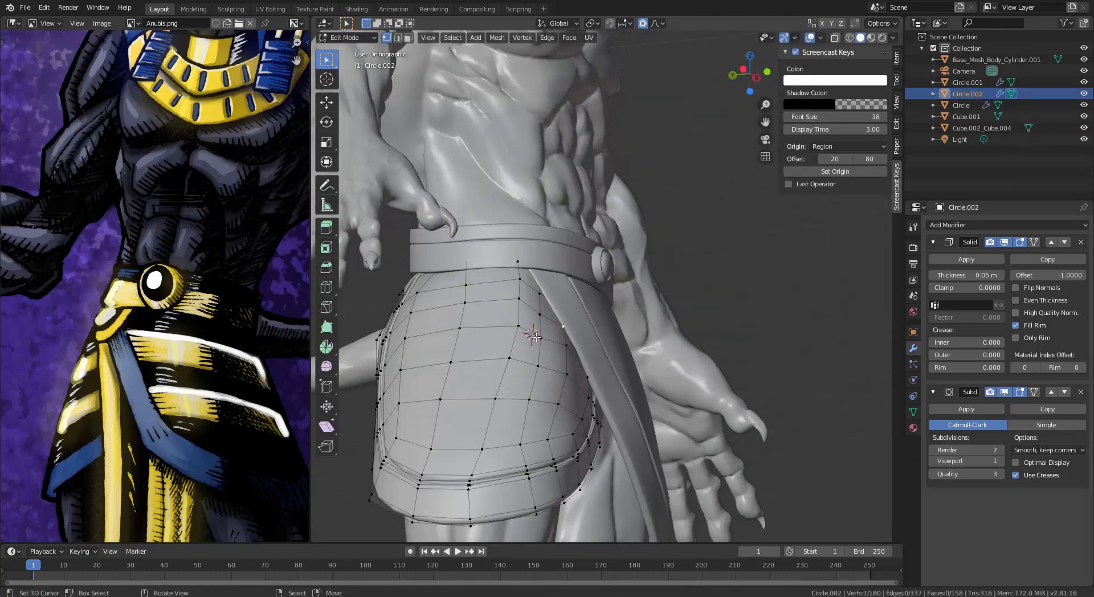
{"action": "key", "text": "g"}
{"action": "left_click", "coordinate": [564, 344]}
{"action": "right_click", "coordinate": [551, 315]}
{"action": "key", "text": "g"}
{"action": "left_click", "coordinate": [552, 313]}
{"action": "right_click", "coordinate": [521, 265]}
{"action": "key", "text": "g"}
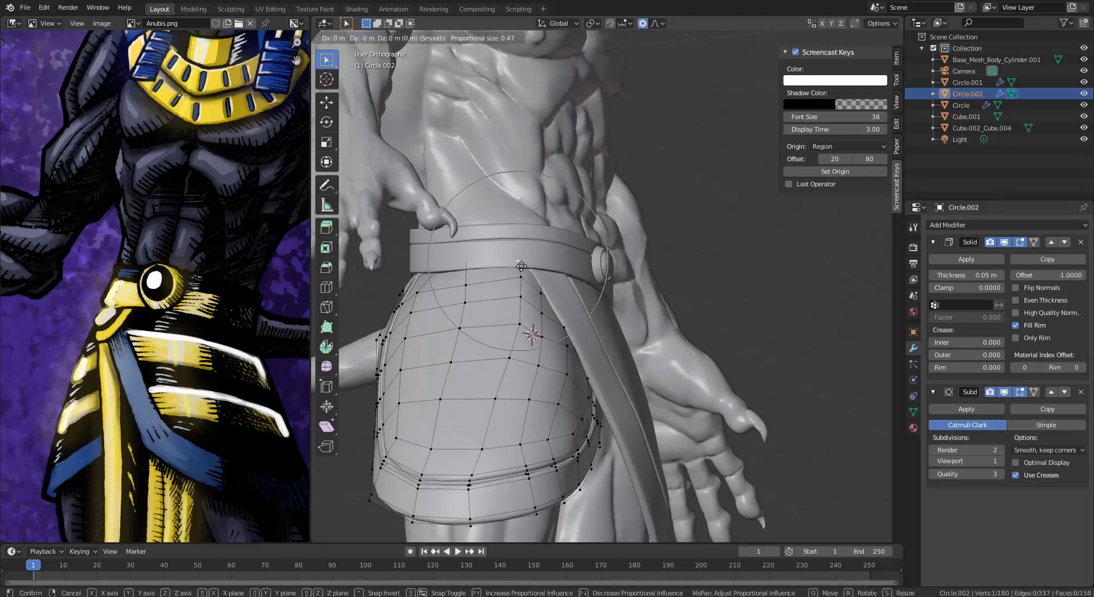
{"action": "left_click", "coordinate": [521, 266]}
Step: Select a vertex at the mirrored panel's rear top corner and move it up to the belt
{"action": "middle_click_drag", "start_coordinate": [521, 267], "coordinate": [608, 375]}
{"action": "middle_click_drag", "start_coordinate": [631, 328], "coordinate": [687, 298]}
{"action": "right_click", "coordinate": [707, 297]}
{"action": "key", "text": "g"}
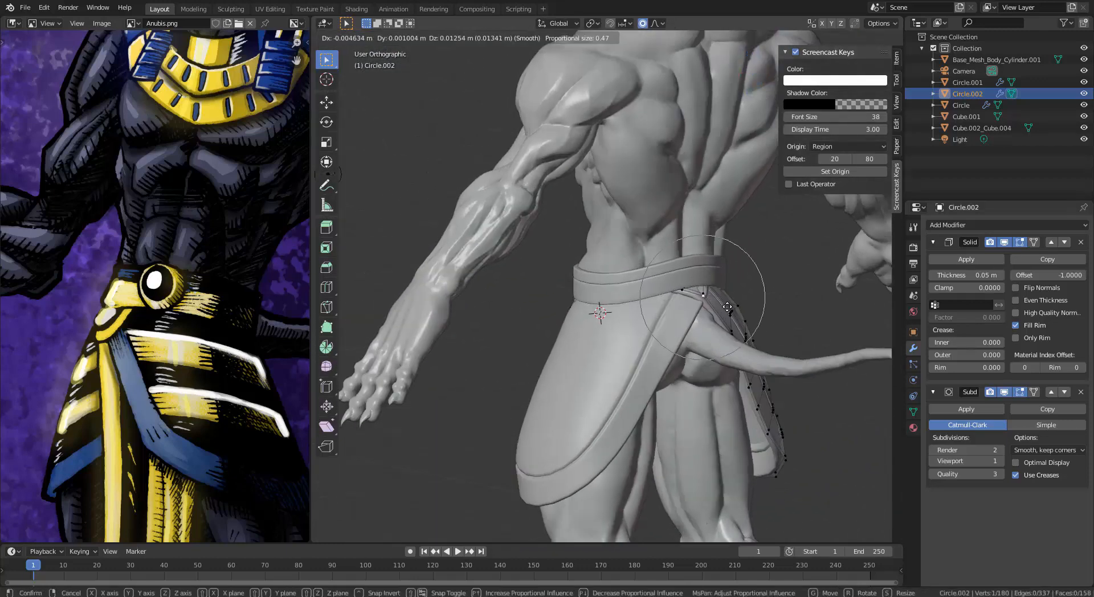
{"action": "left_click", "coordinate": [727, 307]}
Step: Move two vertices along the mirrored panel's rear edge toward the tail with proportional editing
{"action": "middle_click_drag", "start_coordinate": [727, 307], "coordinate": [559, 341]}
{"action": "key", "text": "g"}
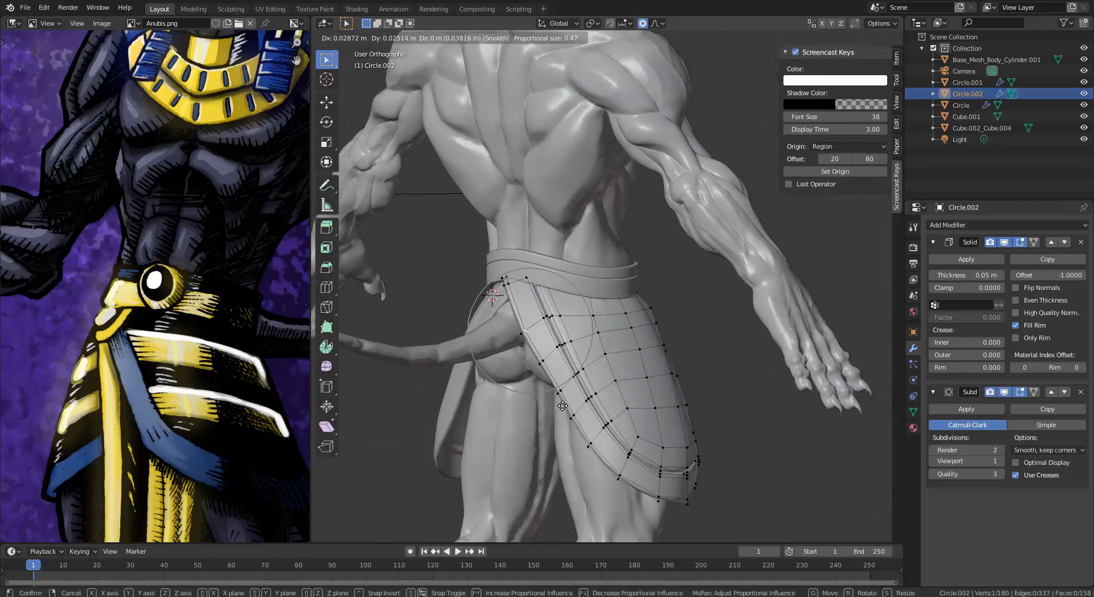
{"action": "left_click", "coordinate": [561, 393]}
{"action": "key", "text": "g"}
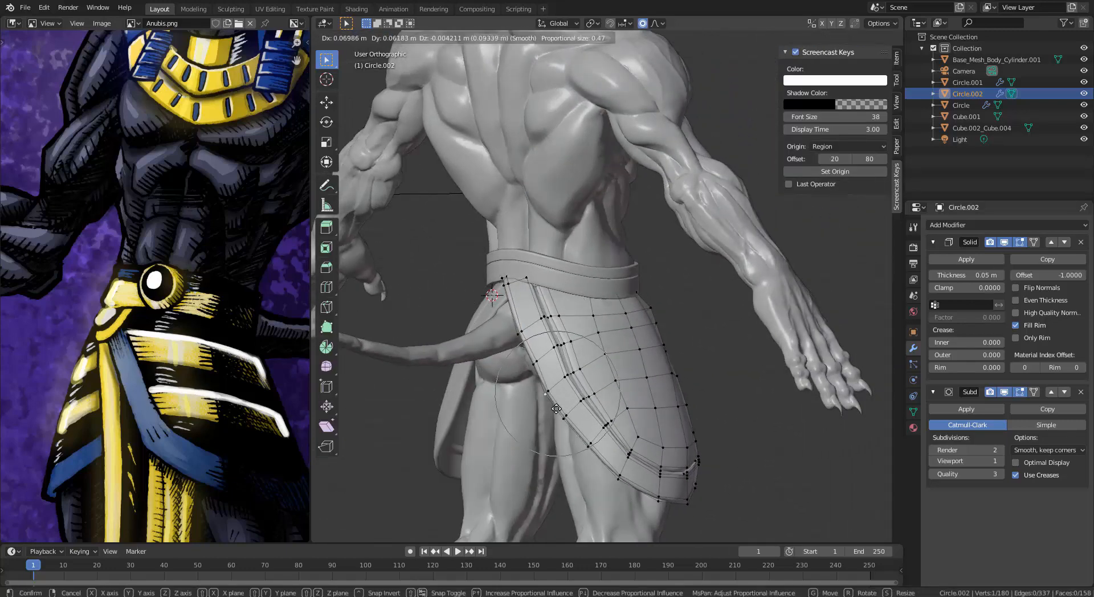
{"action": "left_click", "coordinate": [565, 406]}
{"action": "middle_click_drag", "start_coordinate": [564, 406], "coordinate": [647, 403]}
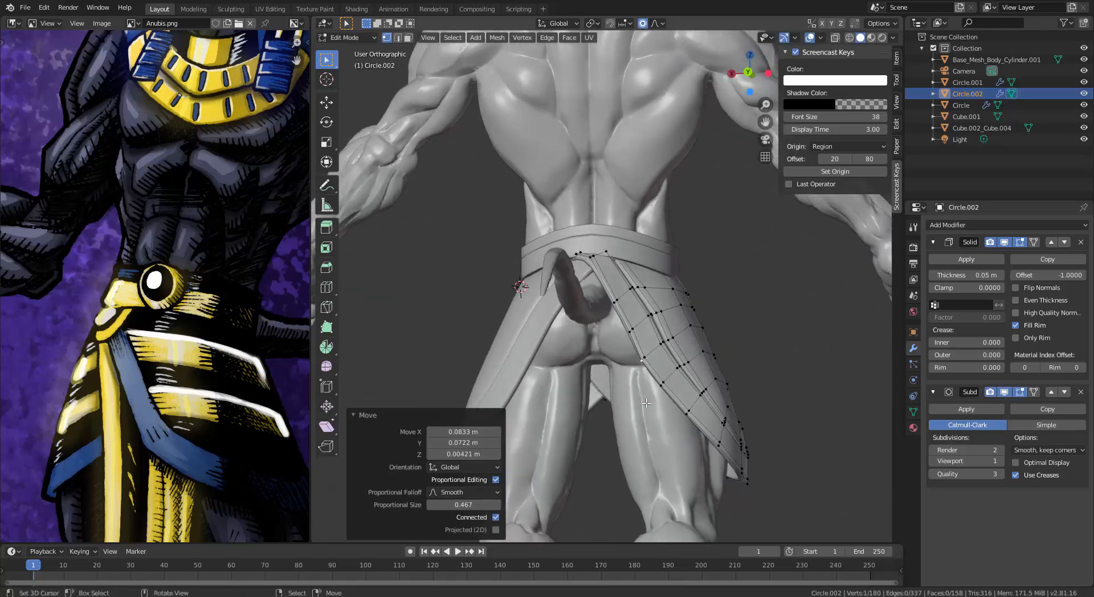
Step: Adjust two vertices on the mirrored panel's outer side below the belt, using a proportional size of 0.56 for the upper one
{"action": "middle_click_drag", "start_coordinate": [640, 380], "coordinate": [591, 306]}
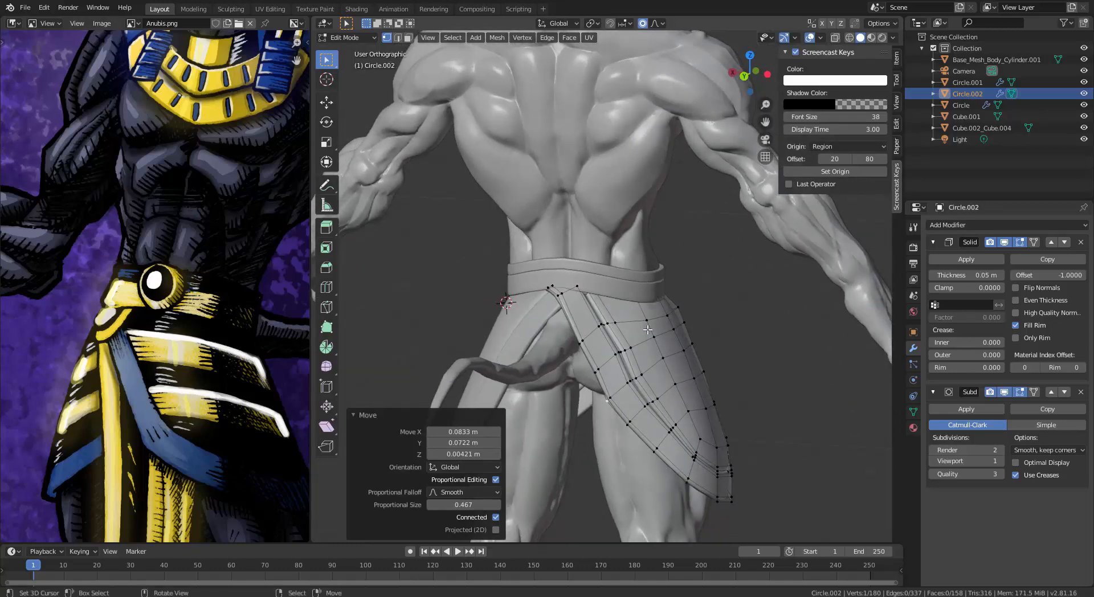
{"action": "scroll", "coordinate": [147, 431], "scroll_direction": "down", "scroll_amount": 2}
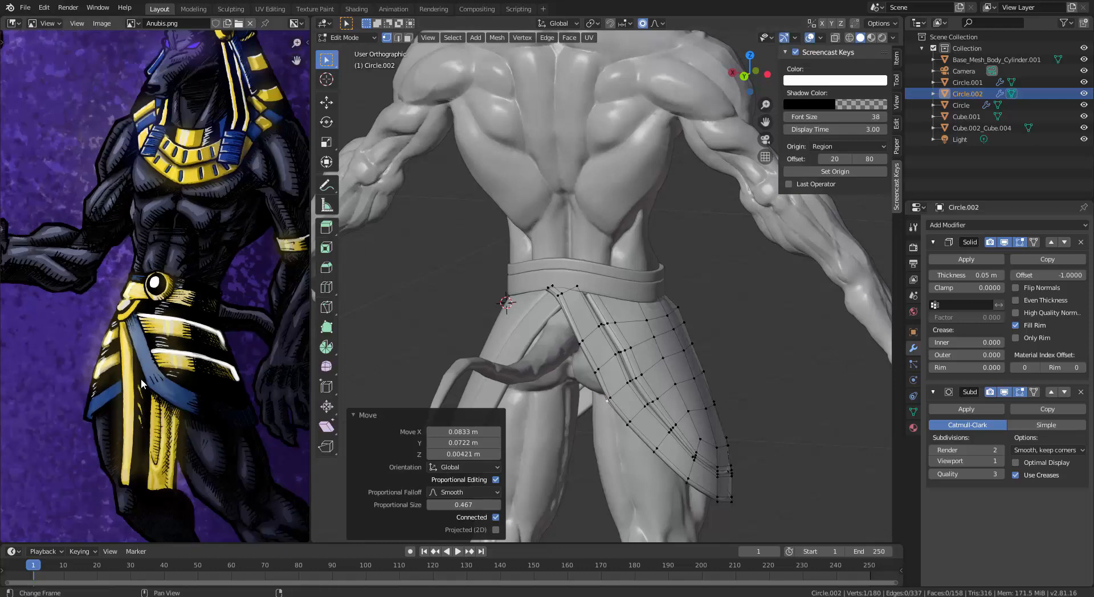
{"action": "middle_click_drag", "start_coordinate": [577, 421], "coordinate": [682, 341]}
{"action": "key", "text": "g"}
{"action": "left_click", "coordinate": [693, 340]}
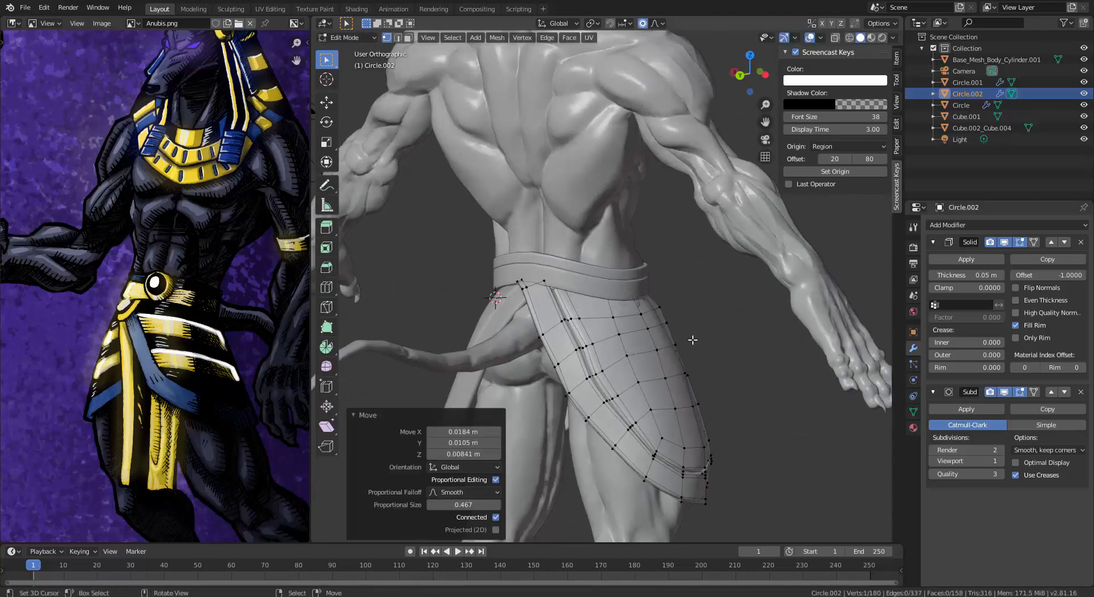
{"action": "key", "text": "g"}
{"action": "scroll", "coordinate": [678, 305], "scroll_direction": "down", "scroll_amount": 2}
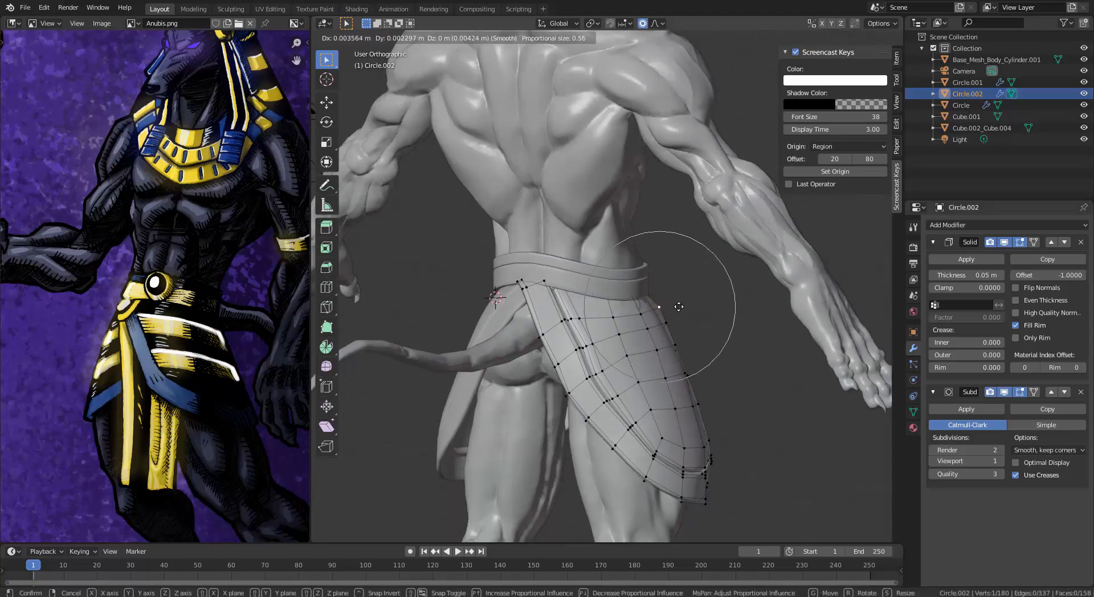
{"action": "left_click", "coordinate": [681, 306]}
{"action": "key", "text": "Tab"}
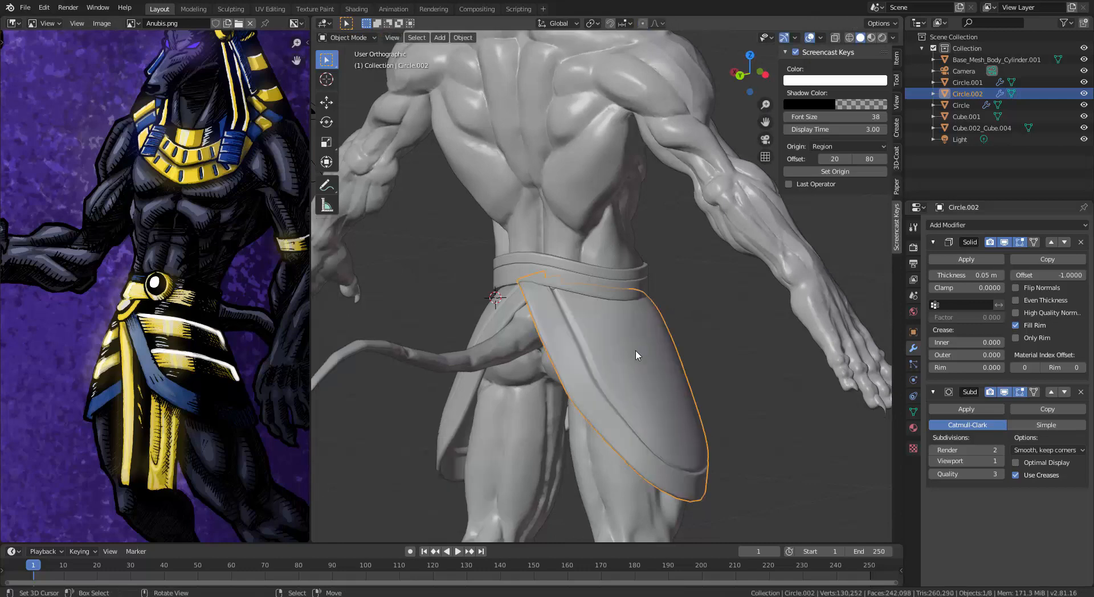
Step: Inspect the two hip panels from behind and from the front against the reference image
{"action": "middle_click_drag", "start_coordinate": [682, 307], "coordinate": [700, 356]}
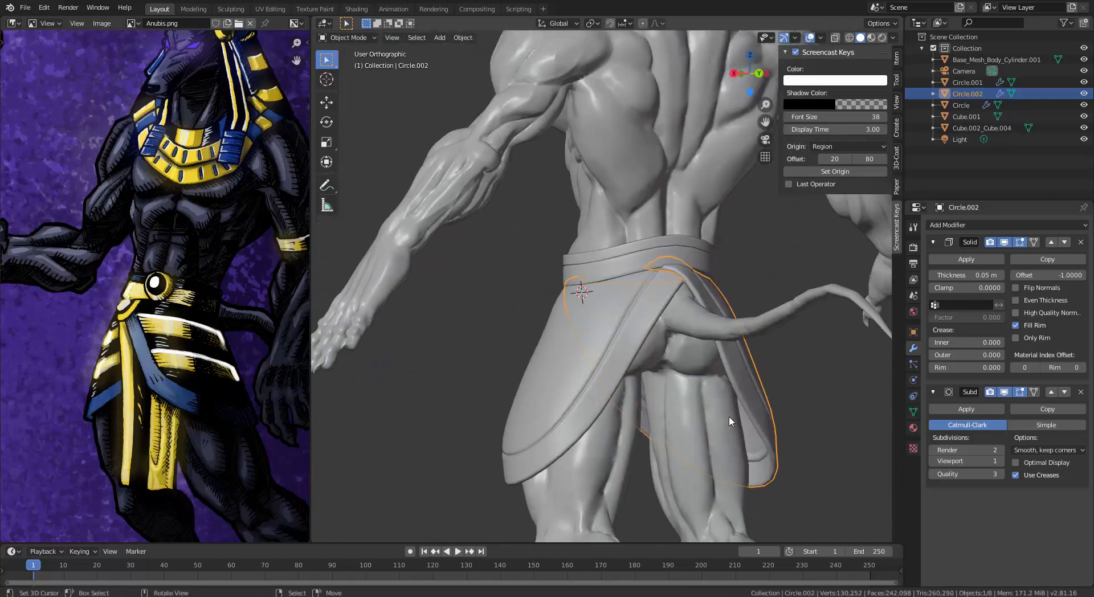
{"action": "middle_click_drag", "start_coordinate": [730, 421], "coordinate": [505, 381]}
{"action": "scroll", "coordinate": [606, 430], "scroll_direction": "down", "scroll_amount": 4}
{"action": "scroll", "coordinate": [611, 416], "scroll_direction": "down", "scroll_amount": 3}
{"action": "left_click", "coordinate": [610, 416]}
{"action": "scroll", "coordinate": [505, 380], "scroll_direction": "up", "scroll_amount": 5}
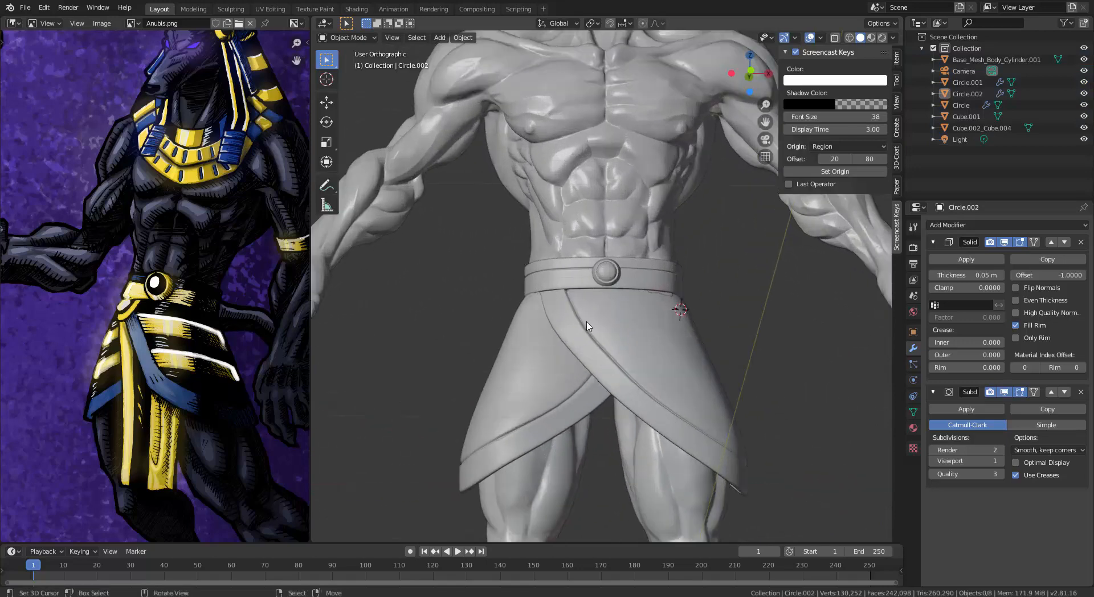
{"action": "key", "text": "Tab"}
{"action": "key", "text": "Tab"}
{"action": "left_click", "coordinate": [616, 275]}
{"action": "key", "text": "Tab"}
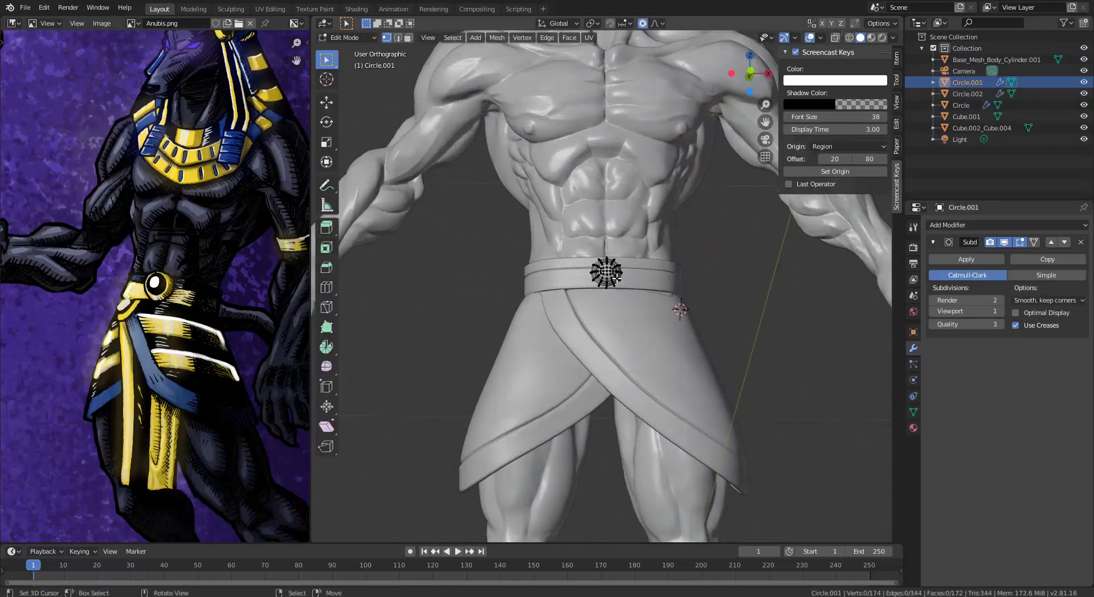
{"action": "middle_click_drag", "start_coordinate": [616, 276], "coordinate": [647, 303]}
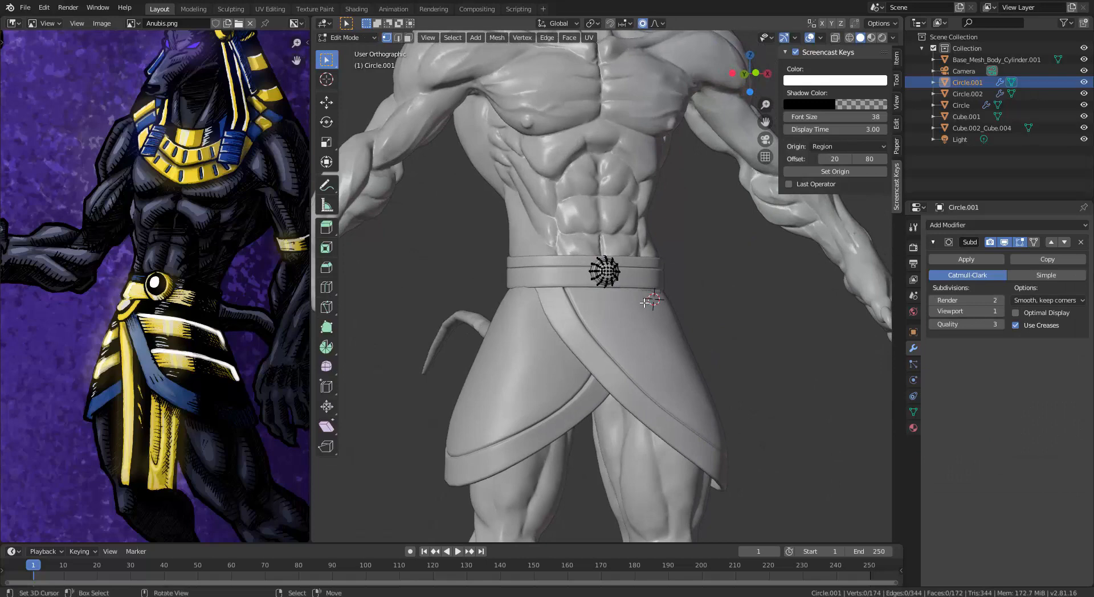
{"action": "key", "text": "shift+d"}
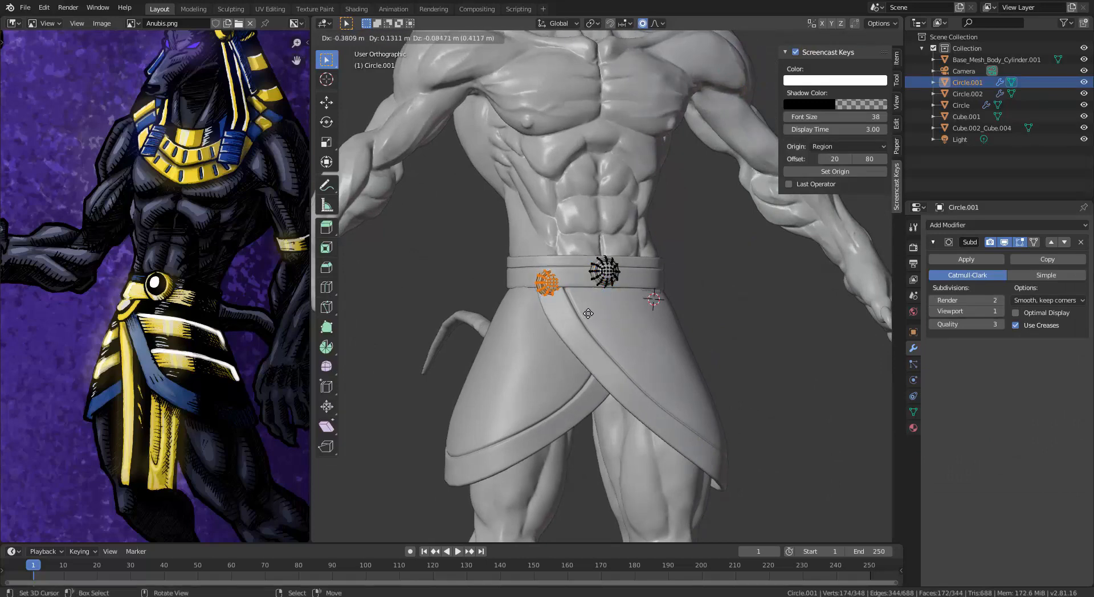
{"action": "right_click", "coordinate": [588, 314]}
{"action": "key", "text": "ctrl+z"}
{"action": "key", "text": "ctrl+z"}
{"action": "key", "text": "Tab"}
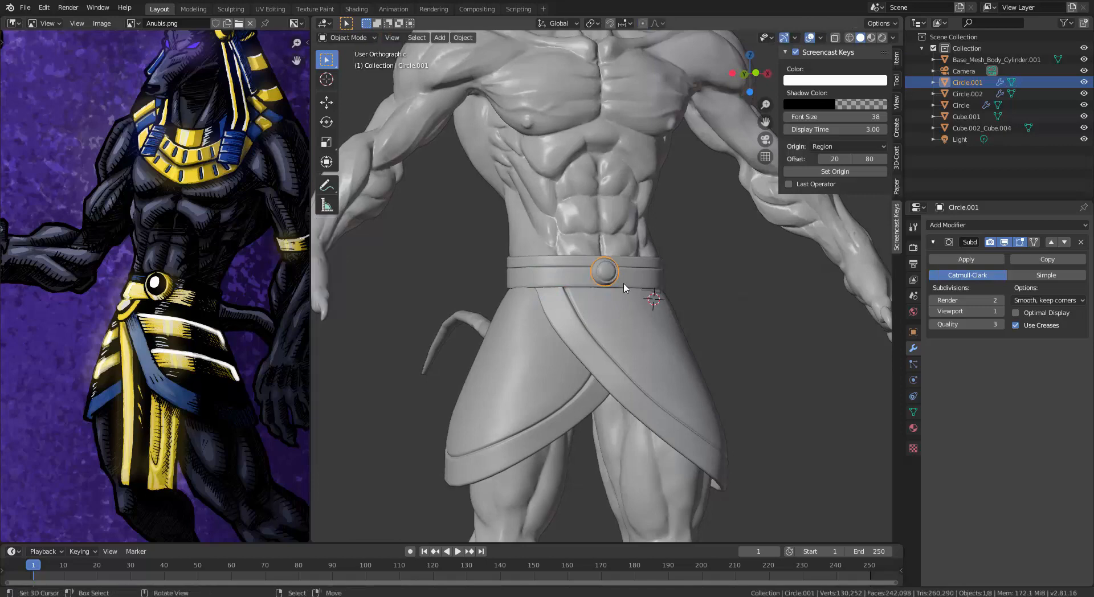
Step: Create a linked duplicate of the round belt buckle and place it on the belt above the panel overlap
{"action": "left_click", "coordinate": [615, 282]}
{"action": "left_click", "coordinate": [616, 281]}
{"action": "middle_click_drag", "start_coordinate": [615, 281], "coordinate": [595, 291]}
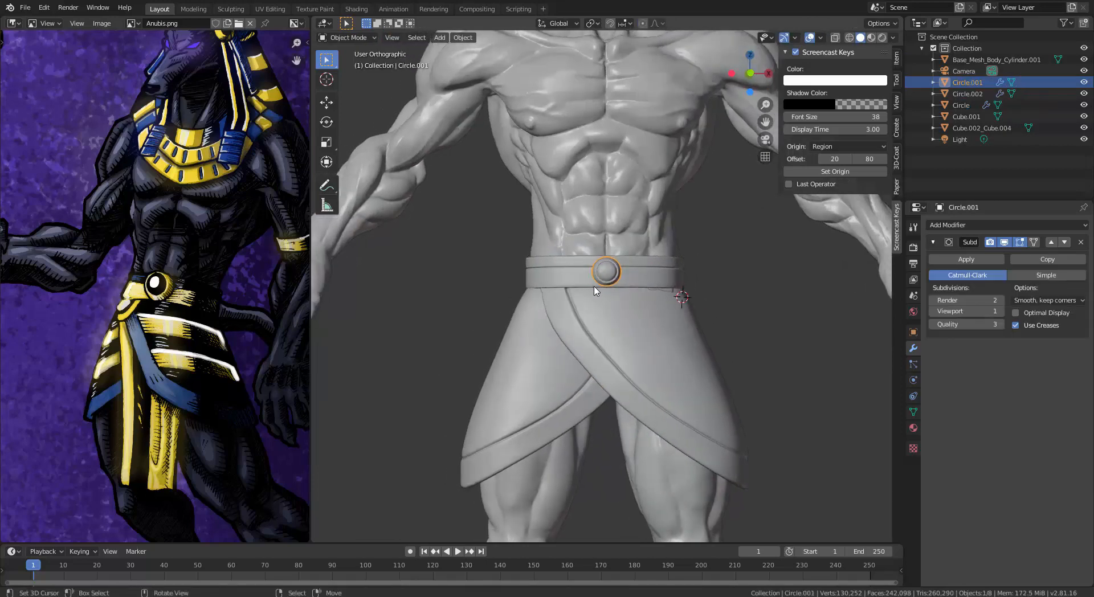
{"action": "key", "text": "alt+d"}
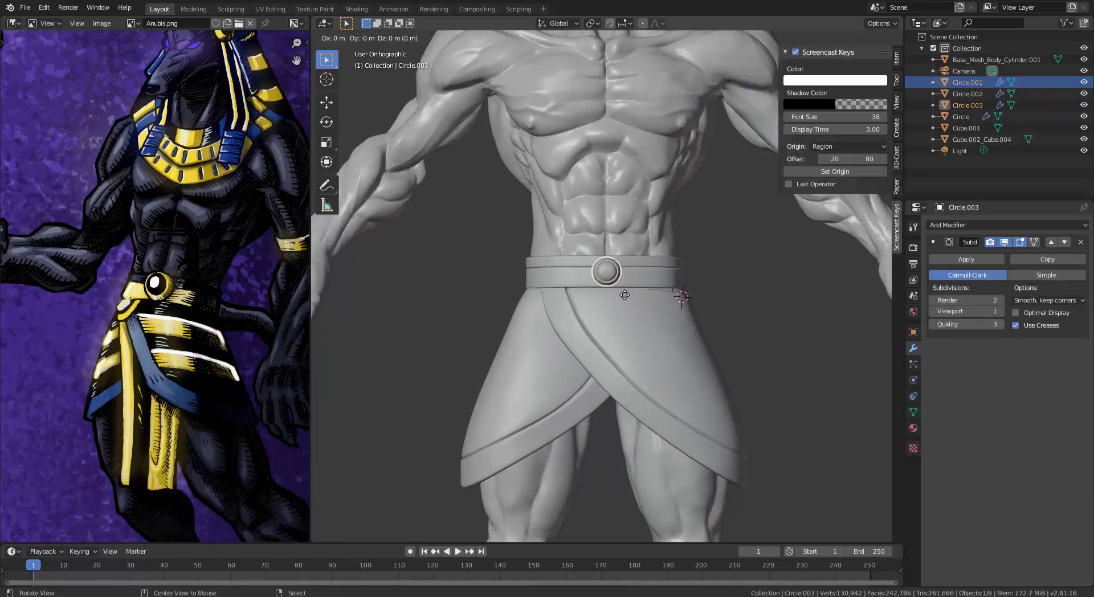
{"action": "left_click", "coordinate": [570, 298]}
{"action": "middle_click_drag", "start_coordinate": [570, 297], "coordinate": [599, 291]}
Step: Try scaling the original buckle's linked mesh in Edit Mode
{"action": "left_click", "coordinate": [613, 273], "text": "shift"}
{"action": "key", "text": "Tab"}
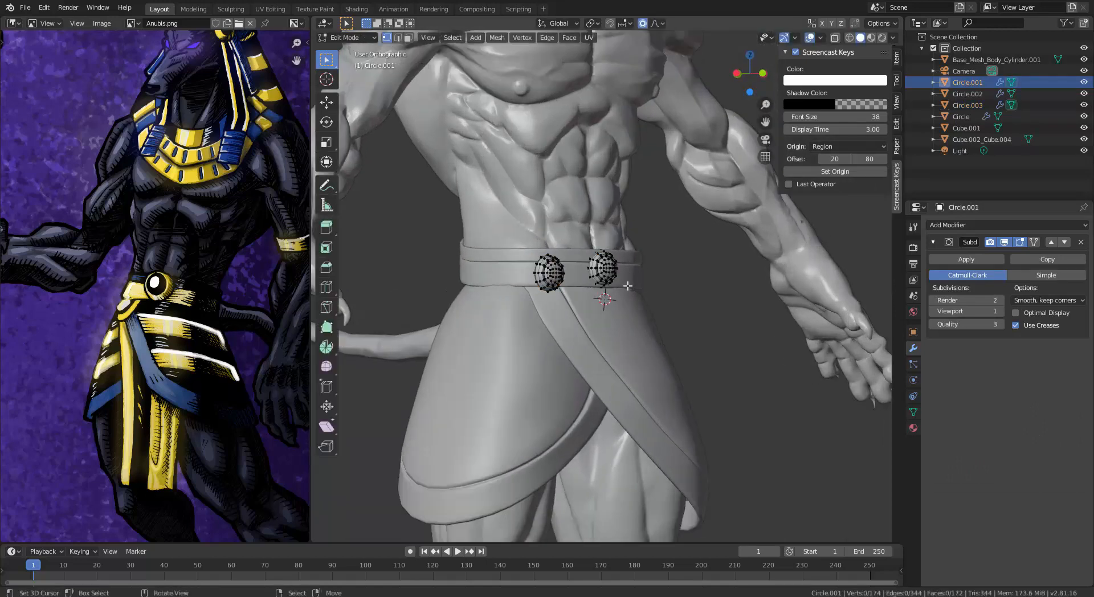
{"action": "key", "text": "s"}
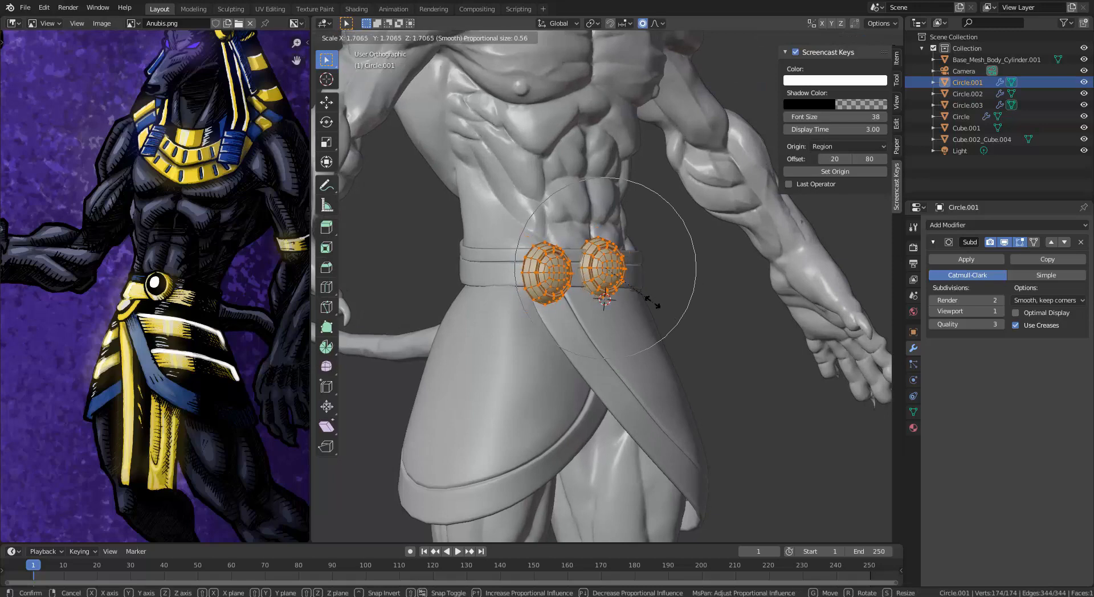
{"action": "right_click", "coordinate": [643, 301]}
{"action": "left_click", "coordinate": [616, 267]}
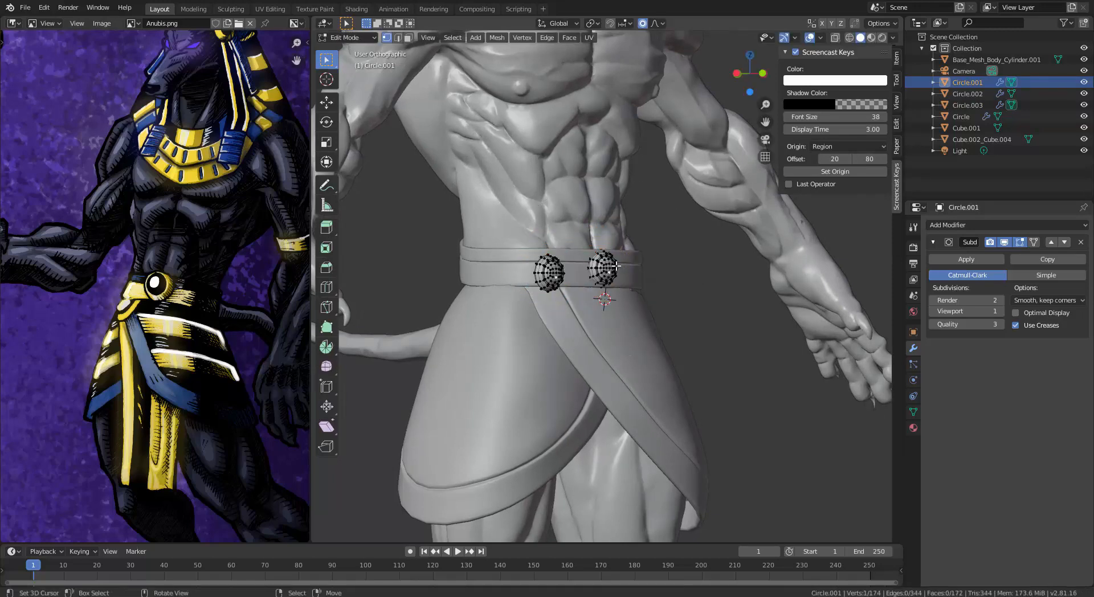
{"action": "key", "text": "ctrl+l"}
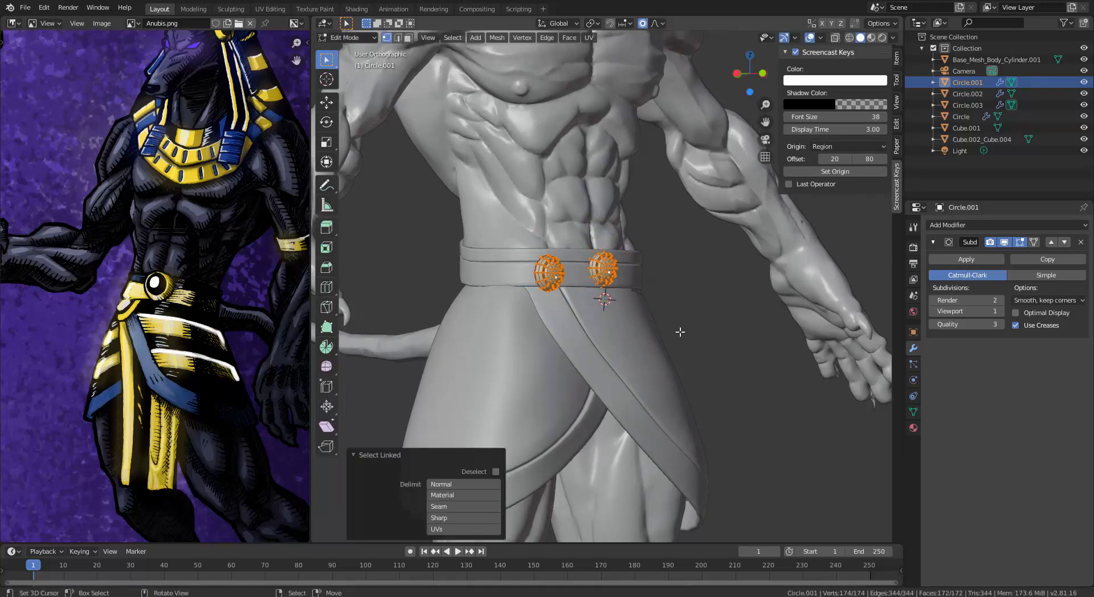
{"action": "key", "text": "s"}
{"action": "right_click", "coordinate": [698, 346]}
Step: Select the duplicate buckle and scale it to 0.935 in Object Mode
{"action": "key", "text": "Tab"}
{"action": "right_click", "coordinate": [555, 284]}
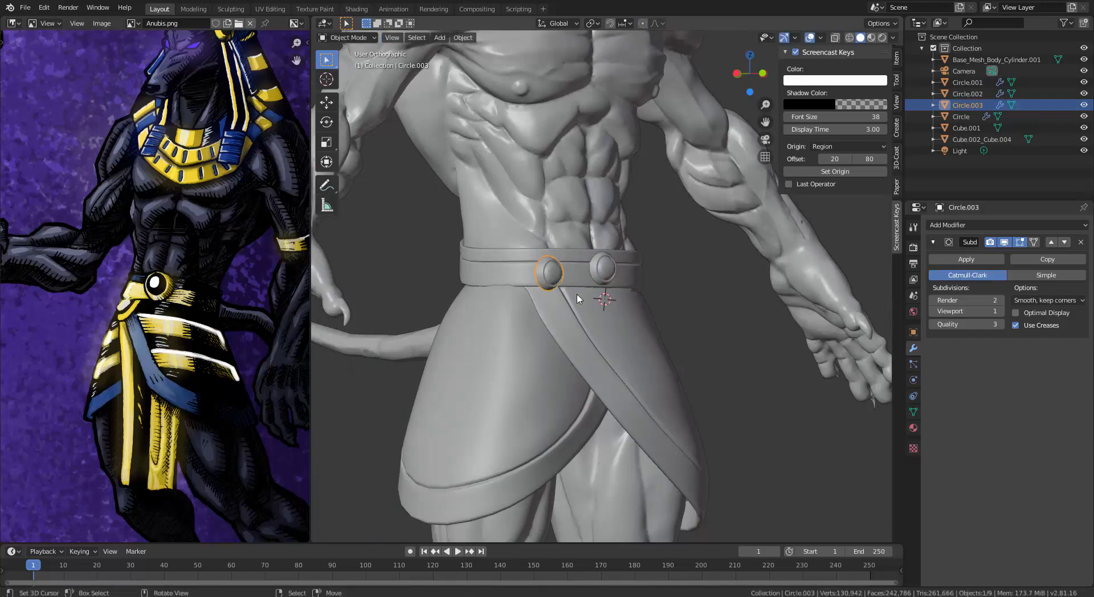
{"action": "key", "text": "s"}
{"action": "right_click", "coordinate": [641, 364]}
{"action": "key", "text": "s"}
{"action": "left_click", "coordinate": [612, 310]}
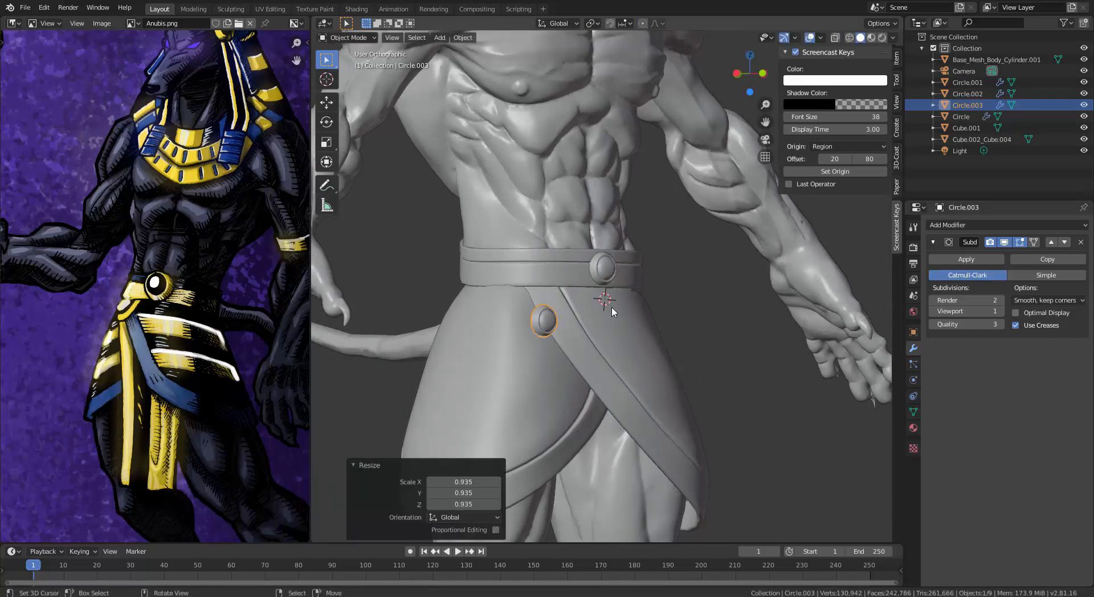
Step: Try scaling the original buckle's mesh again, and undo the recent changes including the duplicate's resize
{"action": "right_click", "coordinate": [608, 277], "text": "shift"}
{"action": "key", "text": "Tab"}
{"action": "key", "text": "Tab"}
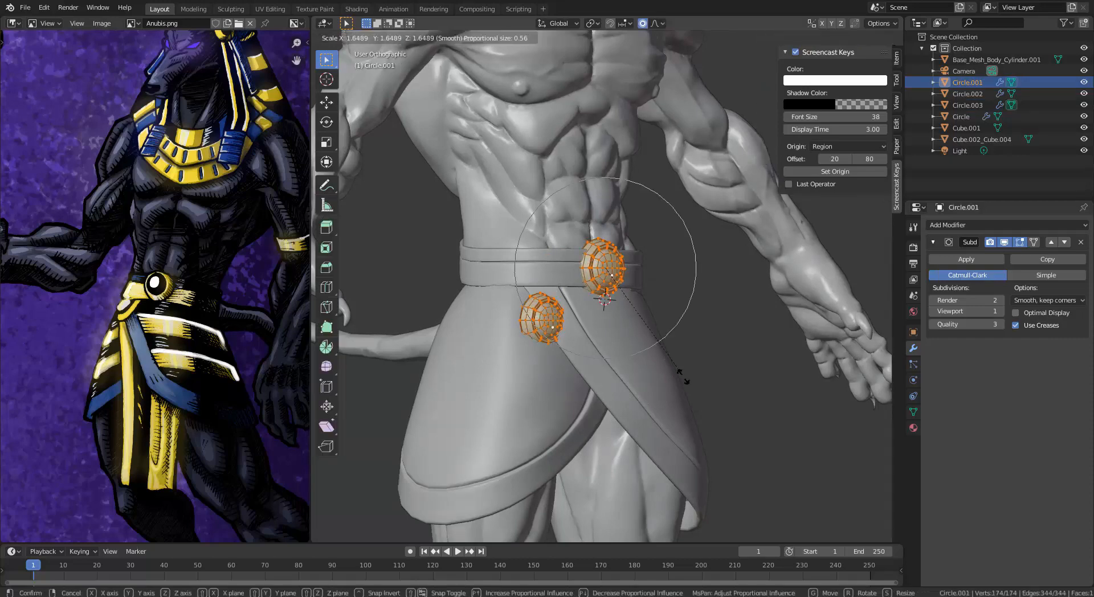
{"action": "key", "text": "ctrl+z"}
{"action": "key", "text": "ctrl+z"}
{"action": "key", "text": "ctrl+z"}
{"action": "key", "text": "ctrl+z"}
{"action": "key", "text": "ctrl+z"}
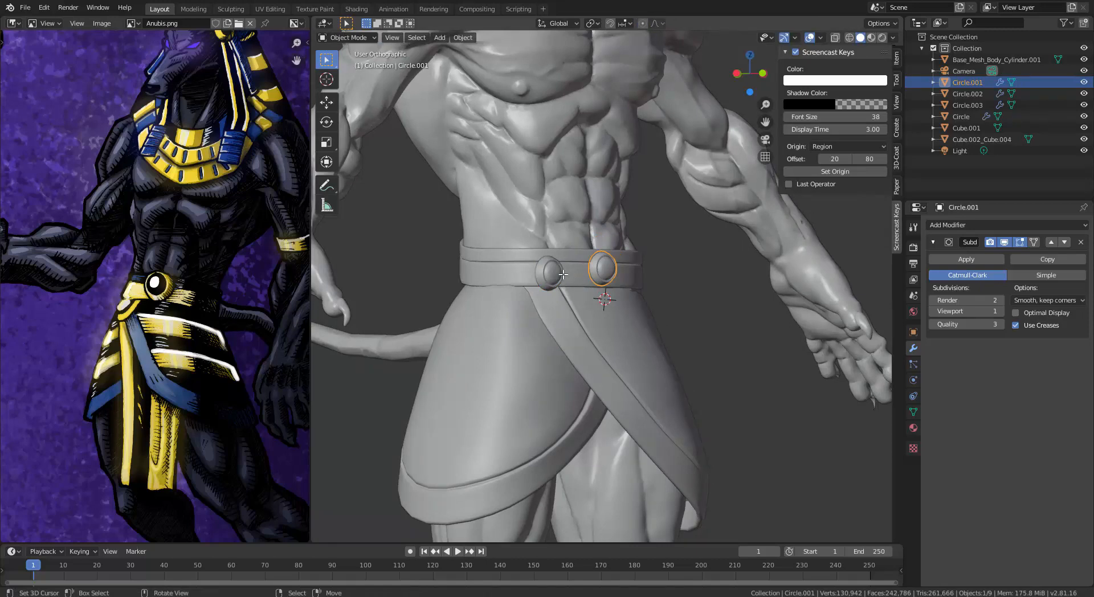
Step: Edit the duplicate buckle, select all of its linked geometry, and return to Object Mode
{"action": "right_click", "coordinate": [563, 274], "text": "shift"}
{"action": "key", "text": "Tab"}
{"action": "scroll", "coordinate": [563, 309], "scroll_direction": "up", "scroll_amount": 4}
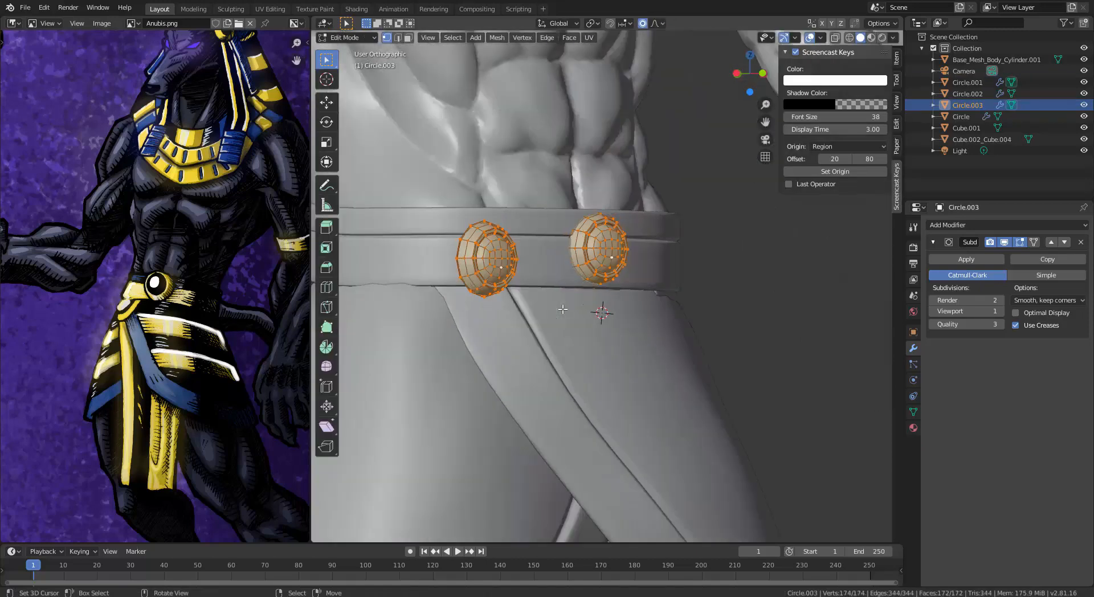
{"action": "right_click", "coordinate": [512, 269]}
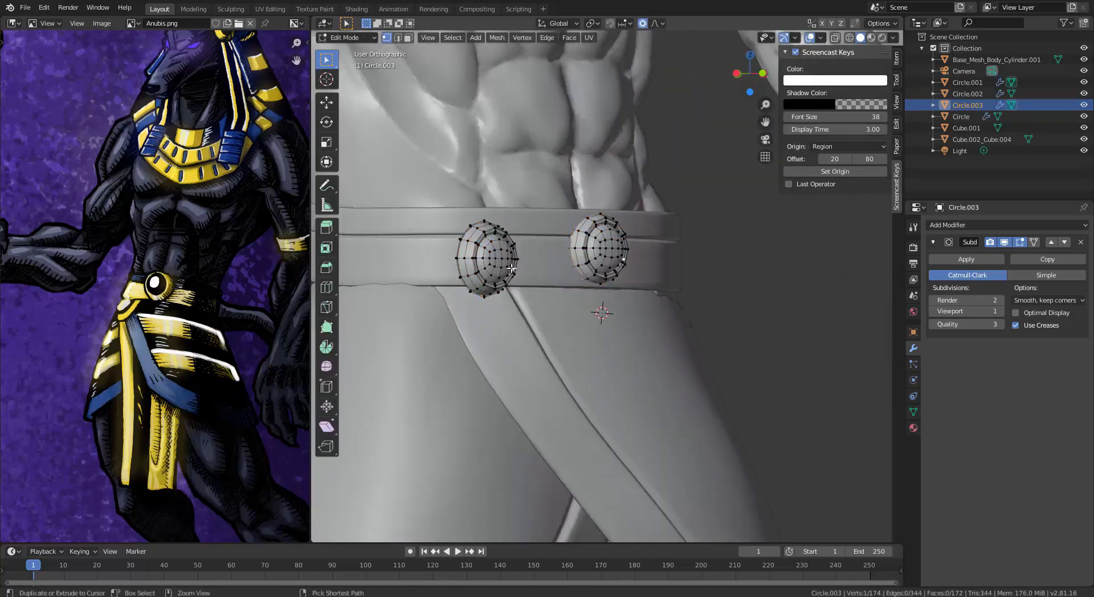
{"action": "key", "text": "ctrl+l"}
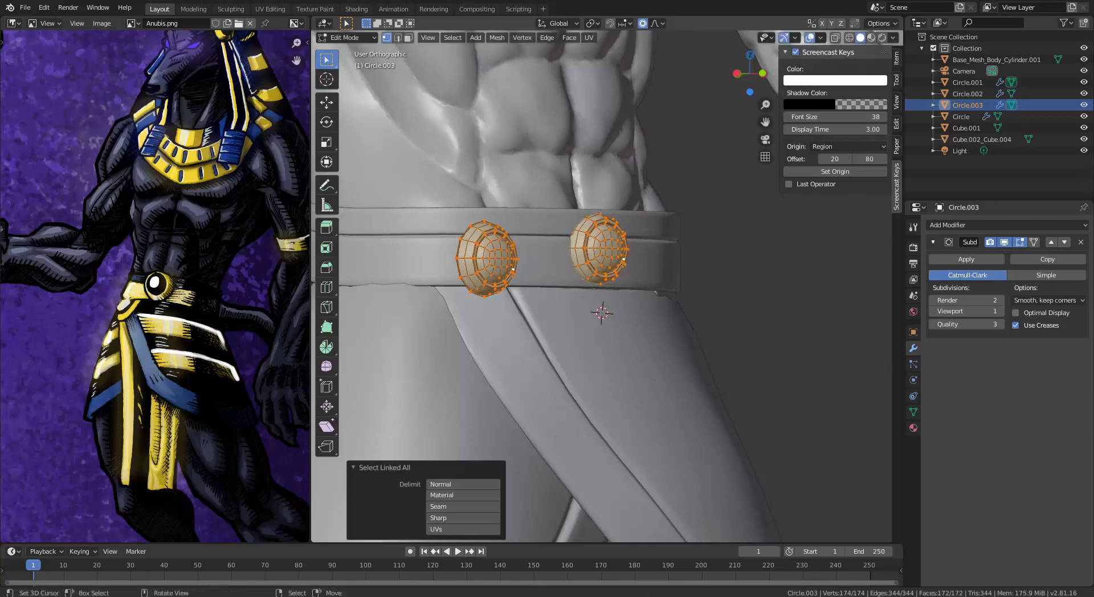
{"action": "key", "text": "Tab"}
{"action": "right_click", "coordinate": [513, 265]}
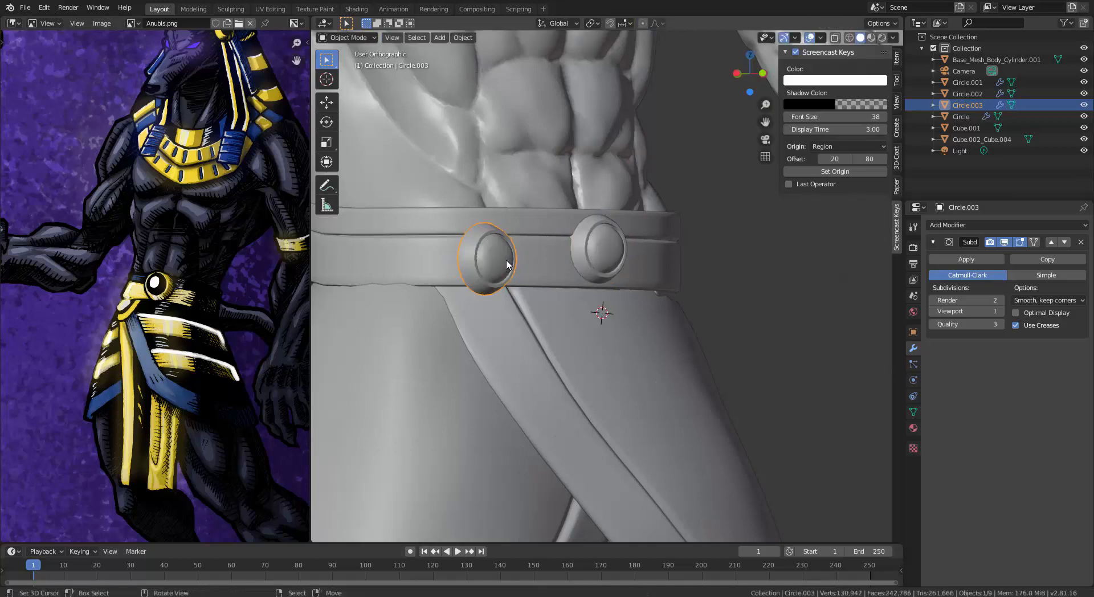
Step: Delete the linked duplicate buckle and select the original buckle on the belt
{"action": "scroll", "coordinate": [507, 261], "scroll_direction": "down", "scroll_amount": 8}
{"action": "middle_click_drag", "start_coordinate": [555, 300], "coordinate": [483, 308]}
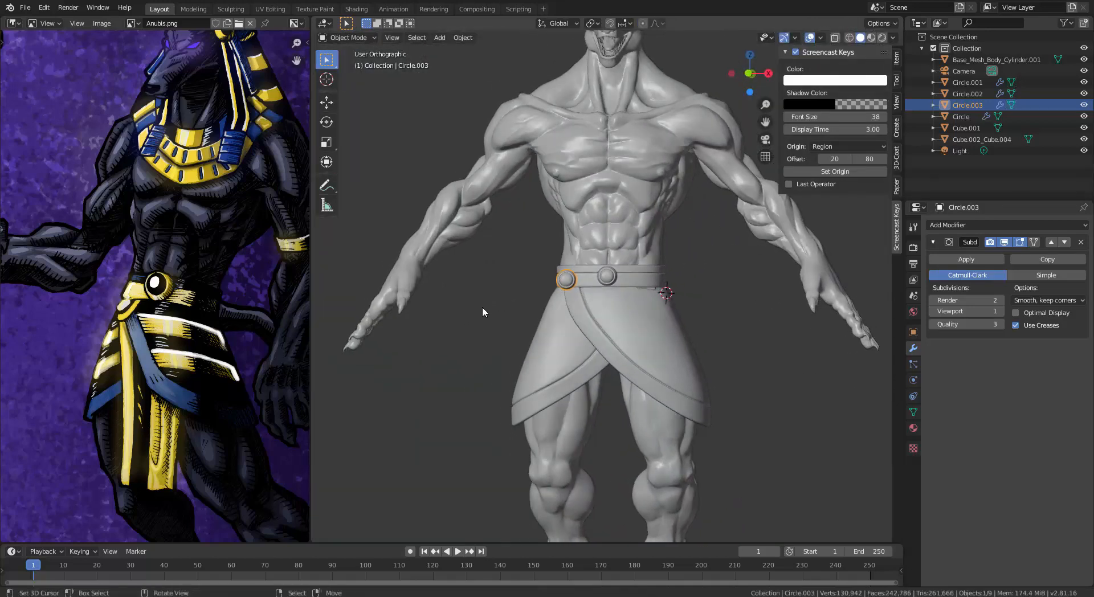
{"action": "scroll", "coordinate": [485, 315], "scroll_direction": "down", "scroll_amount": 7}
{"action": "scroll", "coordinate": [496, 321], "scroll_direction": "up", "scroll_amount": 6}
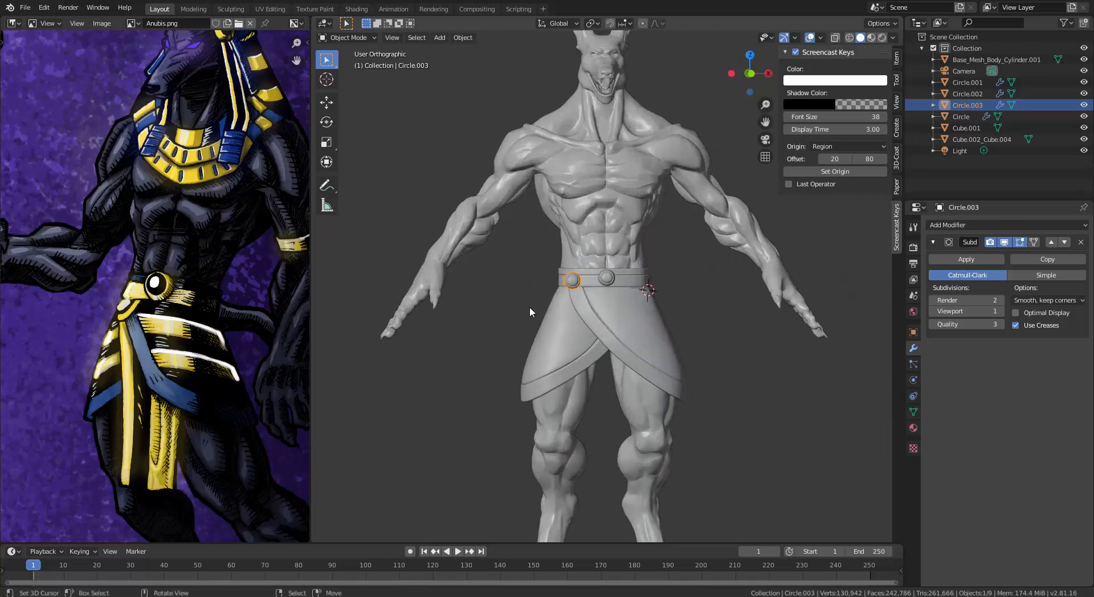
{"action": "scroll", "coordinate": [566, 389], "scroll_direction": "down", "scroll_amount": 3}
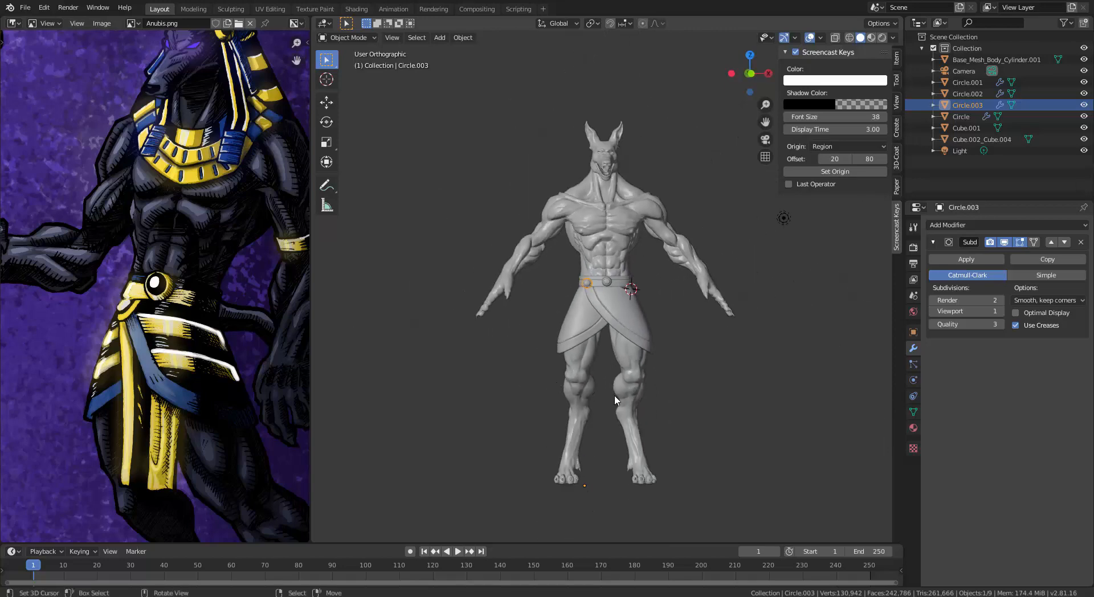
{"action": "middle_click_drag", "start_coordinate": [636, 392], "coordinate": [631, 393]}
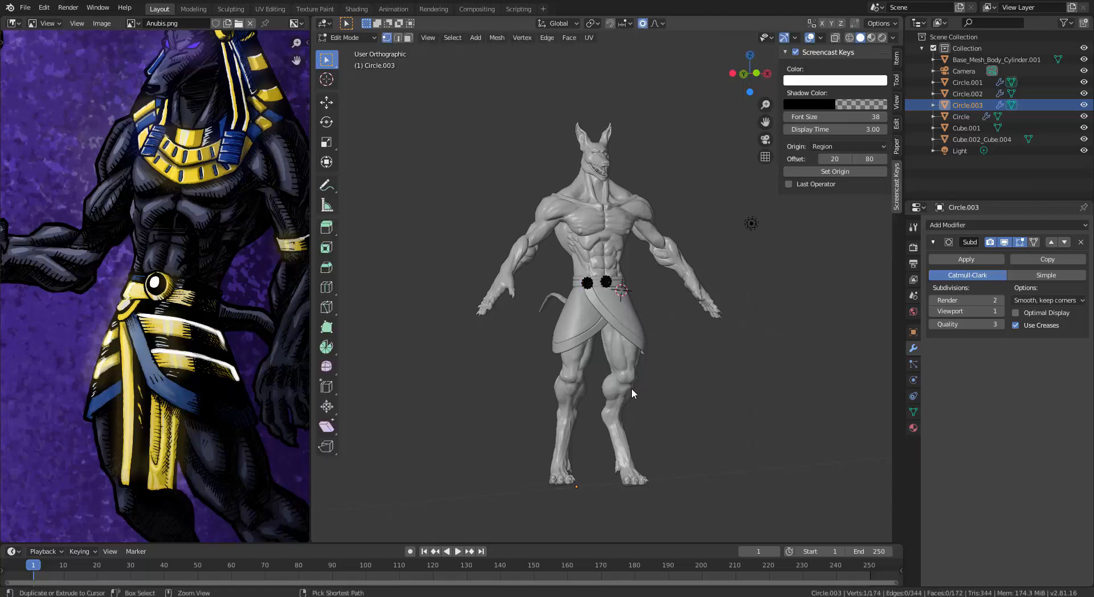
{"action": "left_click", "coordinate": [589, 287]}
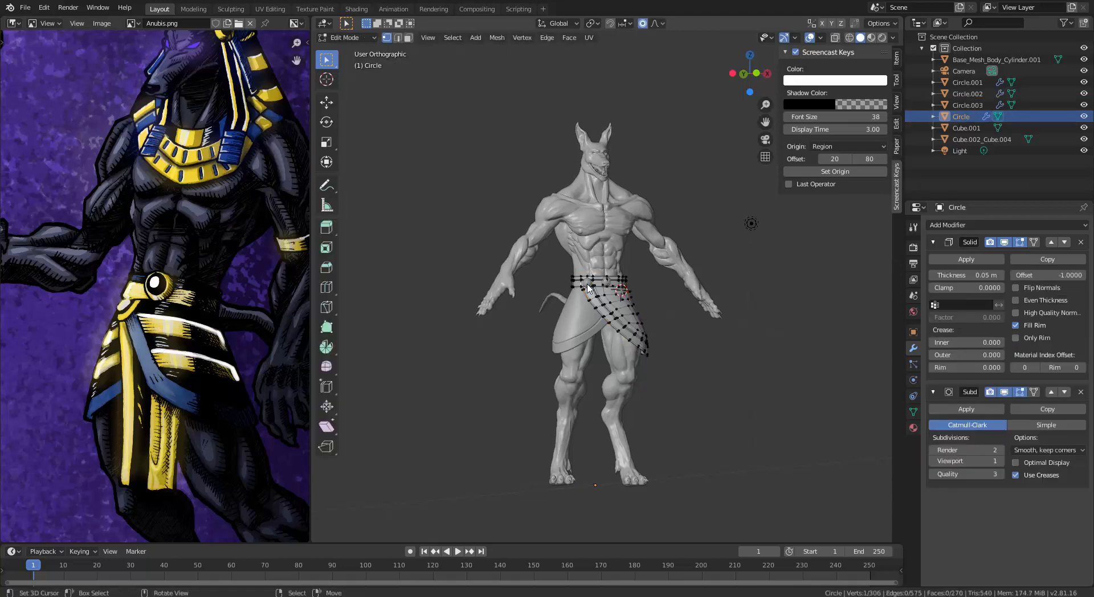
{"action": "left_click", "coordinate": [588, 286]}
{"action": "key", "text": "Delete"}
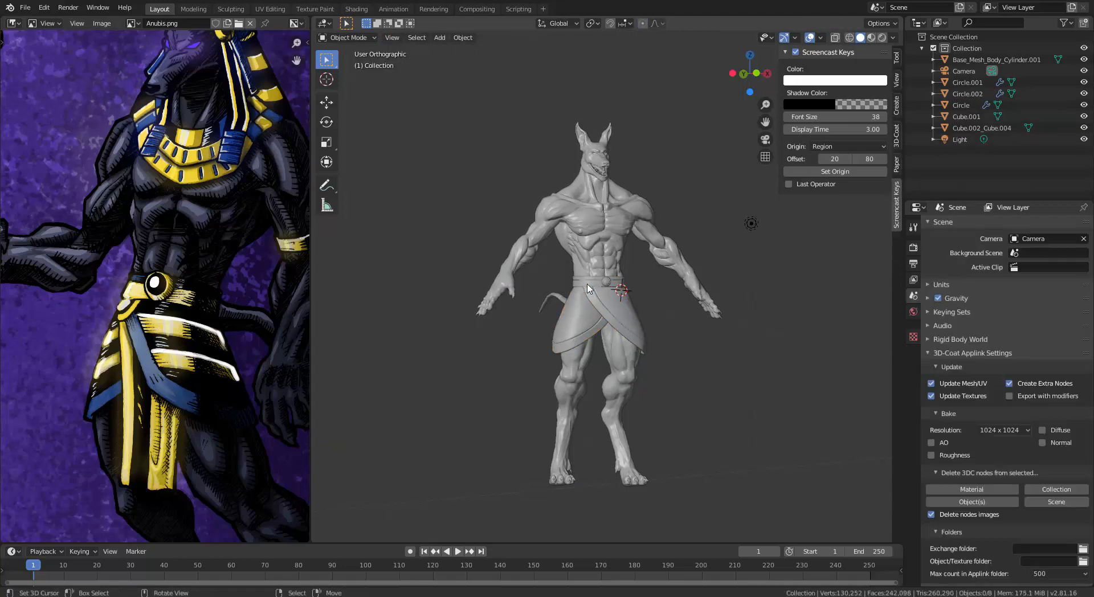
{"action": "left_click", "coordinate": [606, 285]}
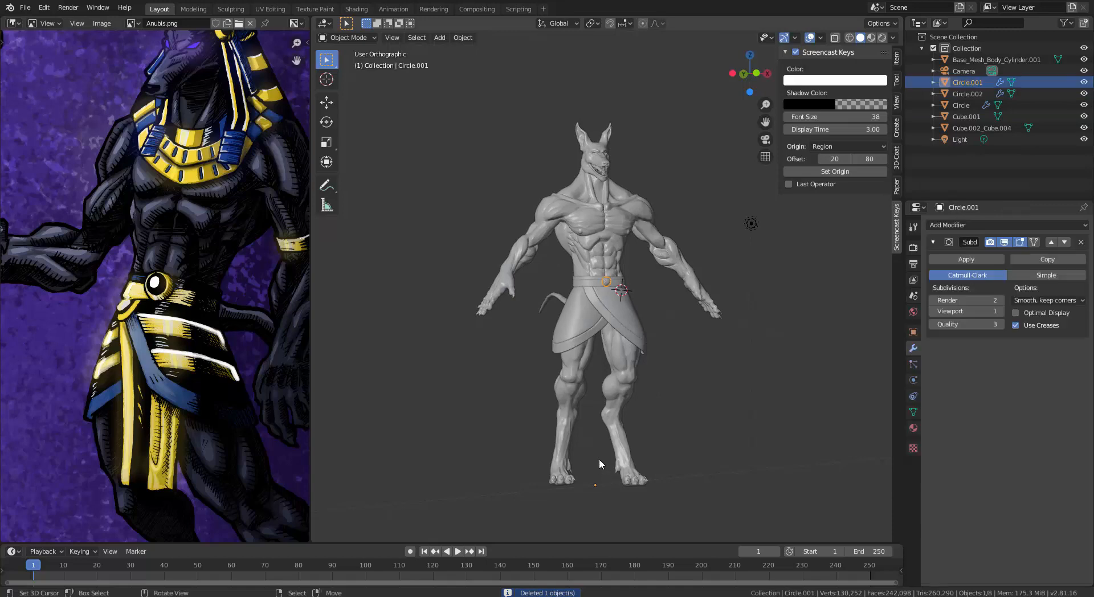
Step: Duplicate the belt buckle's geometry in Edit Mode, offsetting the copy by X -0.407, Y 0.21, Z -0.0401 m
{"action": "key", "text": "KP_Decimal"}
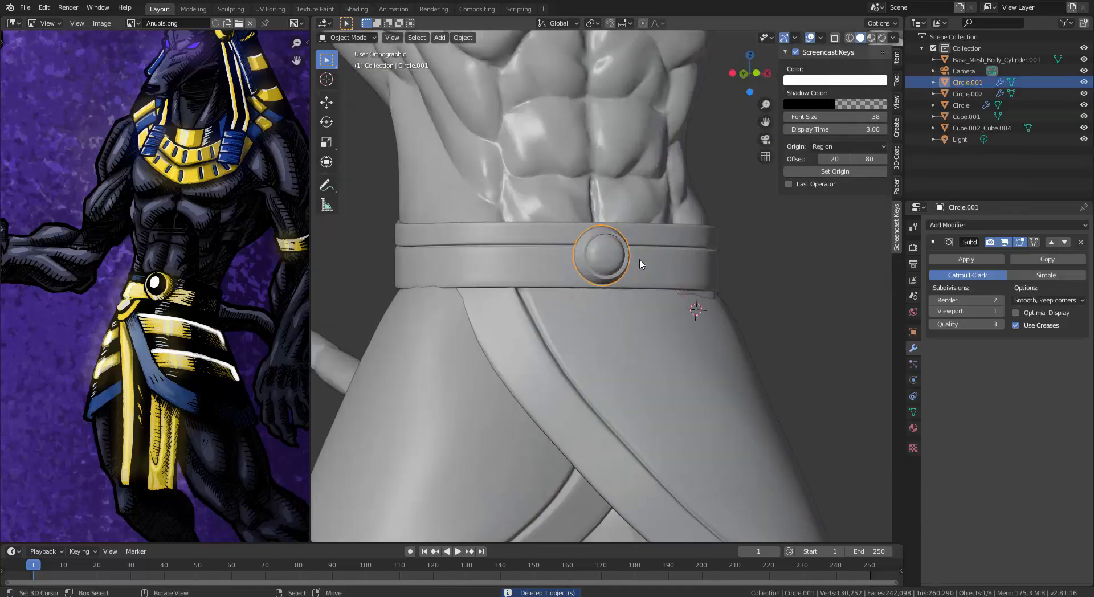
{"action": "scroll", "coordinate": [608, 249], "scroll_direction": "down", "scroll_amount": 5}
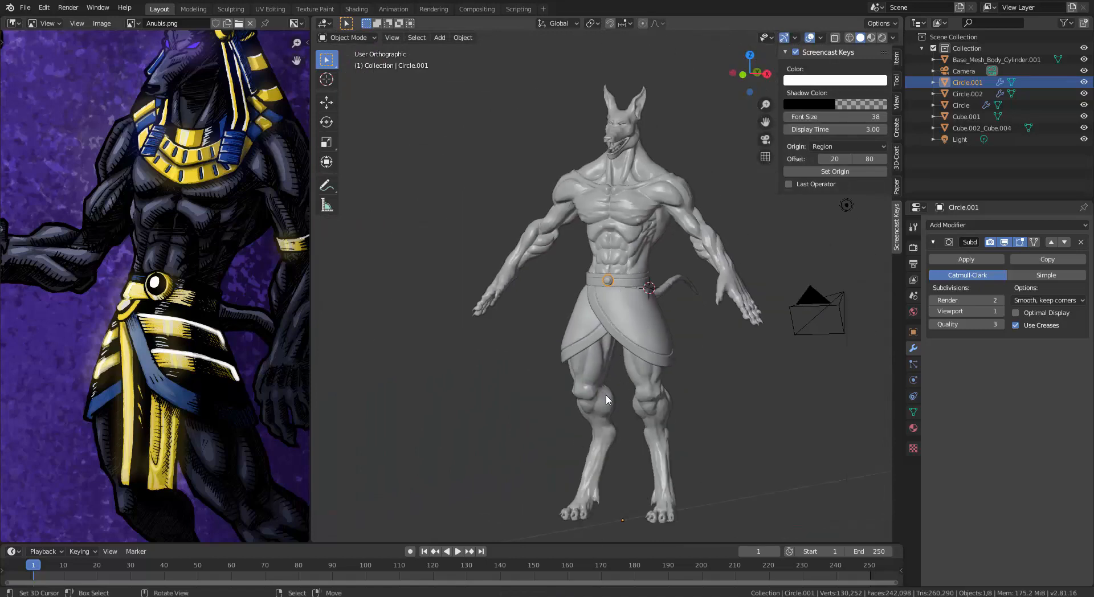
{"action": "key", "text": "Tab"}
{"action": "scroll", "coordinate": [635, 389], "scroll_direction": "up", "scroll_amount": 5}
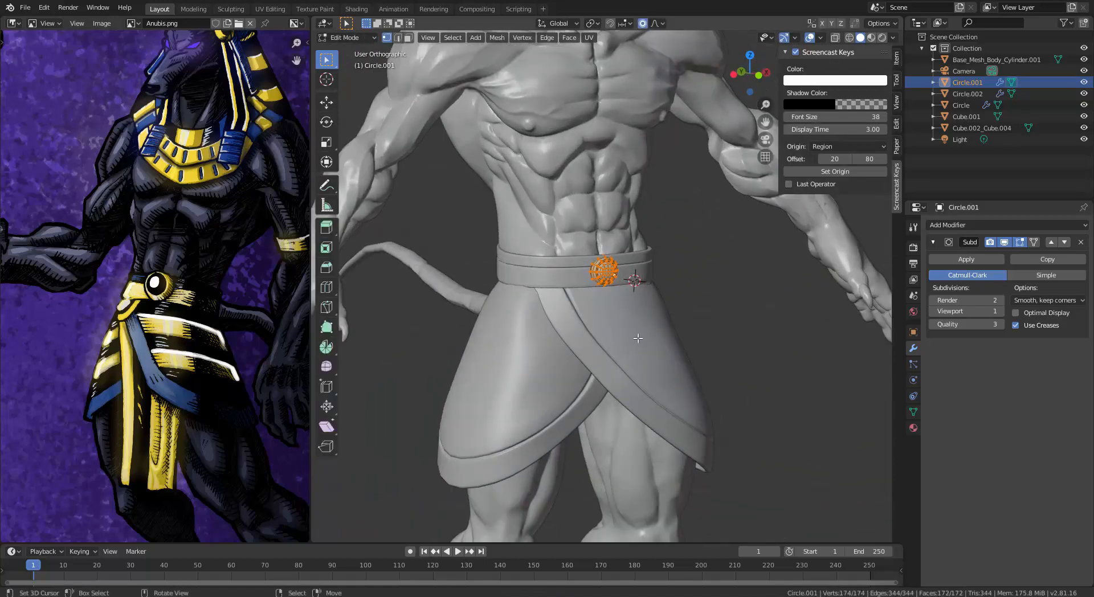
{"action": "mouse_move", "coordinate": [638, 338]}
{"action": "middle_mouse_down"}
{"action": "mouse_move", "coordinate": [630, 304]}
{"action": "mouse_move", "coordinate": [634, 330]}
{"action": "middle_mouse_up"}
{"action": "key", "text": "shift+d"}
{"action": "left_click", "coordinate": [587, 312]}
Step: Move the copied buckle along the global Y axis onto the belt and rotate it -29.6° about Z
{"action": "key", "text": "g"}
{"action": "key", "text": "y"}
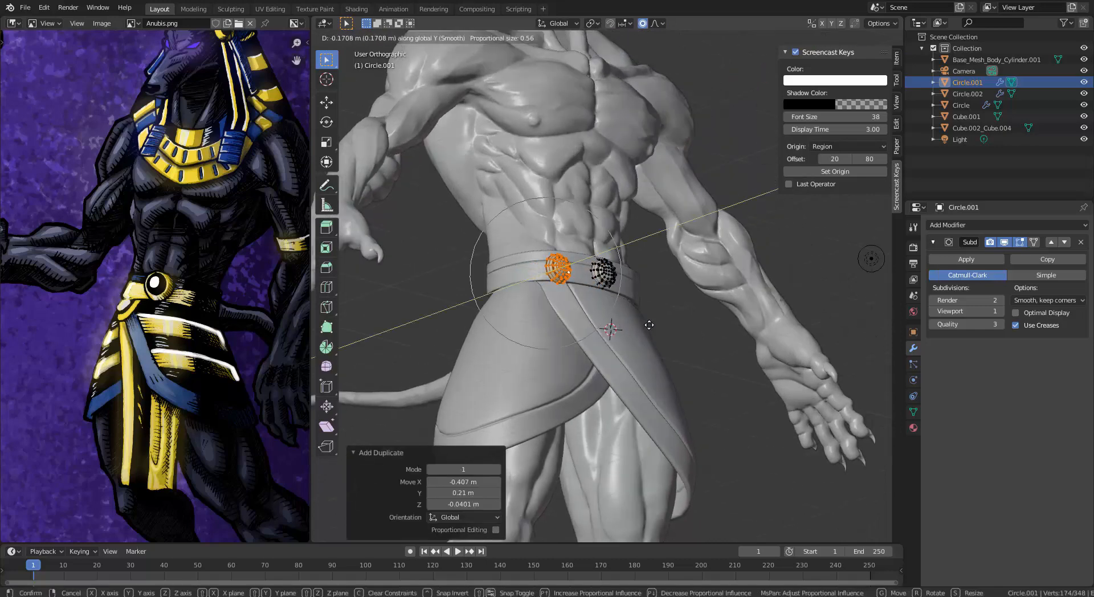
{"action": "left_click", "coordinate": [650, 325]}
{"action": "key", "text": "r"}
{"action": "key", "text": "z"}
{"action": "left_click", "coordinate": [639, 272]}
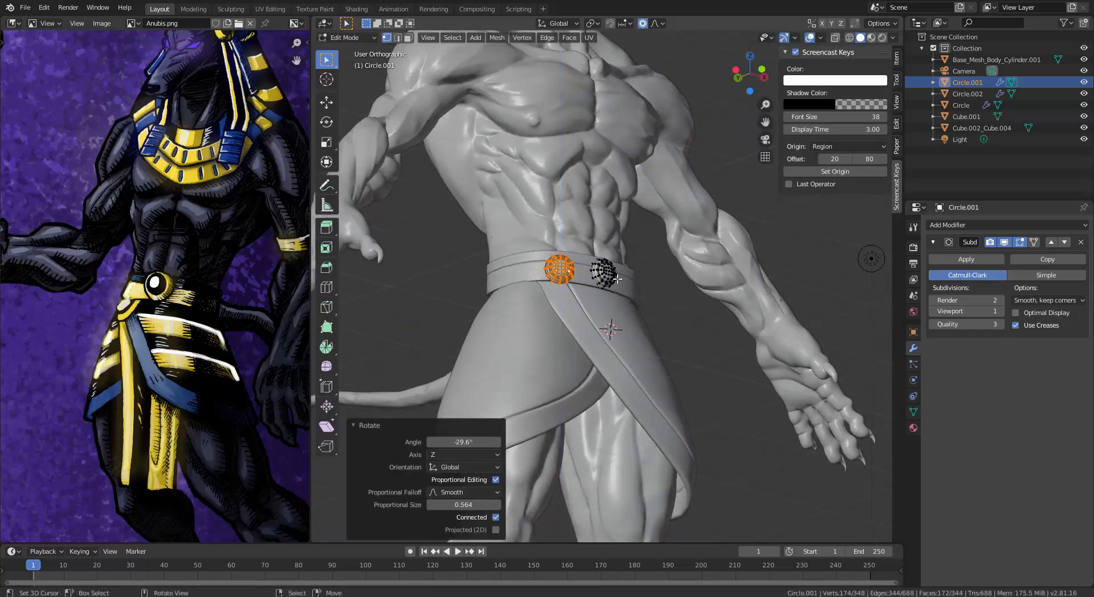
Step: Enlarge the copied buckle, then move and rotate it to sit where the belt meets the front panel's trim
{"action": "middle_click_drag", "start_coordinate": [638, 272], "coordinate": [581, 322]}
{"action": "key", "text": "s"}
{"action": "left_click", "coordinate": [578, 350]}
{"action": "key", "text": "g"}
{"action": "left_click", "coordinate": [640, 320]}
{"action": "key", "text": "r"}
{"action": "left_click", "coordinate": [702, 393]}
Step: Select all linked geometry of the larger buckle, shift it closer to the belt by 0.0122, 0.0271, -0.0142 m, and tilt it to match the surface
{"action": "key", "text": "alt+a"}
{"action": "key", "text": "g"}
{"action": "right_click", "coordinate": [623, 353]}
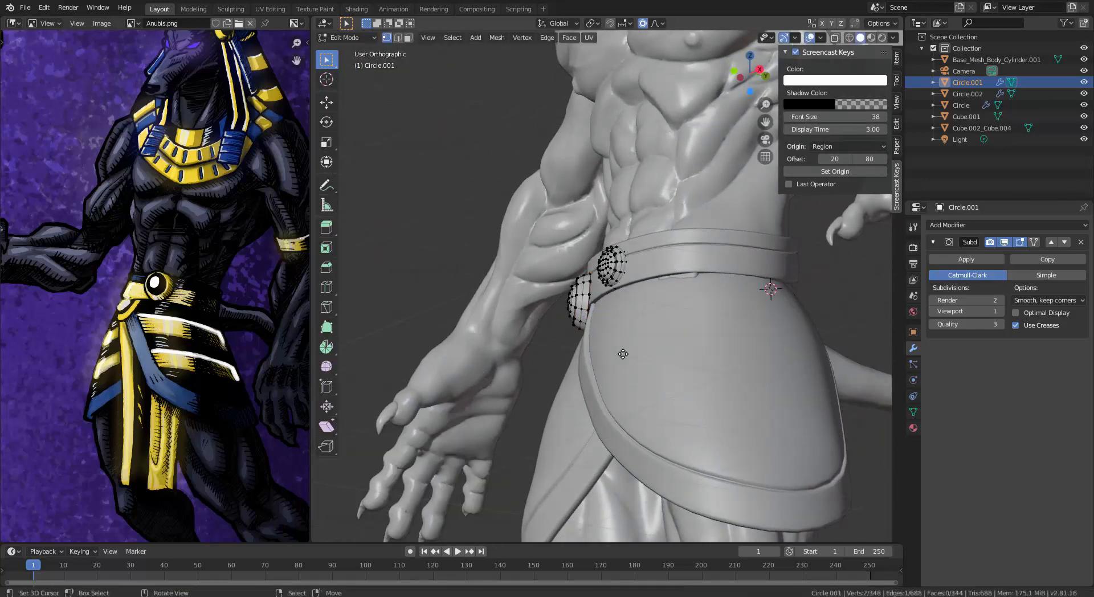
{"action": "key", "text": "a"}
{"action": "left_click", "coordinate": [587, 295]}
{"action": "key", "text": "ctrl+l"}
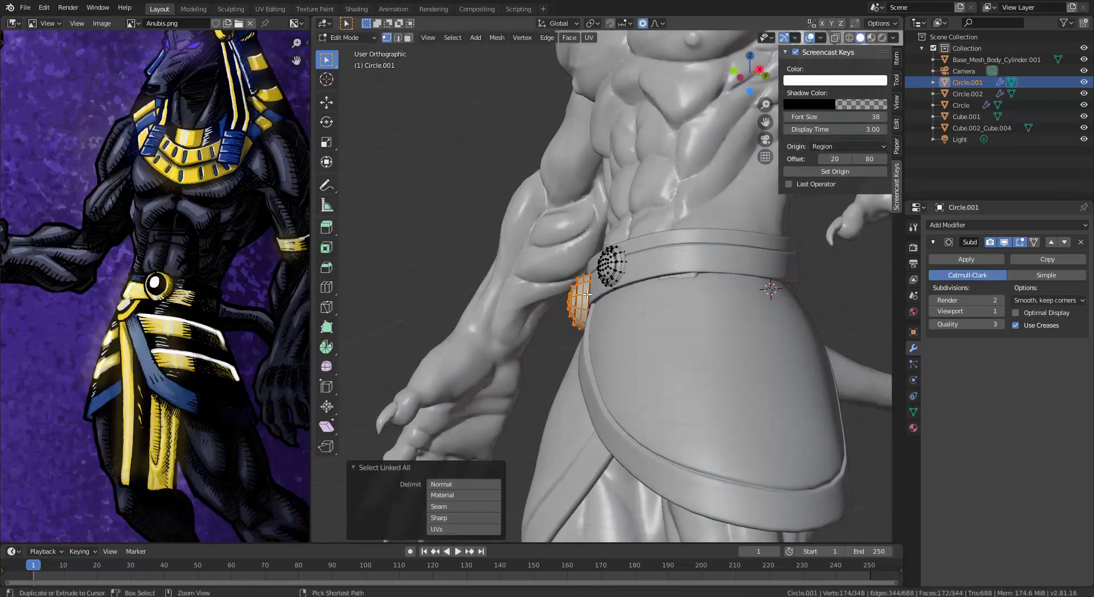
{"action": "key", "text": "g"}
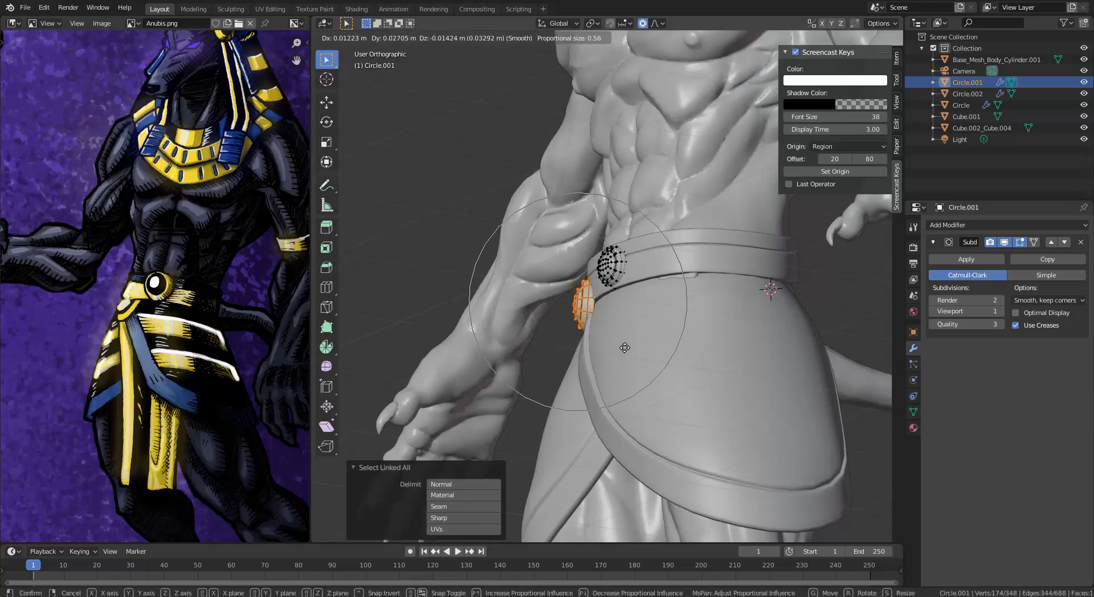
{"action": "left_click", "coordinate": [579, 330]}
{"action": "middle_click_drag", "start_coordinate": [579, 331], "coordinate": [656, 333]}
{"action": "key", "text": "r"}
{"action": "key", "text": "r"}
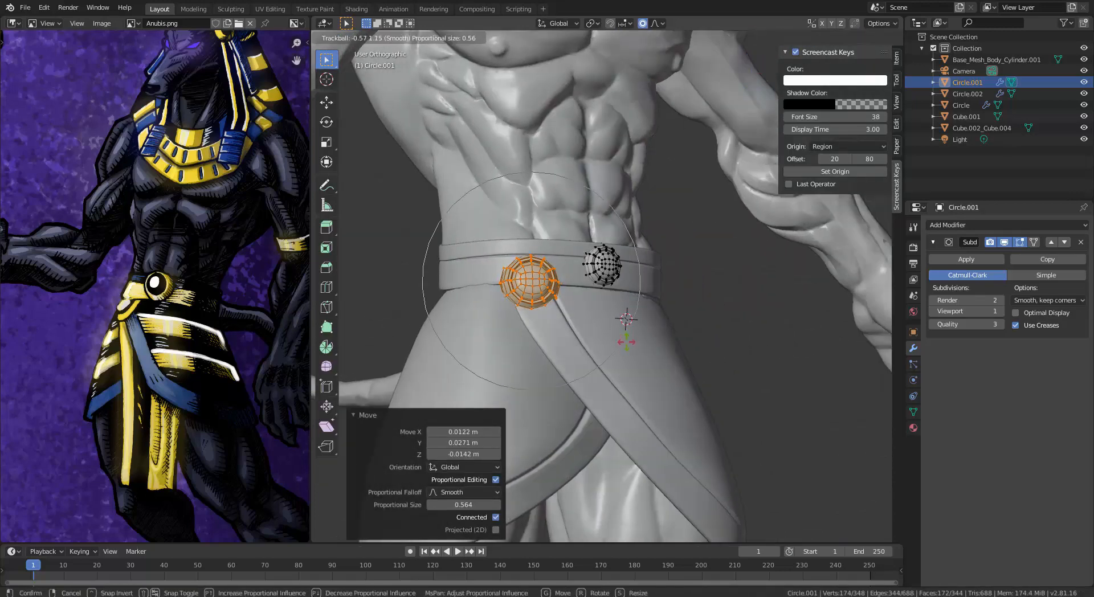
{"action": "left_click", "coordinate": [626, 340]}
{"action": "key", "text": "Tab"}
Step: Inspect the fit of both buckles against the belt from the front with nothing selected
{"action": "middle_click_drag", "start_coordinate": [627, 345], "coordinate": [593, 347]}
{"action": "key", "text": "a"}
{"action": "key", "text": "a"}
{"action": "scroll", "coordinate": [572, 362], "scroll_direction": "down", "scroll_amount": 1}
{"action": "scroll", "coordinate": [576, 355], "scroll_direction": "down", "scroll_amount": 2}
{"action": "scroll", "coordinate": [592, 347], "scroll_direction": "up", "scroll_amount": 4}
{"action": "key", "text": "Tab"}
{"action": "key", "text": "Tab"}
Step: Edit the front hip panel and nudge the vertex beneath the belt's side by 0.00384, -0.00358, 0.00671 m
{"action": "left_click", "coordinate": [700, 290]}
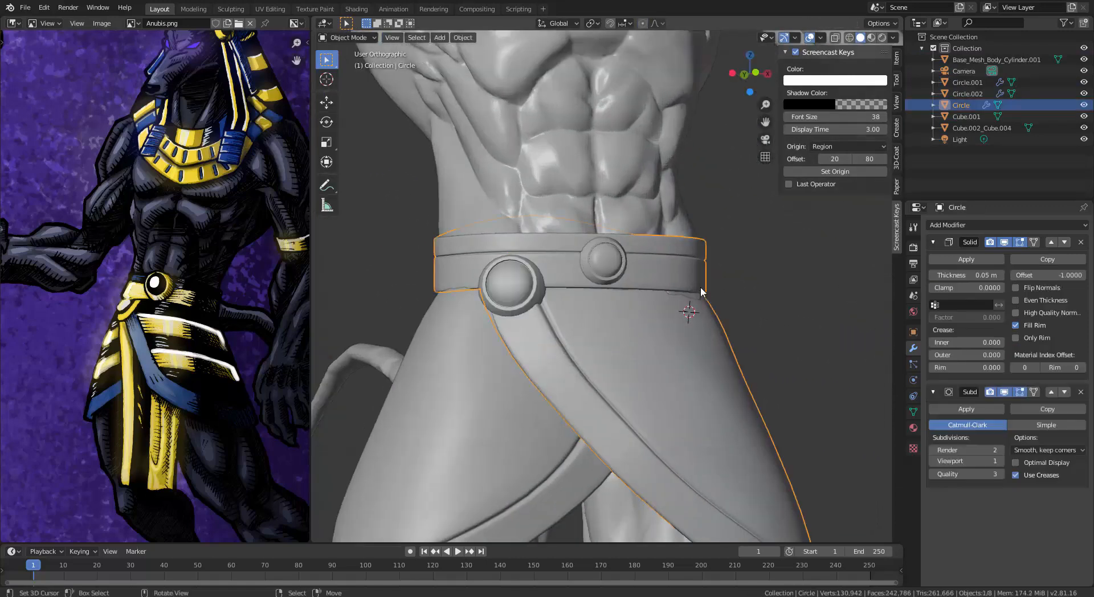
{"action": "key", "text": "Tab"}
{"action": "scroll", "coordinate": [718, 294], "scroll_direction": "up", "scroll_amount": 2}
{"action": "middle_click_drag", "start_coordinate": [727, 292], "coordinate": [762, 315]}
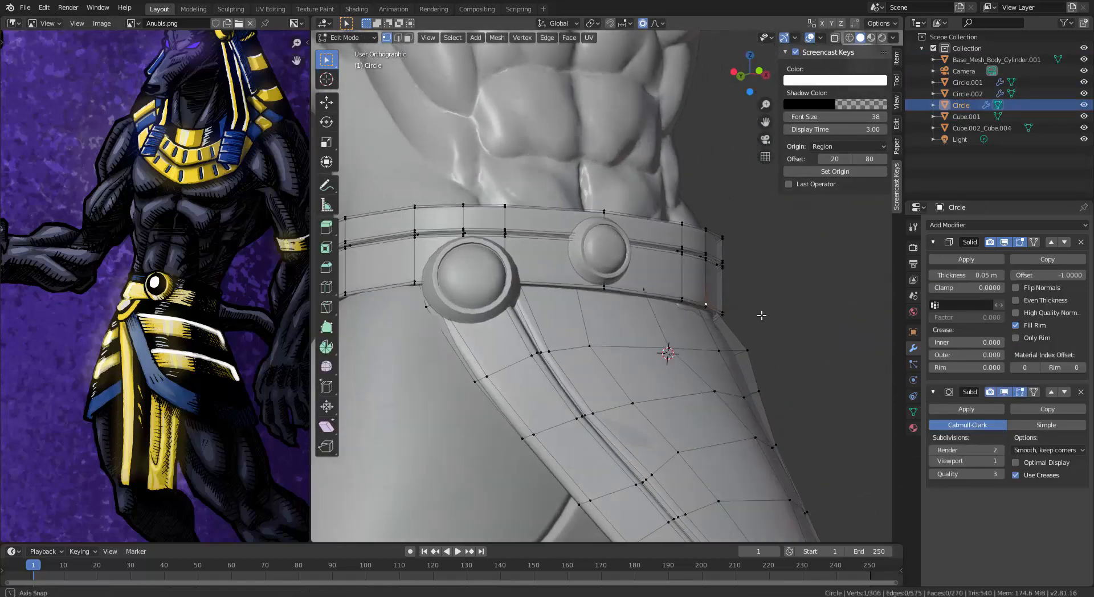
{"action": "key", "text": "g"}
{"action": "left_click", "coordinate": [752, 357]}
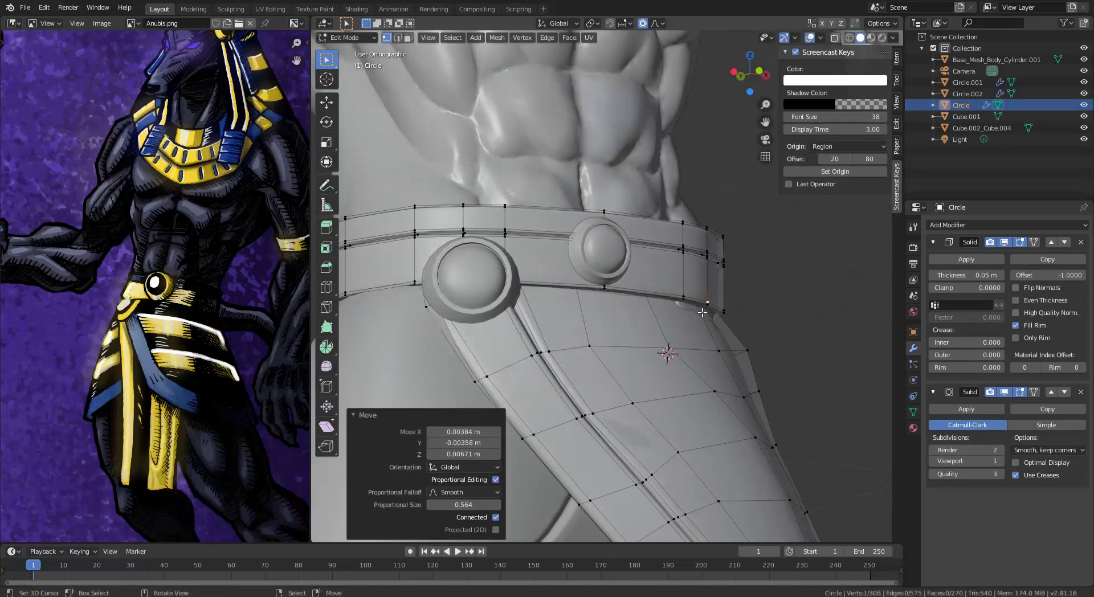
Step: Use wireframe shading to reach the panel's upper-edge vertex at the belt's side and adjust its position in solid view
{"action": "right_click", "coordinate": [698, 304]}
{"action": "key", "text": "z"}
{"action": "left_click", "coordinate": [666, 317]}
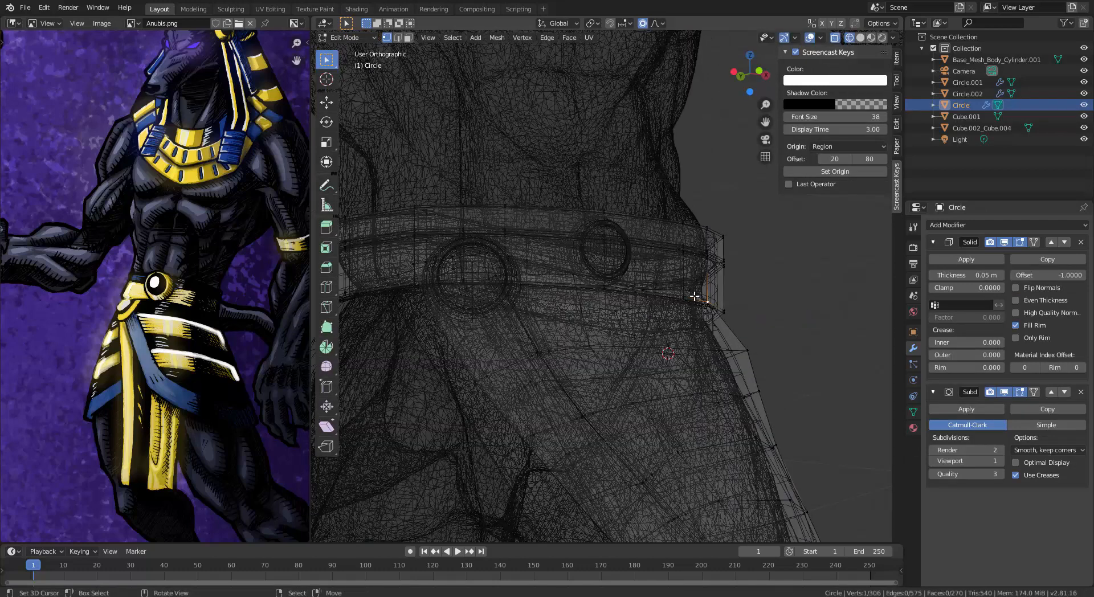
{"action": "key", "text": "z"}
{"action": "left_click", "coordinate": [777, 339]}
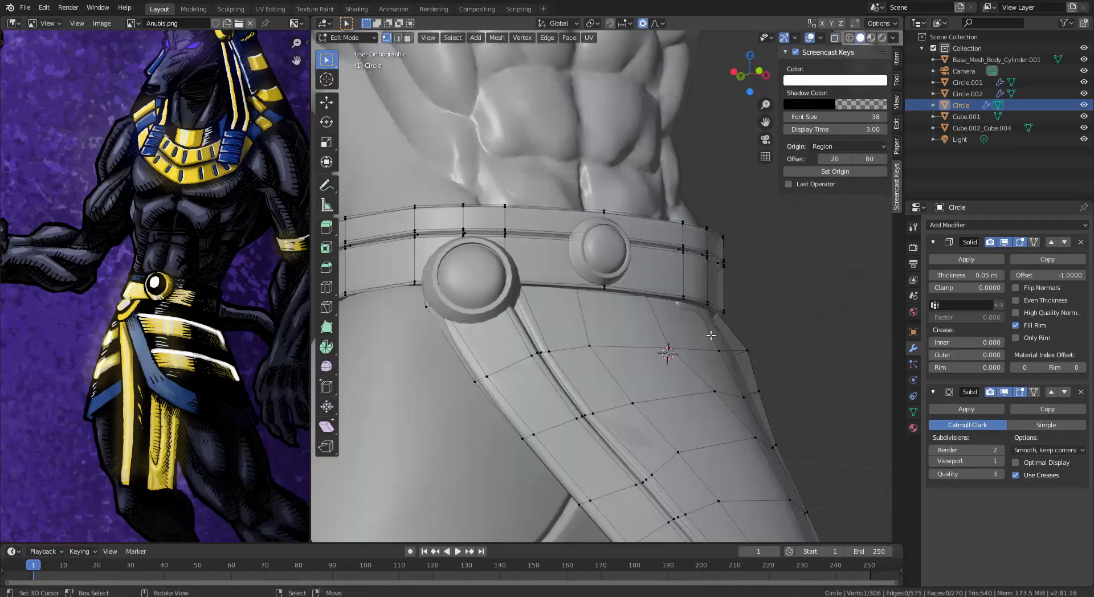
{"action": "key", "text": "g"}
{"action": "left_click", "coordinate": [719, 345]}
{"action": "key", "text": "Tab"}
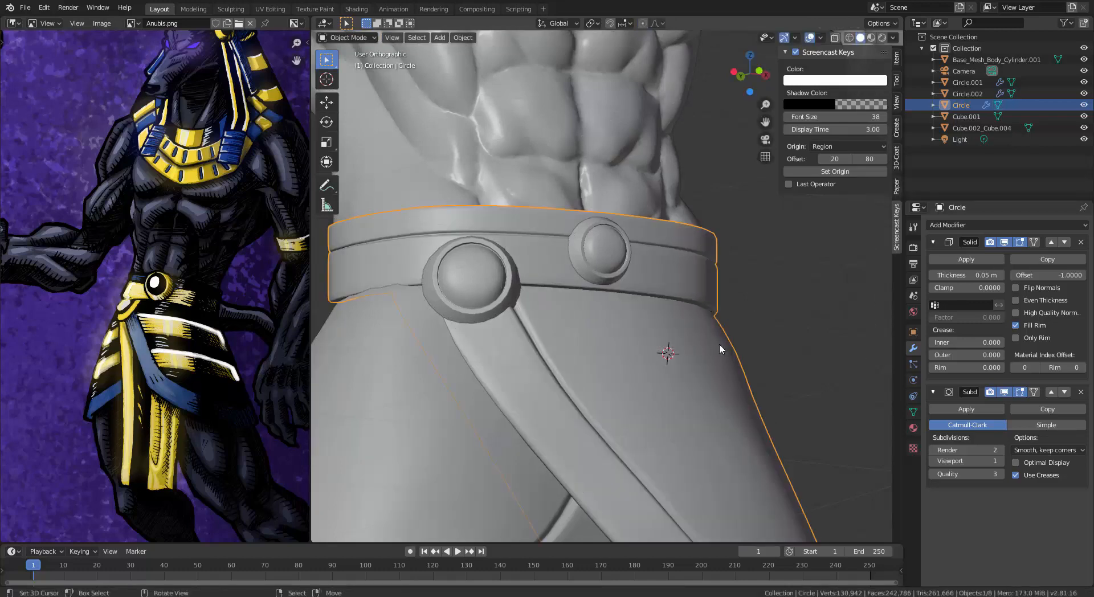
Step: Examine the hip panel's upper rear edge in wireframe and solid shading for vertices hidden beneath the belt
{"action": "middle_click_drag", "start_coordinate": [720, 345], "coordinate": [465, 340]}
{"action": "key", "text": "Tab"}
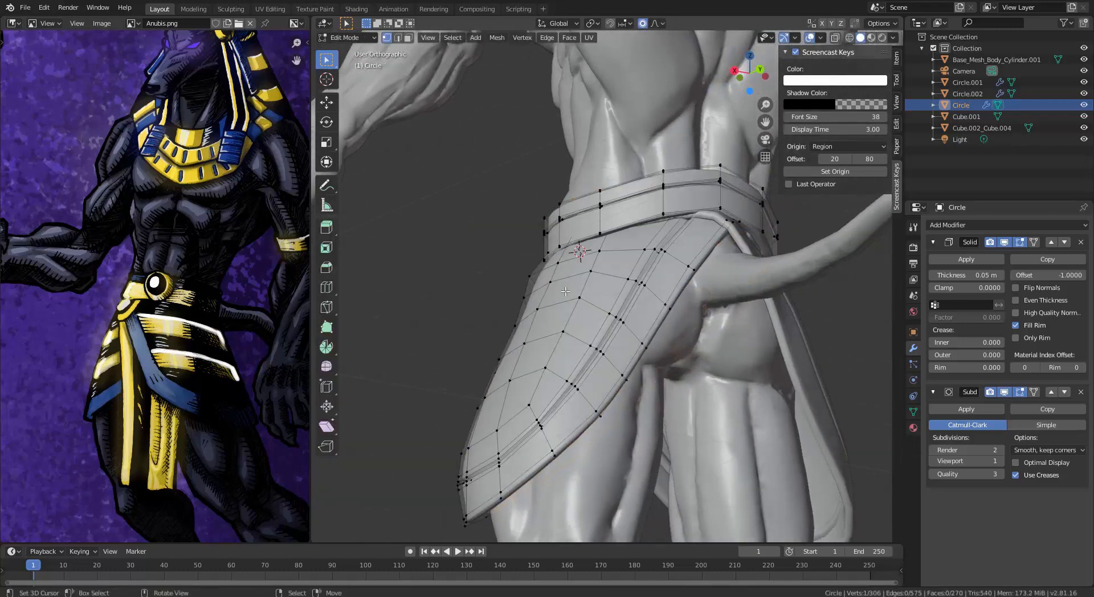
{"action": "scroll", "coordinate": [712, 233], "scroll_direction": "up", "scroll_amount": 6}
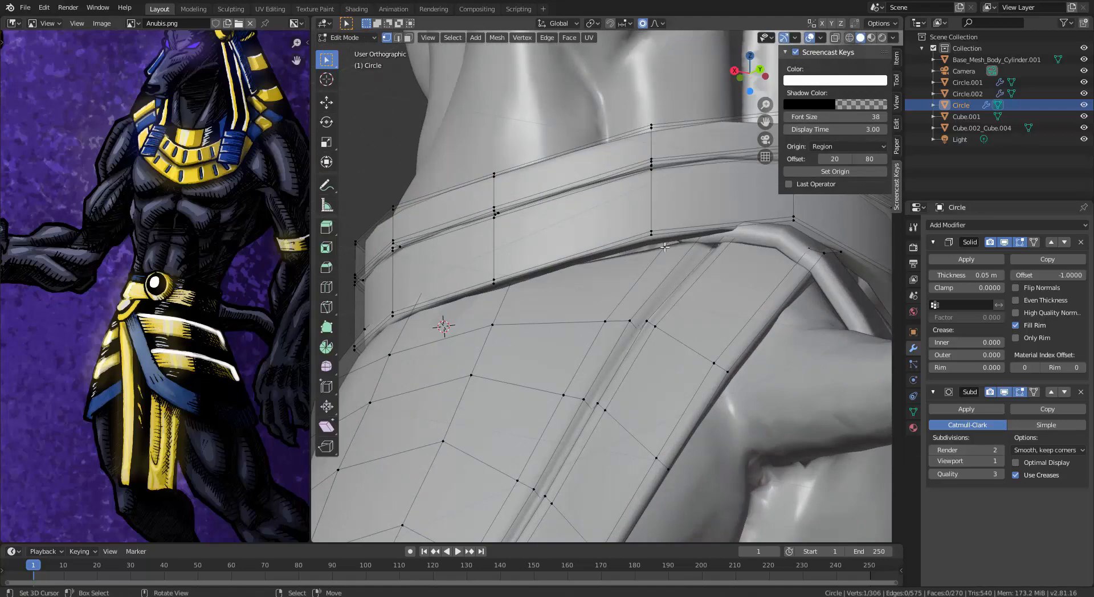
{"action": "key", "text": "z"}
{"action": "left_click", "coordinate": [644, 236]}
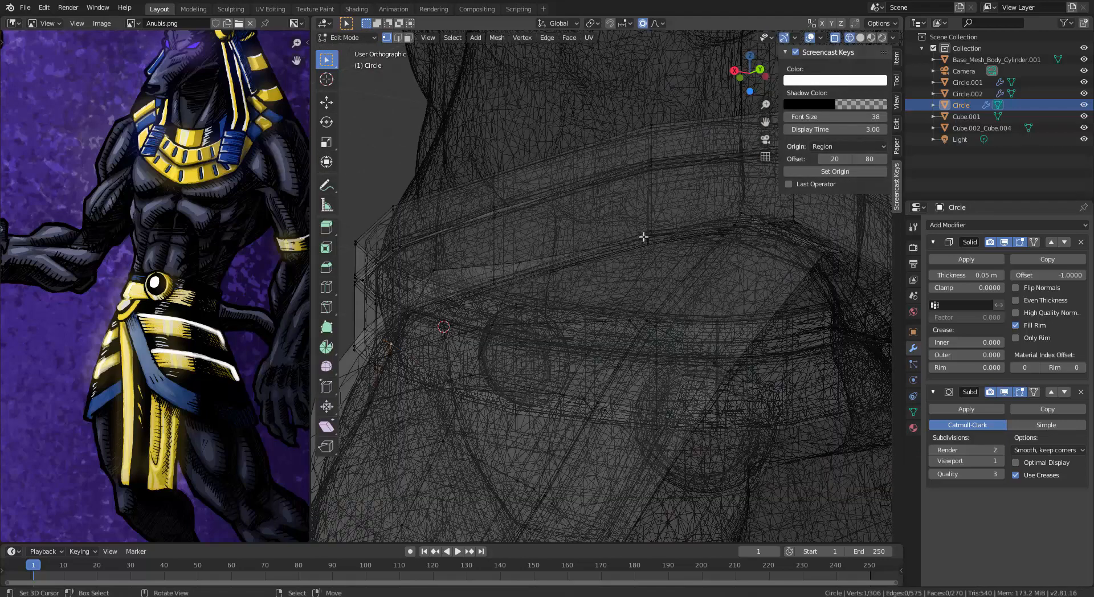
{"action": "key", "text": "z"}
{"action": "left_click", "coordinate": [741, 282]}
{"action": "key", "text": "z"}
{"action": "left_click", "coordinate": [651, 256]}
{"action": "key", "text": "z"}
{"action": "left_click", "coordinate": [732, 239]}
{"action": "middle_click_drag", "start_coordinate": [732, 240], "coordinate": [676, 252]}
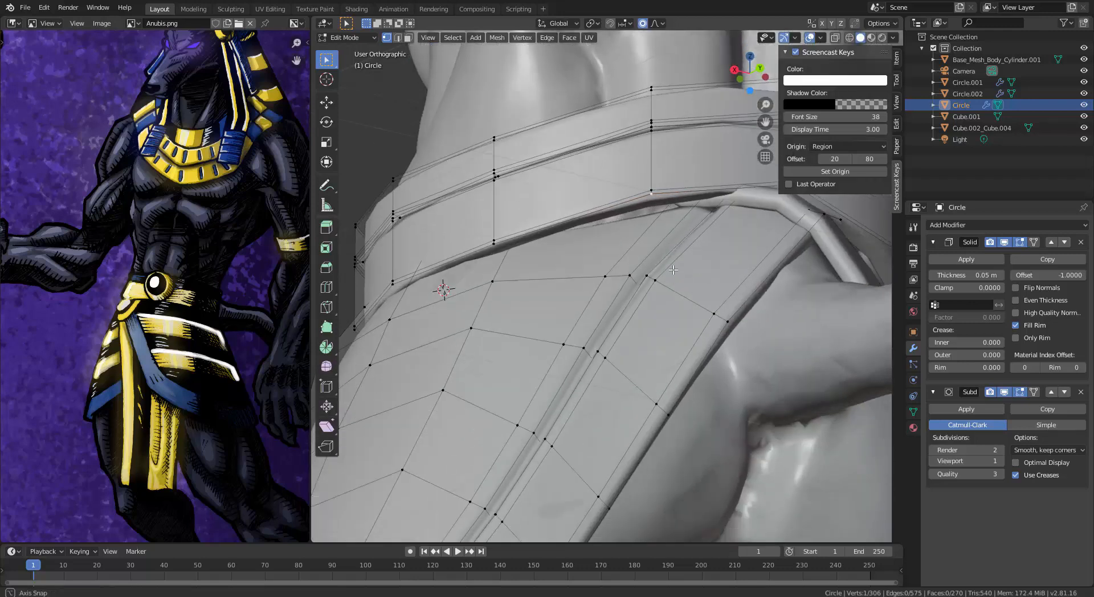
Step: Select the hidden vertex on the panel's upper rear edge in wireframe and move it up beneath the belt
{"action": "key", "text": "z"}
{"action": "left_click", "coordinate": [680, 186]}
{"action": "key", "text": "z"}
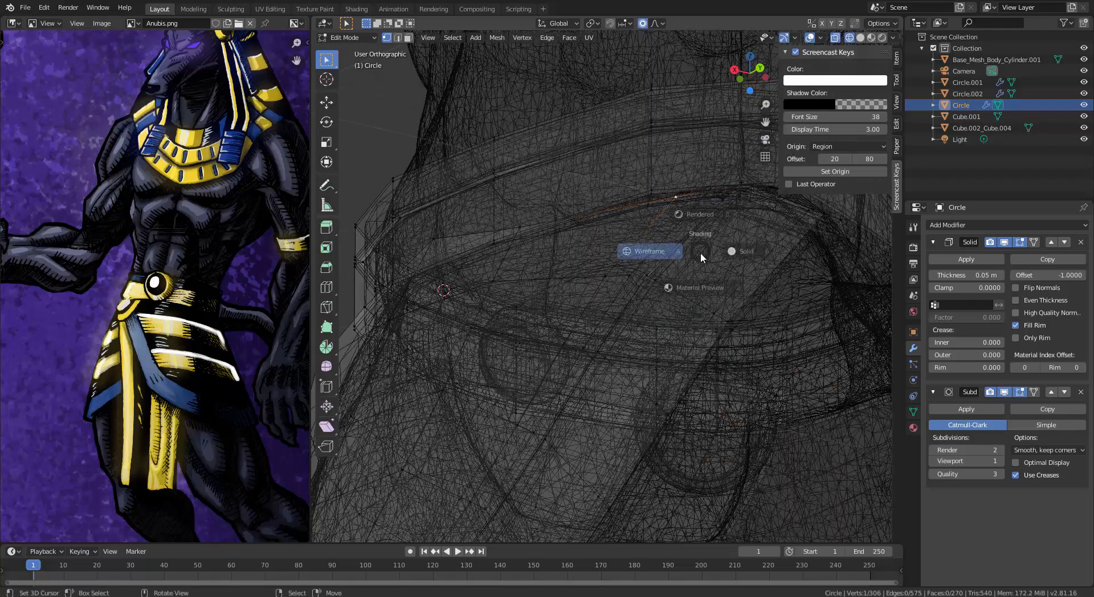
{"action": "left_click", "coordinate": [719, 265]}
{"action": "key", "text": "g"}
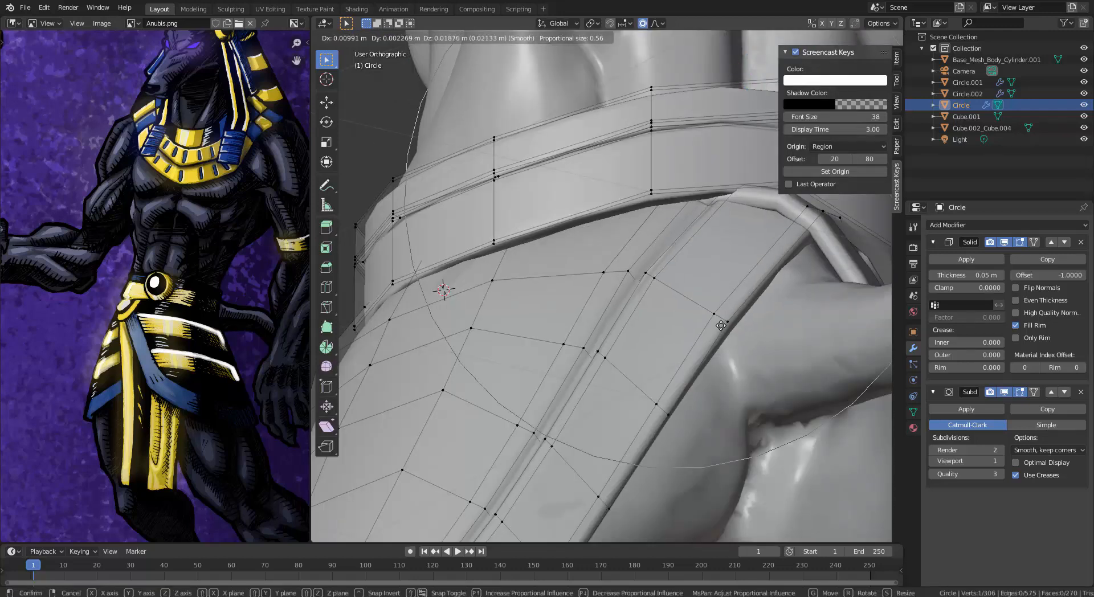
{"action": "left_click", "coordinate": [721, 323]}
Step: Nudge the panel's upper vertex beneath the belt above the tail and return to Object Mode
{"action": "middle_click_drag", "start_coordinate": [754, 266], "coordinate": [491, 344]}
{"action": "key", "text": "Tab"}
{"action": "scroll", "coordinate": [753, 284], "scroll_direction": "down", "scroll_amount": 3}
{"action": "key", "text": "Tab"}
{"action": "left_click", "coordinate": [481, 330]}
{"action": "key", "text": "g"}
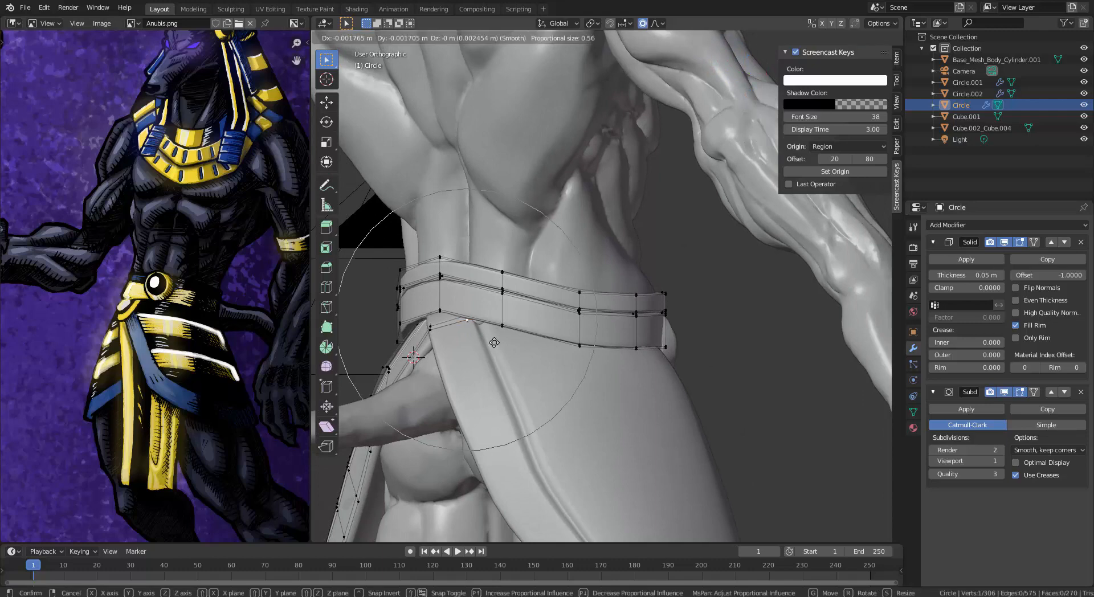
{"action": "left_click", "coordinate": [495, 349]}
{"action": "key", "text": "Tab"}
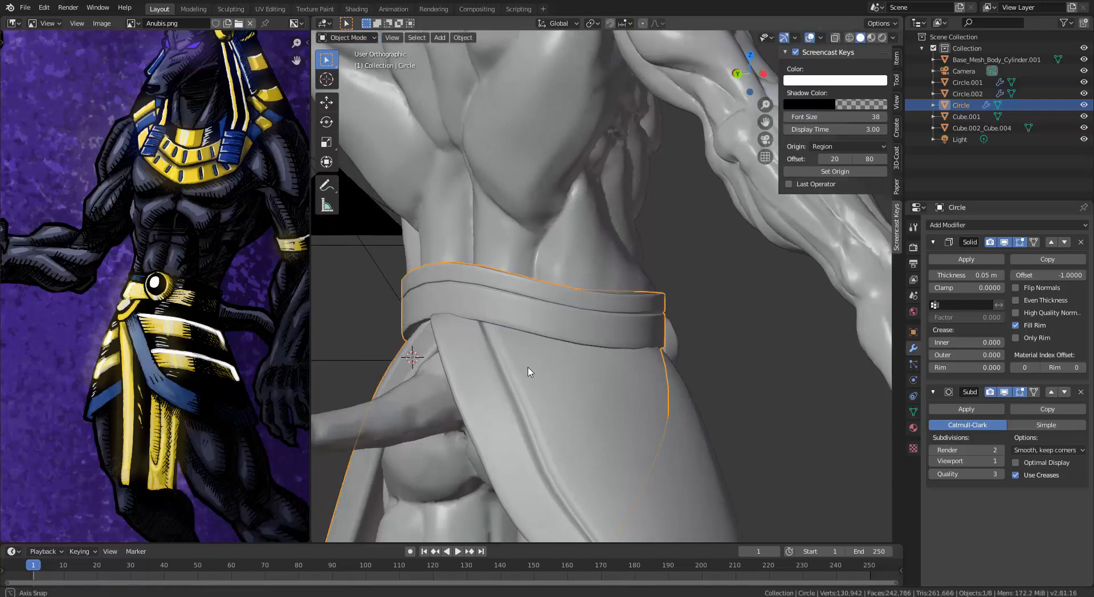
Step: Inspect the whole waist garment from the front, back and side, minimizing the screen recorder window
{"action": "middle_click_drag", "start_coordinate": [530, 371], "coordinate": [741, 376]}
{"action": "scroll", "coordinate": [740, 377], "scroll_direction": "down", "scroll_amount": 4}
{"action": "middle_click_drag", "start_coordinate": [610, 376], "coordinate": [658, 381]}
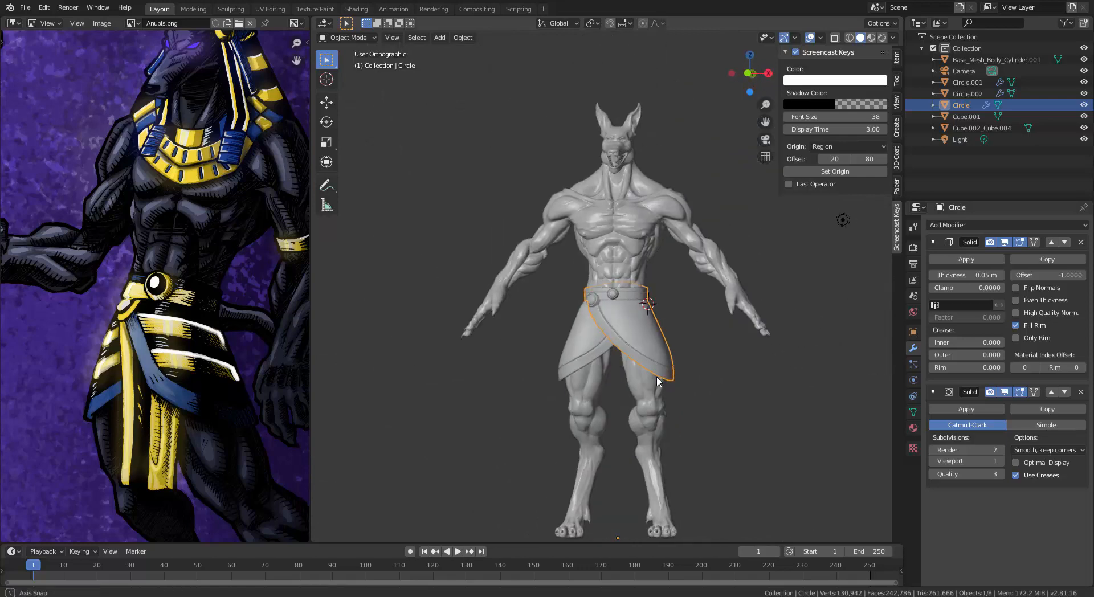
{"action": "scroll", "coordinate": [650, 379], "scroll_direction": "up", "scroll_amount": 2}
{"action": "key", "text": "alt+Tab"}
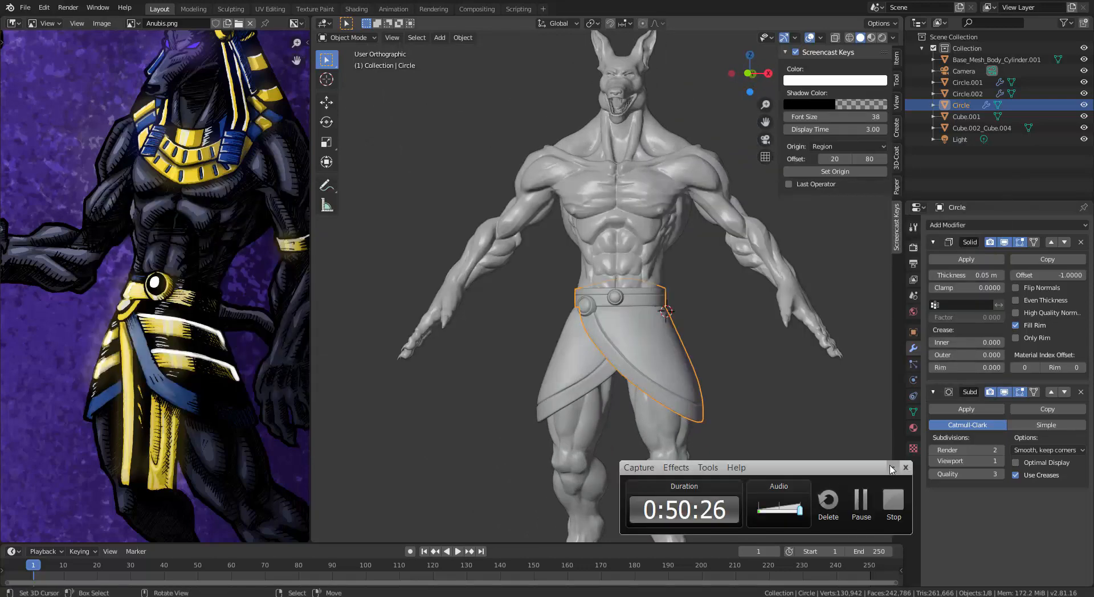
{"action": "left_click", "coordinate": [891, 468]}
{"action": "mouse_move", "coordinate": [749, 340]}
{"action": "middle_mouse_down"}
{"action": "mouse_move", "coordinate": [655, 342]}
{"action": "mouse_move", "coordinate": [775, 354]}
{"action": "mouse_move", "coordinate": [789, 344]}
{"action": "mouse_move", "coordinate": [511, 329]}
{"action": "mouse_move", "coordinate": [594, 382]}
{"action": "mouse_move", "coordinate": [514, 336]}
{"action": "mouse_move", "coordinate": [675, 463]}
{"action": "mouse_move", "coordinate": [713, 376]}
{"action": "mouse_move", "coordinate": [654, 446]}
{"action": "mouse_move", "coordinate": [686, 377]}
{"action": "mouse_move", "coordinate": [735, 325]}
{"action": "middle_mouse_up"}
{"action": "middle_click_drag", "start_coordinate": [636, 293], "coordinate": [688, 368]}
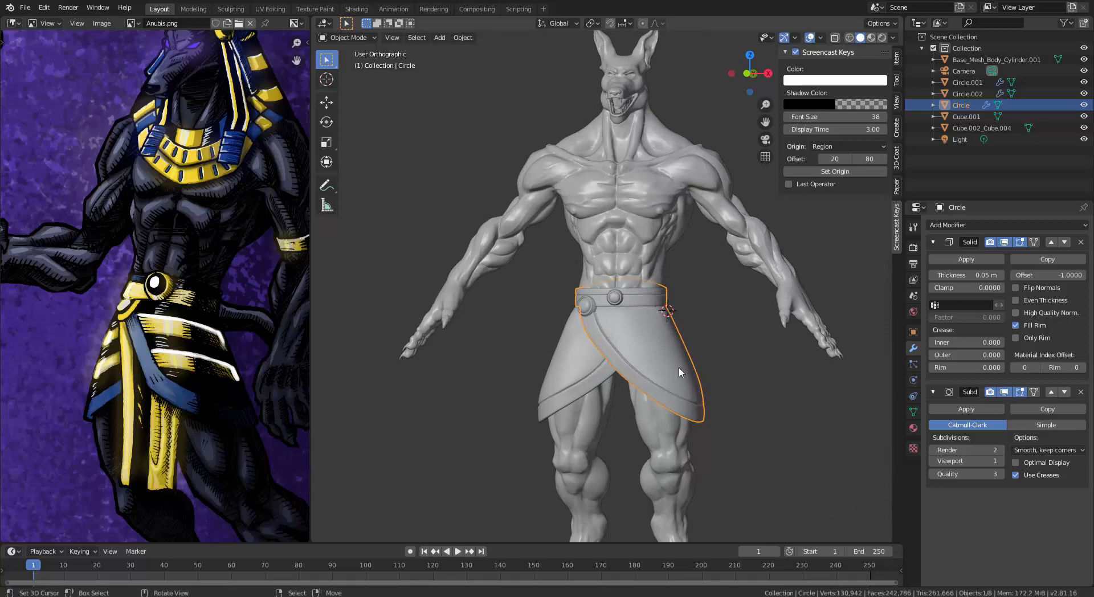
{"action": "middle_click_drag", "start_coordinate": [680, 372], "coordinate": [662, 278]}
{"action": "scroll", "coordinate": [662, 279], "scroll_direction": "up", "scroll_amount": 4}
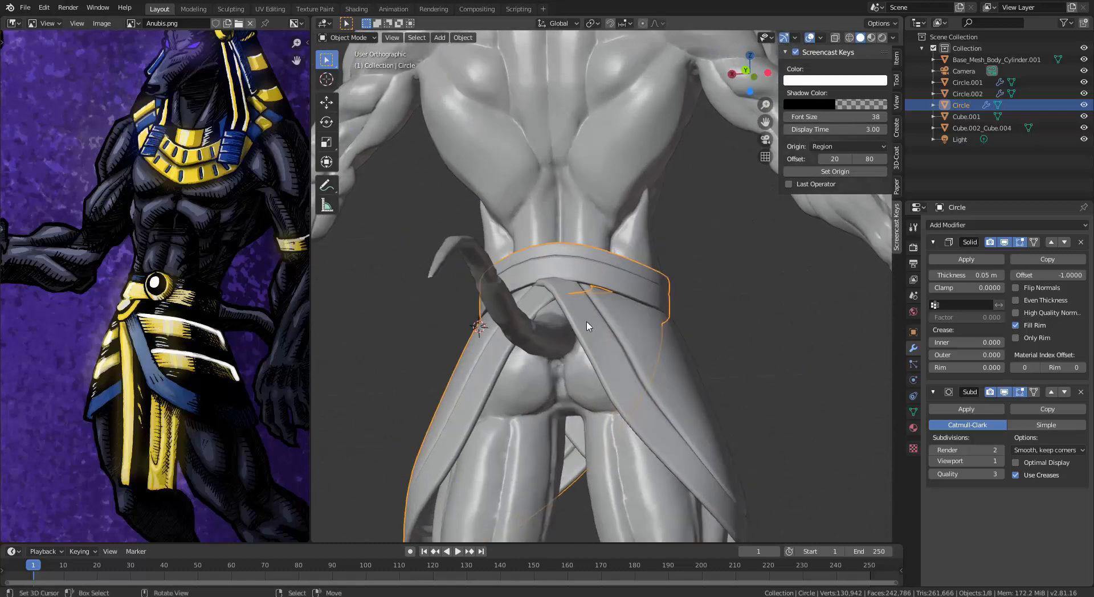
{"action": "scroll", "coordinate": [647, 336], "scroll_direction": "down", "scroll_amount": 3}
{"action": "middle_click_drag", "start_coordinate": [647, 336], "coordinate": [675, 353]}
Step: Duplicate one face of the hip panel in Edit Mode and place the copy near the tail, offset by -0.403, 0.451, -0.0549 m
{"action": "key", "text": "Tab"}
{"action": "key", "text": "shift+s"}
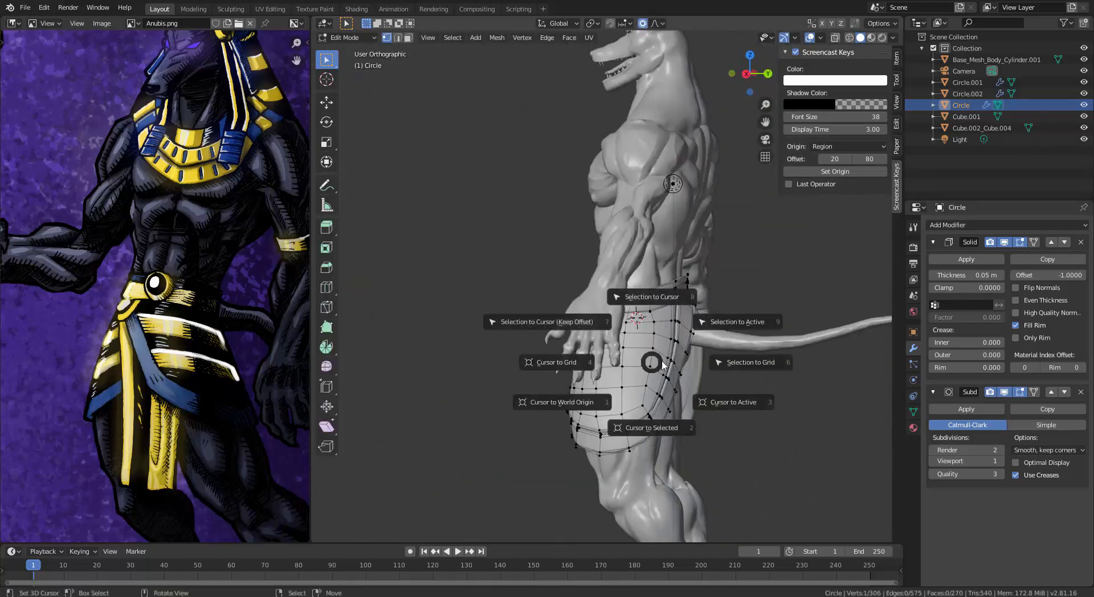
{"action": "key", "text": "Escape"}
{"action": "middle_click_drag", "start_coordinate": [713, 278], "coordinate": [601, 329]}
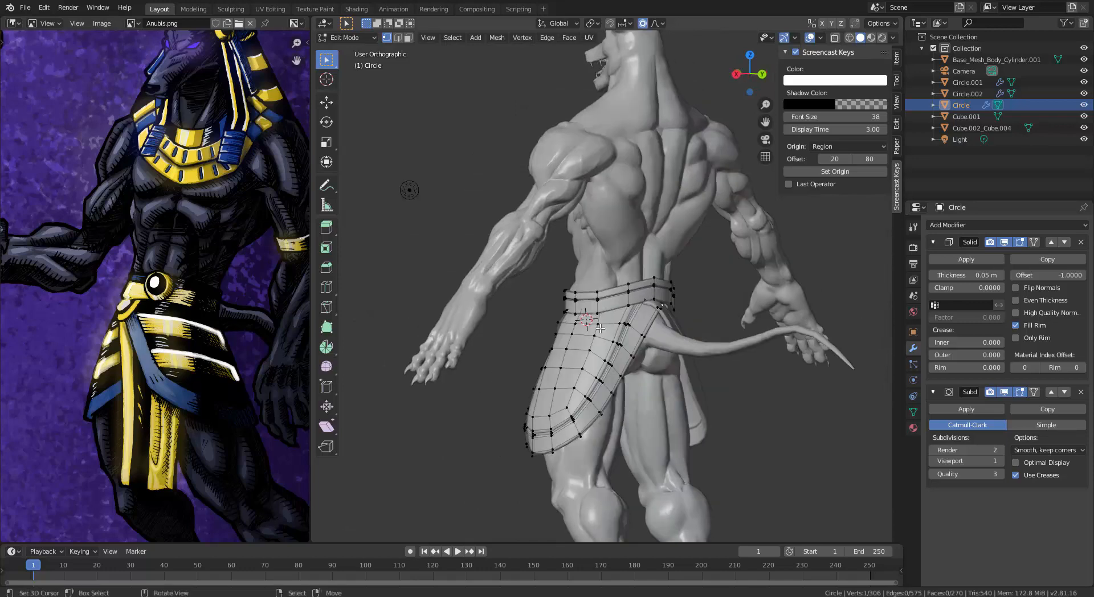
{"action": "key", "text": "Tab"}
{"action": "key", "text": "Tab"}
{"action": "middle_click_drag", "start_coordinate": [609, 337], "coordinate": [623, 366]}
{"action": "key", "text": "shift+d"}
{"action": "left_click", "coordinate": [666, 375]}
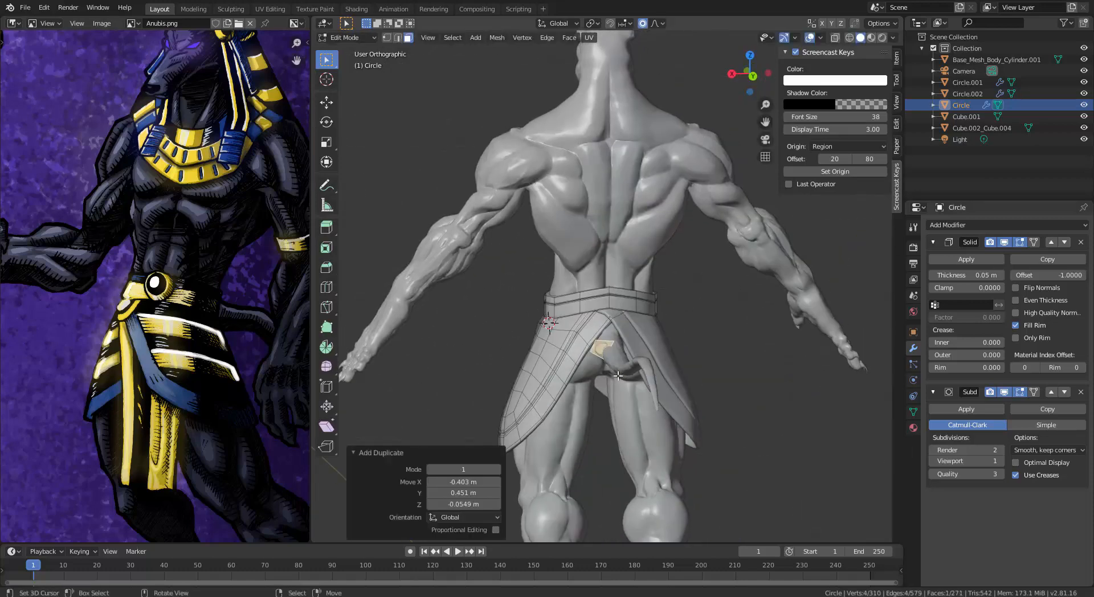
Step: Rotate the copied face by trackball 3.44° and 45.3°, turn it -13.2° in the view, and enlarge it over the tail base
{"action": "key", "text": "r"}
{"action": "key", "text": "r"}
{"action": "left_click", "coordinate": [663, 379]}
{"action": "key", "text": "r"}
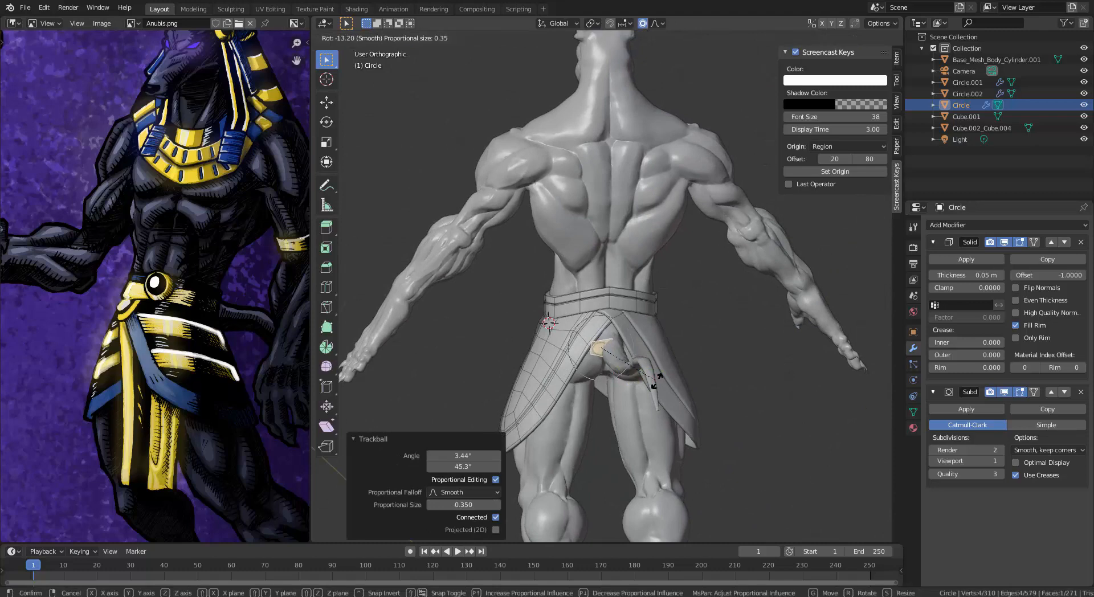
{"action": "left_click", "coordinate": [649, 377]}
{"action": "middle_click_drag", "start_coordinate": [649, 376], "coordinate": [678, 383]}
{"action": "scroll", "coordinate": [610, 416], "scroll_direction": "up", "scroll_amount": 3}
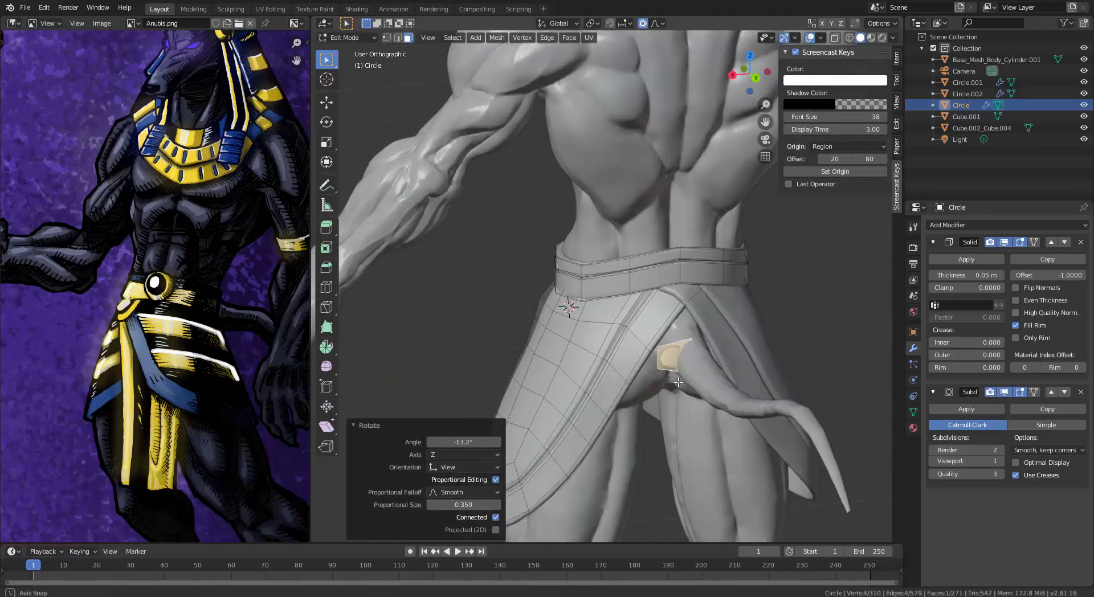
{"action": "right_click", "coordinate": [678, 347]}
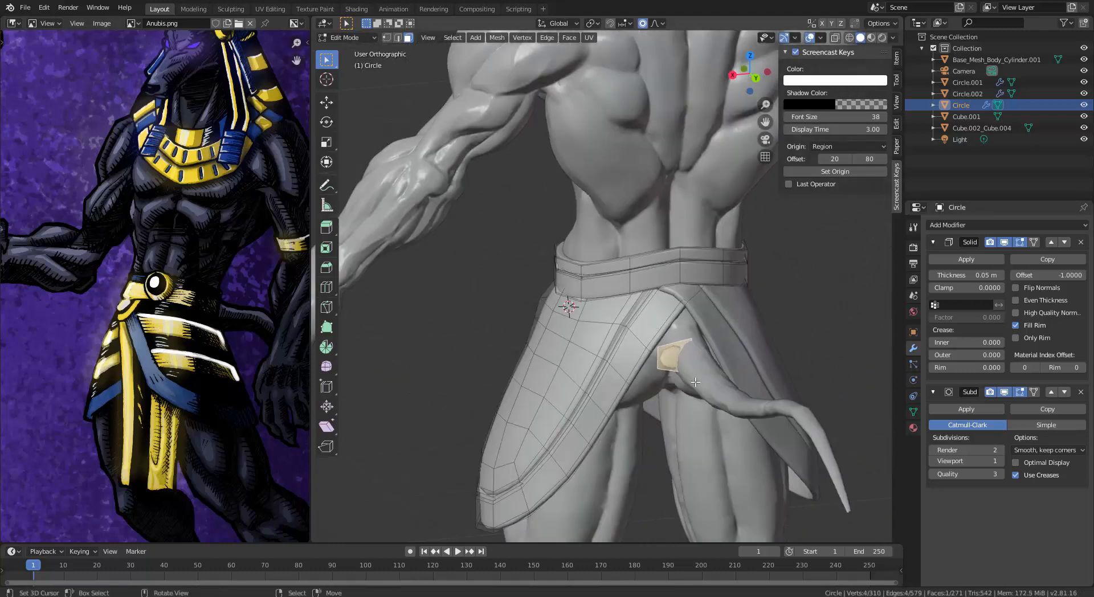
{"action": "key", "text": "s"}
{"action": "left_click", "coordinate": [719, 394]}
{"action": "middle_click_drag", "start_coordinate": [719, 394], "coordinate": [660, 359]}
Step: Lengthen the copied face into a back cloth by moving its lower edge down in two stages, the first by -0.165, -0.255, -0.633 m
{"action": "key", "text": "alt+a"}
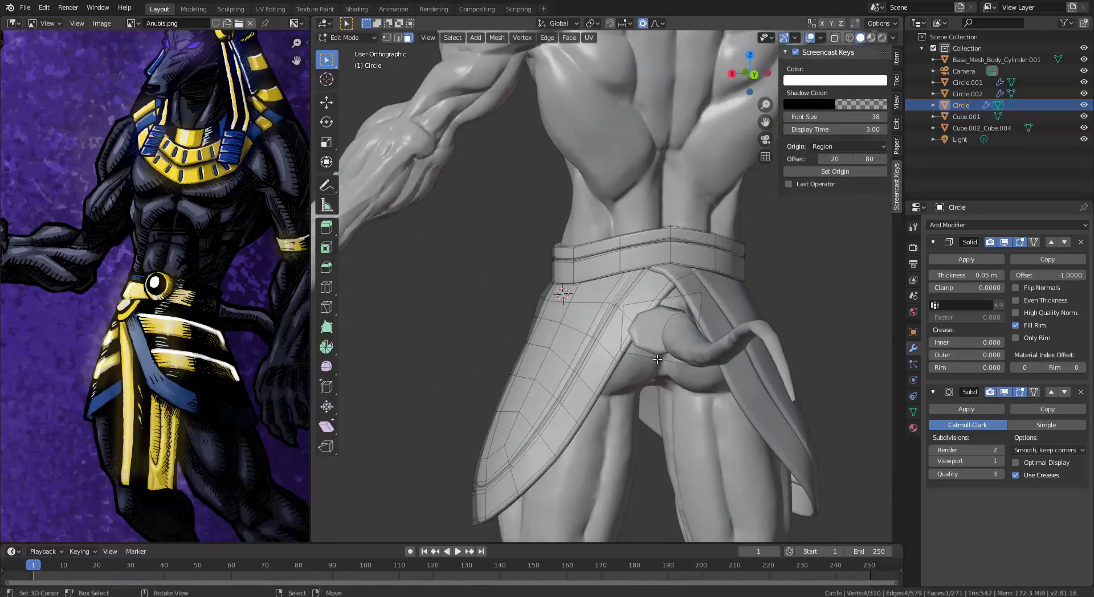
{"action": "key", "text": "2"}
{"action": "middle_click_drag", "start_coordinate": [683, 398], "coordinate": [655, 359]}
{"action": "scroll", "coordinate": [650, 365], "scroll_direction": "down", "scroll_amount": 2}
{"action": "key", "text": "g"}
{"action": "left_click", "coordinate": [628, 393]}
{"action": "scroll", "coordinate": [655, 359], "scroll_direction": "down", "scroll_amount": 3}
{"action": "key", "text": "g"}
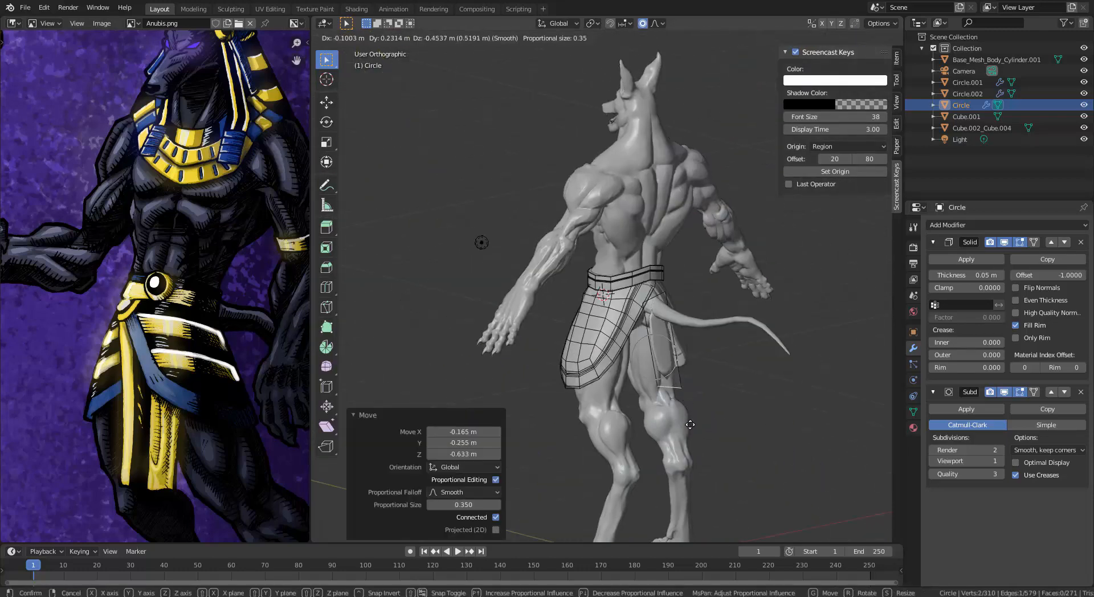
{"action": "left_click", "coordinate": [692, 425]}
Step: Widen the back cloth by moving both long side edges outward, one of them by 0.243, 0.0386, -0.00876 m
{"action": "middle_click_drag", "start_coordinate": [692, 425], "coordinate": [612, 334]}
{"action": "right_click", "coordinate": [640, 331]}
{"action": "key", "text": "g"}
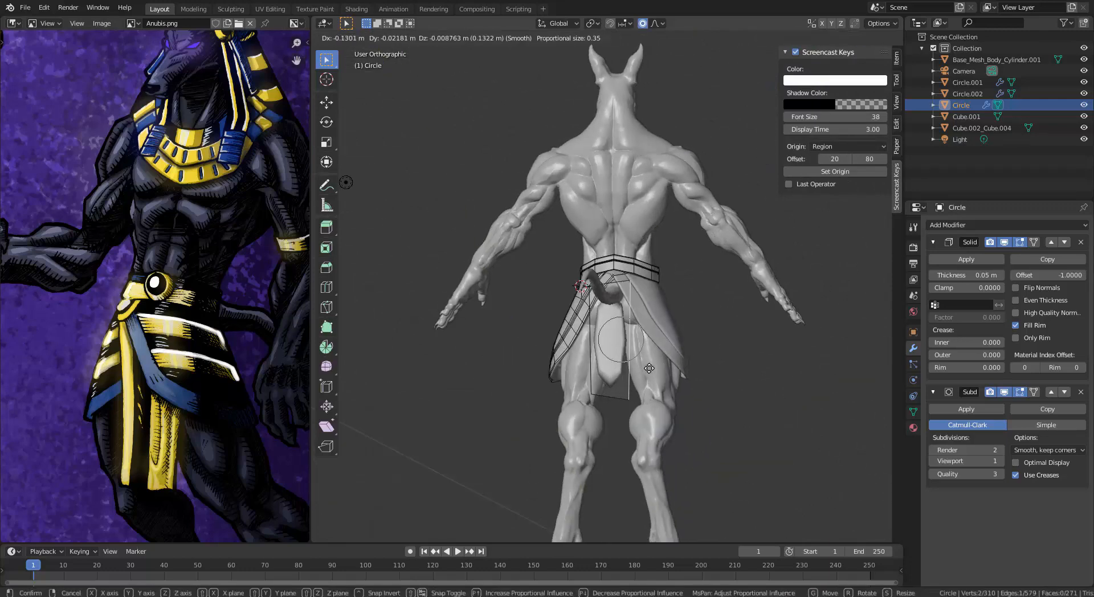
{"action": "left_click", "coordinate": [641, 337]}
{"action": "right_click", "coordinate": [589, 342]}
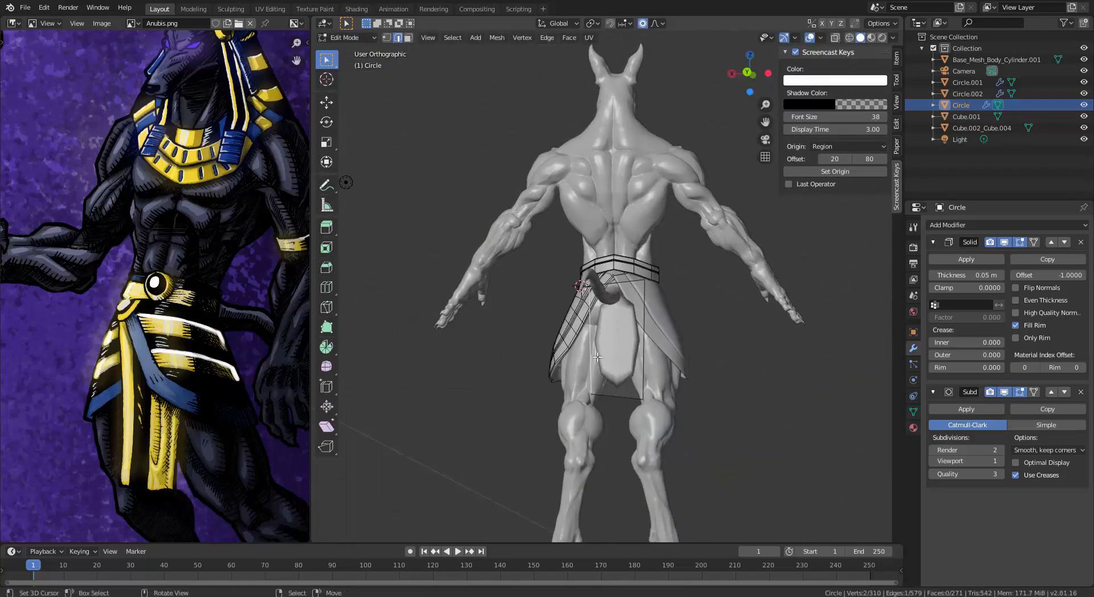
{"action": "key", "text": "g"}
{"action": "left_click", "coordinate": [679, 351]}
{"action": "middle_click_drag", "start_coordinate": [679, 351], "coordinate": [683, 355]}
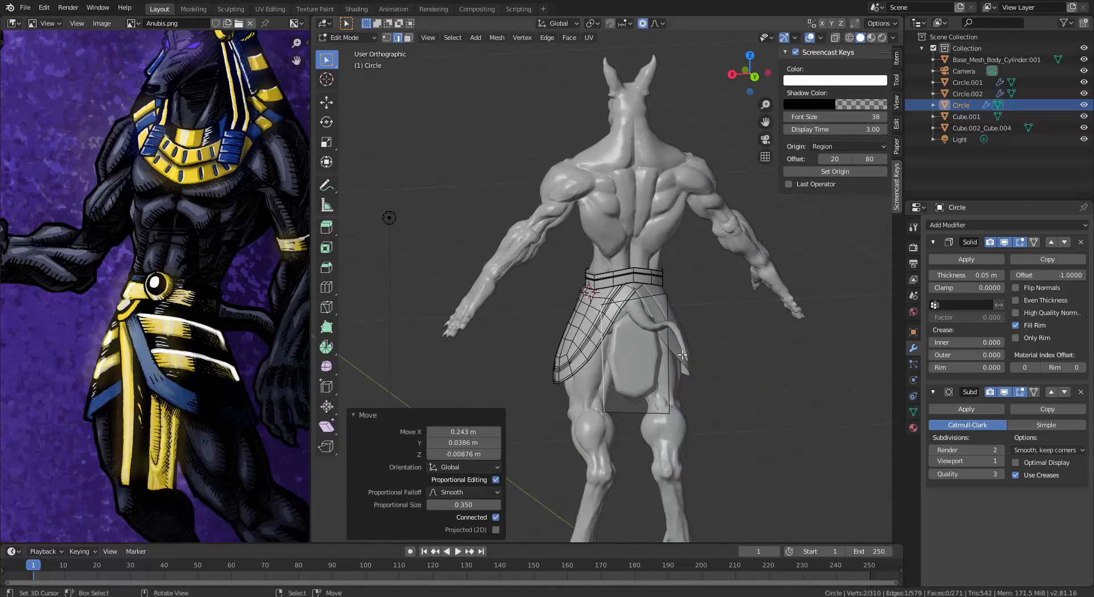
Step: Cut a centred vertical edge loop into the back cloth and bevel it with 3 segments to create evenly spaced columns
{"action": "scroll", "coordinate": [681, 348], "scroll_direction": "up", "scroll_amount": 3}
{"action": "key", "text": "ctrl+r"}
{"action": "left_click", "coordinate": [657, 311]}
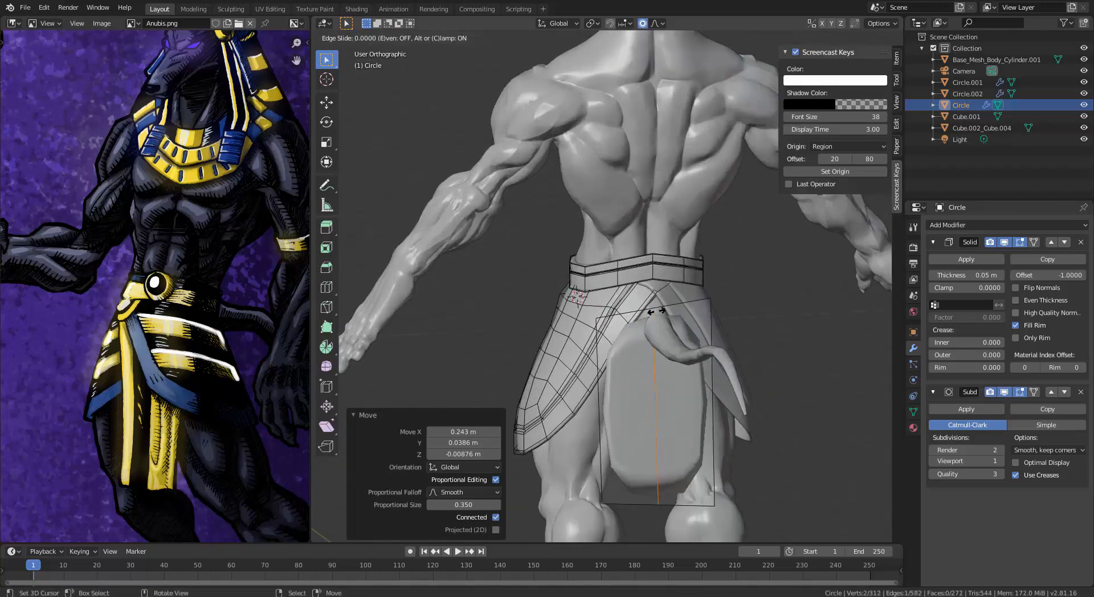
{"action": "left_click", "coordinate": [657, 311]}
{"action": "key", "text": "ctrl+b"}
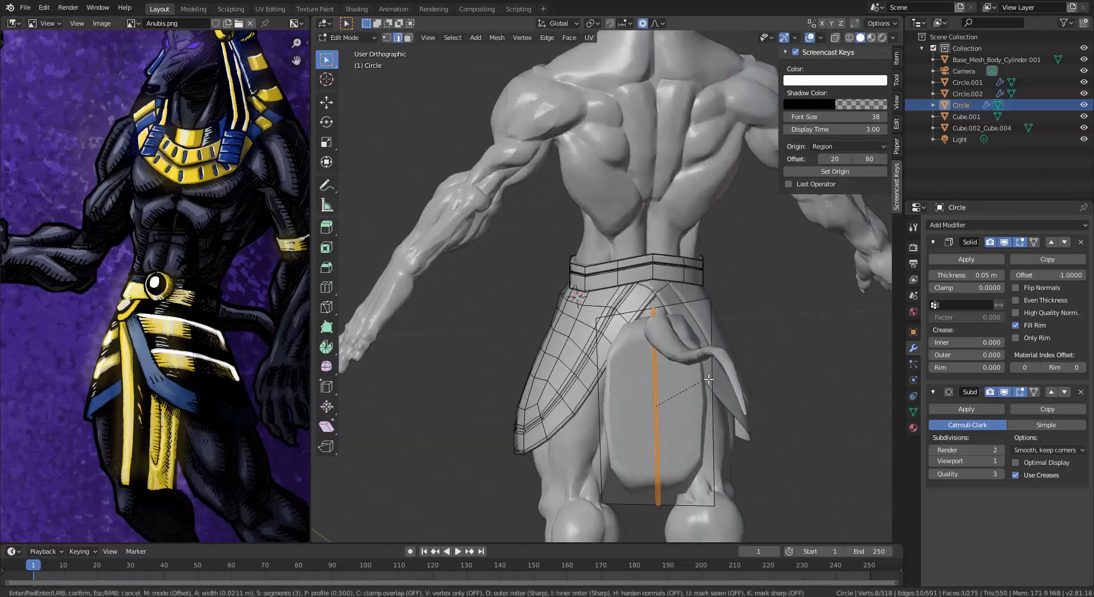
{"action": "scroll", "coordinate": [731, 381], "scroll_direction": "up", "scroll_amount": 2}
{"action": "left_click", "coordinate": [731, 381]}
Step: Add a horizontal edge loop across the back cloth and bevel it 0.521 m wide with 3 segments
{"action": "middle_click_drag", "start_coordinate": [730, 382], "coordinate": [725, 387]}
{"action": "key", "text": "ctrl+r"}
{"action": "left_click", "coordinate": [719, 391]}
{"action": "right_click", "coordinate": [722, 389]}
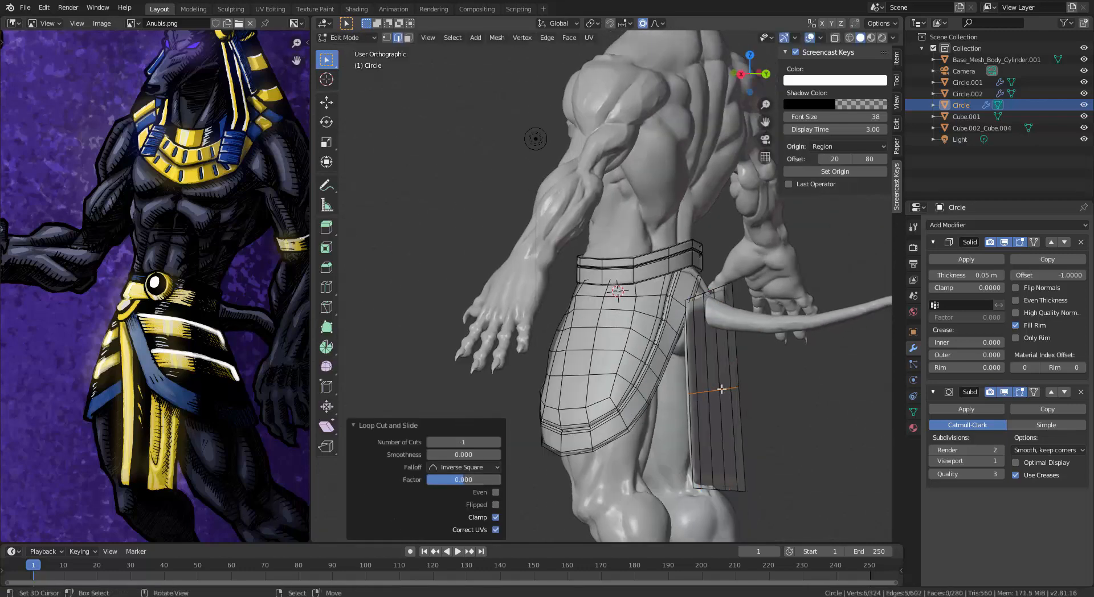
{"action": "key", "text": "ctrl+b"}
{"action": "left_click", "coordinate": [842, 439]}
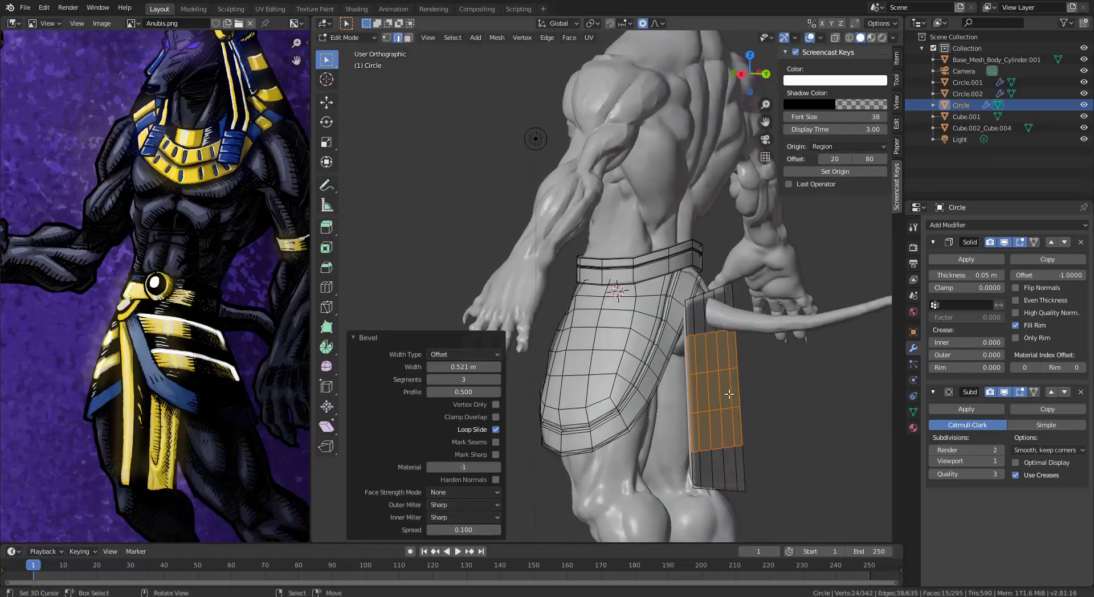
Step: Select the whole back cloth and move it closer to the body, first by 0.0272, -0.202, 0.0305 m, adjusting its position from behind
{"action": "middle_click_drag", "start_coordinate": [734, 342], "coordinate": [675, 386]}
{"action": "key", "text": "ctrl+l"}
{"action": "key", "text": "g"}
{"action": "left_click", "coordinate": [778, 401]}
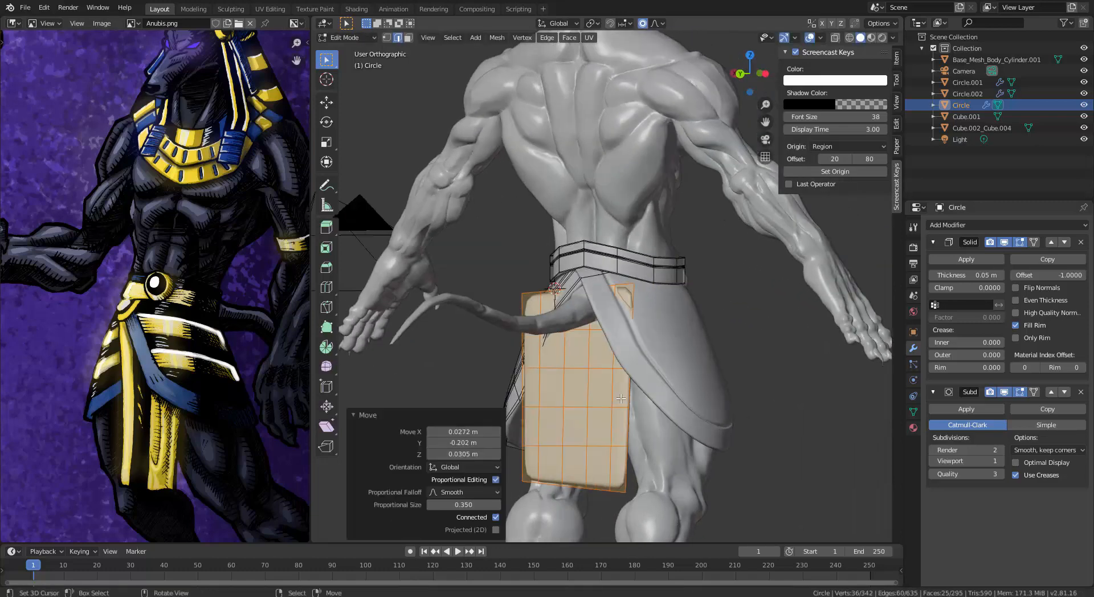
{"action": "key", "text": "g"}
{"action": "left_click", "coordinate": [676, 386]}
{"action": "key", "text": "1"}
{"action": "scroll", "coordinate": [624, 342], "scroll_direction": "up", "scroll_amount": 3}
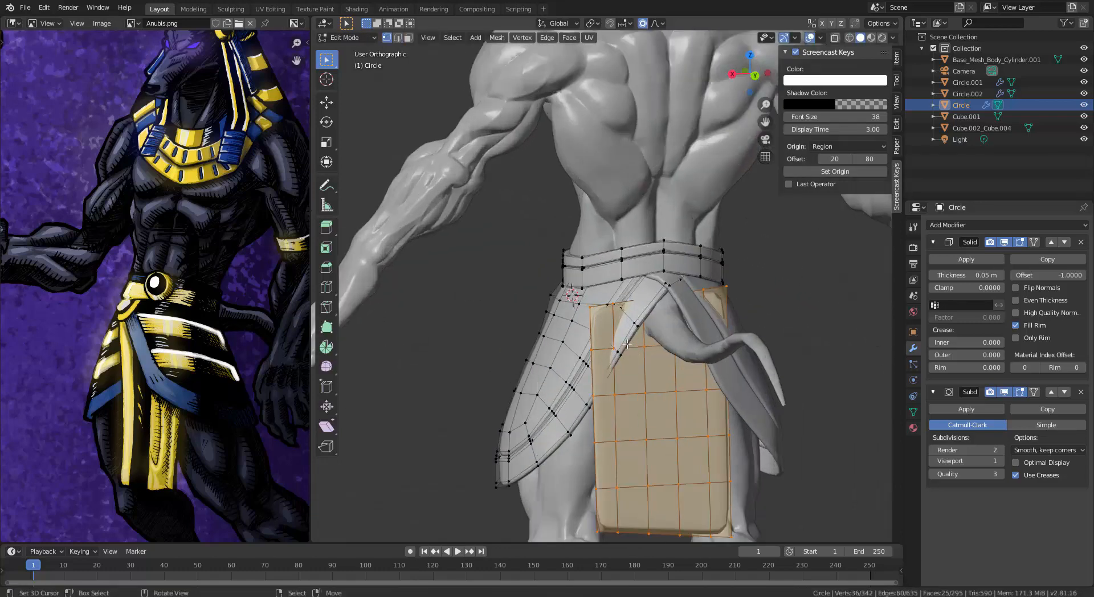
Step: Separate the linked back cloth geometry into its own object using wireframe display, and open the new object in Edit Mode
{"action": "middle_click_drag", "start_coordinate": [630, 305], "coordinate": [613, 302]}
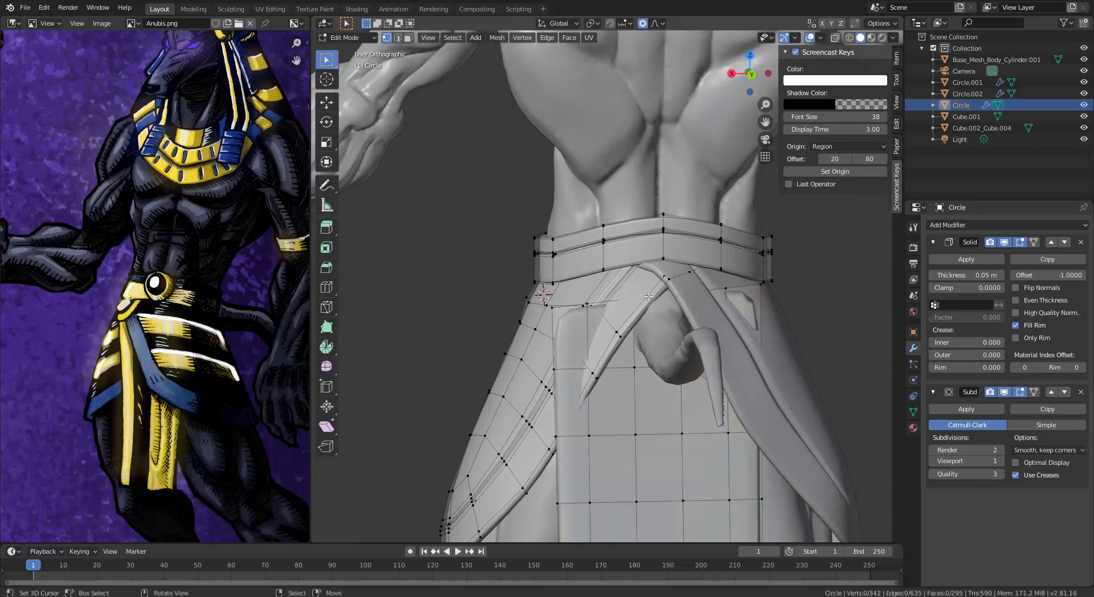
{"action": "key", "text": "z"}
{"action": "left_click", "coordinate": [562, 298]}
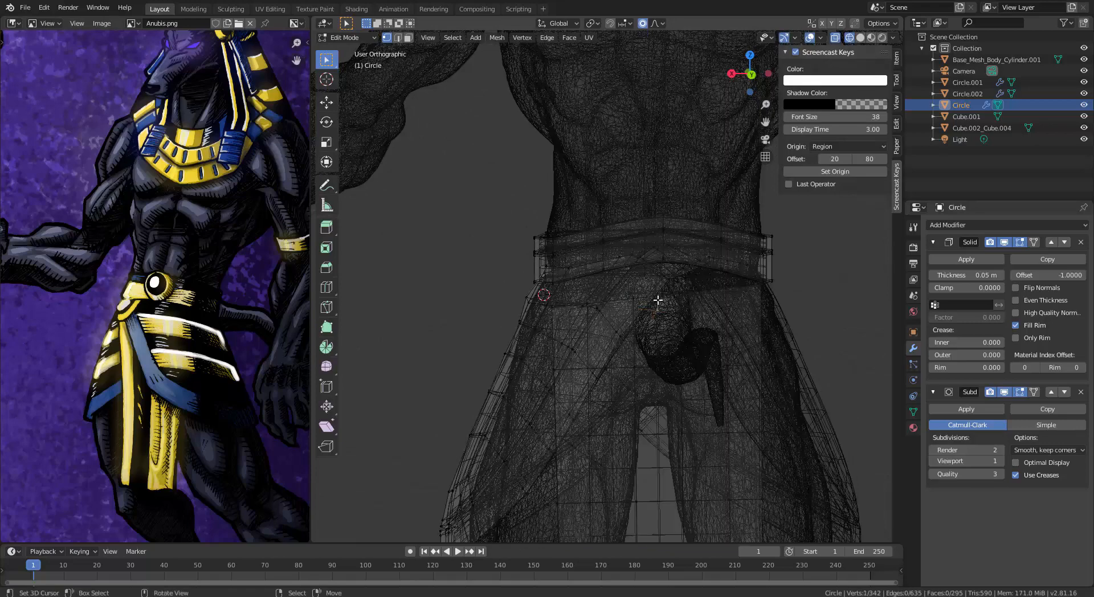
{"action": "middle_click_drag", "start_coordinate": [686, 353], "coordinate": [740, 402]}
{"action": "key", "text": "ctrl+l"}
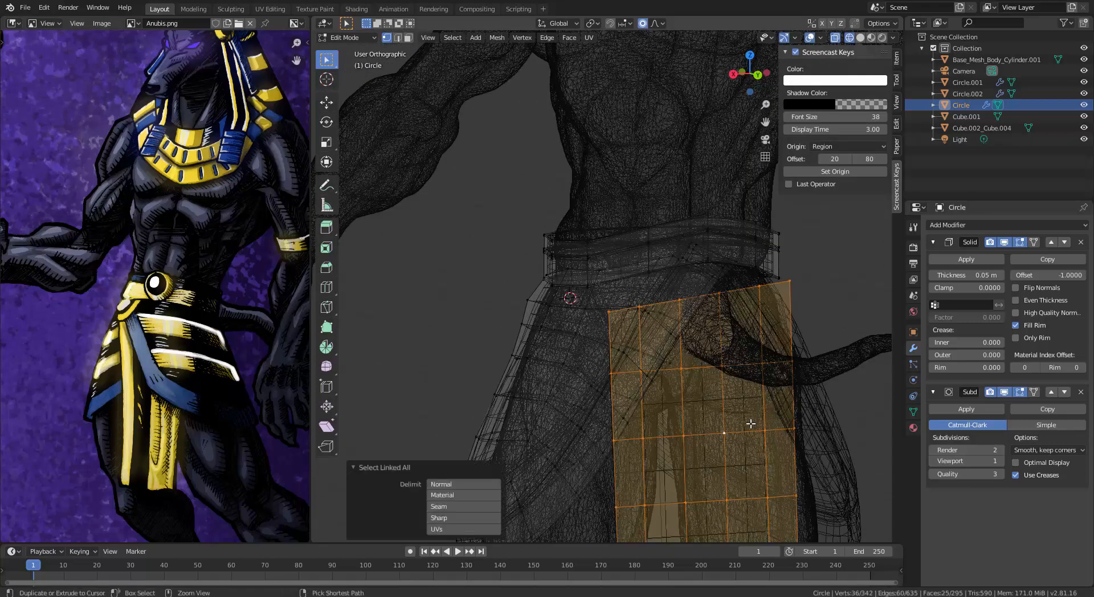
{"action": "key", "text": "p"}
{"action": "left_click", "coordinate": [751, 429]}
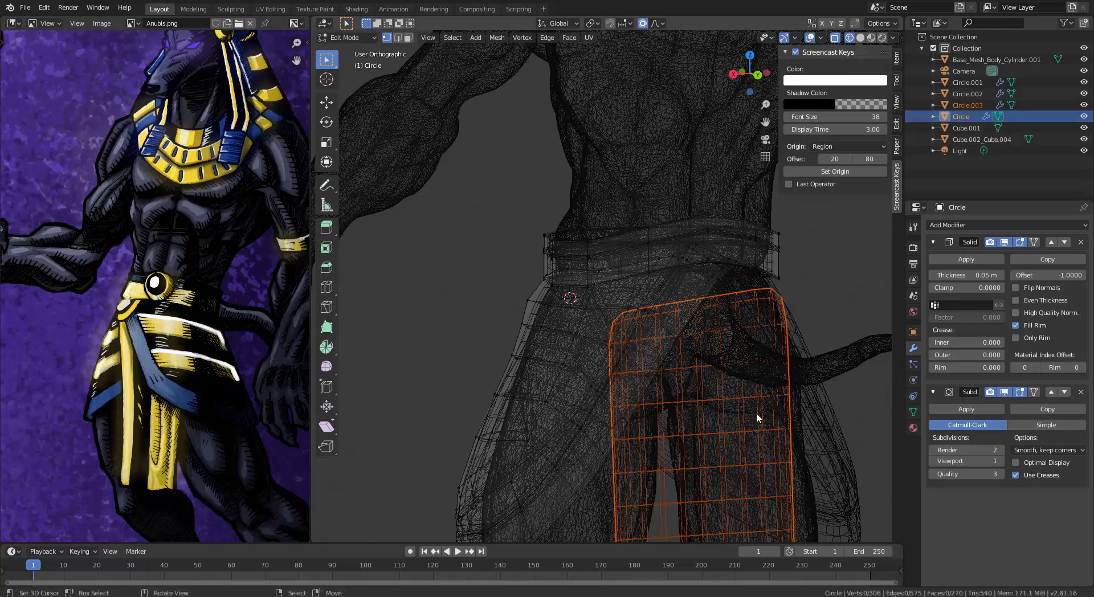
{"action": "key", "text": "Tab"}
{"action": "left_click", "coordinate": [760, 402]}
{"action": "key", "text": "Tab"}
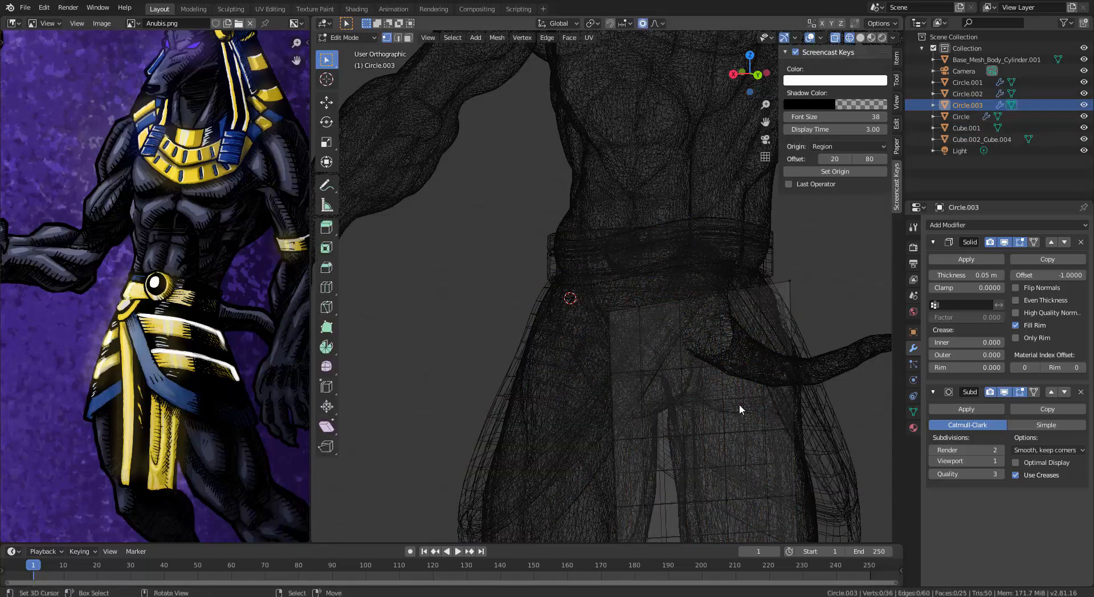
Step: Return to solid display and delete the two upper middle vertices of the back cloth to make an opening for the tail
{"action": "key", "text": "z"}
{"action": "left_click", "coordinate": [740, 344]}
{"action": "middle_click_drag", "start_coordinate": [740, 344], "coordinate": [646, 318]}
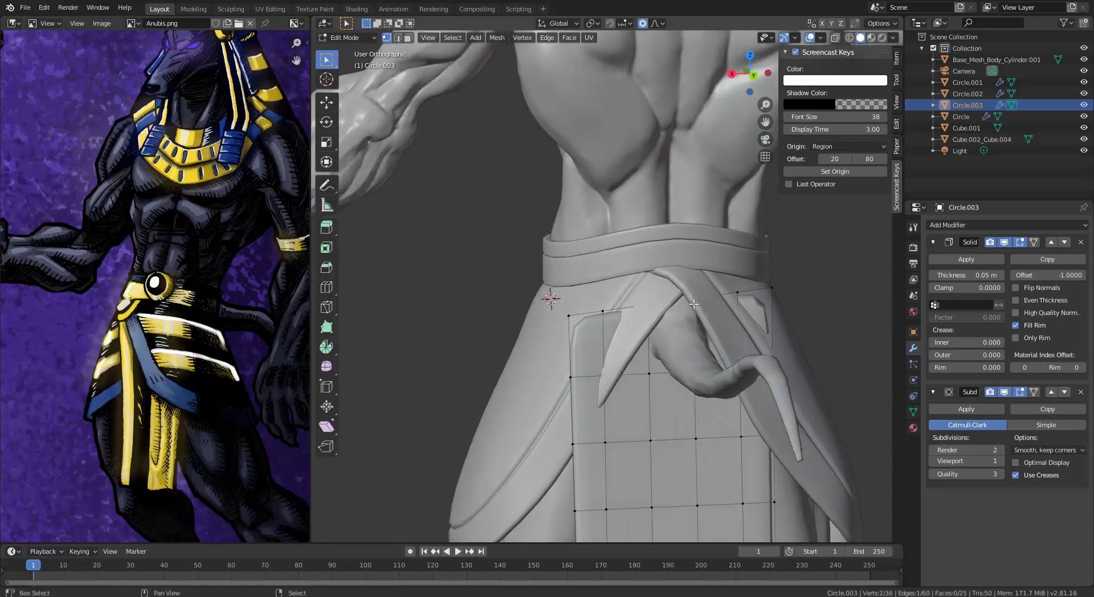
{"action": "key", "text": "x"}
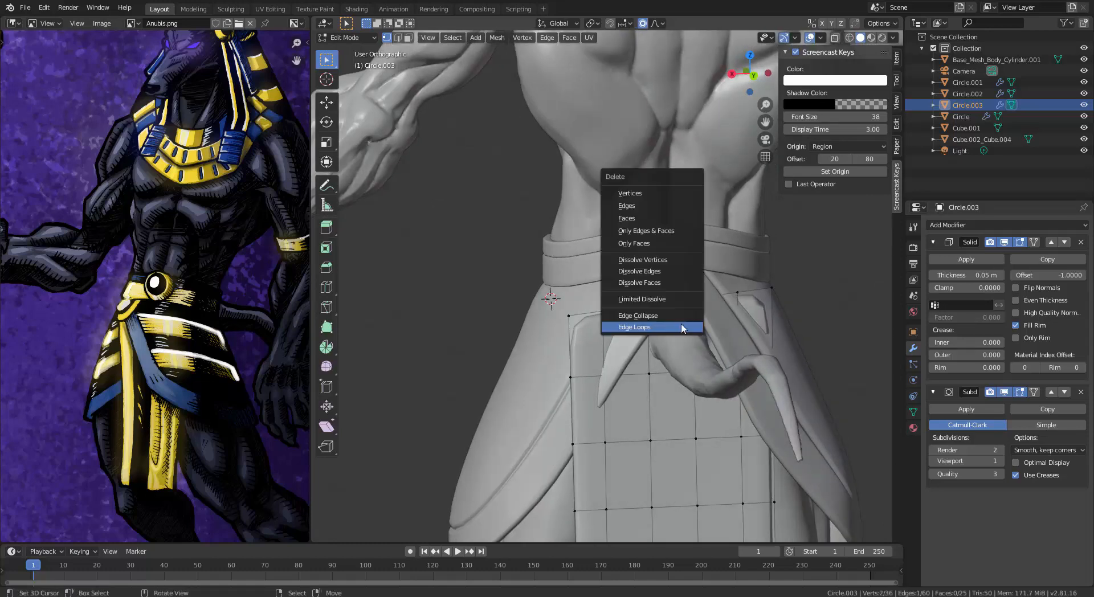
{"action": "left_click", "coordinate": [634, 197]}
{"action": "middle_click_drag", "start_coordinate": [651, 238], "coordinate": [589, 297]}
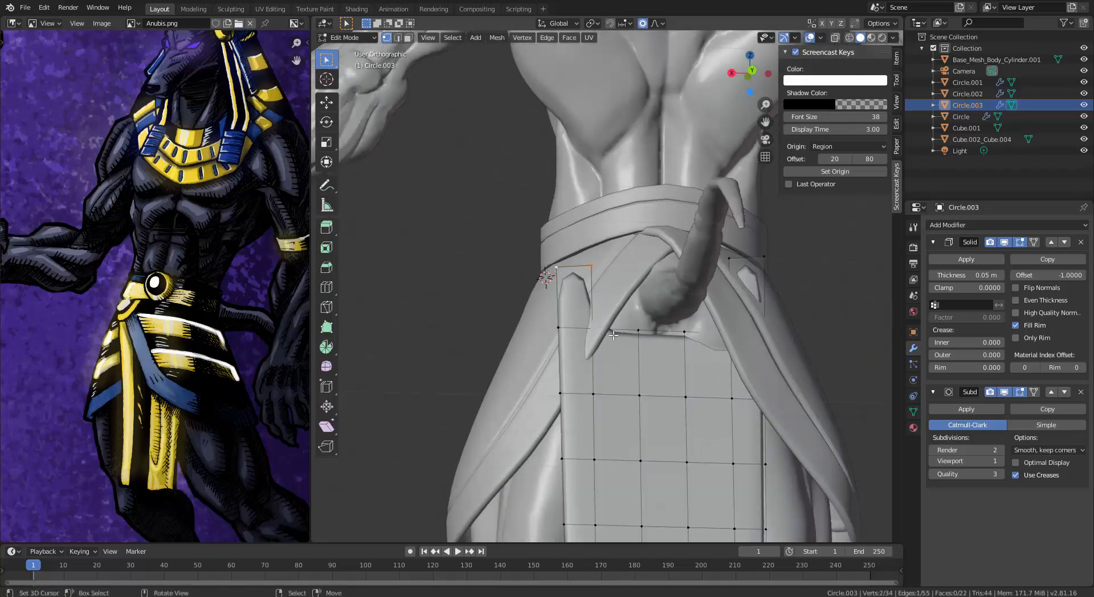
Step: Tuck the cloth's upper corner edges under the hip panels with proportional moves of -0.275, -0.123, 0.096 m and 0.106, -0.132, 0.0269 m
{"action": "middle_click_drag", "start_coordinate": [614, 336], "coordinate": [589, 420]}
{"action": "key", "text": "g"}
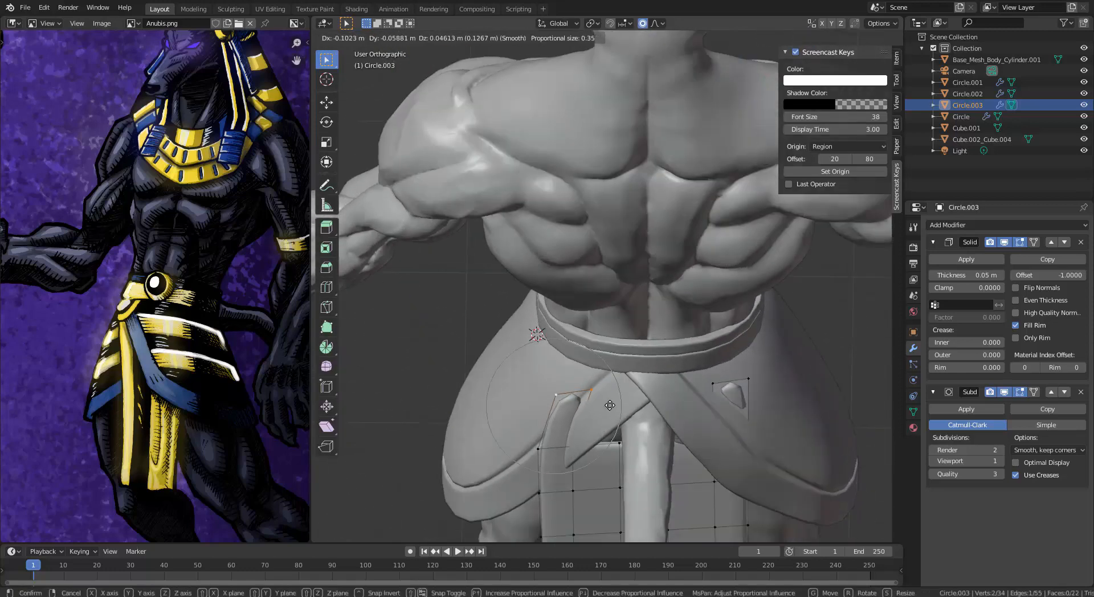
{"action": "scroll", "coordinate": [604, 433], "scroll_direction": "down", "scroll_amount": 9}
{"action": "left_click", "coordinate": [675, 383]}
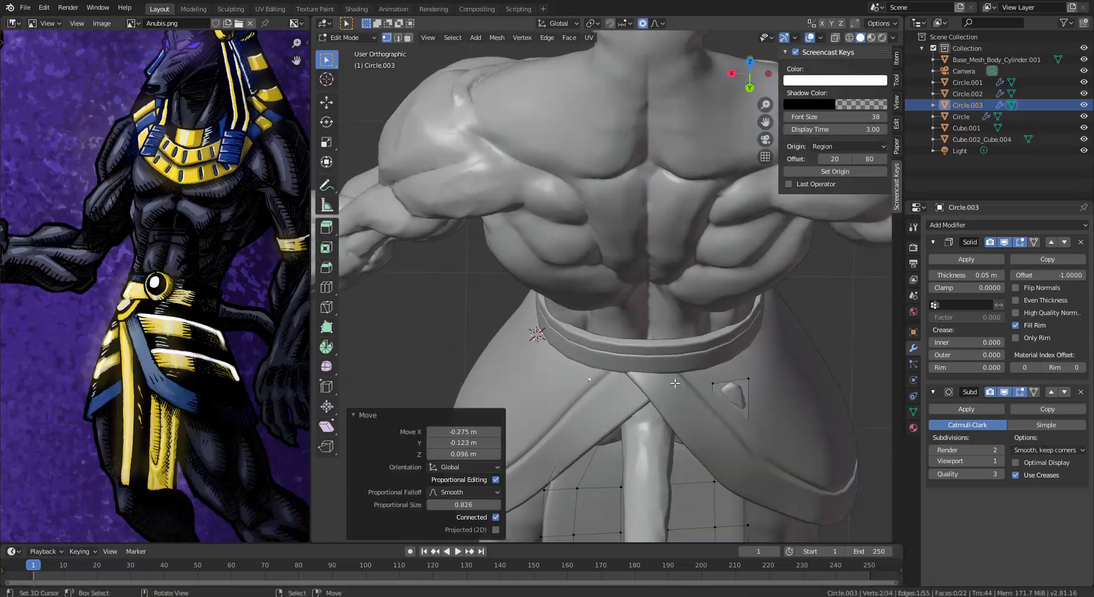
{"action": "key", "text": "g"}
{"action": "middle_click_drag", "start_coordinate": [738, 382], "coordinate": [655, 293]}
{"action": "left_click", "coordinate": [763, 423]}
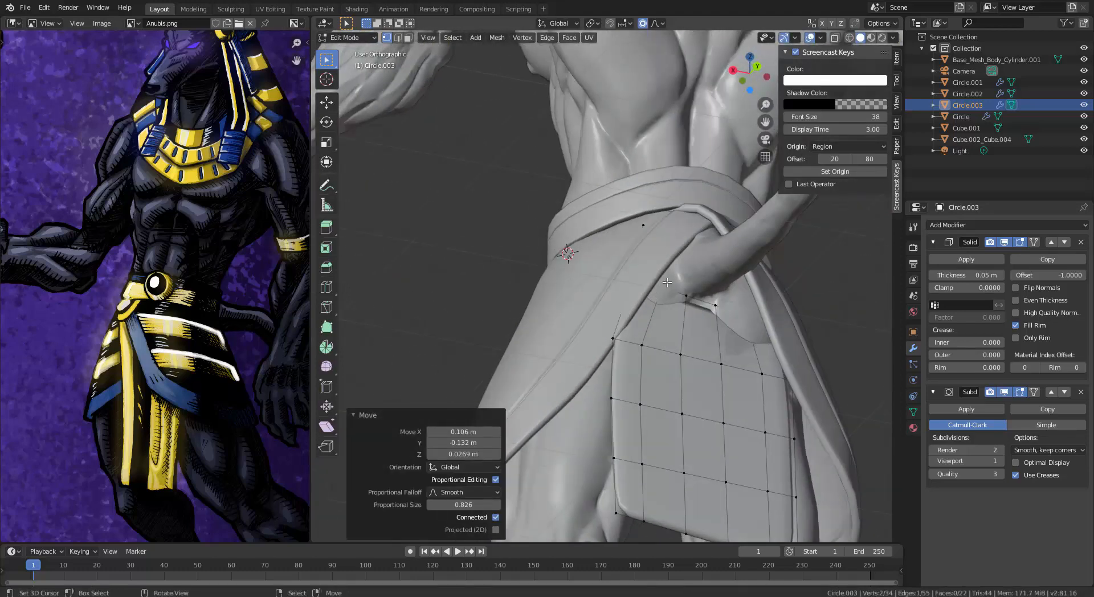
Step: Reposition the cloth's upper vertices beside the tail base with proportional editing, finishing with a move of -0.0383, -0.00917, 0.0185 m
{"action": "left_click", "coordinate": [663, 286]}
{"action": "key", "text": "g"}
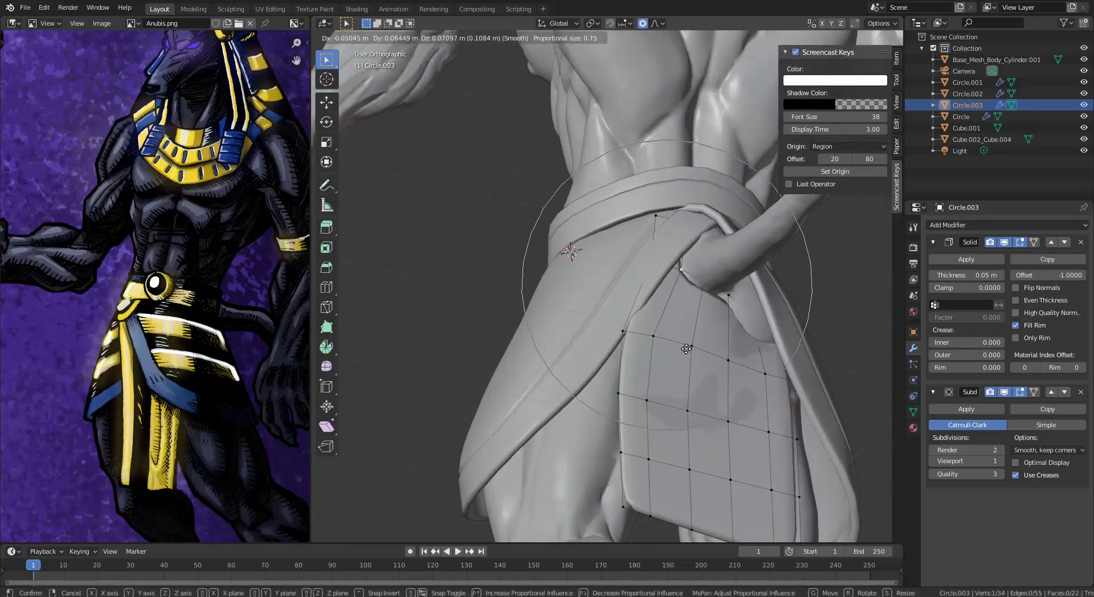
{"action": "left_click", "coordinate": [631, 250]}
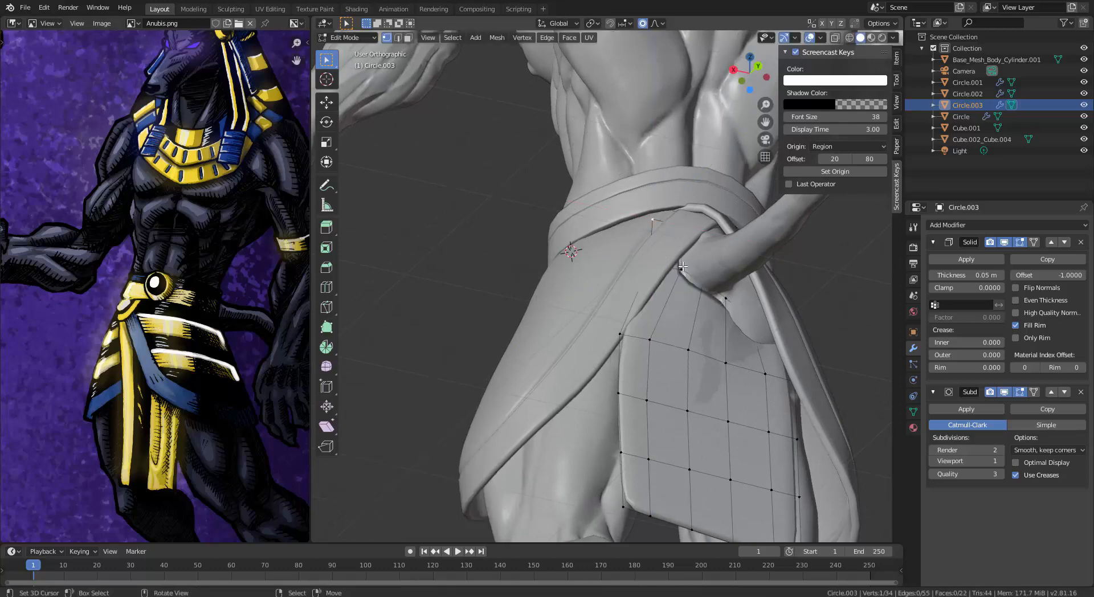
{"action": "middle_click_drag", "start_coordinate": [656, 262], "coordinate": [651, 345]}
{"action": "key", "text": "g"}
{"action": "left_click", "coordinate": [765, 280]}
{"action": "key", "text": "g"}
{"action": "left_click", "coordinate": [636, 338]}
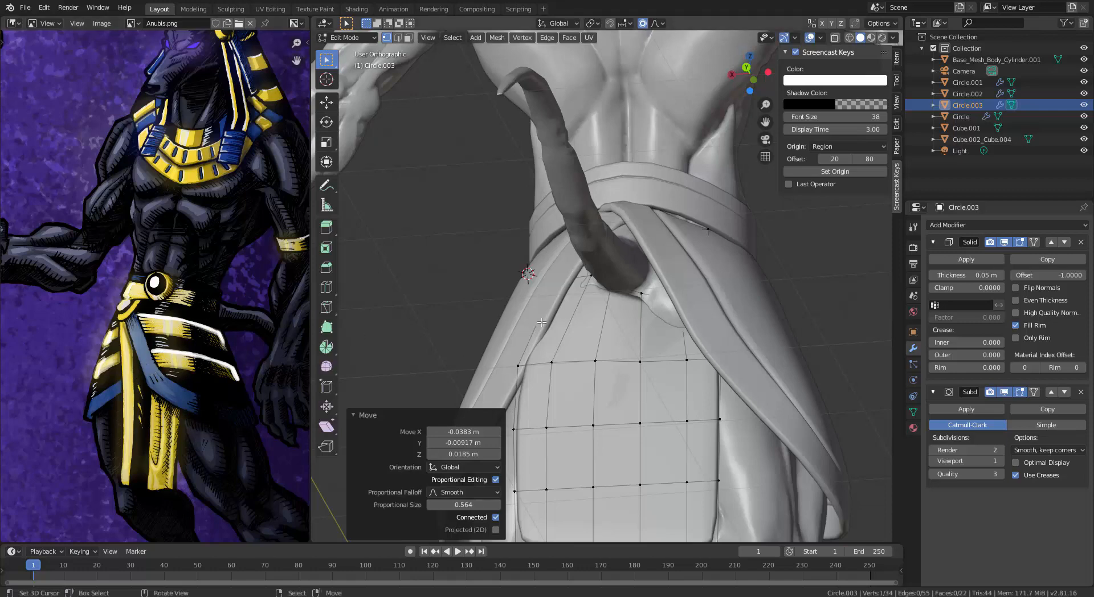
Step: Move the cloth's outer side vertex by 0.00292, -0.0497, -0.0307 m so it sits behind the hip panel's edge
{"action": "middle_click_drag", "start_coordinate": [553, 325], "coordinate": [623, 311]}
{"action": "middle_click_drag", "start_coordinate": [608, 369], "coordinate": [697, 343]}
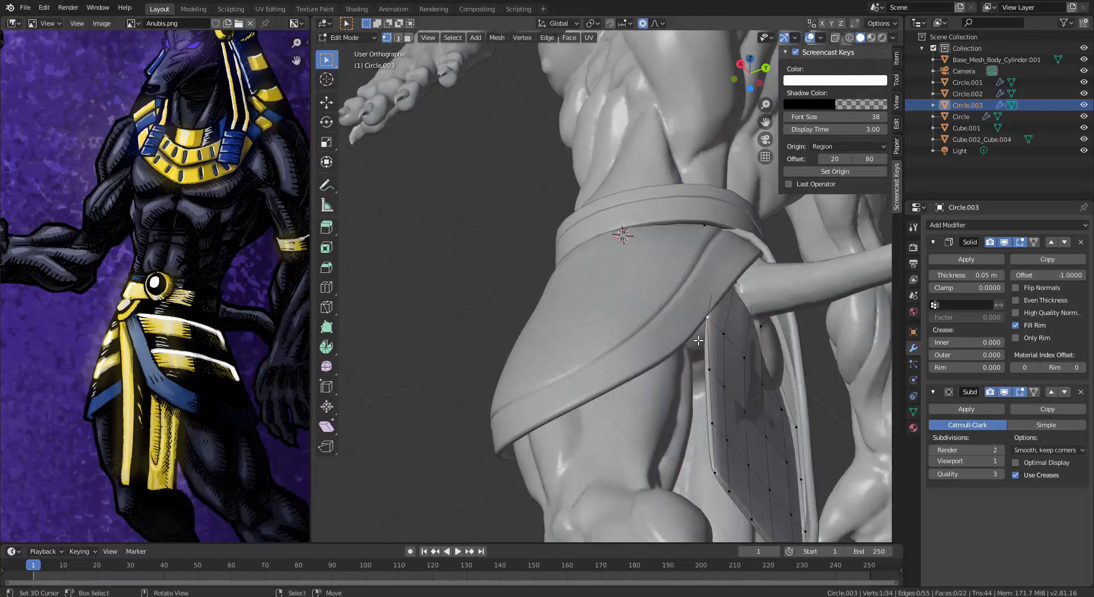
{"action": "key", "text": "g"}
{"action": "left_click", "coordinate": [693, 352]}
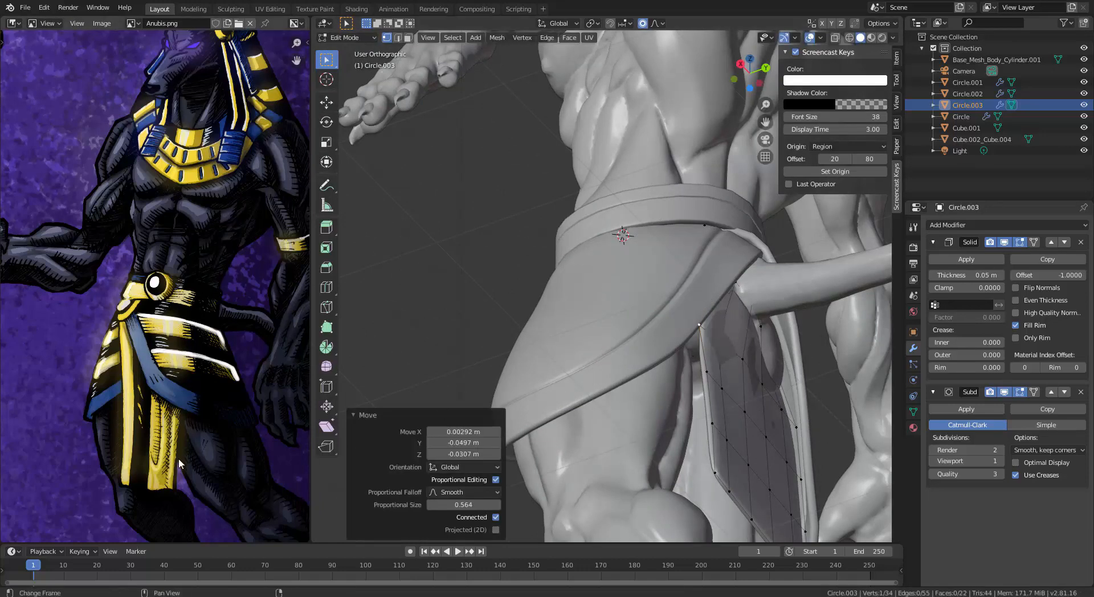
{"action": "scroll", "coordinate": [131, 399], "scroll_direction": "down", "scroll_amount": 7}
{"action": "scroll", "coordinate": [164, 381], "scroll_direction": "up", "scroll_amount": 6}
Step: Shape the cloth's opening beneath the tail with proportional vertex moves, including one of 0.0383, -0.0217, -0.0907 m
{"action": "middle_click_drag", "start_coordinate": [656, 348], "coordinate": [657, 303]}
{"action": "key", "text": "g"}
{"action": "scroll", "coordinate": [750, 302], "scroll_direction": "down", "scroll_amount": 2}
{"action": "left_click", "coordinate": [749, 299]}
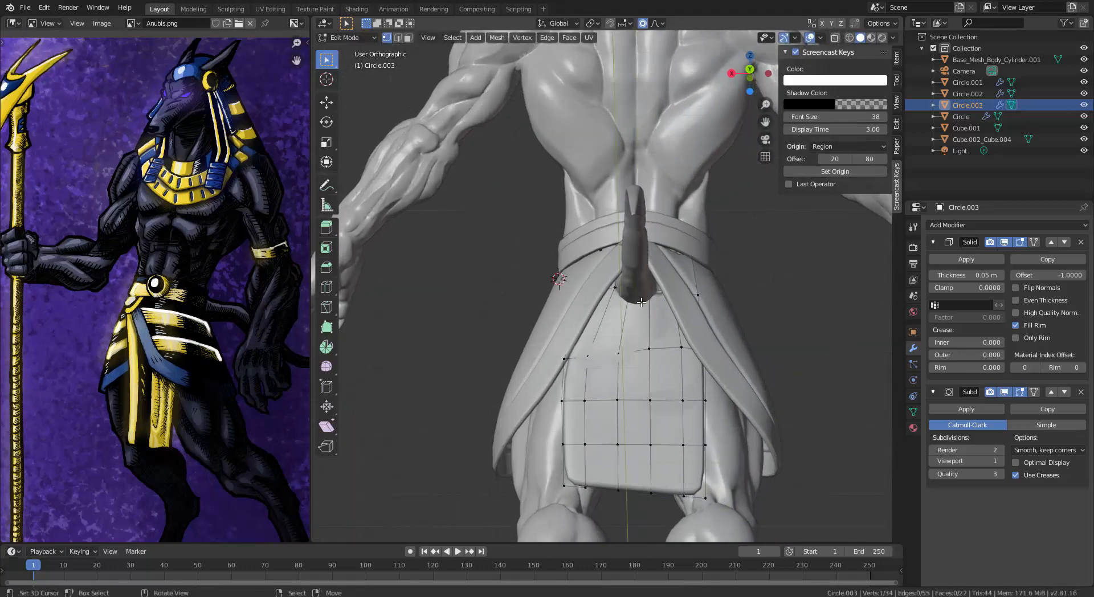
{"action": "key", "text": "g"}
{"action": "left_click", "coordinate": [637, 314]}
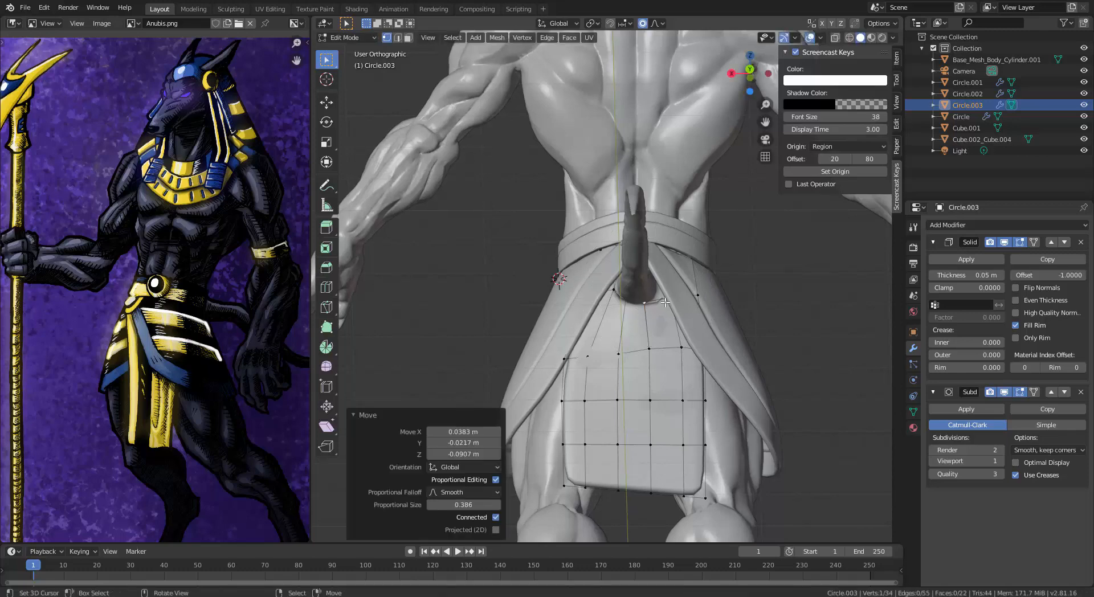
{"action": "key", "text": "g"}
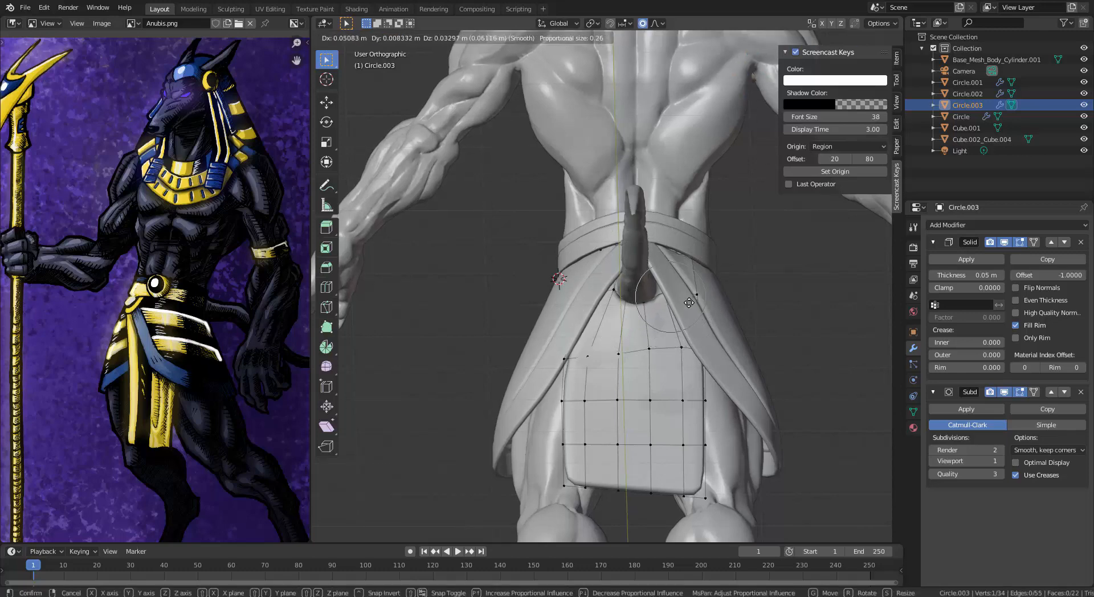
{"action": "left_click", "coordinate": [689, 302]}
Step: Refine the cloth's upper vertices around the tail with further proportional moves and check the shape in Object Mode
{"action": "middle_click_drag", "start_coordinate": [689, 302], "coordinate": [697, 404]}
{"action": "key", "text": "g"}
{"action": "left_click", "coordinate": [730, 318]}
{"action": "key", "text": "g"}
{"action": "right_click", "coordinate": [535, 319]}
{"action": "key", "text": "g"}
{"action": "left_click", "coordinate": [715, 344]}
{"action": "key", "text": "Tab"}
{"action": "key", "text": "Tab"}
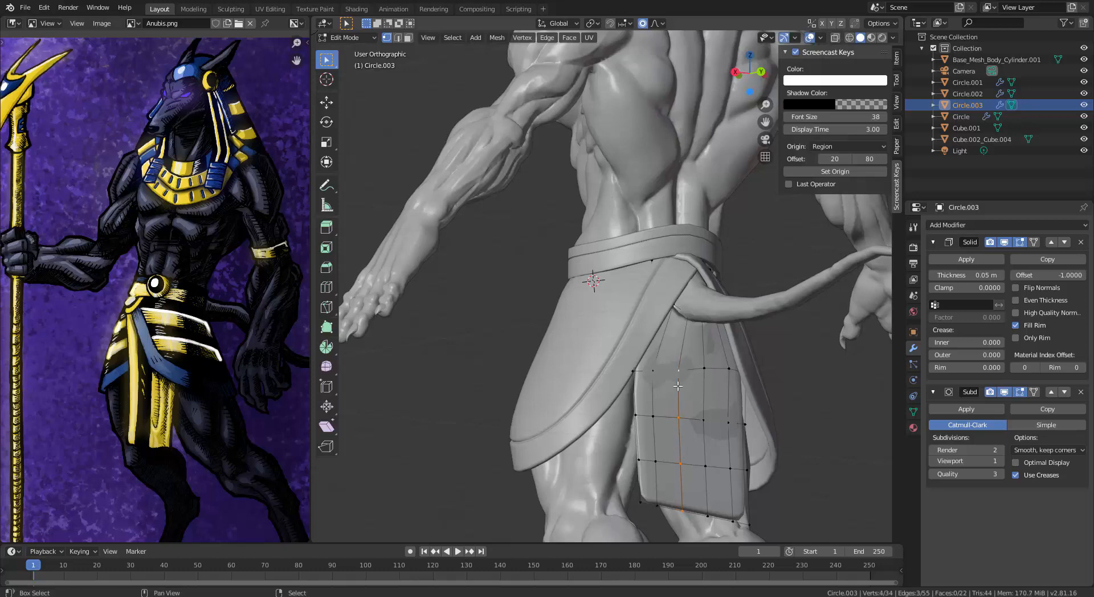
Step: Push alternate vertical vertex columns of the hanging cloth outward by 0.0678 m with proportional Shrink/Fatten to form folds
{"action": "key", "text": "alt+s"}
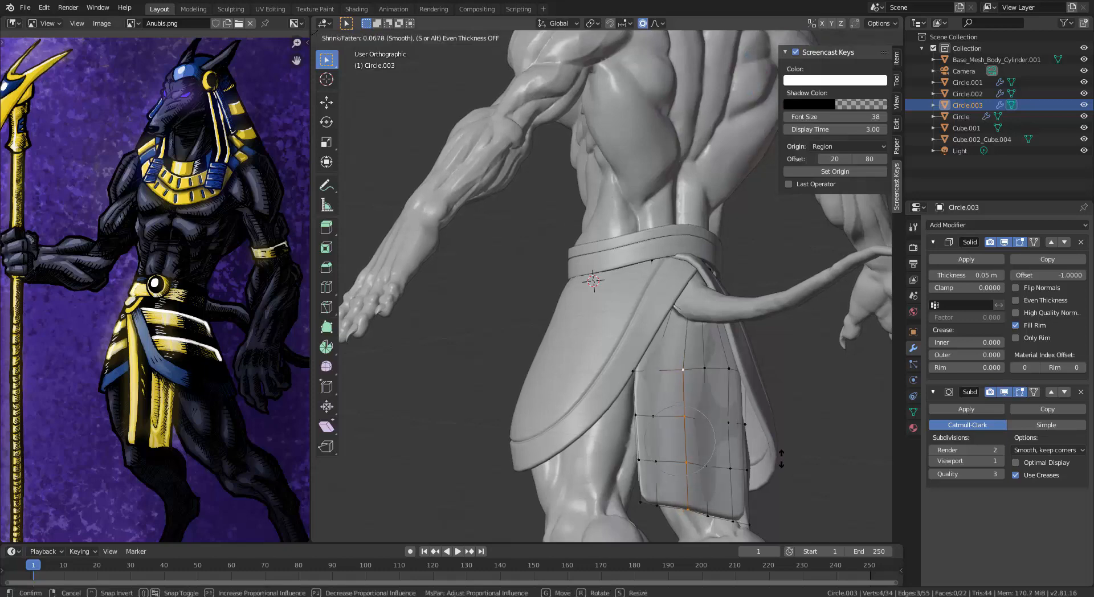
{"action": "left_click", "coordinate": [781, 459]}
{"action": "middle_click_drag", "start_coordinate": [752, 456], "coordinate": [696, 455]}
{"action": "right_click", "coordinate": [703, 509]}
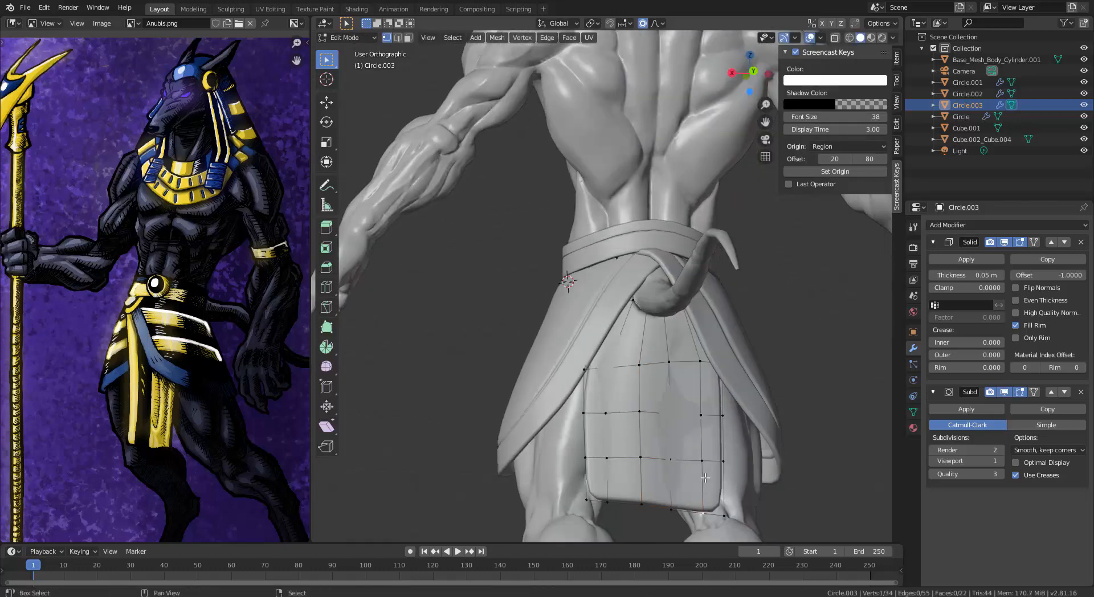
{"action": "key", "text": "alt+s"}
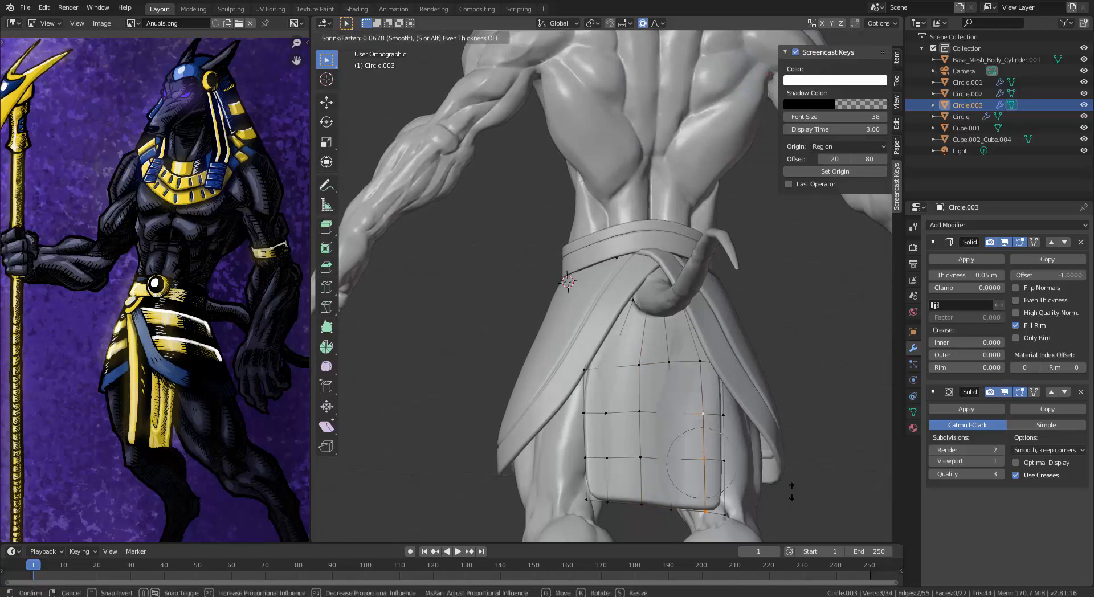
{"action": "left_click", "coordinate": [705, 451]}
{"action": "middle_click_drag", "start_coordinate": [619, 456], "coordinate": [708, 484]}
{"action": "right_click", "coordinate": [715, 513]}
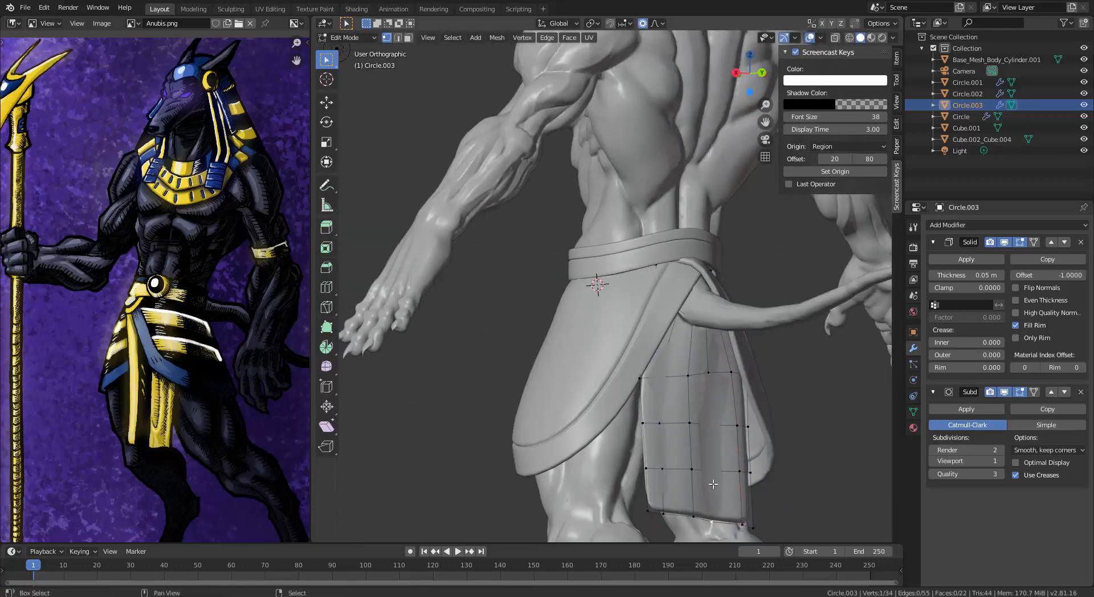
{"action": "key", "text": "alt+s"}
{"action": "left_click", "coordinate": [747, 471]}
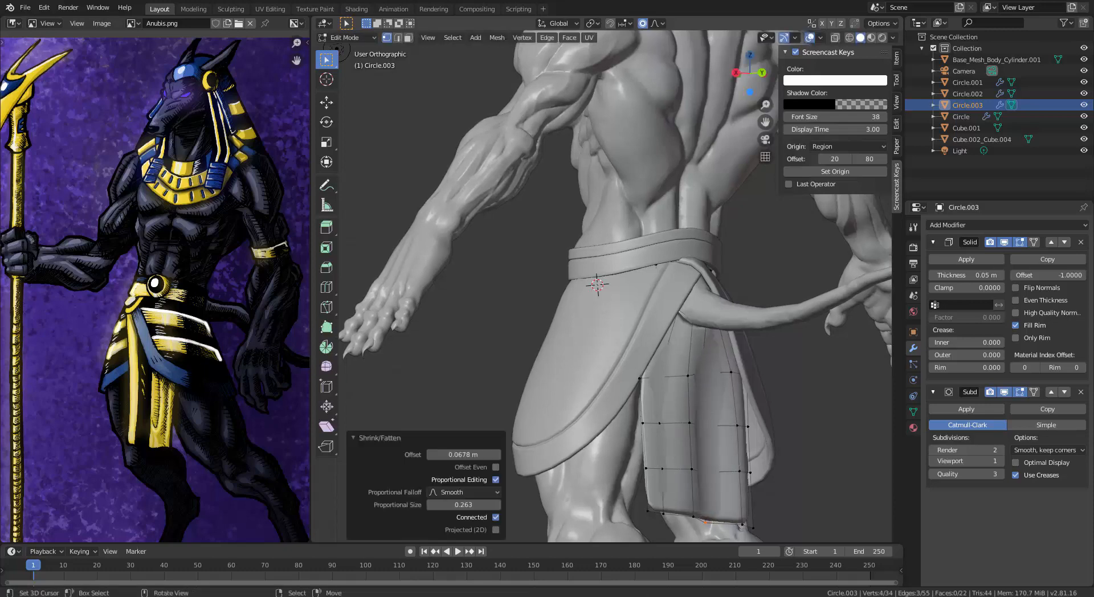
Step: Apply proportional Shrink/Fatten to the vertex column beside the cloth's outer edge and inspect the folds in Object Mode
{"action": "right_click", "coordinate": [659, 423]}
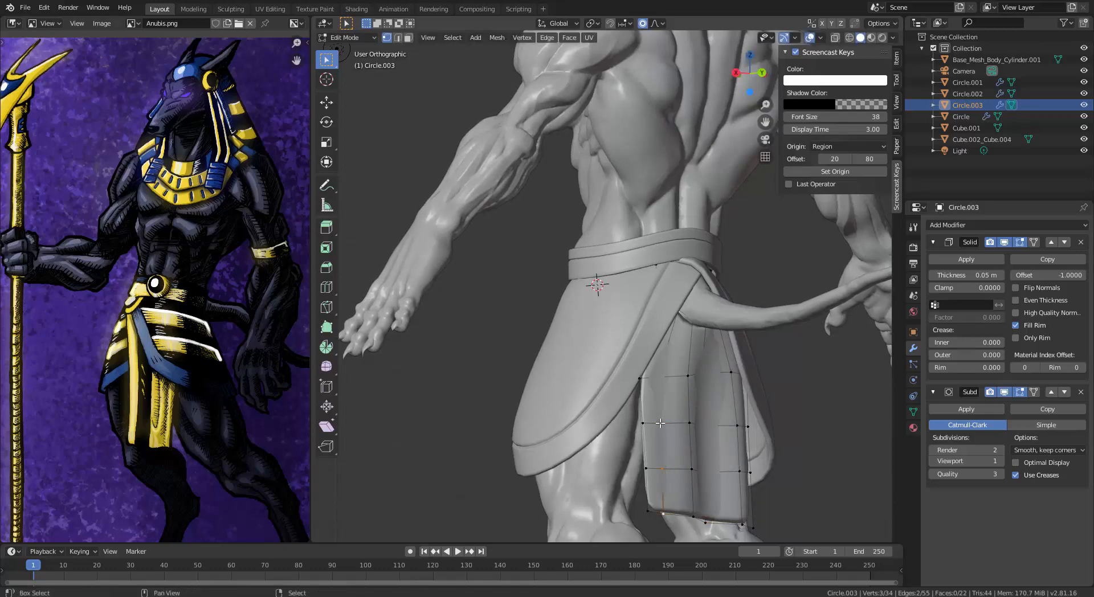
{"action": "key", "text": "alt+s"}
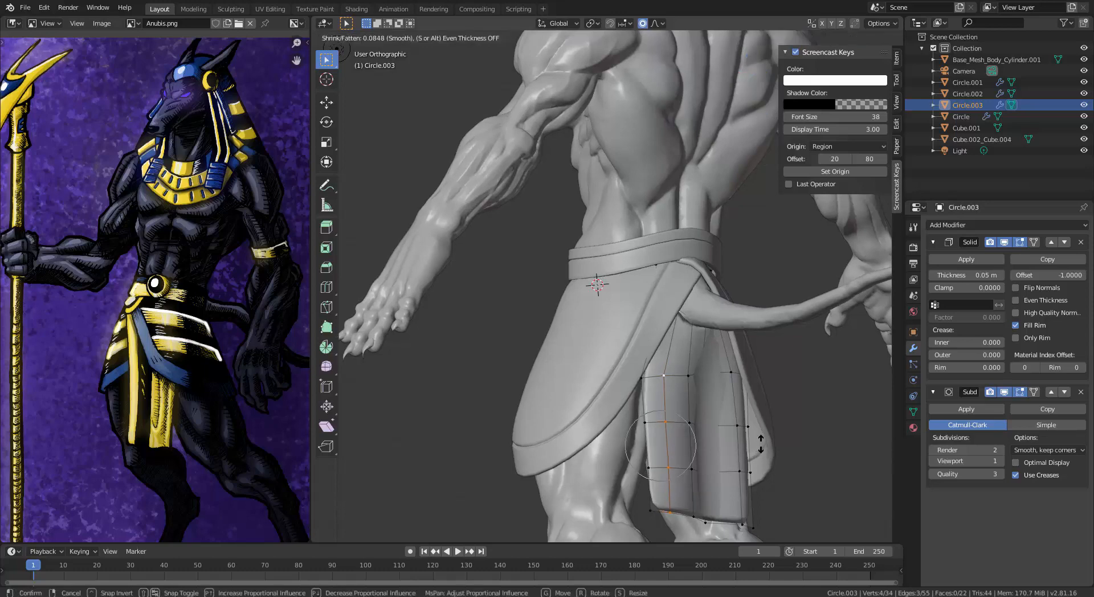
{"action": "left_click", "coordinate": [741, 456]}
{"action": "middle_click_drag", "start_coordinate": [741, 456], "coordinate": [672, 433]}
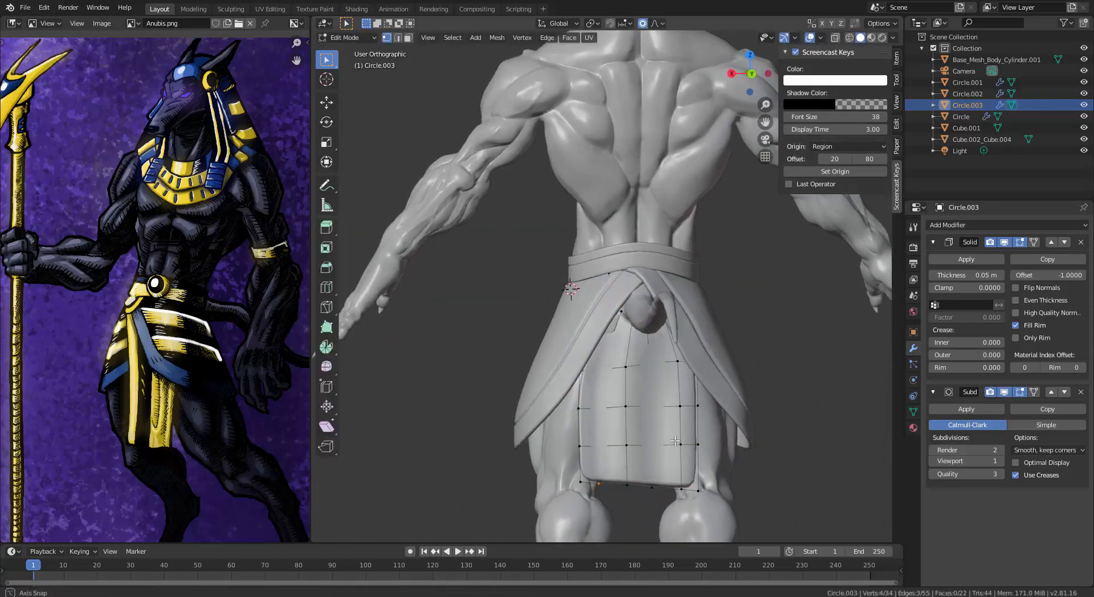
{"action": "key", "text": "Tab"}
{"action": "scroll", "coordinate": [642, 391], "scroll_direction": "up", "scroll_amount": 3}
{"action": "middle_click_drag", "start_coordinate": [634, 374], "coordinate": [570, 291]}
Step: Add a centred horizontal loop cut across the cloth below the tail and move its outer vertex by 0.00329, 0.057, 0.0473 m
{"action": "key", "text": "Tab"}
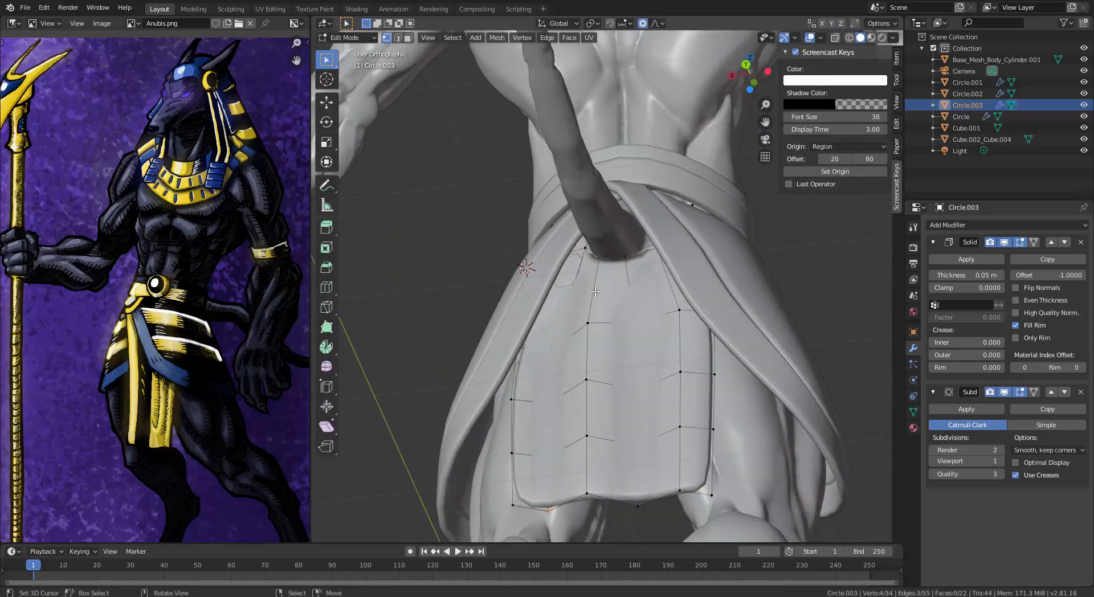
{"action": "key", "text": "ctrl+r"}
{"action": "left_click", "coordinate": [568, 288]}
{"action": "right_click", "coordinate": [567, 288]}
{"action": "right_click", "coordinate": [568, 288]}
{"action": "middle_click_drag", "start_coordinate": [577, 359], "coordinate": [590, 330]}
{"action": "key", "text": "g"}
{"action": "left_click", "coordinate": [604, 312]}
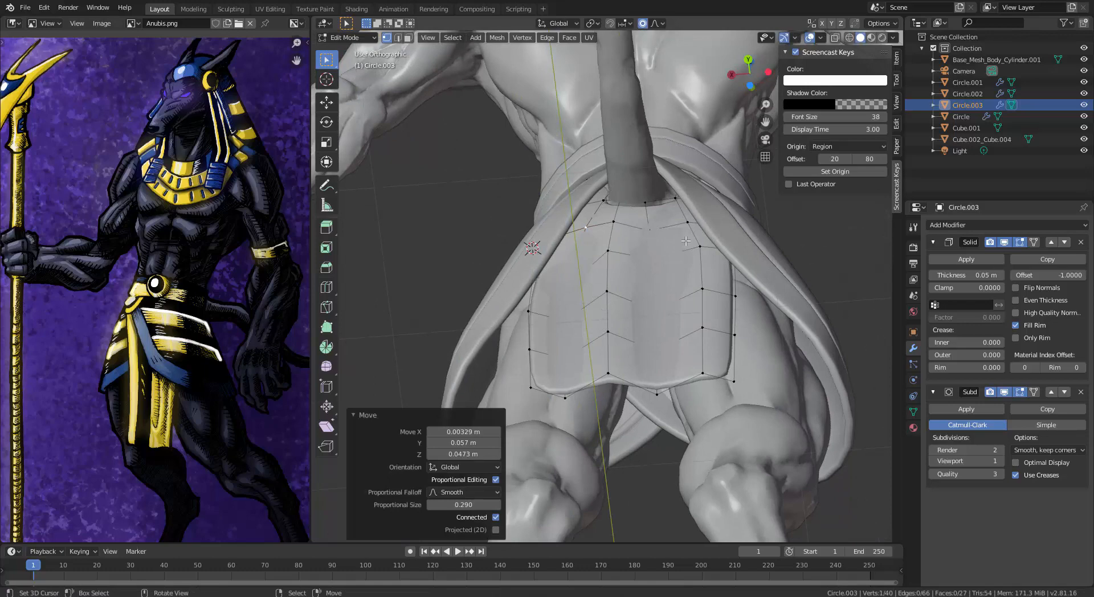
Step: Reposition two more vertices of the new edge loop beneath the tail with proportional editing
{"action": "right_click", "coordinate": [684, 220]}
{"action": "key", "text": "g"}
{"action": "left_click", "coordinate": [681, 239]}
{"action": "right_click", "coordinate": [659, 225]}
{"action": "key", "text": "g"}
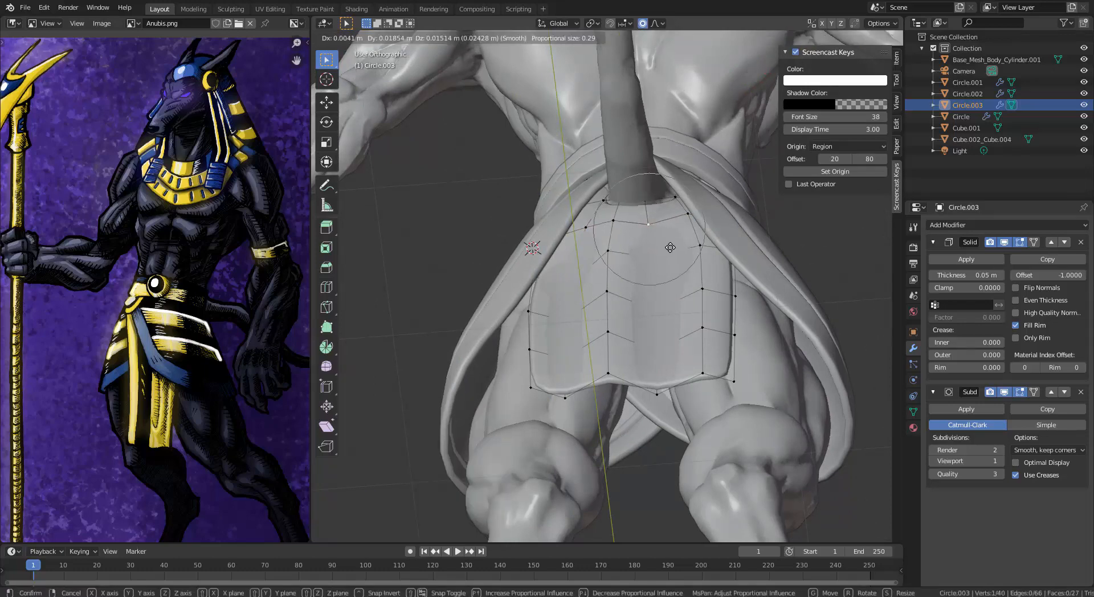
{"action": "left_click", "coordinate": [672, 247]}
{"action": "right_click", "coordinate": [700, 245]}
{"action": "middle_click_drag", "start_coordinate": [702, 243], "coordinate": [624, 472]}
{"action": "middle_click_drag", "start_coordinate": [651, 486], "coordinate": [658, 487]}
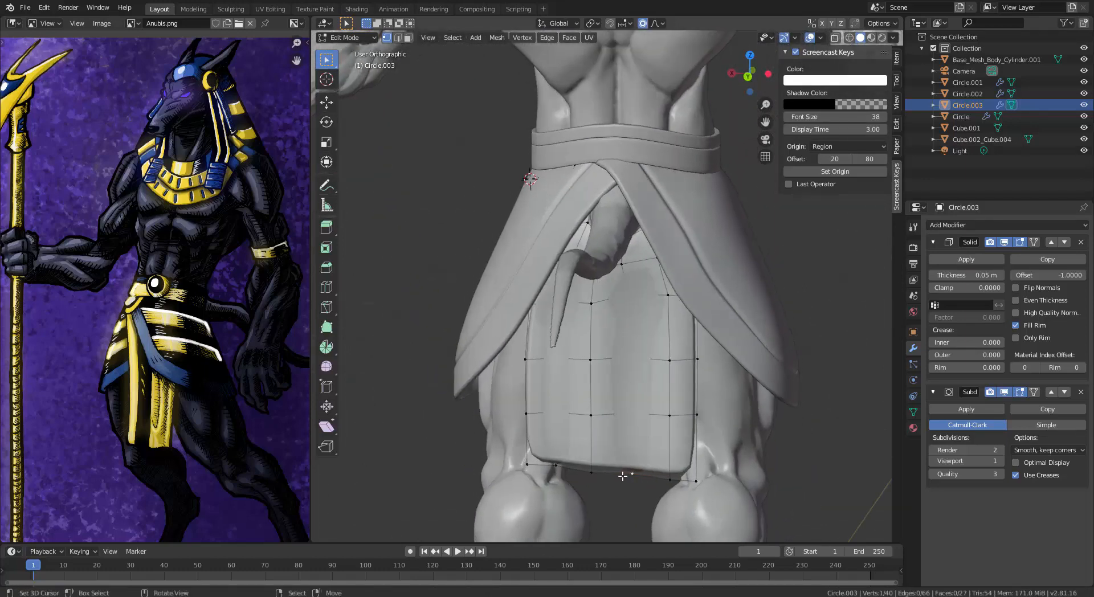
{"action": "key", "text": "g"}
{"action": "key", "text": "z"}
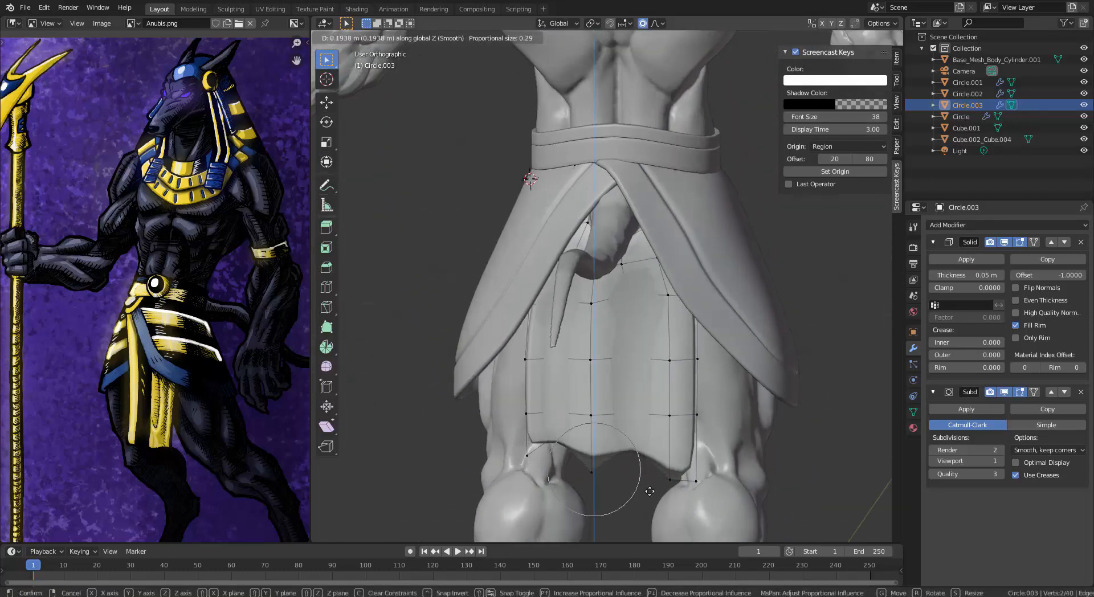
{"action": "scroll", "coordinate": [650, 492], "scroll_direction": "down", "scroll_amount": 1}
{"action": "left_click", "coordinate": [650, 491]}
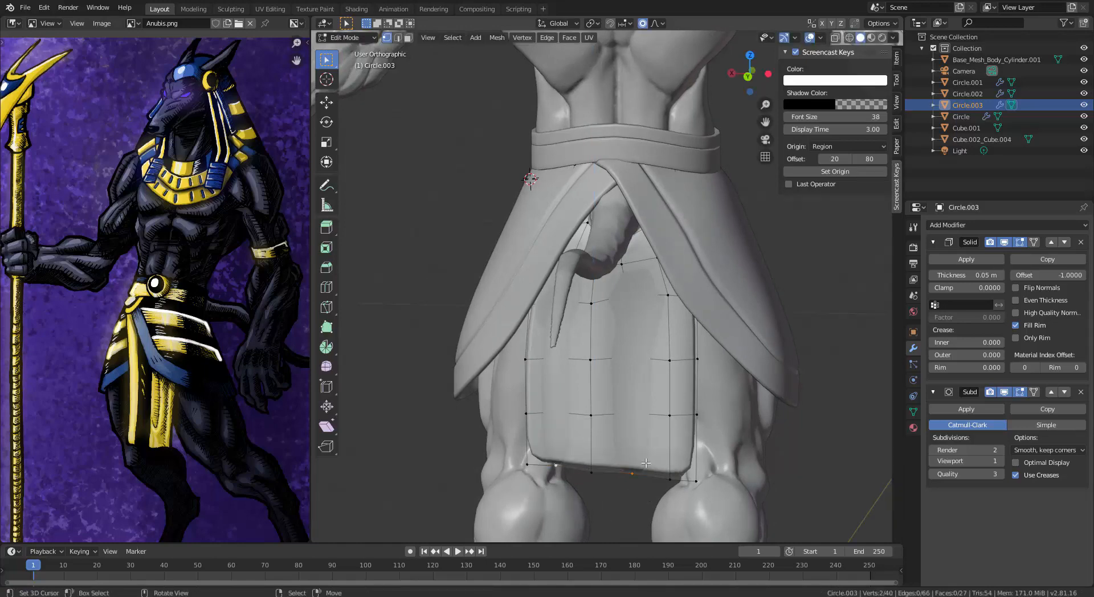
Step: Select the three lower vertices of the cloth's central crease and move them together along the Y axis
{"action": "middle_click_drag", "start_coordinate": [650, 491], "coordinate": [693, 370]}
{"action": "right_click", "coordinate": [630, 438]}
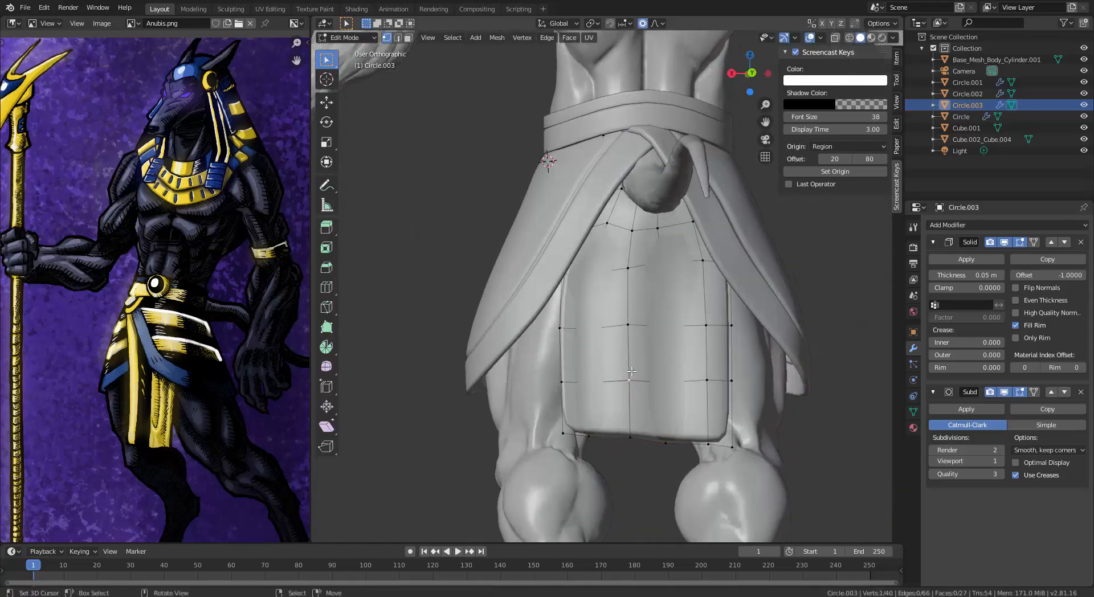
{"action": "right_click", "coordinate": [628, 379], "text": "shift"}
{"action": "middle_click_drag", "start_coordinate": [630, 314], "coordinate": [701, 353]}
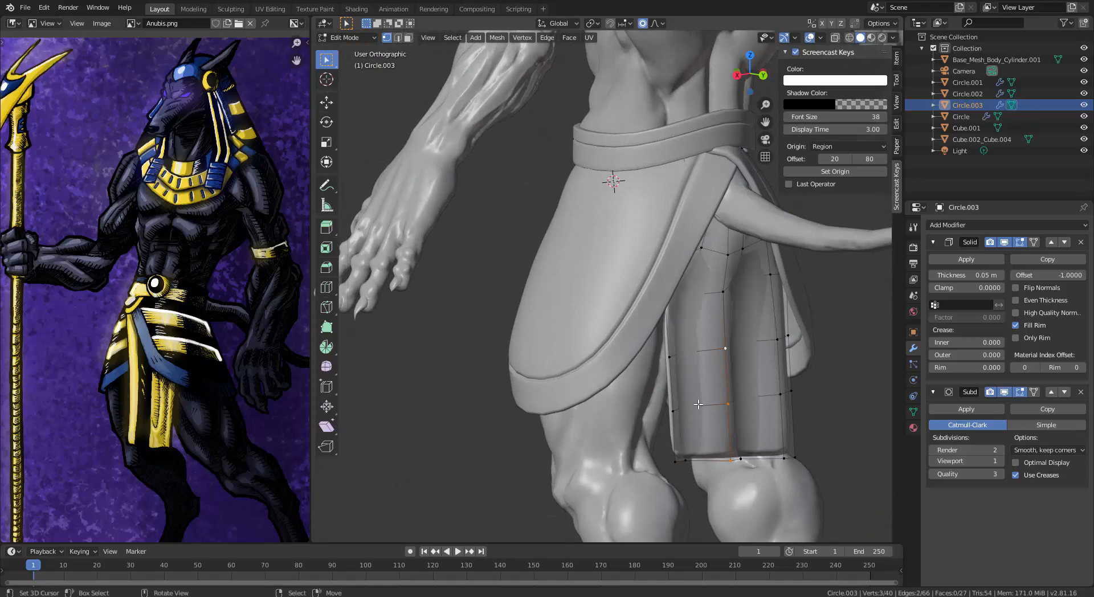
{"action": "key", "text": "g"}
{"action": "key", "text": "y"}
{"action": "left_click", "coordinate": [707, 409]}
Step: Move the cloth's upper fold vertex below the tail base along the Y axis with proportional editing
{"action": "middle_click_drag", "start_coordinate": [707, 410], "coordinate": [678, 403]}
{"action": "right_click", "coordinate": [692, 288]}
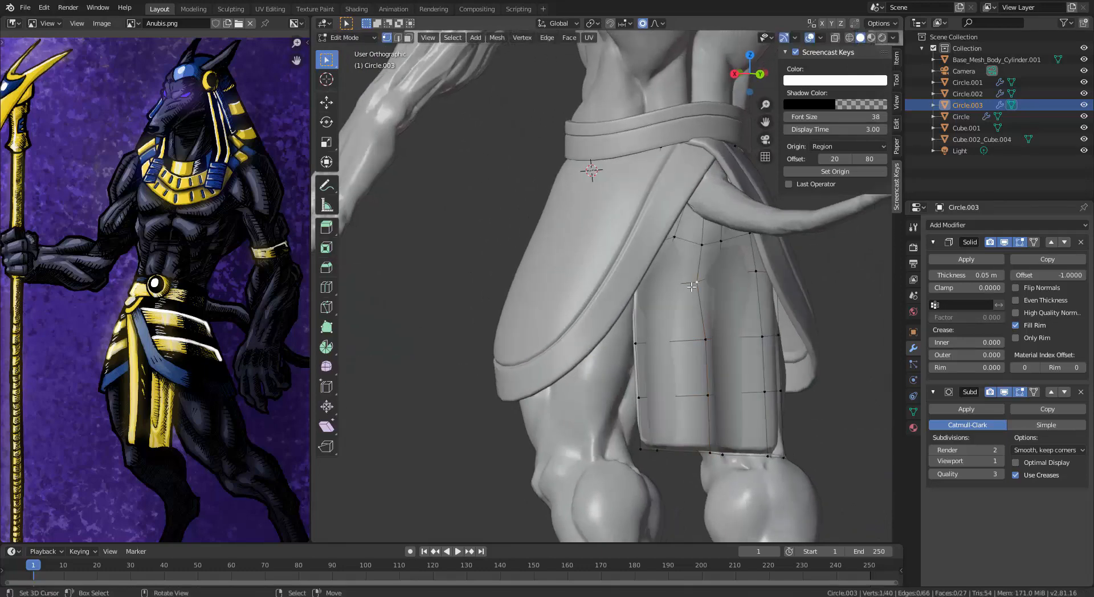
{"action": "middle_click_drag", "start_coordinate": [720, 347], "coordinate": [682, 268]}
{"action": "key", "text": "g"}
{"action": "key", "text": "y"}
{"action": "left_click", "coordinate": [739, 360]}
Step: Select the vertices down the cloth's other crease, including its bottom-edge vertex, and move them with proportional editing
{"action": "right_click", "coordinate": [655, 218]}
{"action": "right_click", "coordinate": [654, 279], "text": "shift"}
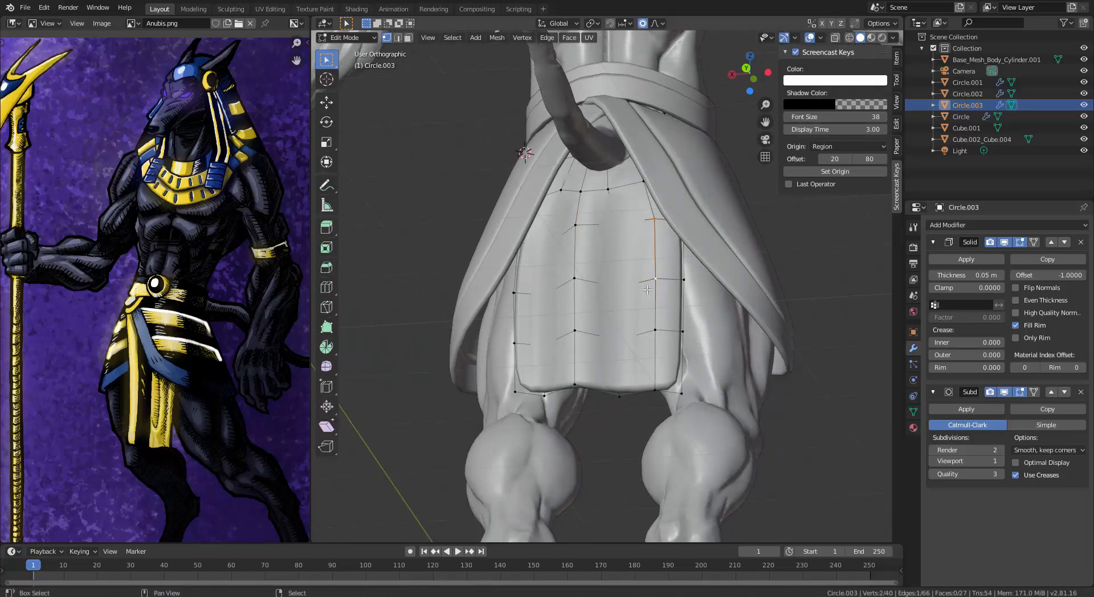
{"action": "right_click", "coordinate": [655, 390], "text": "shift"}
{"action": "mouse_move", "coordinate": [655, 391]}
{"action": "middle_mouse_down"}
{"action": "mouse_move", "coordinate": [673, 333]}
{"action": "mouse_move", "coordinate": [626, 314]}
{"action": "mouse_move", "coordinate": [571, 408]}
{"action": "mouse_move", "coordinate": [630, 357]}
{"action": "mouse_move", "coordinate": [581, 350]}
{"action": "mouse_move", "coordinate": [710, 364]}
{"action": "mouse_move", "coordinate": [522, 344]}
{"action": "mouse_move", "coordinate": [354, 347]}
{"action": "mouse_move", "coordinate": [678, 364]}
{"action": "mouse_move", "coordinate": [650, 363]}
{"action": "mouse_move", "coordinate": [677, 371]}
{"action": "mouse_move", "coordinate": [657, 381]}
{"action": "mouse_move", "coordinate": [656, 398]}
{"action": "middle_mouse_up"}
{"action": "key", "text": "g"}
{"action": "left_click", "coordinate": [662, 330]}
Step: Return to Object Mode, clear the selection, and view the waist garment on the whole figure
{"action": "key", "text": "a"}
{"action": "key", "text": "Tab"}
{"action": "scroll", "coordinate": [628, 355], "scroll_direction": "down", "scroll_amount": 3}
{"action": "key", "text": "a"}
{"action": "key", "text": "alt+a"}
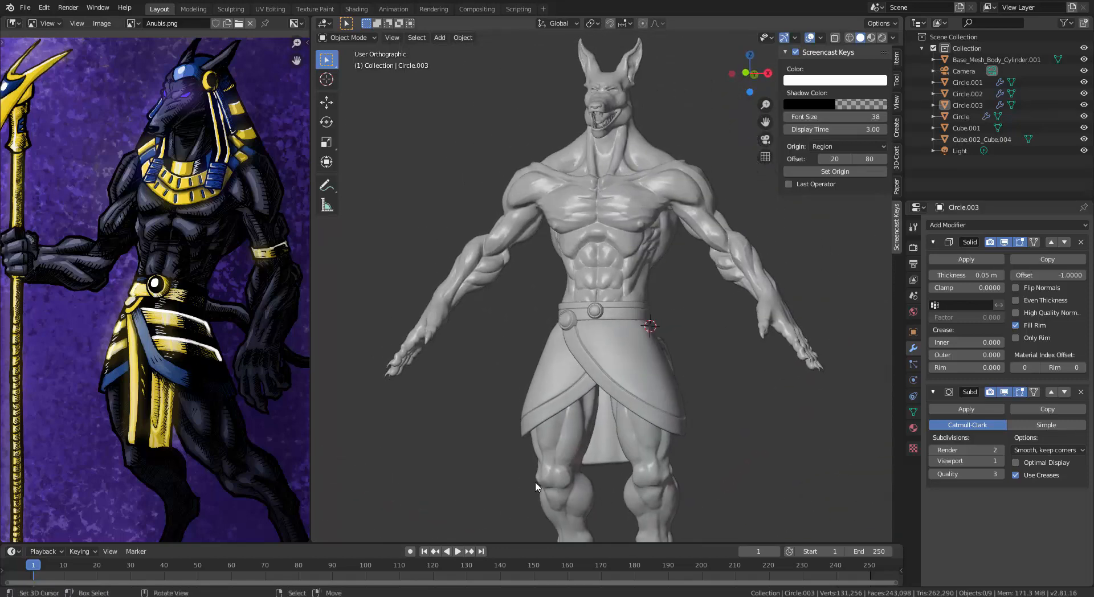